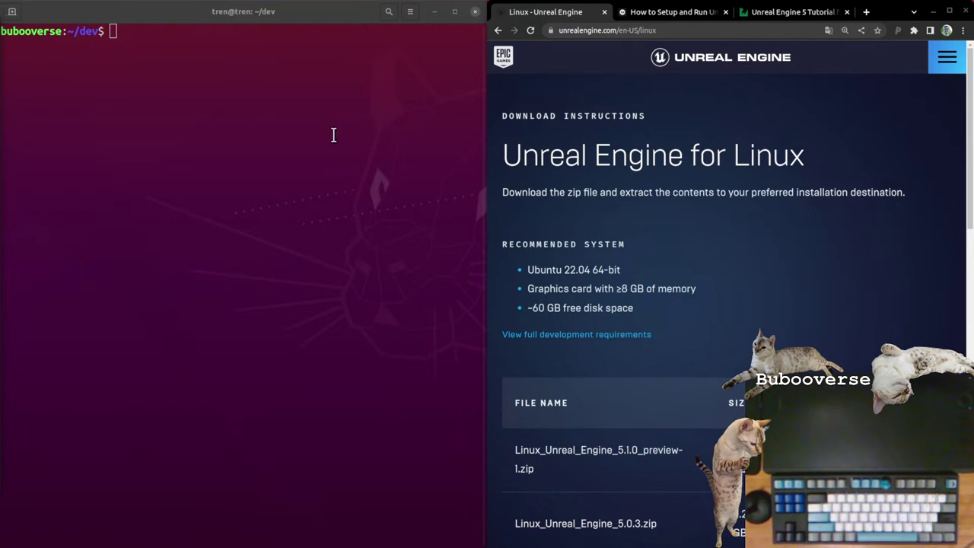
# Step: Search Google for 'unreal engine 5' in a new tab, removing 'ubuntu' from the query
pyautogui.click(591, 195)
pyautogui.click(867, 13)
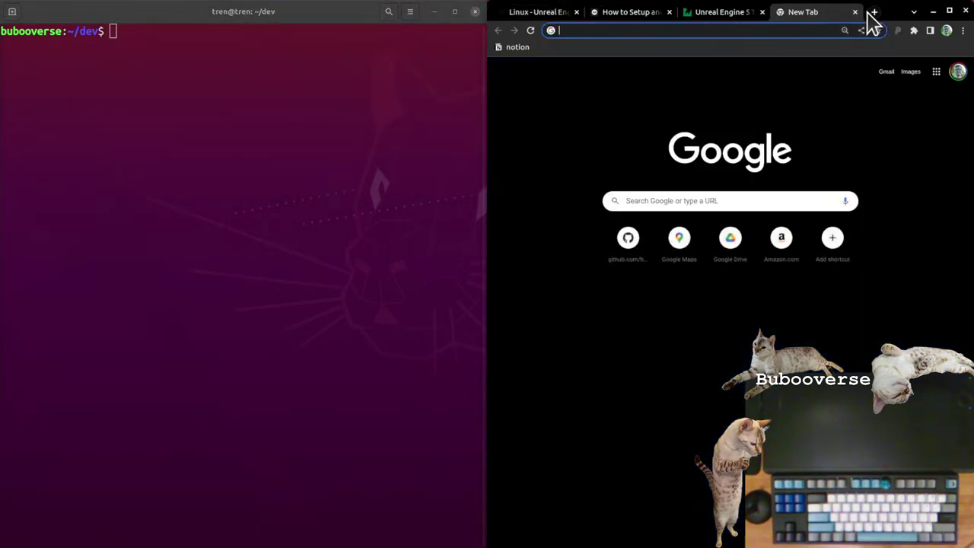
pyautogui.write('unreal engine 5')
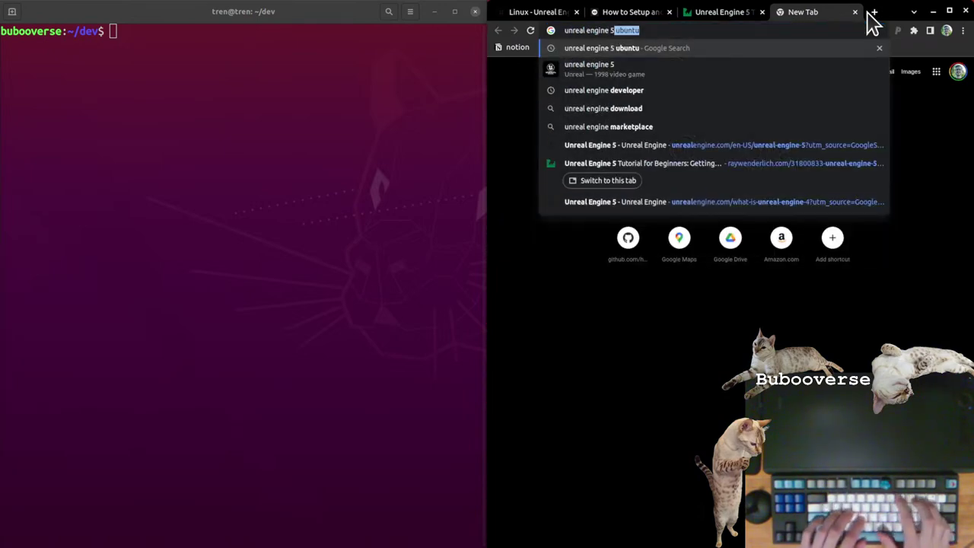
pyautogui.press('Return')
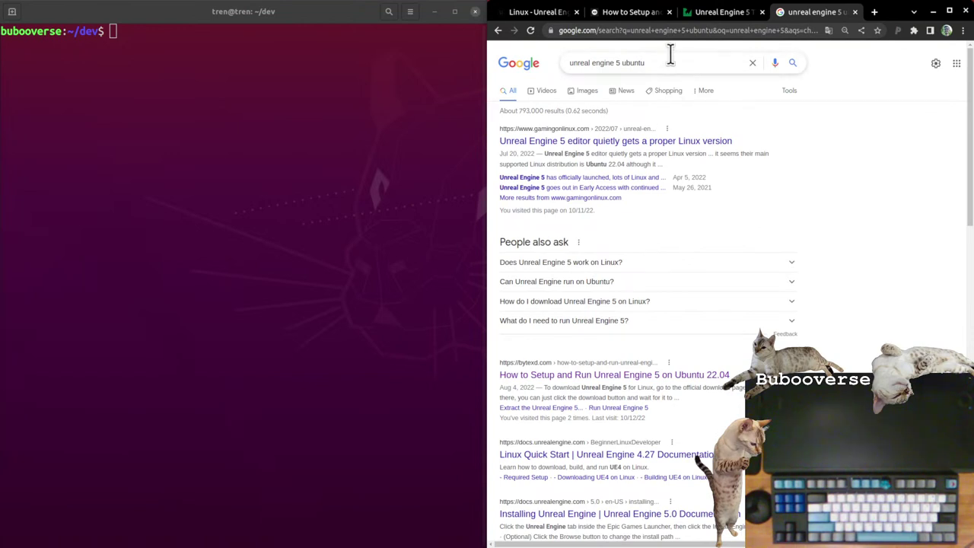
pyautogui.moveTo(648, 63); pyautogui.dragTo(624, 63)
pyautogui.press('BackSpace')
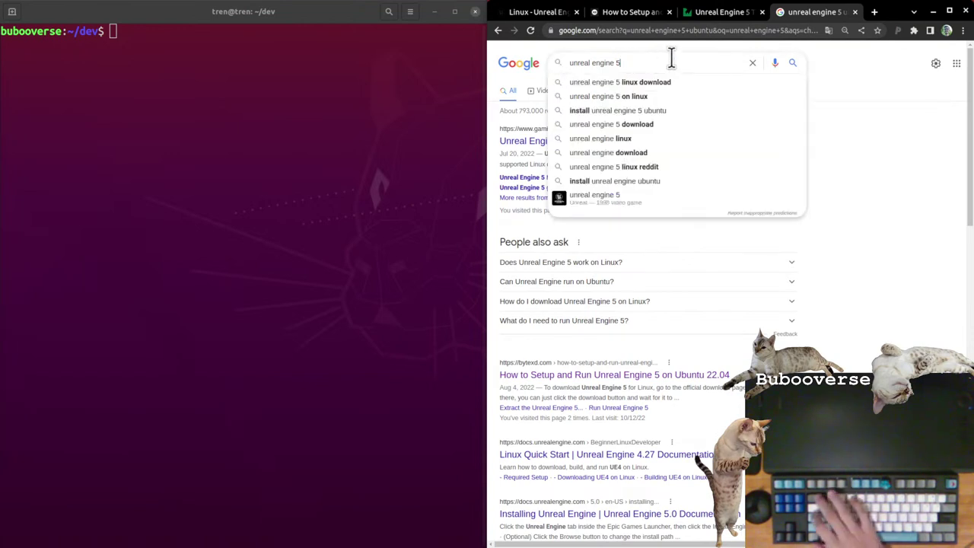
pyautogui.press('Return')
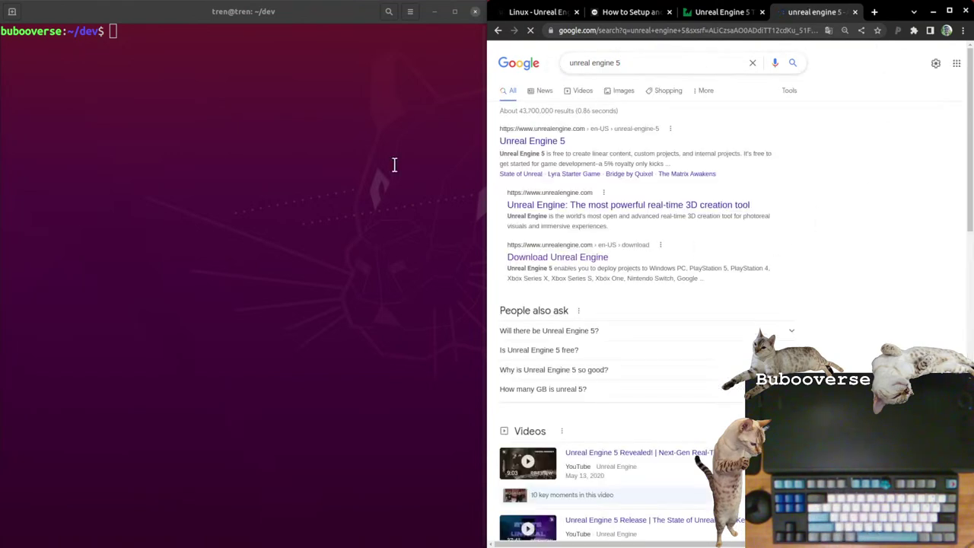
# Step: Open the first Unreal Engine 5 search result and scroll through the top of the page
pyautogui.click(551, 141)
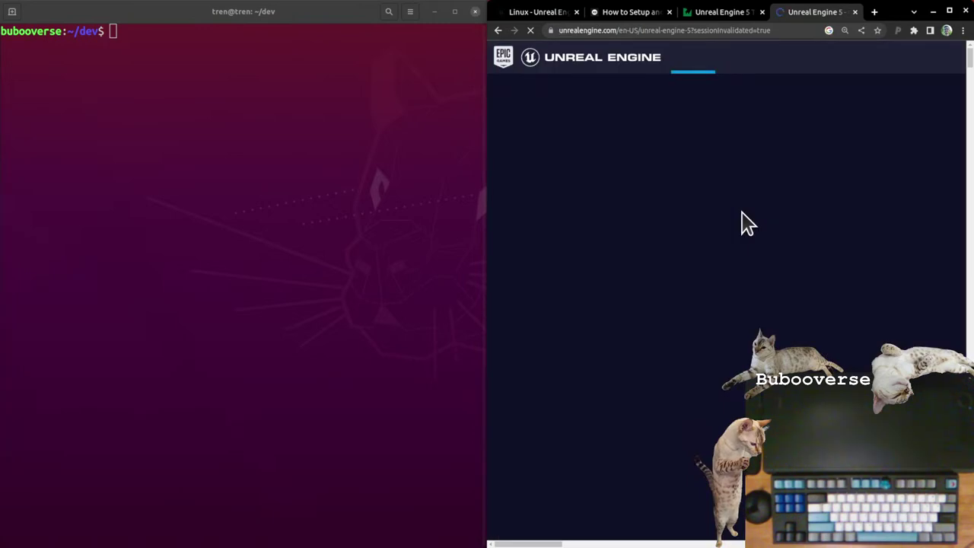
pyautogui.scroll(-3, 761, 255)
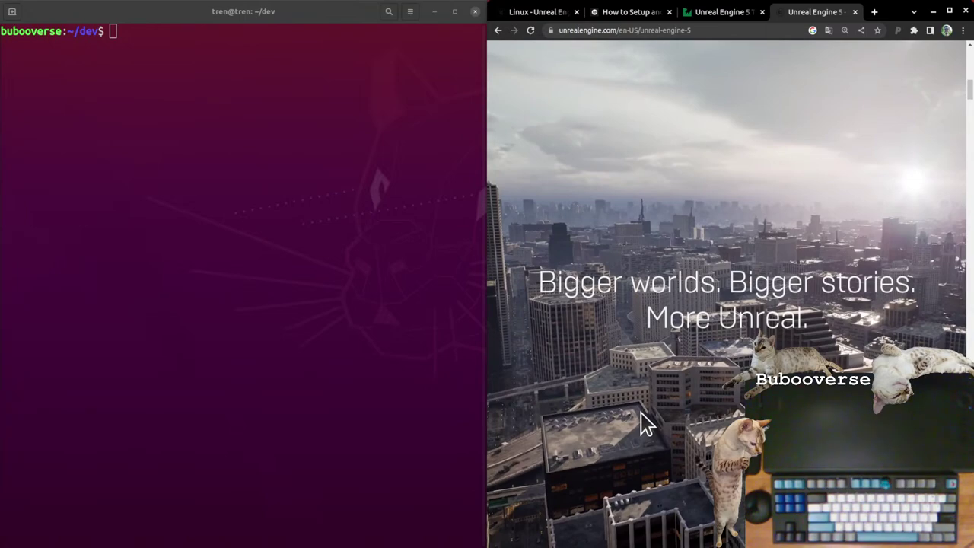
pyautogui.scroll(-5, 699, 344)
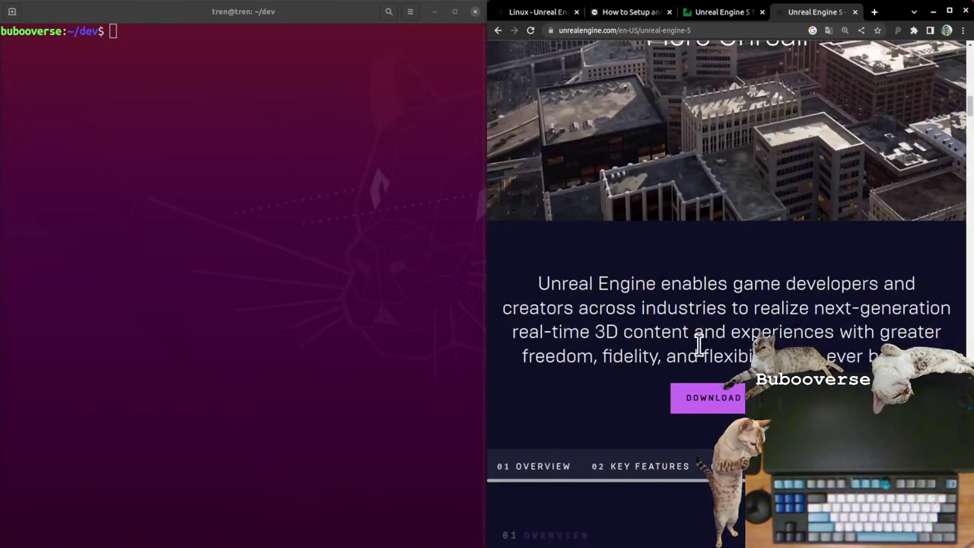
pyautogui.scroll(5, 694, 349)
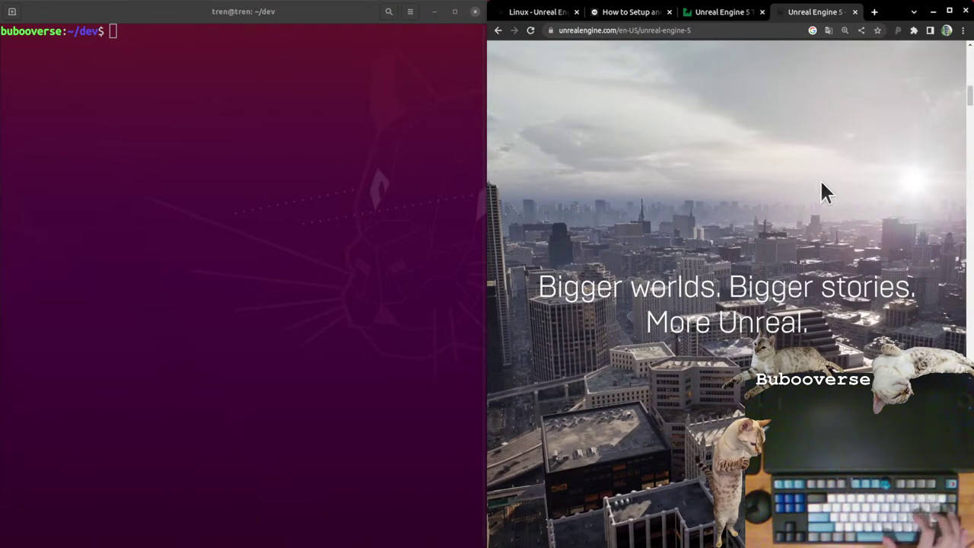
pyautogui.hotkey('ctrl', 't')
pyautogui.write('Unity')
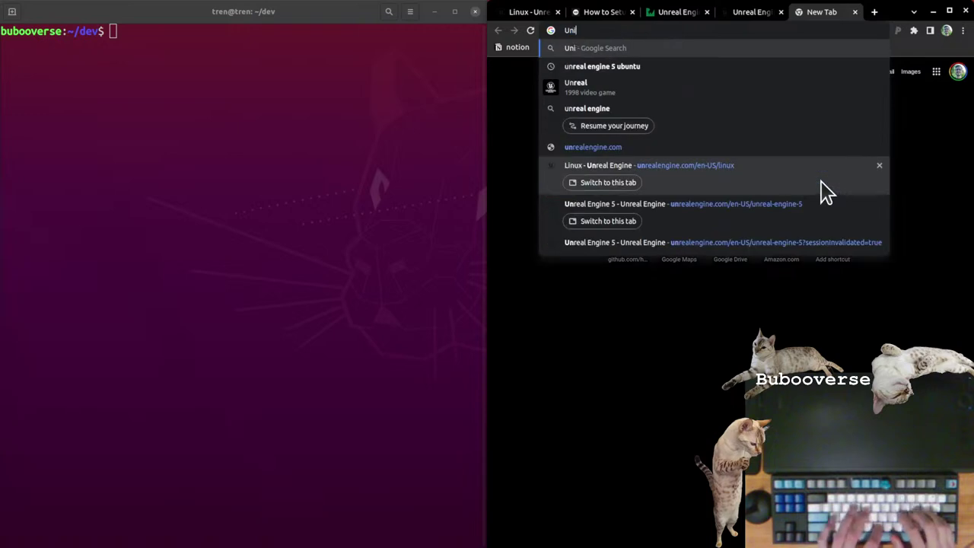
pyautogui.press('Return')
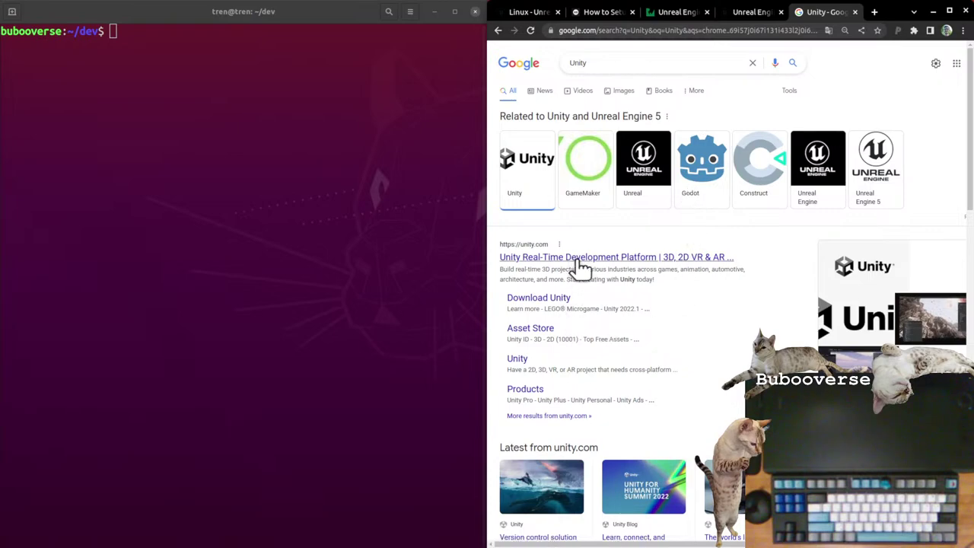
pyautogui.click(626, 91)
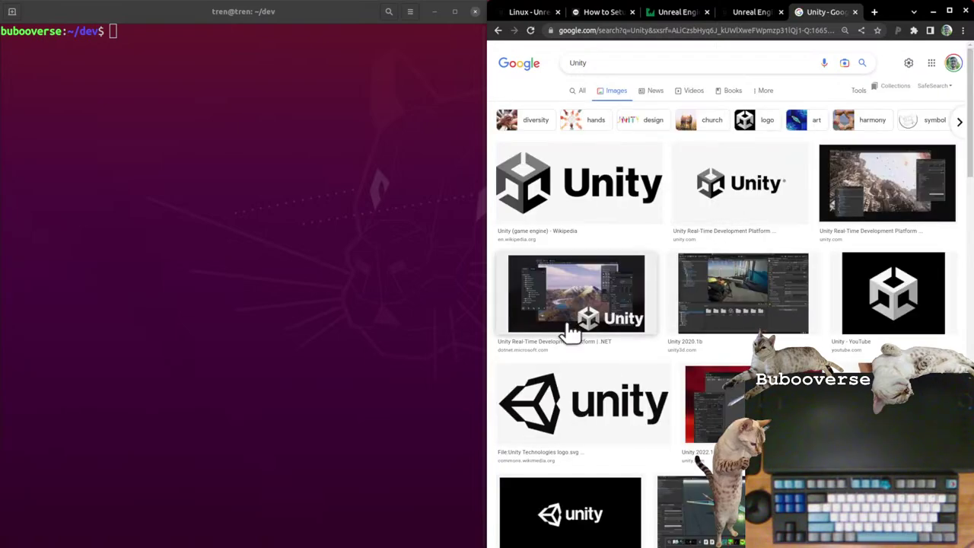
pyautogui.scroll(-5, 631, 413)
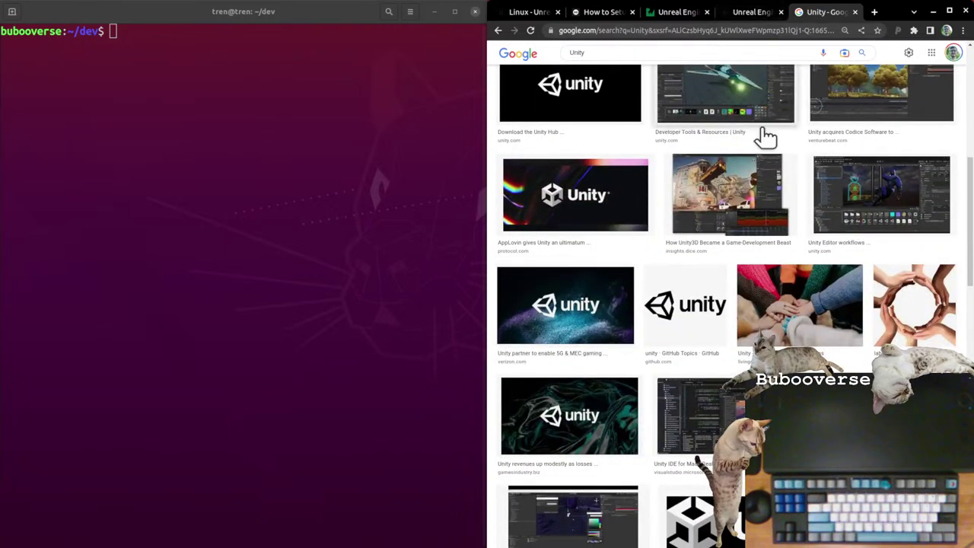
pyautogui.scroll(-5, 757, 245)
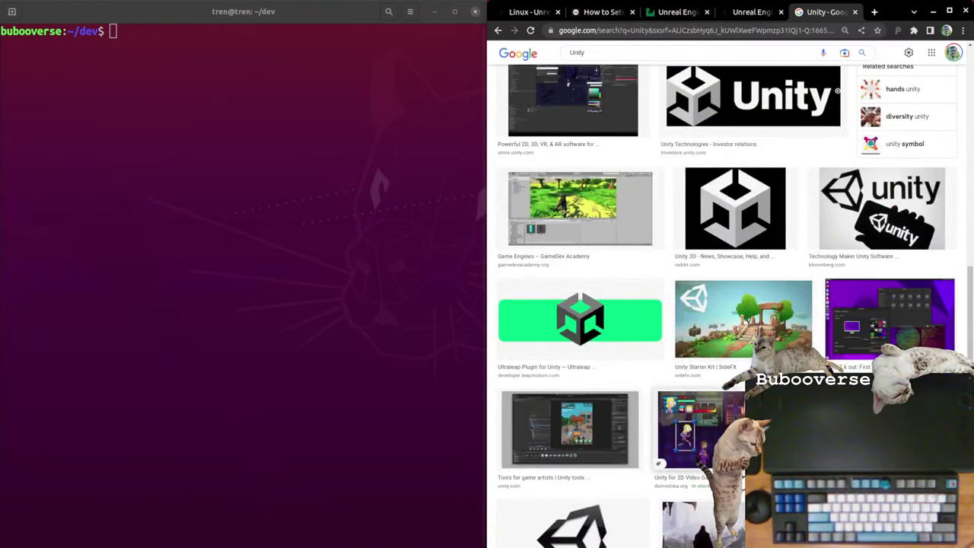
pyautogui.scroll(-3, 675, 423)
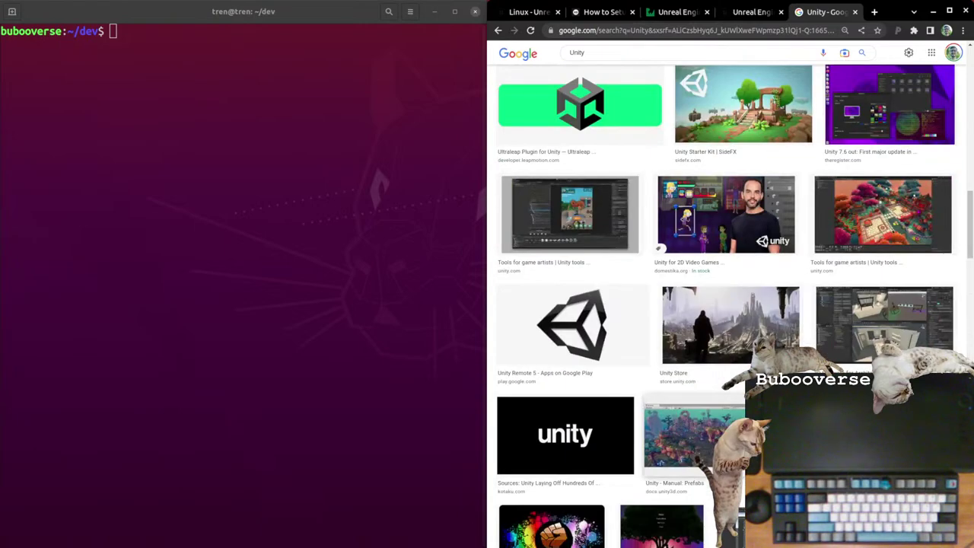
pyautogui.scroll(8, 708, 415)
pyautogui.scroll(5, 736, 409)
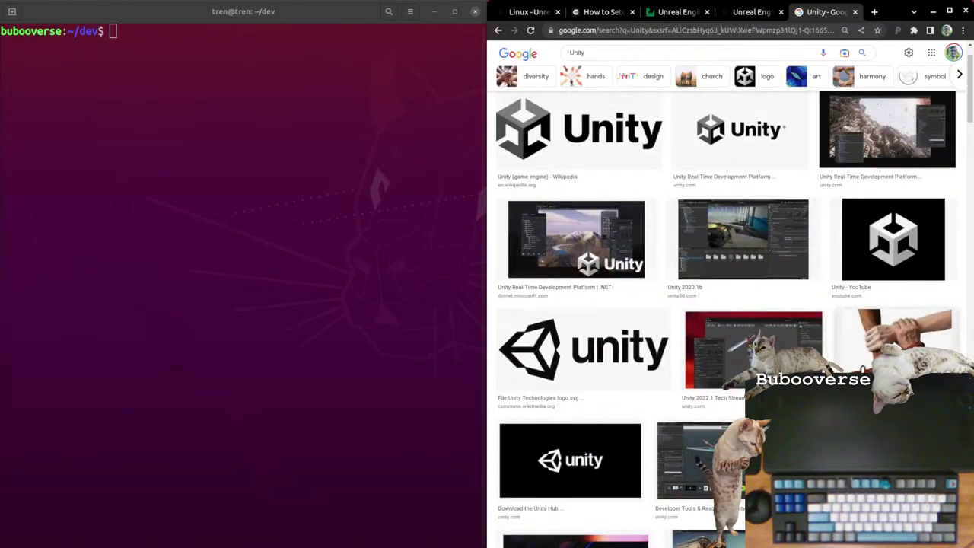
pyautogui.scroll(2, 663, 61)
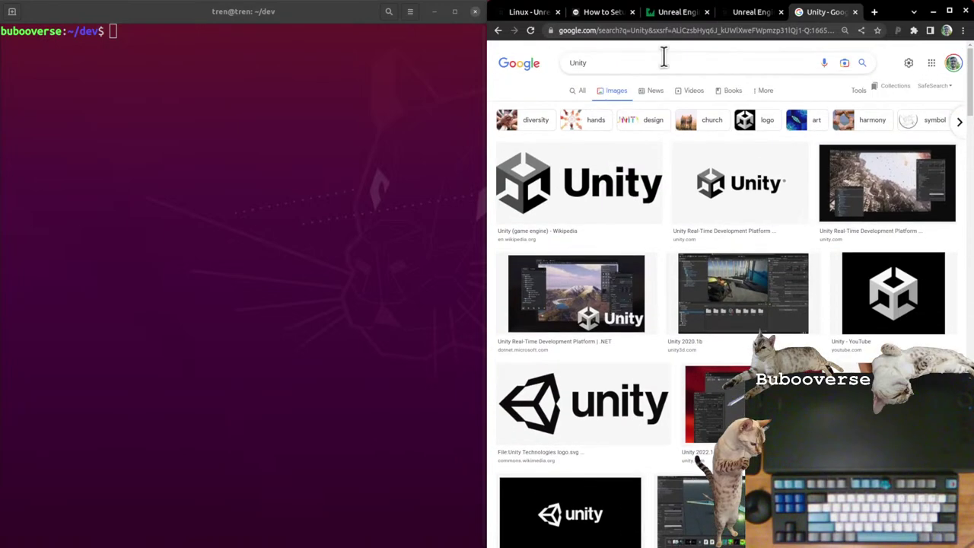
pyautogui.click(854, 12)
# Step: Close the Unreal Engine 5 tab and settle on the ByteXD Ubuntu 22.04 setup guide
pyautogui.scroll(-15, 669, 359)
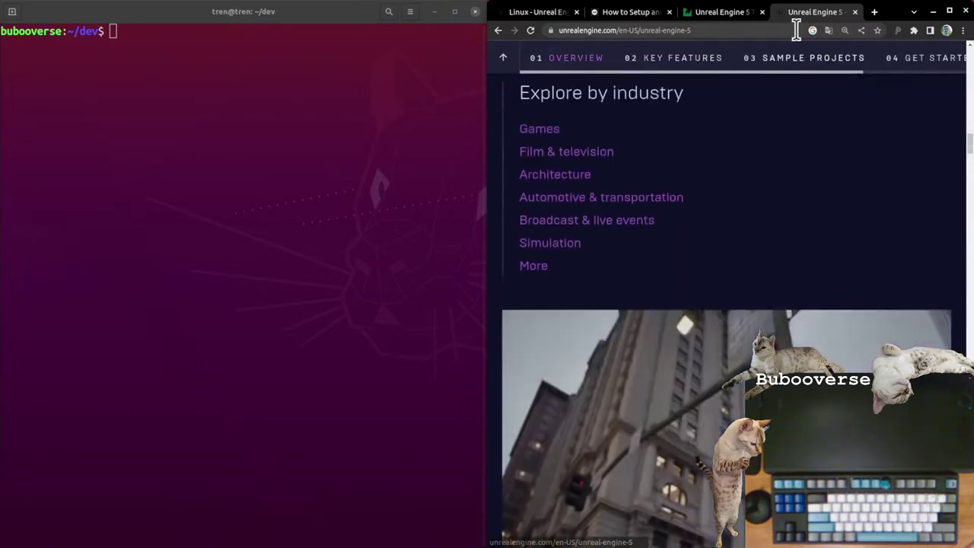
pyautogui.click(854, 12)
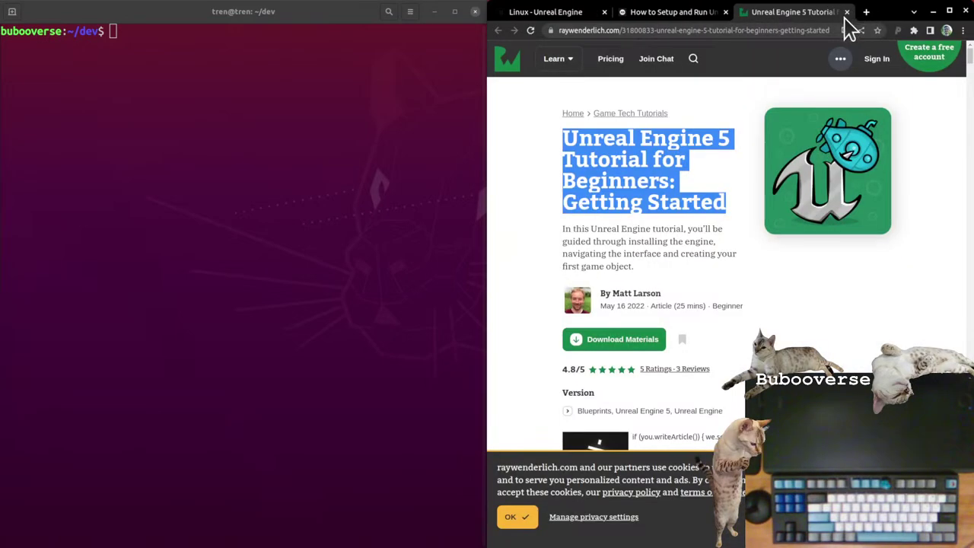
pyautogui.click(674, 13)
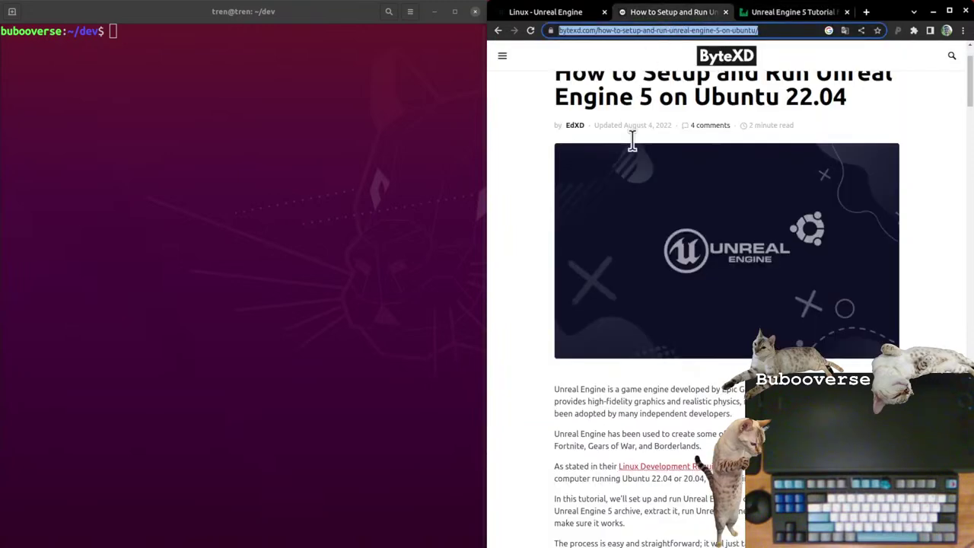
pyautogui.click(795, 14)
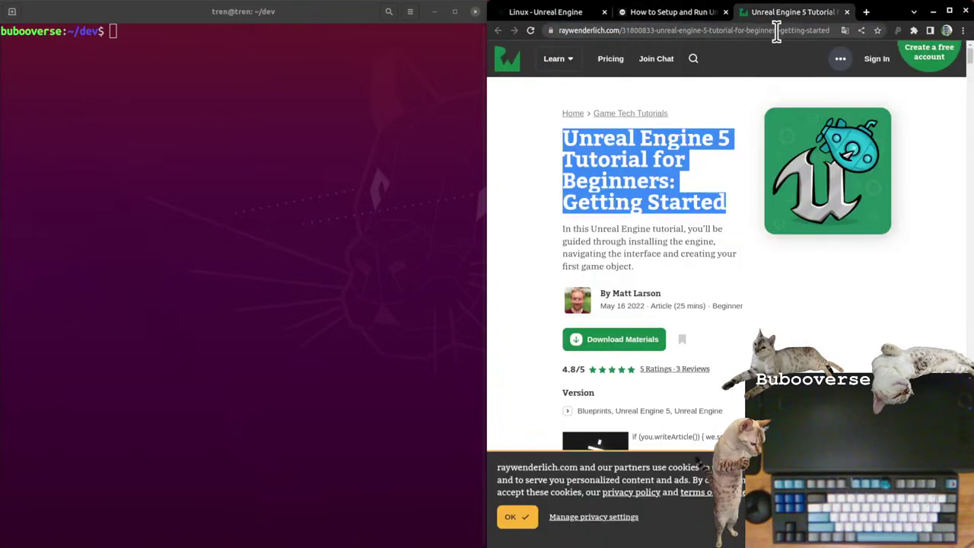
pyautogui.click(675, 14)
pyautogui.scroll(2, 812, 293)
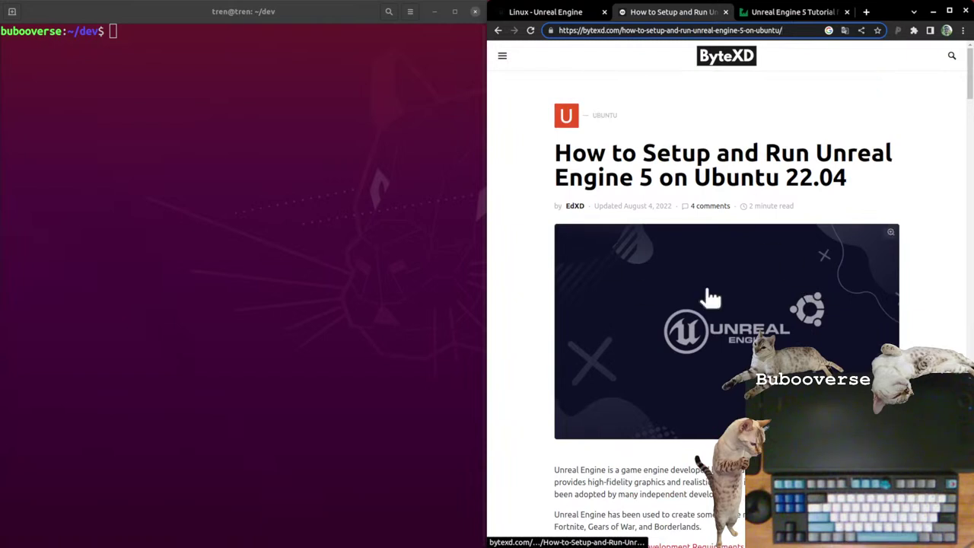
pyautogui.click(344, 185)
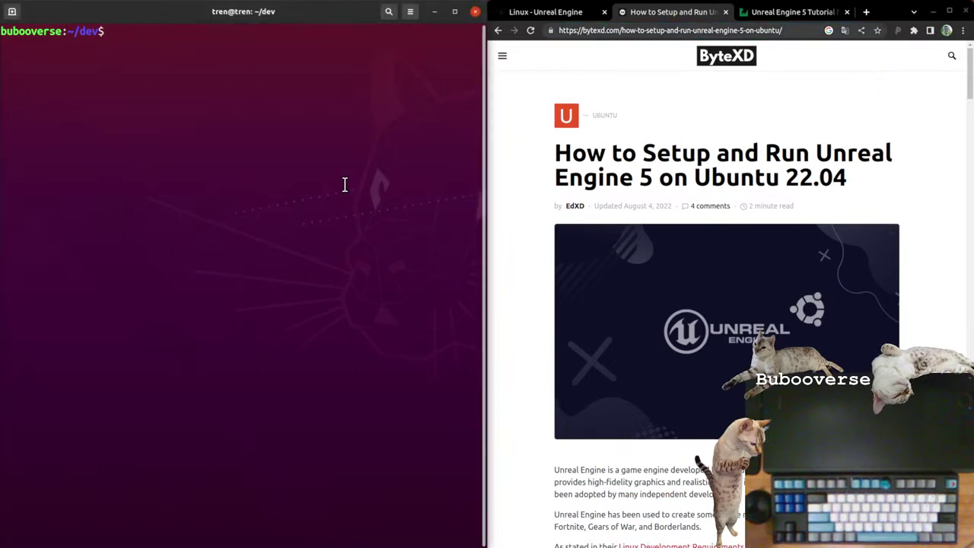
# Step: Rerun lsb_release -a from the command history to show the installed Ubuntu release
pyautogui.press('Up')
pyautogui.press('Up')
pyautogui.press('Up')
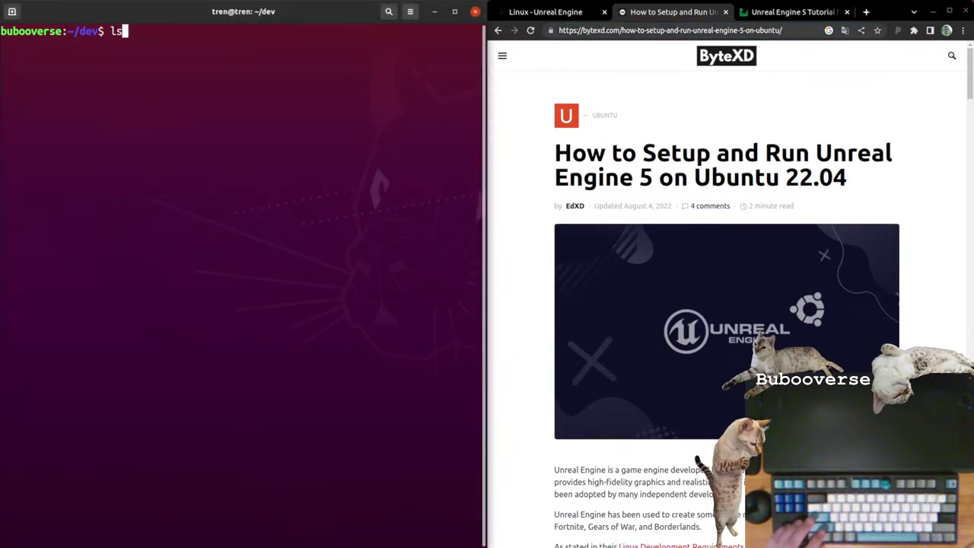
pyautogui.press('Up')
pyautogui.press('Up')
pyautogui.press('Up')
pyautogui.press('Up')
pyautogui.press('Return')
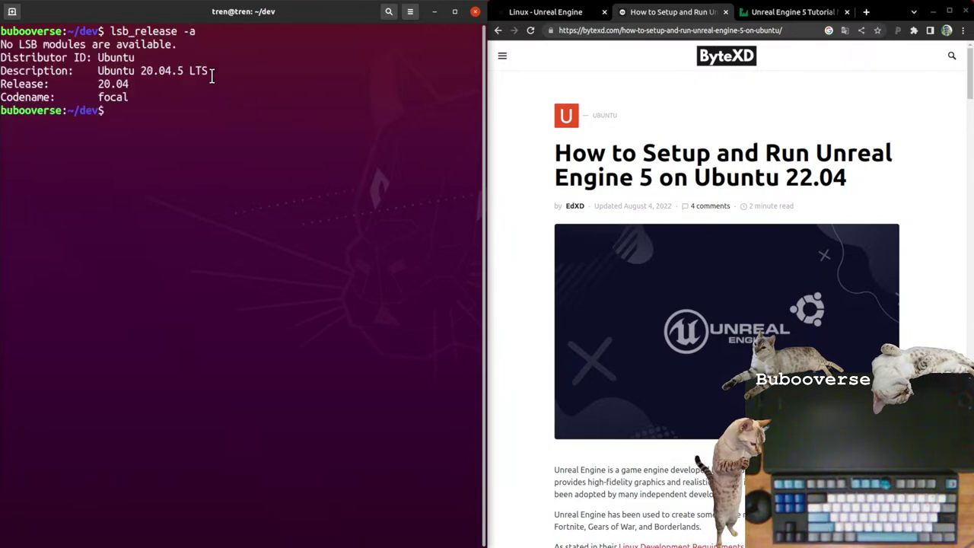
# Step: Highlight 'Ubuntu 20.04.5 LTS' and codename 'focal', then '22.04' in the guide's title
pyautogui.moveTo(210, 71); pyautogui.dragTo(99, 70)
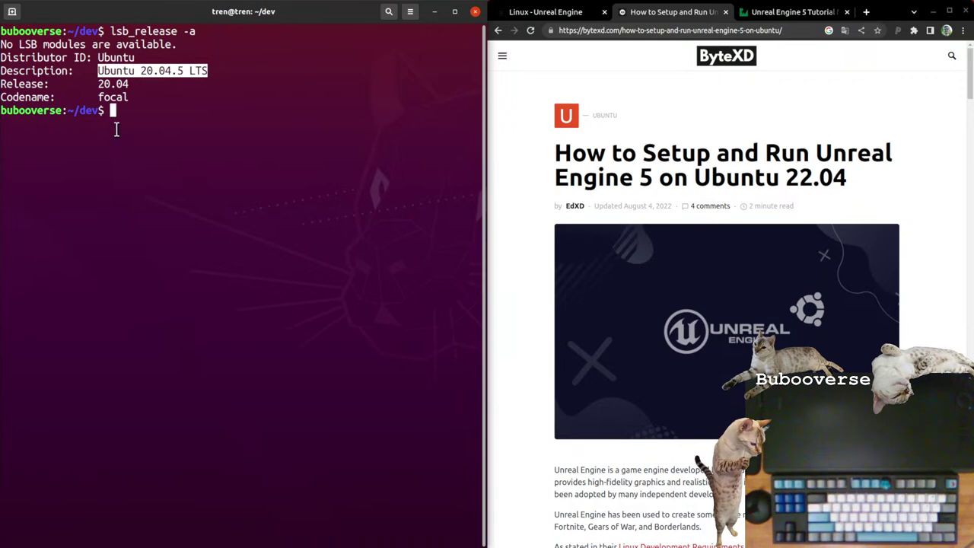
pyautogui.doubleClick(118, 98)
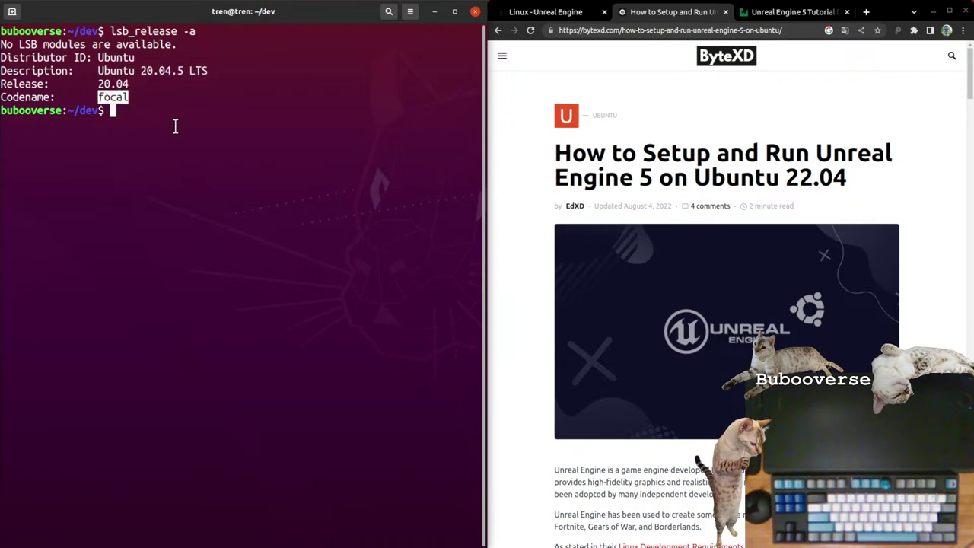
pyautogui.moveTo(557, 154); pyautogui.dragTo(845, 176)
pyautogui.doubleClick(813, 177)
# Step: Read the ByteXD guide, highlighting its mention of 20.04 support
pyautogui.scroll(-3, 742, 282)
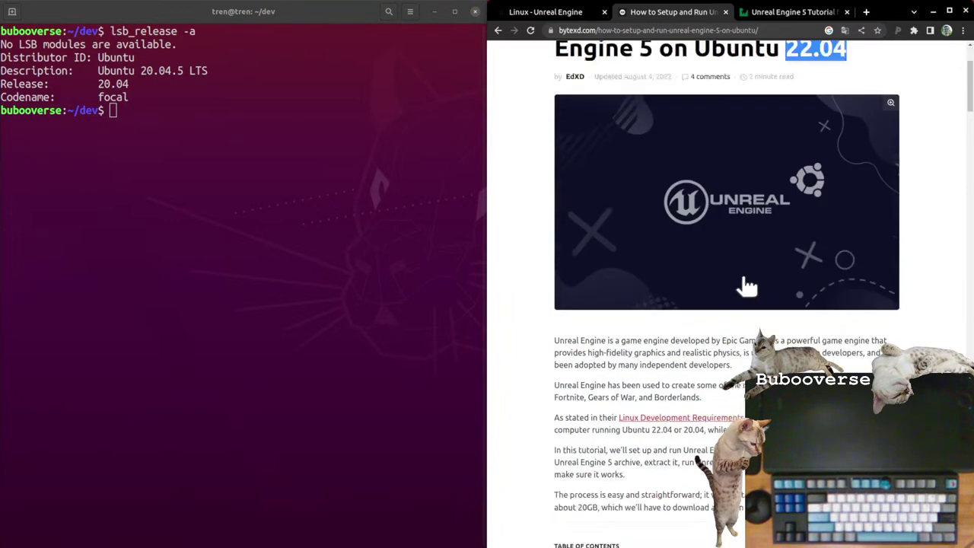
pyautogui.moveTo(674, 370); pyautogui.dragTo(710, 372)
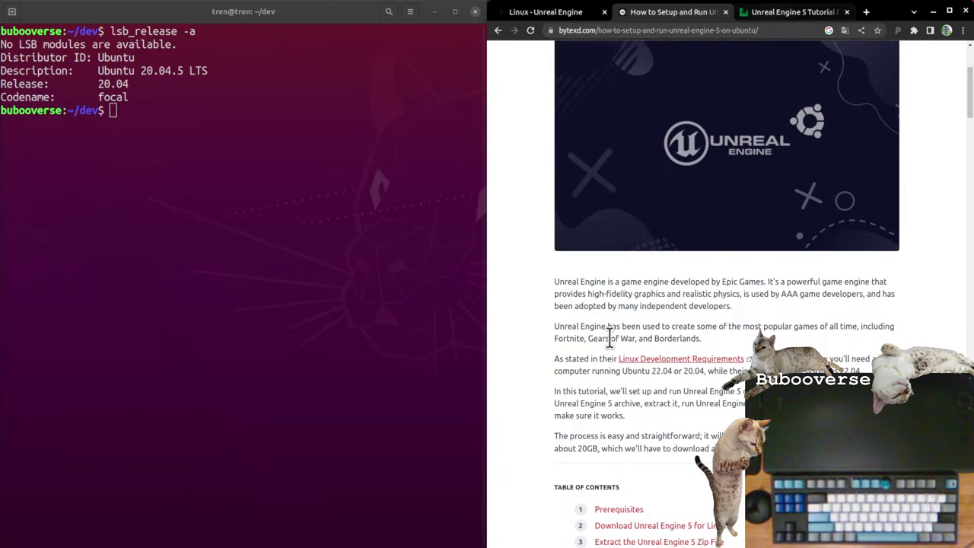
pyautogui.scroll(-10, 647, 338)
pyautogui.scroll(3, 883, 274)
pyautogui.scroll(10, 759, 226)
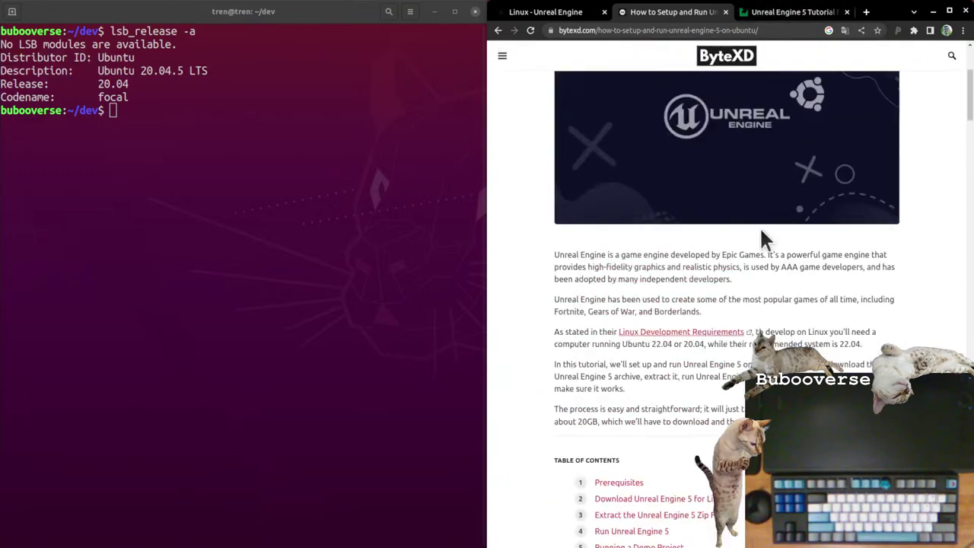
# Step: Dismiss the cookie notice on the Unreal Engine 5 beginner tutorial and scroll through the article
pyautogui.click(773, 17)
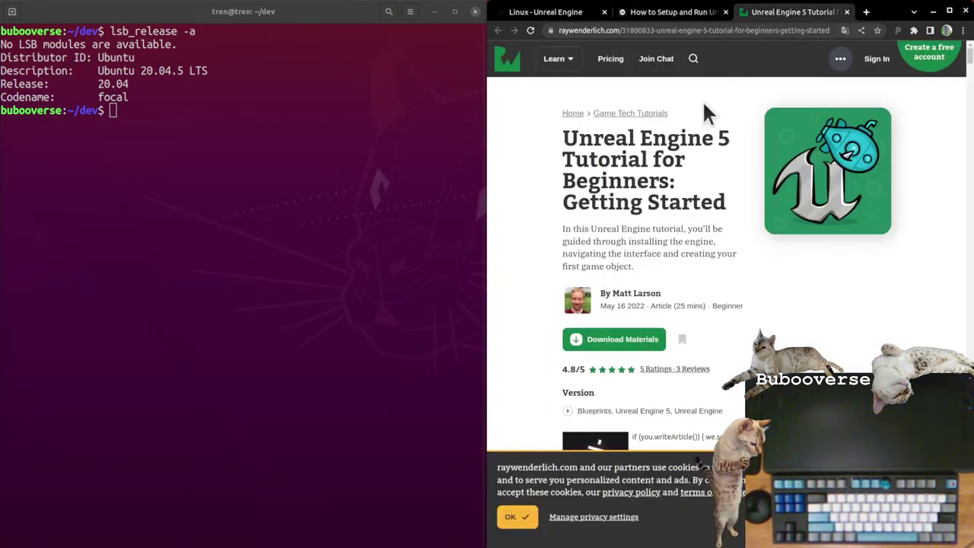
pyautogui.scroll(-5, 723, 305)
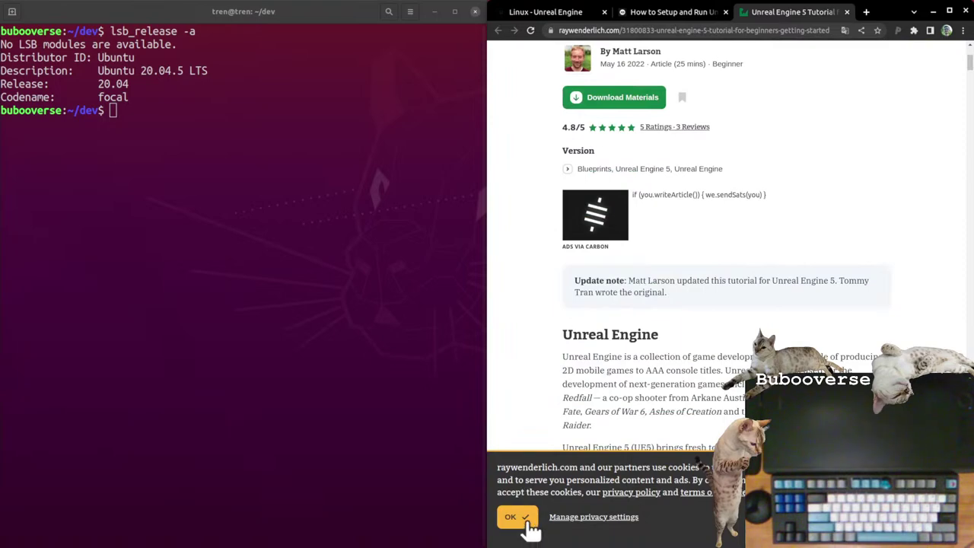
pyautogui.click(525, 519)
pyautogui.scroll(5, 684, 335)
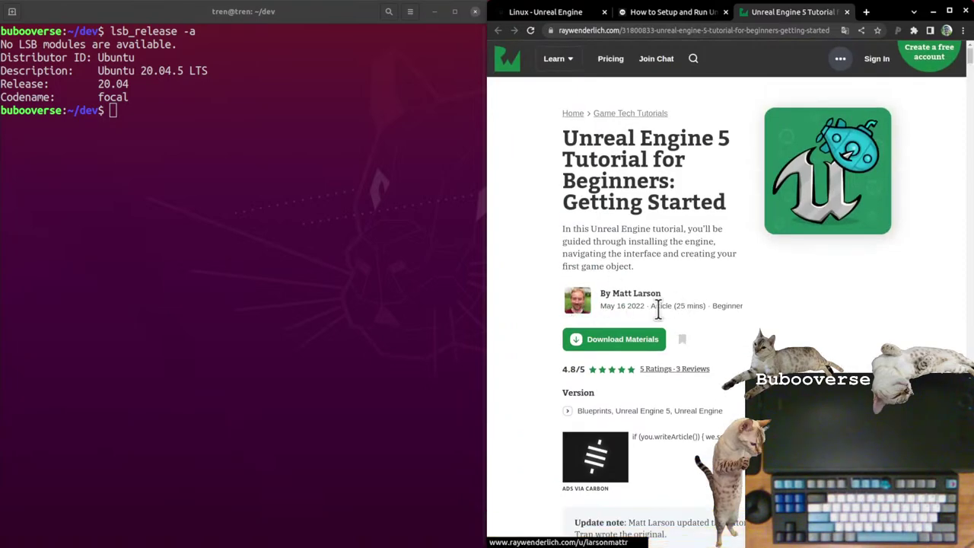
pyautogui.scroll(-1, 508, 64)
pyautogui.scroll(-15, 683, 334)
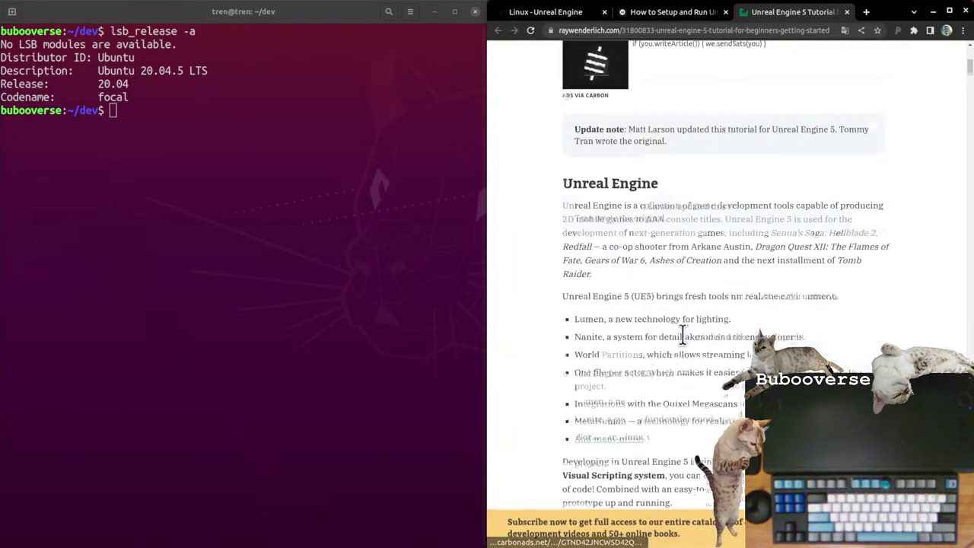
pyautogui.scroll(-15, 805, 290)
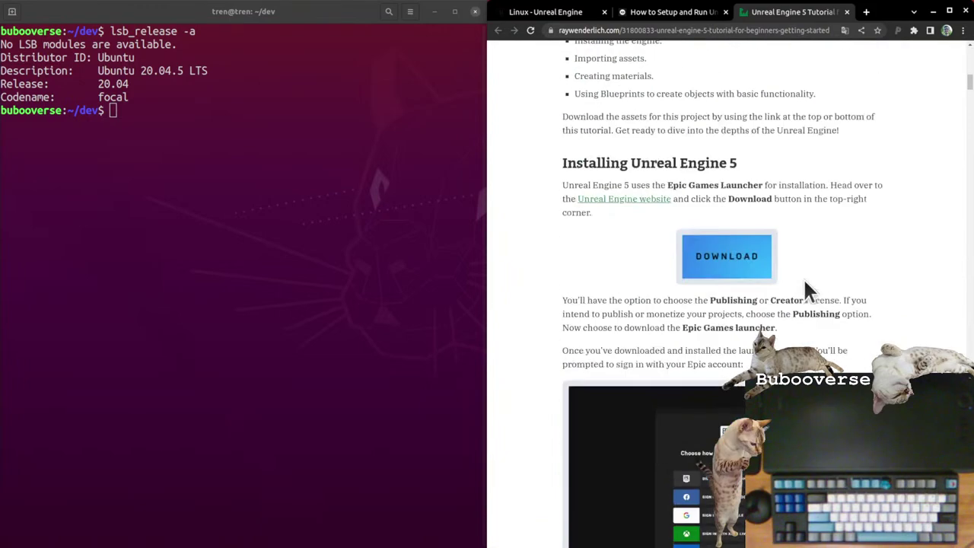
pyautogui.scroll(-10, 863, 299)
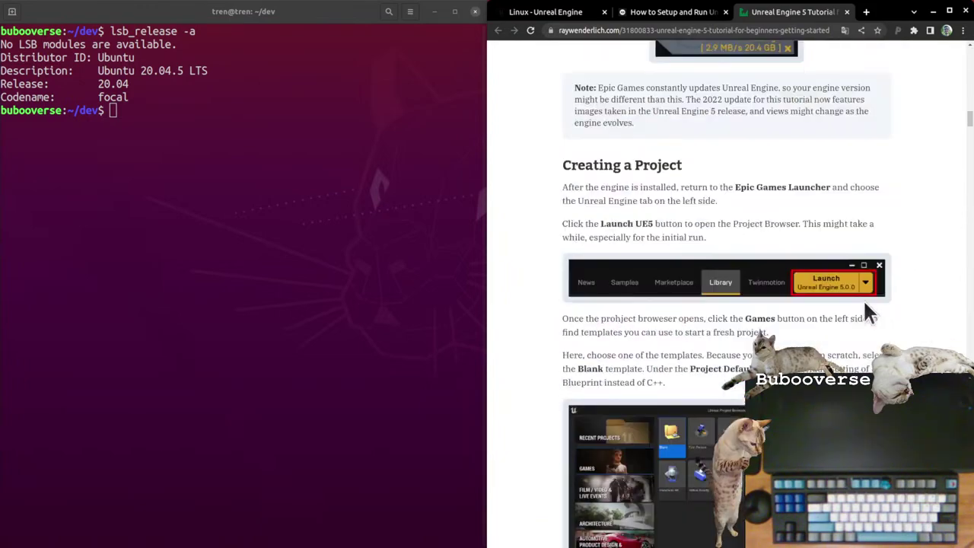
pyautogui.moveTo(971, 140); pyautogui.dragTo(970, 194)
pyautogui.moveTo(971, 220); pyautogui.dragTo(971, 55)
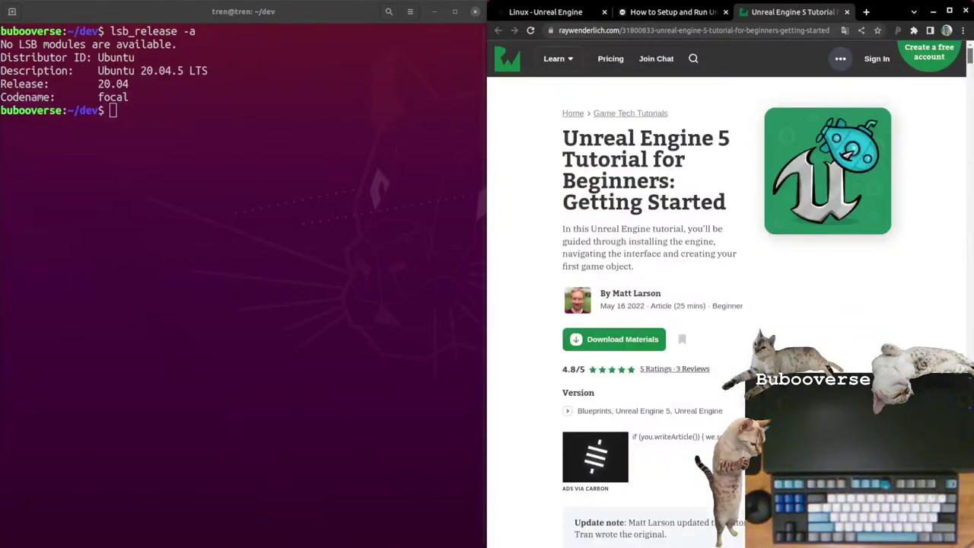
# Step: Show the Unreal Engine for Linux download page listing the 5.1.0 preview and 5.0.3 zips
pyautogui.click(646, 13)
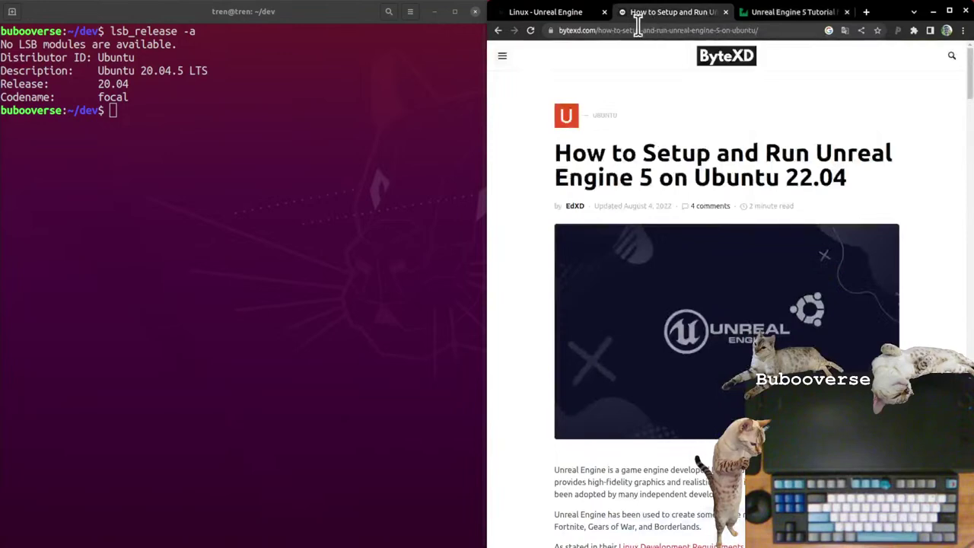
pyautogui.click(580, 14)
pyautogui.scroll(-3, 728, 370)
pyautogui.scroll(2, 706, 425)
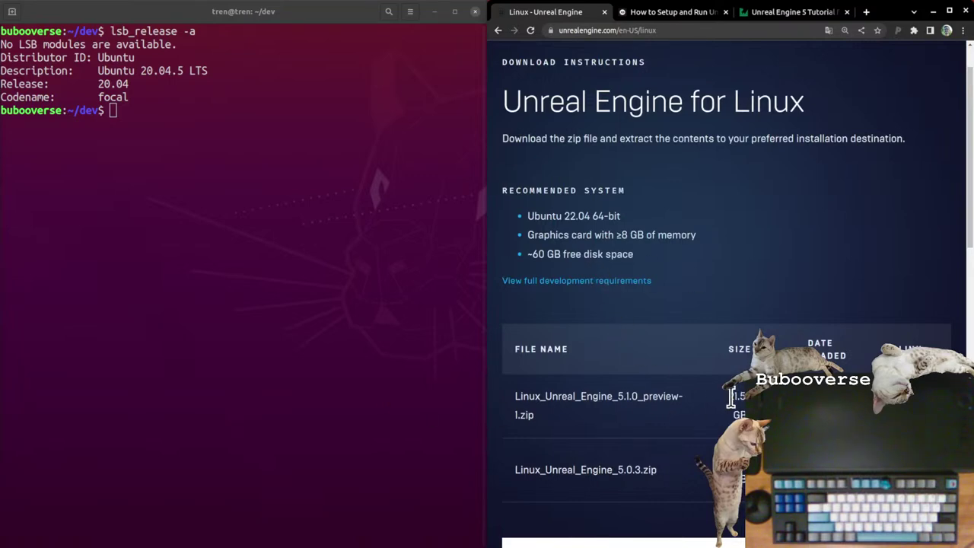
# Step: Run nvidia-smi in the terminal, correcting the misspelled 'nvidida-smi' first attempt
pyautogui.click(274, 280)
pyautogui.write('nvidida-smi')
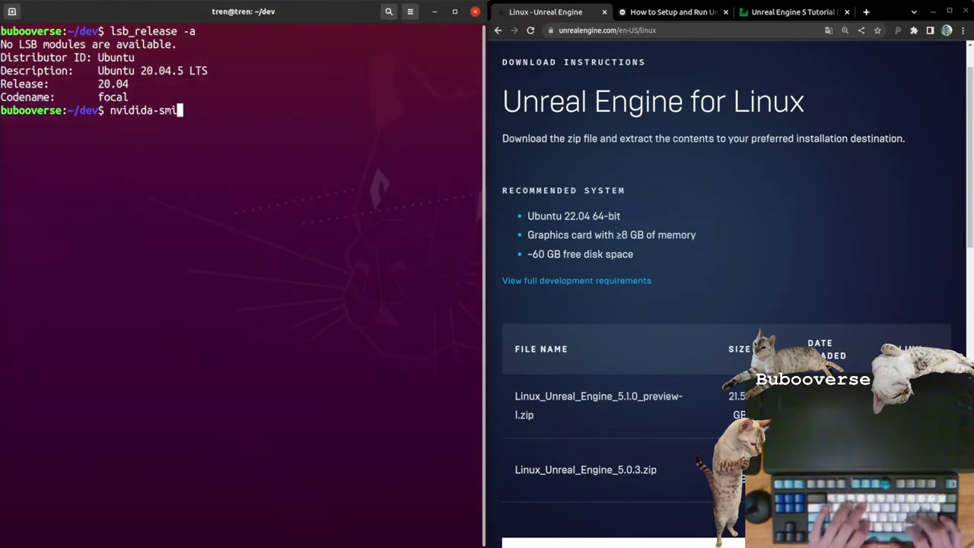
pyautogui.press('Return')
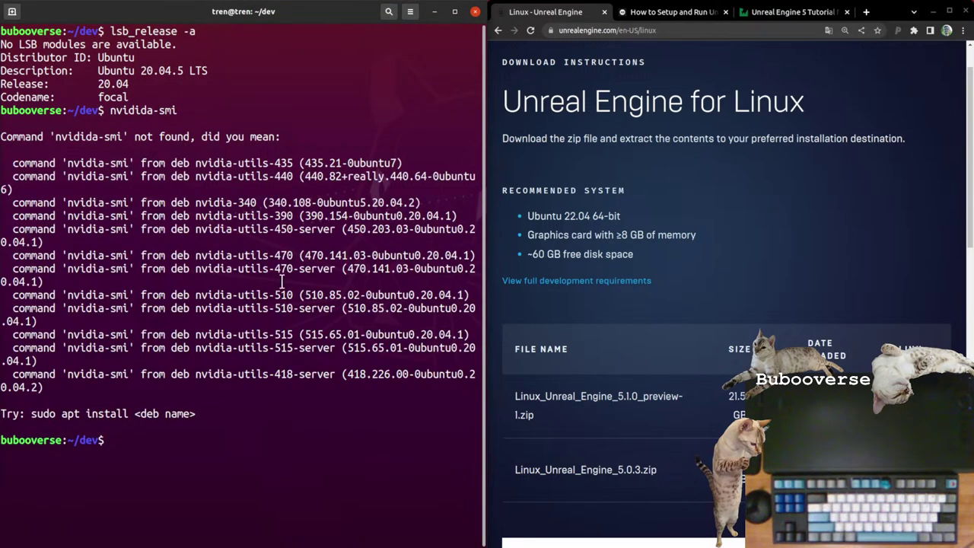
pyautogui.press('Up')
pyautogui.press('Left')
pyautogui.press('Left')
pyautogui.press('Left')
pyautogui.press('Left')
pyautogui.press('Left')
pyautogui.press('Left')
pyautogui.press('Left')
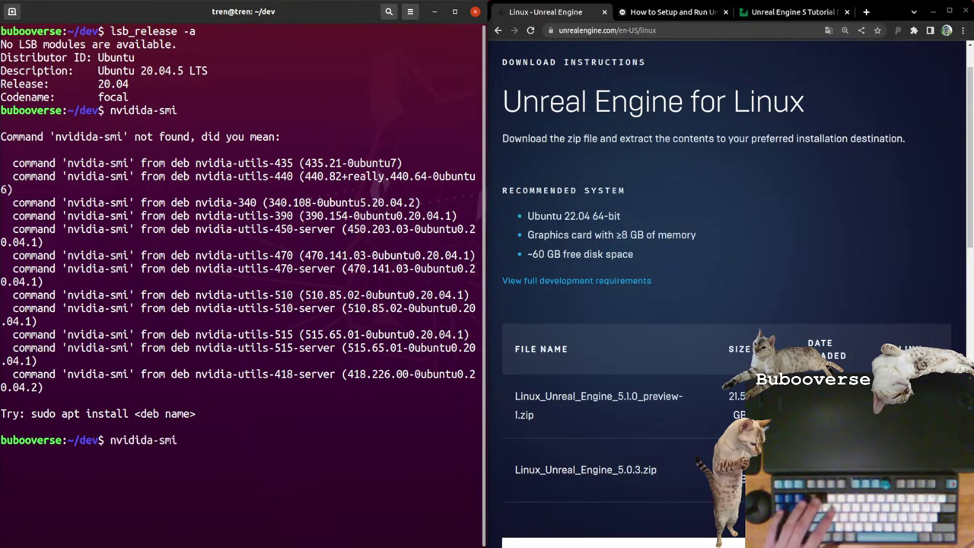
pyautogui.press('Delete')
pyautogui.press('Delete')
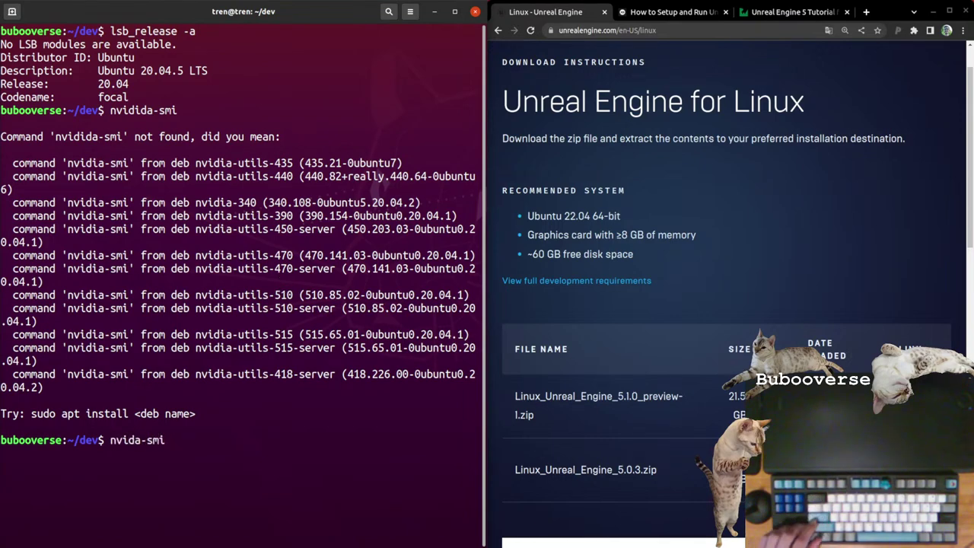
pyautogui.write('i')
pyautogui.press('Return')
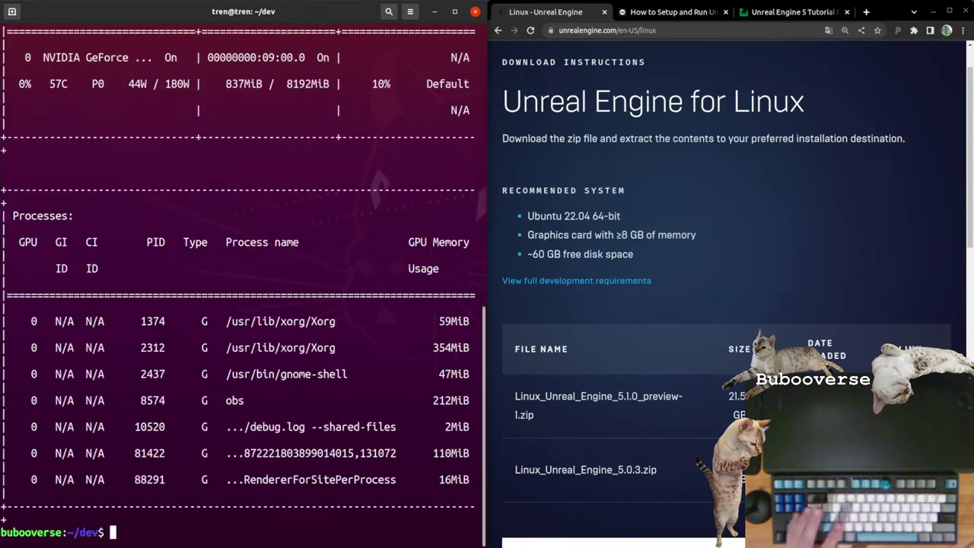
# Step: Highlight the GPU's 8192MiB against the ≥8 GB memory, ~60 GB disk and Ubuntu 22.04 requirements
pyautogui.scroll(3, 288, 197)
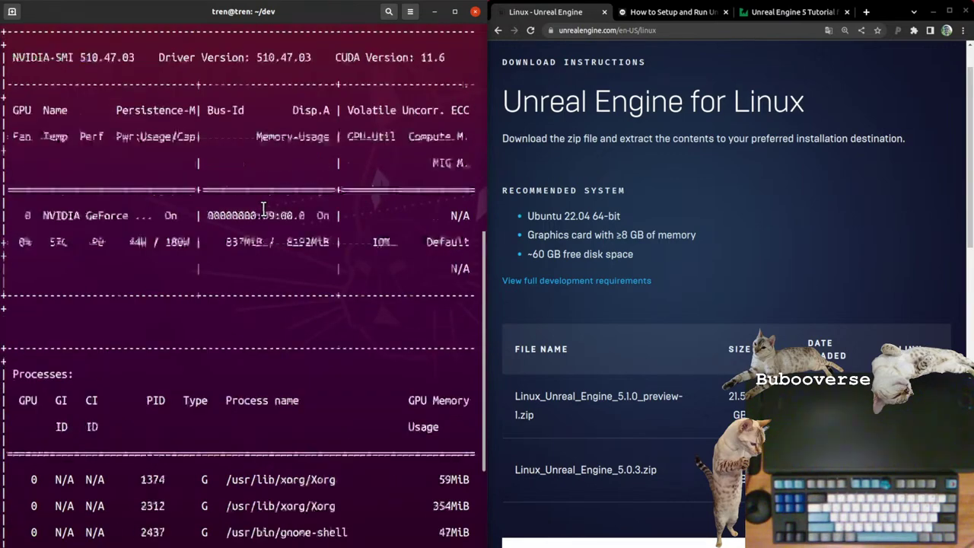
pyautogui.moveTo(287, 347); pyautogui.dragTo(337, 347)
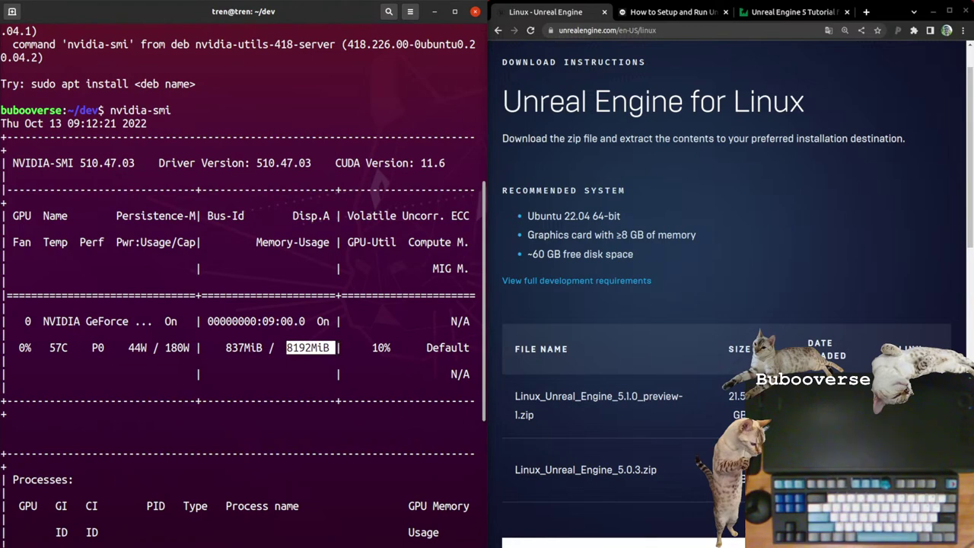
pyautogui.moveTo(617, 235); pyautogui.dragTo(701, 241)
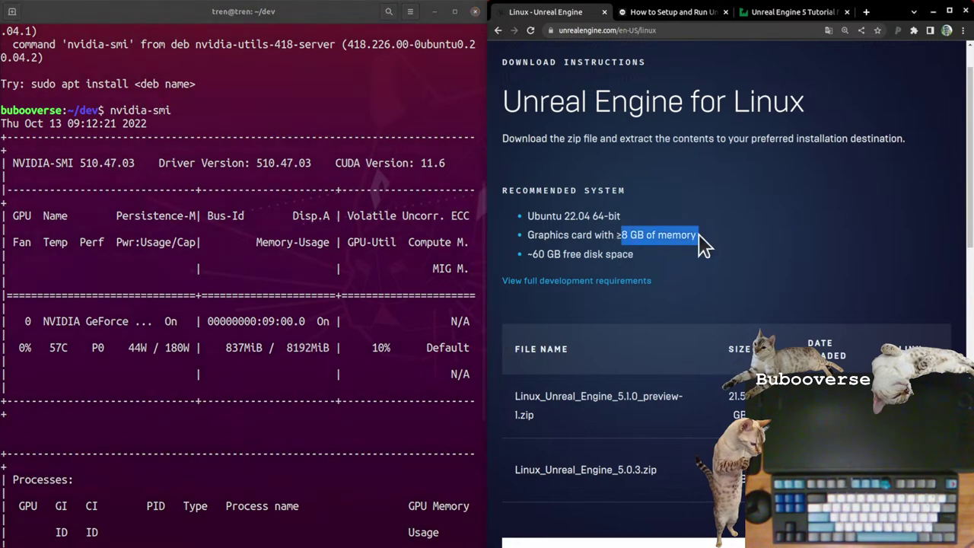
pyautogui.click(725, 245)
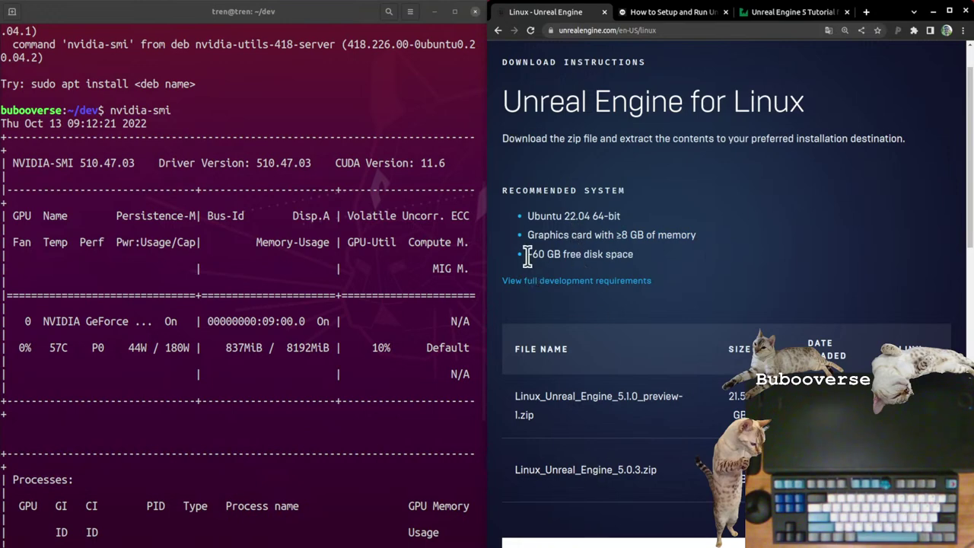
pyautogui.moveTo(528, 257); pyautogui.dragTo(727, 272)
pyautogui.moveTo(625, 218); pyautogui.dragTo(525, 229)
pyautogui.moveTo(630, 218); pyautogui.dragTo(537, 223)
pyautogui.click(675, 213)
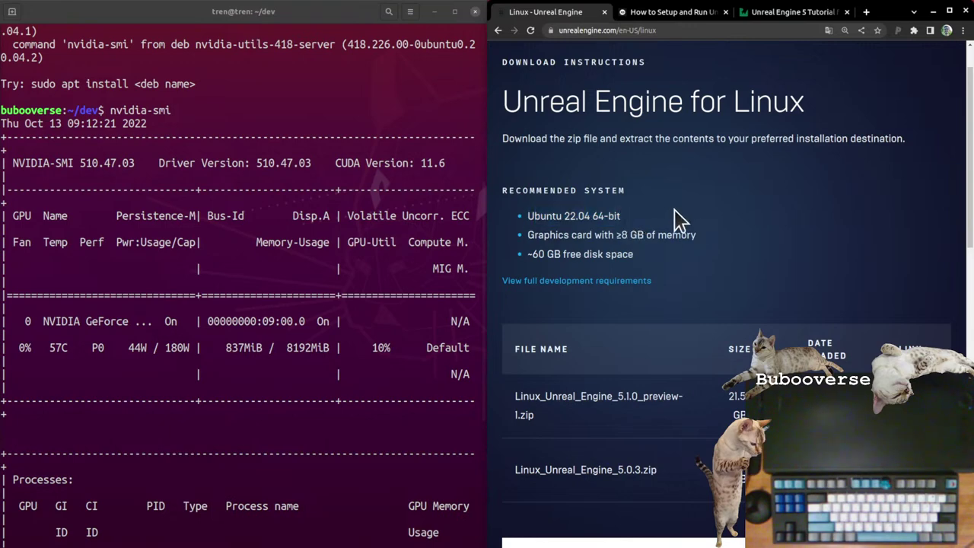
pyautogui.click(318, 290)
pyautogui.scroll(-3, 318, 290)
# Step: Clear the terminal and, on the ByteXD guide, highlight the intro phrases describing the game engine
pyautogui.hotkey('ctrl', 'l')
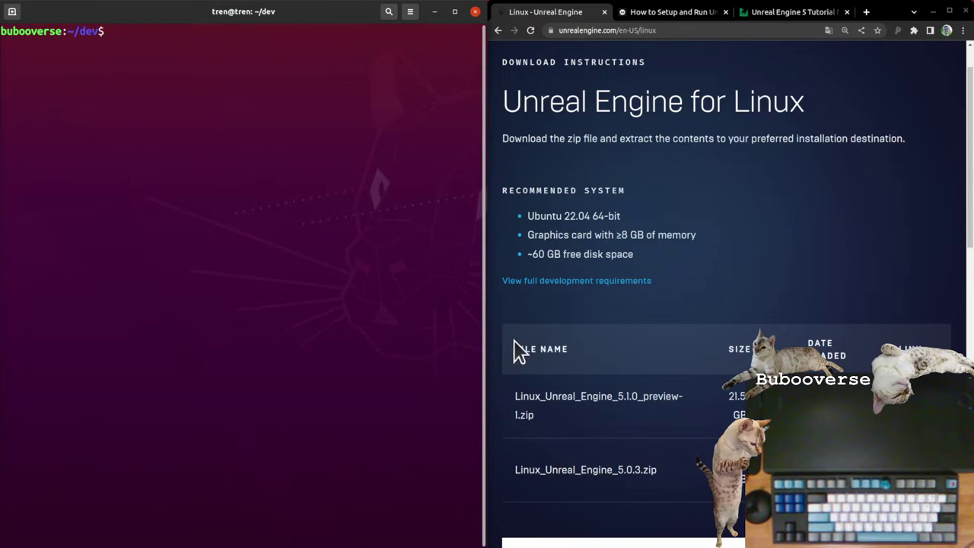
pyautogui.click(686, 13)
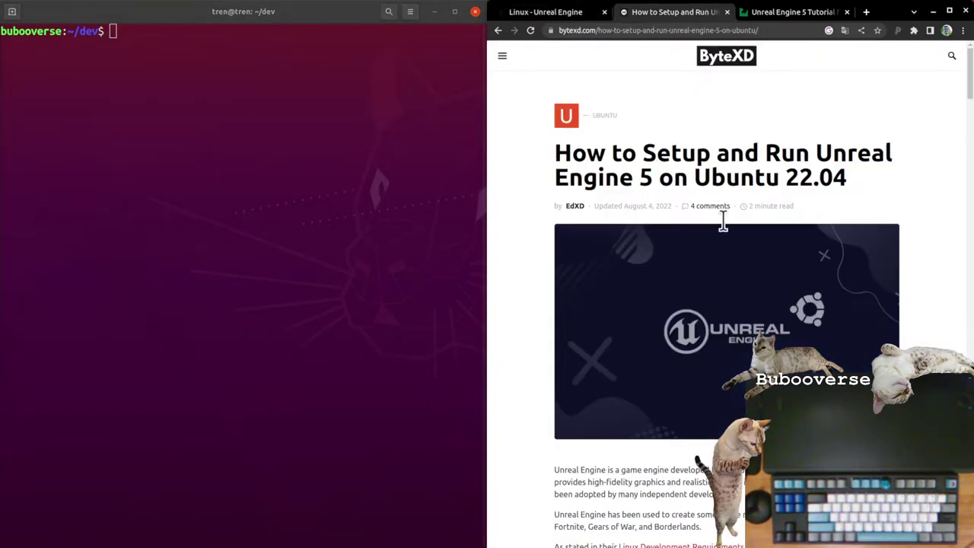
pyautogui.scroll(-3, 707, 305)
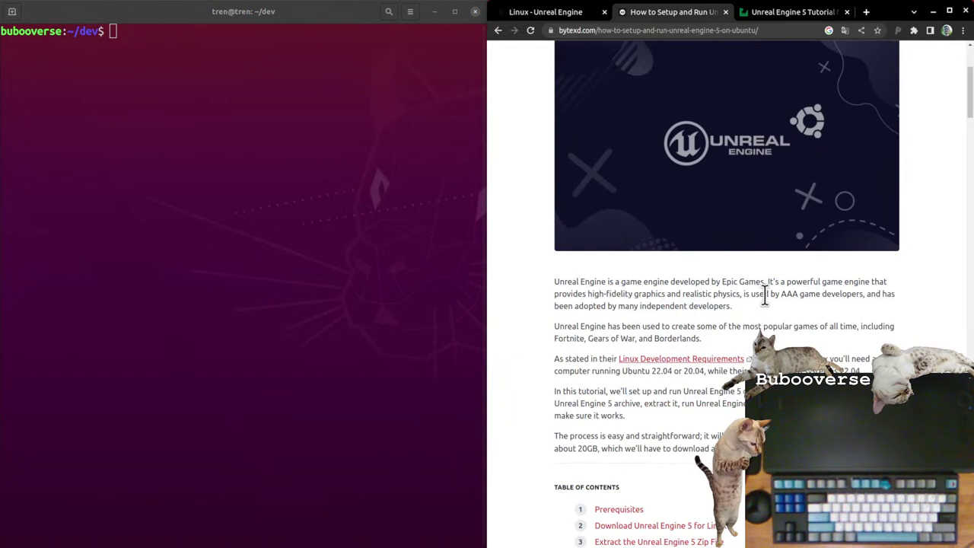
pyautogui.moveTo(767, 282); pyautogui.dragTo(857, 278)
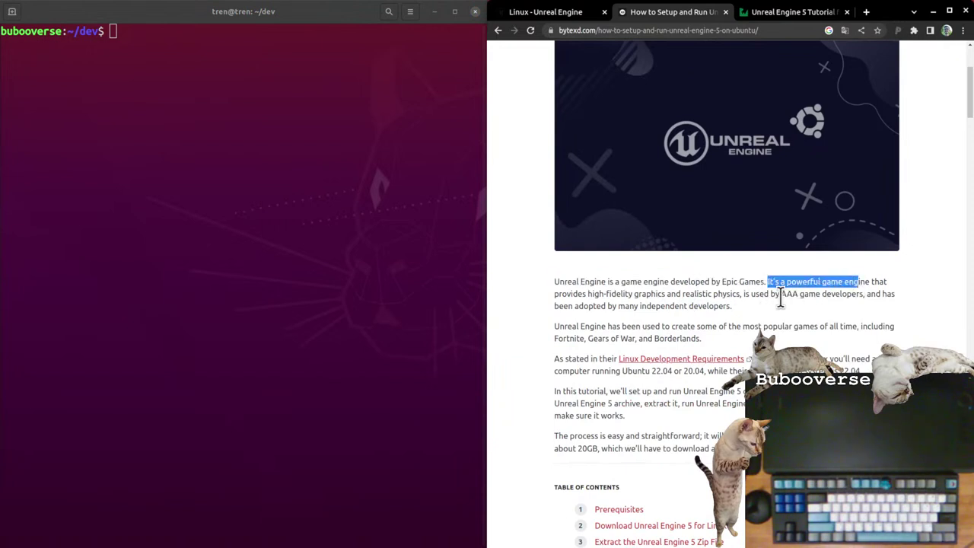
pyautogui.moveTo(781, 296); pyautogui.dragTo(861, 296)
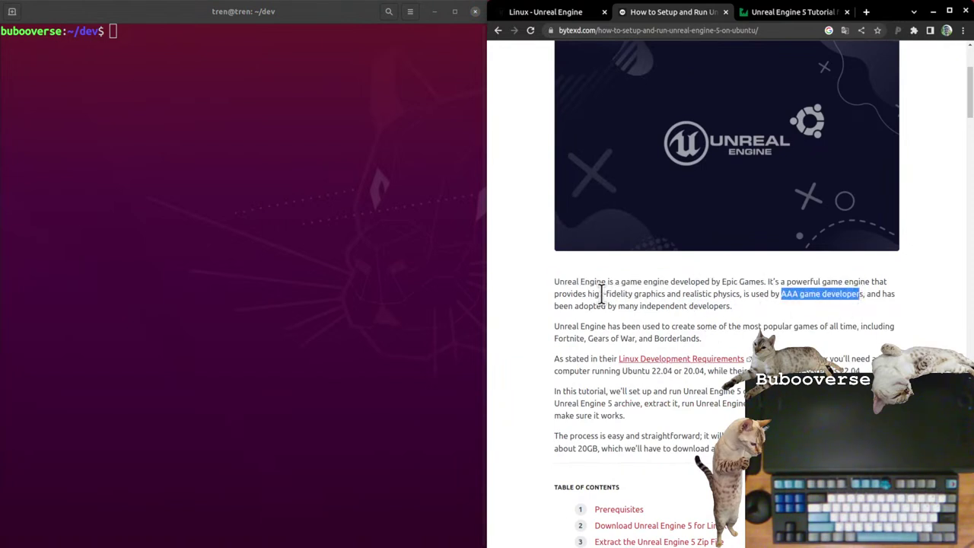
pyautogui.moveTo(600, 294); pyautogui.dragTo(742, 295)
pyautogui.click(721, 346)
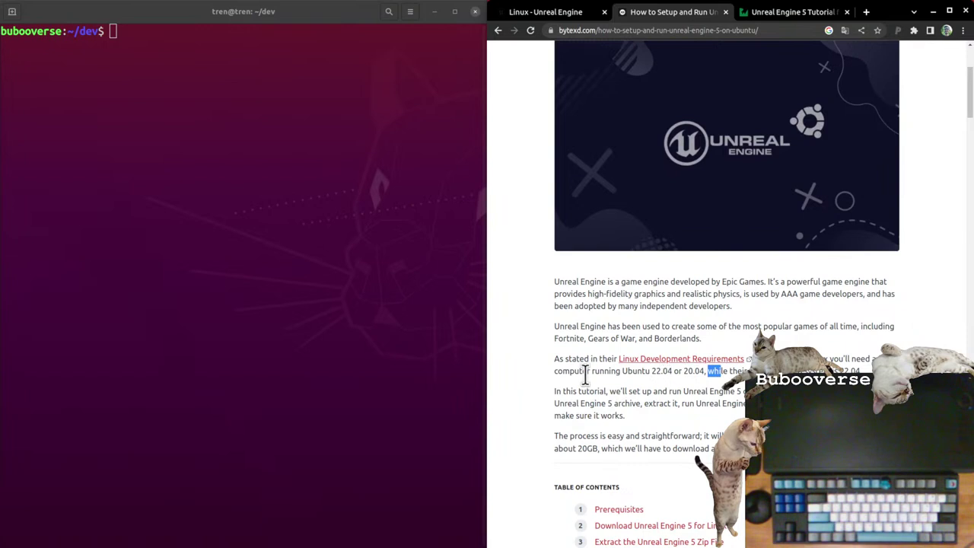
# Step: Highlight the Ubuntu 22.04 or 20.04 requirement and scroll down to the Extract the Zip section
pyautogui.moveTo(594, 373); pyautogui.dragTo(704, 373)
pyautogui.click(698, 405)
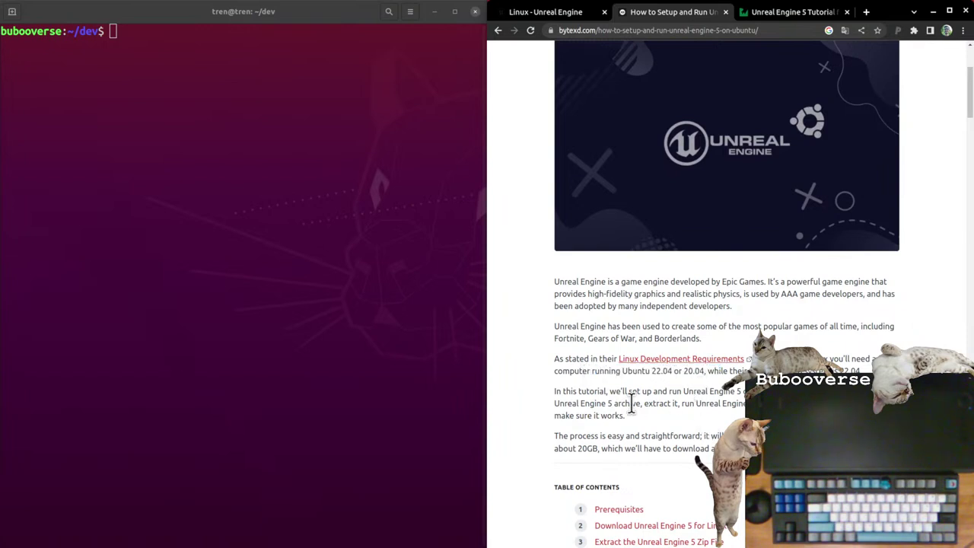
pyautogui.scroll(-2, 670, 397)
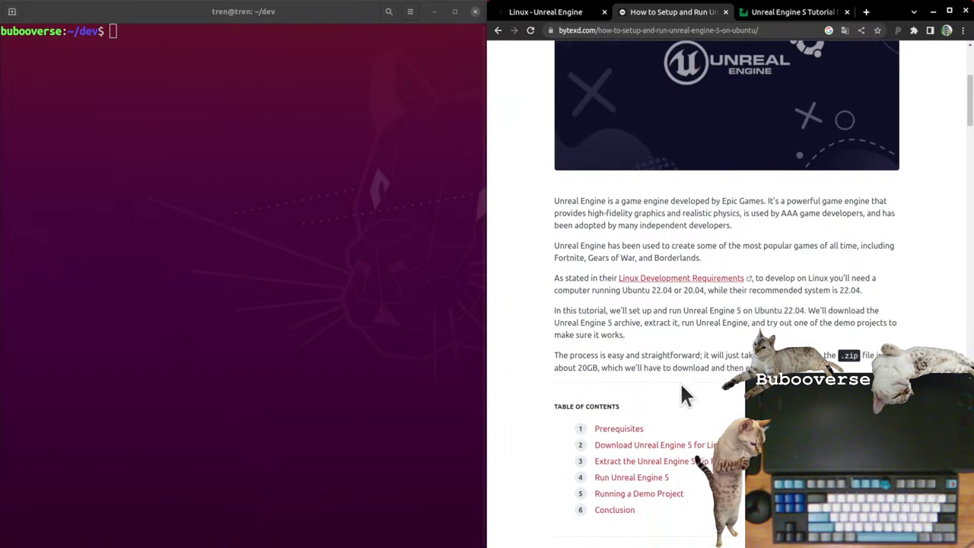
pyautogui.scroll(-6, 723, 369)
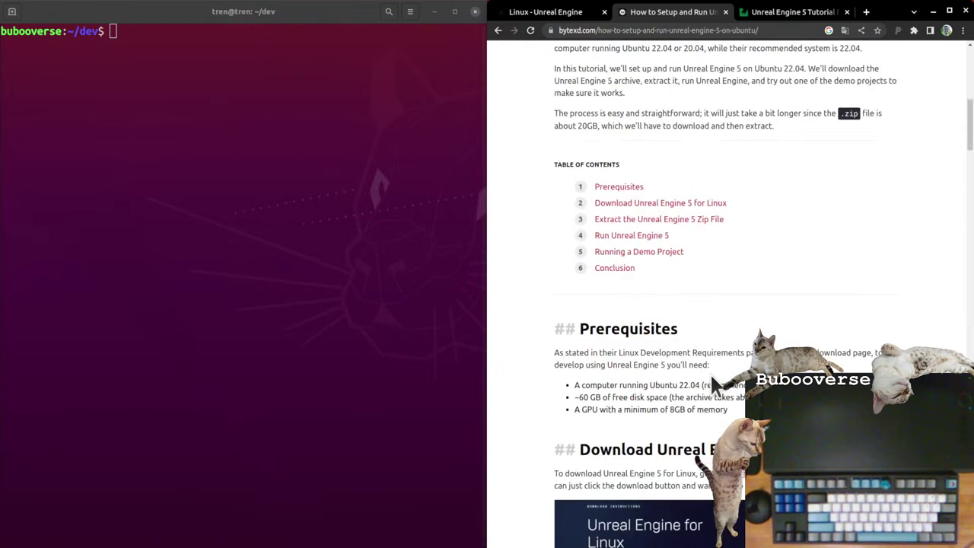
pyautogui.scroll(-5, 691, 419)
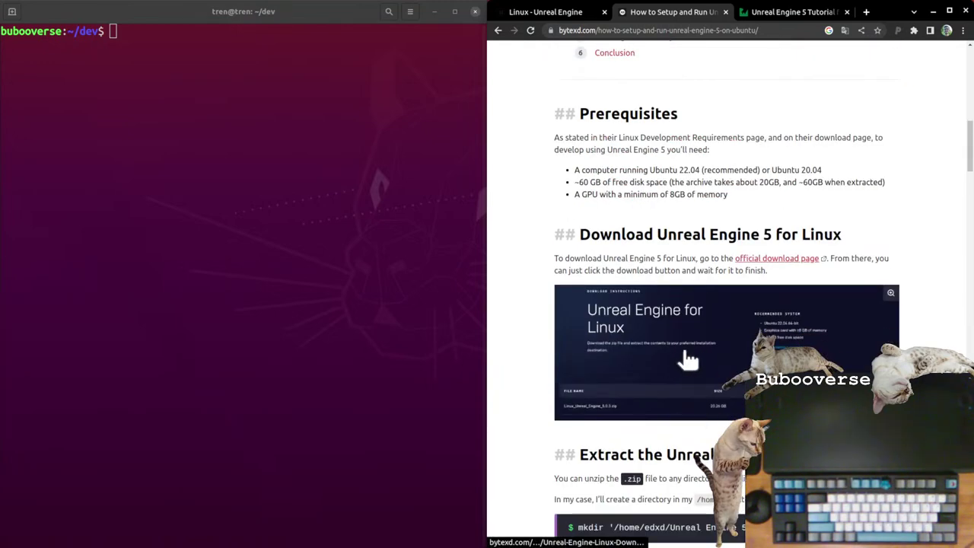
pyautogui.scroll(-4, 685, 361)
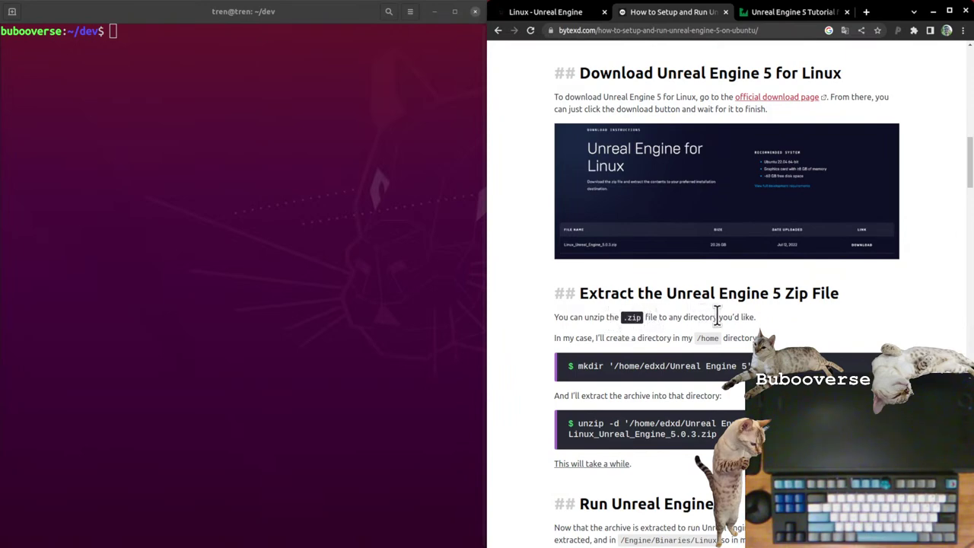
# Step: From the home folder, create an UnrealEngine5 directory and move into it
pyautogui.click(363, 261)
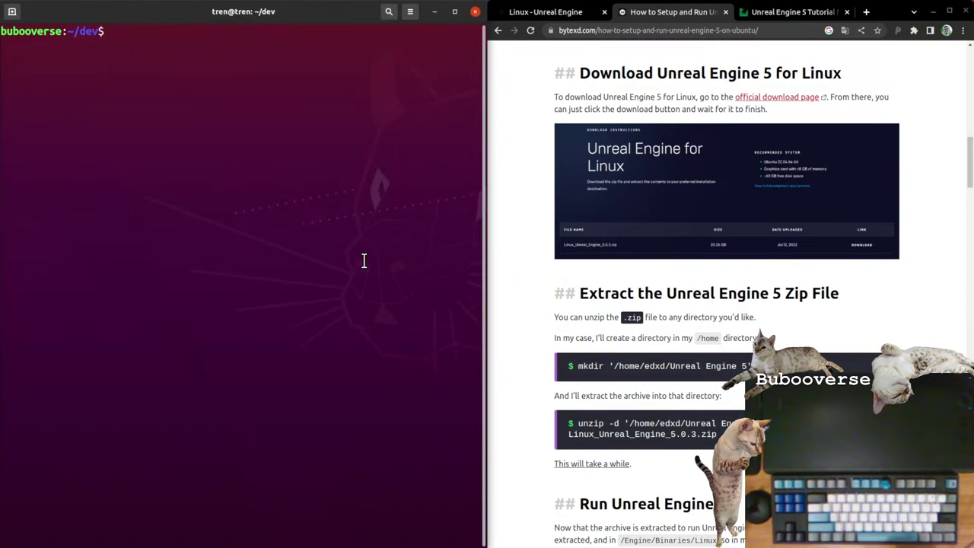
pyautogui.write('cd ..')
pyautogui.press('Return')
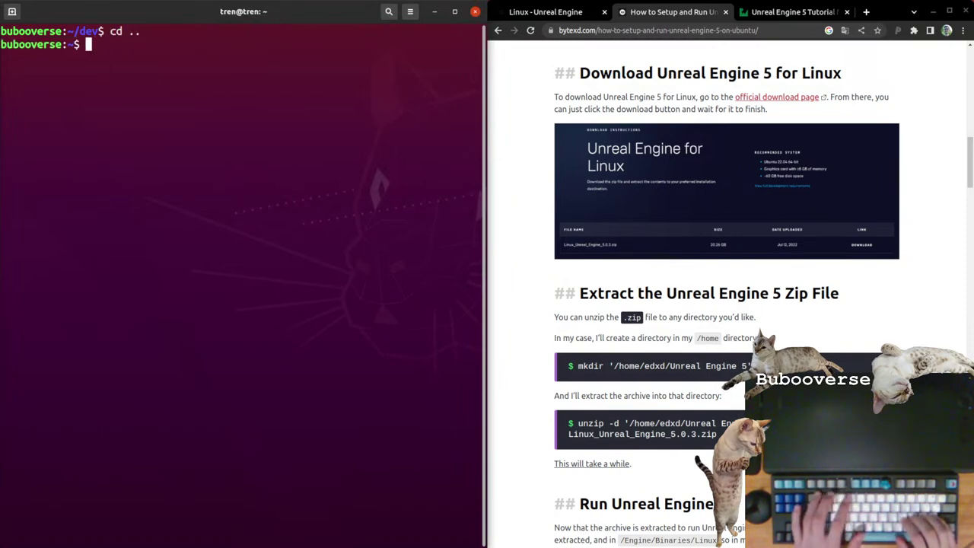
pyautogui.write('mkdir')
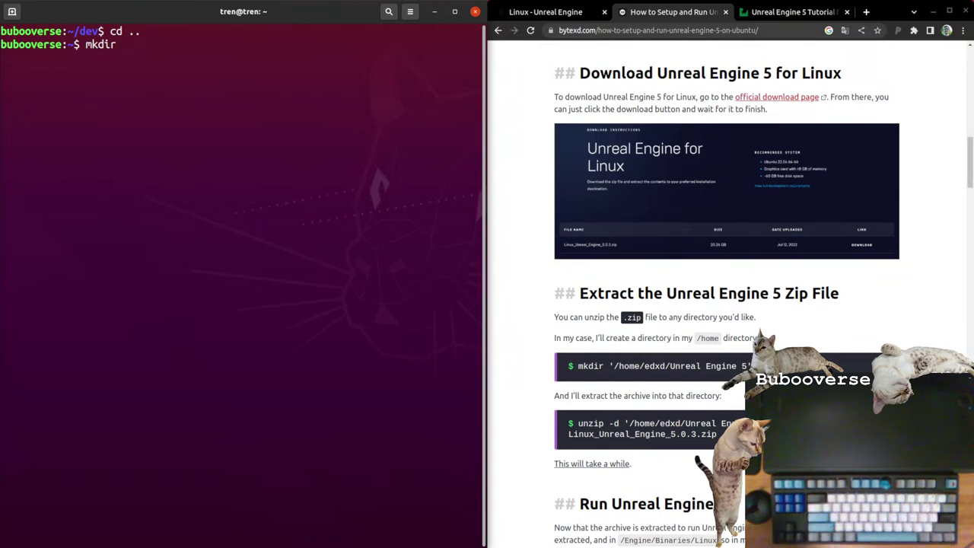
pyautogui.write('UnrealE')
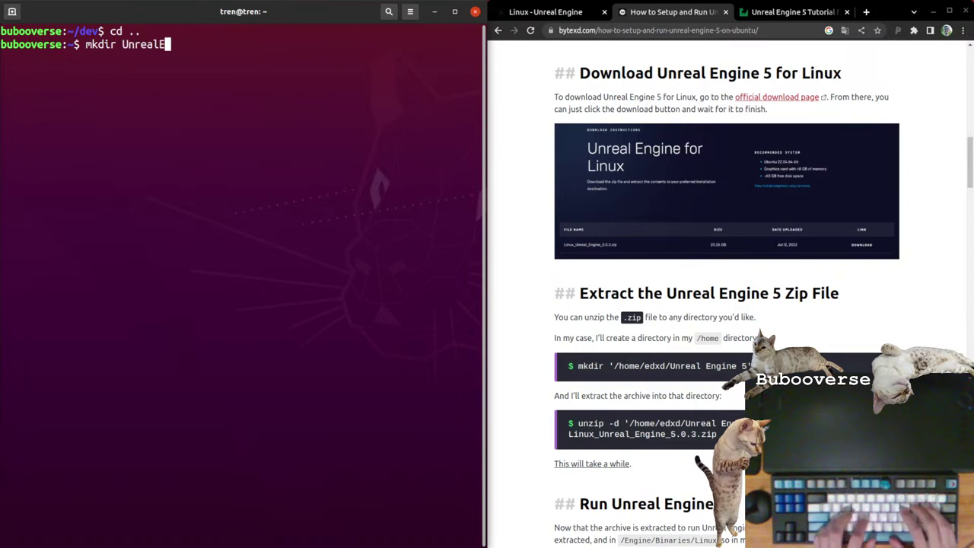
pyautogui.write('ngine')
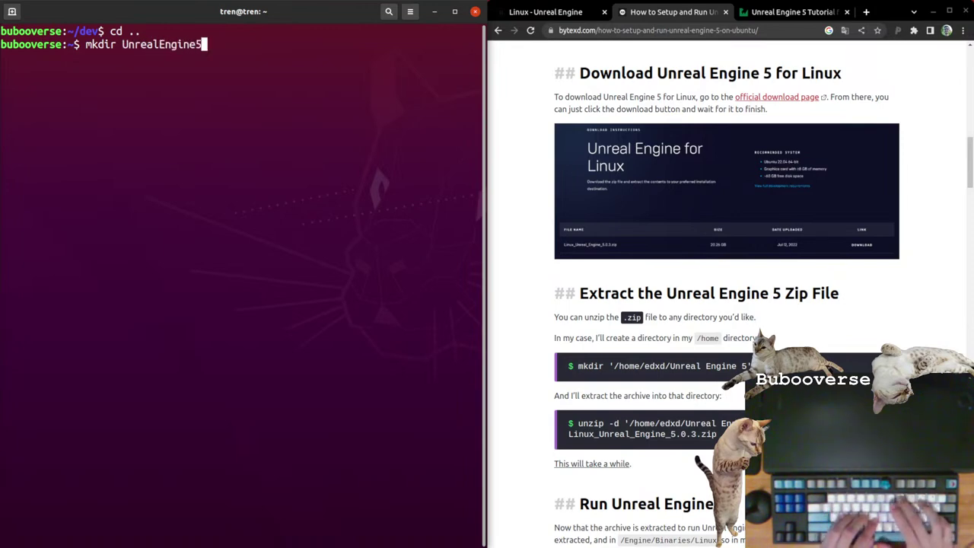
pyautogui.write('5')
pyautogui.press('Return')
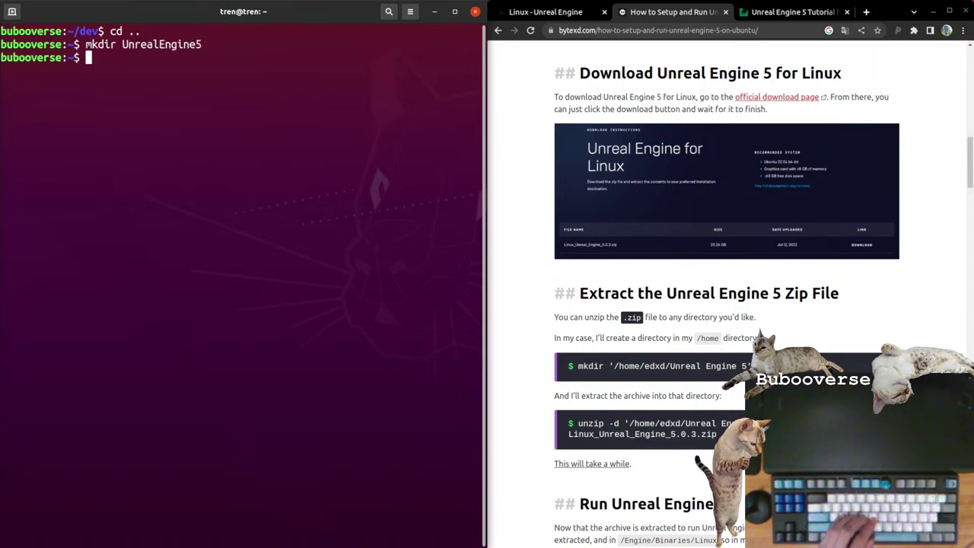
pyautogui.write('cd E')
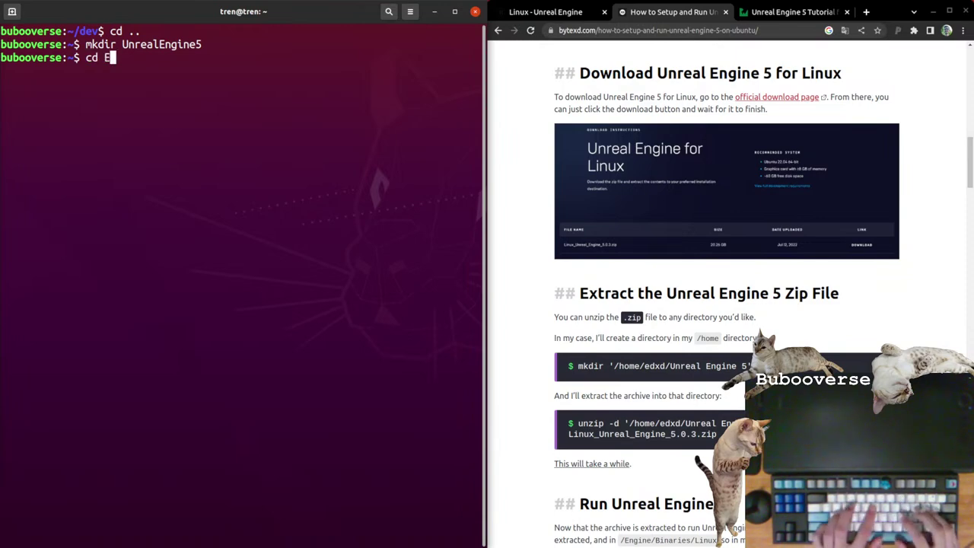
pyautogui.press('BackSpace')
pyautogui.write('U')
pyautogui.press('Tab')
pyautogui.press('Return')
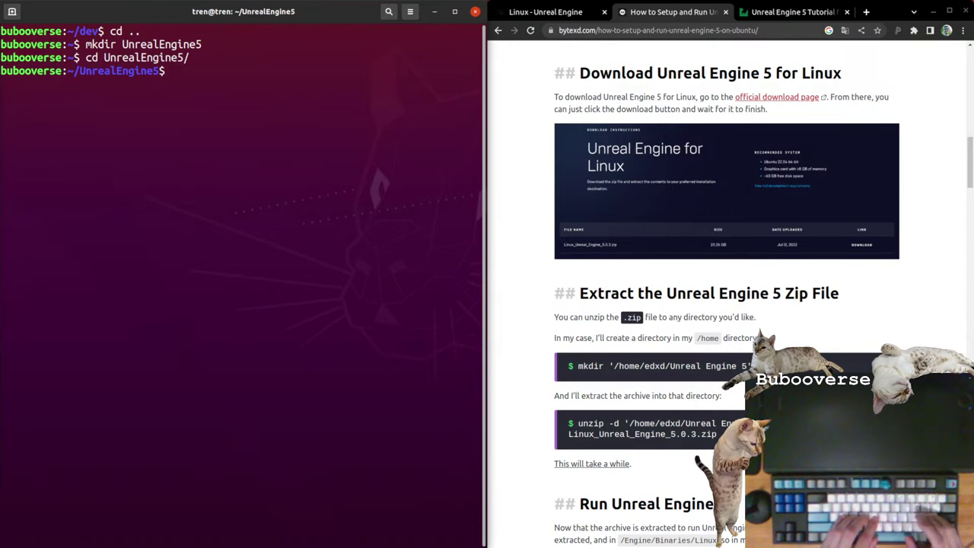
# Step: Start an unzip -d command for ~/Downloads/Linux_Unreal_Engine_5 using Tab completion
pyautogui.write('unzip -d ')
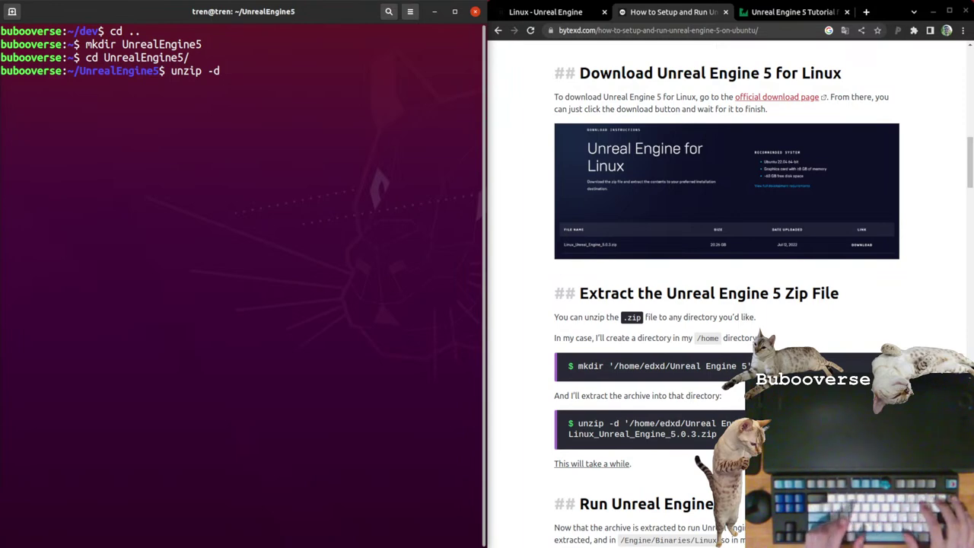
pyautogui.write('~/Down')
pyautogui.press('Tab')
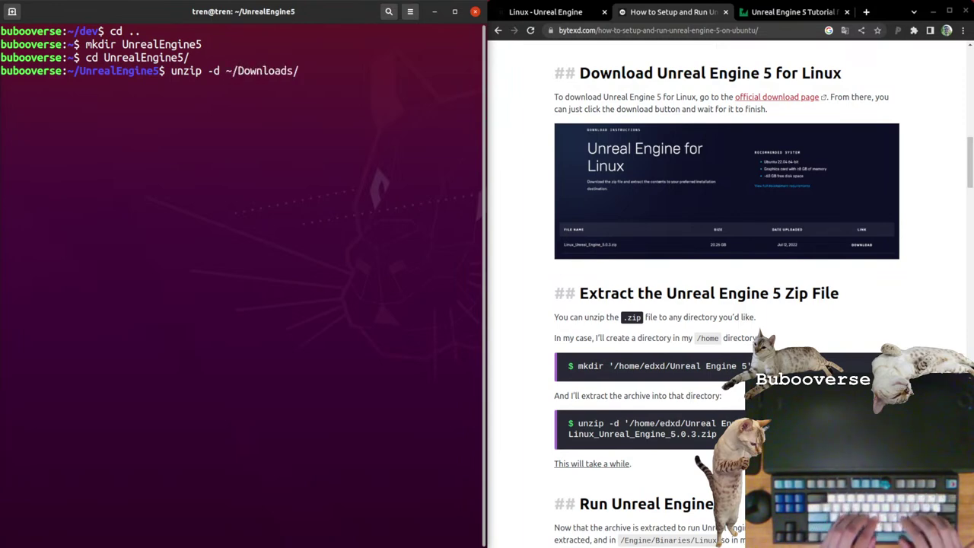
pyautogui.write('Un')
pyautogui.press('BackSpace')
pyautogui.press('BackSpace')
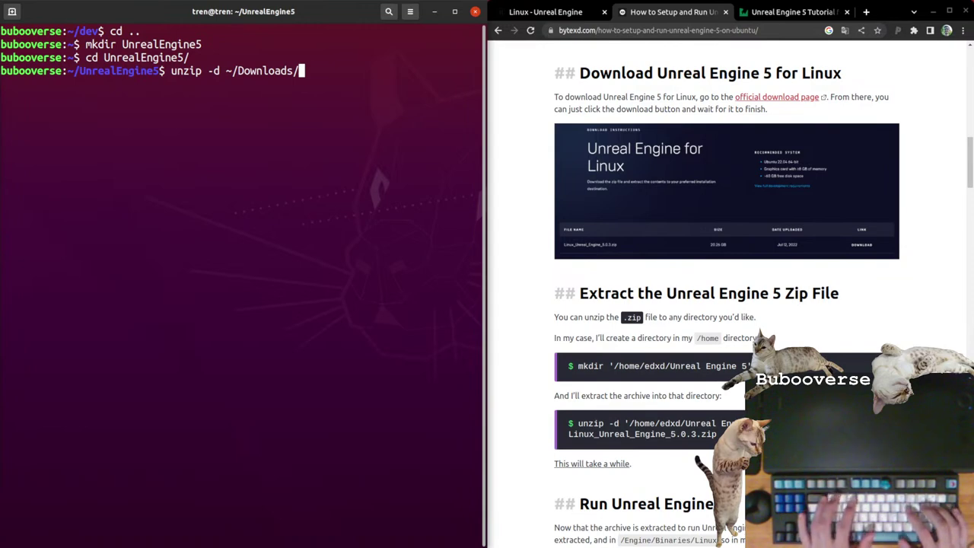
pyautogui.write('L')
pyautogui.press('Tab')
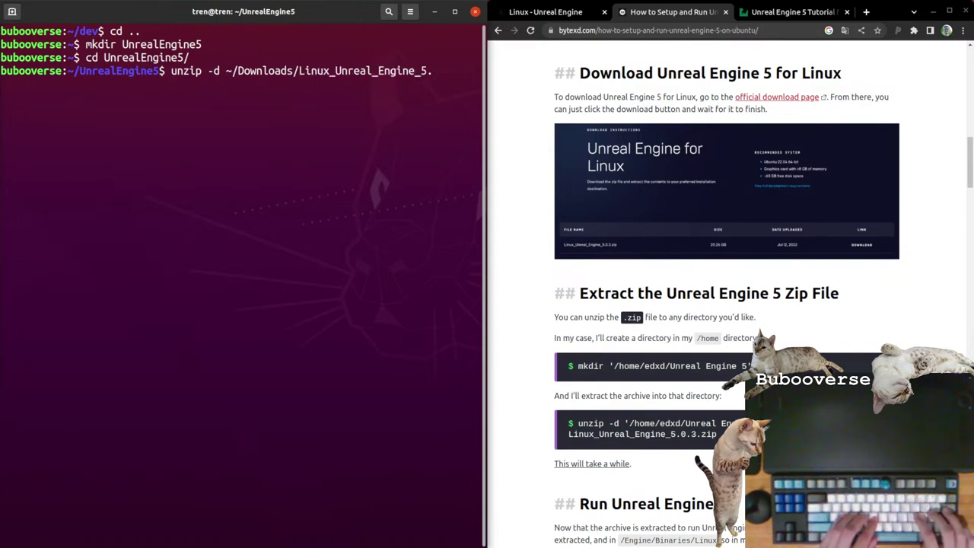
# Step: Check the download page's file names, complete the 5.1.0 preview zip name, and run unzip
pyautogui.hotkey('alt', 'Tab')
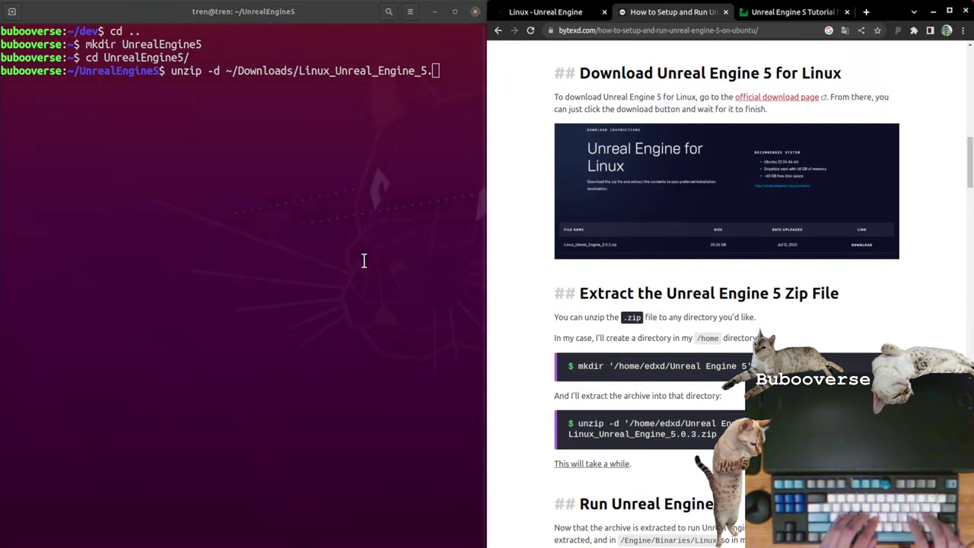
pyautogui.hotkey('ctrl', 'pageup')
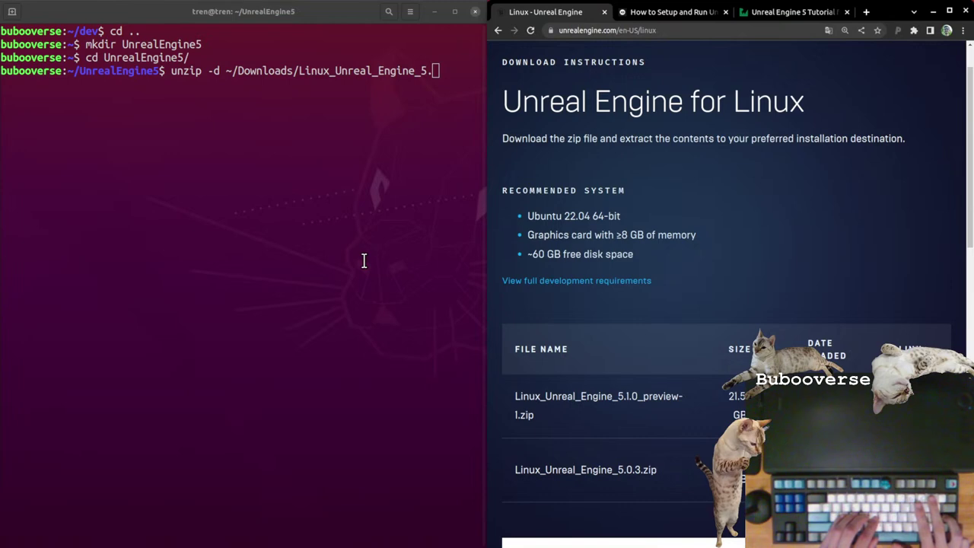
pyautogui.hotkey('ctrl', 'pagedown')
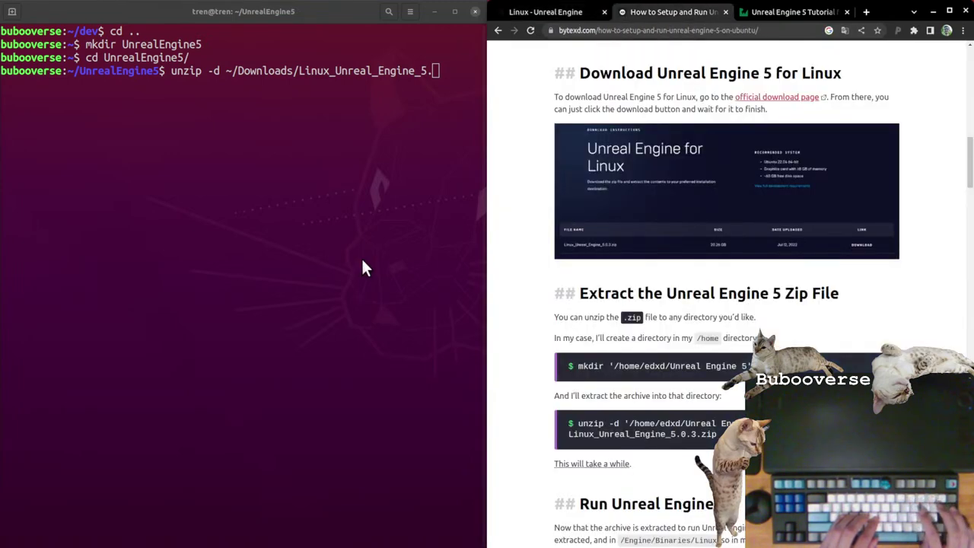
pyautogui.click(363, 262)
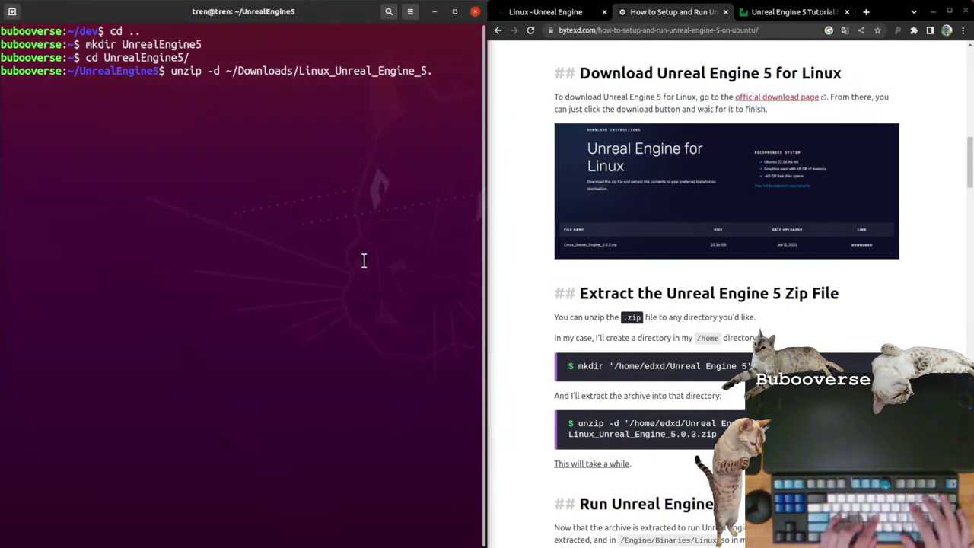
pyautogui.write('1')
pyautogui.press('Tab')
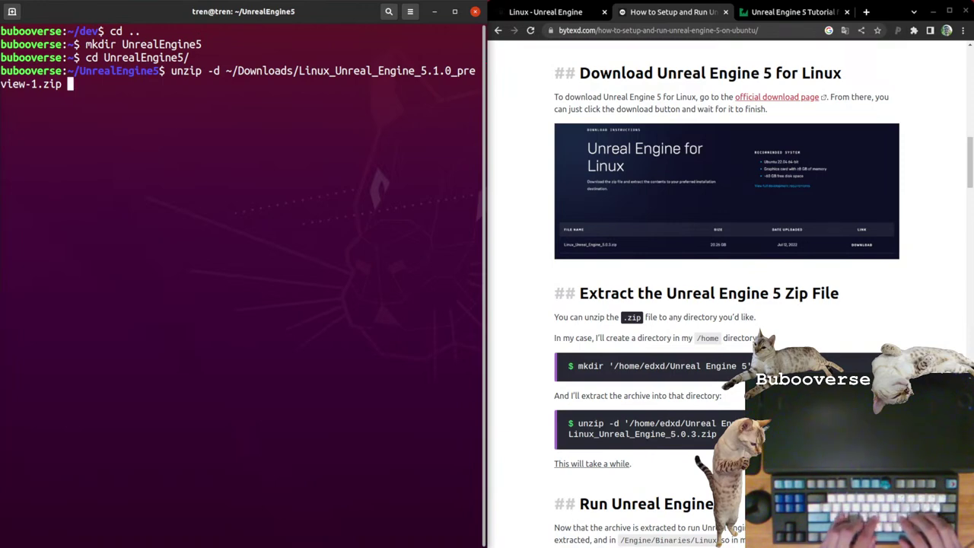
pyautogui.press('Return')
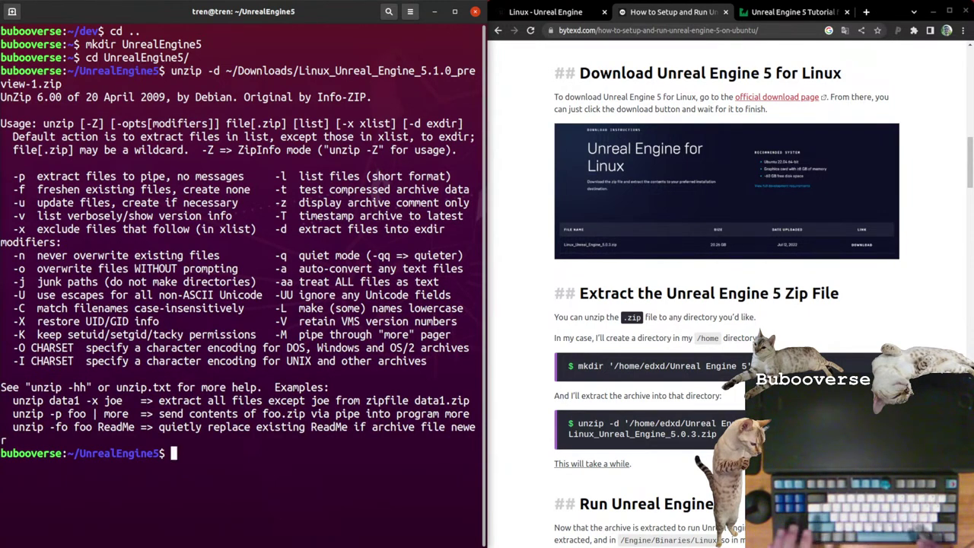
# Step: Rerun the command with tar -xvf instead of unzip -d, then stop it after tar rejects the archive
pyautogui.press('Up')
pyautogui.press('Home')
pyautogui.hotkey('ctrl', 'Right')
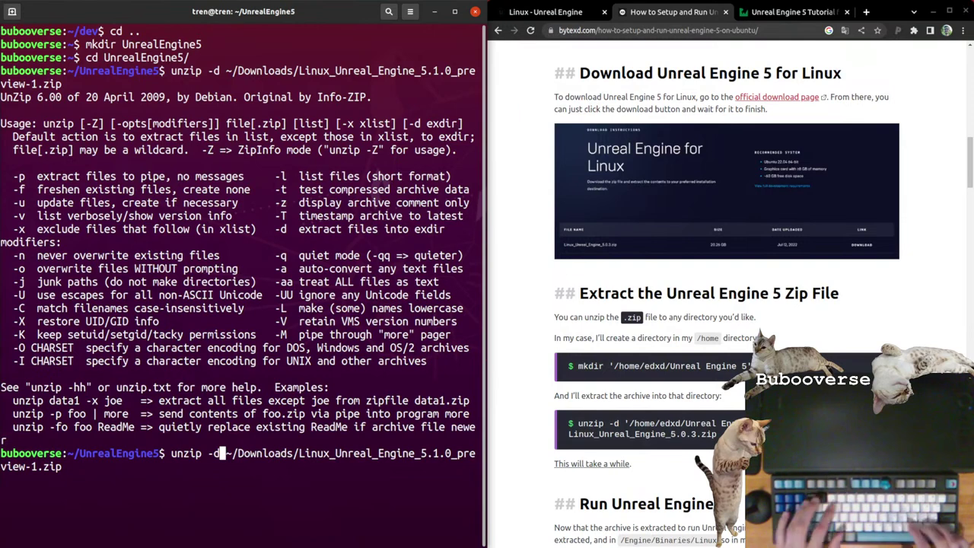
pyautogui.press('BackSpace')
pyautogui.press('BackSpace')
pyautogui.press('BackSpace')
pyautogui.press('BackSpace')
pyautogui.press('BackSpace')
pyautogui.press('Delete')
pyautogui.press('Delete')
pyautogui.press('Delete')
pyautogui.write('tar -x')
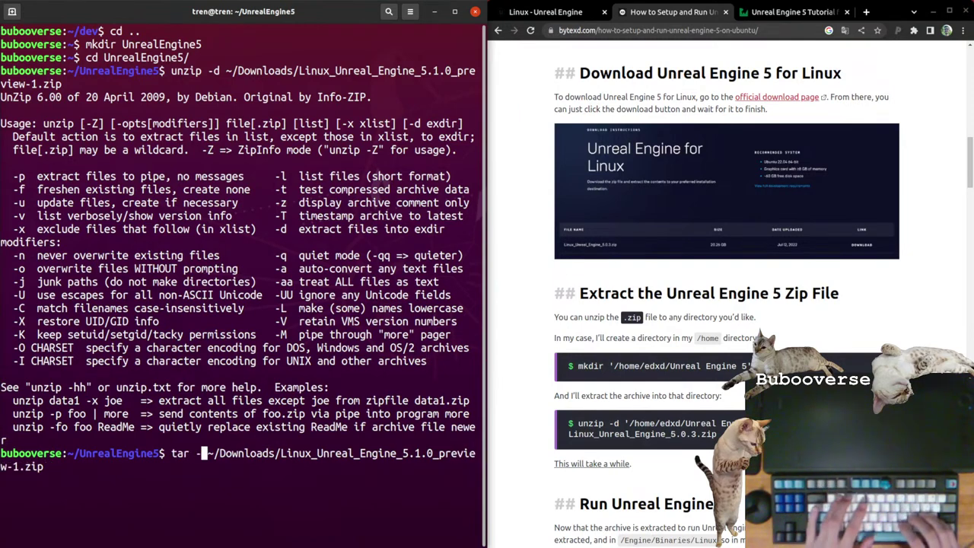
pyautogui.write('vf')
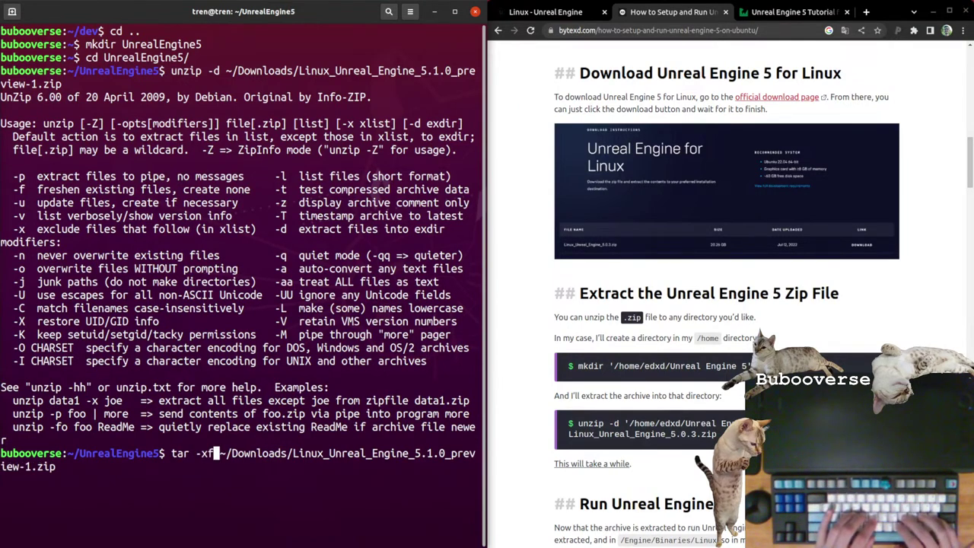
pyautogui.press('Return')
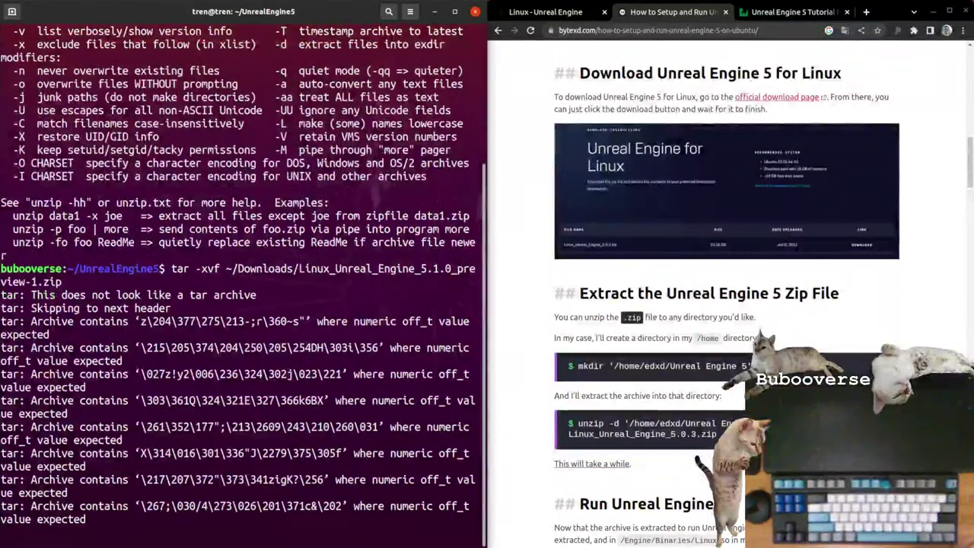
pyautogui.hotkey('ctrl', 'c')
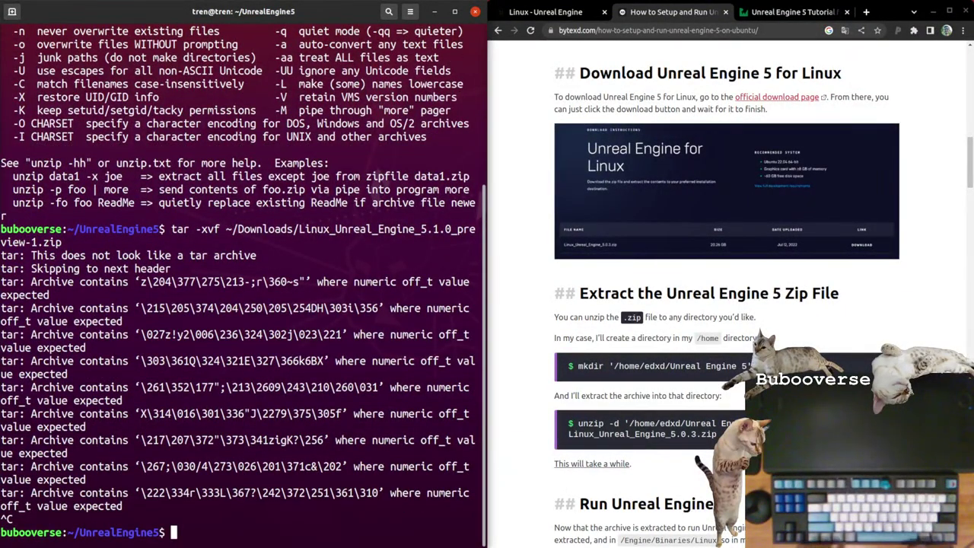
# Step: Recall the tar command and delete its tar -xvf prefix
pyautogui.press('Up')
pyautogui.press('Home')
pyautogui.press('Delete')
pyautogui.press('Delete')
pyautogui.press('Delete')
pyautogui.press('Delete')
pyautogui.press('Delete')
pyautogui.press('Delete')
pyautogui.press('Delete')
pyautogui.press('Delete')
# Step: Rerun unzip -d with '.' as the target so the archive extracts into UnrealEngine5
pyautogui.write('unzip -d')
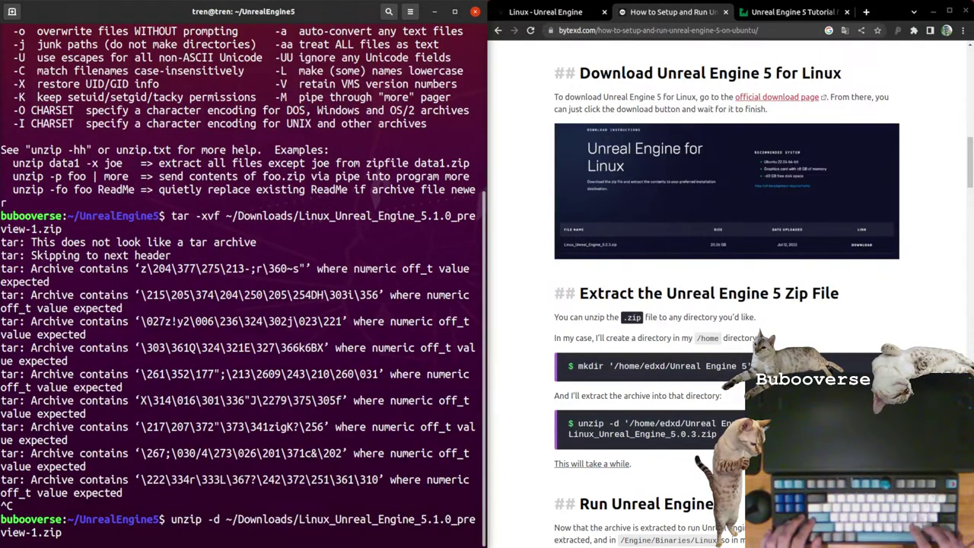
pyautogui.press('Return')
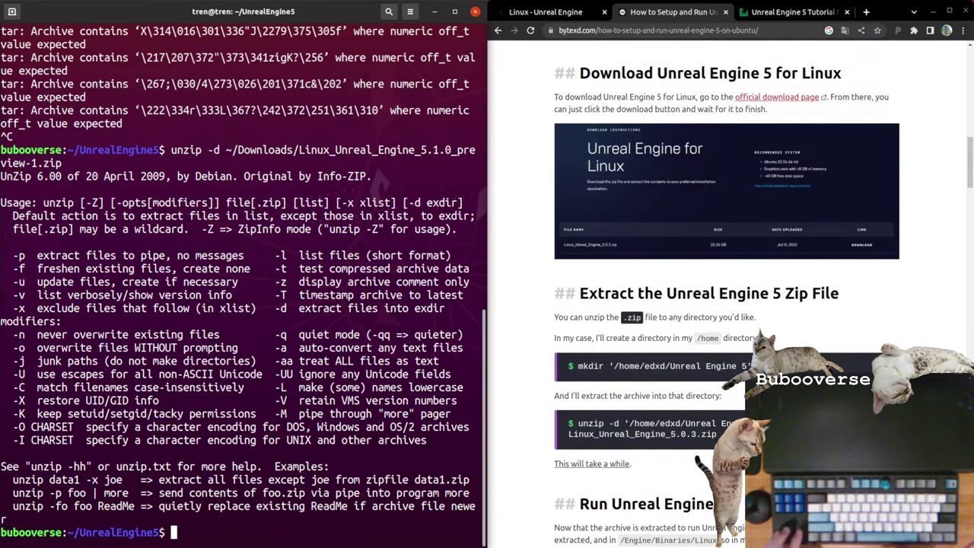
pyautogui.press('Up')
pyautogui.press('Up')
pyautogui.press('Down')
pyautogui.hotkey('ctrl', 'Left')
pyautogui.hotkey('ctrl', 'Left')
pyautogui.hotkey('ctrl', 'Left')
pyautogui.hotkey('ctrl', 'Left')
pyautogui.hotkey('ctrl', 'Left')
pyautogui.hotkey('ctrl', 'Left')
pyautogui.hotkey('ctrl', 'Left')
pyautogui.hotkey('ctrl', 'Left')
pyautogui.hotkey('ctrl', 'Left')
pyautogui.hotkey('ctrl', 'Left')
pyautogui.hotkey('ctrl', 'Left')
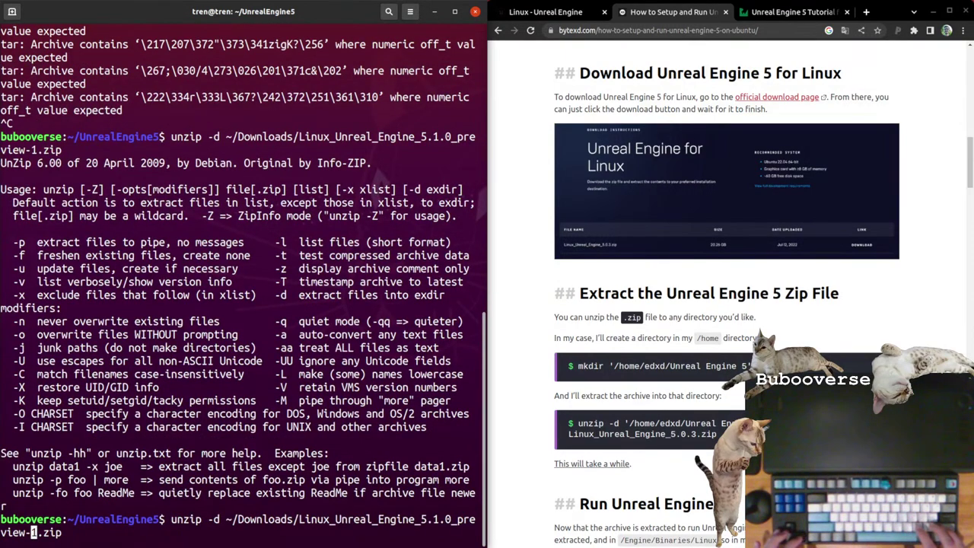
pyautogui.press('Left')
pyautogui.press('Left')
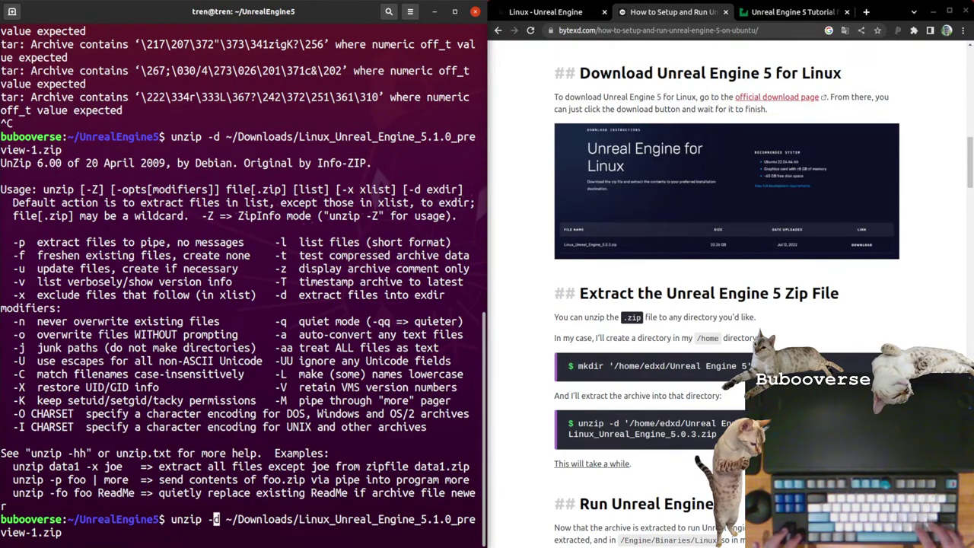
pyautogui.write('.')
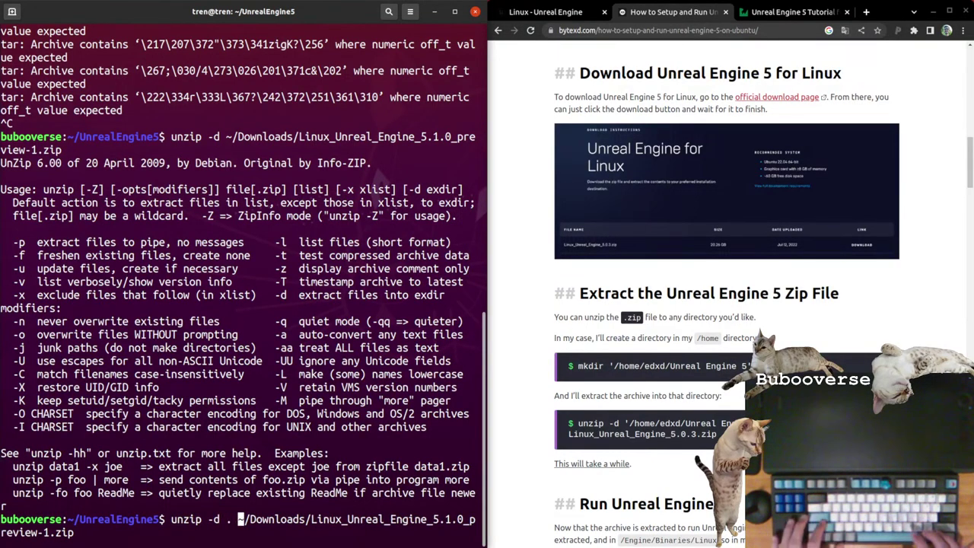
pyautogui.press('Return')
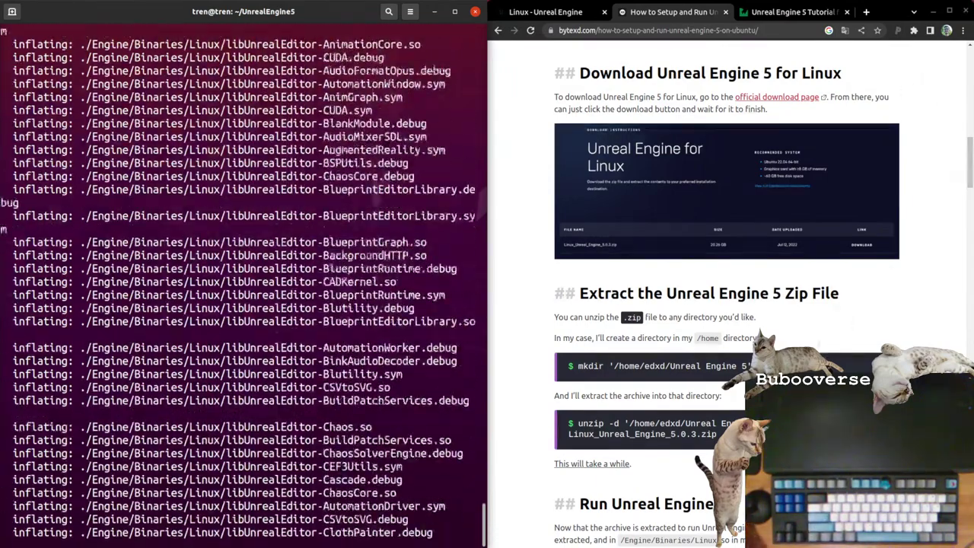
# Step: Read the guide's Run section, highlighting the notes on extraction time and the extracted directory
pyautogui.moveTo(652, 467); pyautogui.dragTo(551, 464)
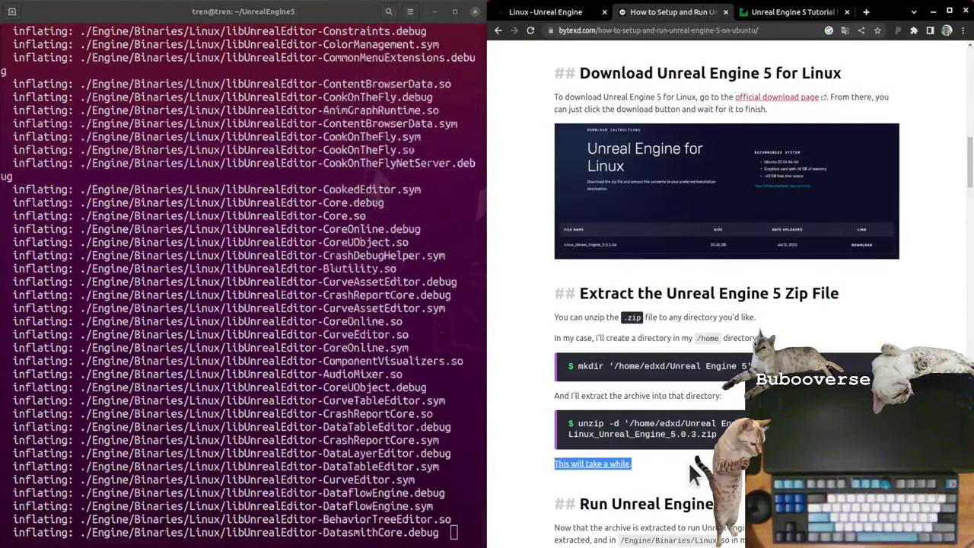
pyautogui.click(666, 474)
pyautogui.scroll(-5, 666, 474)
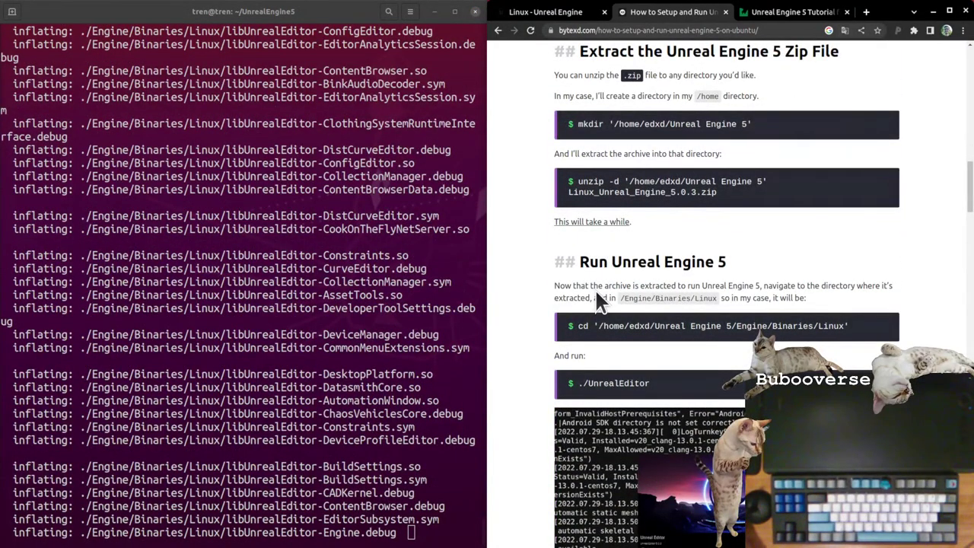
pyautogui.moveTo(603, 285); pyautogui.dragTo(704, 299)
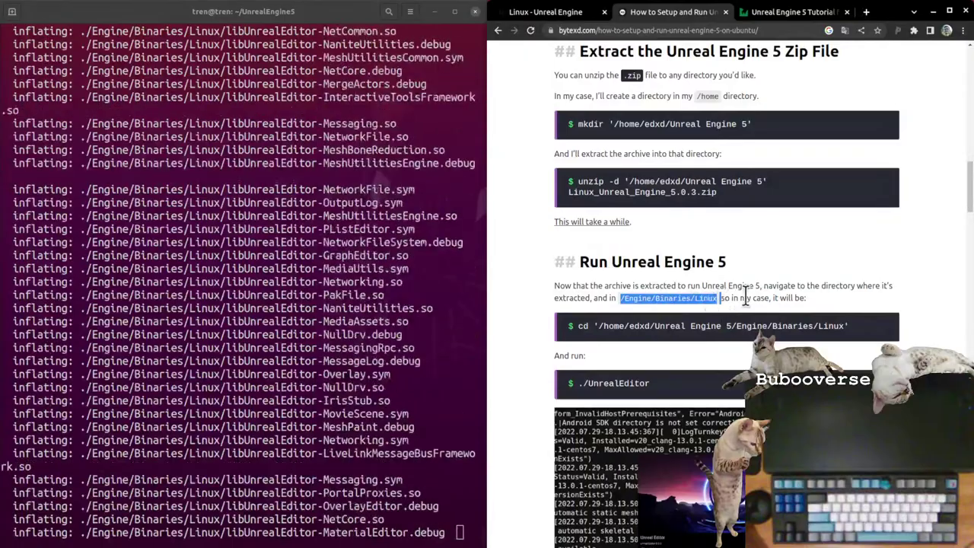
pyautogui.click(609, 343)
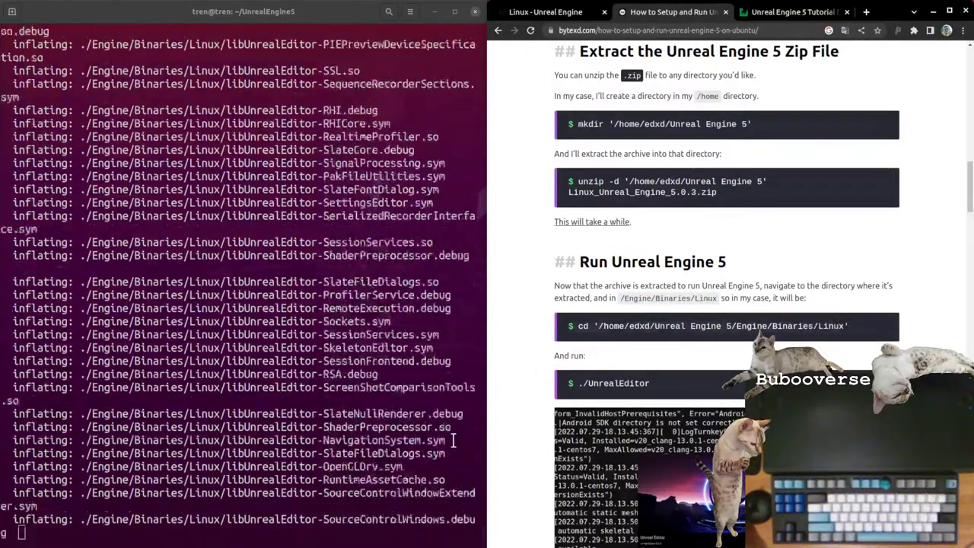
pyautogui.click(454, 440)
# Step: In a new terminal tab, list the UnrealEngine5 folder and the Engine/Binaries/Linux folder
pyautogui.hotkey('ctrl', 'shift', 't')
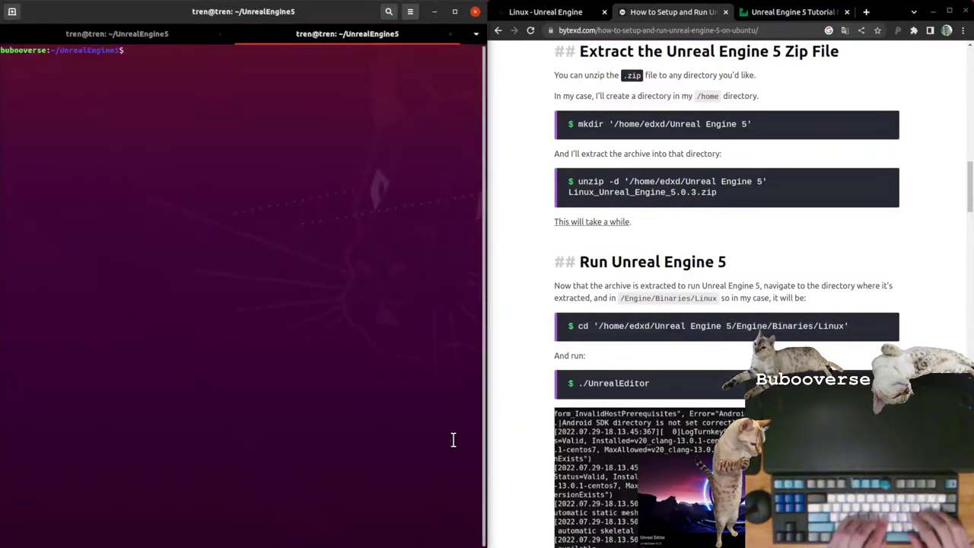
pyautogui.write('ls')
pyautogui.press('Return')
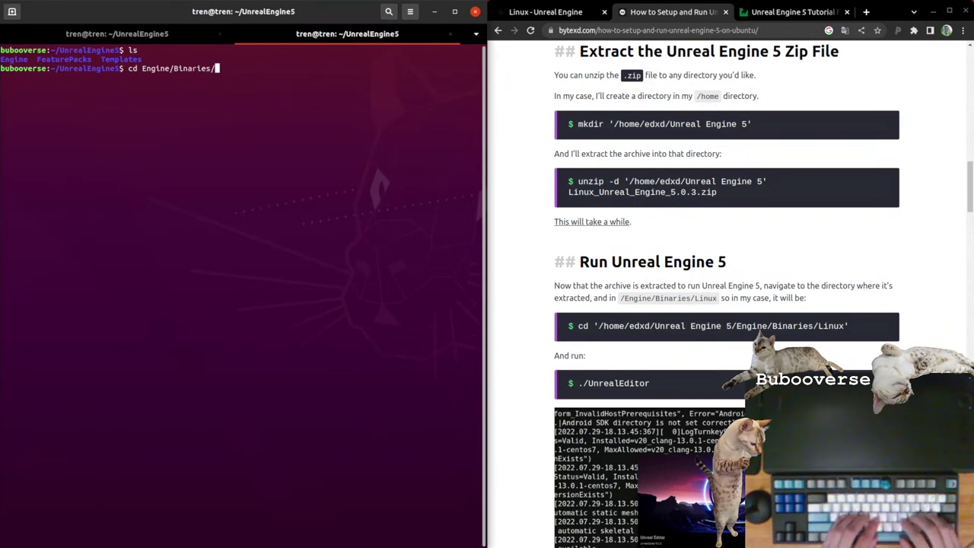
pyautogui.write('ls')
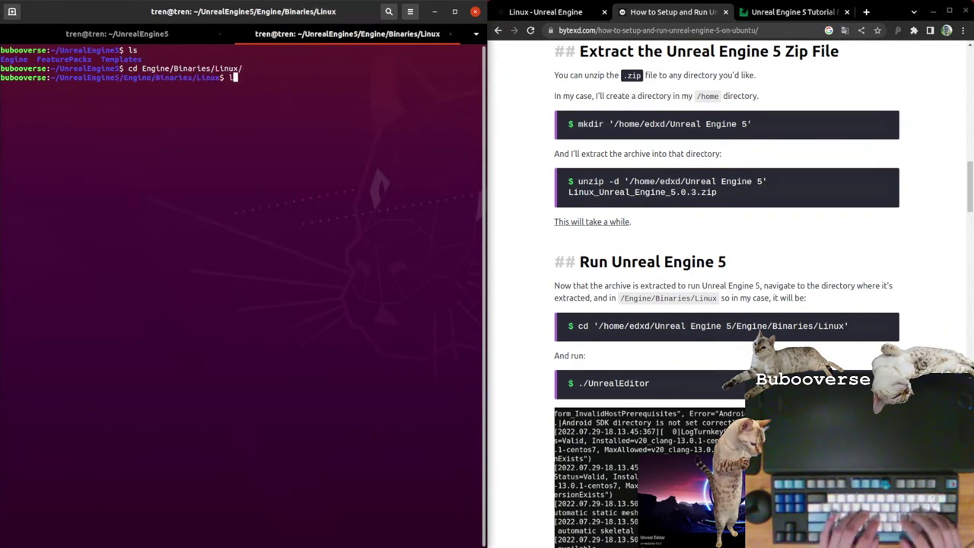
pyautogui.press('Return')
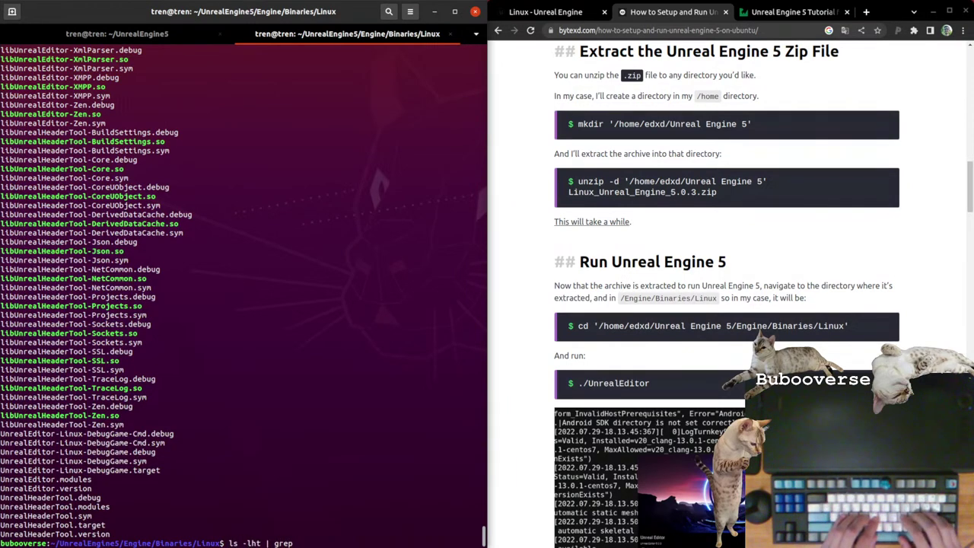
# Step: Run ls -lht | grep UnrealEditor to list the editor files by size, newest first
pyautogui.write('ls -lht | grep UnrealE')
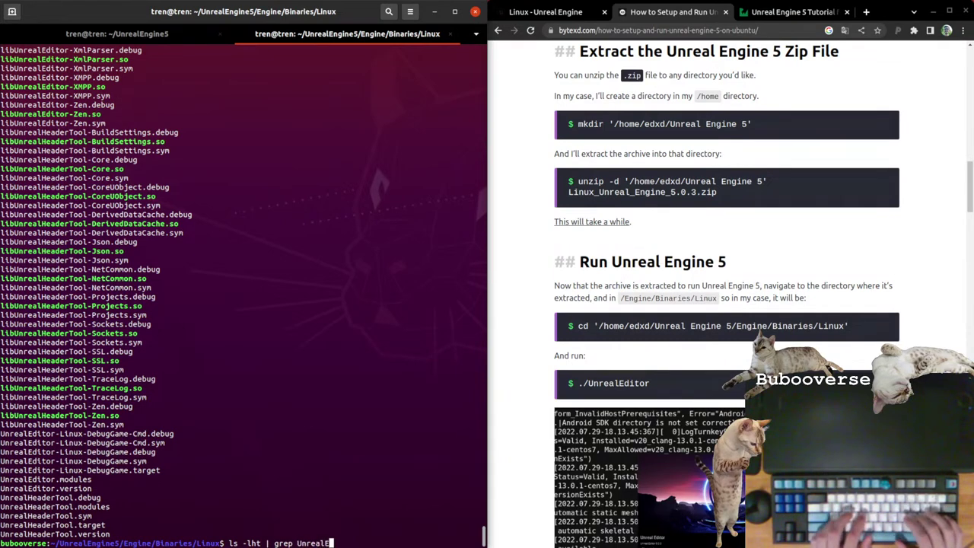
pyautogui.write('ditor')
pyautogui.press('Return')
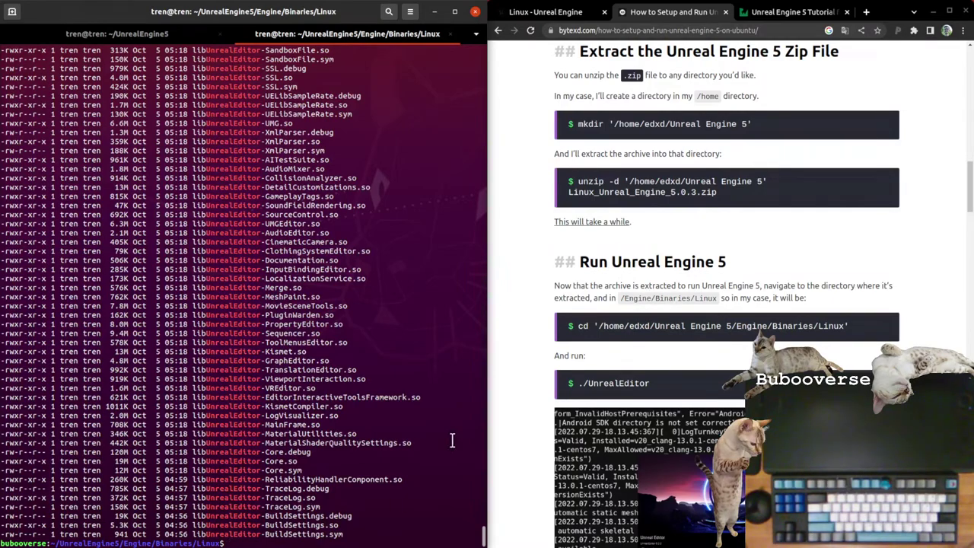
pyautogui.scroll(15, 373, 494)
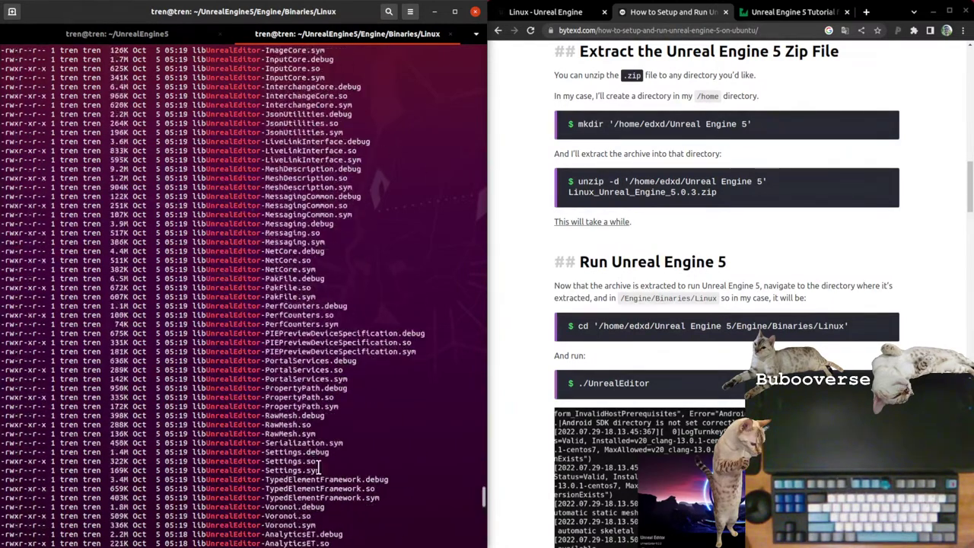
pyautogui.moveTo(482, 478); pyautogui.dragTo(454, 544)
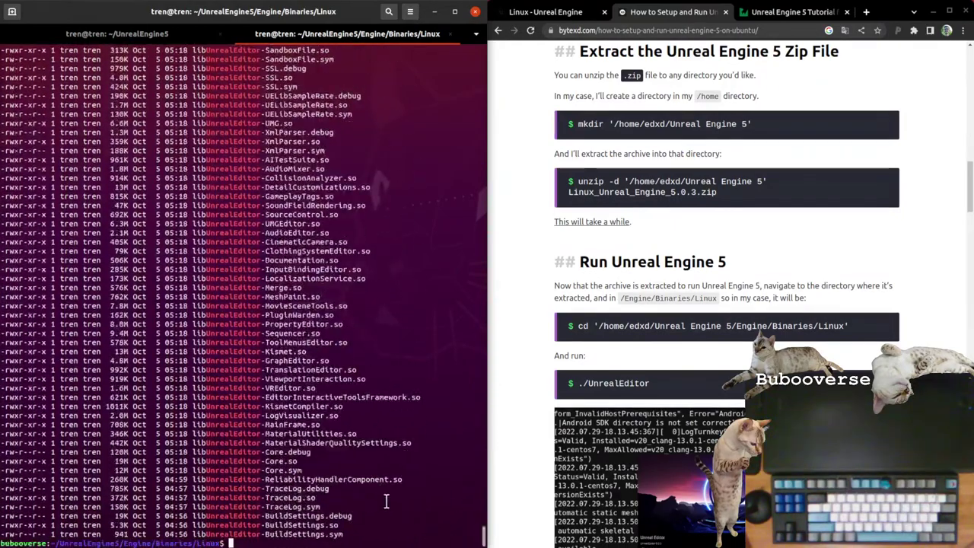
pyautogui.write('l')
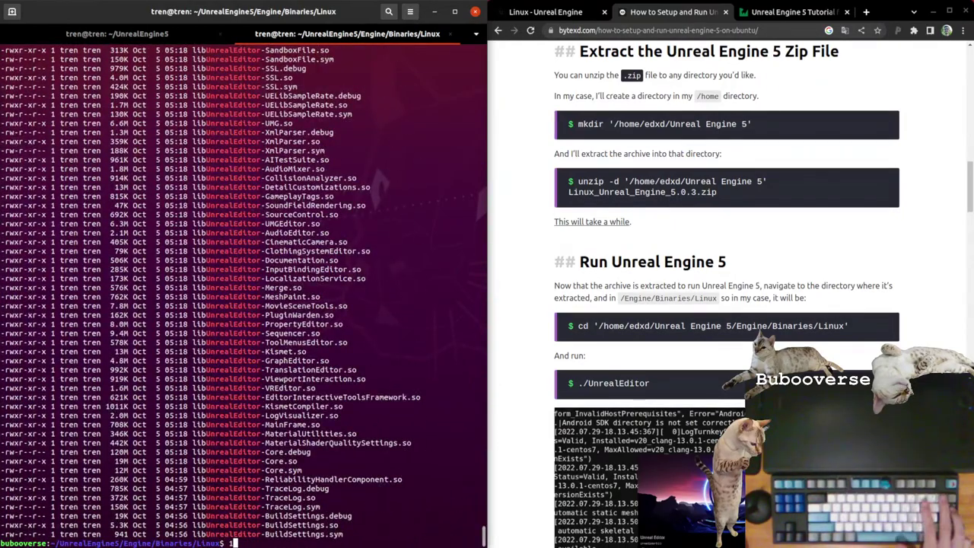
pyautogui.hotkey('ctrl', 'pageup')
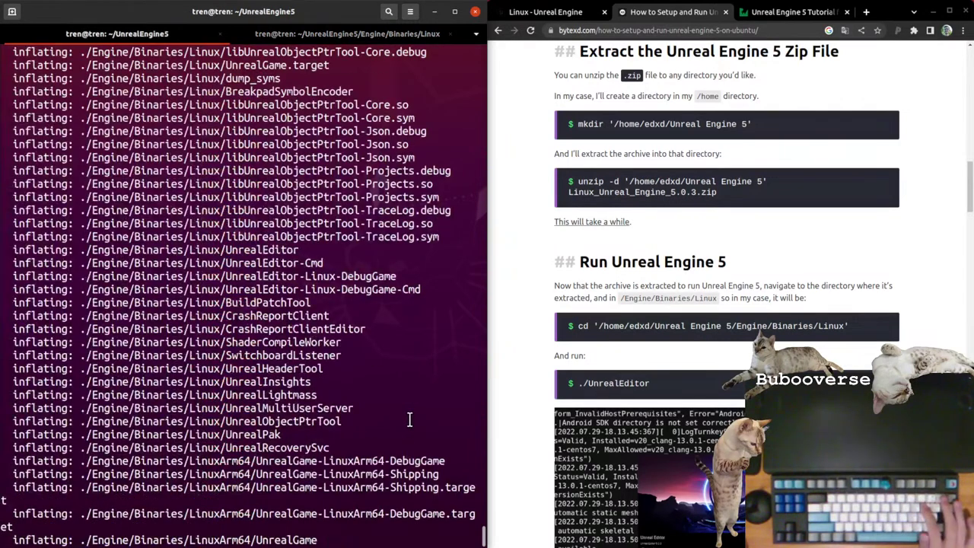
pyautogui.hotkey('ctrl', 'pagedown')
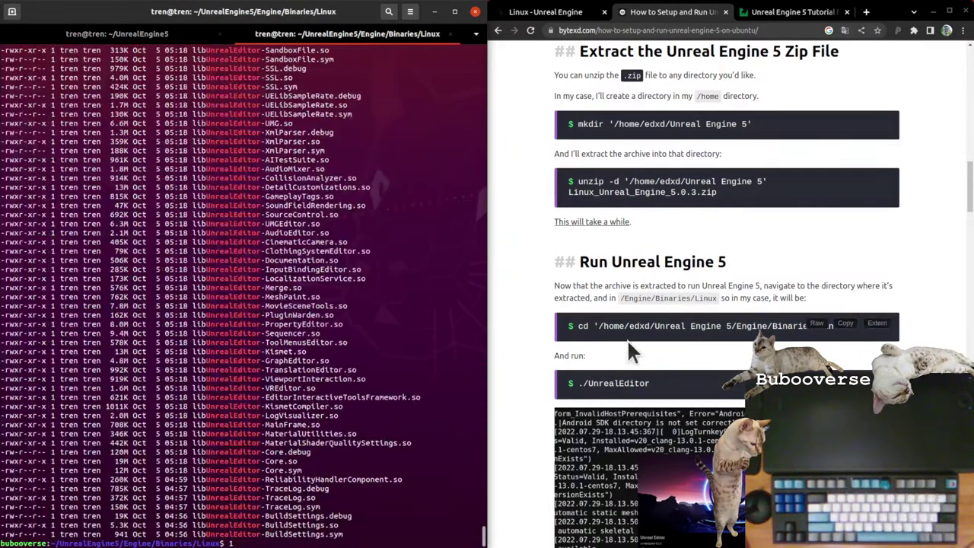
pyautogui.scroll(-3, 721, 337)
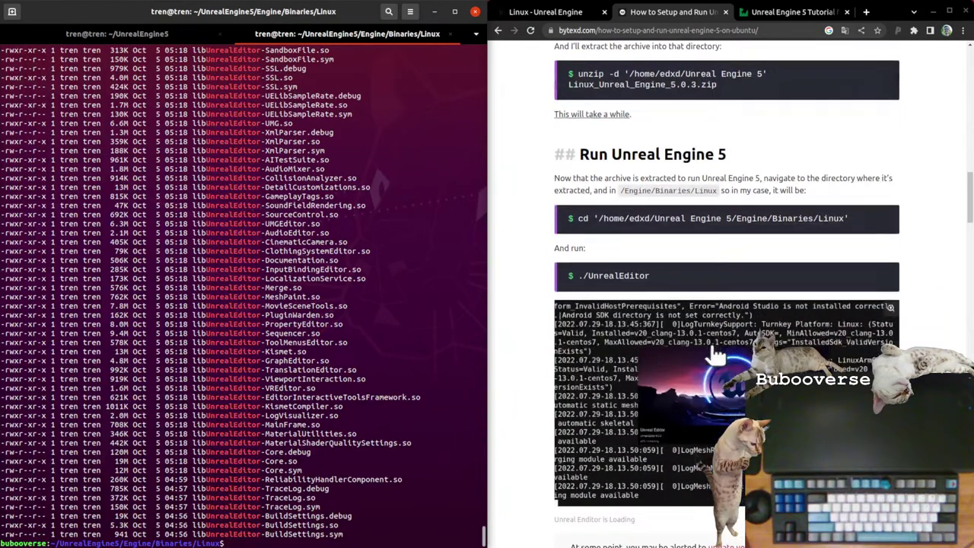
pyautogui.scroll(-5, 673, 358)
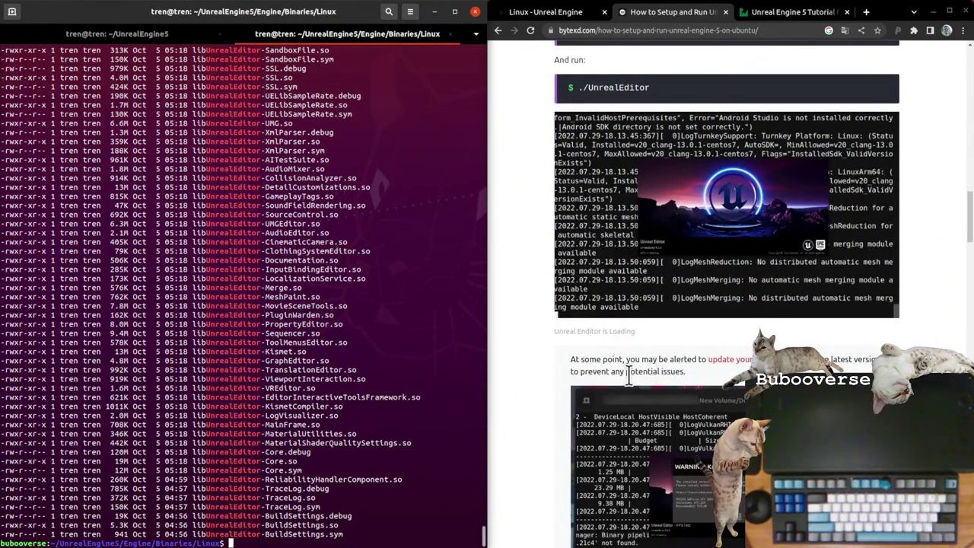
pyautogui.moveTo(615, 359); pyautogui.dragTo(843, 356)
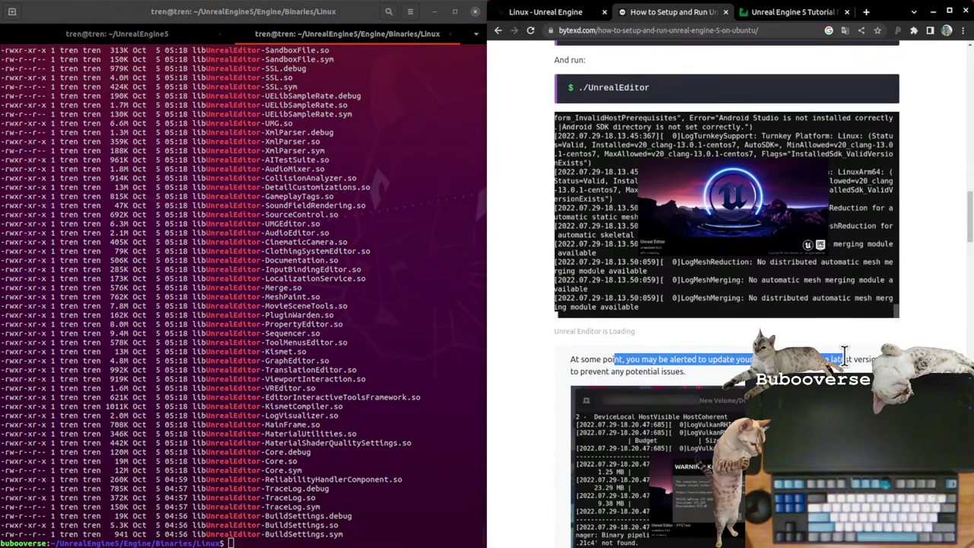
pyautogui.click(853, 357)
pyautogui.scroll(-5, 715, 369)
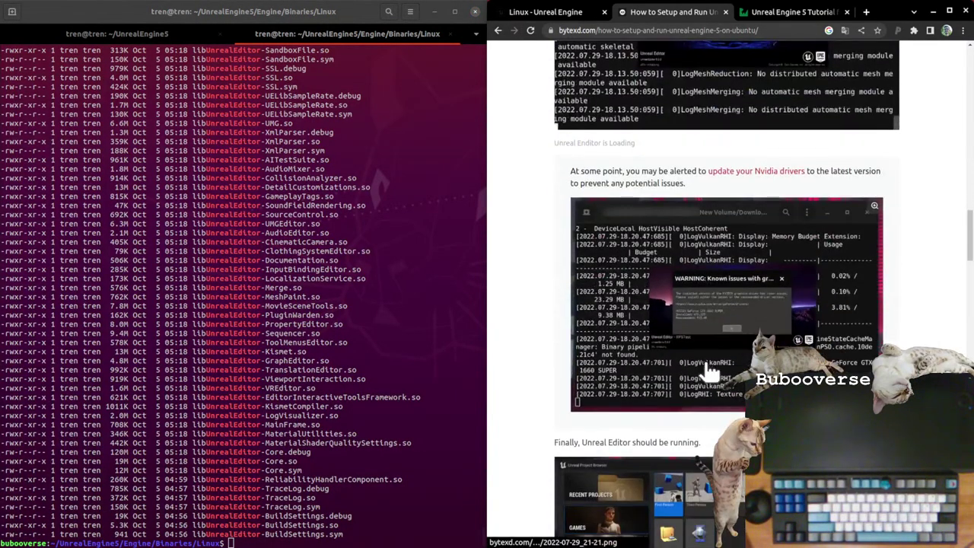
pyautogui.scroll(-3, 715, 370)
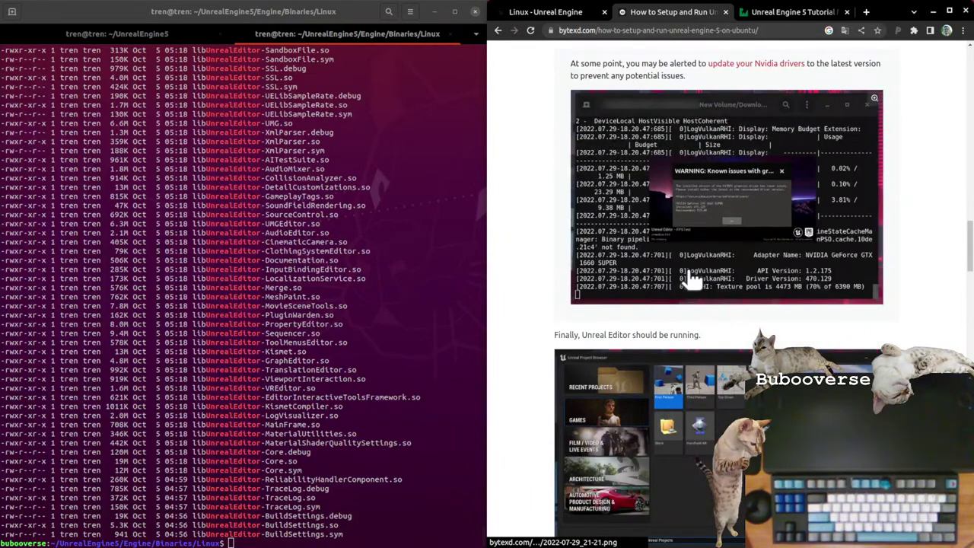
pyautogui.moveTo(612, 335); pyautogui.dragTo(694, 334)
pyautogui.click(694, 334)
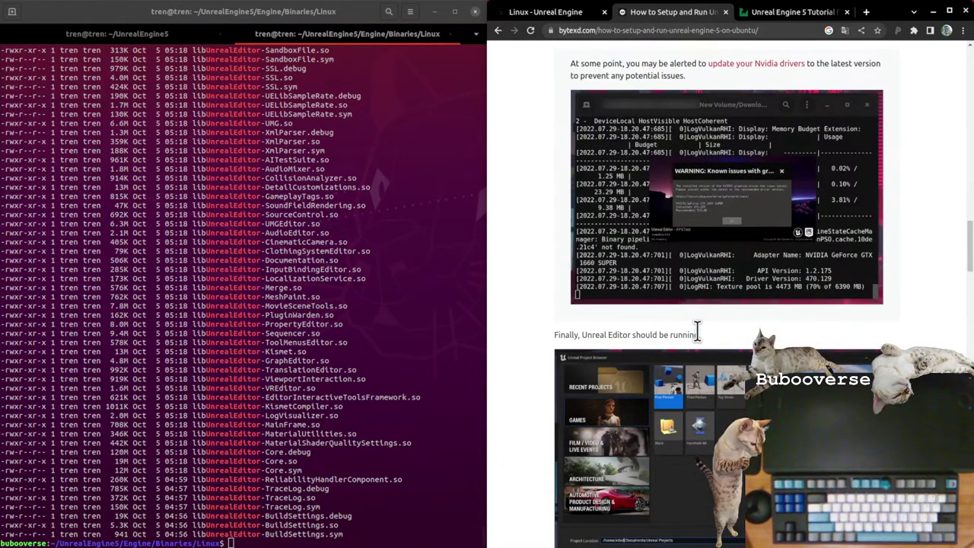
pyautogui.scroll(-5, 715, 358)
pyautogui.scroll(-4, 681, 381)
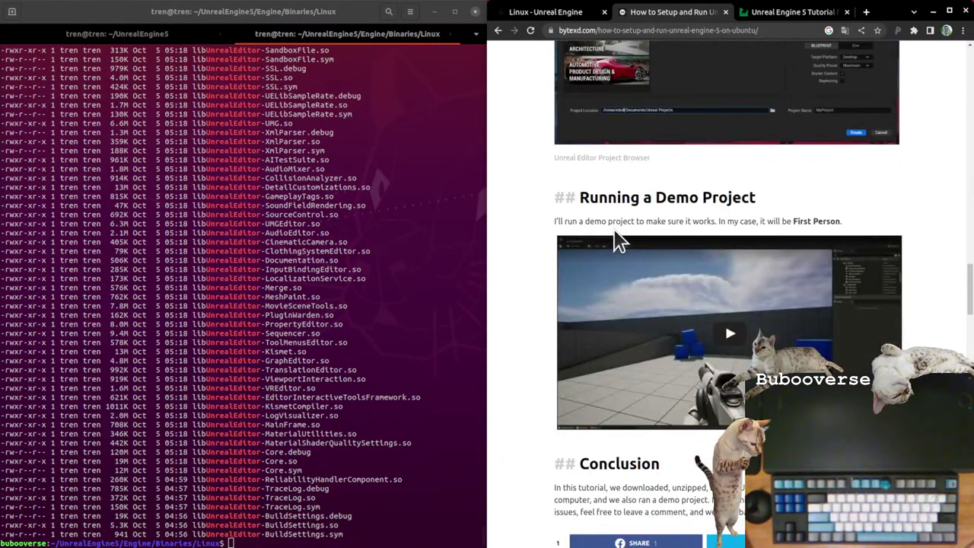
pyautogui.scroll(-4, 618, 274)
pyautogui.scroll(10, 624, 283)
pyautogui.scroll(10, 632, 284)
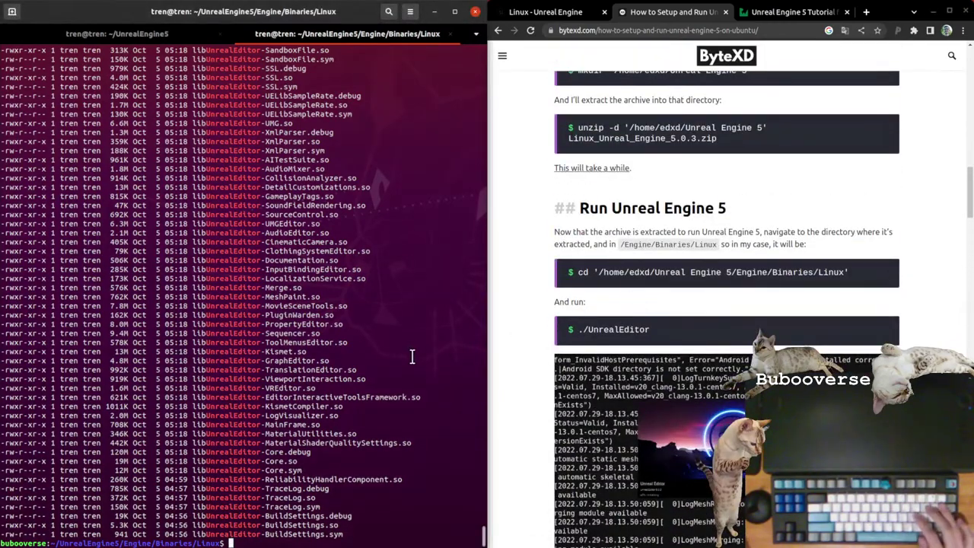
pyautogui.hotkey('ctrl', 'pageup')
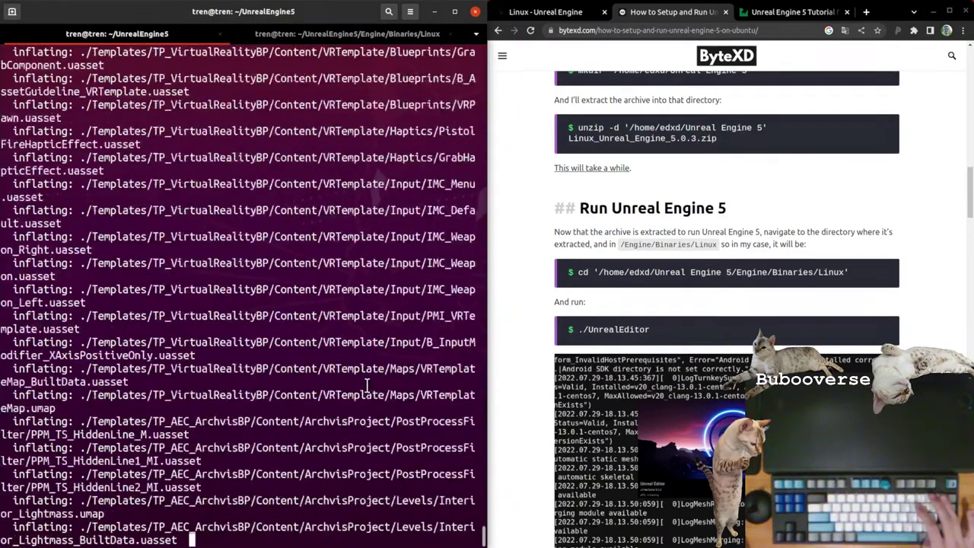
pyautogui.hotkey('ctrl', 'pagedown')
# Step: On the Unreal Engine 5 Tutorial tab, scroll to the new features and highlight the Lumen and Nanite bullets
pyautogui.click(811, 12)
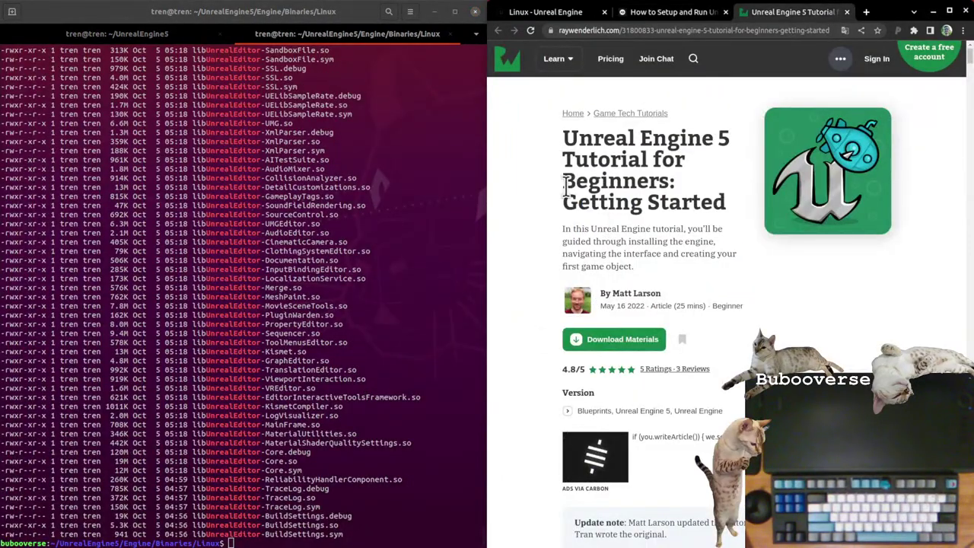
pyautogui.scroll(-2, 734, 194)
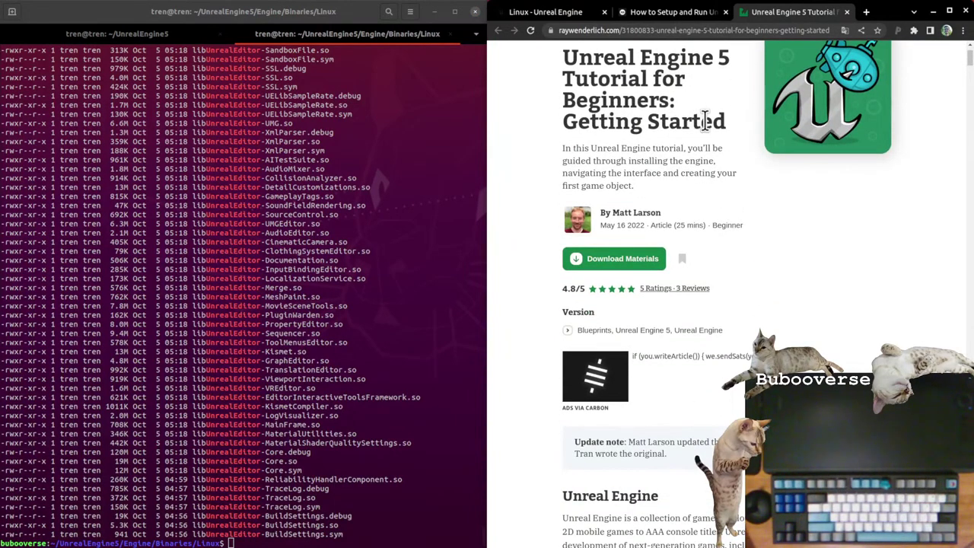
pyautogui.scroll(-5, 692, 290)
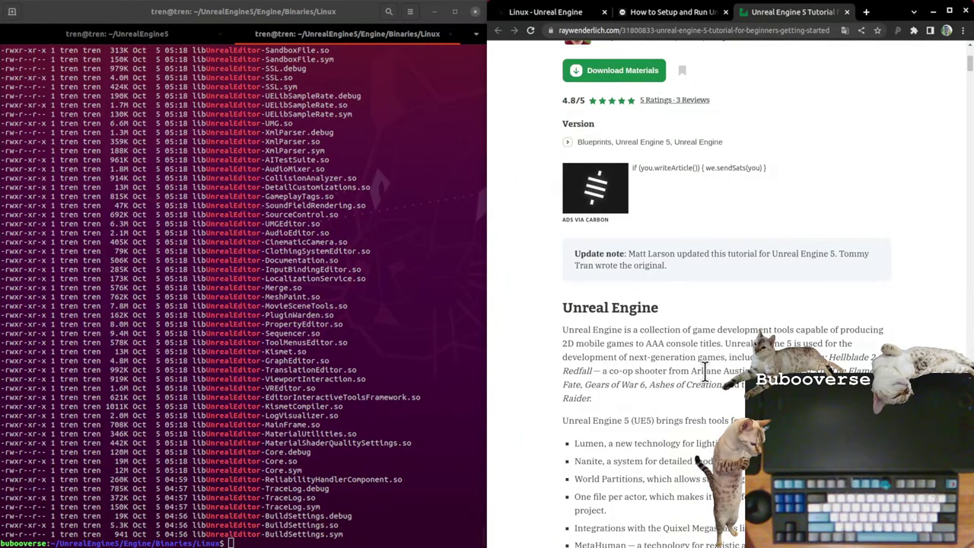
pyautogui.scroll(-2, 673, 383)
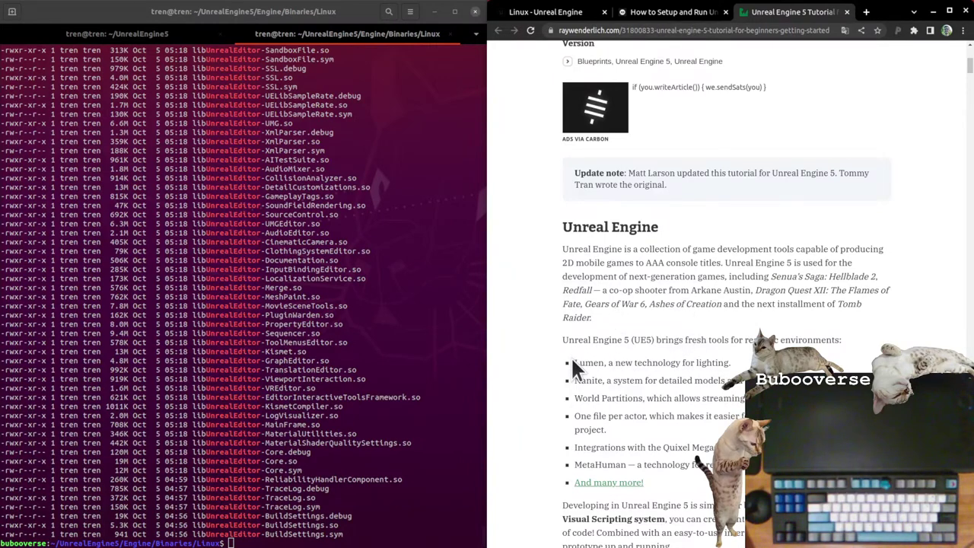
pyautogui.moveTo(574, 363); pyautogui.dragTo(728, 366)
pyautogui.moveTo(575, 381); pyautogui.dragTo(735, 383)
pyautogui.click(737, 385)
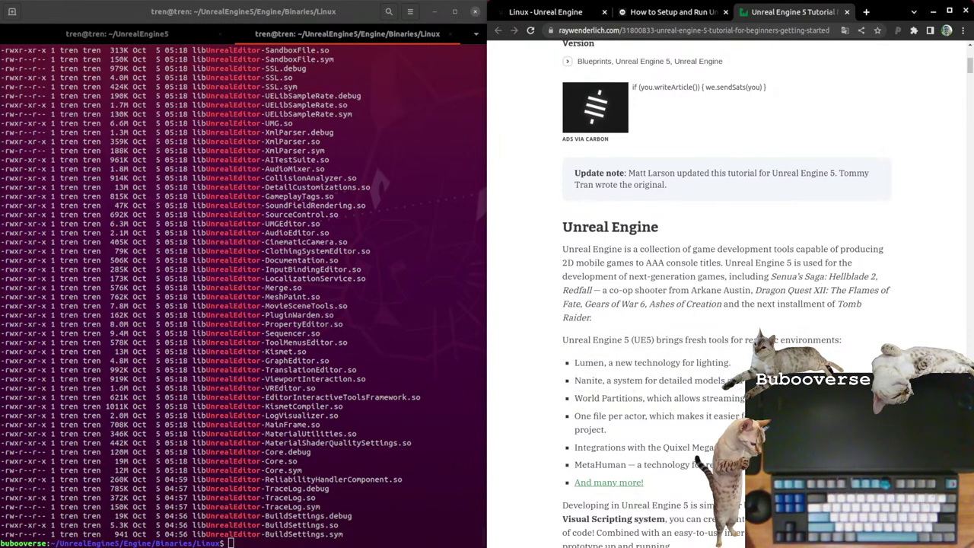
# Step: Web-search 'Nanite LoD' in a new tab
pyautogui.doubleClick(590, 363)
pyautogui.click(592, 379)
pyautogui.hotkey('ctrl', 't')
pyautogui.write('Nanite')
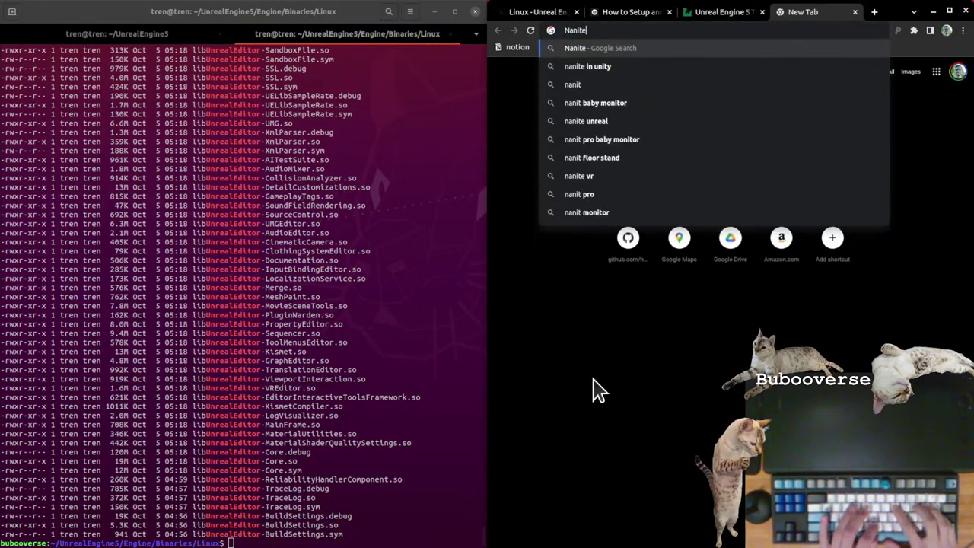
pyautogui.write(' LoD')
pyautogui.press('Return')
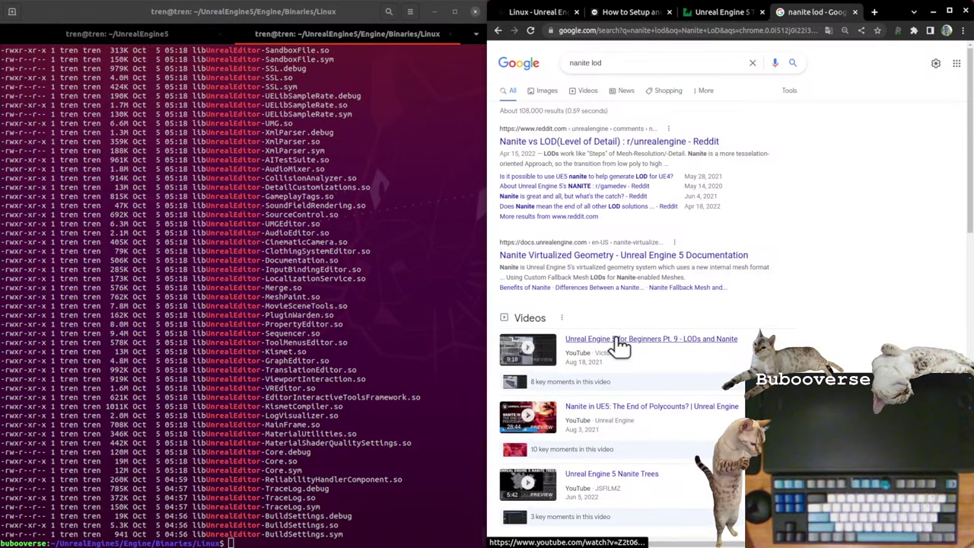
# Step: Open the Virtually Geometric image result's three.js forum post, read it, and return to the image results
pyautogui.click(542, 92)
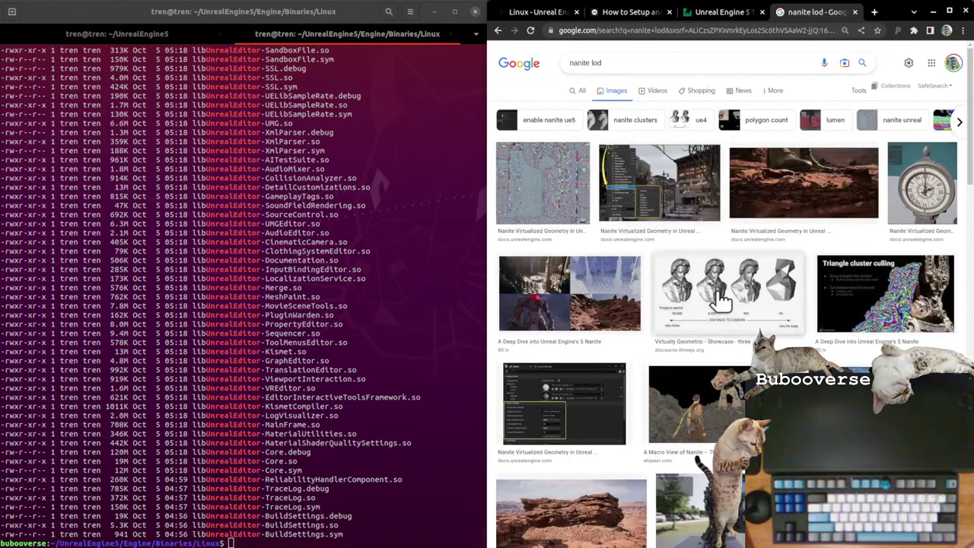
pyautogui.click(721, 300)
pyautogui.click(828, 148)
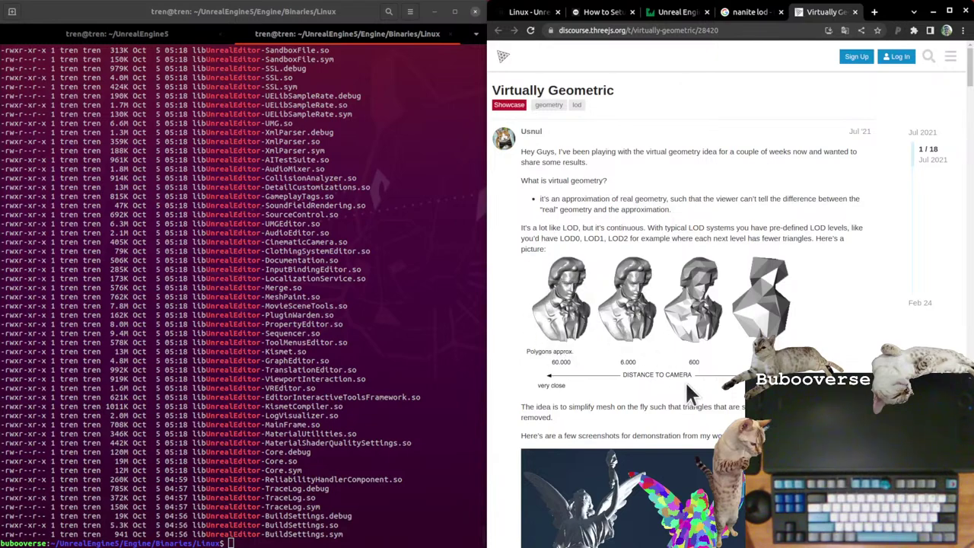
pyautogui.scroll(-3, 689, 392)
pyautogui.scroll(1, 638, 331)
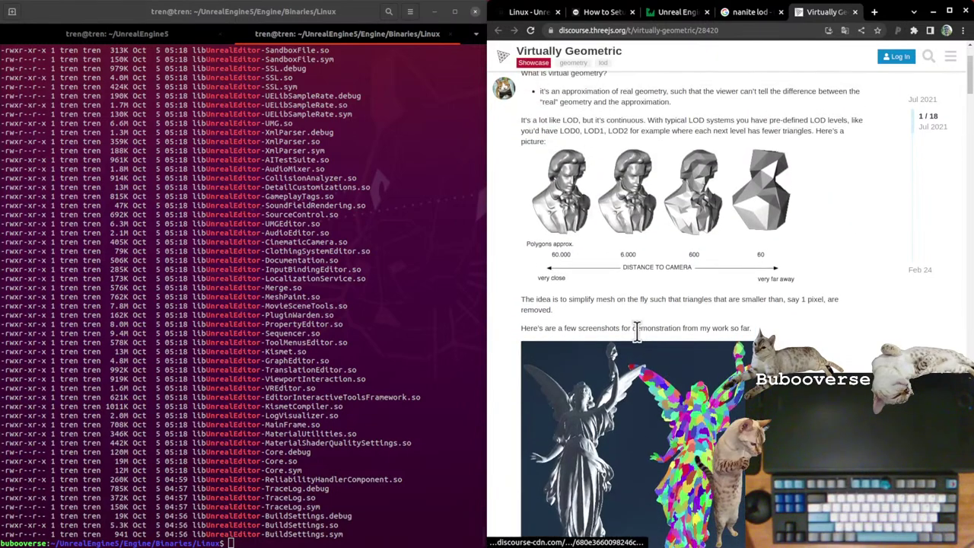
pyautogui.scroll(1, 636, 329)
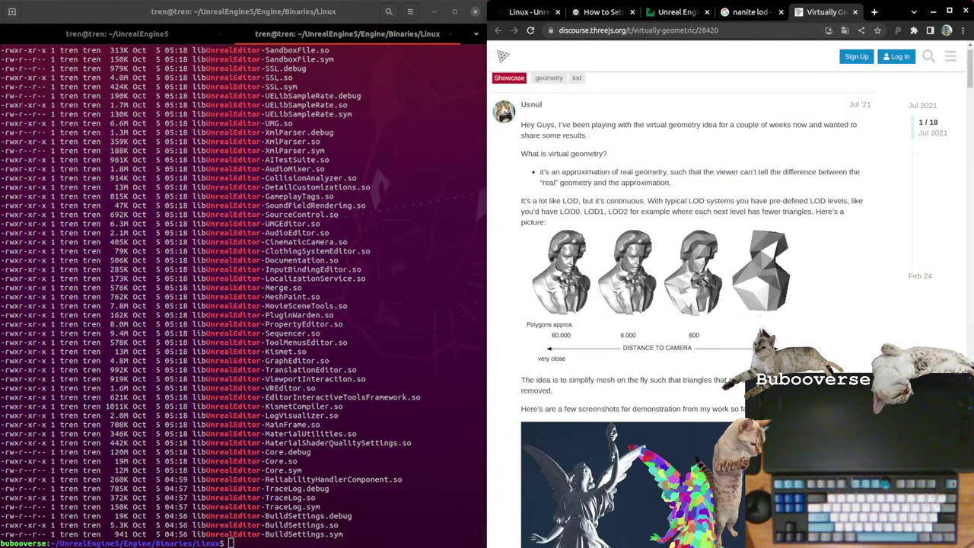
pyautogui.scroll(-15, 654, 304)
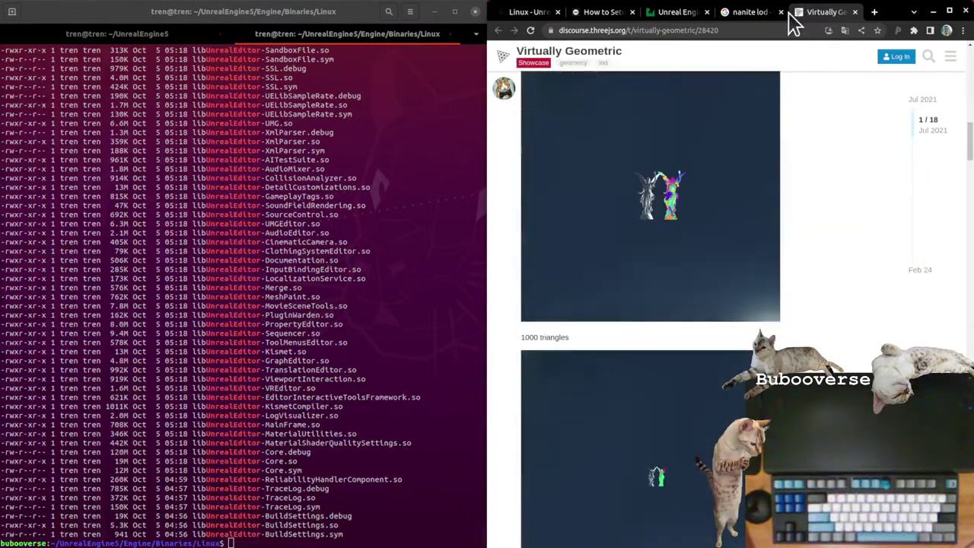
pyautogui.click(761, 15)
# Step: Close the nanite lod image search and Virtually Geometric forum tabs
pyautogui.click(675, 16)
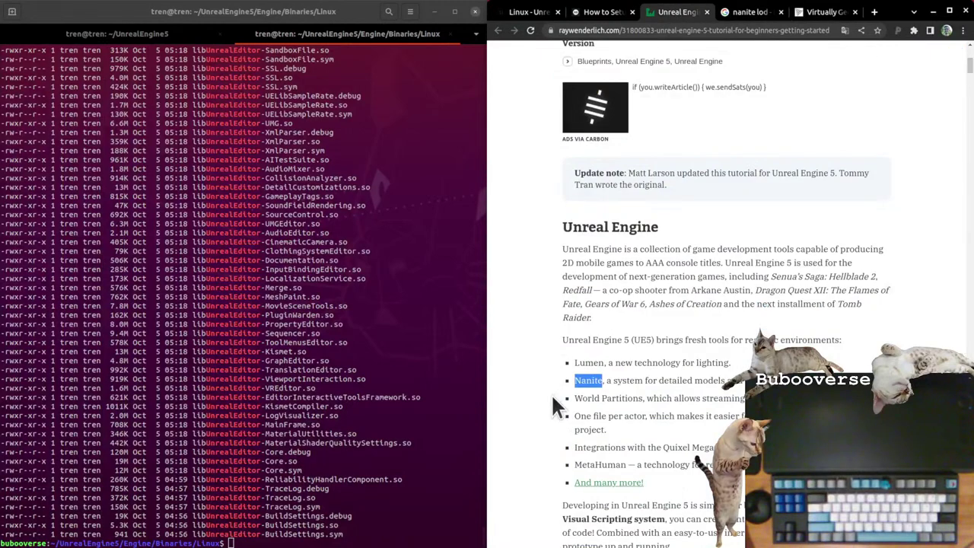
pyautogui.tripleClick(589, 378)
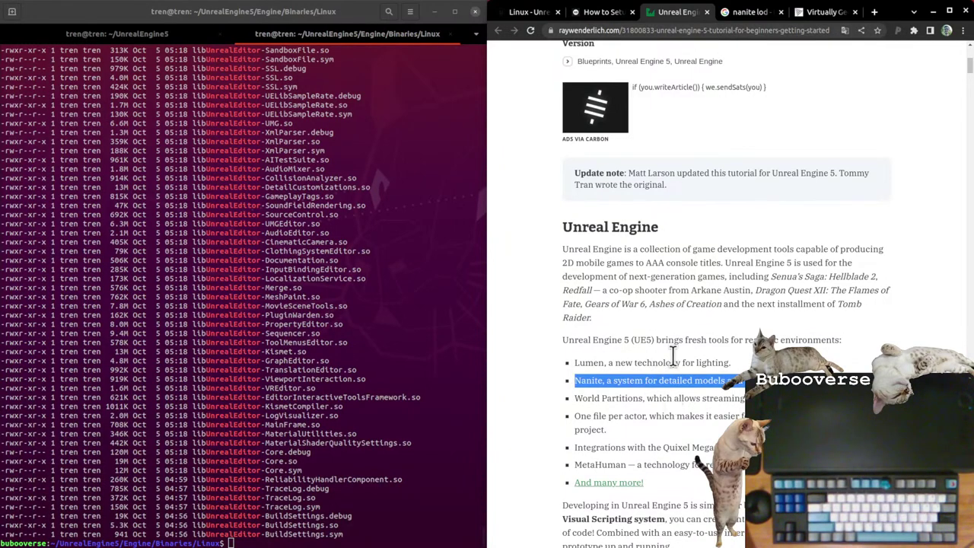
pyautogui.click(675, 407)
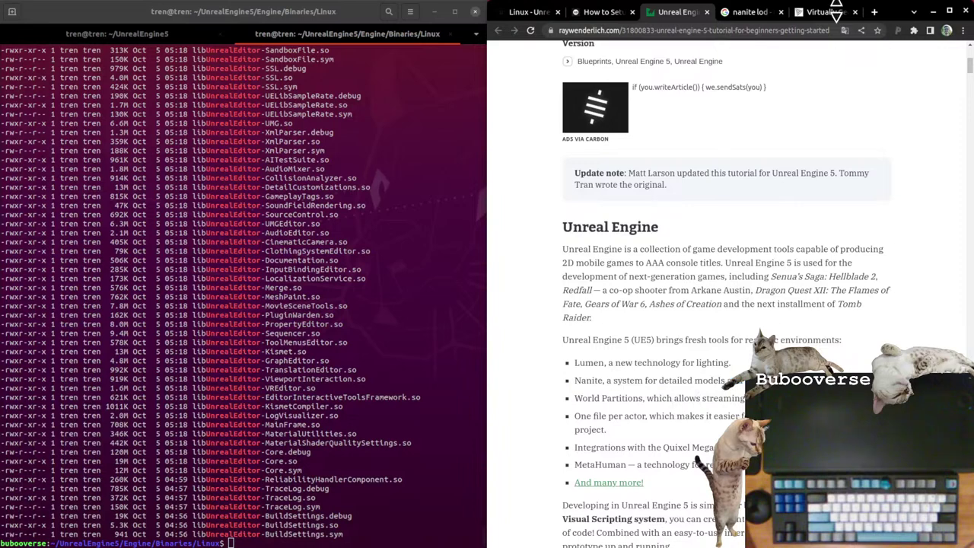
pyautogui.click(783, 13)
pyautogui.click(781, 13)
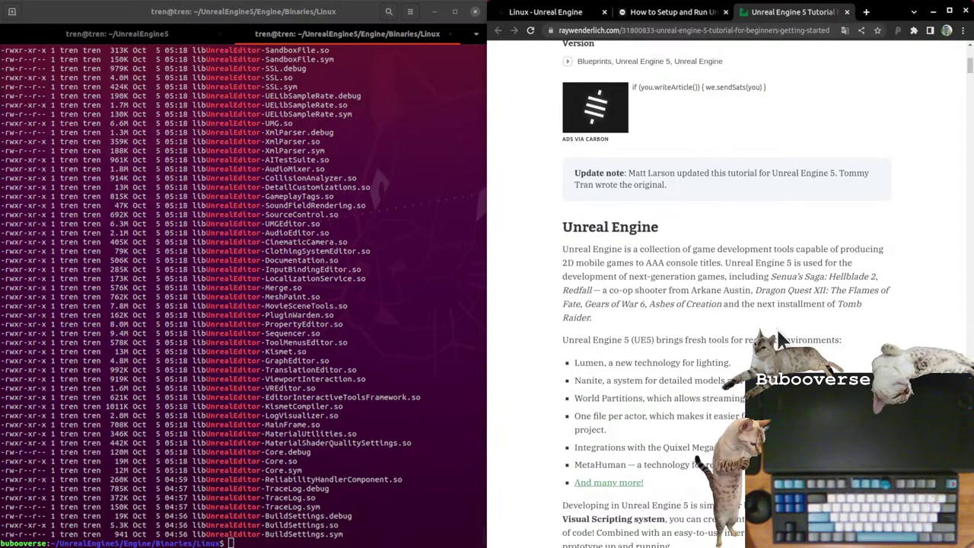
# Step: Select the Lumen, Nanite and World Partitions bullets, then check the extraction progress in the terminal
pyautogui.moveTo(571, 362); pyautogui.dragTo(749, 398)
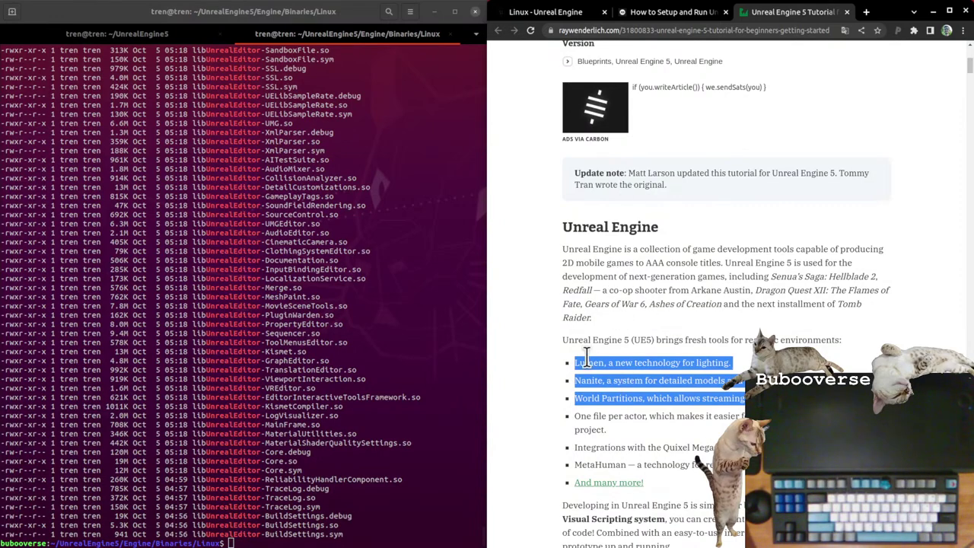
pyautogui.scroll(-3, 586, 358)
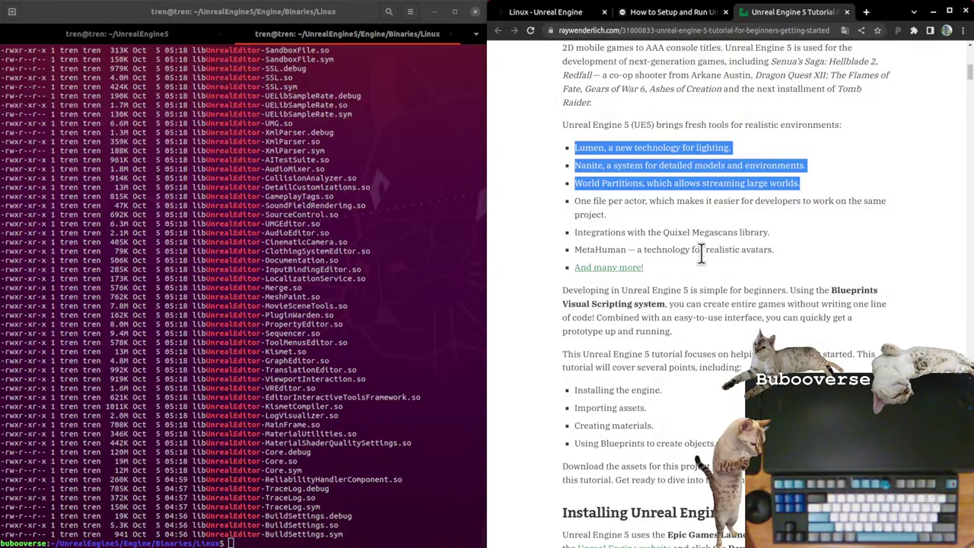
pyautogui.click(645, 191)
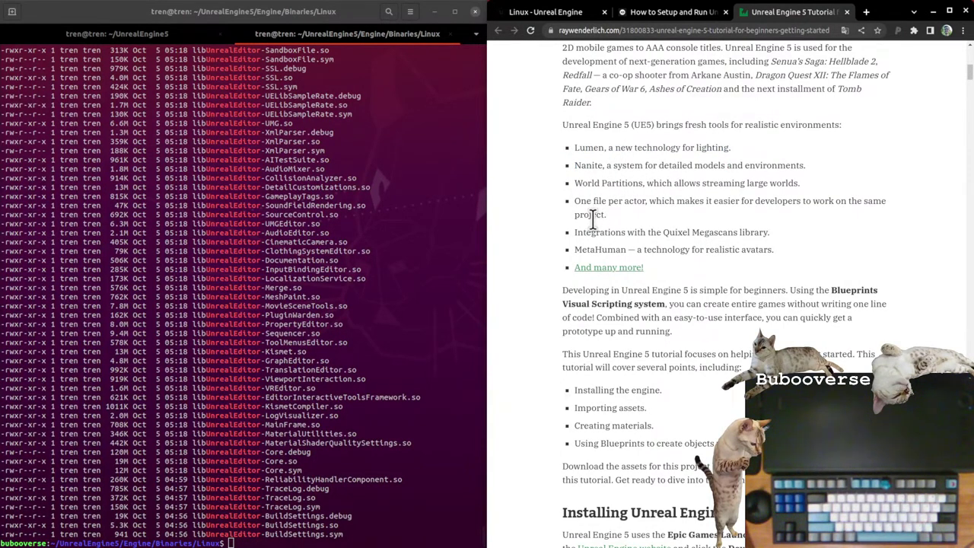
pyautogui.hotkey('alt', 'Tab')
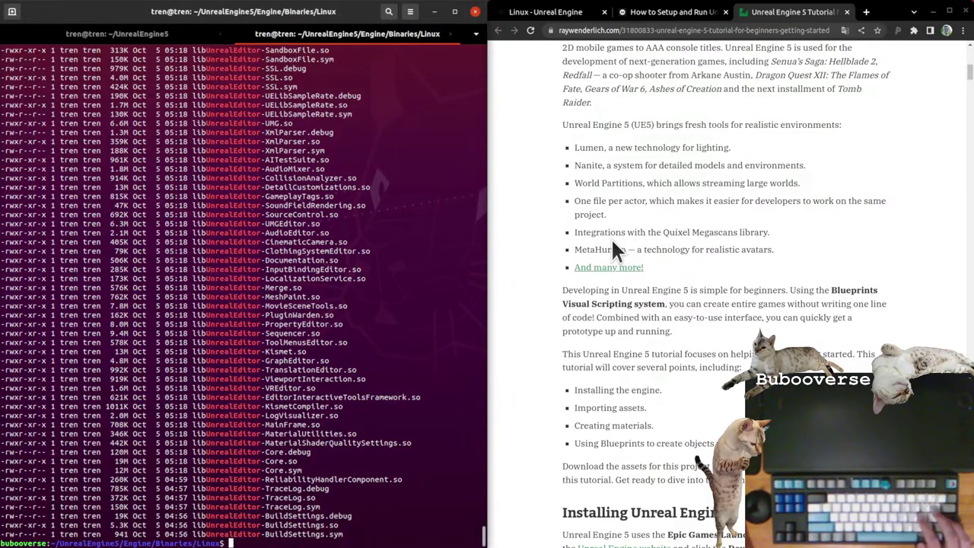
pyautogui.hotkey('ctrl', 'pageup')
pyautogui.click(674, 281)
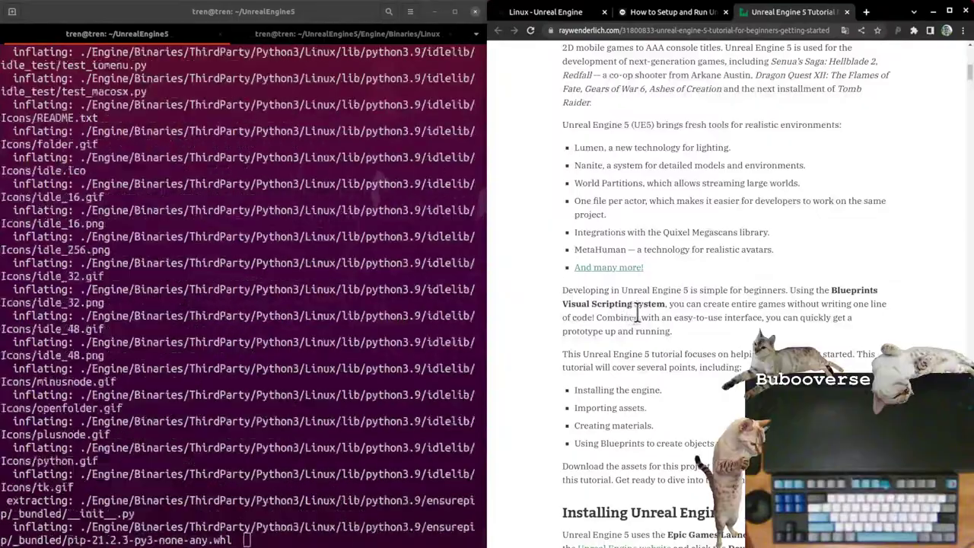
# Step: Highlight the MetaHuman bullet, then select 'Blueprints Visual Scripting system' and right-click it
pyautogui.moveTo(598, 247); pyautogui.dragTo(711, 250)
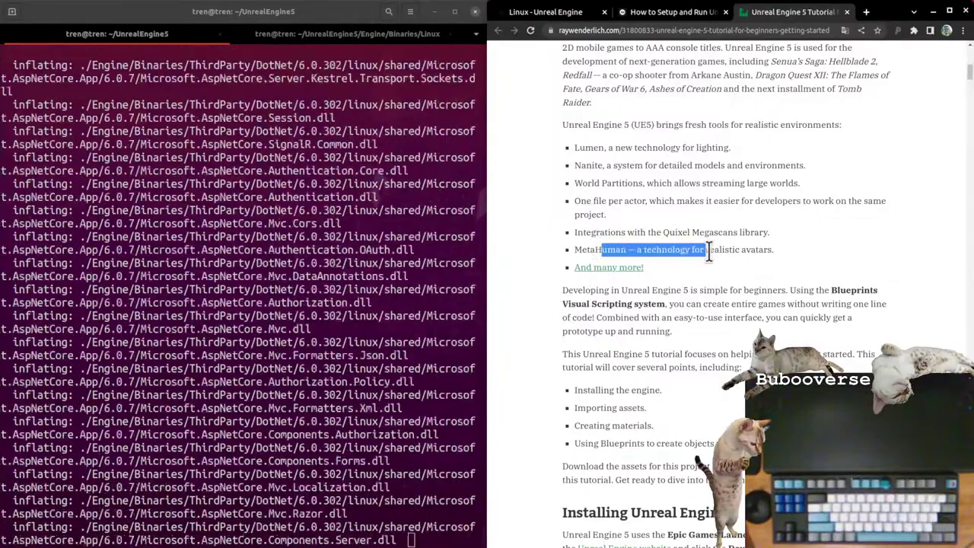
pyautogui.moveTo(774, 250); pyautogui.dragTo(570, 259)
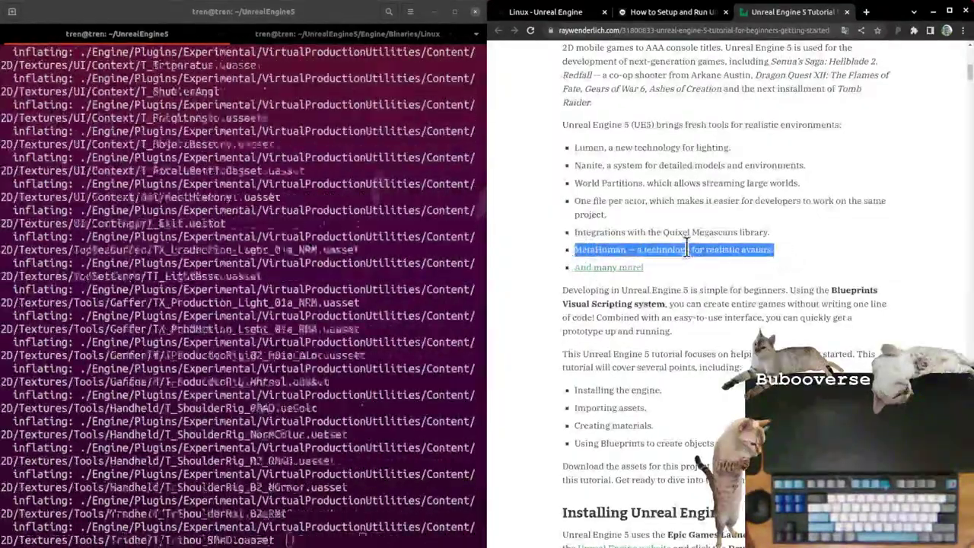
pyautogui.click(689, 249)
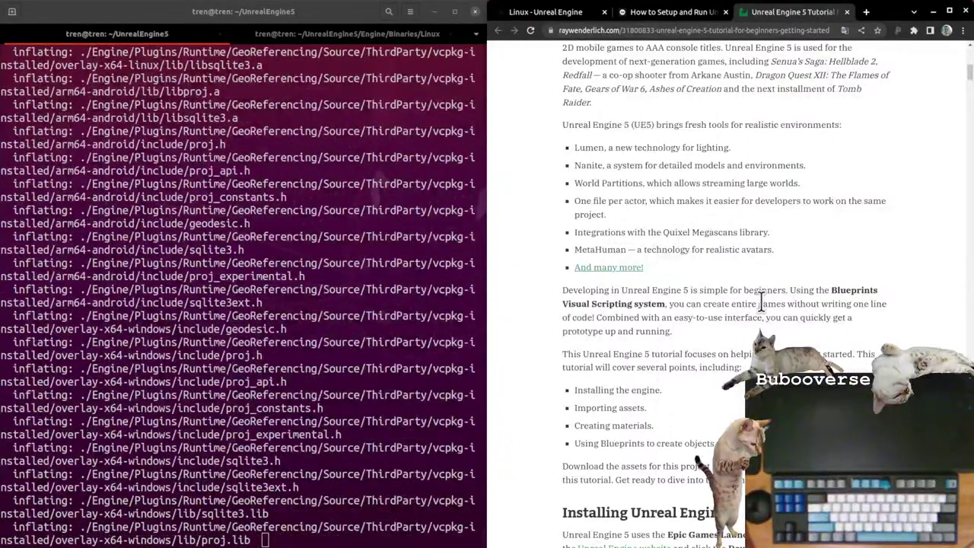
pyautogui.moveTo(791, 291); pyautogui.dragTo(659, 305)
pyautogui.click(843, 290)
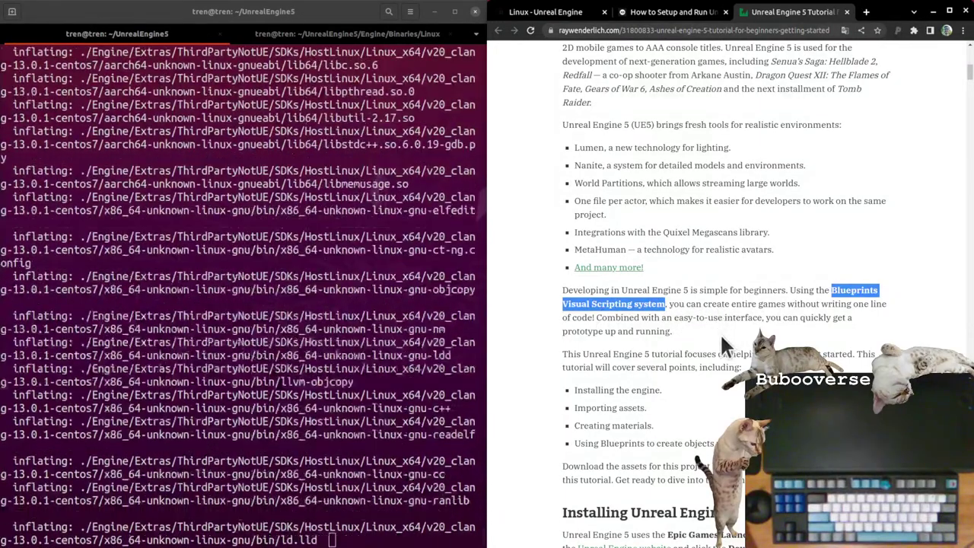
pyautogui.rightClick(656, 306)
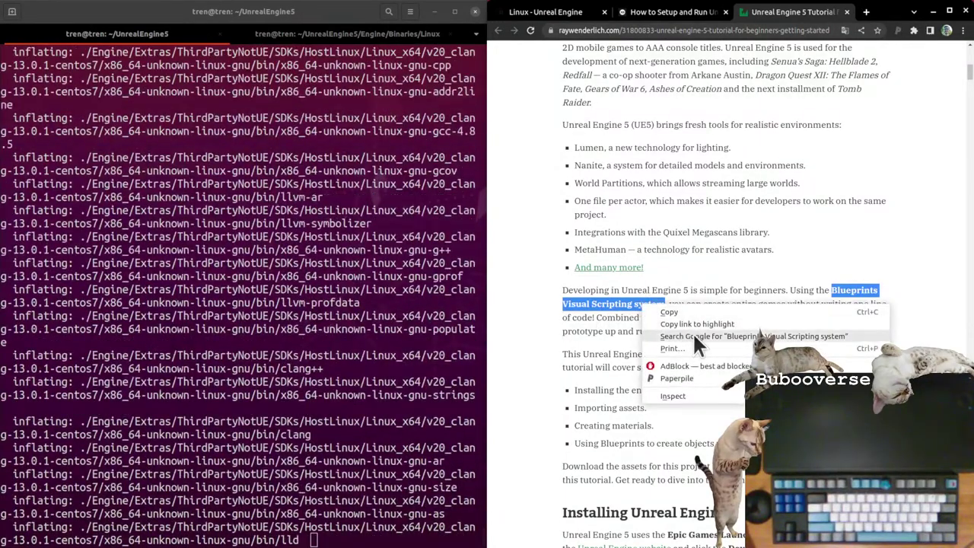
pyautogui.click(692, 335)
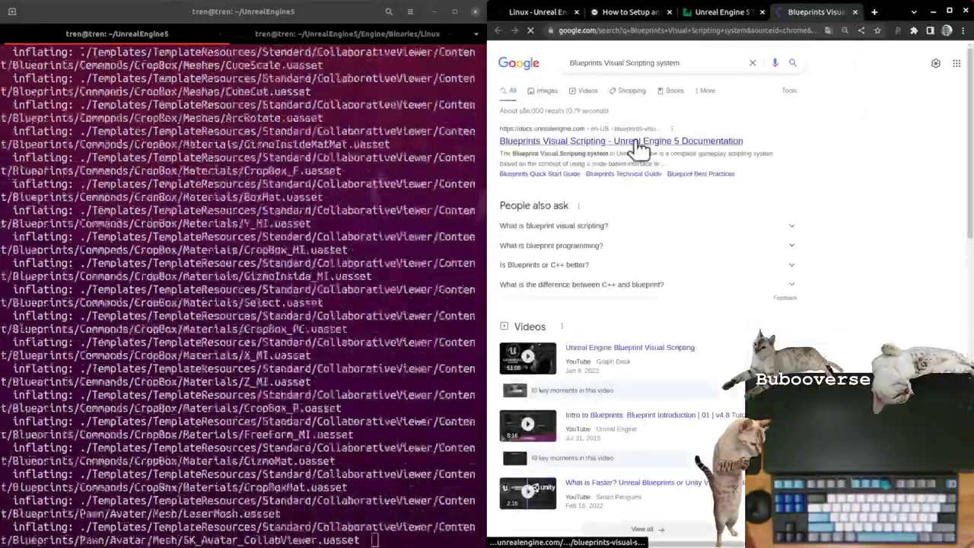
pyautogui.click(639, 149)
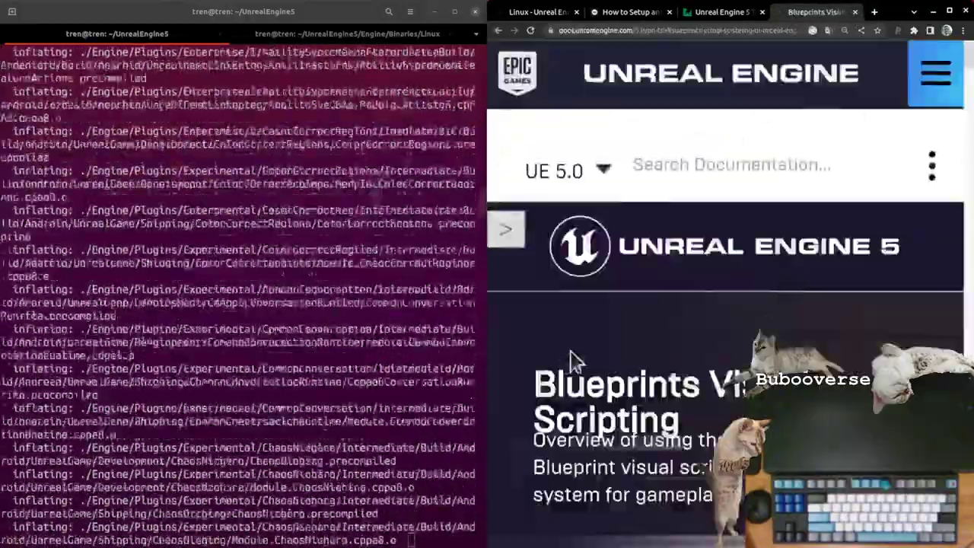
pyautogui.scroll(-5, 691, 337)
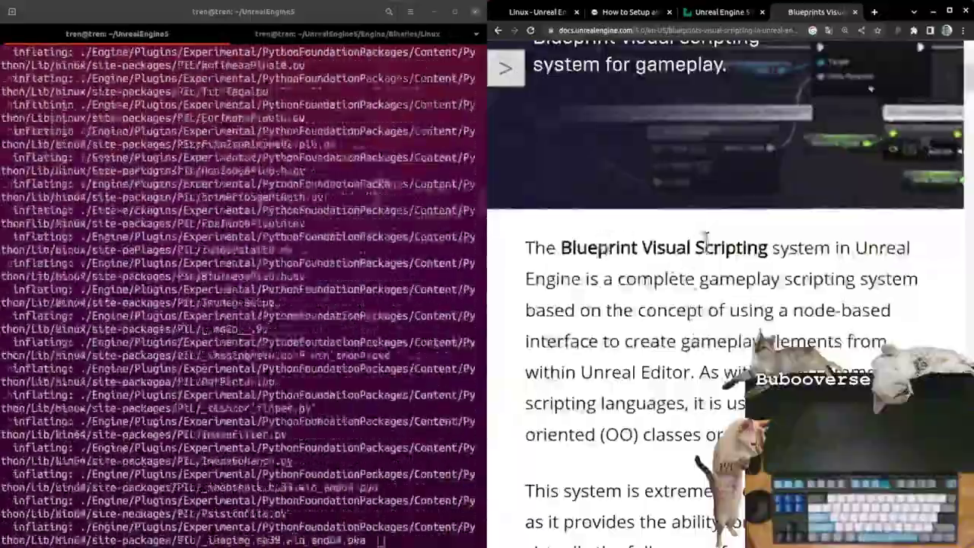
pyautogui.moveTo(561, 248); pyautogui.dragTo(722, 248)
pyautogui.click(708, 268)
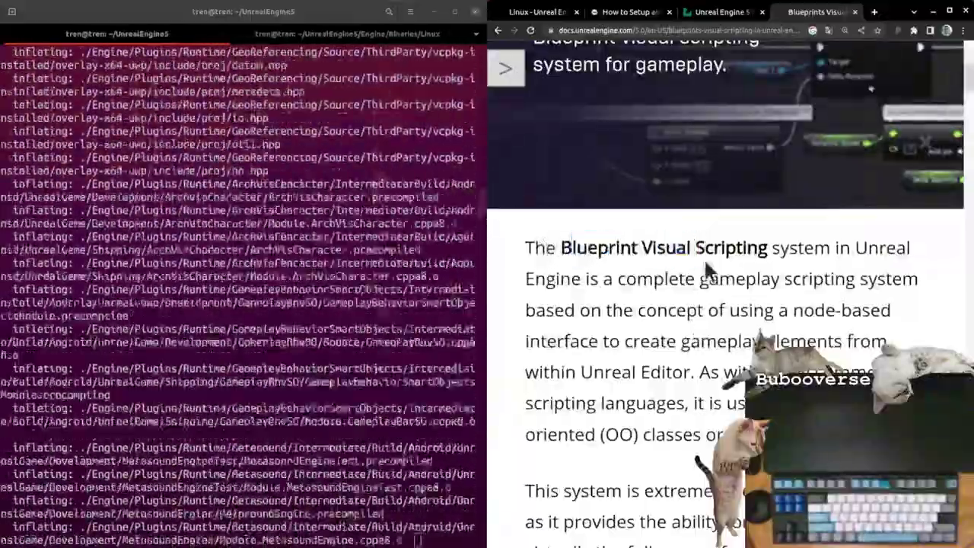
pyautogui.scroll(2, 708, 268)
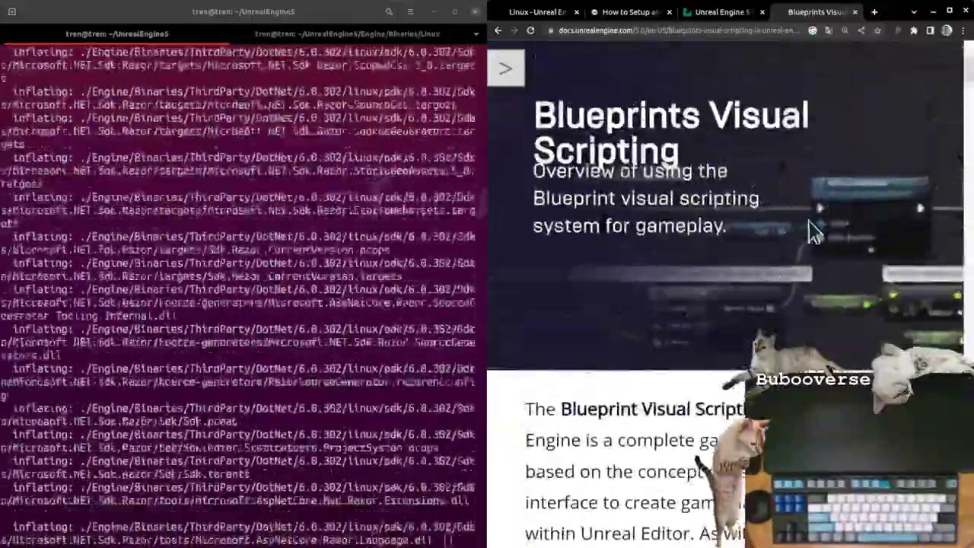
pyautogui.scroll(-2, 731, 324)
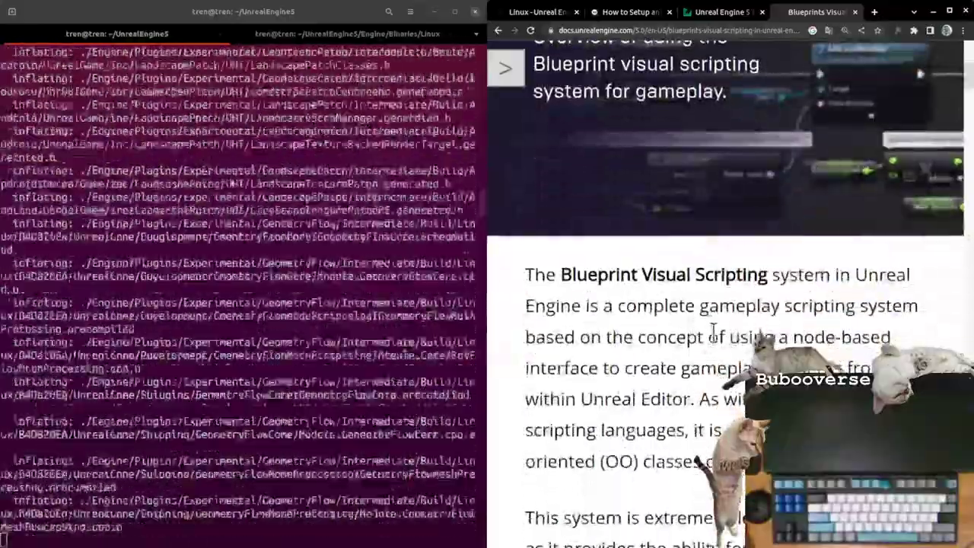
pyautogui.scroll(-2, 507, 414)
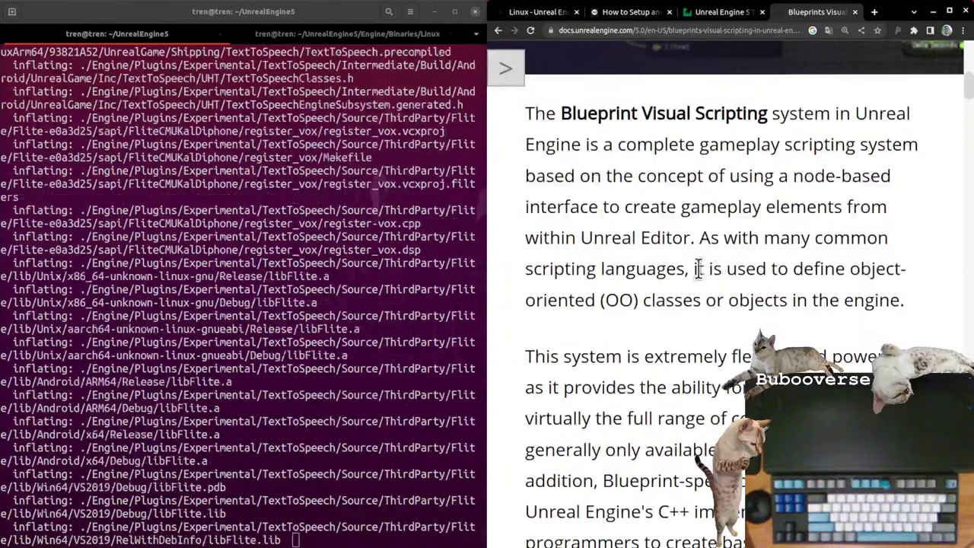
pyautogui.moveTo(698, 268); pyautogui.dragTo(903, 301)
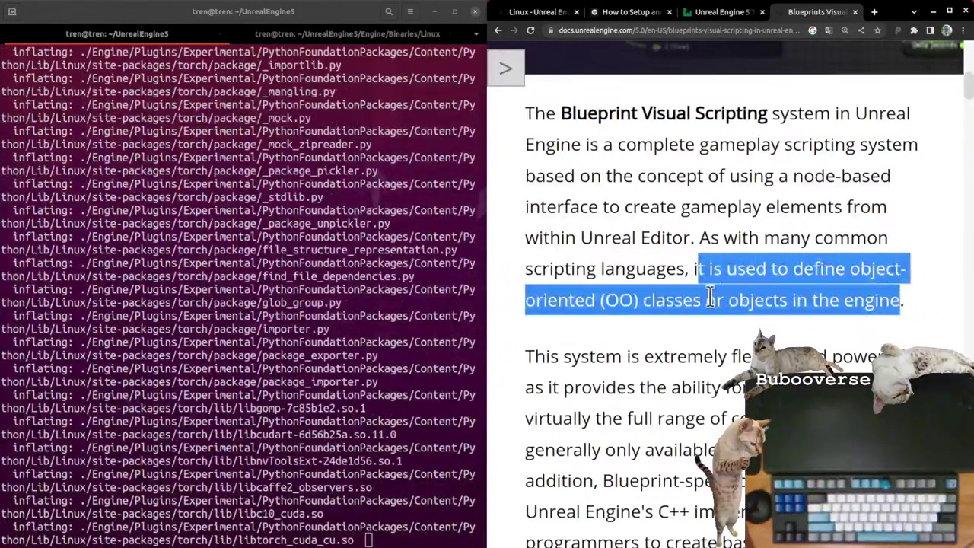
pyautogui.click(709, 298)
pyautogui.scroll(-1, 735, 306)
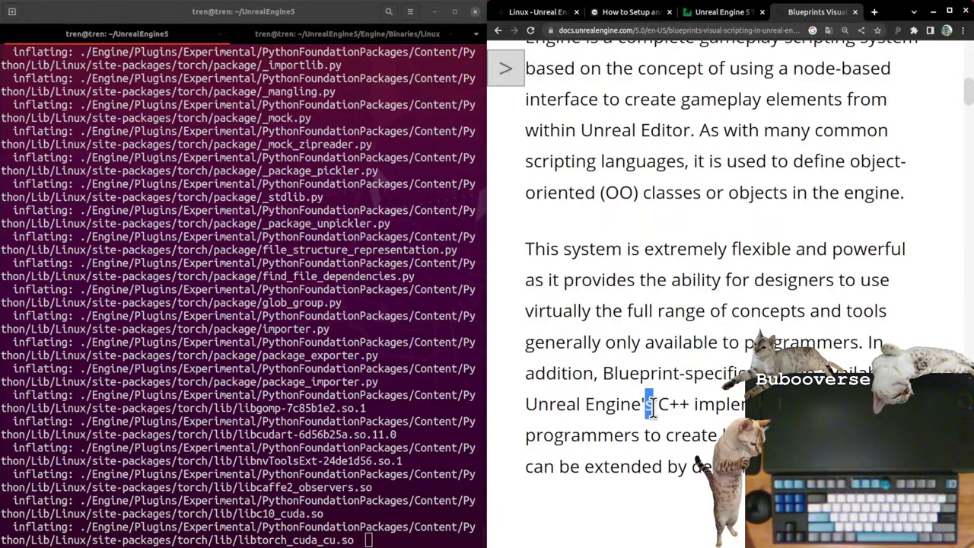
pyautogui.moveTo(645, 404); pyautogui.dragTo(750, 405)
pyautogui.moveTo(742, 467); pyautogui.dragTo(609, 373)
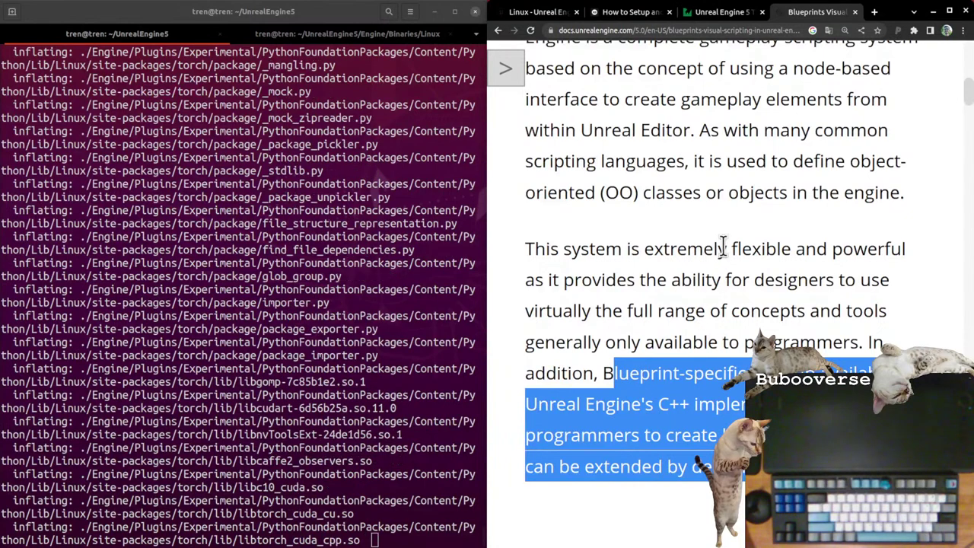
pyautogui.click(638, 403)
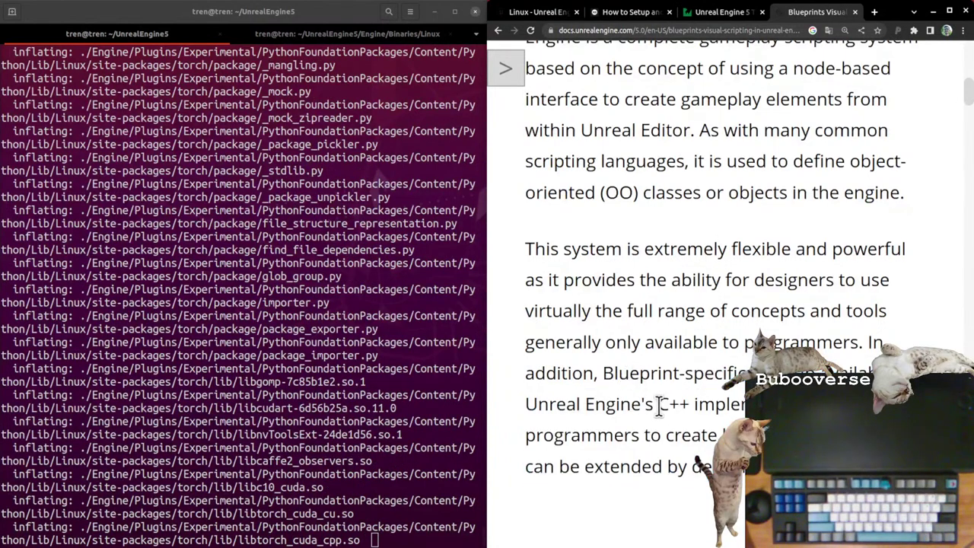
pyautogui.moveTo(658, 404); pyautogui.dragTo(694, 404)
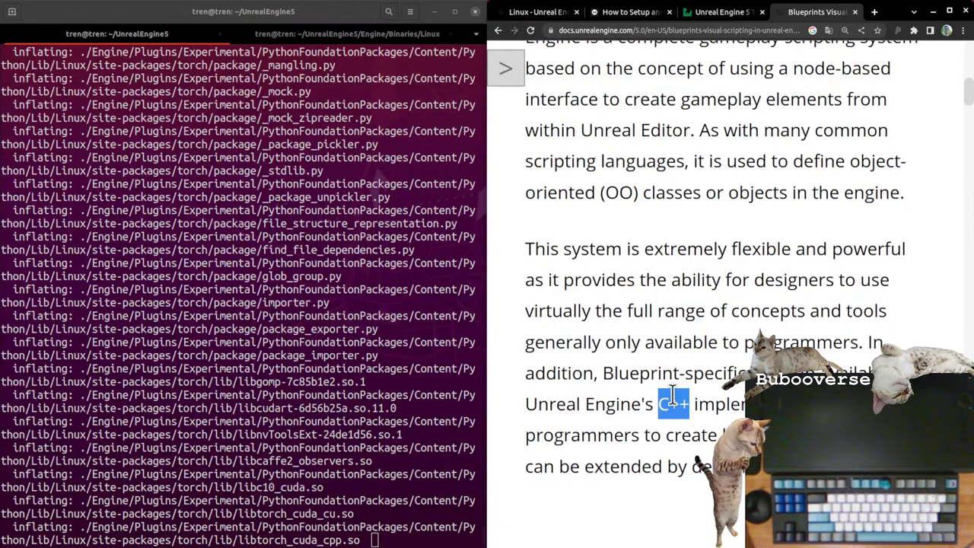
pyautogui.scroll(-1, 635, 342)
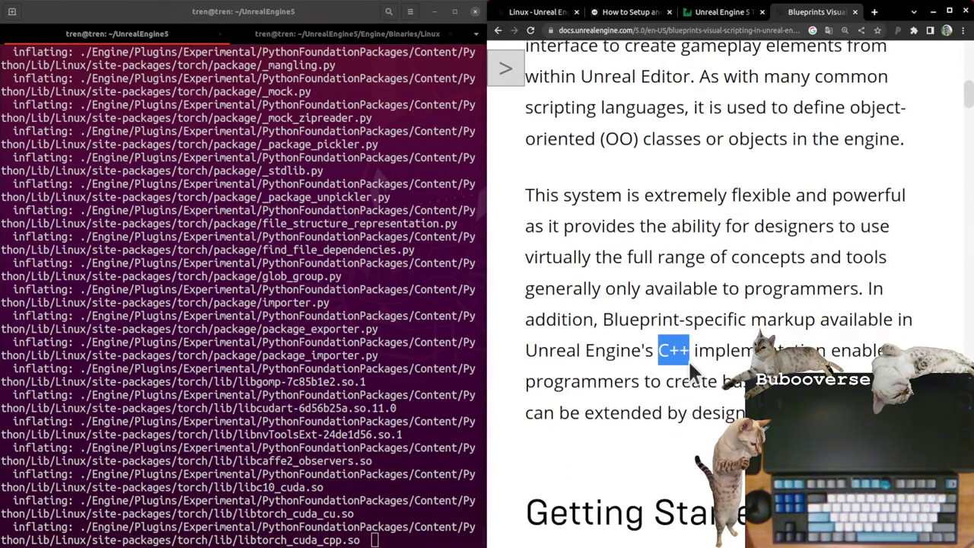
pyautogui.moveTo(530, 350); pyautogui.dragTo(685, 351)
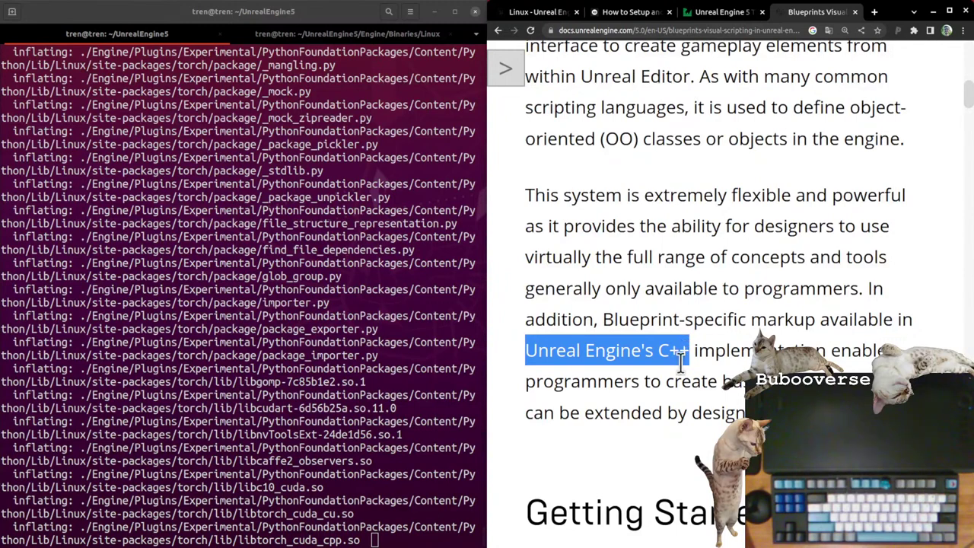
pyautogui.click(696, 311)
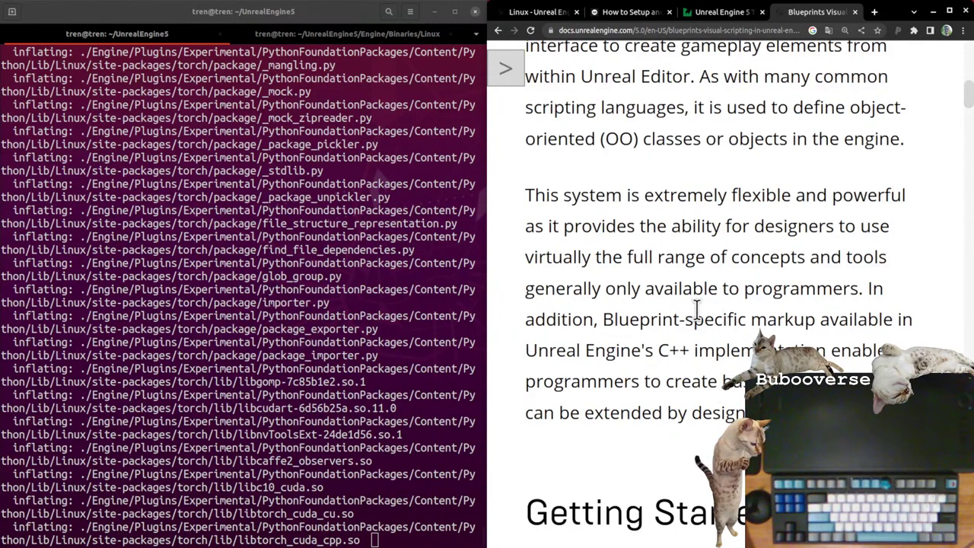
pyautogui.moveTo(689, 350); pyautogui.dragTo(663, 354)
pyautogui.click(683, 380)
pyautogui.click(690, 350)
pyautogui.click(576, 275)
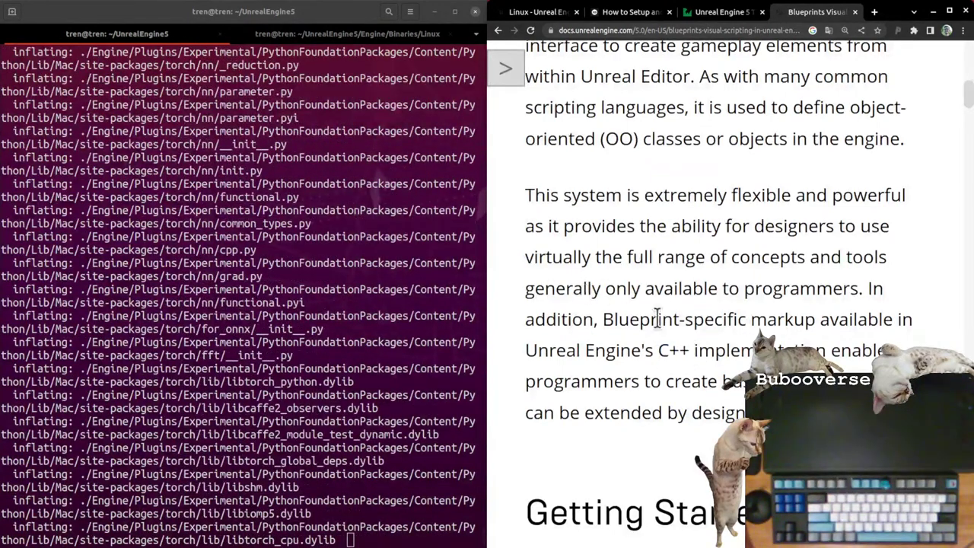
# Step: Scroll past Getting Started on the Blueprints Visual Scripting page and open the Blueprint Editor Cheat Sheet card
pyautogui.scroll(-3, 685, 335)
pyautogui.scroll(-3, 875, 320)
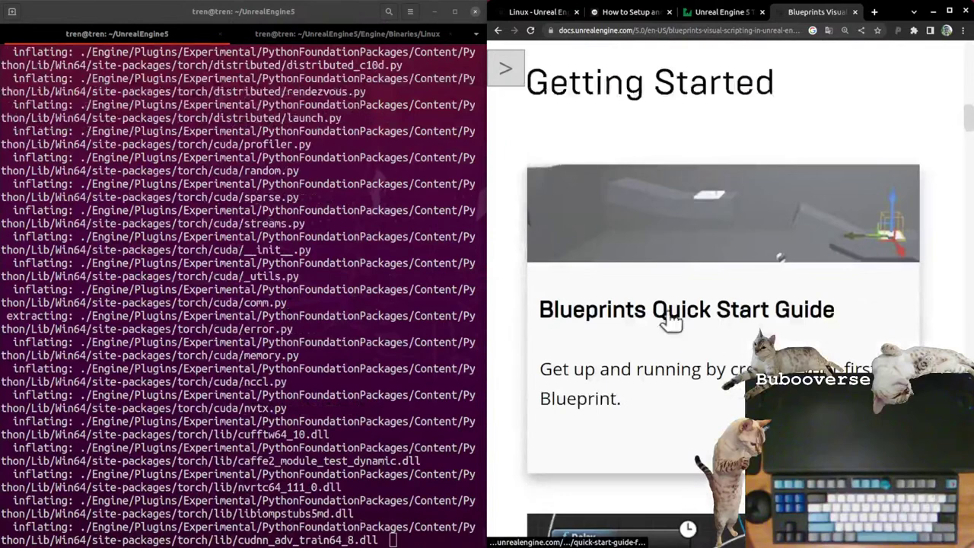
pyautogui.scroll(-3, 832, 303)
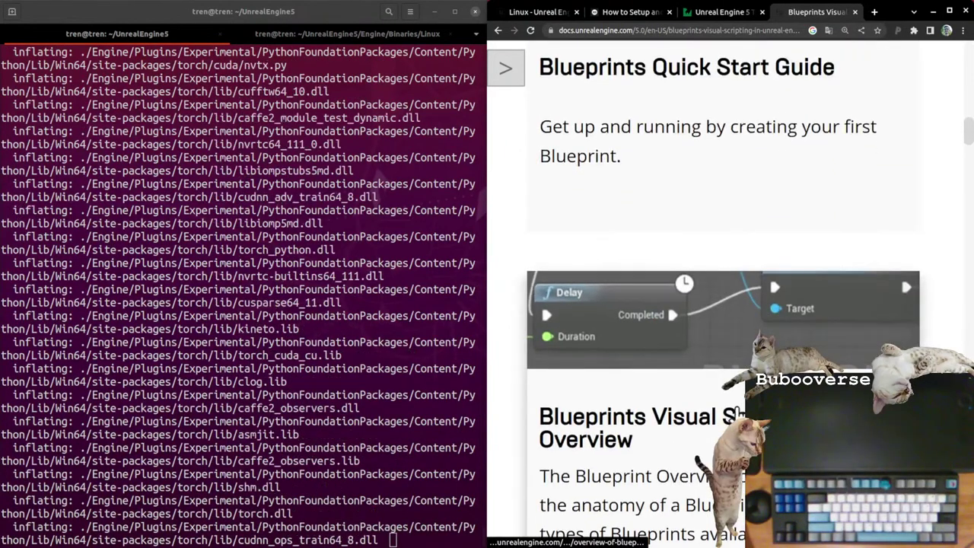
pyautogui.scroll(-5, 737, 411)
pyautogui.scroll(-3, 740, 334)
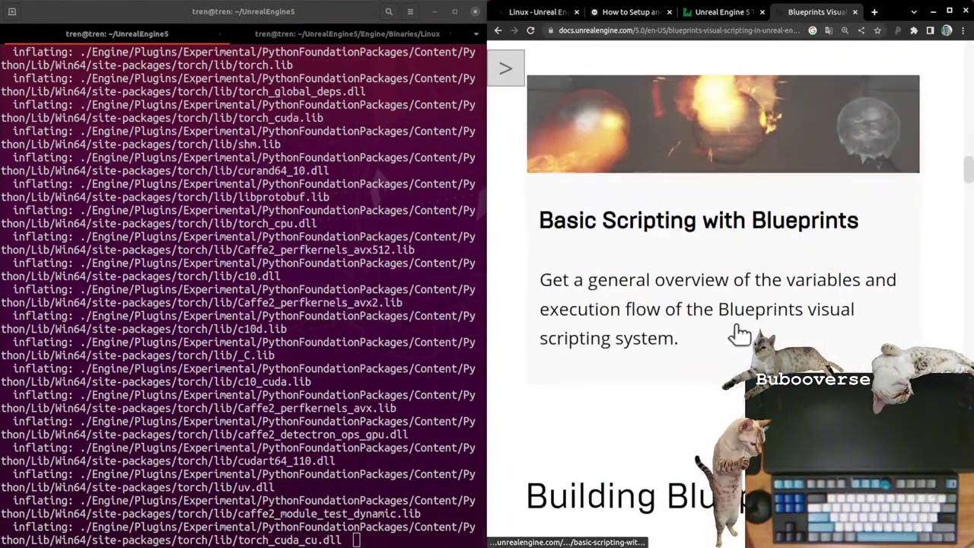
pyautogui.scroll(-3, 661, 406)
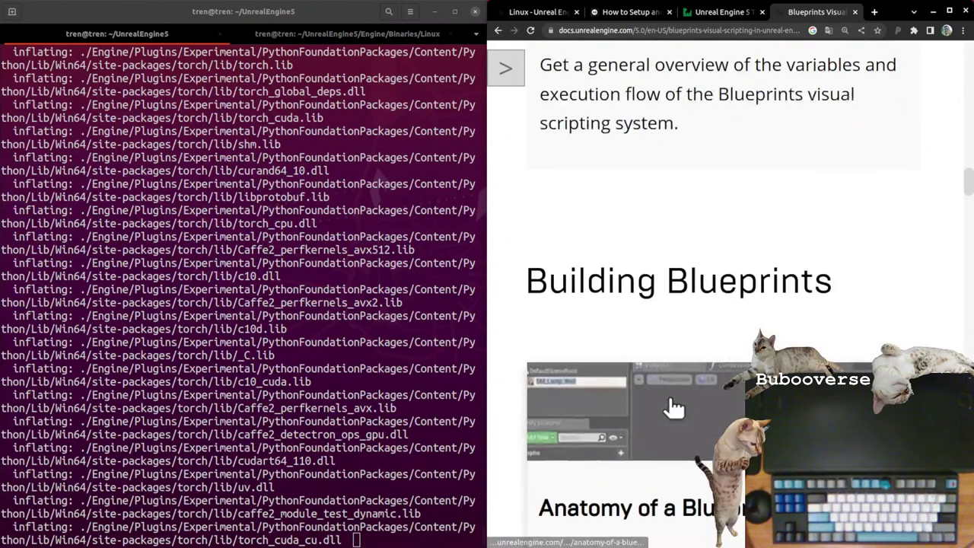
pyautogui.scroll(-7, 674, 407)
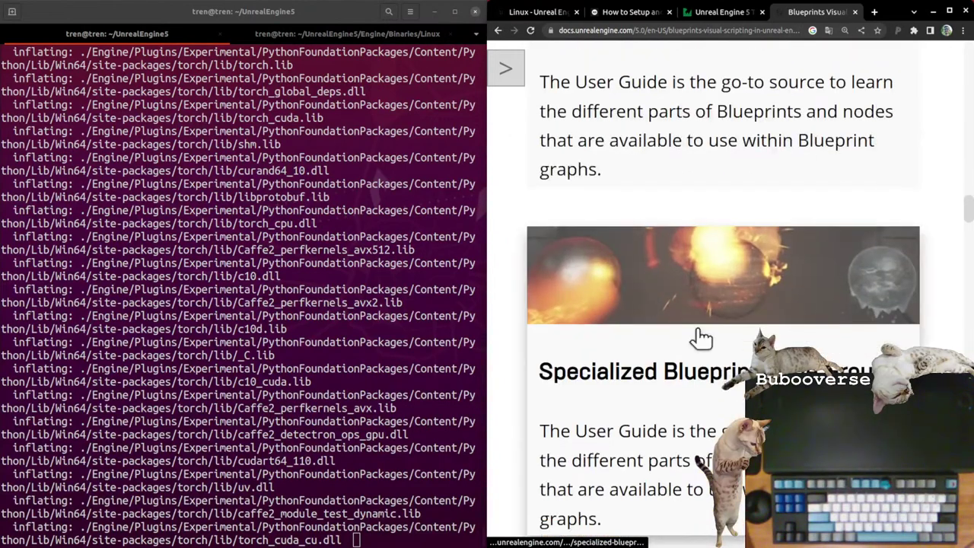
pyautogui.scroll(-6, 715, 333)
pyautogui.scroll(-4, 778, 162)
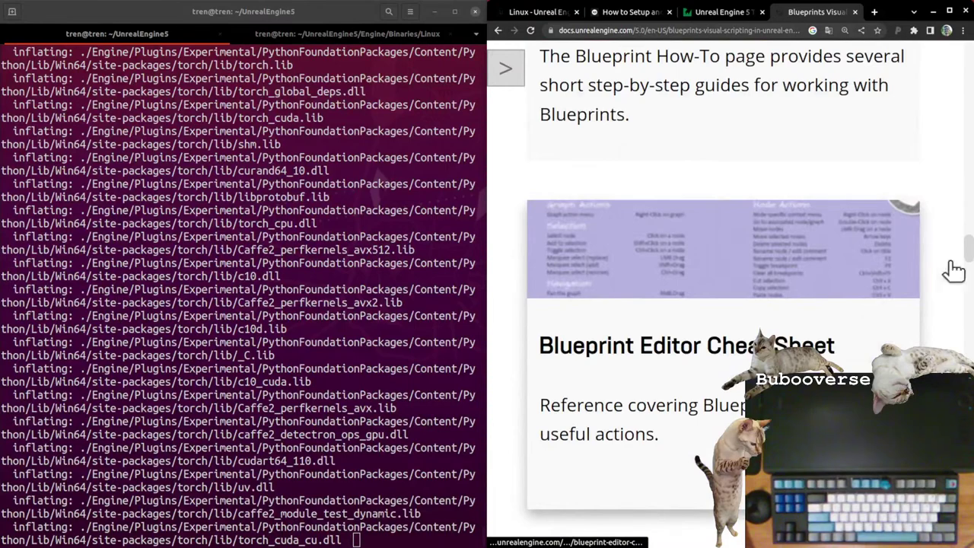
pyautogui.scroll(10, 767, 268)
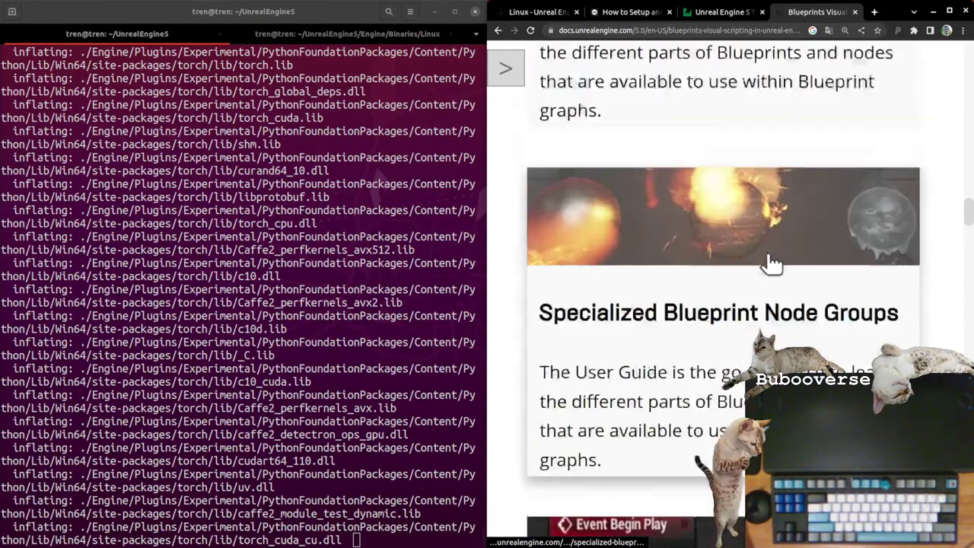
pyautogui.scroll(4, 772, 264)
pyautogui.scroll(-10, 772, 266)
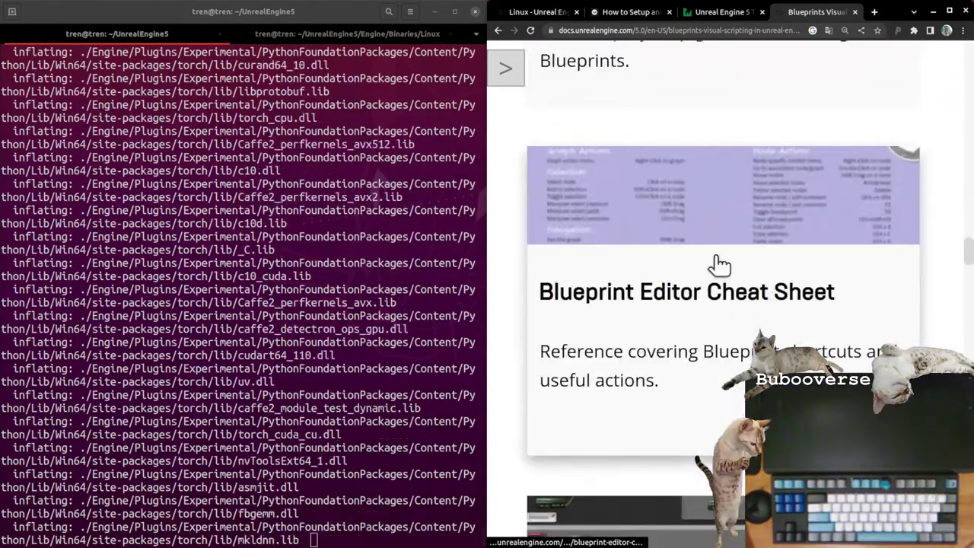
pyautogui.click(719, 264)
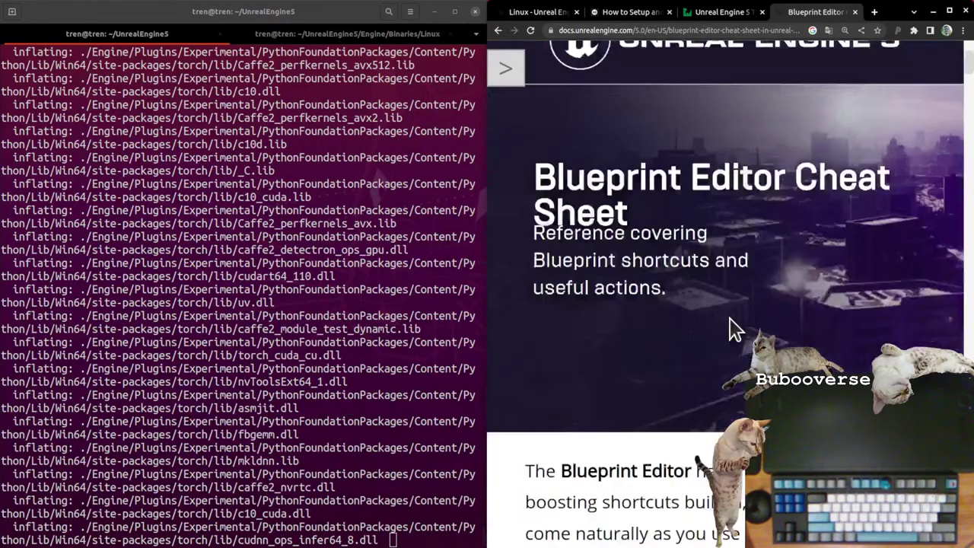
# Step: Highlight the cheat sheet's intro text about commonly used actions and their shortcuts
pyautogui.scroll(-5, 731, 329)
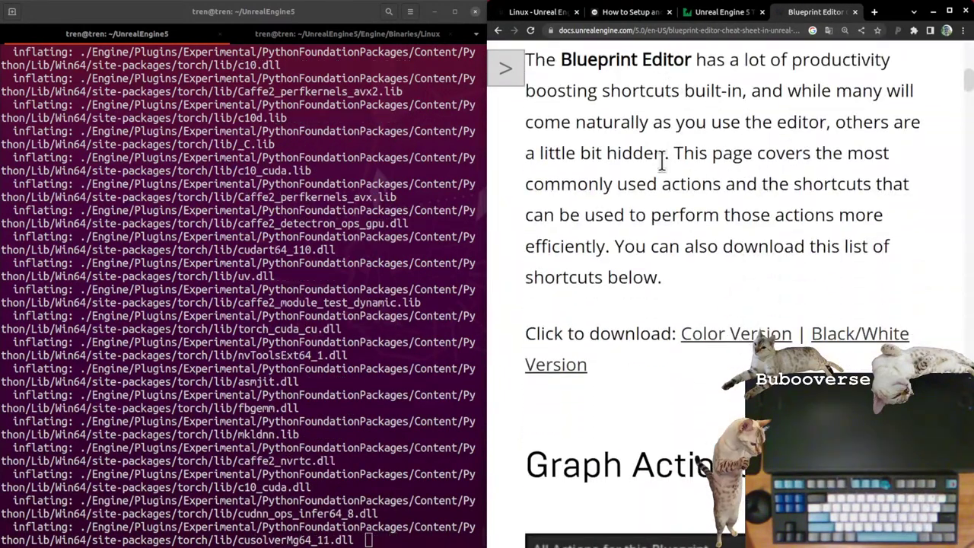
pyautogui.moveTo(674, 153); pyautogui.dragTo(796, 185)
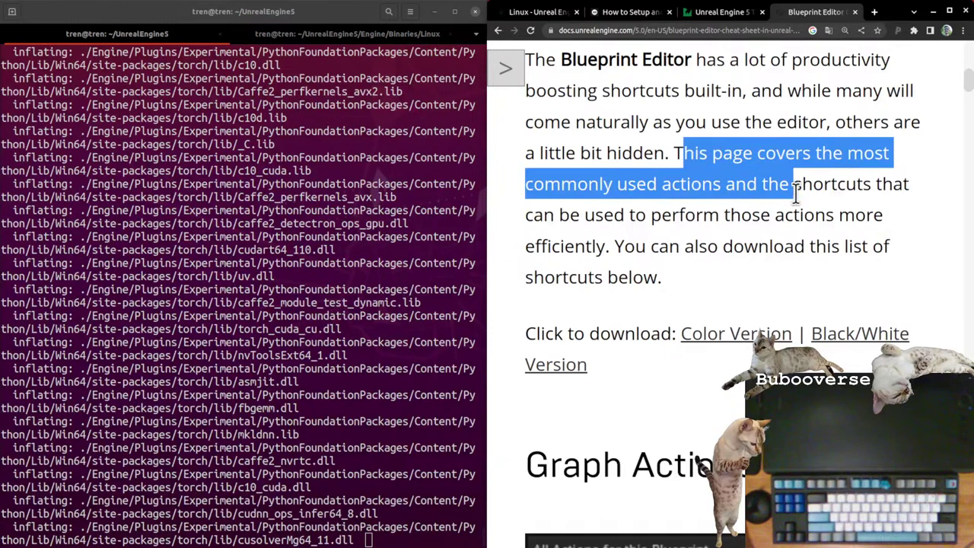
pyautogui.moveTo(875, 184); pyautogui.dragTo(866, 216)
pyautogui.scroll(-3, 690, 249)
pyautogui.scroll(-3, 796, 251)
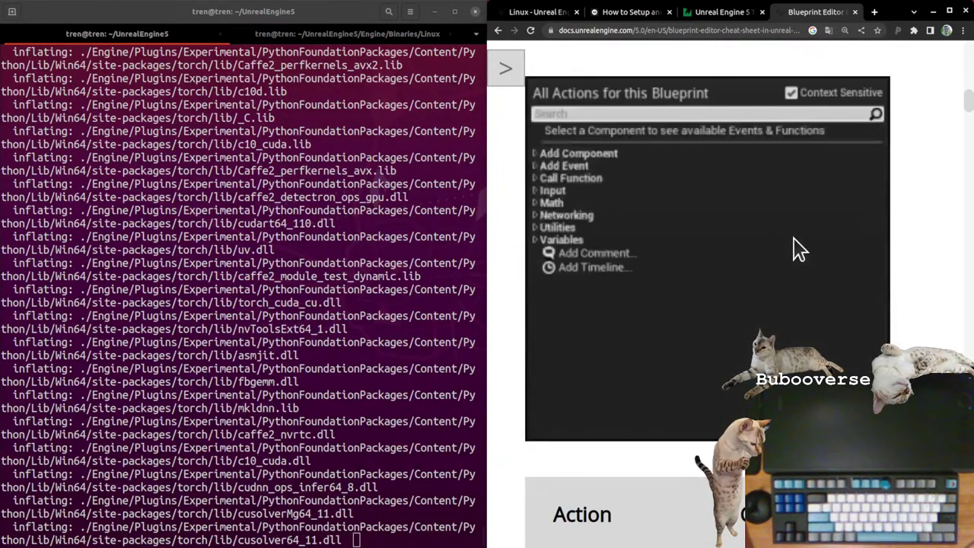
pyautogui.scroll(2, 787, 254)
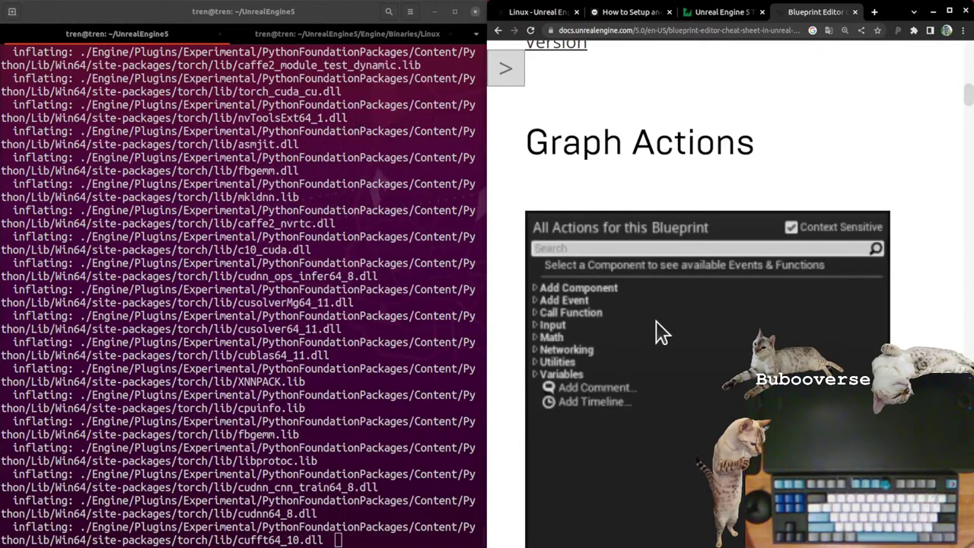
pyautogui.scroll(-6, 670, 328)
# Step: Mark the 'Right-Click on a Graph' entry and scroll down to the Navigation section
pyautogui.tripleClick(813, 259)
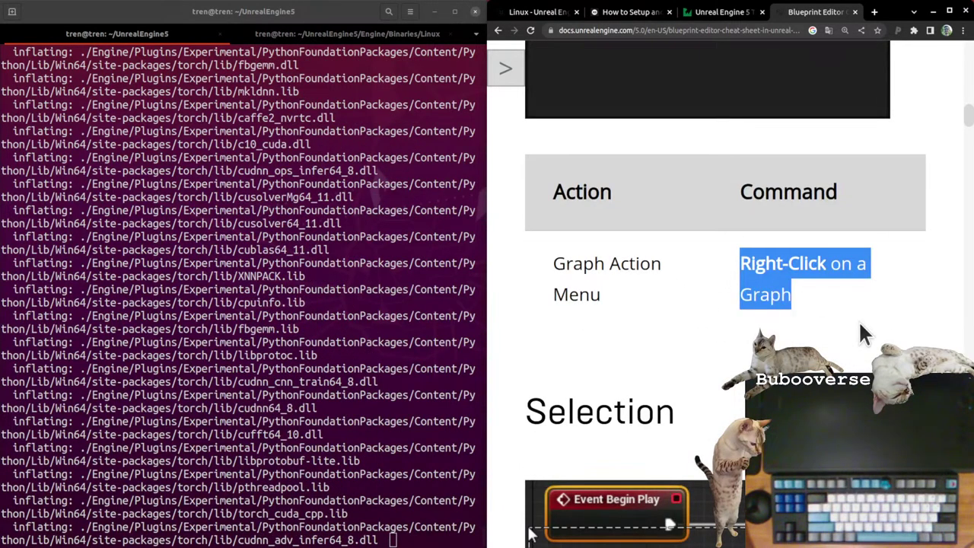
pyautogui.scroll(-2, 859, 321)
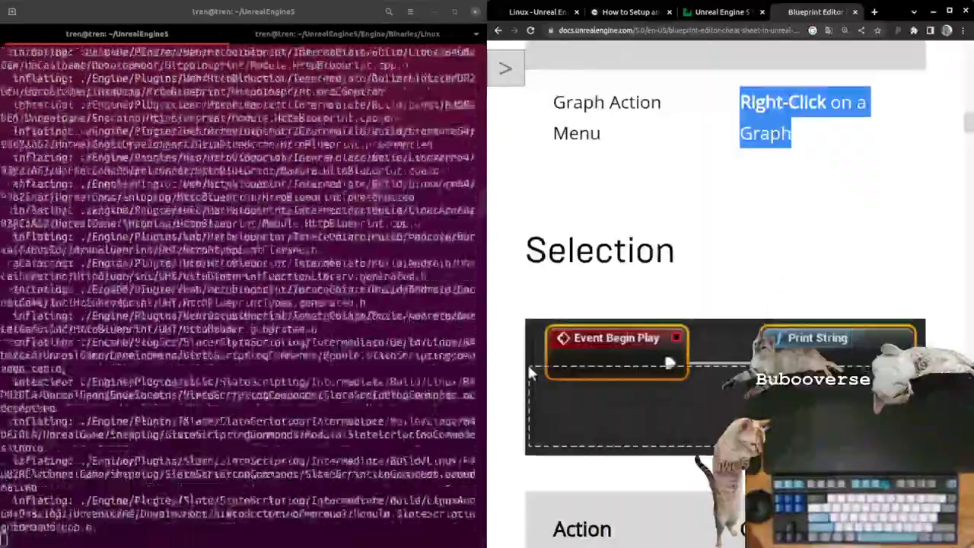
pyautogui.scroll(-5, 726, 305)
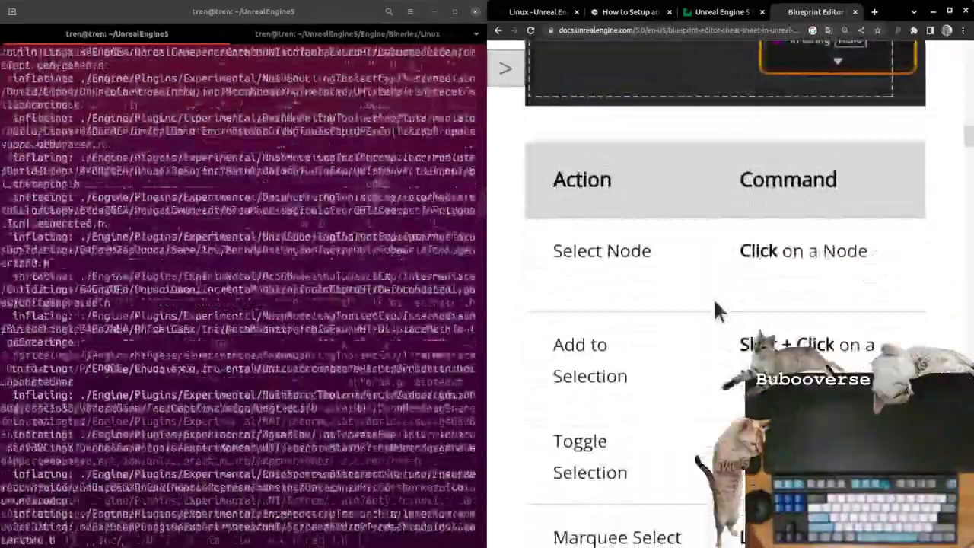
pyautogui.scroll(-3, 714, 298)
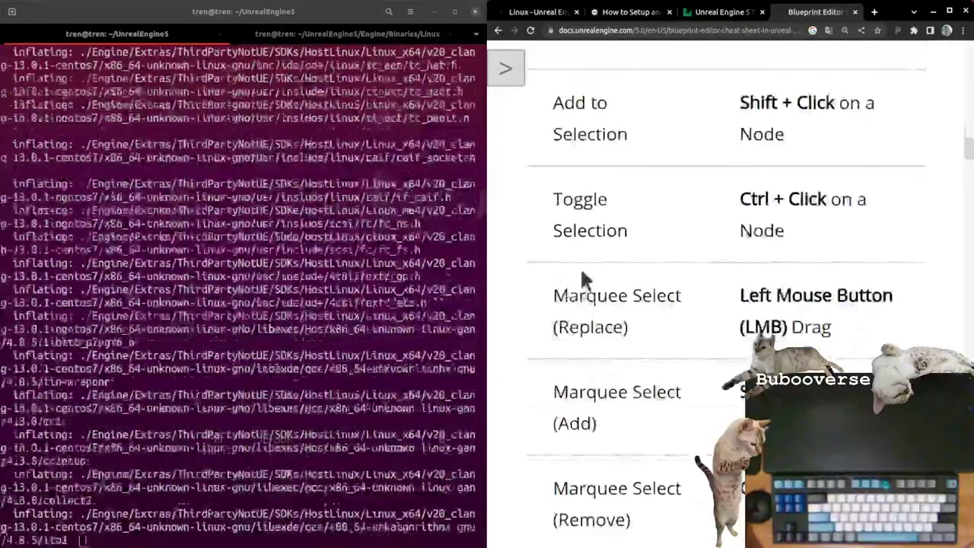
pyautogui.scroll(-1, 651, 483)
pyautogui.scroll(-6, 651, 483)
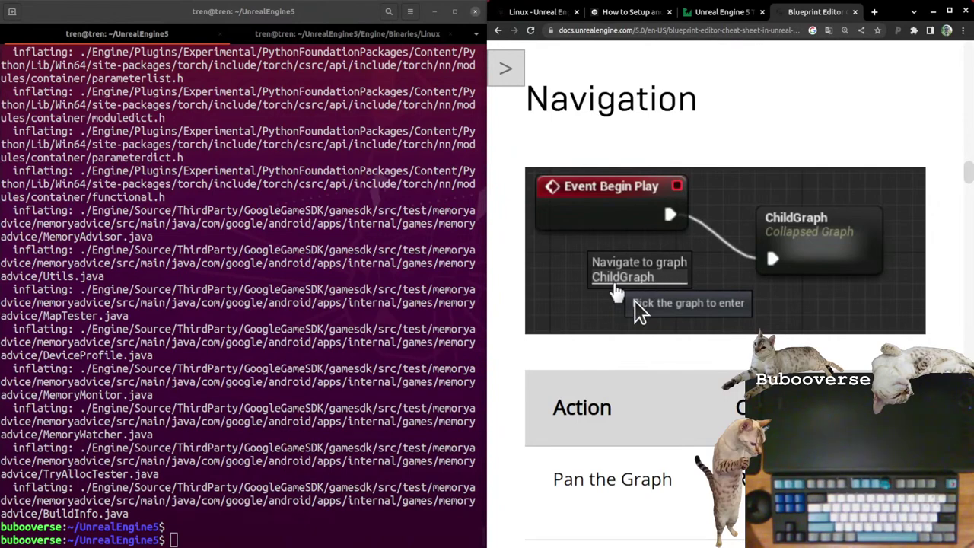
pyautogui.scroll(-7, 650, 422)
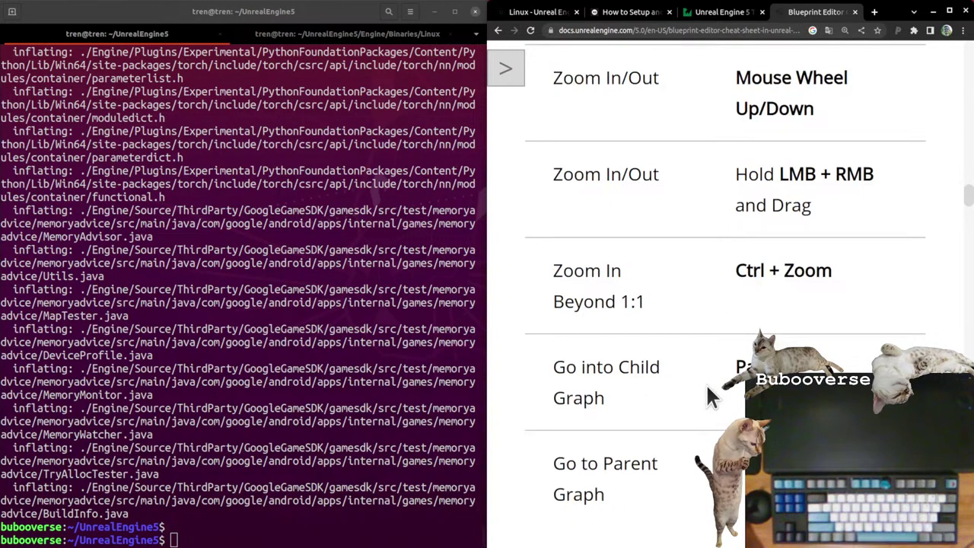
pyautogui.scroll(-6, 707, 396)
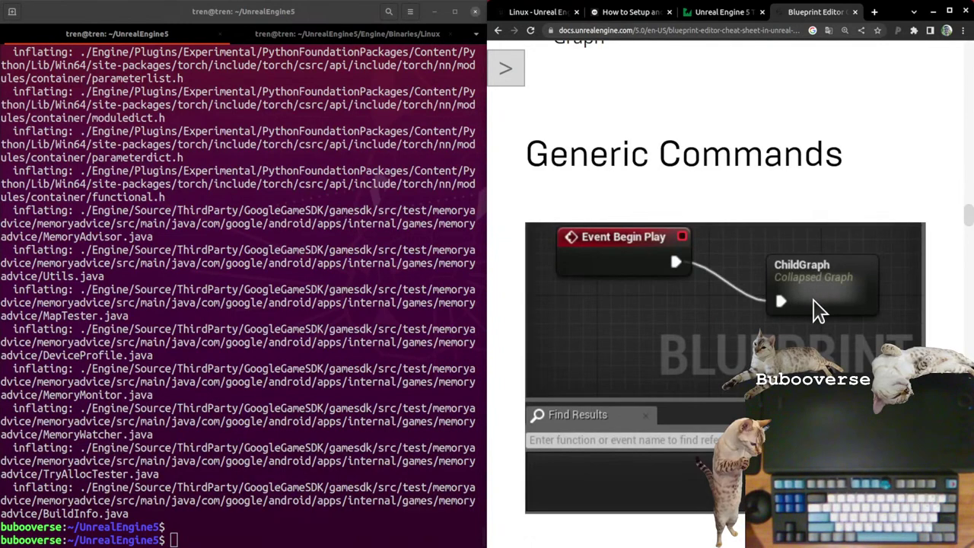
pyautogui.scroll(-10, 725, 304)
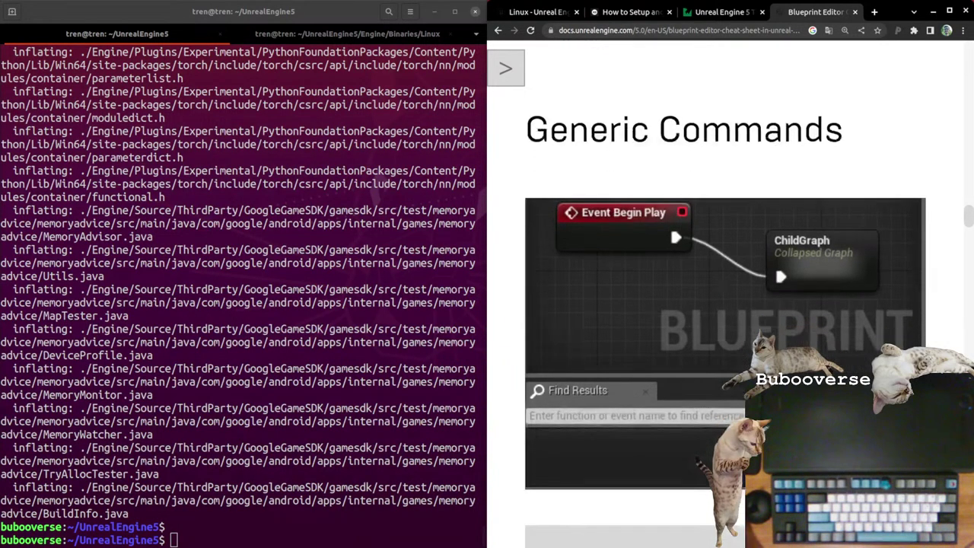
pyautogui.scroll(-6, 685, 358)
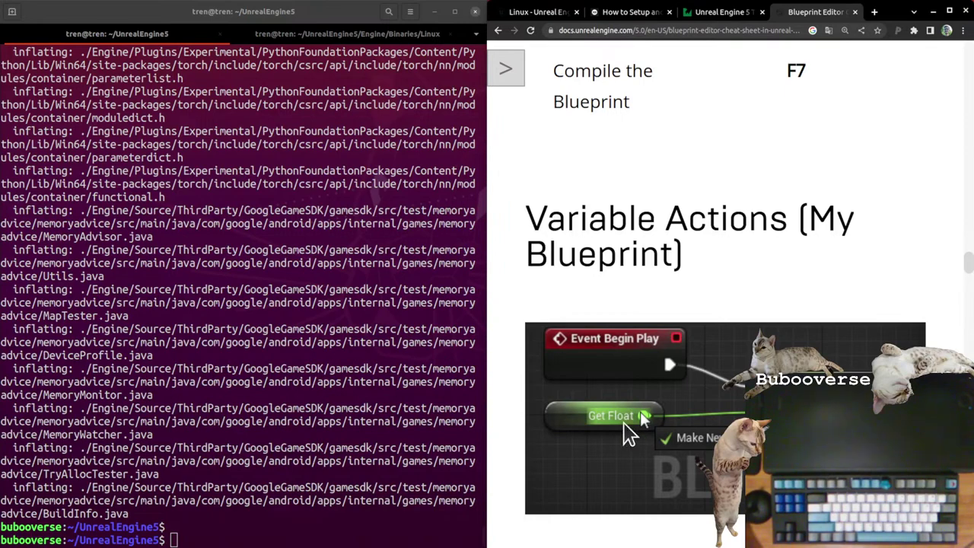
pyautogui.scroll(-9, 726, 305)
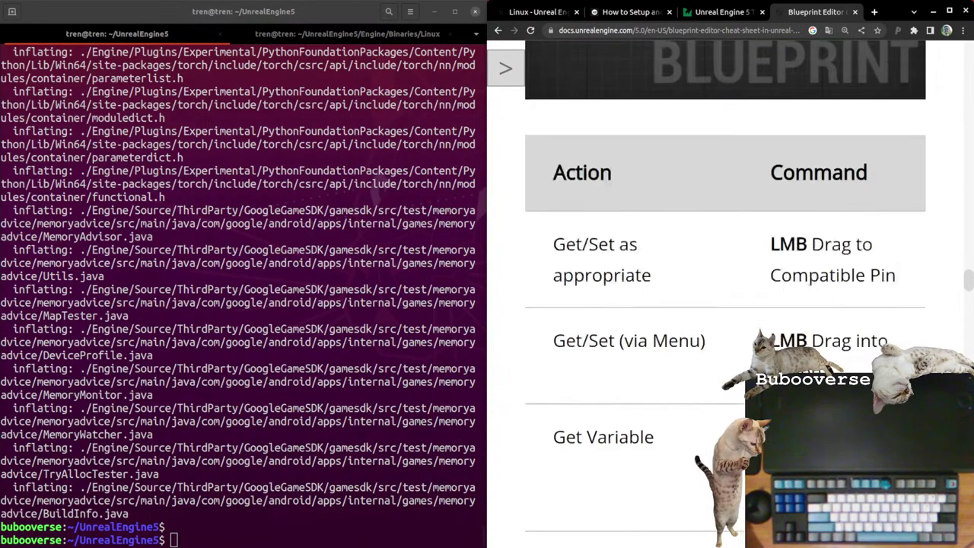
pyautogui.scroll(-6, 726, 294)
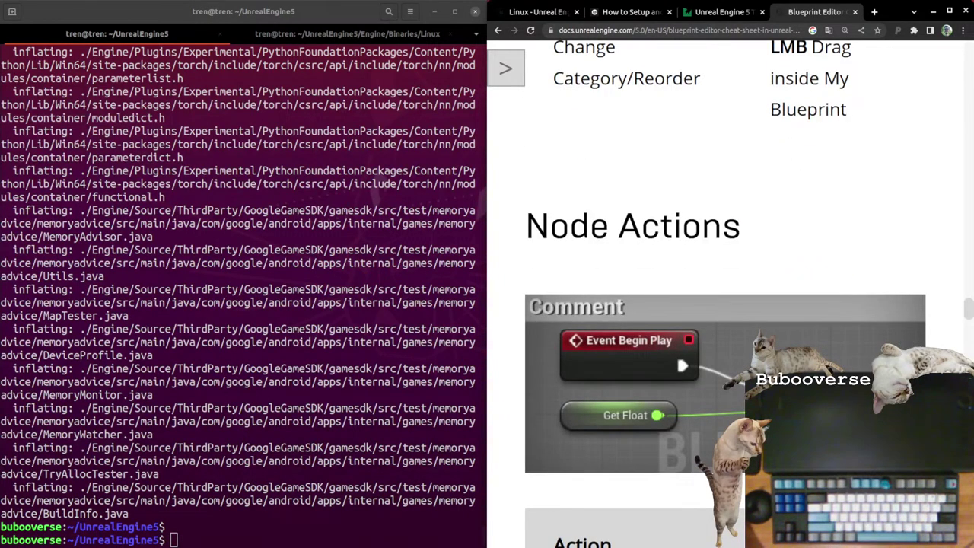
pyautogui.scroll(-10, 708, 430)
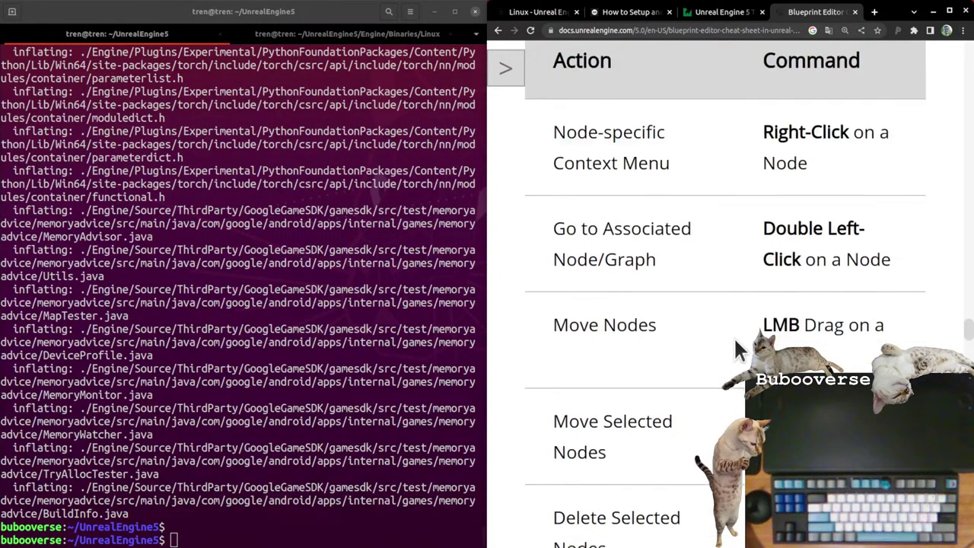
pyautogui.scroll(-15, 834, 360)
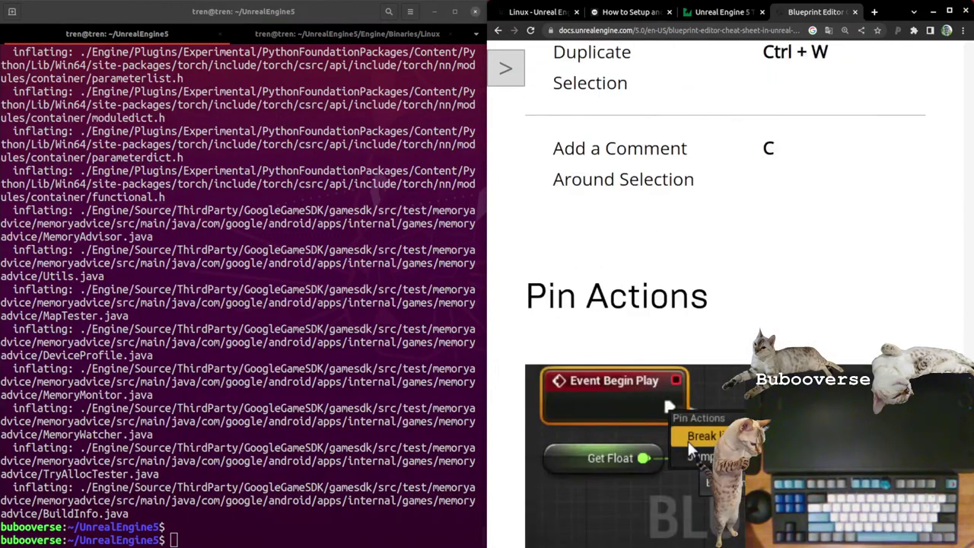
pyautogui.scroll(-10, 819, 349)
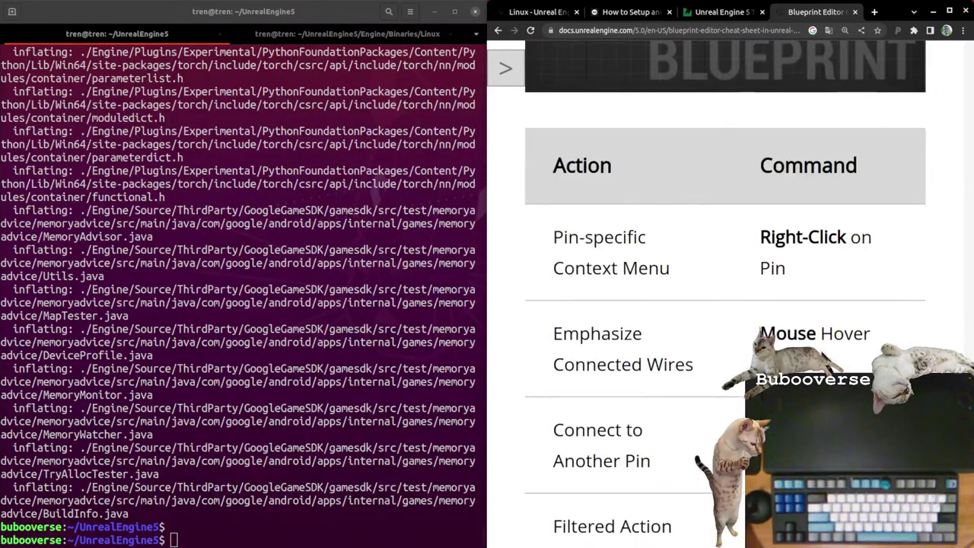
pyautogui.scroll(-5, 726, 305)
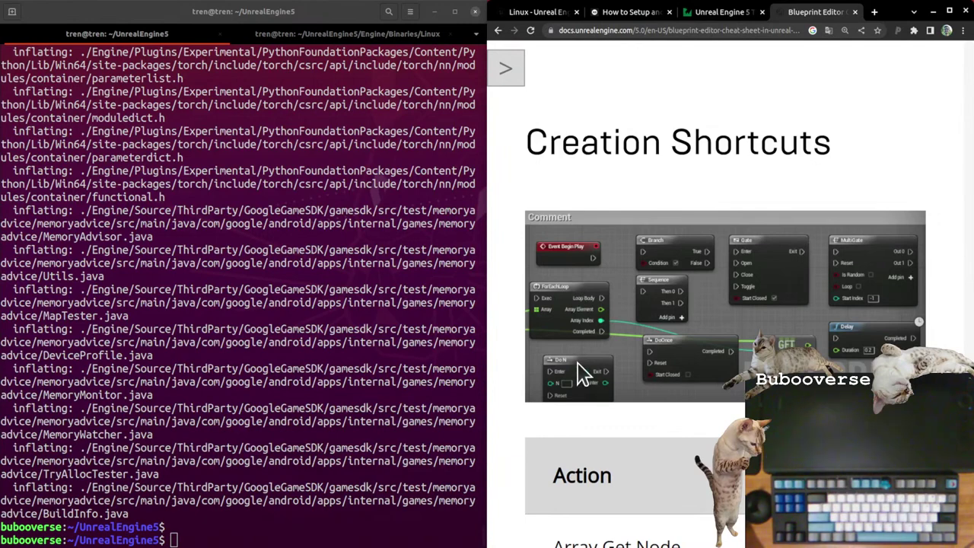
pyautogui.scroll(-10, 726, 282)
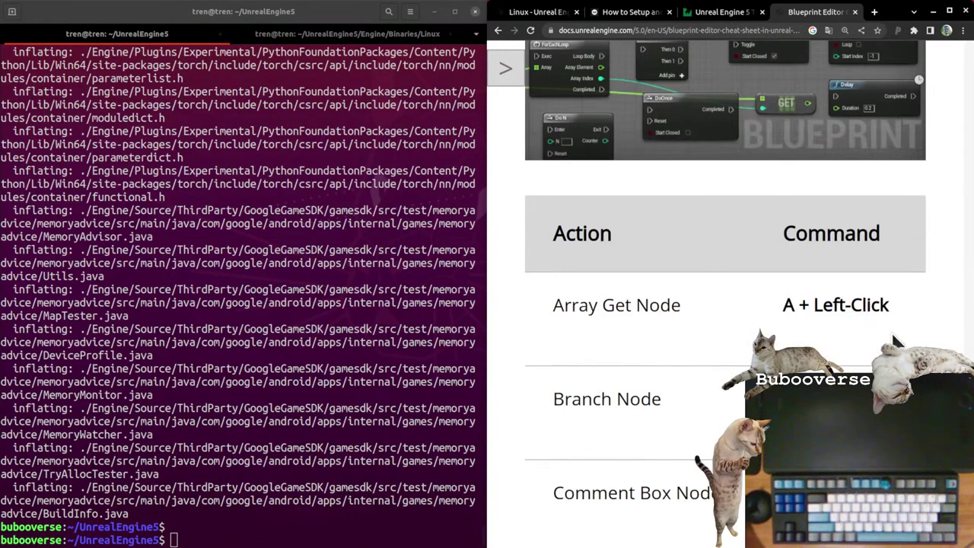
pyautogui.scroll(-10, 726, 297)
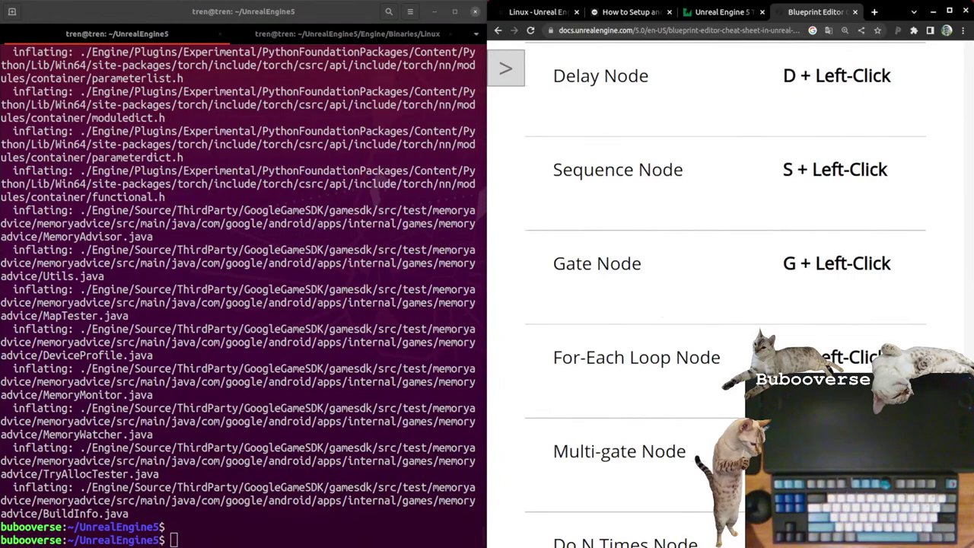
pyautogui.scroll(20, 726, 296)
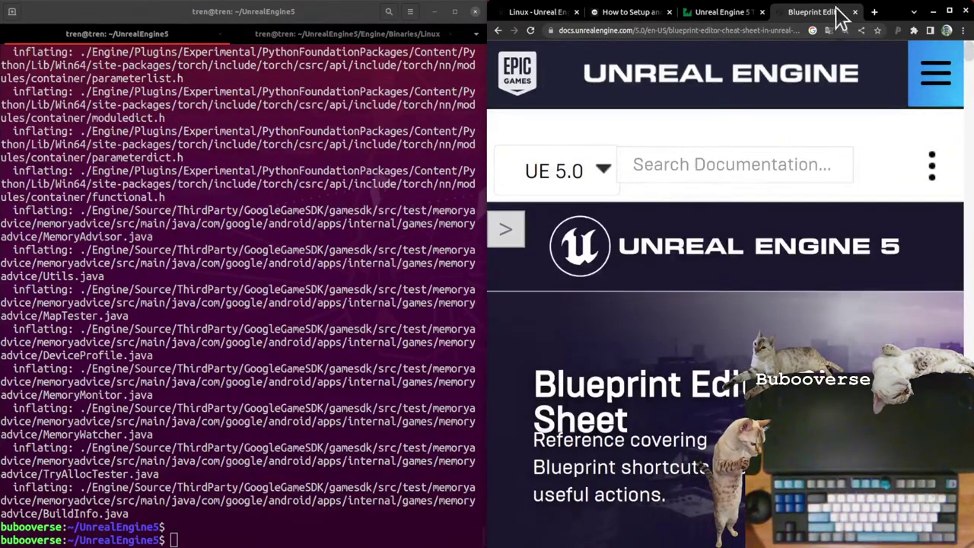
# Step: Close the cheat sheet tab and list the ~/UnrealEngine5 folder with ls in the terminal
pyautogui.click(855, 12)
pyautogui.click(352, 474)
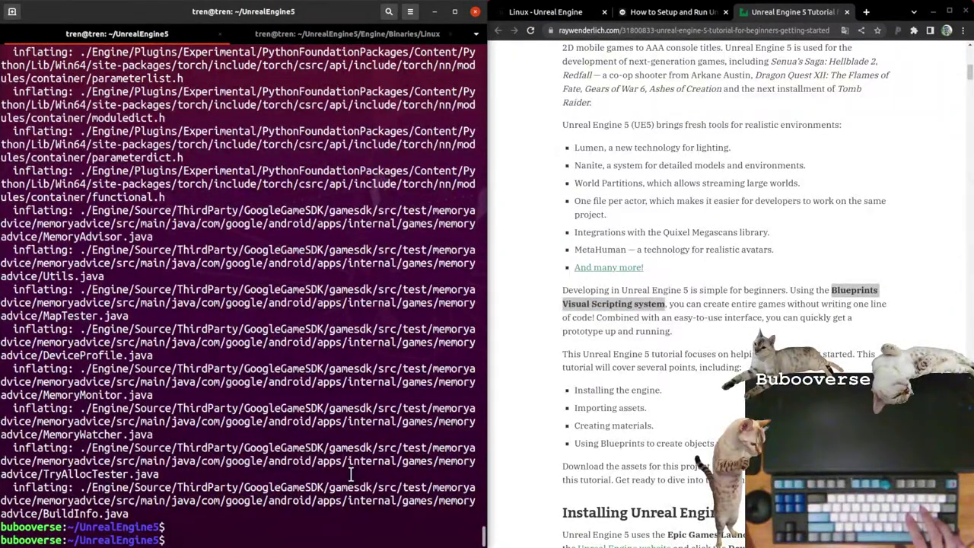
pyautogui.write('ls')
pyautogui.press('Return')
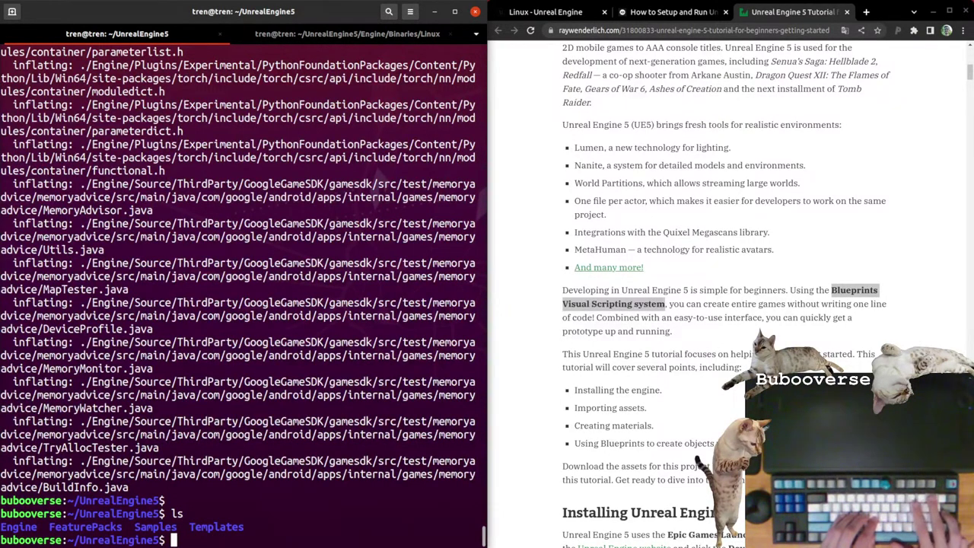
# Step: Switch to the Engine/Binaries/Linux terminal tab after checking the ByteXD guide in Chrome
pyautogui.hotkey('ctrl', 'pagedown')
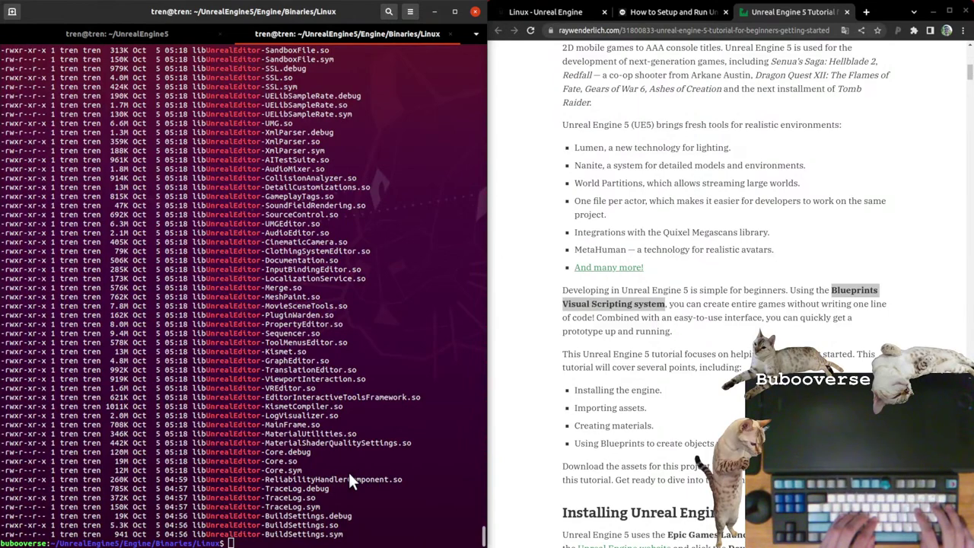
pyautogui.hotkey('alt', 'Tab')
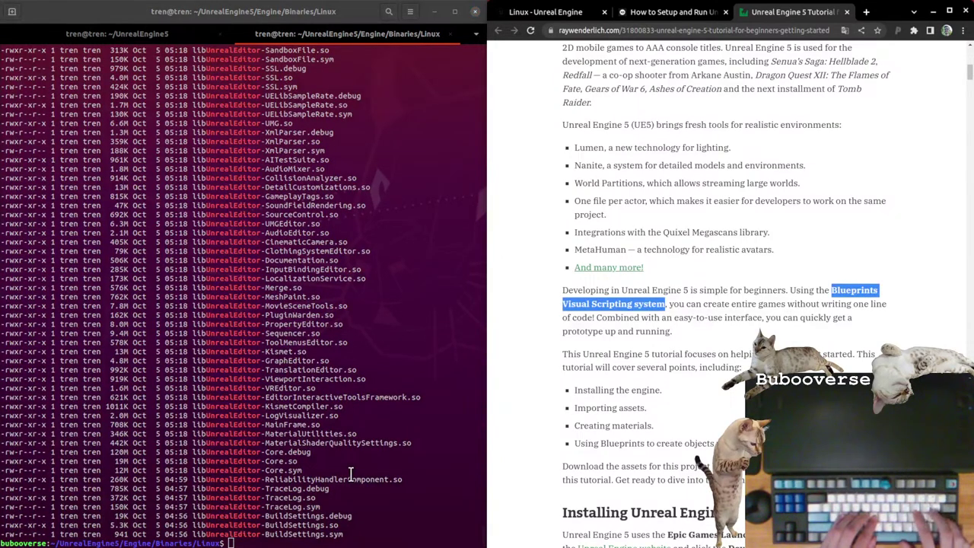
pyautogui.hotkey('ctrl', 'shift', 'Tab')
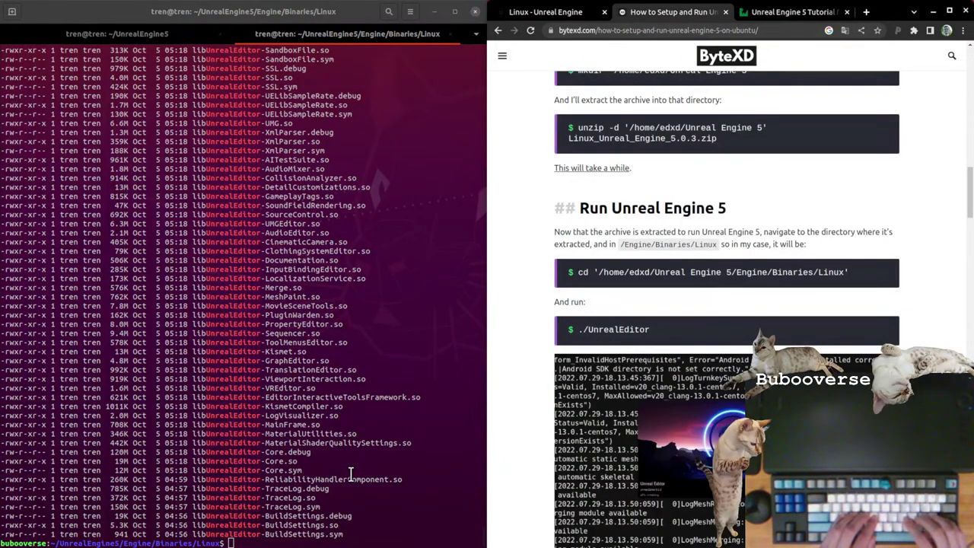
pyautogui.hotkey('alt', 'Tab')
# Step: Run ./UnrealEditor, move the NVIDIA driver warning into view, and answer No
pyautogui.write('./Unr')
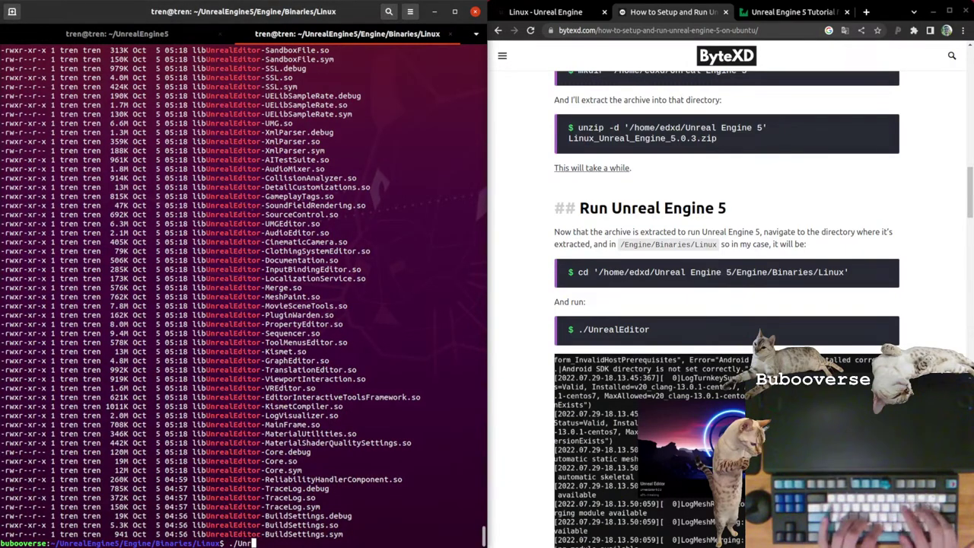
pyautogui.write('ealEditor')
pyautogui.press('Return')
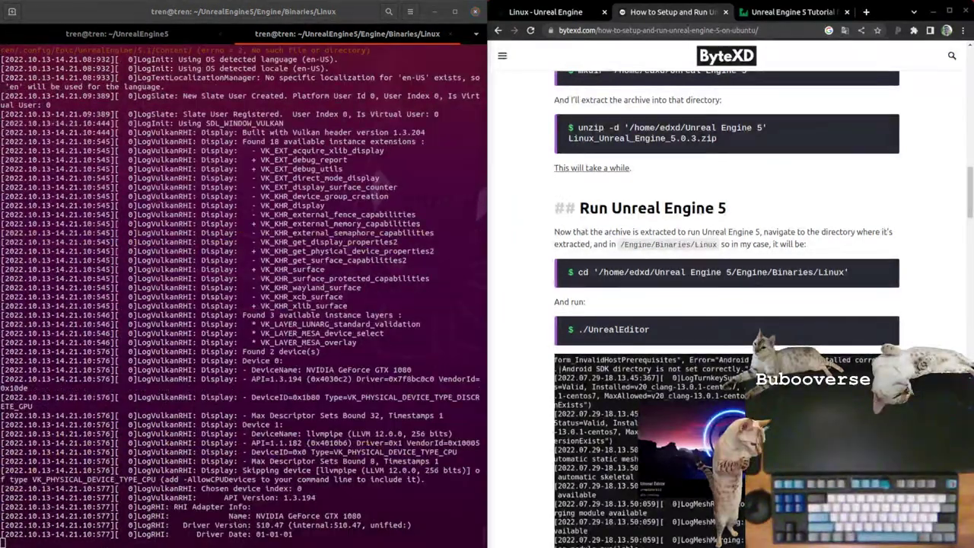
pyautogui.moveTo(1, 373); pyautogui.dragTo(419, 289)
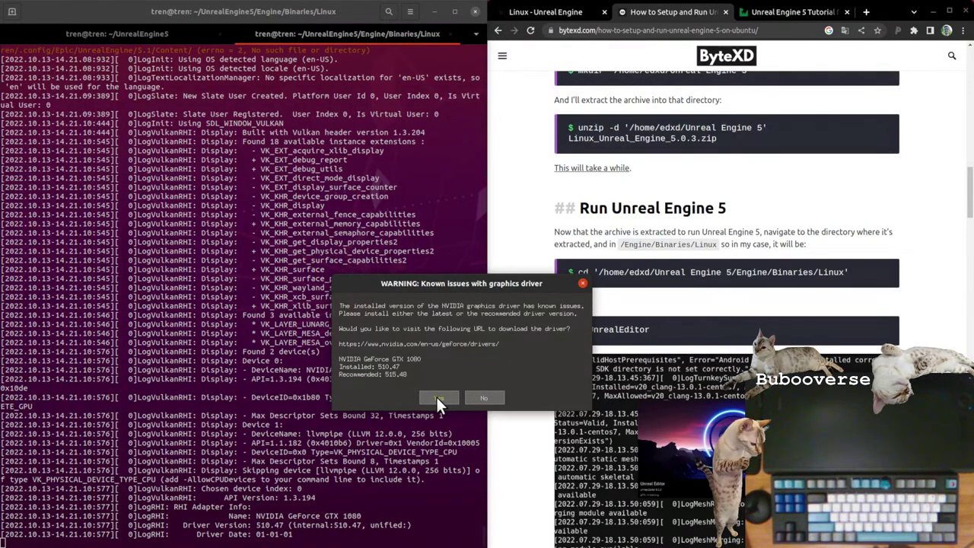
pyautogui.click(488, 399)
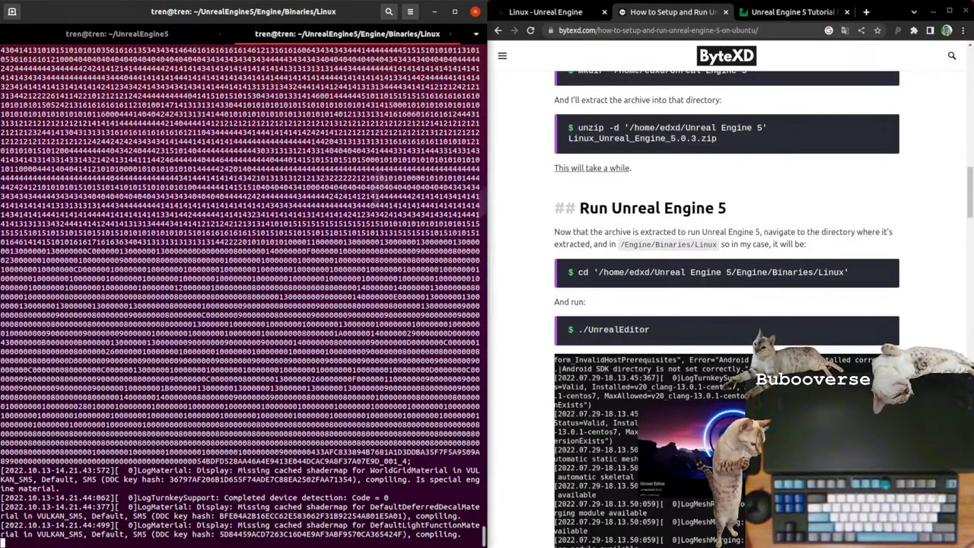
pyautogui.press('super+Down')
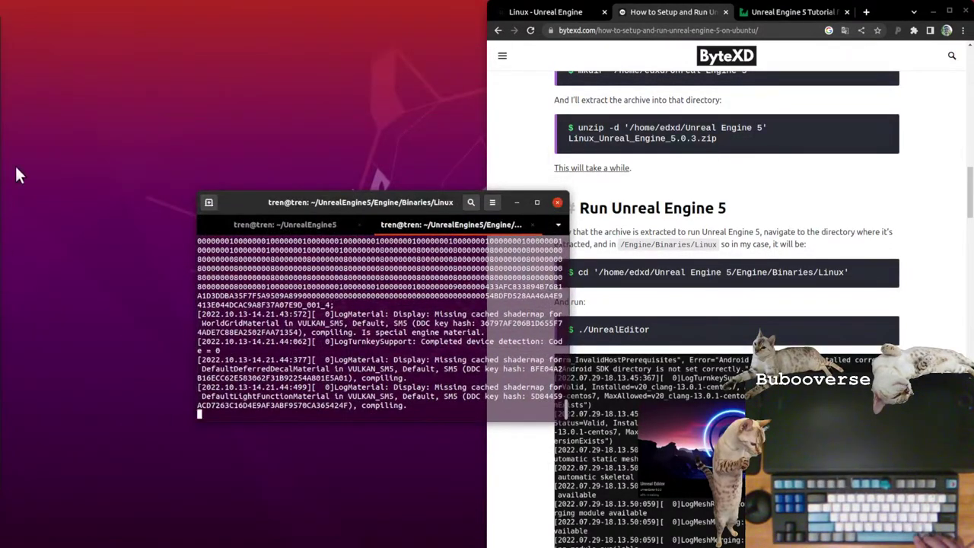
pyautogui.press('super+Left')
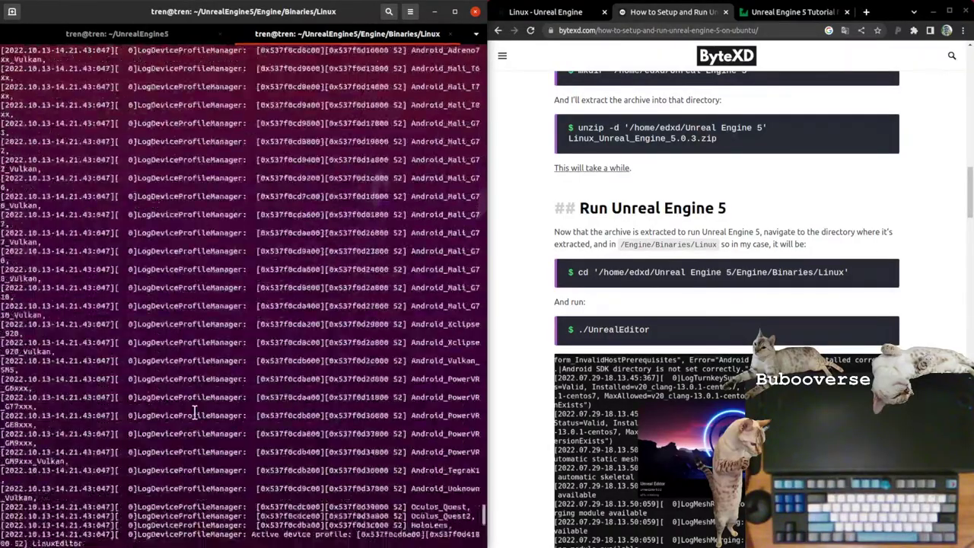
pyautogui.scroll(10, 194, 411)
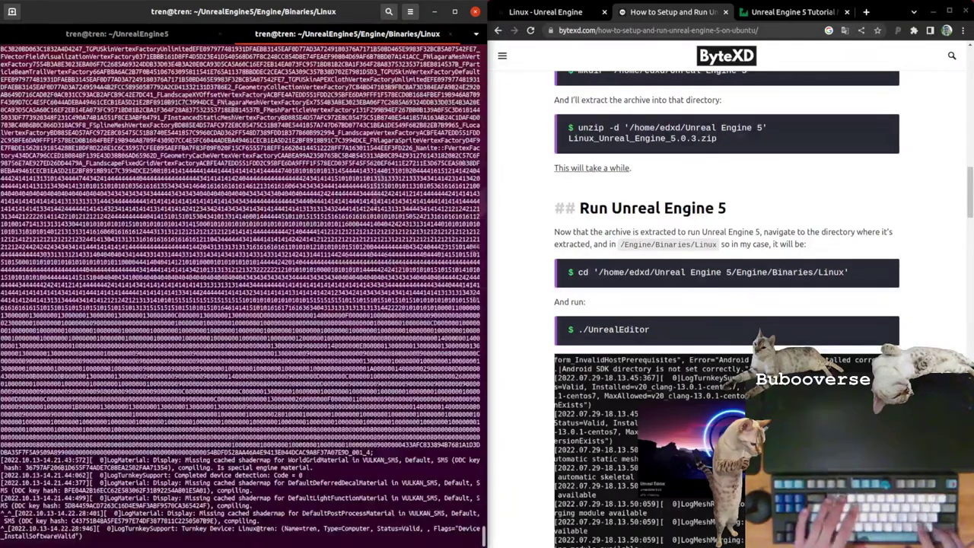
pyautogui.scroll(10, 325, 209)
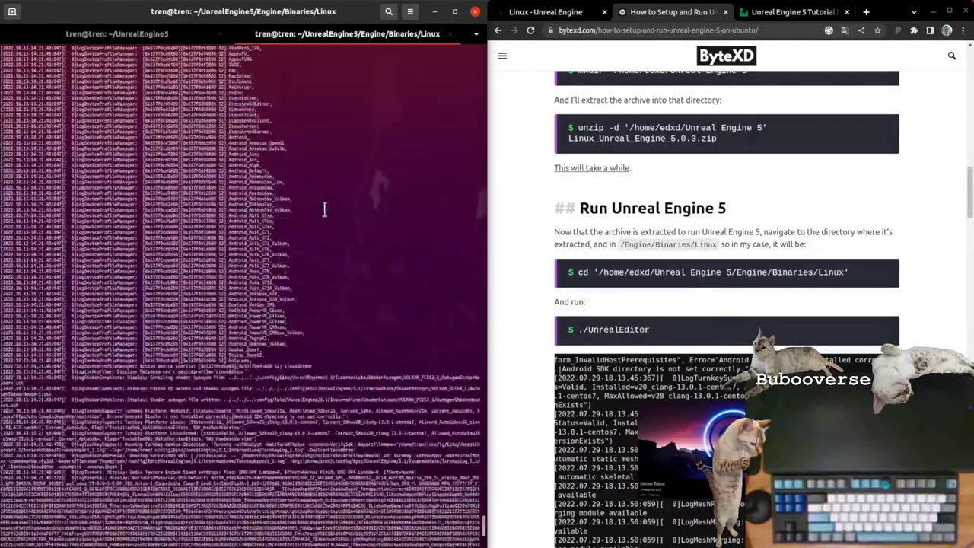
pyautogui.scroll(5, 324, 209)
pyautogui.scroll(5, 239, 359)
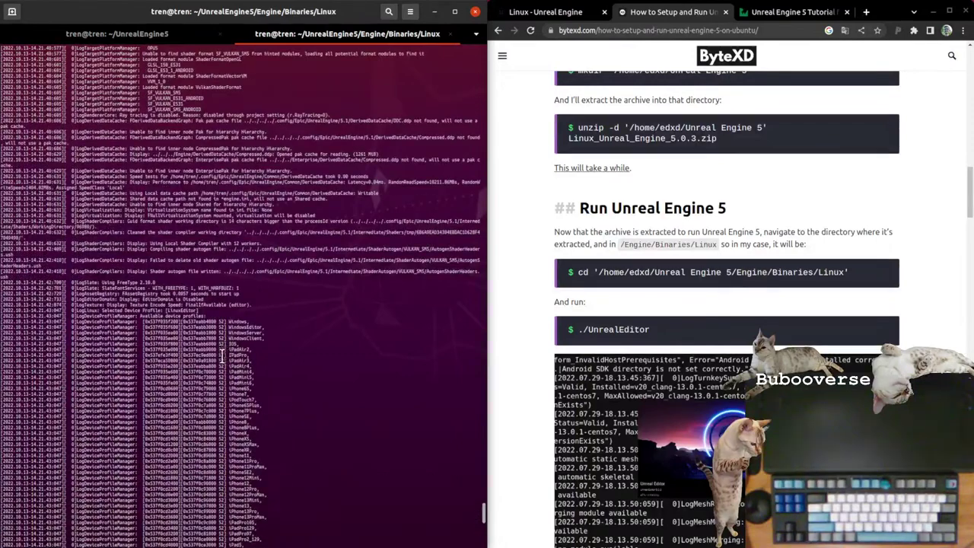
pyautogui.scroll(-3, 221, 430)
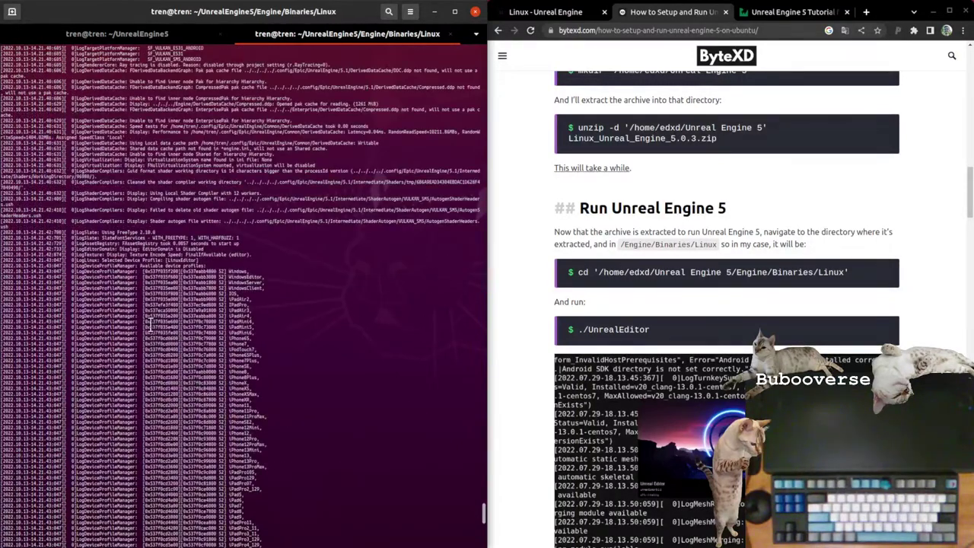
pyautogui.moveTo(99, 297); pyautogui.dragTo(227, 460)
pyautogui.scroll(-7, 277, 463)
pyautogui.click(332, 407)
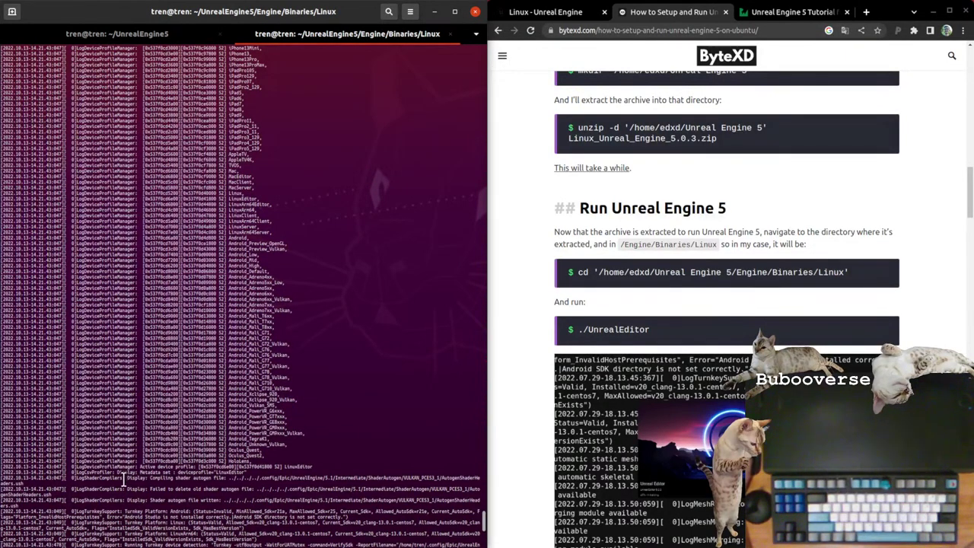
pyautogui.moveTo(140, 466); pyautogui.dragTo(321, 461)
pyautogui.click(319, 456)
pyautogui.scroll(15, 320, 449)
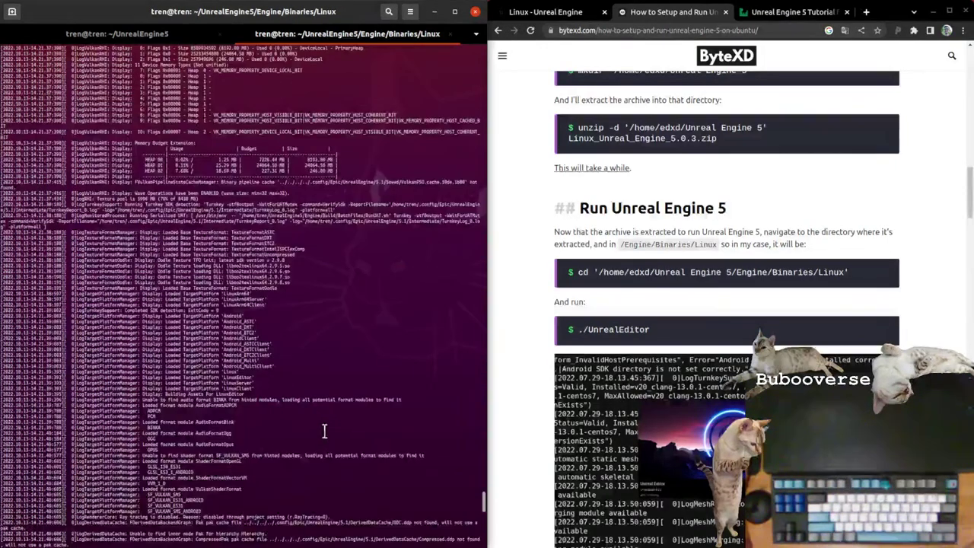
pyautogui.scroll(5, 350, 414)
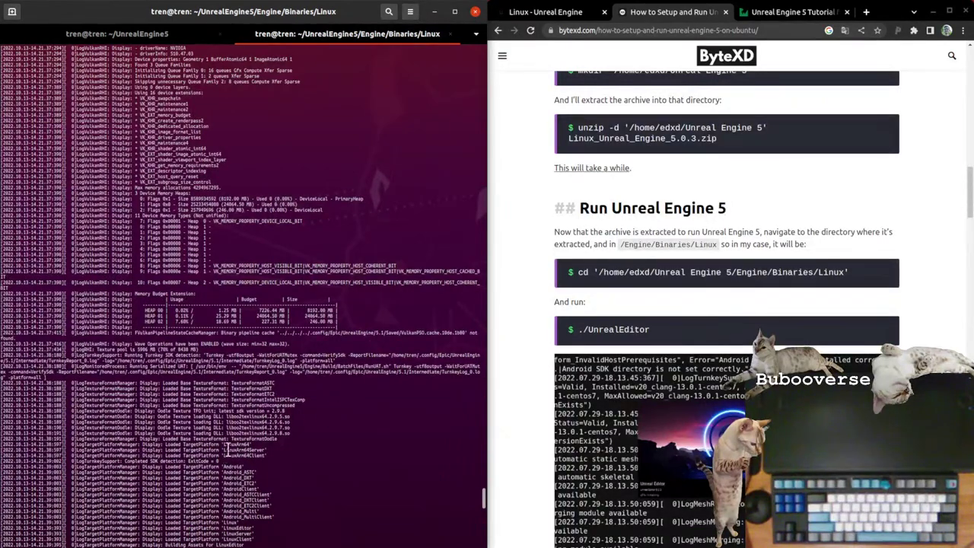
pyautogui.scroll(5, 234, 387)
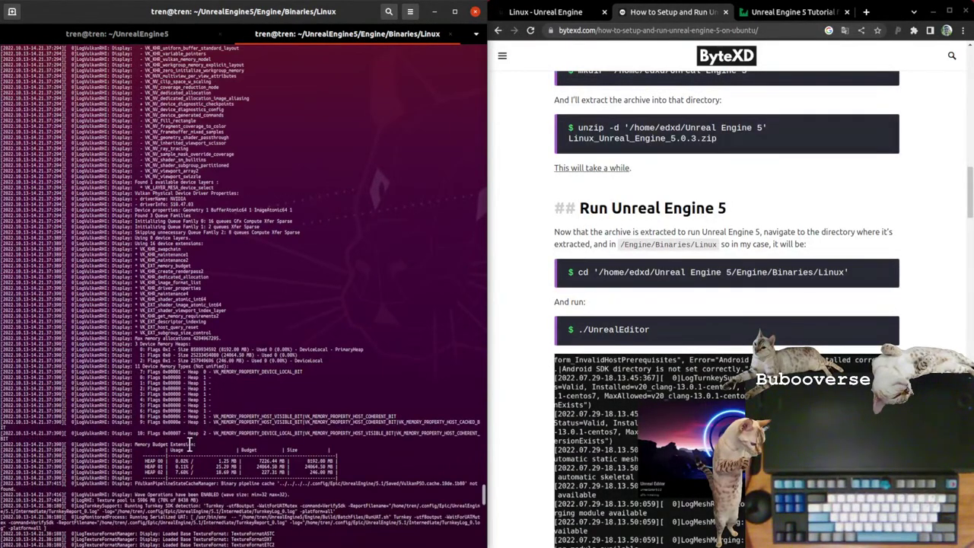
pyautogui.moveTo(137, 446); pyautogui.dragTo(364, 478)
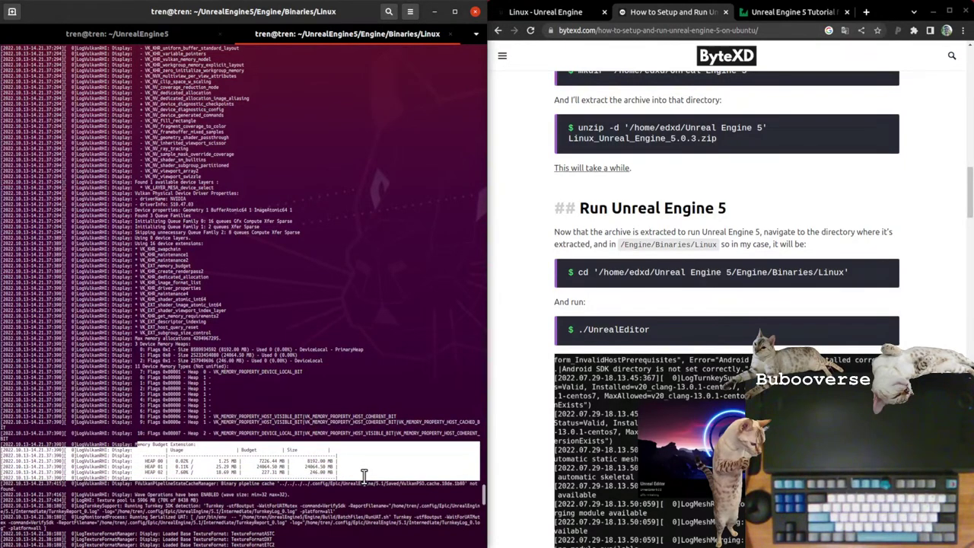
pyautogui.click(352, 462)
# Step: Run top in a new terminal tab and highlight the UnrealEditor process row
pyautogui.press('Return')
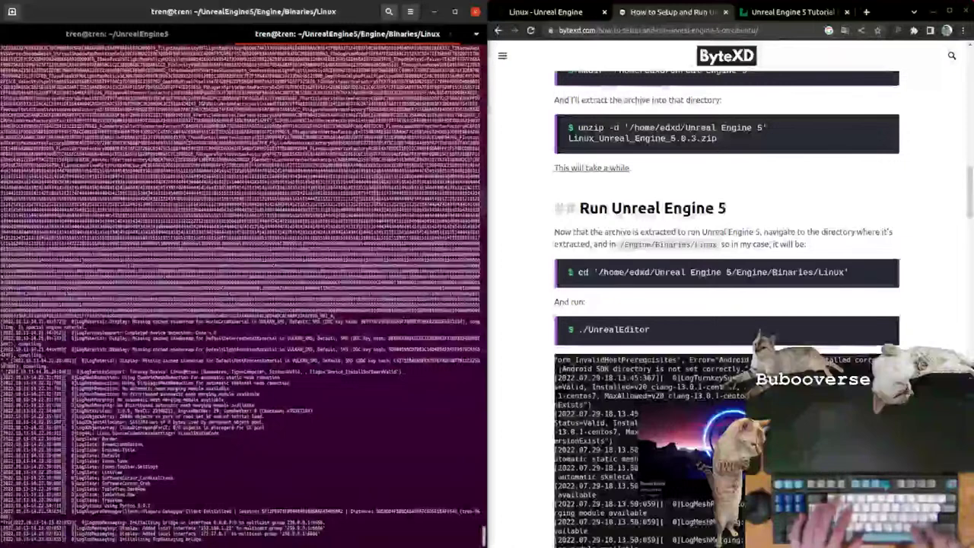
pyautogui.hotkey('ctrl', 'shift', 't')
pyautogui.write('top')
pyautogui.press('Return')
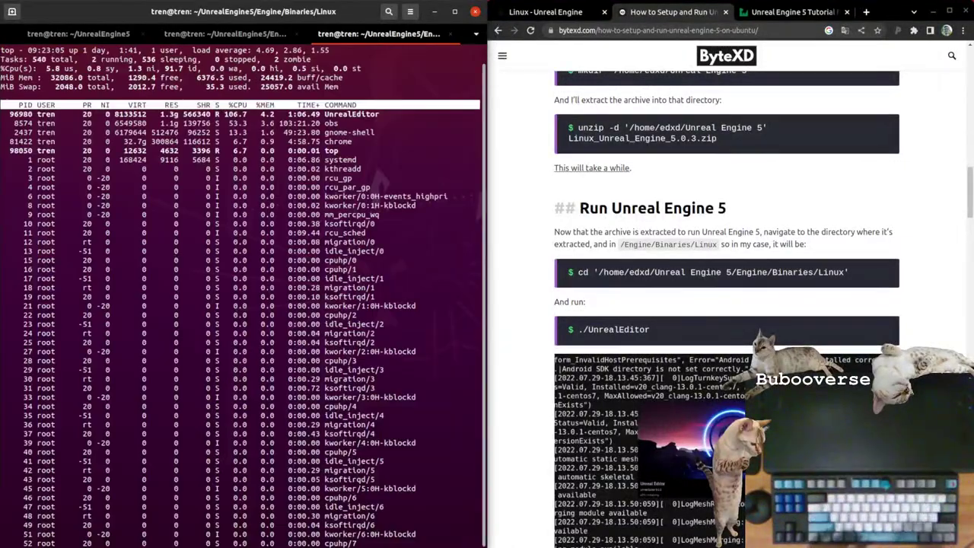
pyautogui.doubleClick(356, 114)
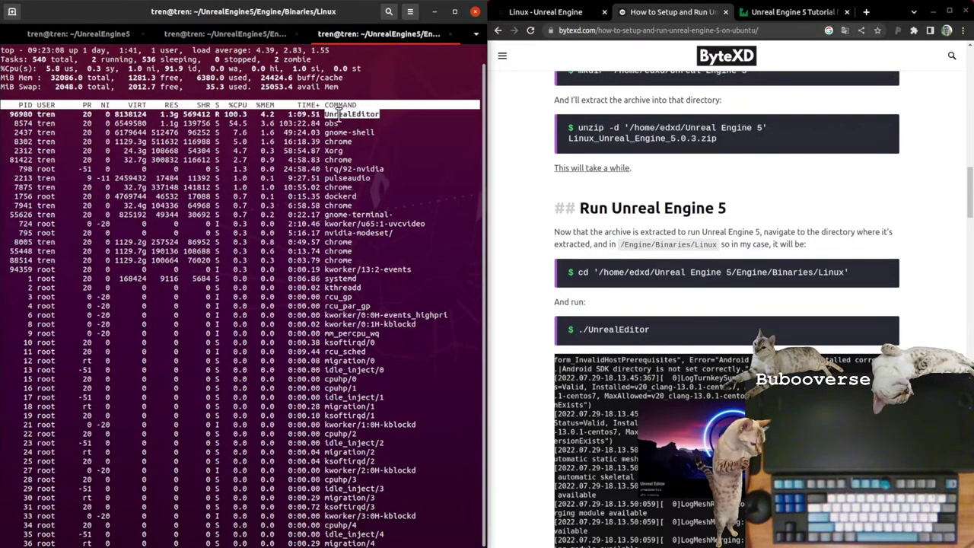
pyautogui.click(218, 114)
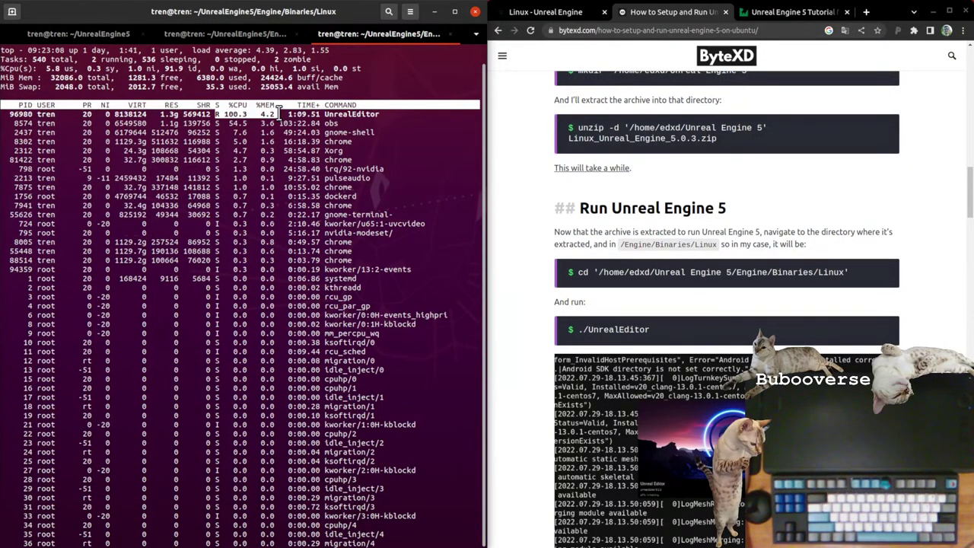
pyautogui.moveTo(412, 114); pyautogui.dragTo(3, 114)
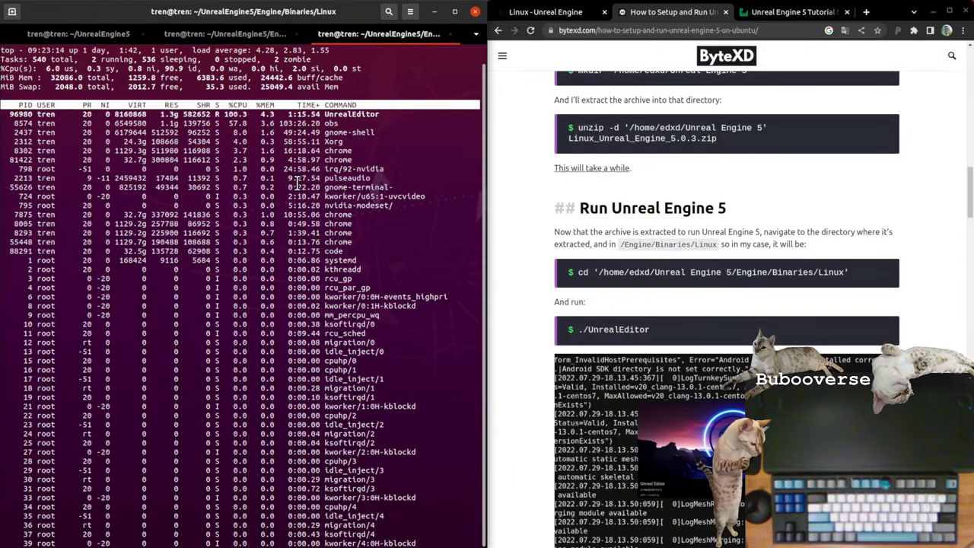
# Step: Stop top with Ctrl+C and close its tab with Ctrl+D
pyautogui.press('Escape')
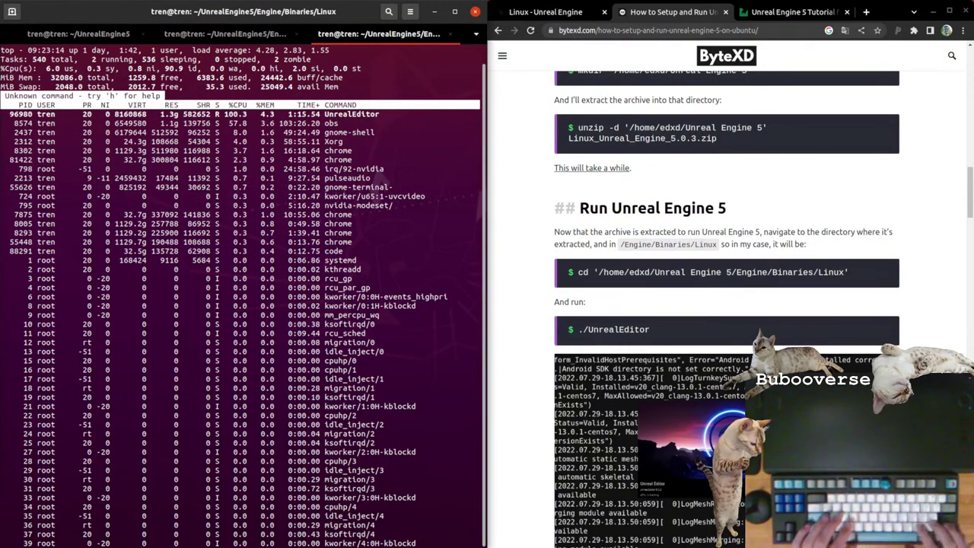
pyautogui.hotkey('ctrl', 'c')
pyautogui.hotkey('ctrl', 'c')
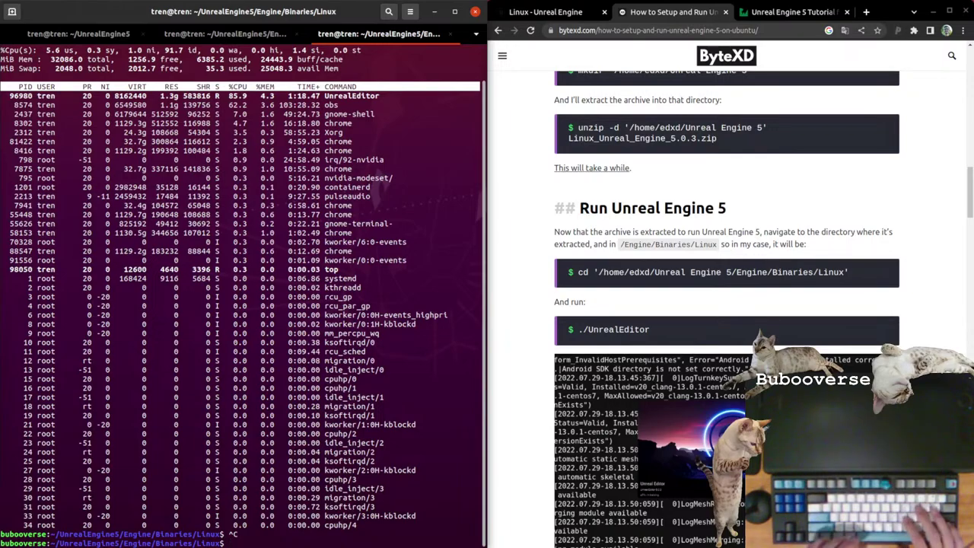
pyautogui.hotkey('ctrl', 'd')
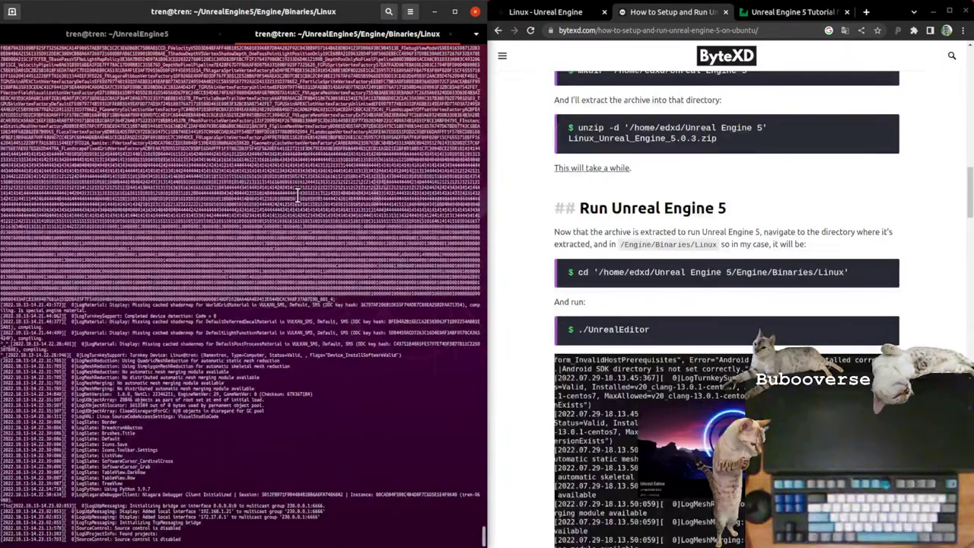
# Step: Scroll back through the log and select the graphics driver warning and download prompt
pyautogui.scroll(20, 298, 186)
pyautogui.scroll(10, 221, 309)
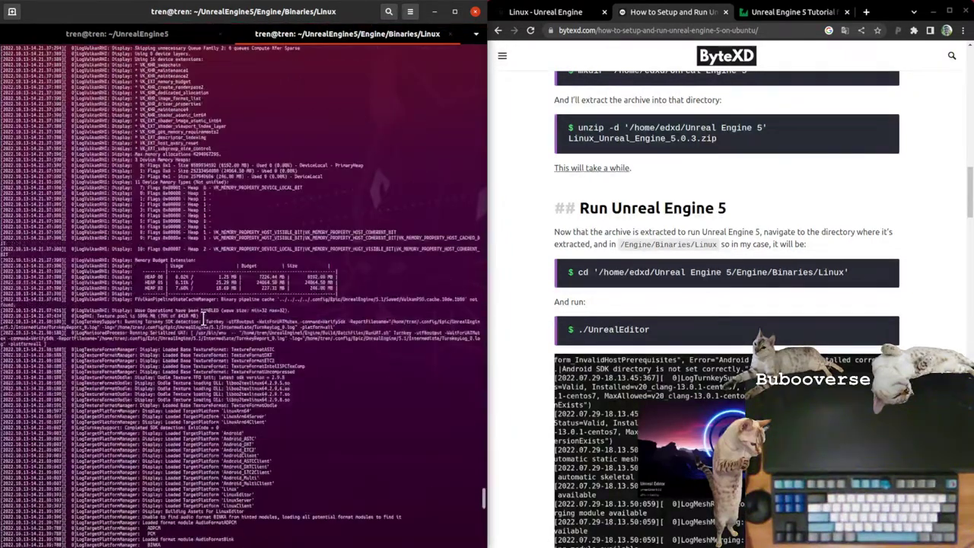
pyautogui.scroll(15, 225, 327)
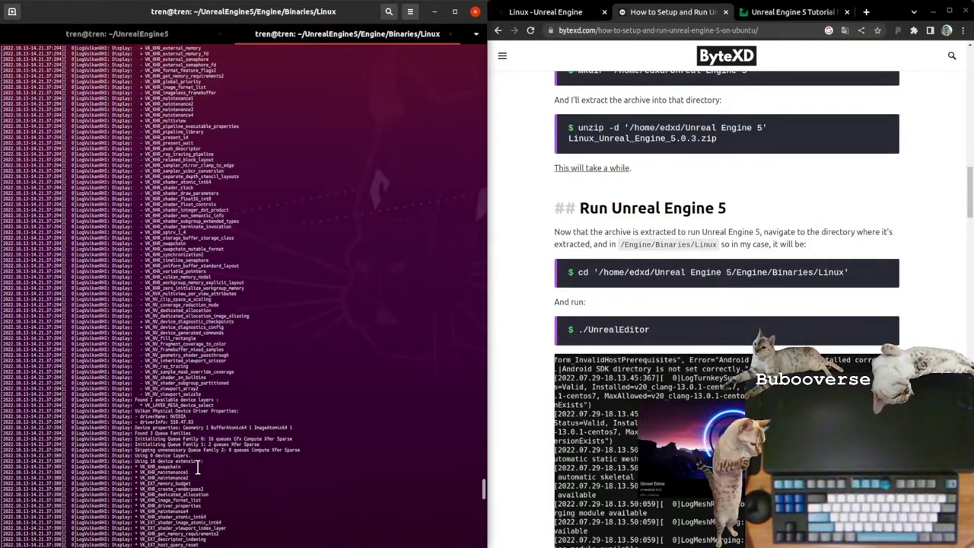
pyautogui.scroll(10, 229, 438)
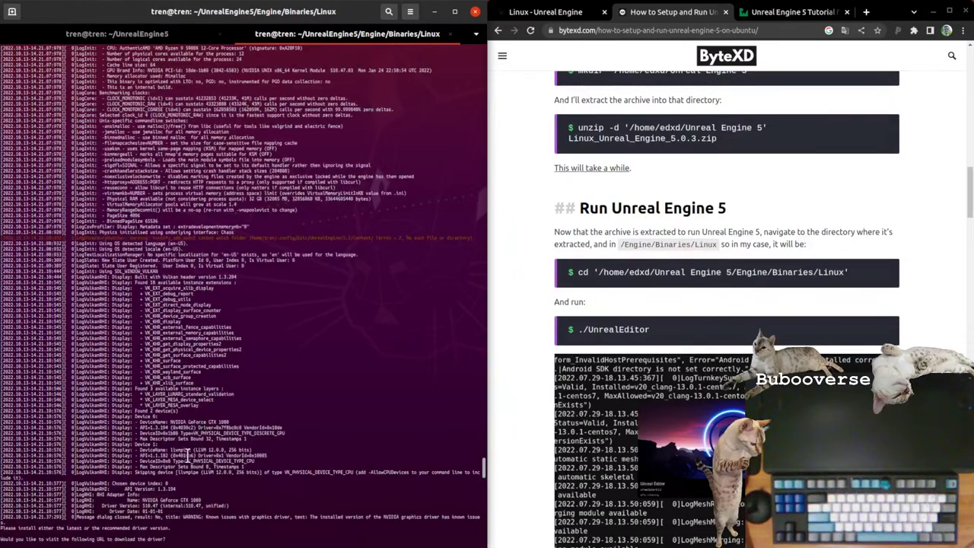
pyautogui.scroll(5, 205, 525)
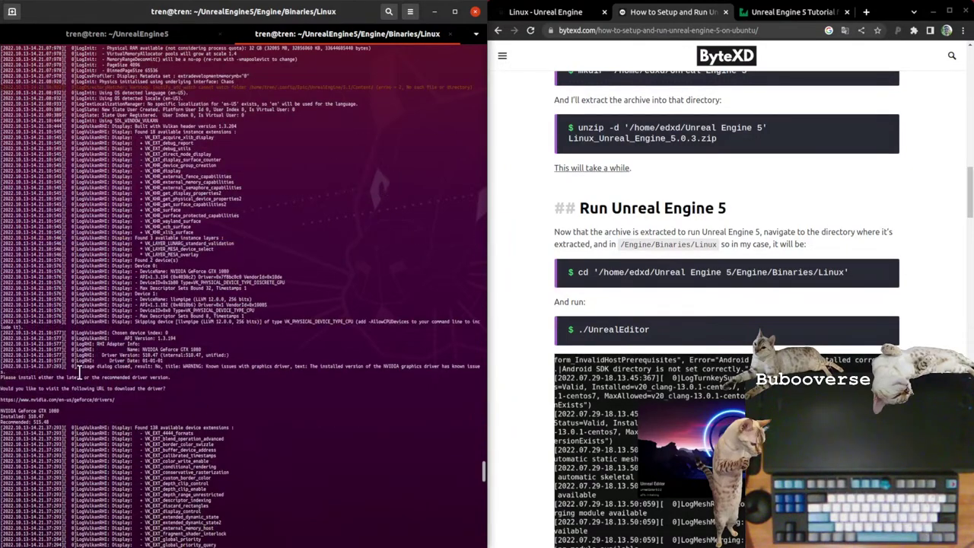
pyautogui.moveTo(78, 369); pyautogui.dragTo(208, 421)
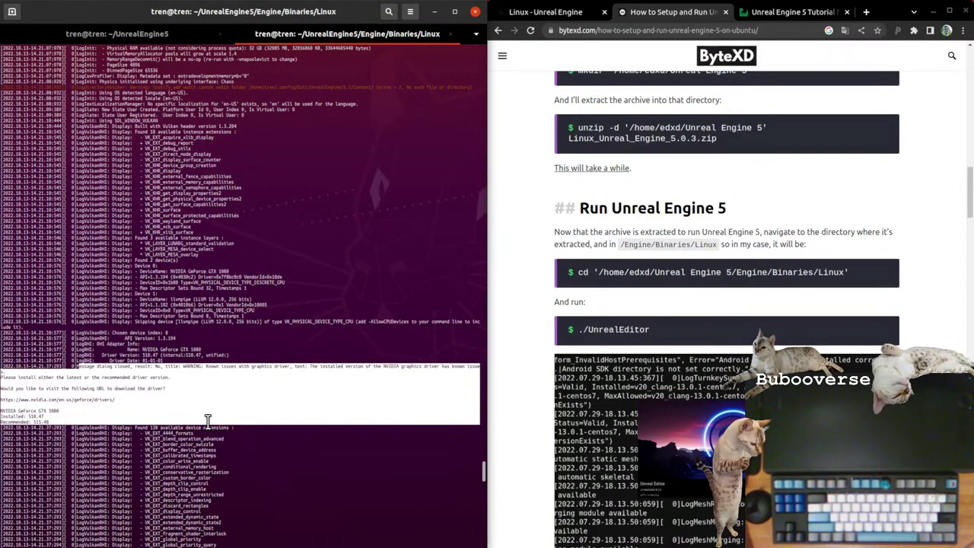
pyautogui.scroll(5, 203, 371)
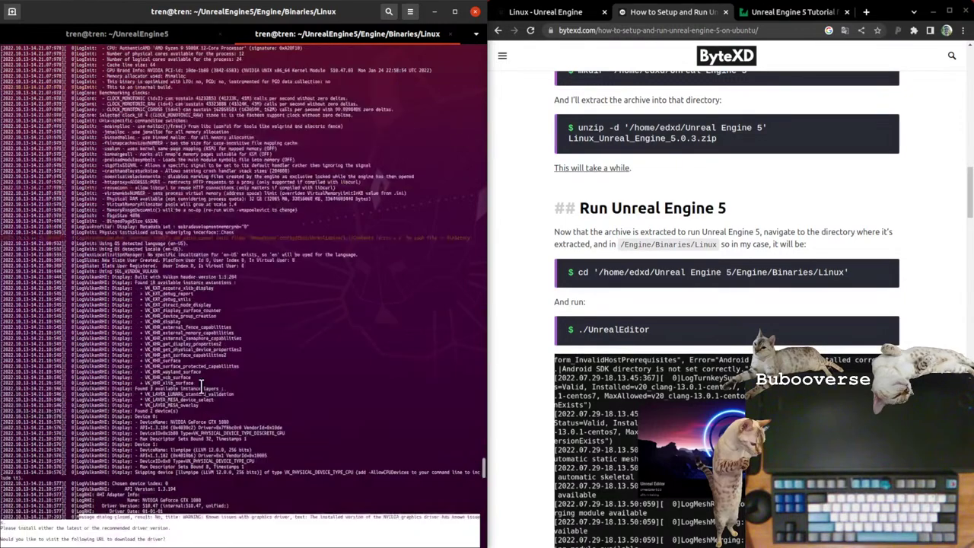
pyautogui.click(216, 449)
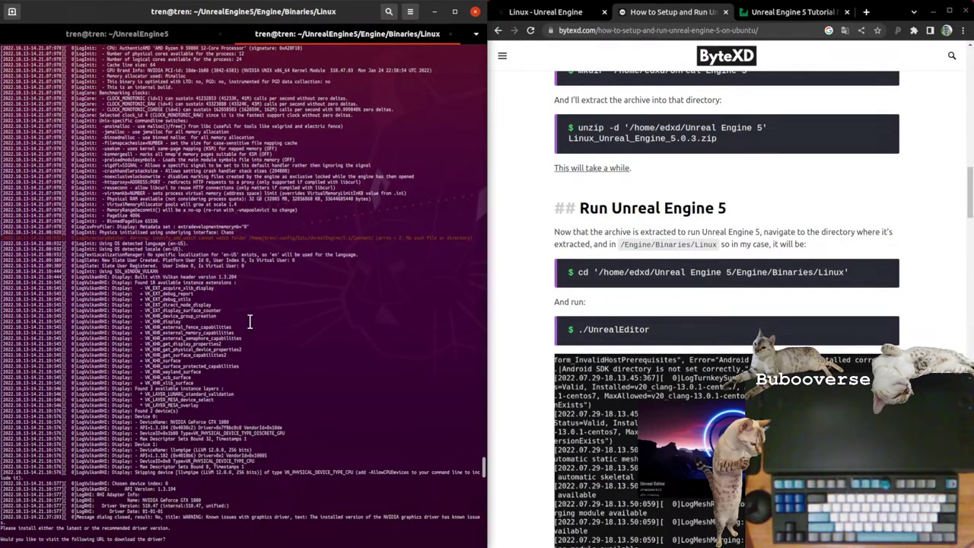
# Step: Select the monitor information lines further up the startup log
pyautogui.scroll(6, 259, 328)
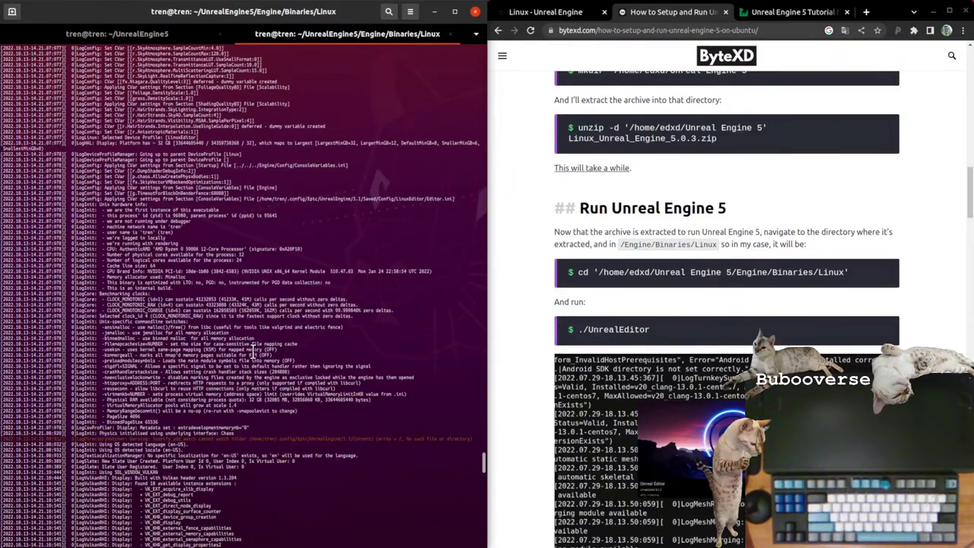
pyautogui.scroll(5, 249, 377)
pyautogui.scroll(20, 231, 361)
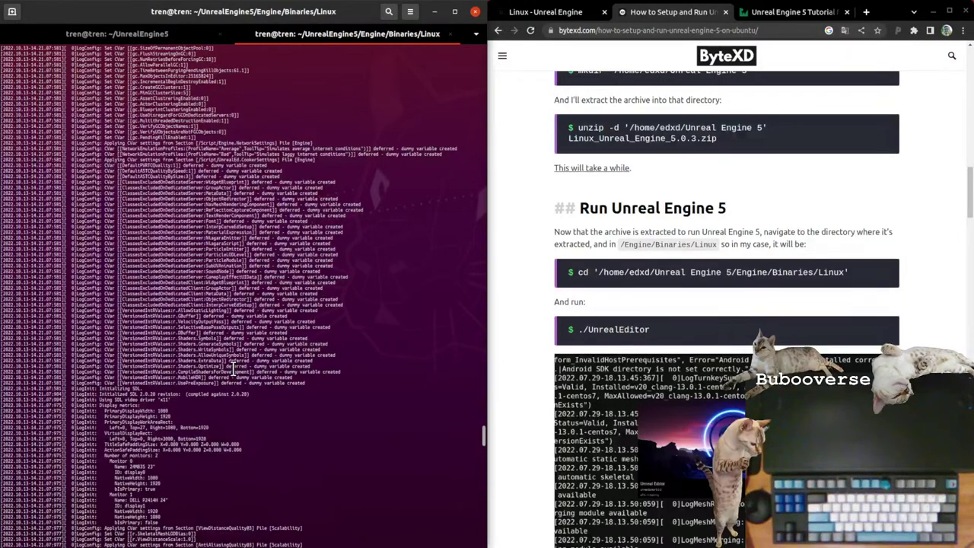
pyautogui.scroll(-5, 220, 377)
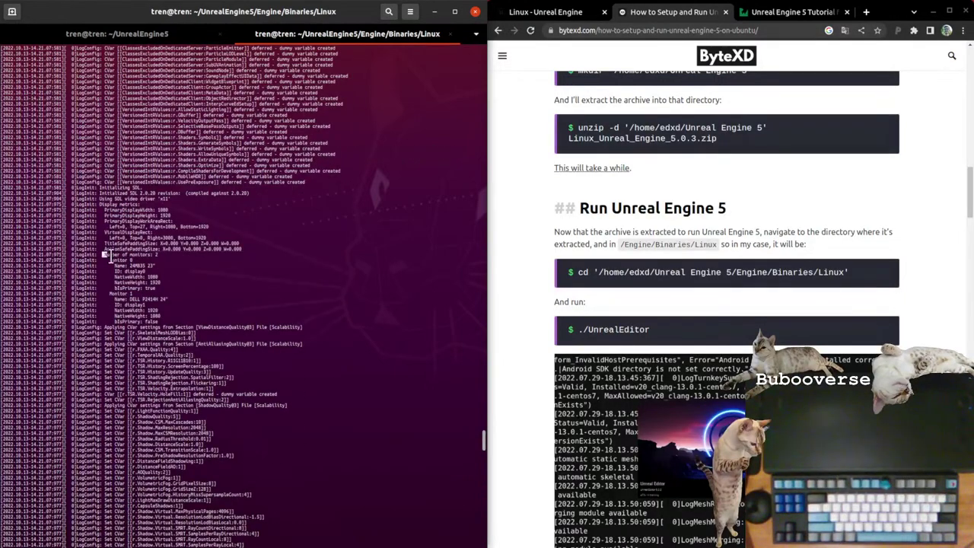
pyautogui.moveTo(107, 254); pyautogui.dragTo(220, 320)
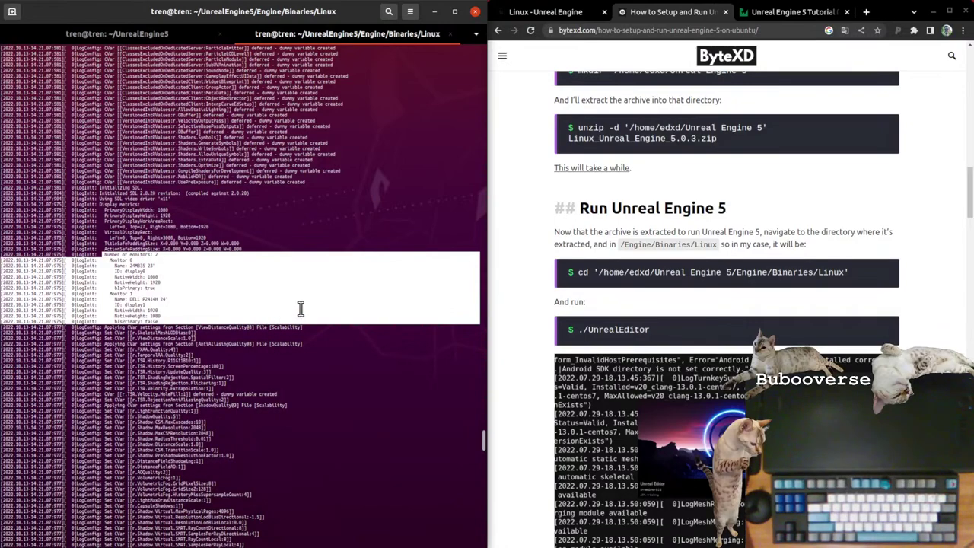
pyautogui.scroll(5, 199, 318)
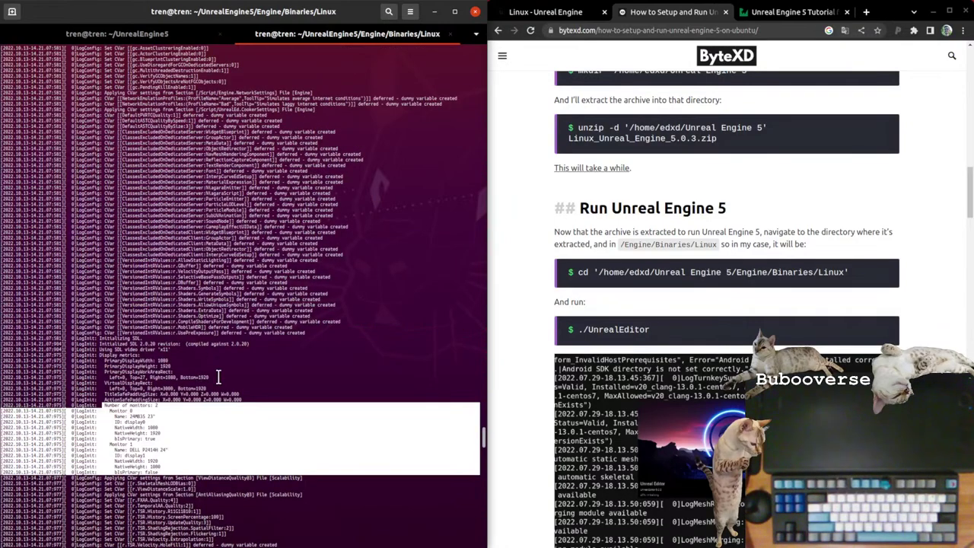
pyautogui.scroll(8, 218, 377)
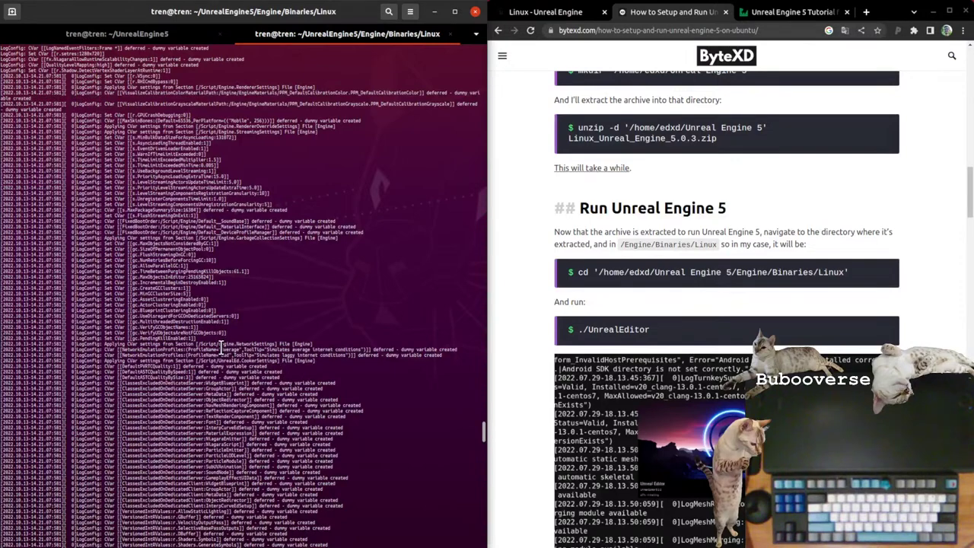
pyautogui.scroll(7, 222, 347)
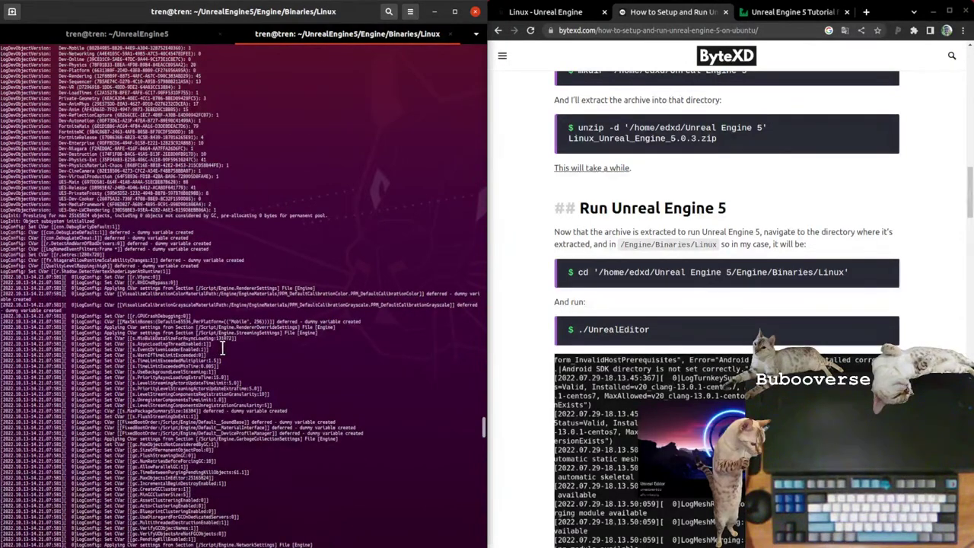
pyautogui.scroll(3, 185, 359)
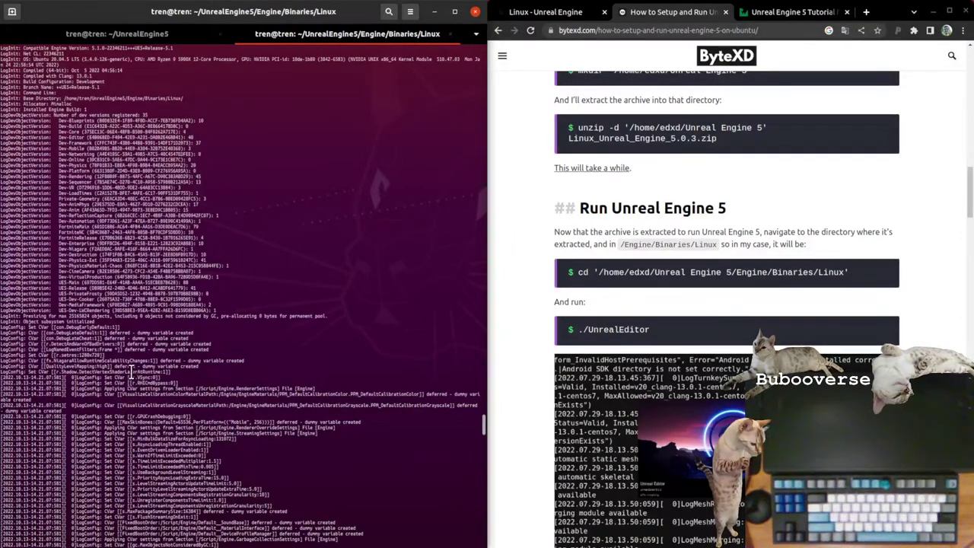
pyautogui.scroll(10, 189, 391)
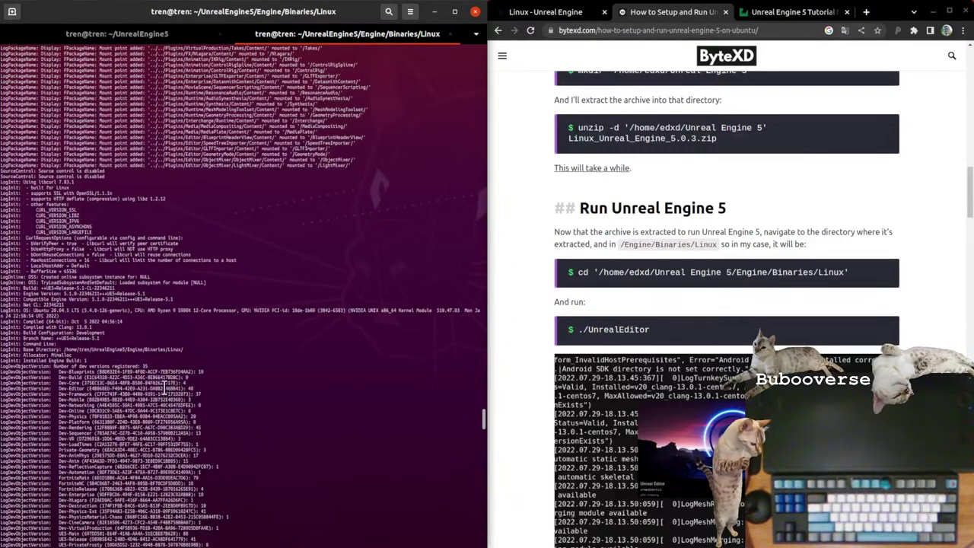
# Step: Select the OS and hardware details line and the driver version 510.47.03
pyautogui.moveTo(13, 310); pyautogui.dragTo(399, 318)
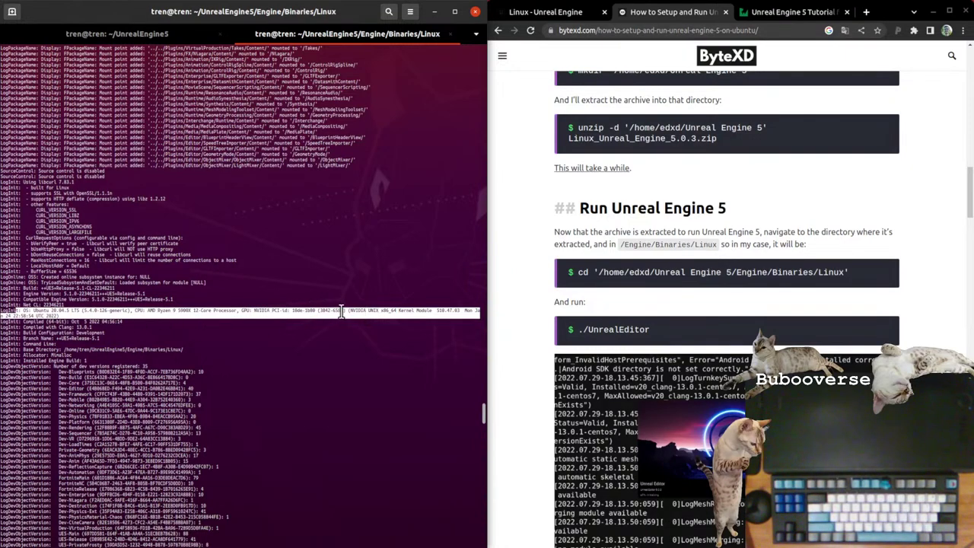
pyautogui.click(403, 315)
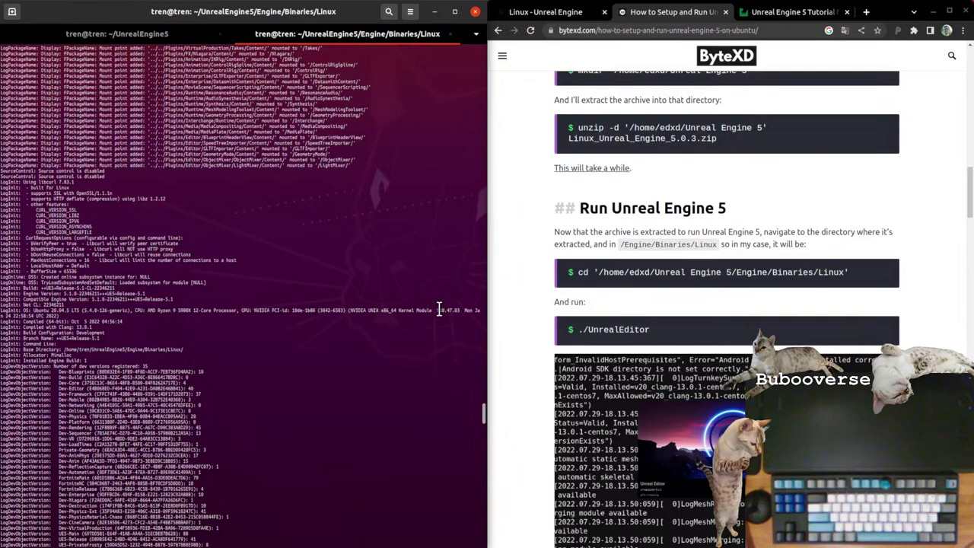
pyautogui.moveTo(437, 310); pyautogui.dragTo(461, 312)
pyautogui.scroll(5, 136, 321)
pyautogui.scroll(5, 136, 321)
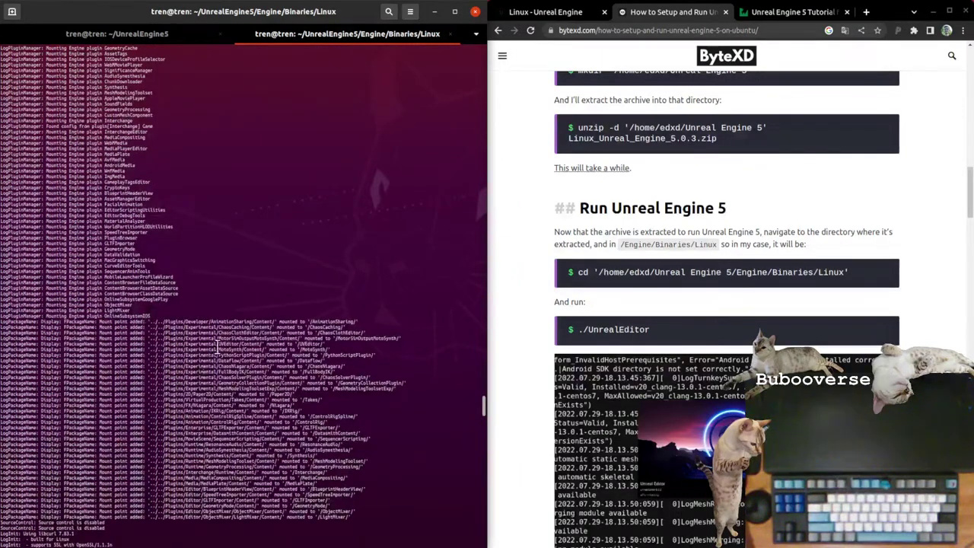
pyautogui.scroll(10, 209, 347)
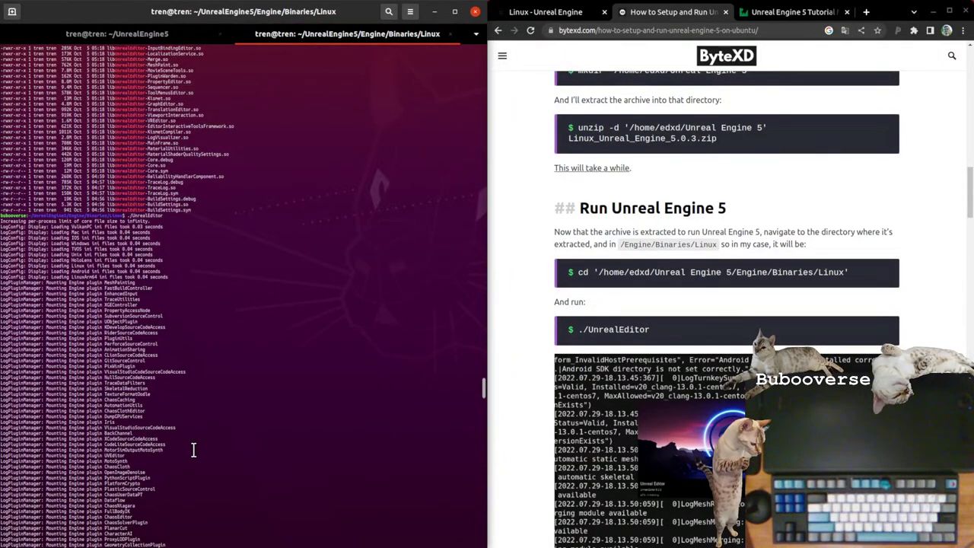
# Step: Jump to the latest output, enlarge the terminal text, and select the Dev-Blueprints version line
pyautogui.press('Return')
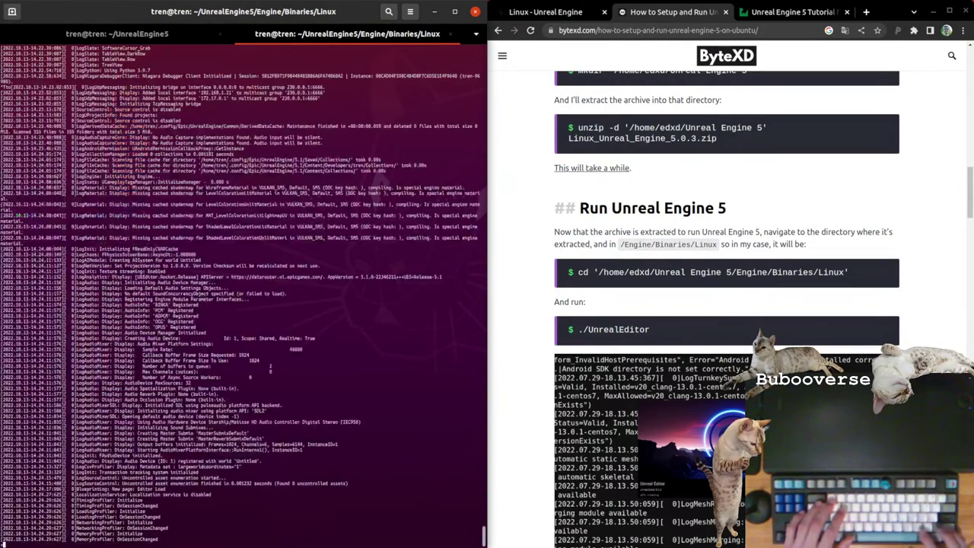
pyautogui.hotkey('ctrl', '+')
pyautogui.hotkey('ctrl', '+')
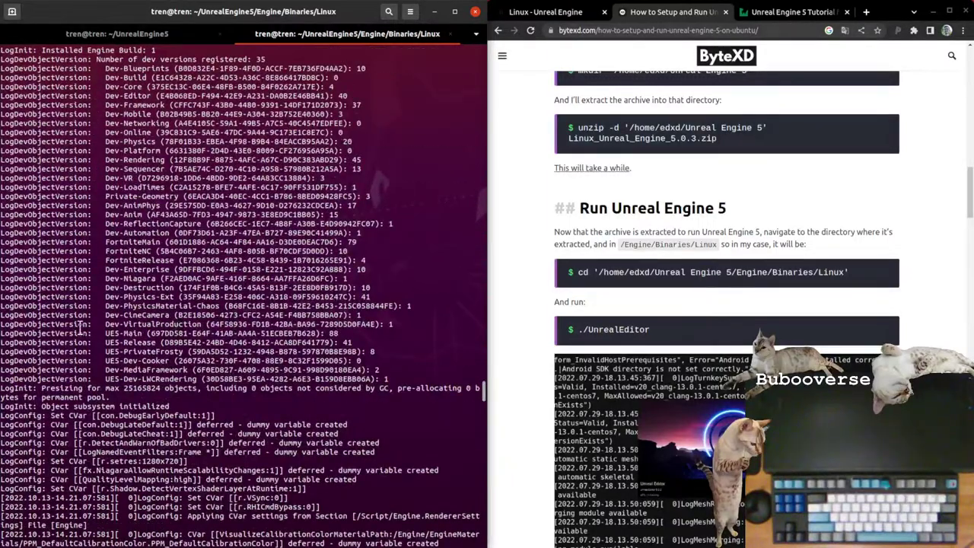
pyautogui.scroll(15, 79, 323)
pyautogui.scroll(10, 91, 326)
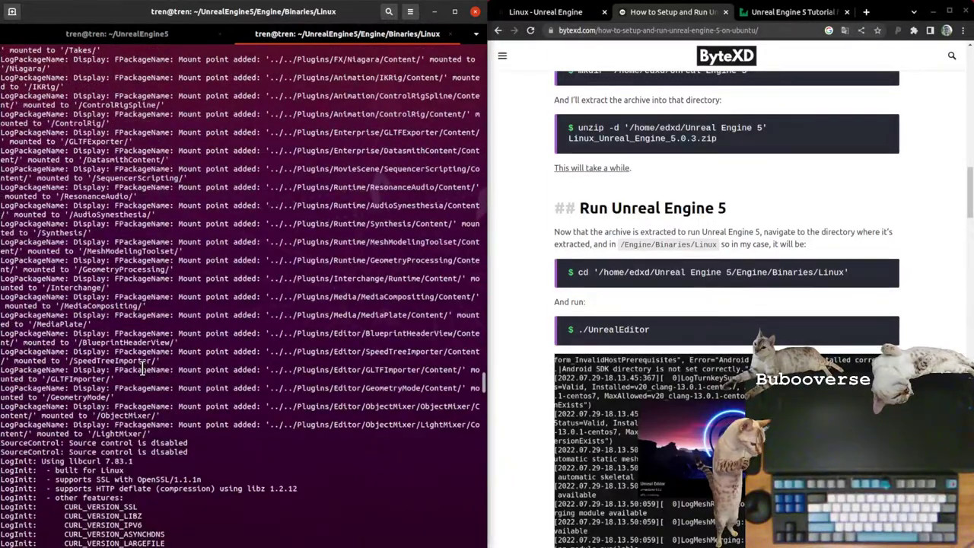
pyautogui.scroll(-18, 143, 367)
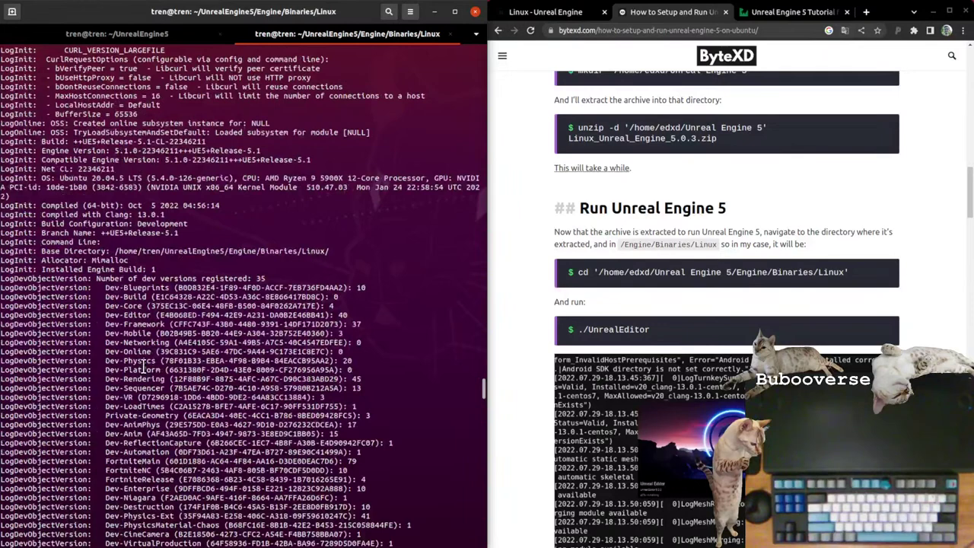
pyautogui.tripleClick(112, 287)
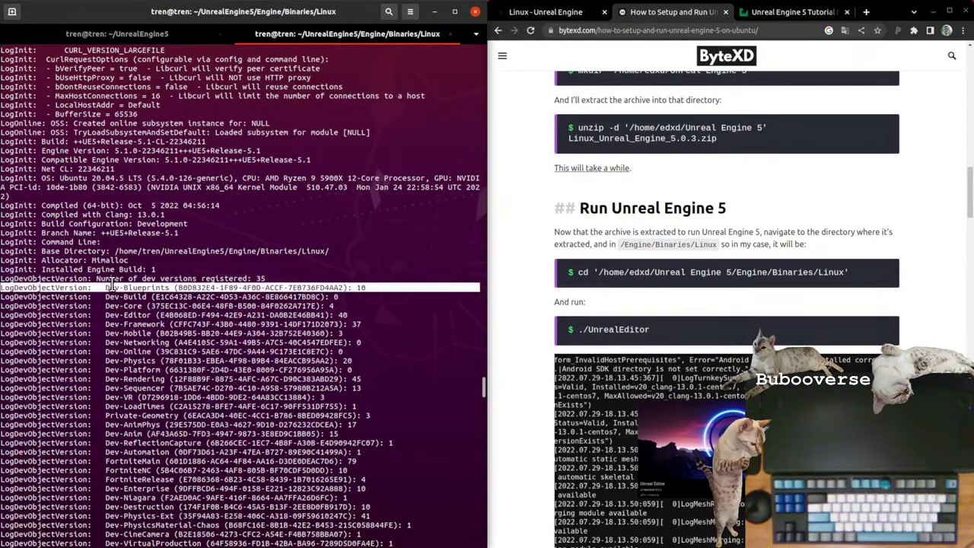
pyautogui.click(137, 336)
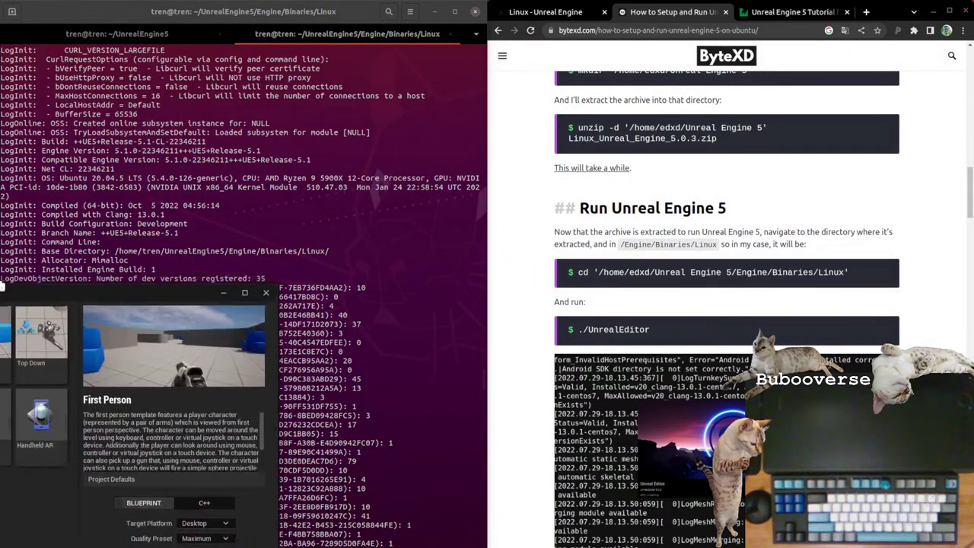
# Step: Bring the Project Browser on screen, then highlight the texture pool and template-category warning log lines
pyautogui.moveTo(3, 227); pyautogui.dragTo(373, 76)
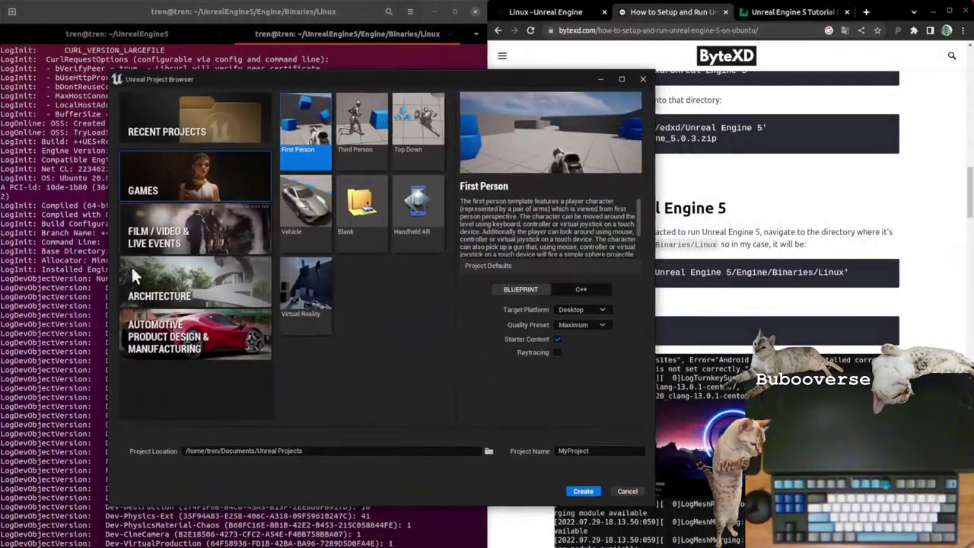
pyautogui.click(91, 337)
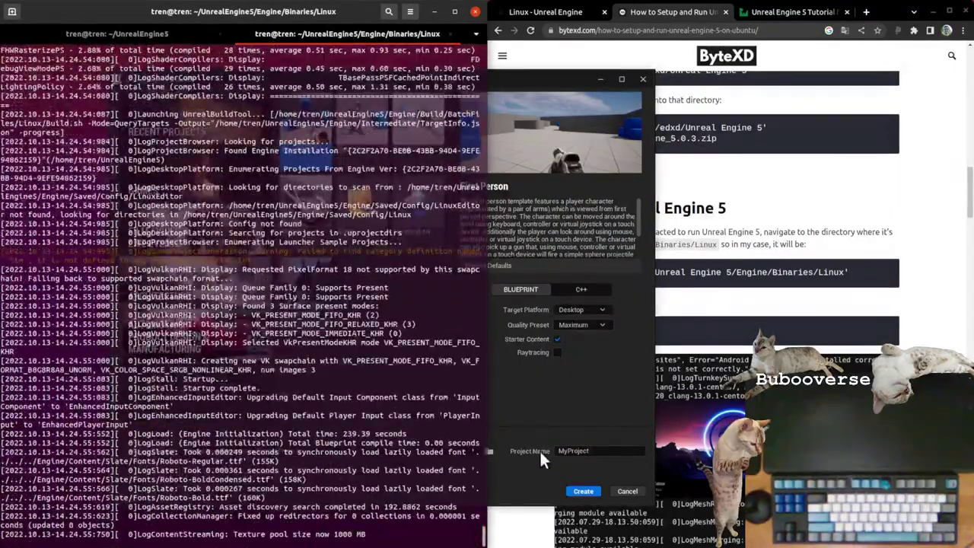
pyautogui.moveTo(233, 534); pyautogui.dragTo(369, 536)
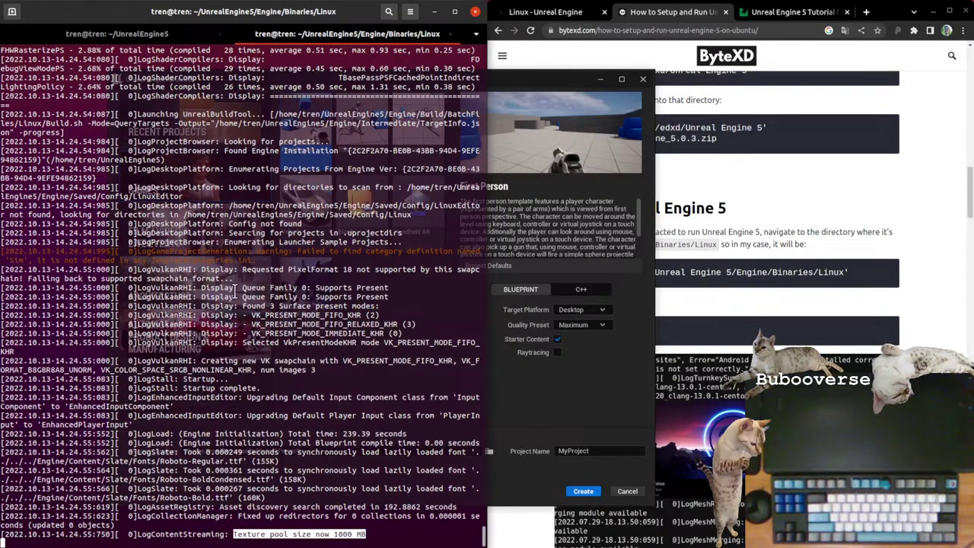
pyautogui.moveTo(114, 251); pyautogui.dragTo(282, 254)
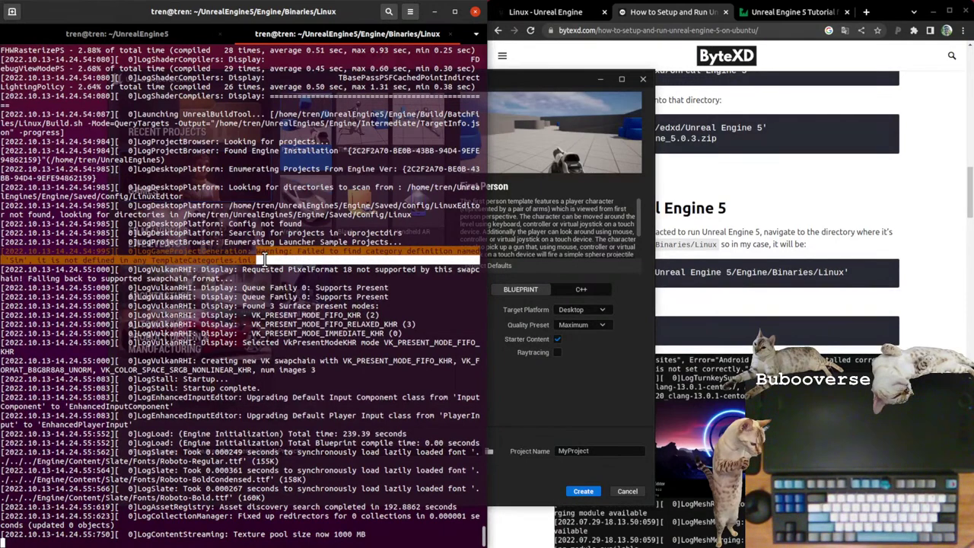
pyautogui.moveTo(264, 260)
pyautogui.mouseDown()
pyautogui.moveTo(201, 262)
pyautogui.moveTo(258, 261)
pyautogui.mouseUp()
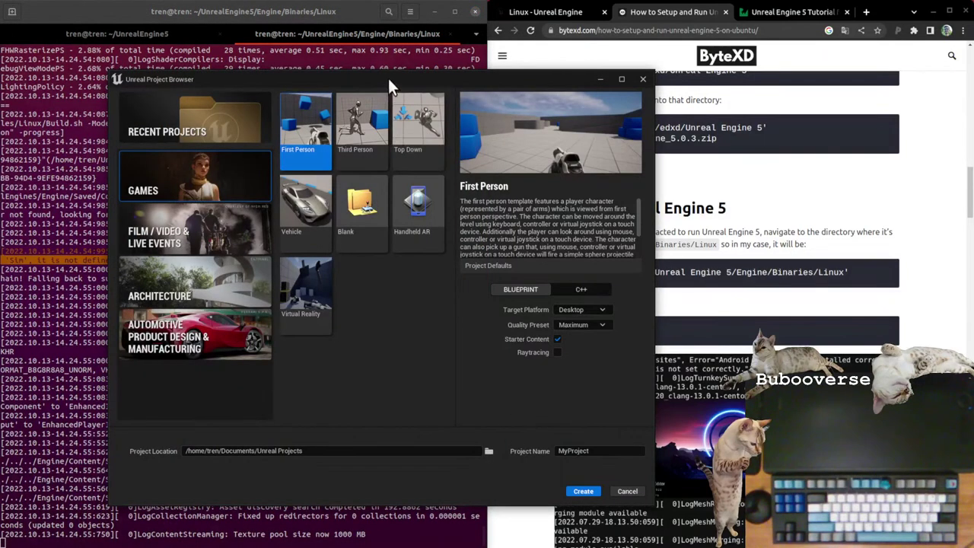
# Step: Shift the Project Browser left and narrow it so templates stack in one column
pyautogui.moveTo(388, 78); pyautogui.dragTo(289, 68)
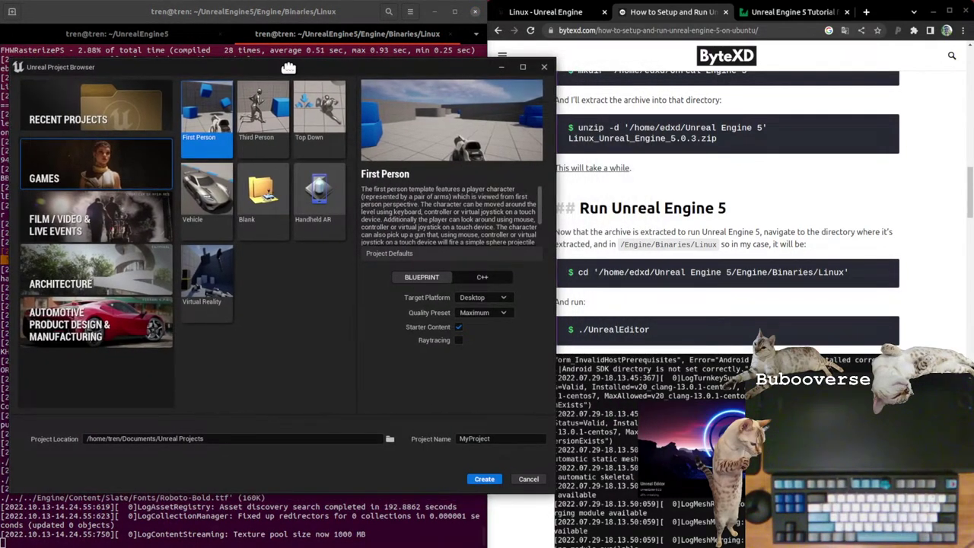
pyautogui.moveTo(557, 284); pyautogui.dragTo(462, 288)
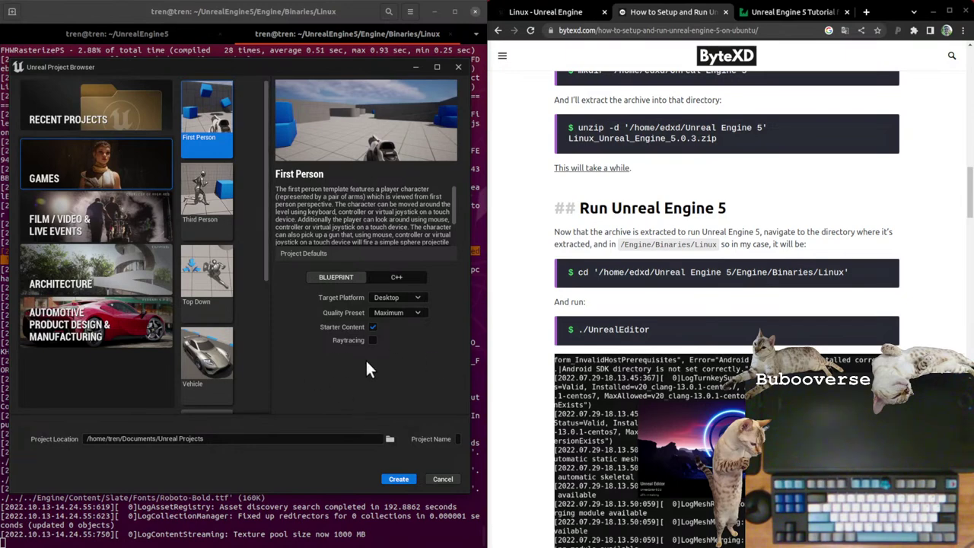
pyautogui.moveTo(266, 235); pyautogui.dragTo(285, 424)
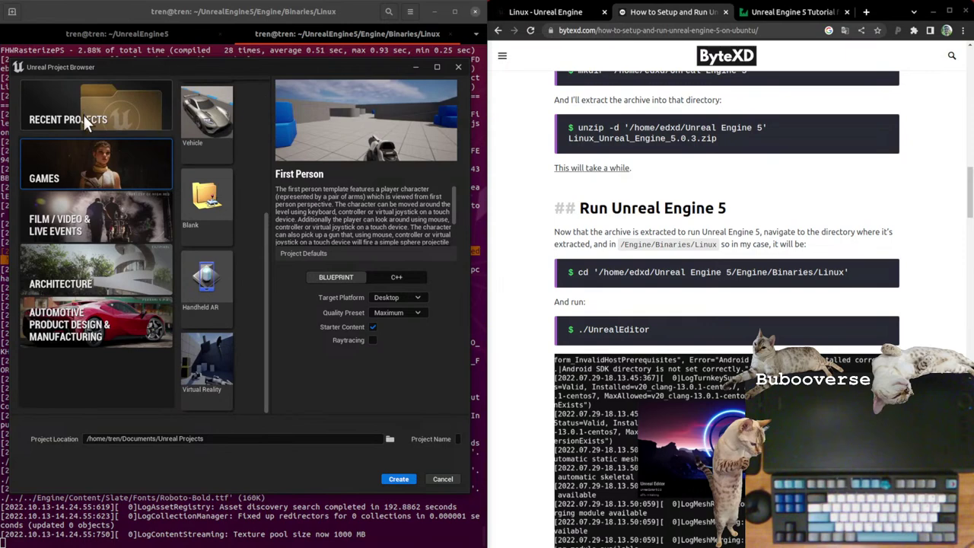
# Step: Preview the Third Person, Top Down, Vehicle, Blank, Handheld AR and Virtual Reality templates, then Film / Video & Live Events
pyautogui.click(84, 225)
pyautogui.click(99, 182)
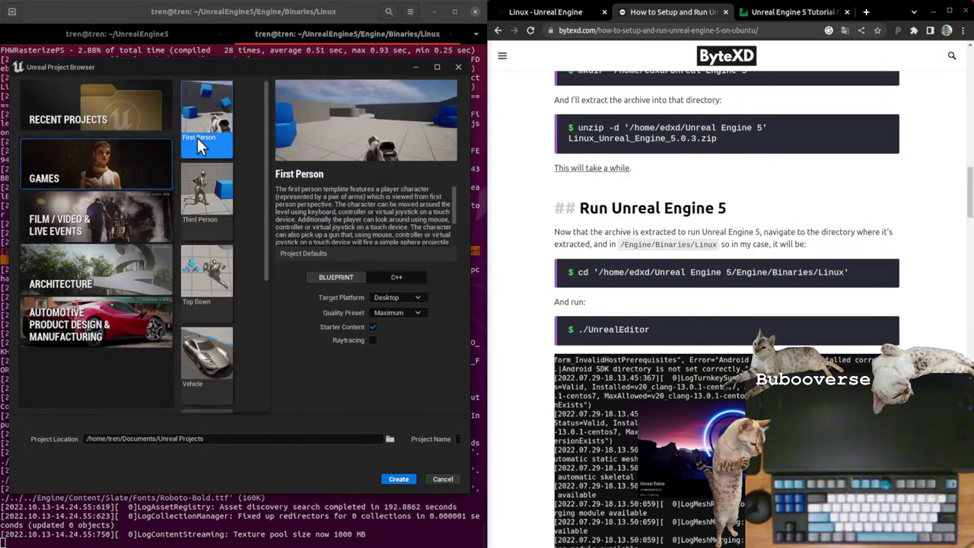
pyautogui.click(203, 205)
pyautogui.click(208, 282)
pyautogui.click(219, 362)
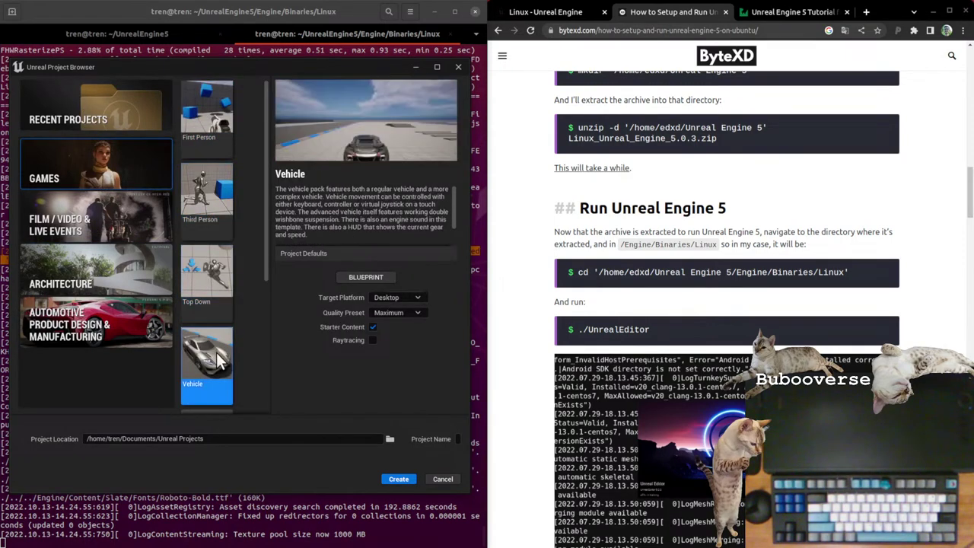
pyautogui.scroll(-2, 205, 342)
pyautogui.click(210, 312)
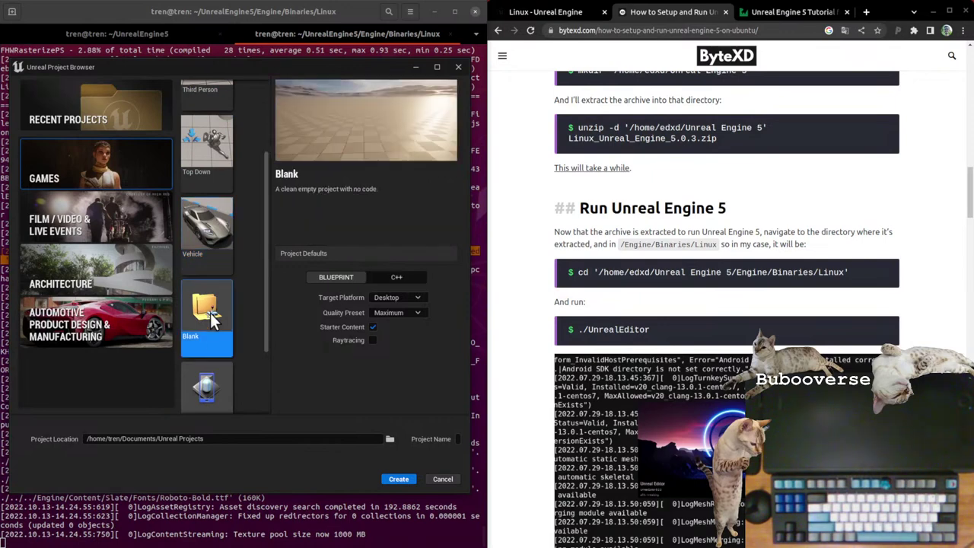
pyautogui.click(207, 387)
pyautogui.scroll(-2, 233, 296)
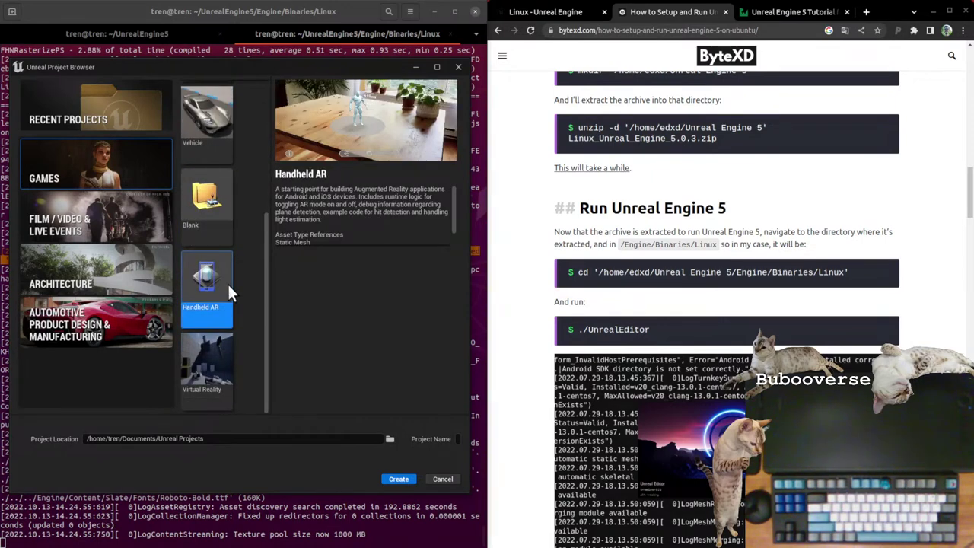
pyautogui.click(216, 365)
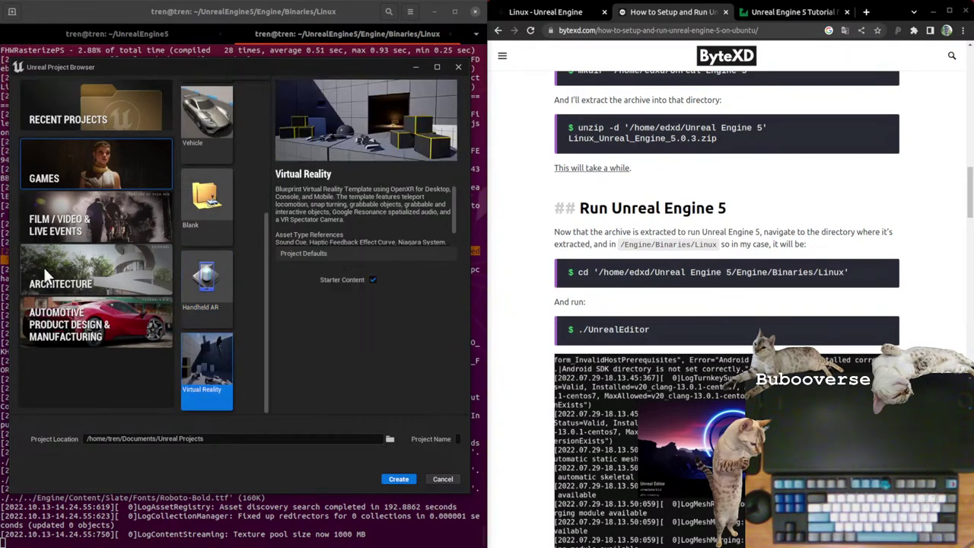
pyautogui.click(89, 207)
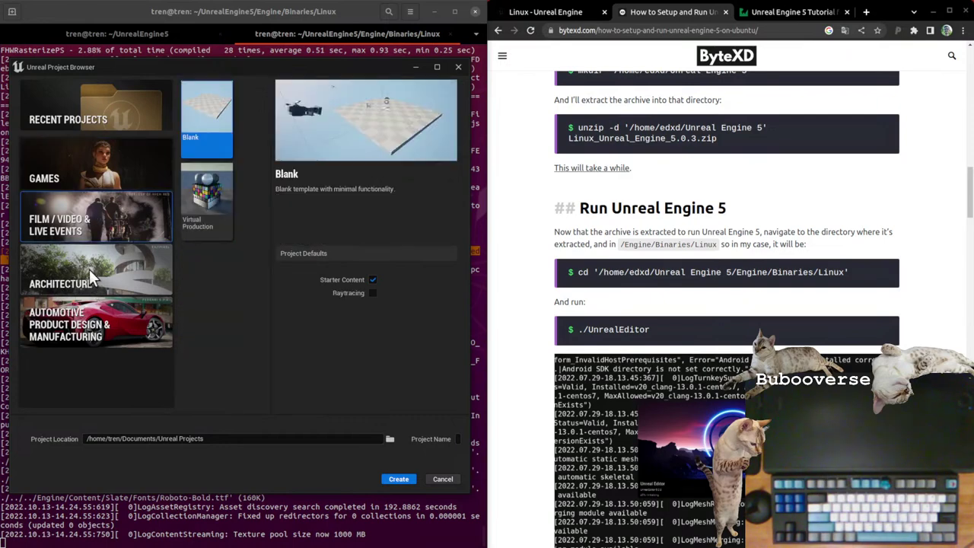
# Step: Preview the Virtual Production template's description in Film / Video & Live Events
pyautogui.click(222, 177)
pyautogui.click(215, 119)
pyautogui.click(217, 175)
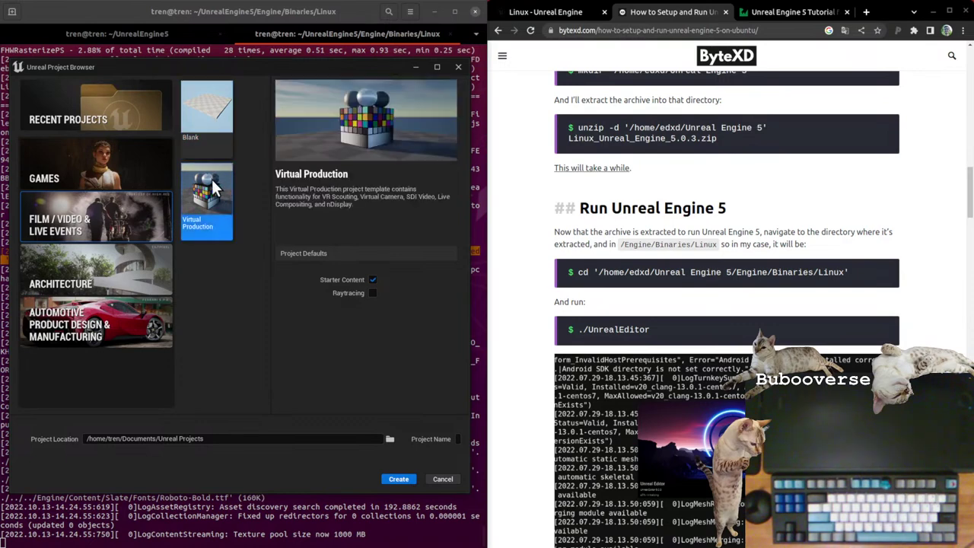
# Step: Browse the Archvis, Design Configurator, Collab Viewer and Handheld AR architecture templates, then Automotive
pyautogui.click(119, 263)
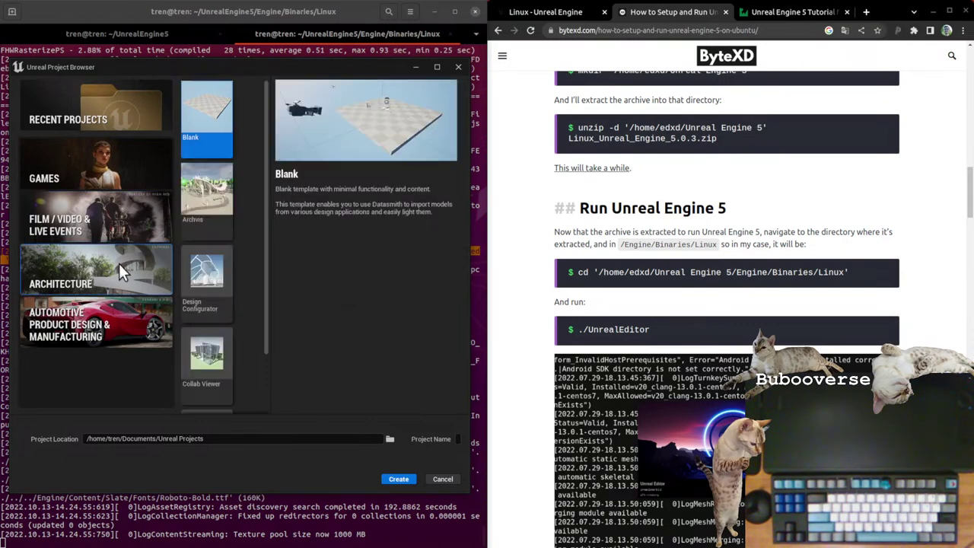
pyautogui.click(201, 217)
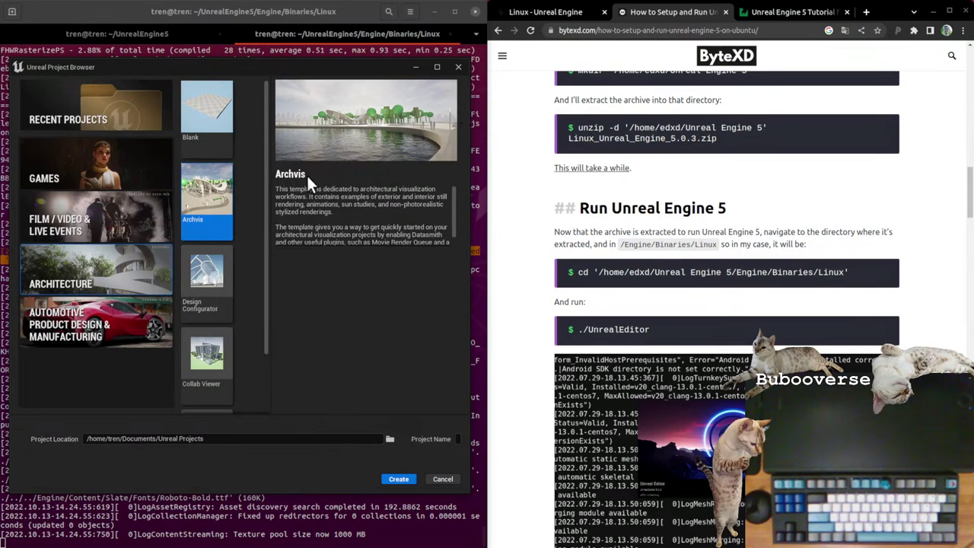
pyautogui.scroll(-2, 240, 244)
pyautogui.click(214, 200)
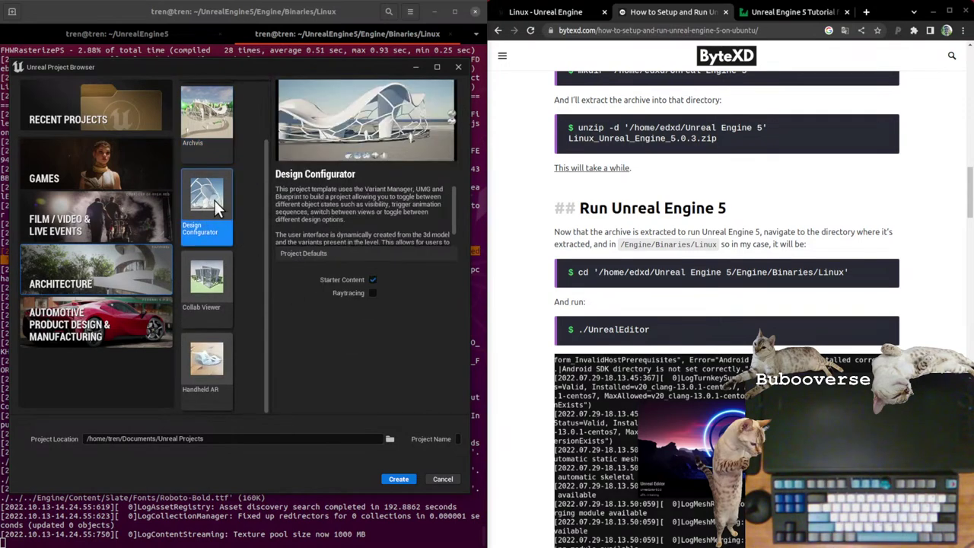
pyautogui.click(204, 291)
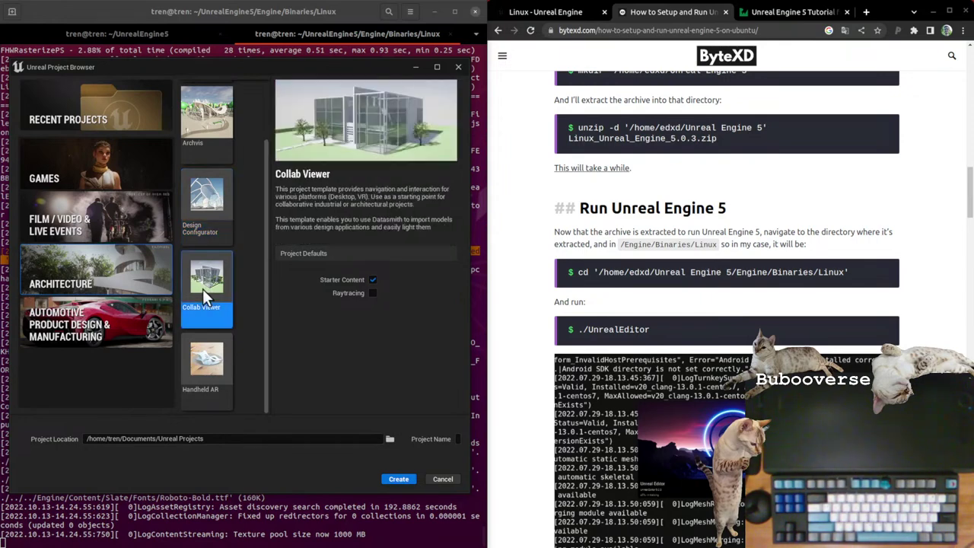
pyautogui.click(204, 358)
pyautogui.scroll(-2, 338, 209)
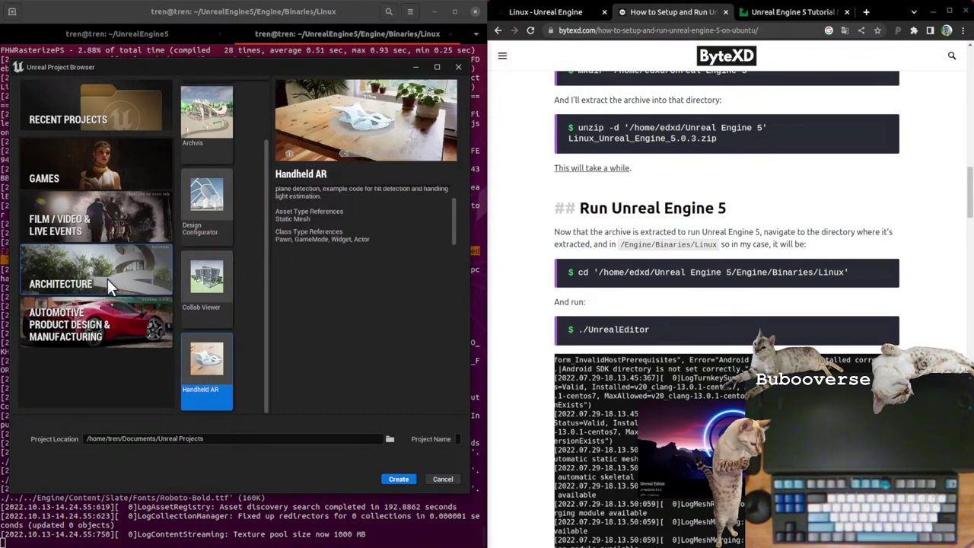
pyautogui.click(108, 322)
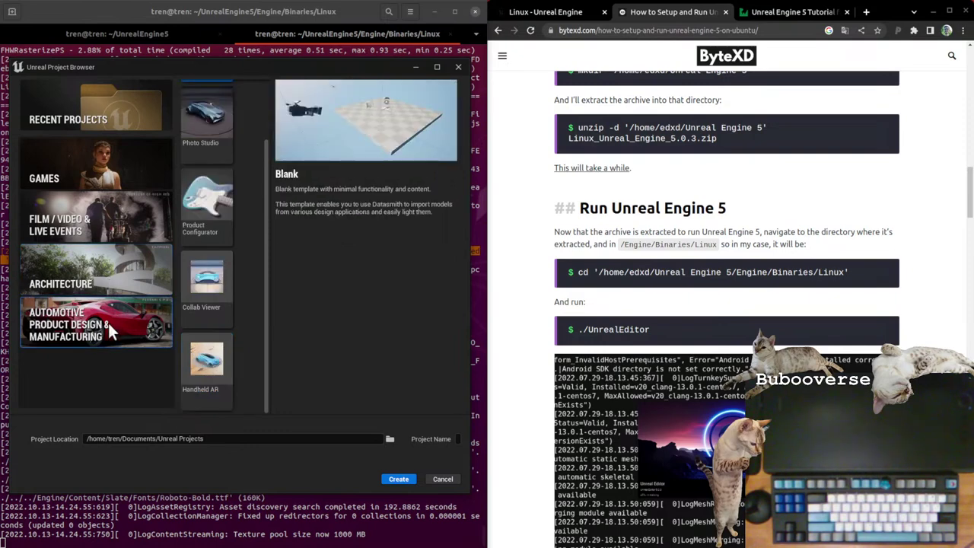
pyautogui.click(120, 198)
# Step: Re-read the Virtual Reality game template's description, then confirm Recent Projects lists no projects
pyautogui.click(119, 177)
pyautogui.scroll(-2, 400, 217)
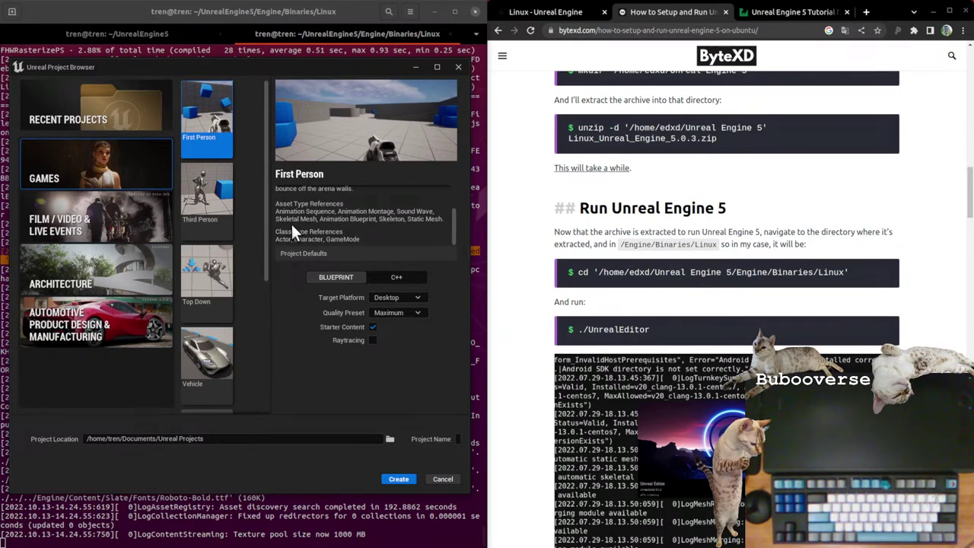
pyautogui.scroll(-3, 218, 388)
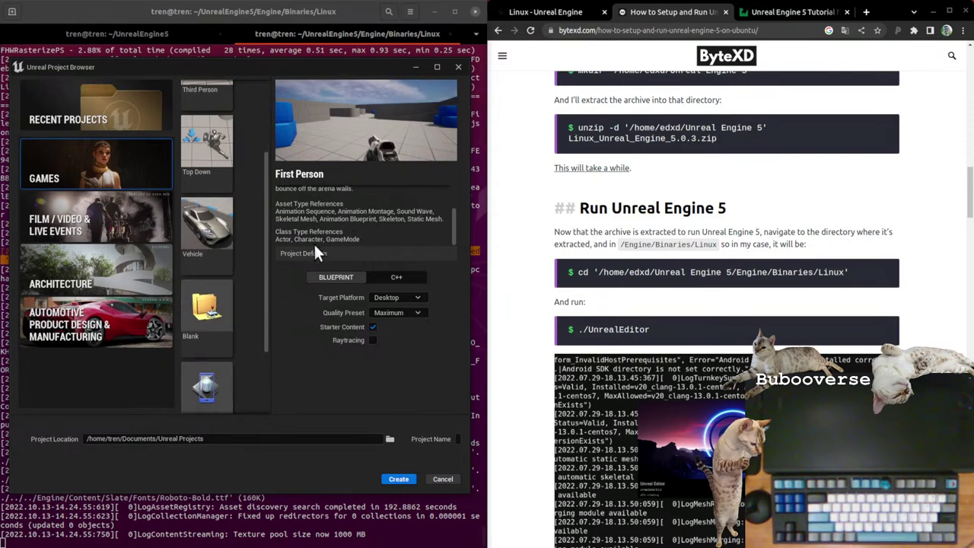
pyautogui.scroll(-2, 217, 304)
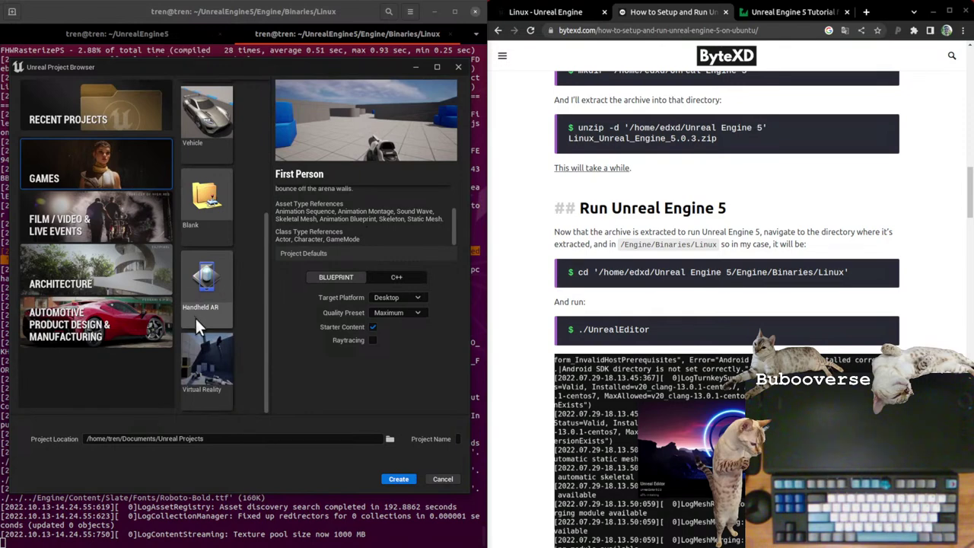
pyautogui.click(205, 363)
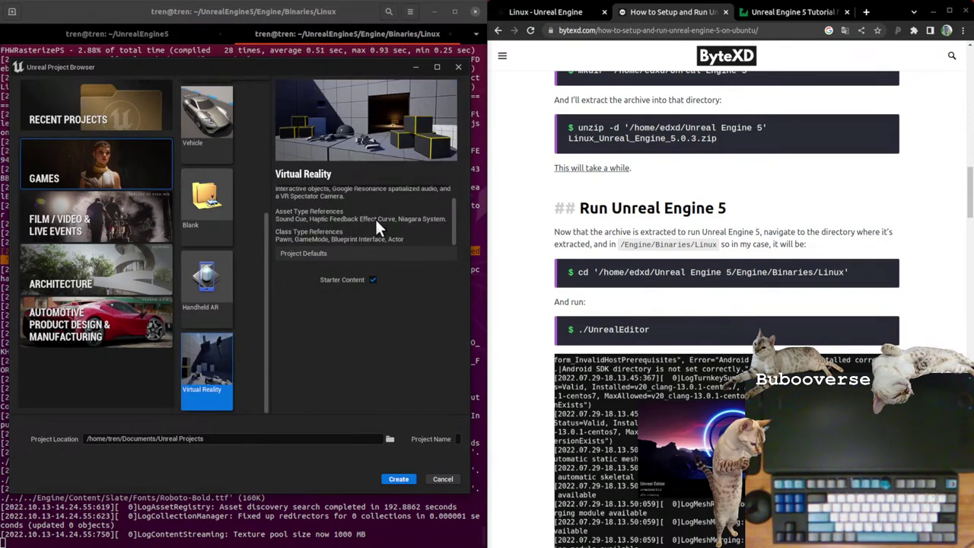
pyautogui.scroll(2, 411, 229)
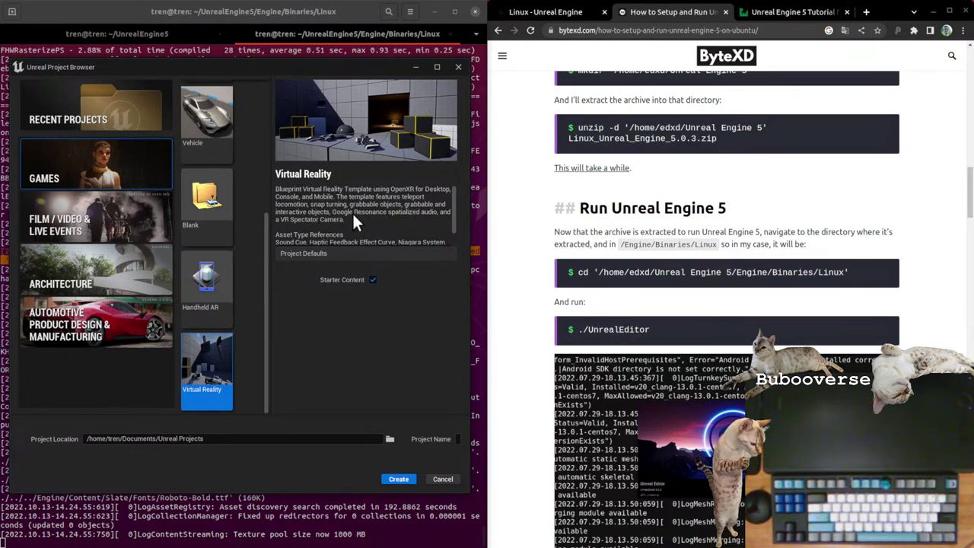
pyautogui.scroll(-1, 352, 211)
pyautogui.scroll(1, 356, 214)
pyautogui.click(108, 112)
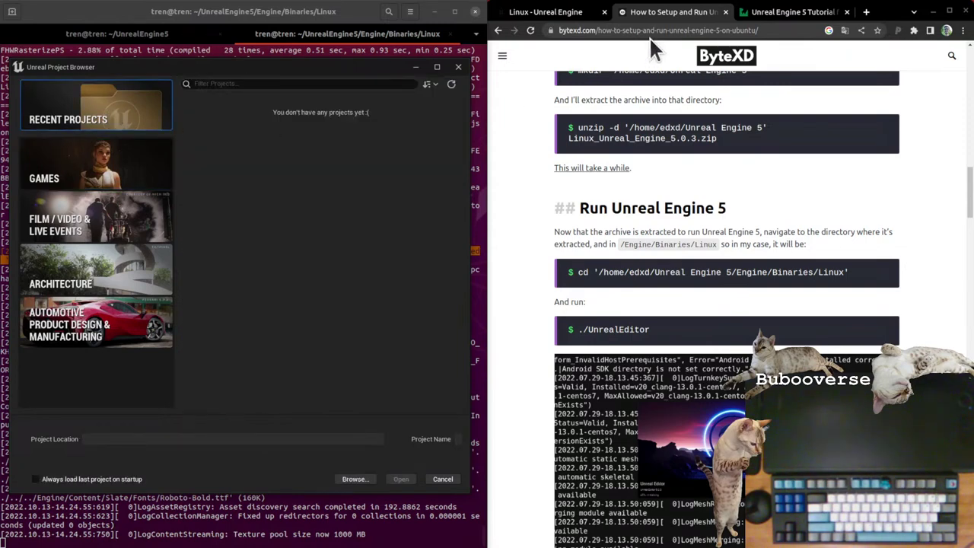
# Step: Close the ByteXD setup guide tab and scroll the tutorial to its Installing Unreal Engine 5 section
pyautogui.click(742, 17)
pyautogui.click(725, 12)
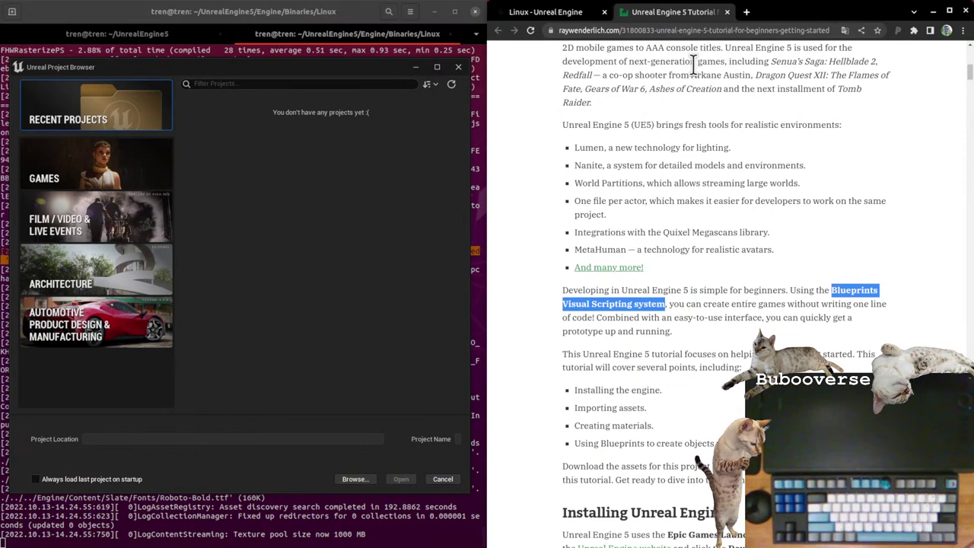
pyautogui.click(707, 126)
pyautogui.scroll(5, 707, 154)
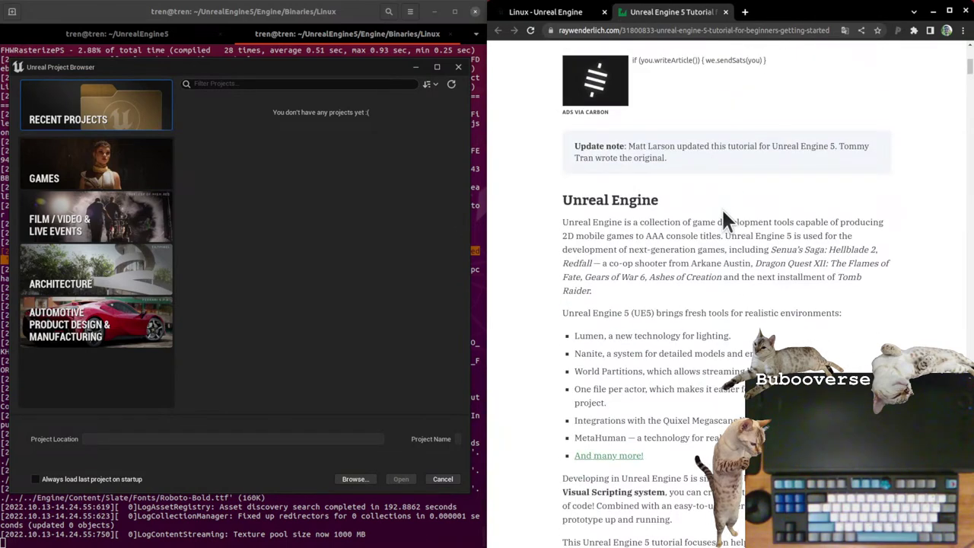
pyautogui.scroll(-3, 731, 236)
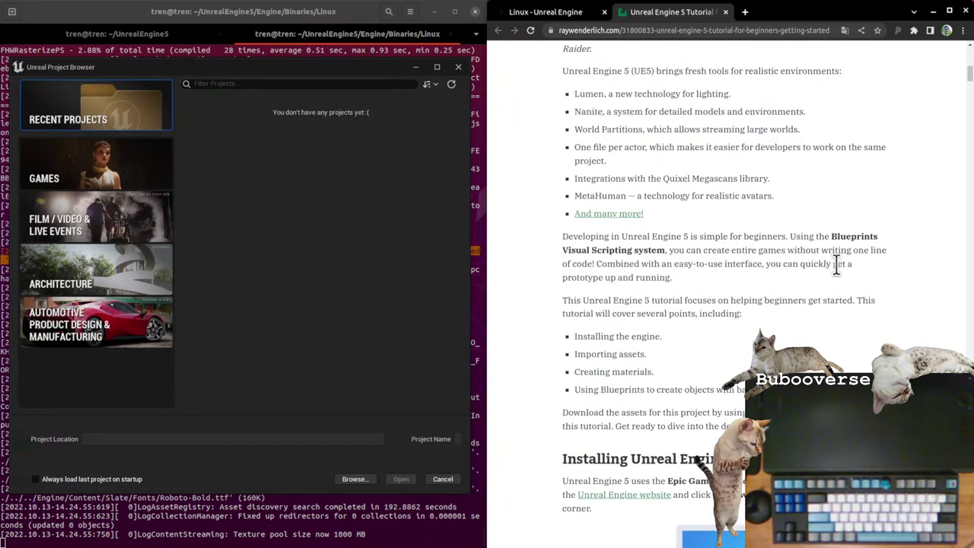
pyautogui.scroll(-2, 787, 244)
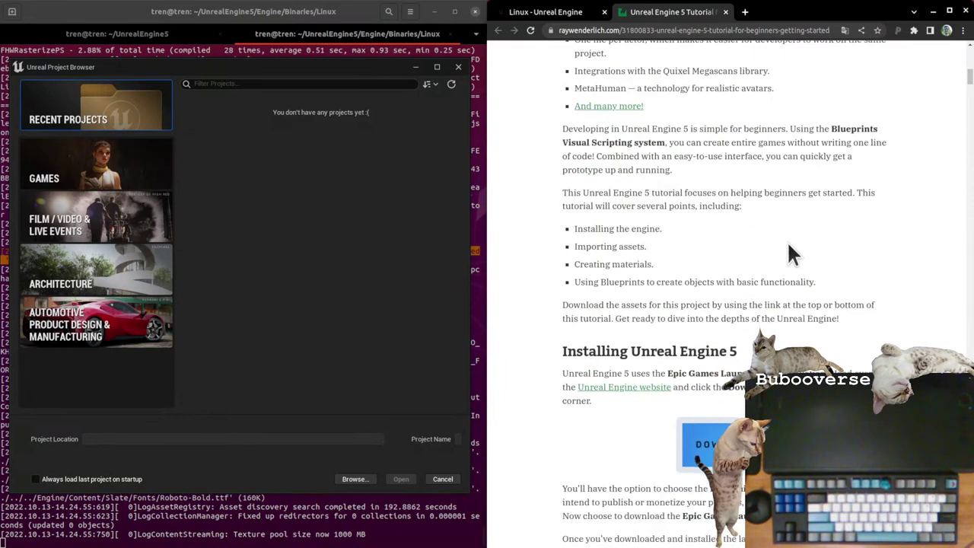
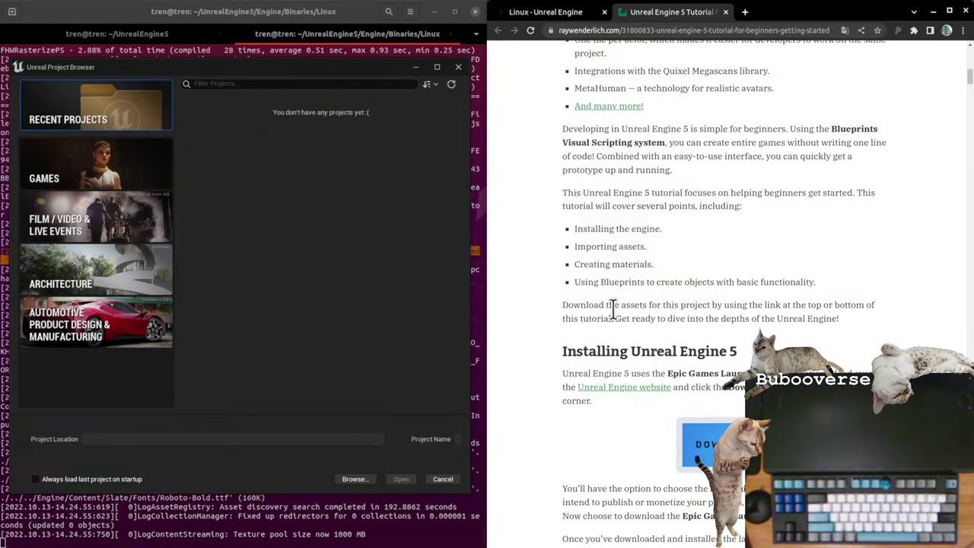
# Step: Choose the Blank template from the Games project category, as the tutorial advises
pyautogui.scroll(-4, 638, 343)
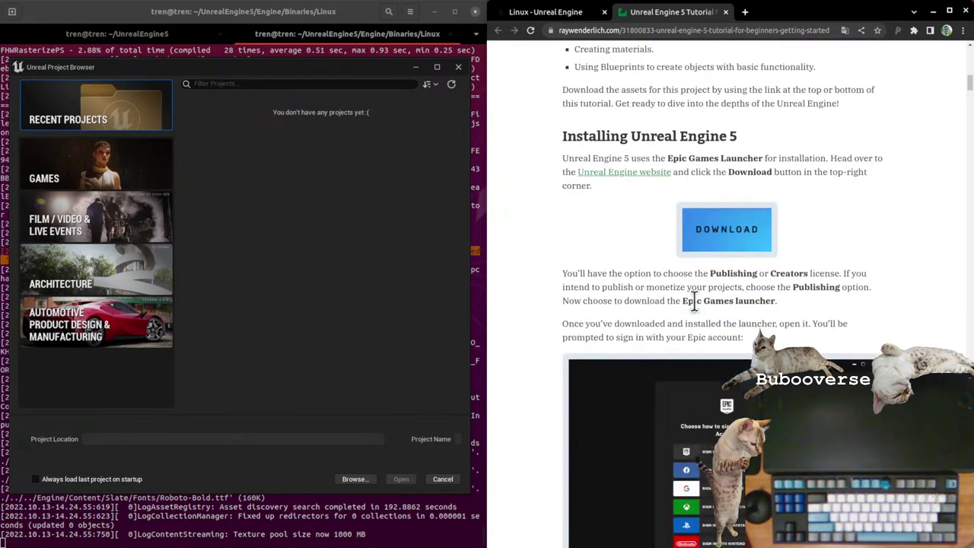
pyautogui.scroll(-5, 685, 305)
pyautogui.scroll(-3, 664, 334)
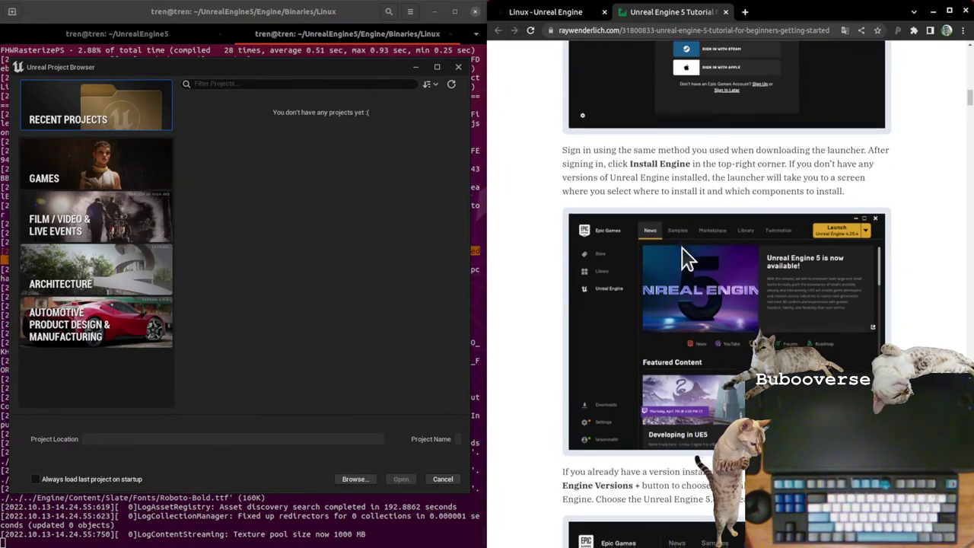
pyautogui.scroll(-3, 689, 253)
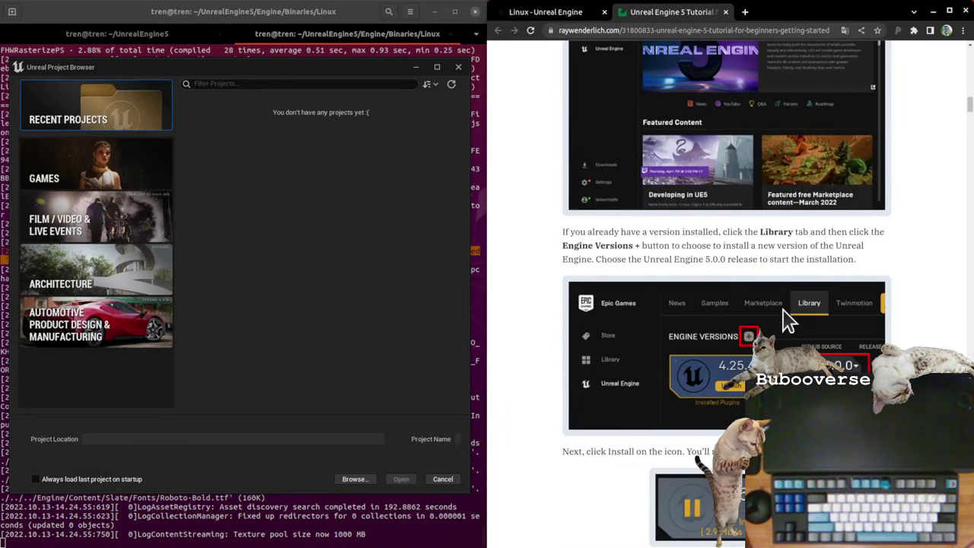
pyautogui.scroll(-2, 787, 320)
pyautogui.scroll(-3, 690, 307)
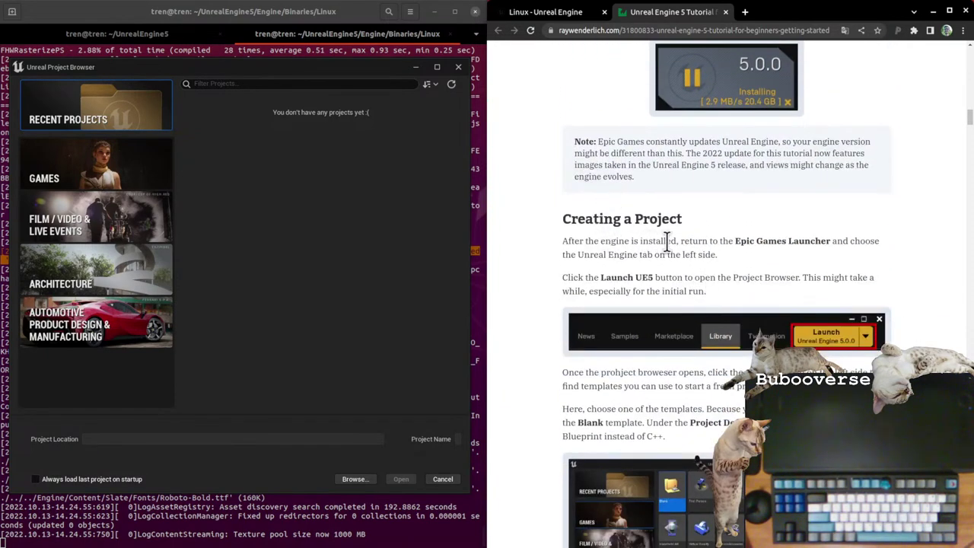
pyautogui.scroll(-2, 819, 293)
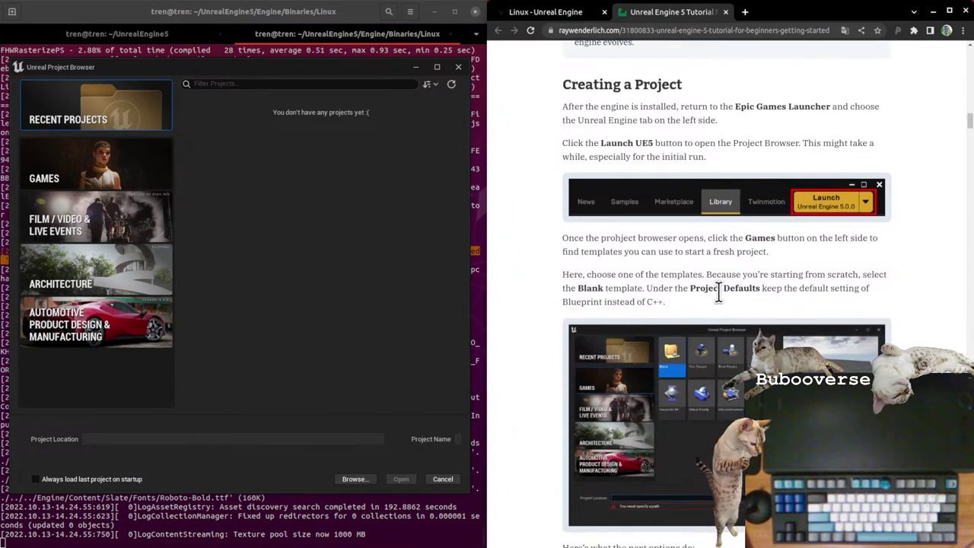
pyautogui.scroll(-3, 642, 355)
pyautogui.scroll(1, 702, 367)
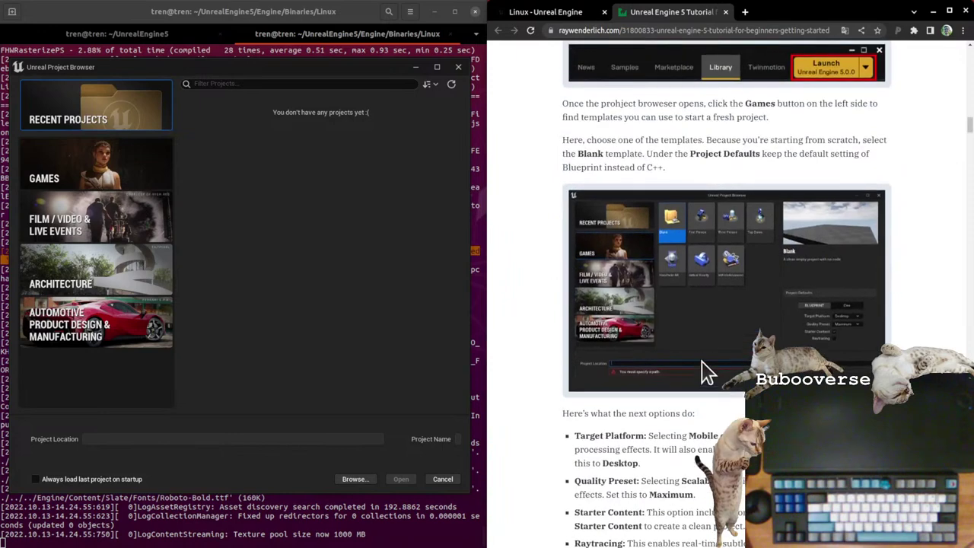
pyautogui.moveTo(705, 140); pyautogui.dragTo(647, 155)
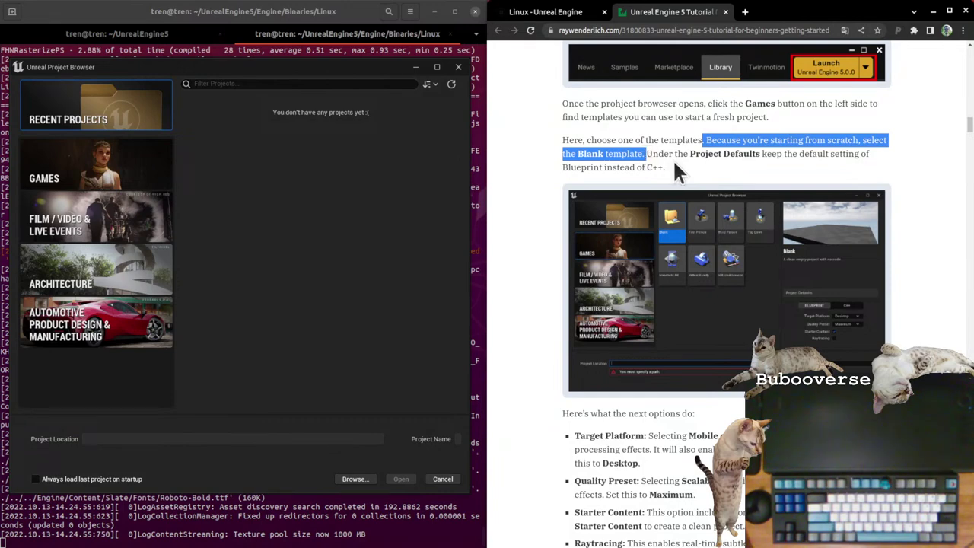
pyautogui.click(106, 163)
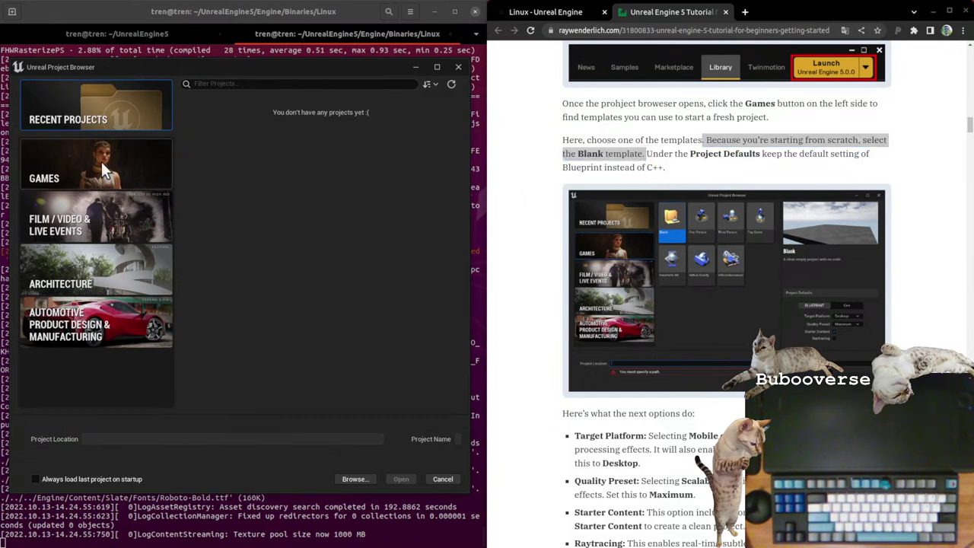
pyautogui.scroll(-2, 213, 182)
pyautogui.click(221, 327)
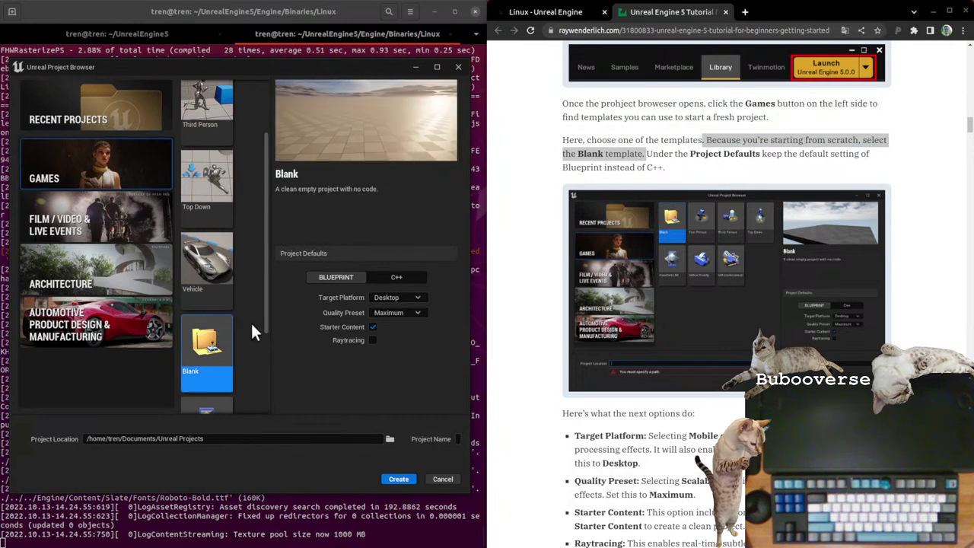
# Step: Keep the project as Blueprint with Desktop as the target platform
pyautogui.scroll(-4, 699, 293)
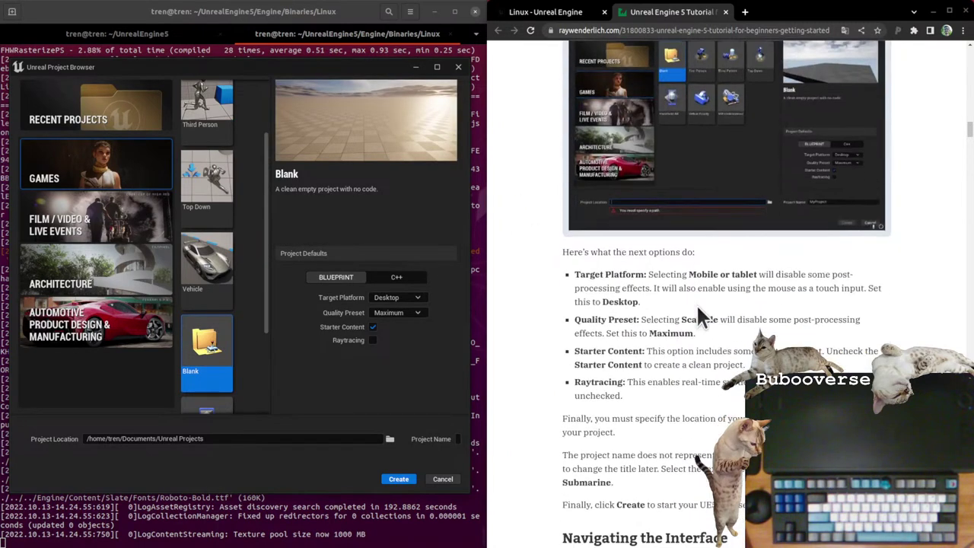
pyautogui.scroll(5, 697, 309)
pyautogui.moveTo(646, 180); pyautogui.dragTo(825, 181)
pyautogui.click(635, 191)
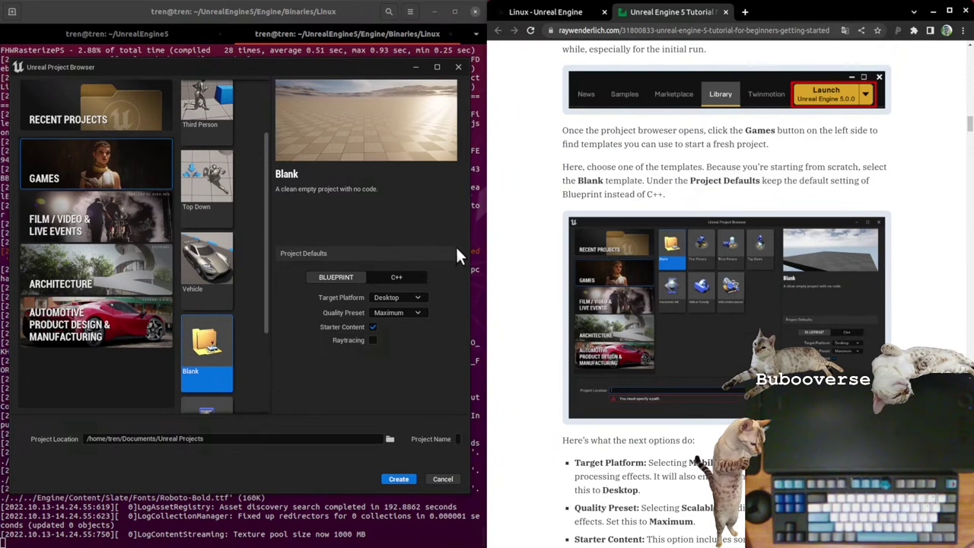
pyautogui.click(384, 276)
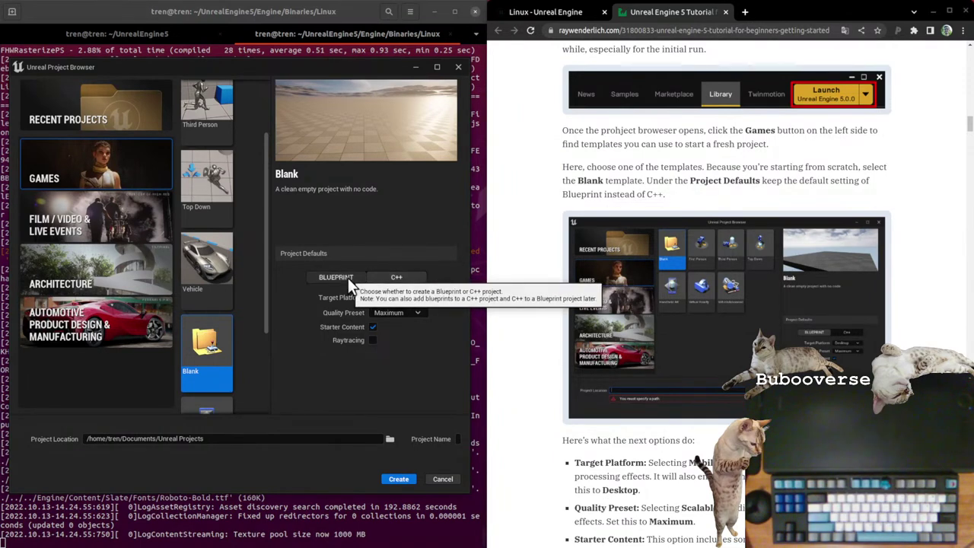
pyautogui.click(355, 278)
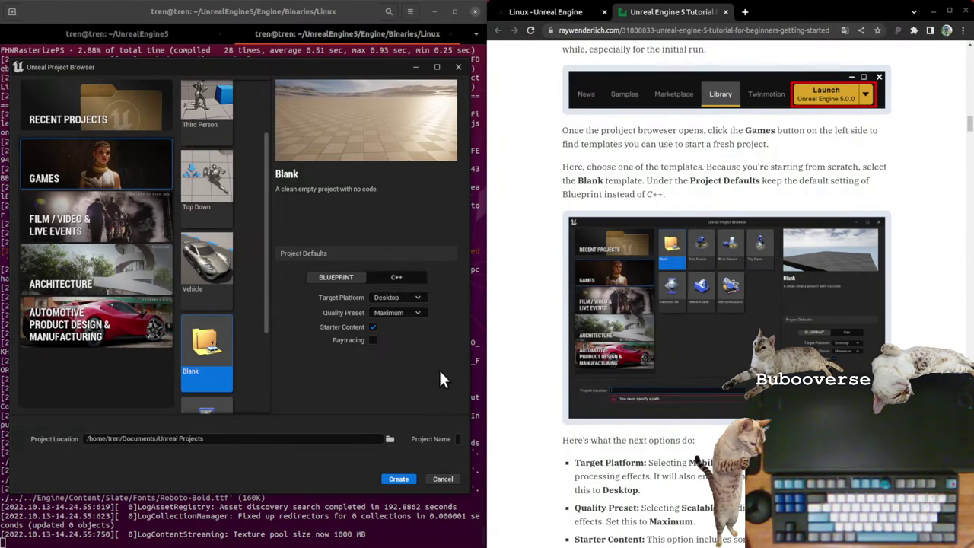
pyautogui.click(375, 276)
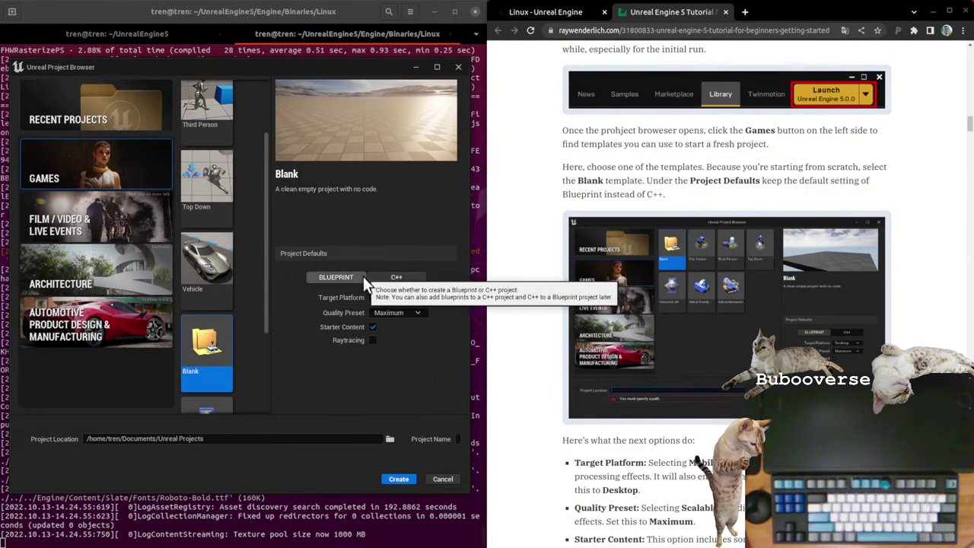
pyautogui.click(363, 276)
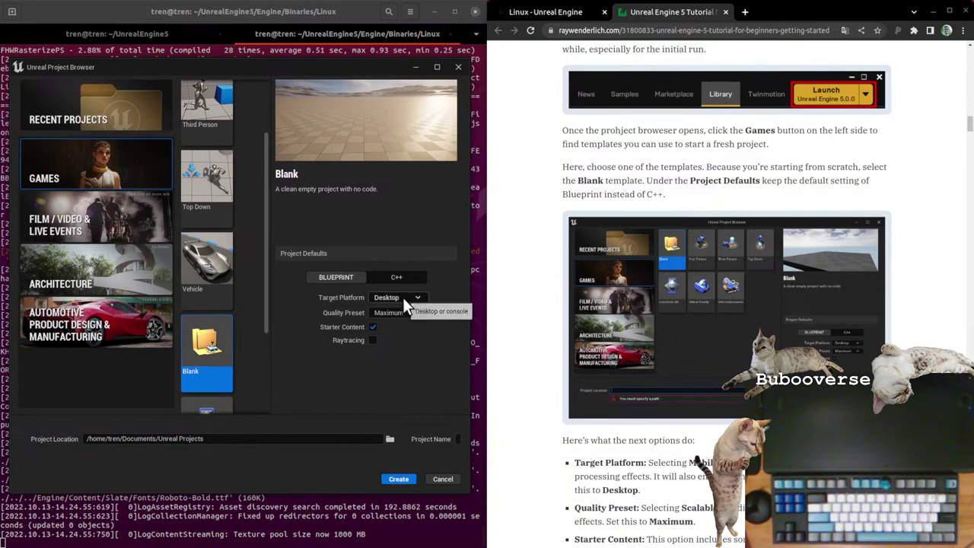
pyautogui.click(405, 297)
pyautogui.click(407, 375)
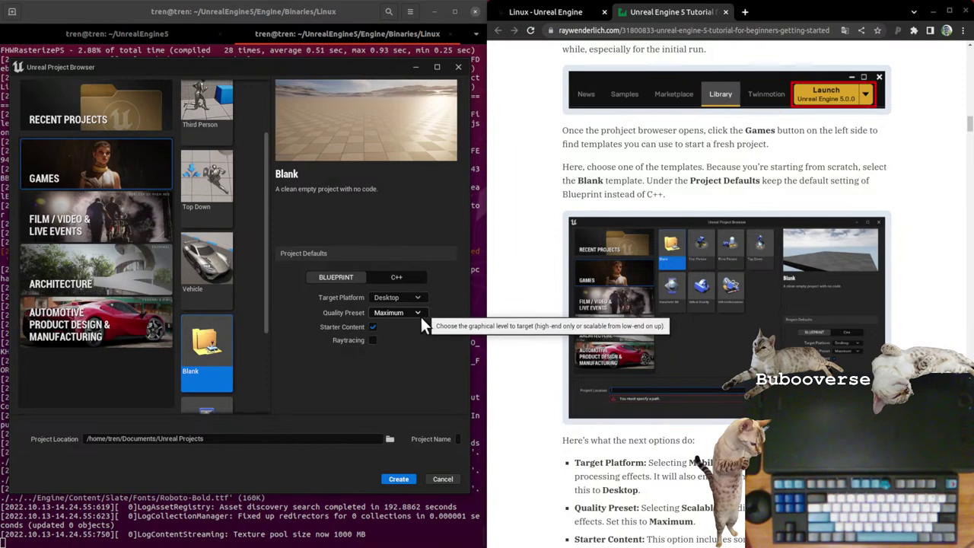
# Step: Keep the Maximum quality preset and uncheck Starter Content
pyautogui.scroll(-4, 685, 296)
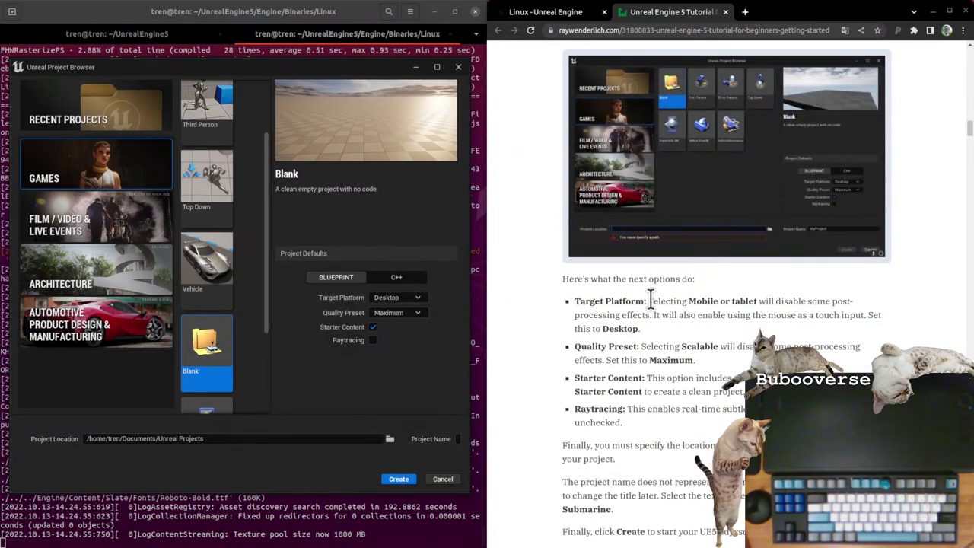
pyautogui.moveTo(648, 302); pyautogui.dragTo(768, 316)
pyautogui.click(761, 317)
pyautogui.moveTo(673, 318); pyautogui.dragTo(865, 317)
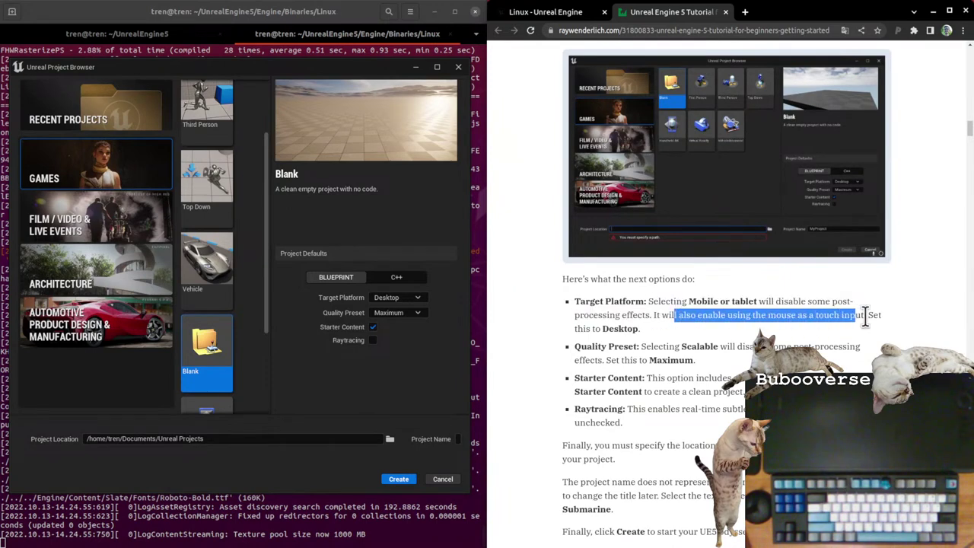
pyautogui.click(693, 324)
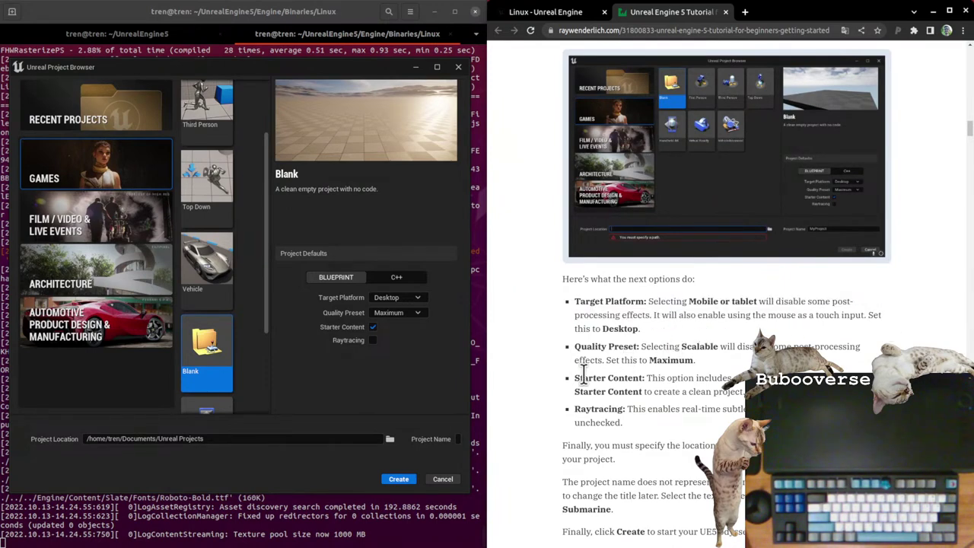
pyautogui.moveTo(636, 346); pyautogui.dragTo(695, 361)
pyautogui.click(694, 378)
pyautogui.moveTo(624, 378); pyautogui.dragTo(743, 391)
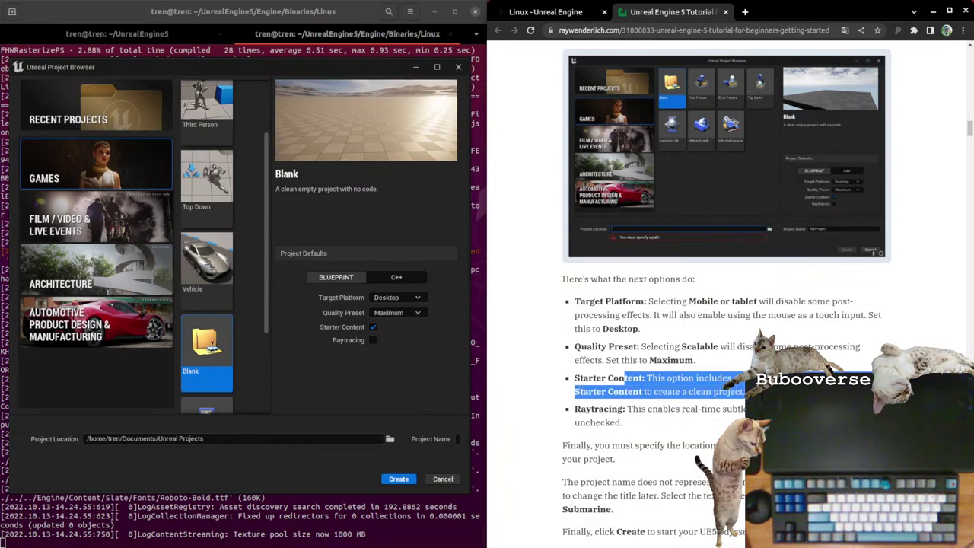
pyautogui.click(581, 391)
pyautogui.click(373, 326)
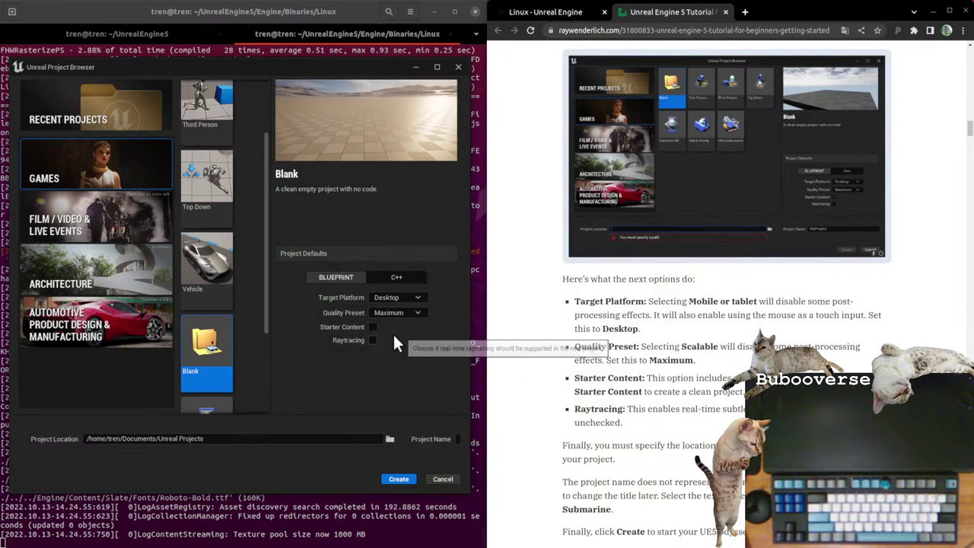
# Step: Review the tutorial's clean-project and Raytracing notes, leaving Raytracing off
pyautogui.moveTo(584, 391); pyautogui.dragTo(744, 391)
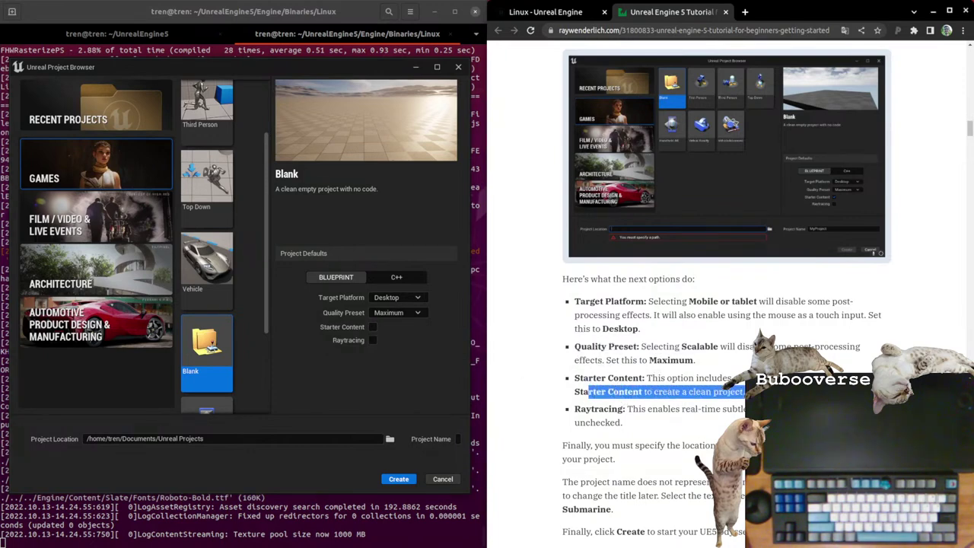
pyautogui.click(744, 392)
pyautogui.moveTo(626, 409)
pyautogui.mouseDown()
pyautogui.moveTo(727, 410)
pyautogui.moveTo(623, 423)
pyautogui.mouseUp()
pyautogui.click(674, 409)
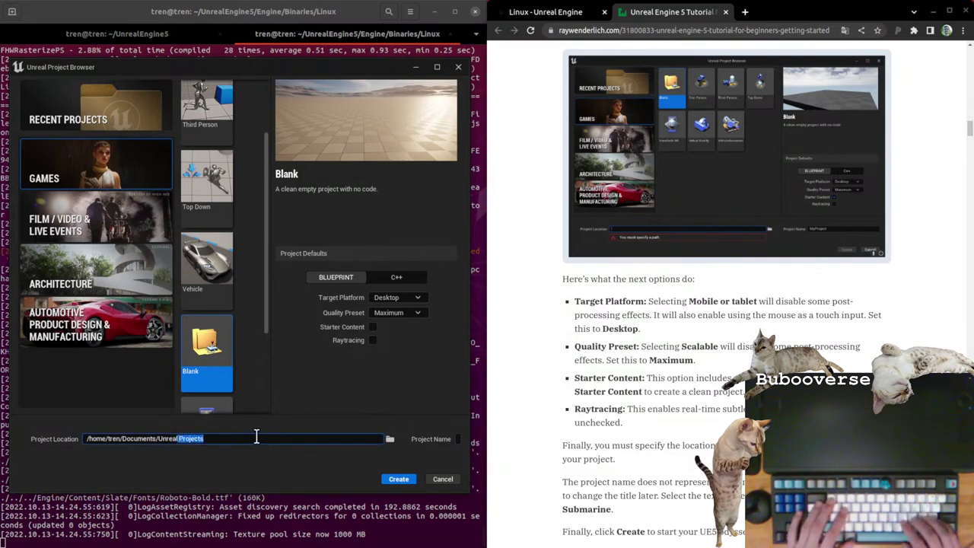
# Step: Set the project location to the Projects folder and name the project Submarine
pyautogui.press('BackSpace')
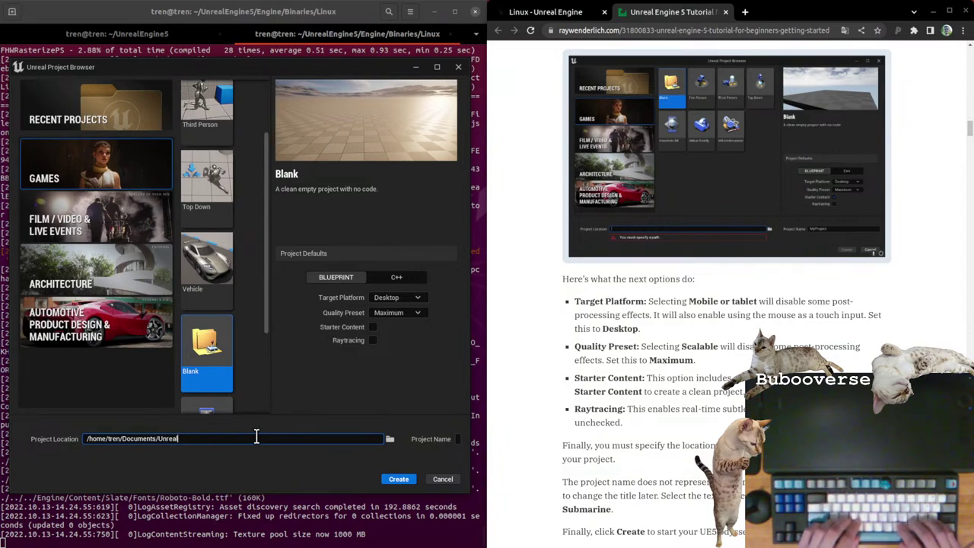
pyautogui.write('Projects')
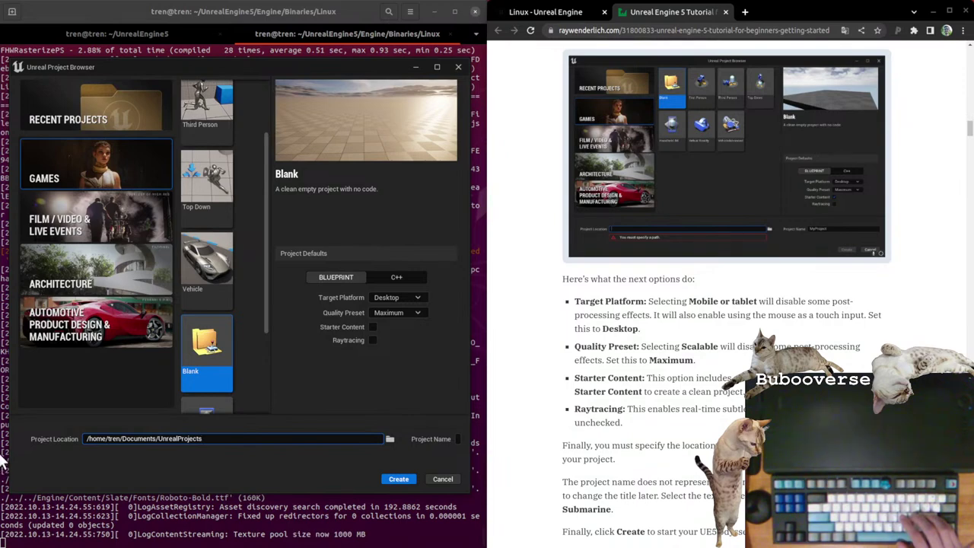
pyautogui.click(460, 439)
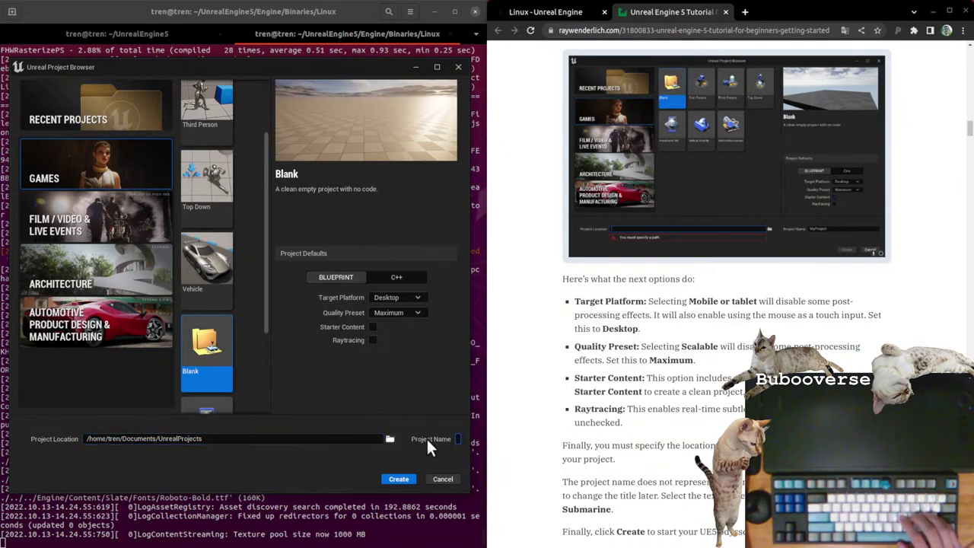
pyautogui.moveTo(466, 422); pyautogui.dragTo(568, 426)
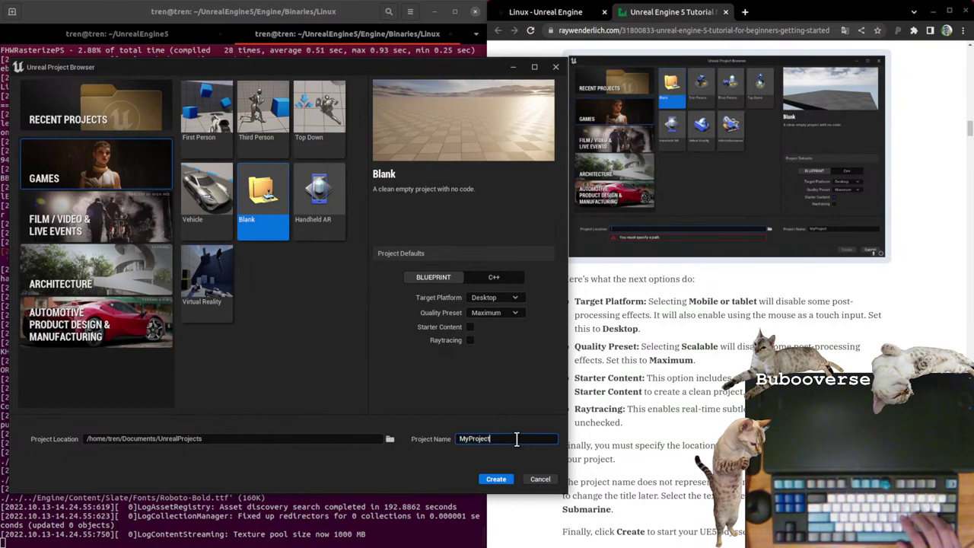
pyautogui.hotkey('ctrl', 'a')
pyautogui.press('BackSpace')
pyautogui.write('Sub')
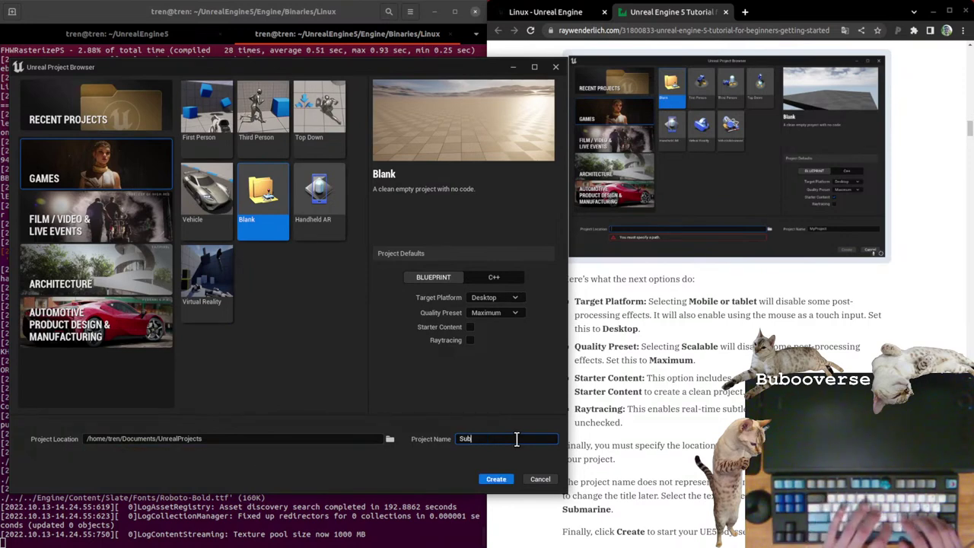
pyautogui.write('marine')
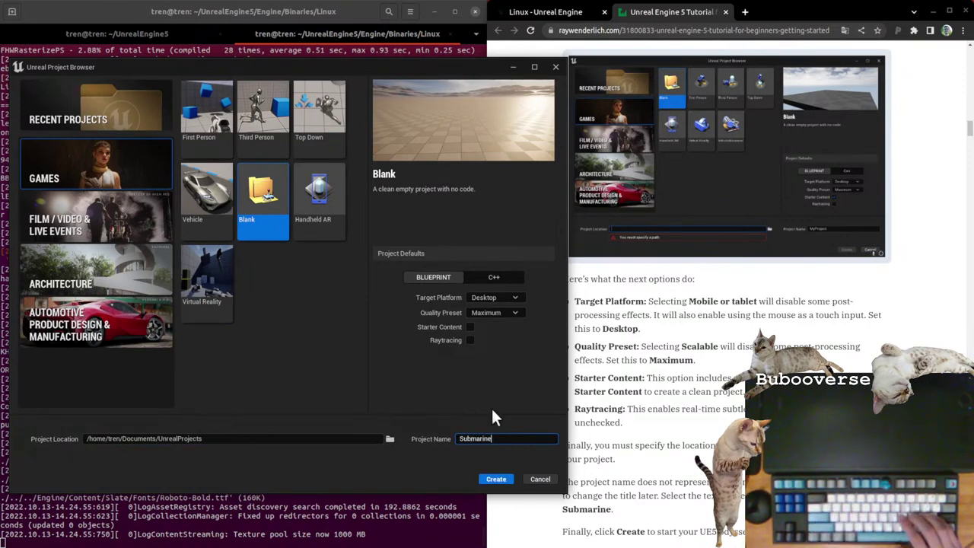
# Step: Check the tutorial, then create the Submarine project
pyautogui.moveTo(567, 356)
pyautogui.mouseDown()
pyautogui.moveTo(413, 368)
pyautogui.moveTo(575, 350)
pyautogui.moveTo(559, 350)
pyautogui.mouseUp()
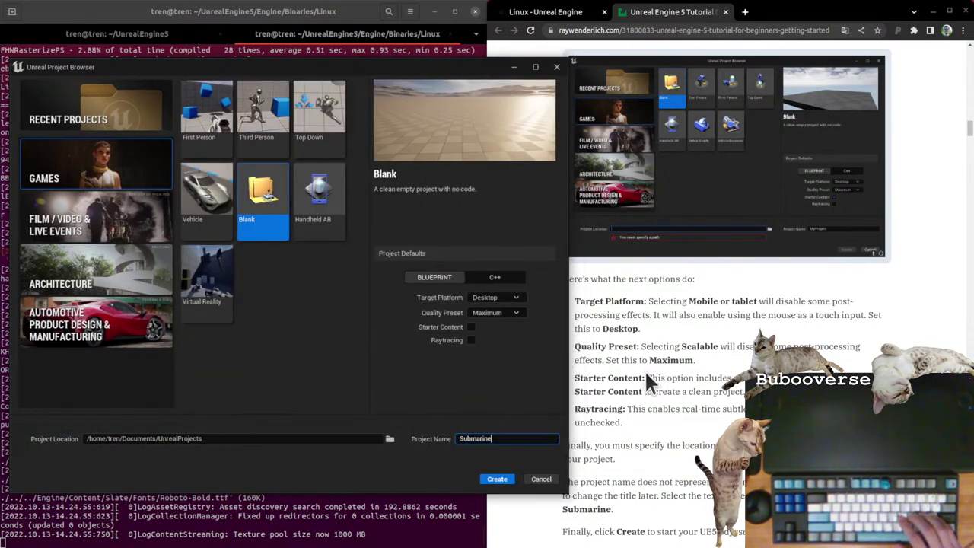
pyautogui.click(720, 416)
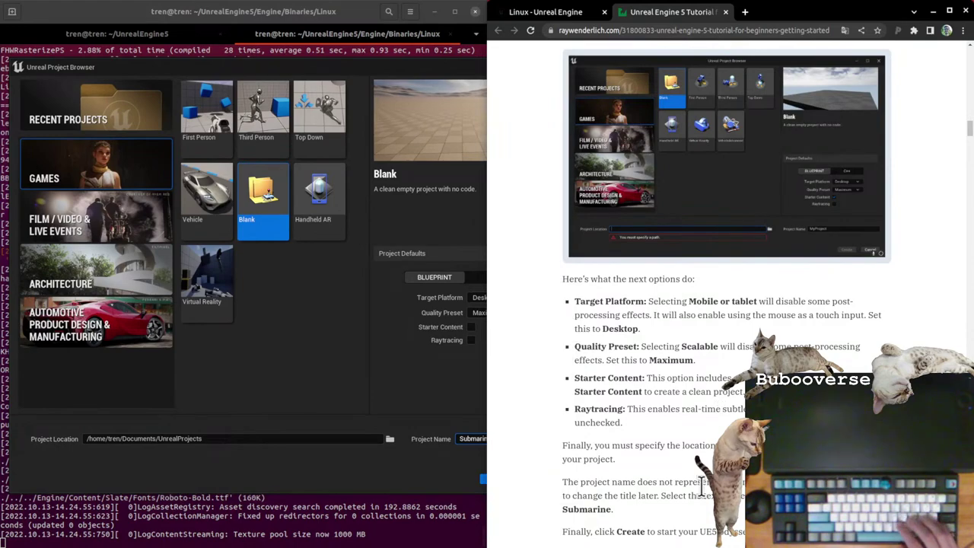
pyautogui.scroll(-2, 650, 495)
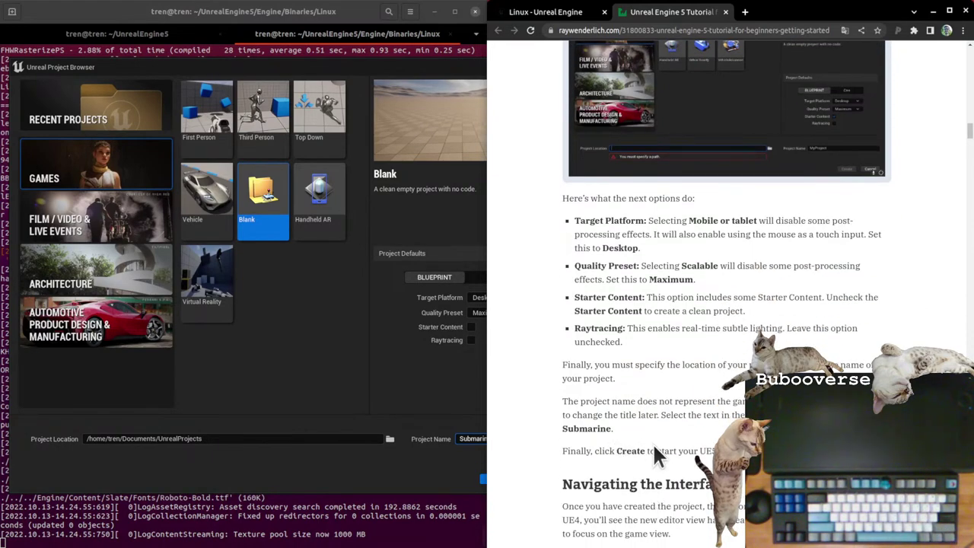
pyautogui.click(409, 432)
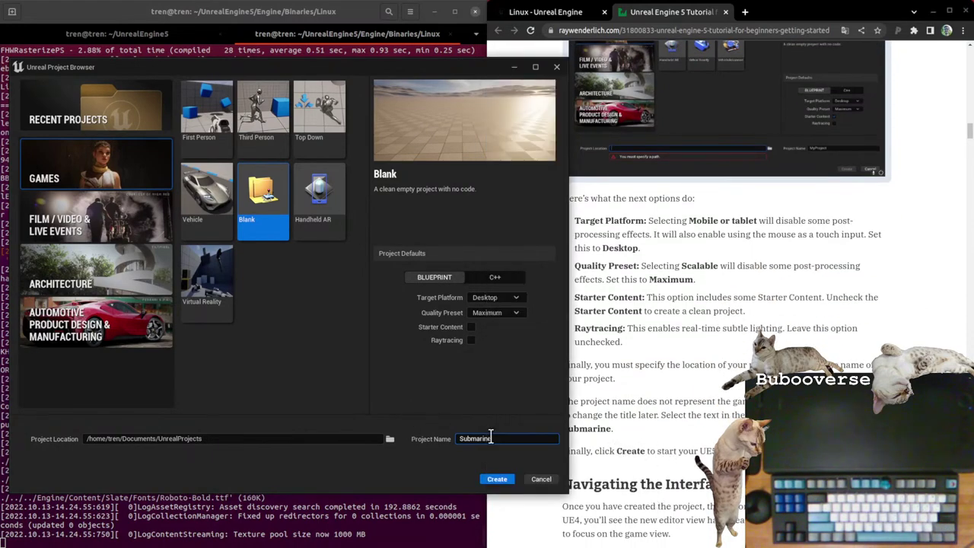
pyautogui.click(497, 478)
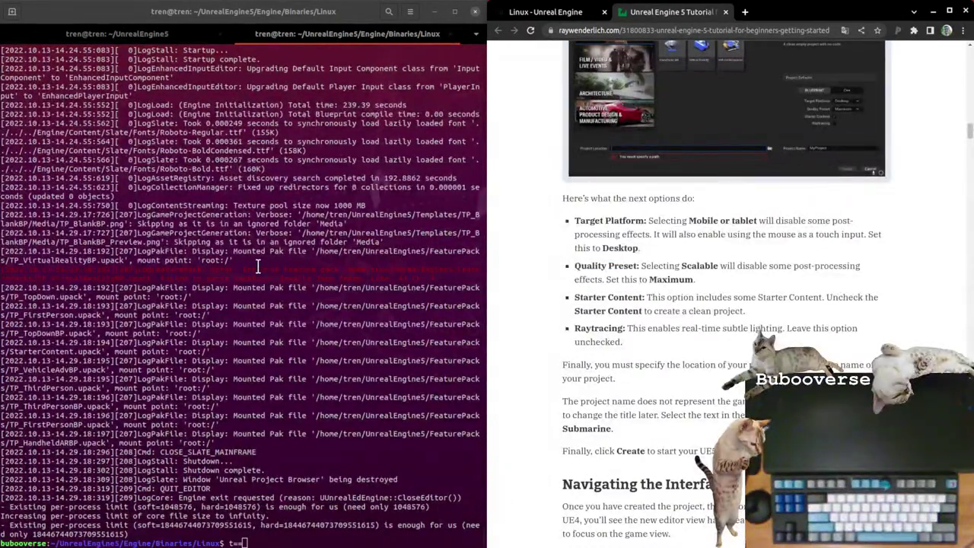
# Step: Select the red error line in the log and close the NVIDIA drivers tab
pyautogui.moveTo(32, 275); pyautogui.dragTo(148, 276)
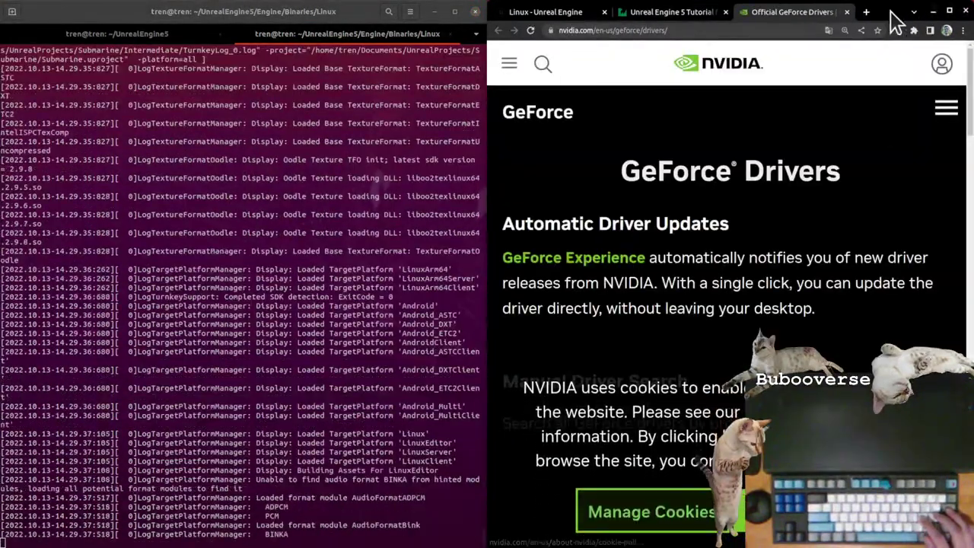
pyautogui.click(847, 12)
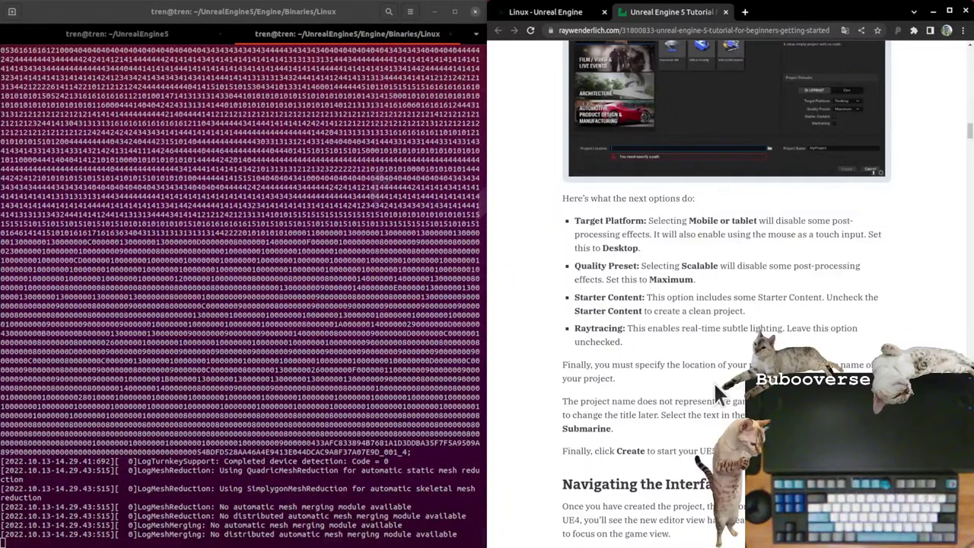
# Step: Select the 20846 objects root-set message in the load log
pyautogui.scroll(-5, 714, 382)
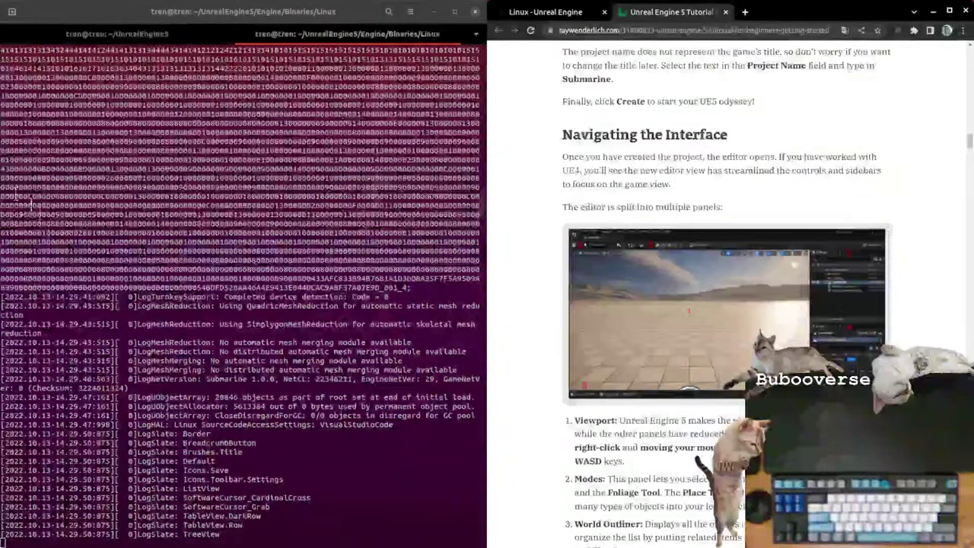
pyautogui.scroll(-2, 723, 194)
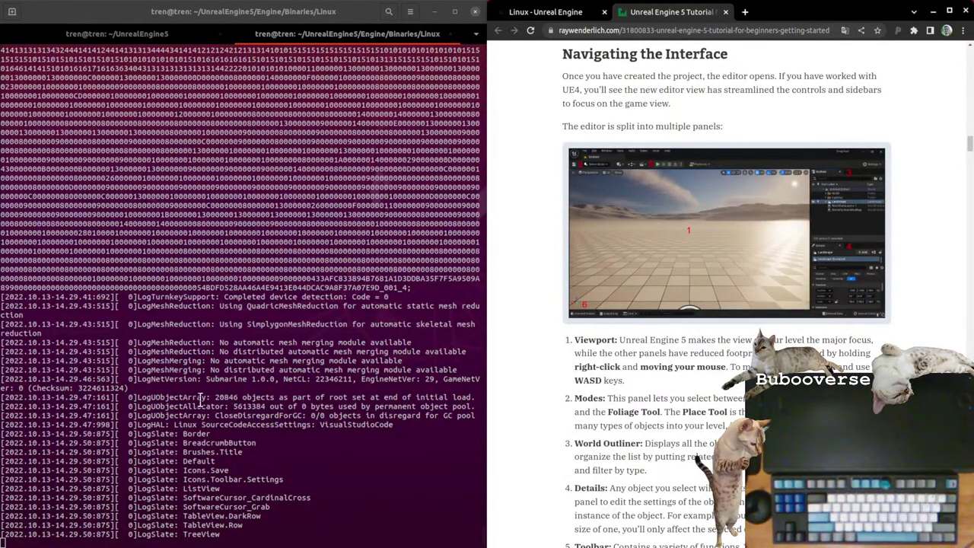
pyautogui.moveTo(192, 397); pyautogui.dragTo(348, 398)
pyautogui.click(229, 397)
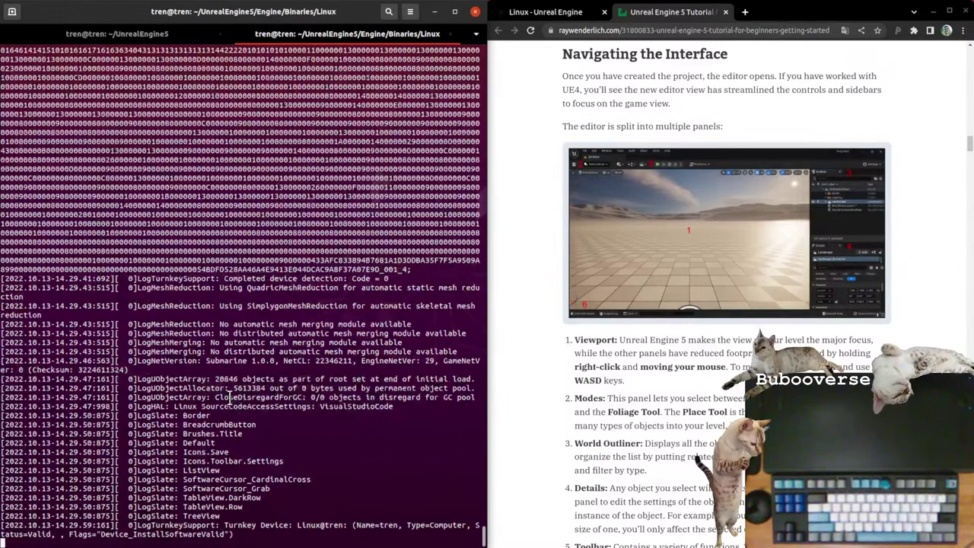
pyautogui.moveTo(214, 378); pyautogui.dragTo(476, 386)
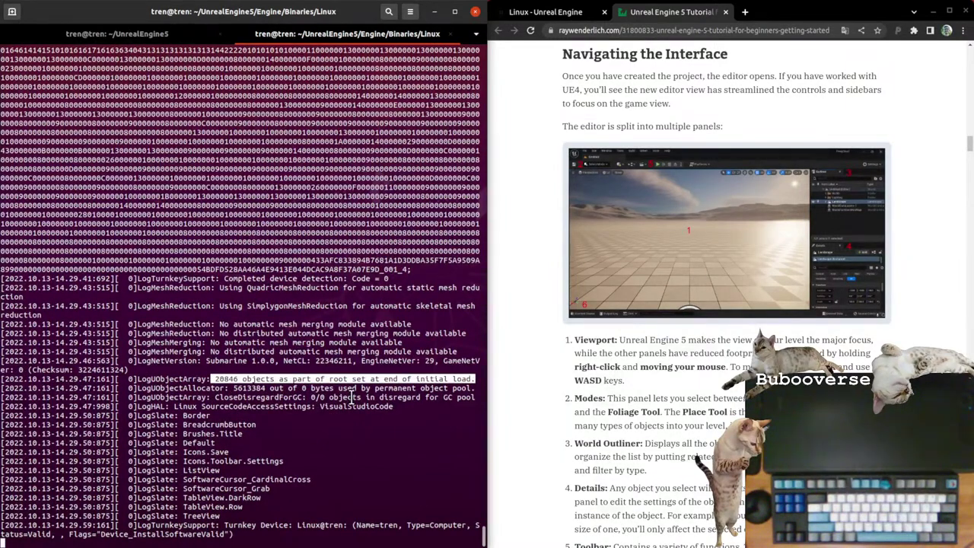
pyautogui.click(353, 397)
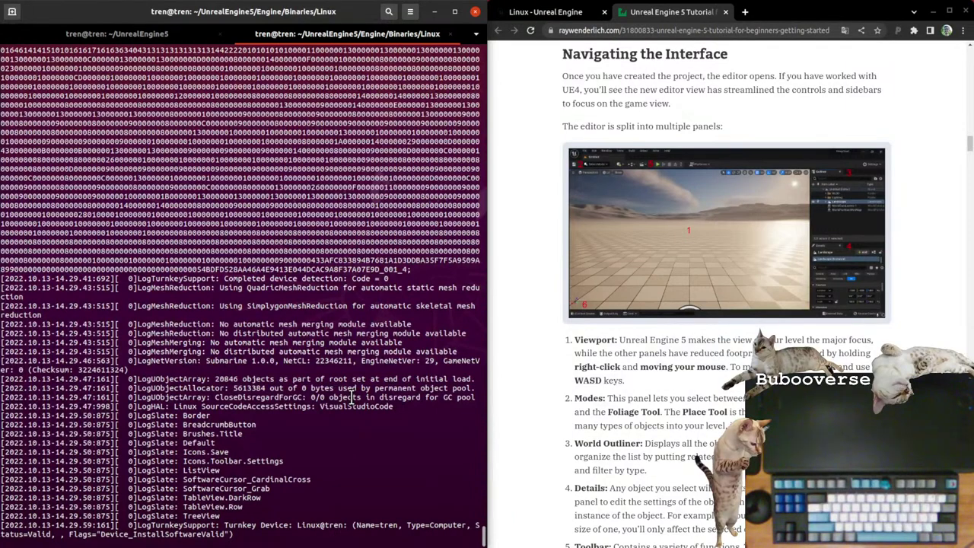
# Step: Highlight SimplygonMeshReduction and the 'LogPython: Using Python 3.9.7' line, then open a new browser tab
pyautogui.doubleClick(272, 306)
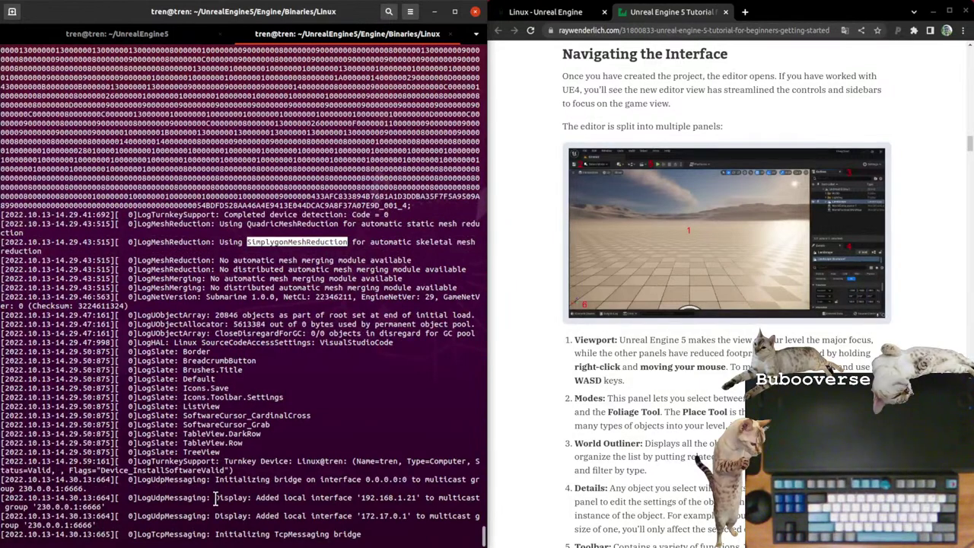
pyautogui.click(224, 504)
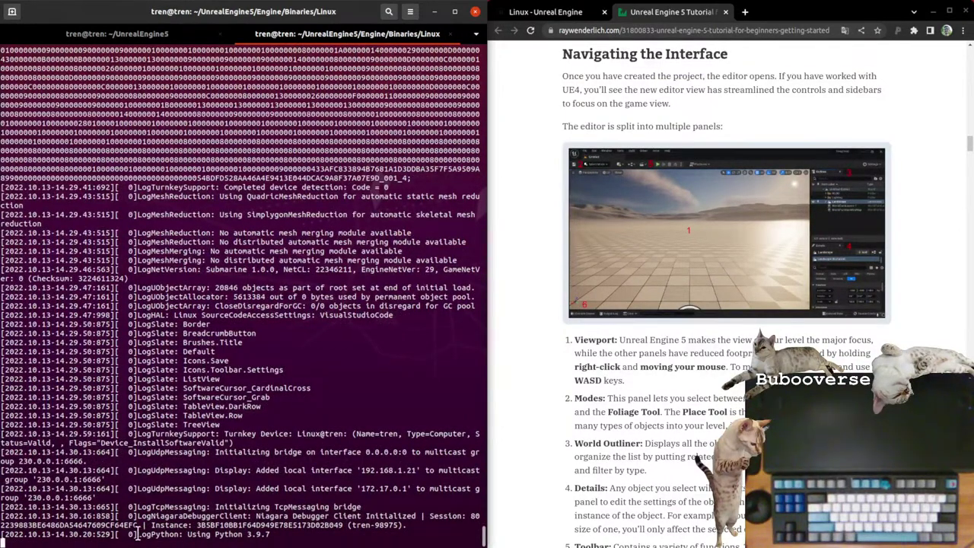
pyautogui.moveTo(137, 533); pyautogui.dragTo(272, 537)
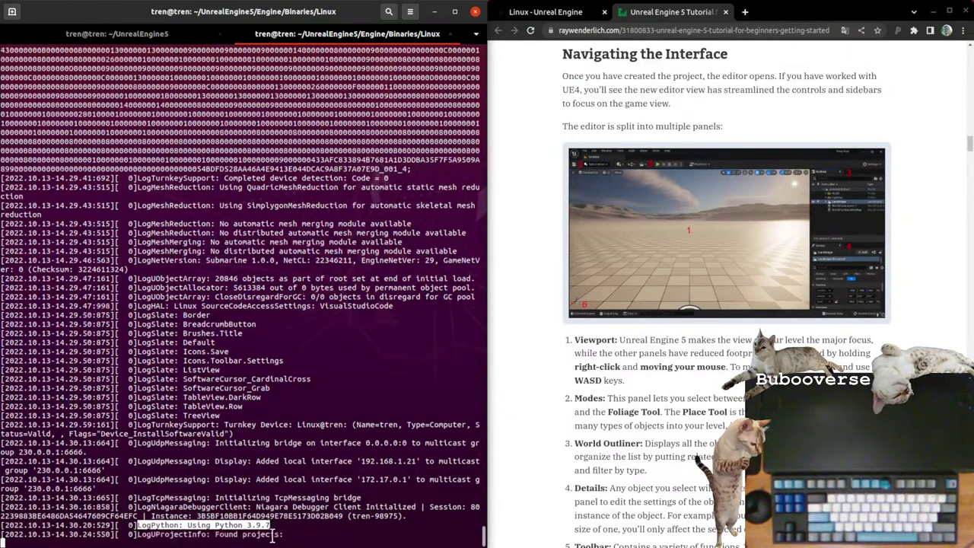
pyautogui.hotkey('alt', 'Tab')
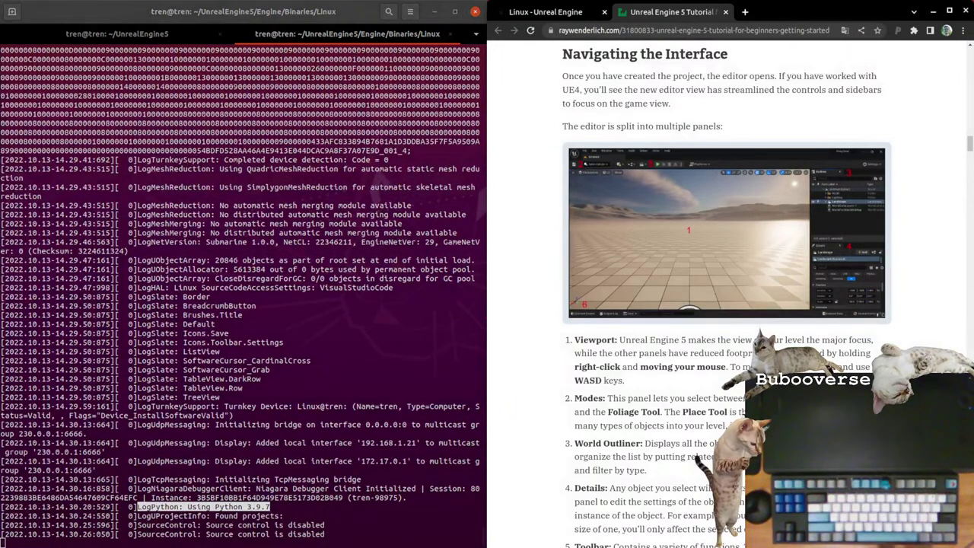
pyautogui.hotkey('ctrl', 't')
# Step: Search 'python unreal engine' and switch the Python scripting docs to Unreal Engine 5.0
pyautogui.write('python unreal engine')
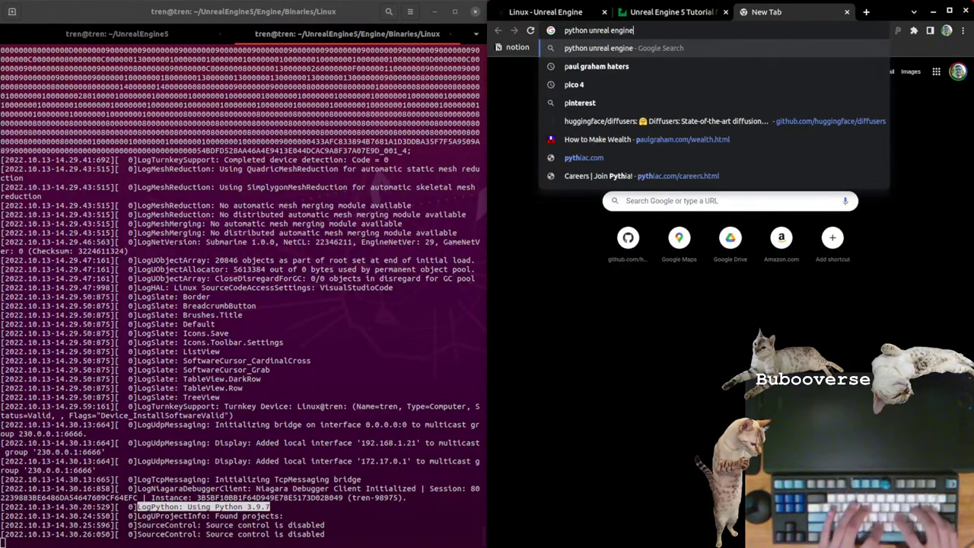
pyautogui.press('Return')
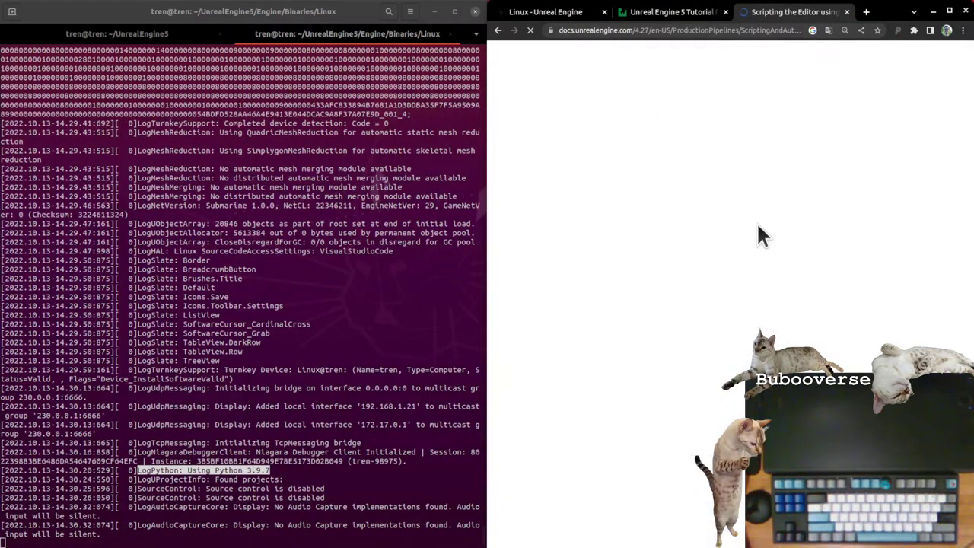
pyautogui.scroll(-2, 761, 228)
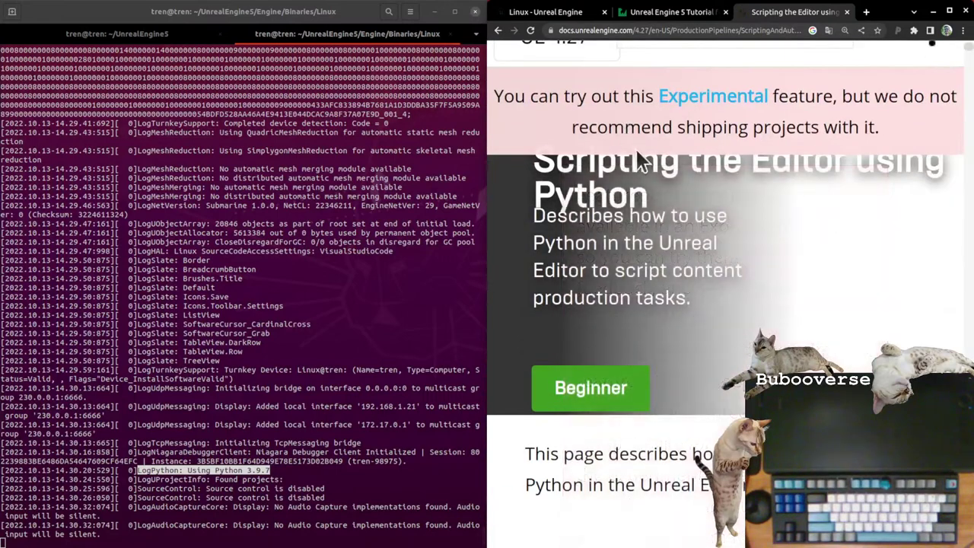
pyautogui.scroll(2, 637, 149)
pyautogui.click(604, 171)
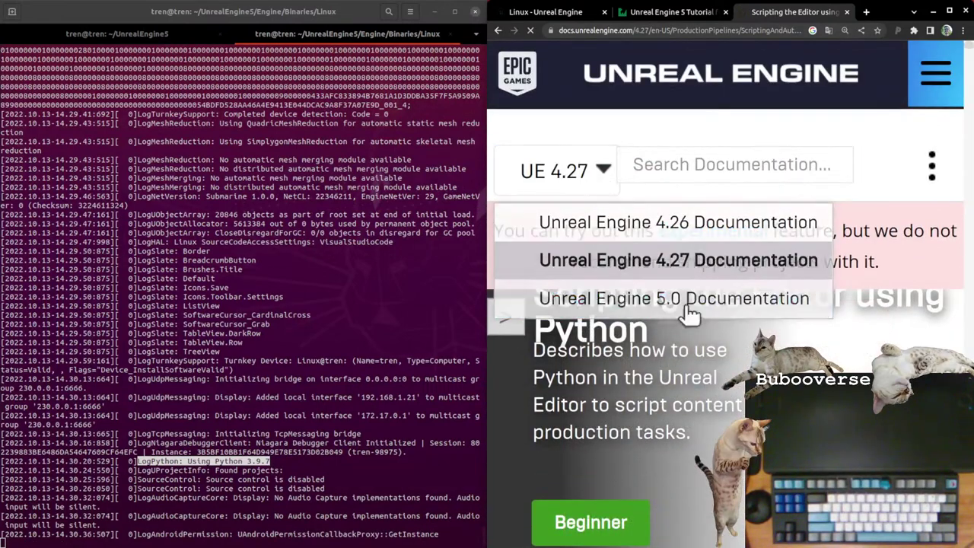
pyautogui.click(639, 301)
# Step: Return the page zoom to 100% and read through the Python scripting article
pyautogui.scroll(-3, 706, 370)
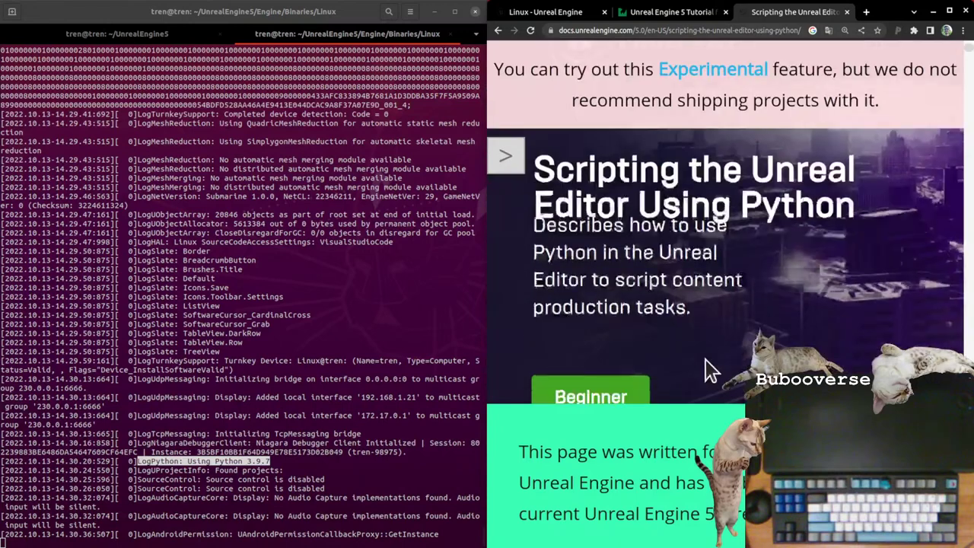
pyautogui.scroll(-2, 723, 358)
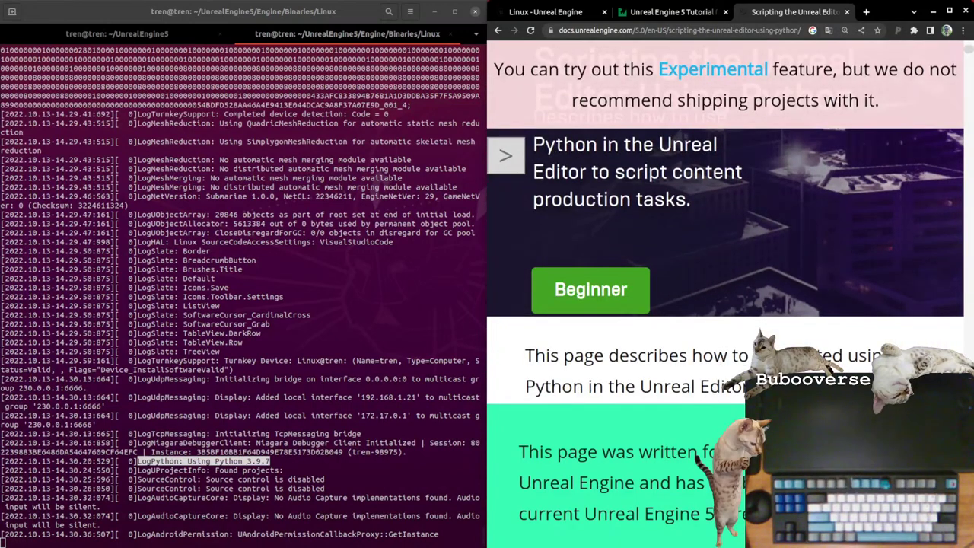
pyautogui.hotkey('ctrl', '-')
pyautogui.hotkey('ctrl', '-')
pyautogui.hotkey('ctrl', '-')
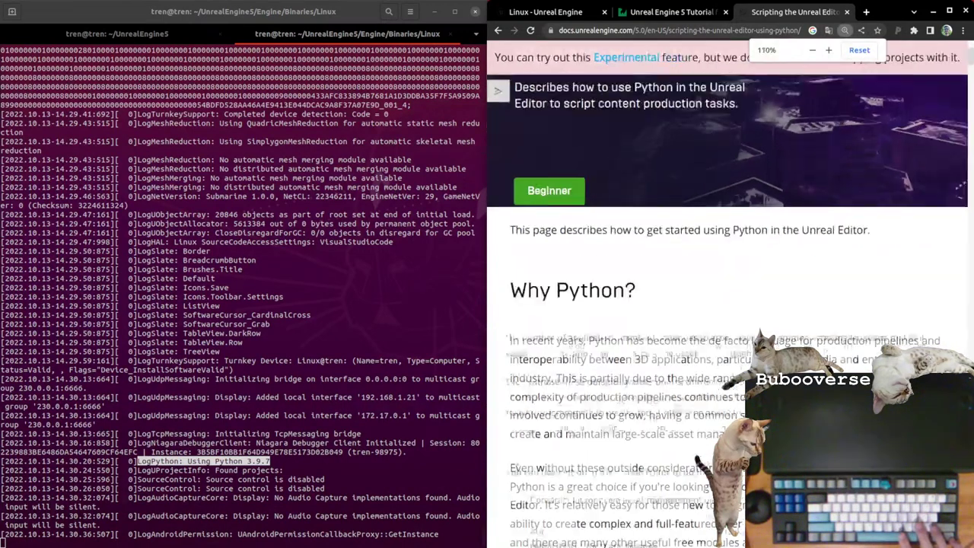
pyautogui.hotkey('ctrl', '-')
pyautogui.scroll(-4, 723, 304)
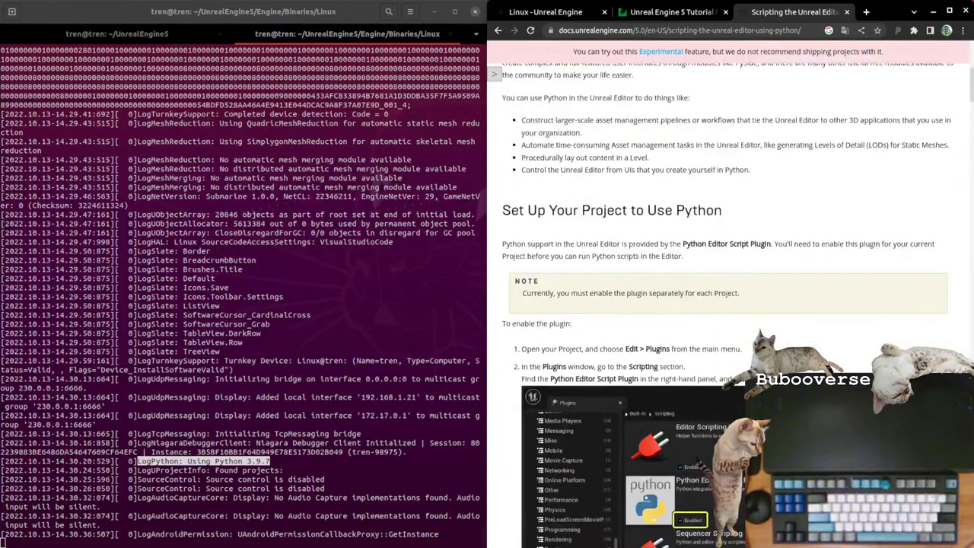
pyautogui.scroll(-3, 723, 304)
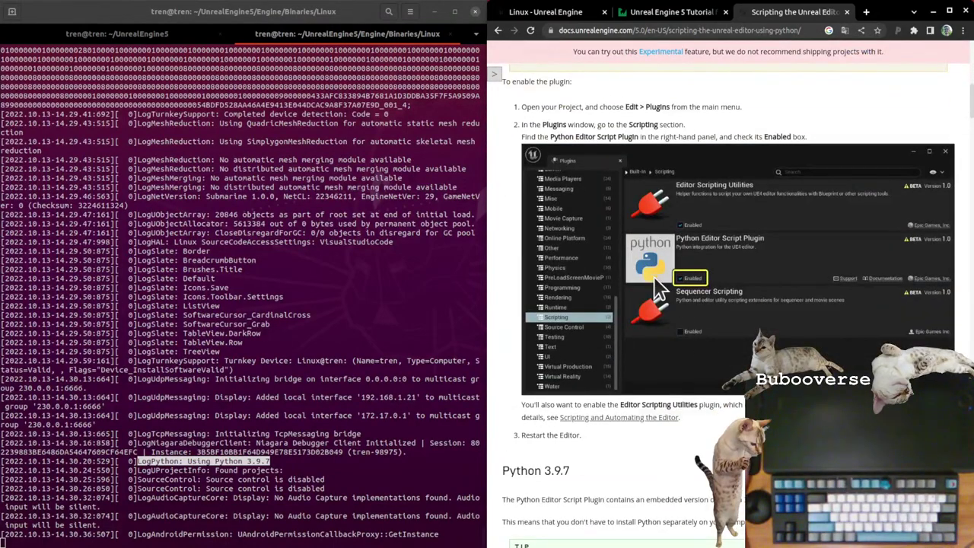
pyautogui.scroll(-8, 669, 320)
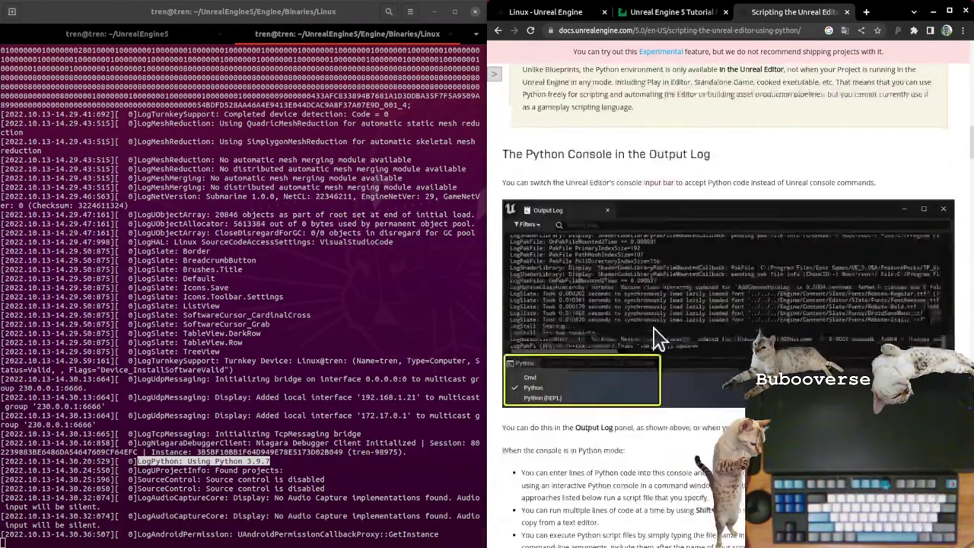
pyautogui.scroll(-6, 656, 339)
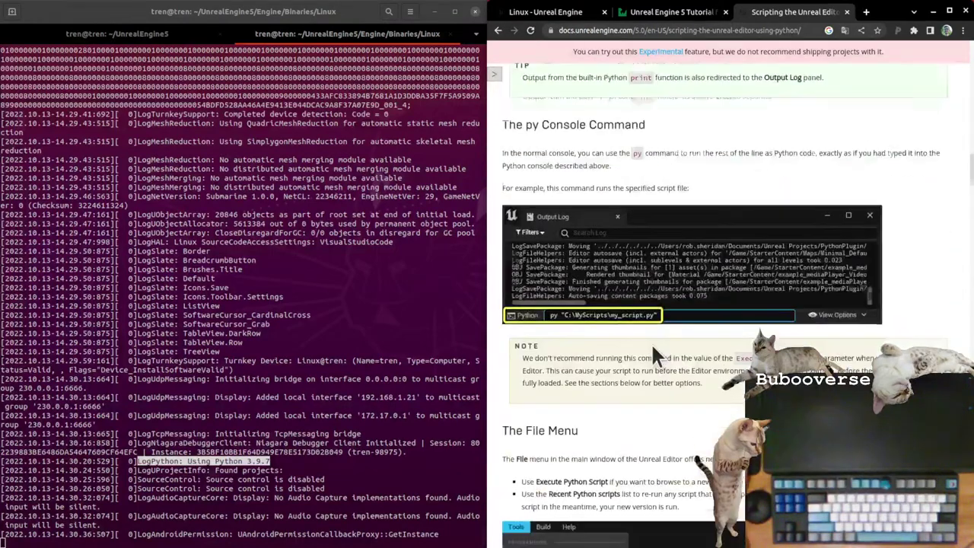
pyautogui.scroll(-5, 651, 343)
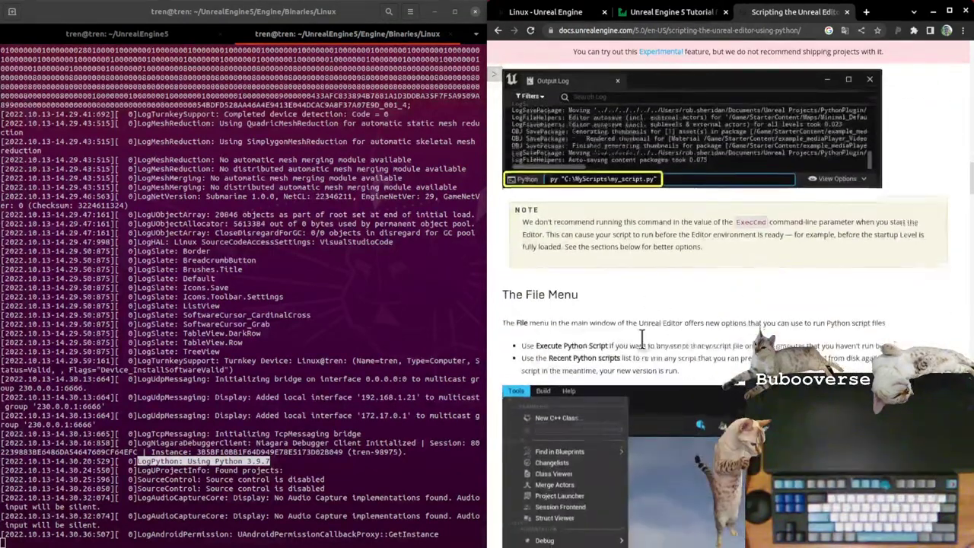
pyautogui.scroll(-5, 656, 337)
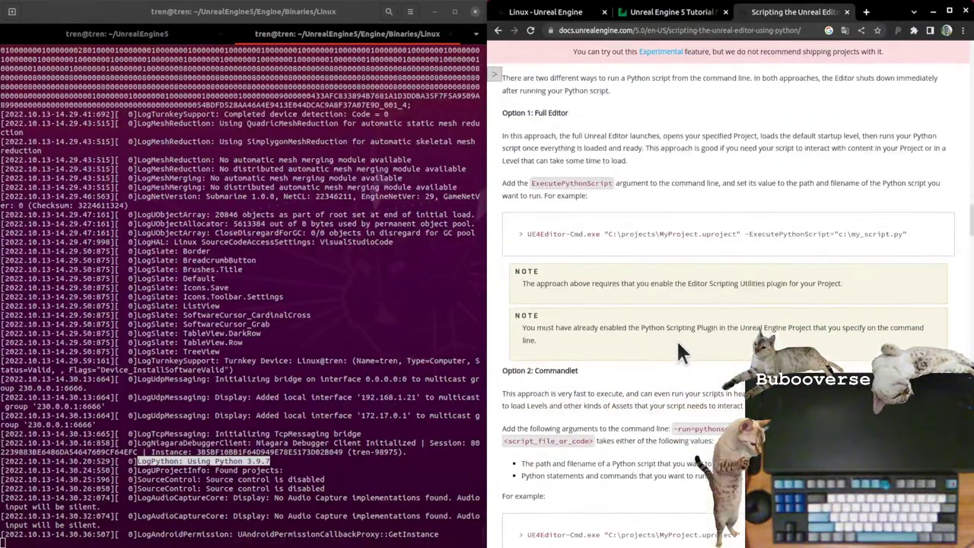
pyautogui.scroll(-10, 613, 283)
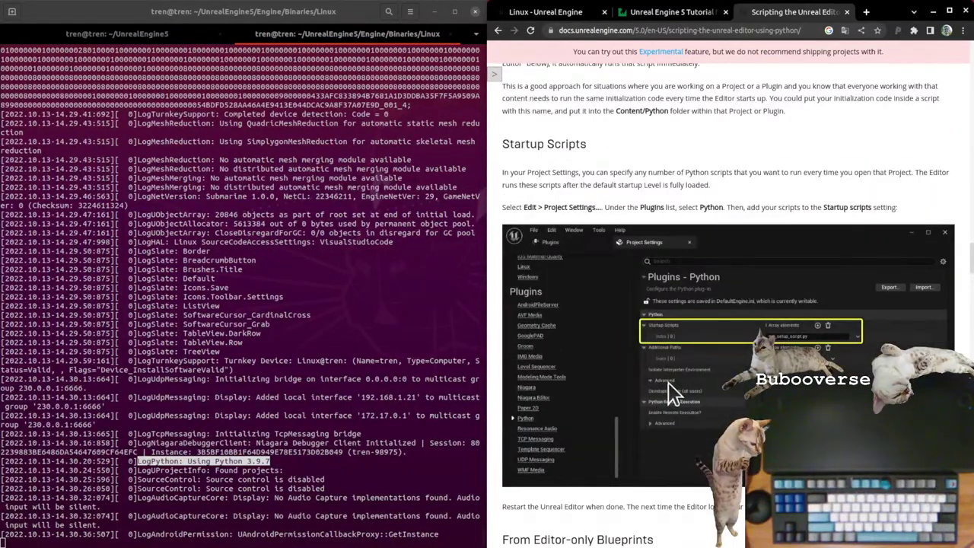
pyautogui.scroll(-3, 615, 337)
pyautogui.scroll(-8, 616, 337)
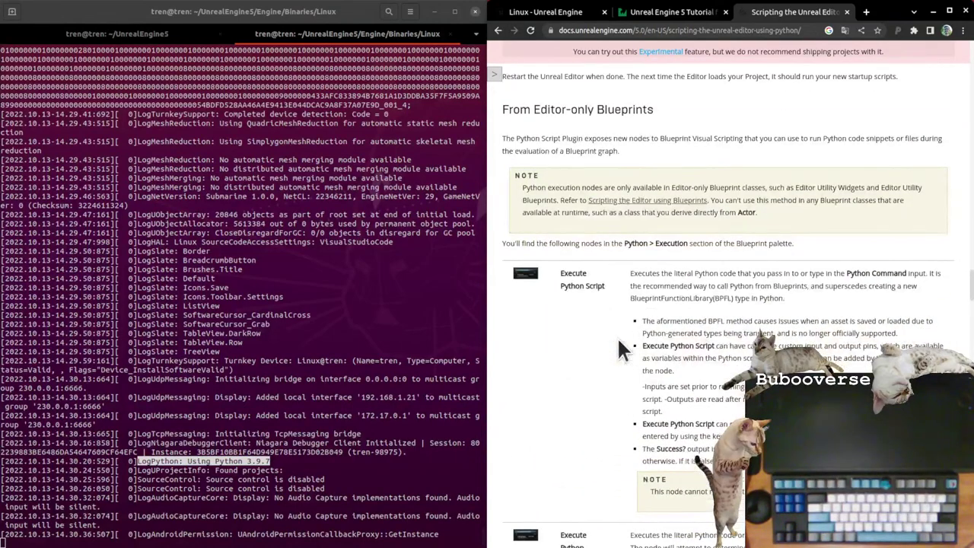
pyautogui.scroll(-10, 611, 341)
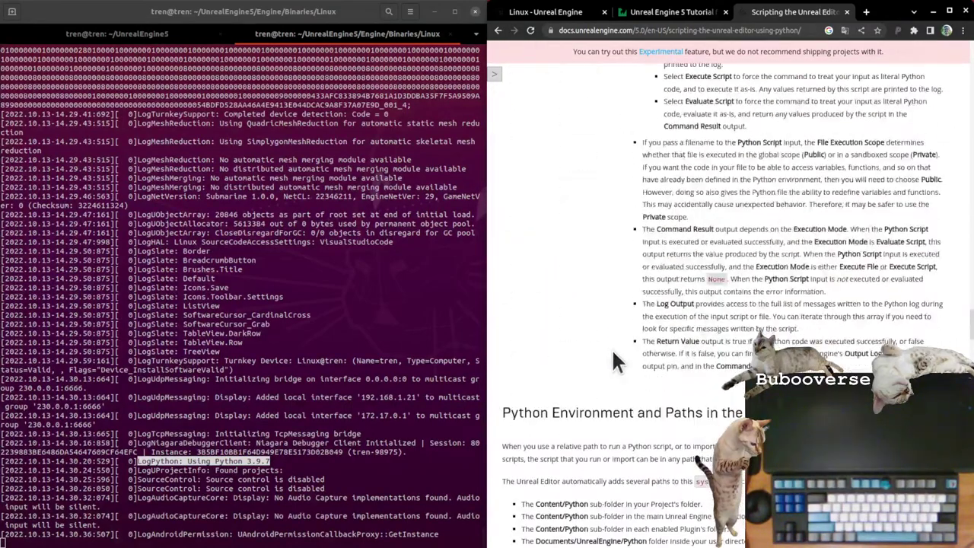
pyautogui.scroll(-10, 618, 358)
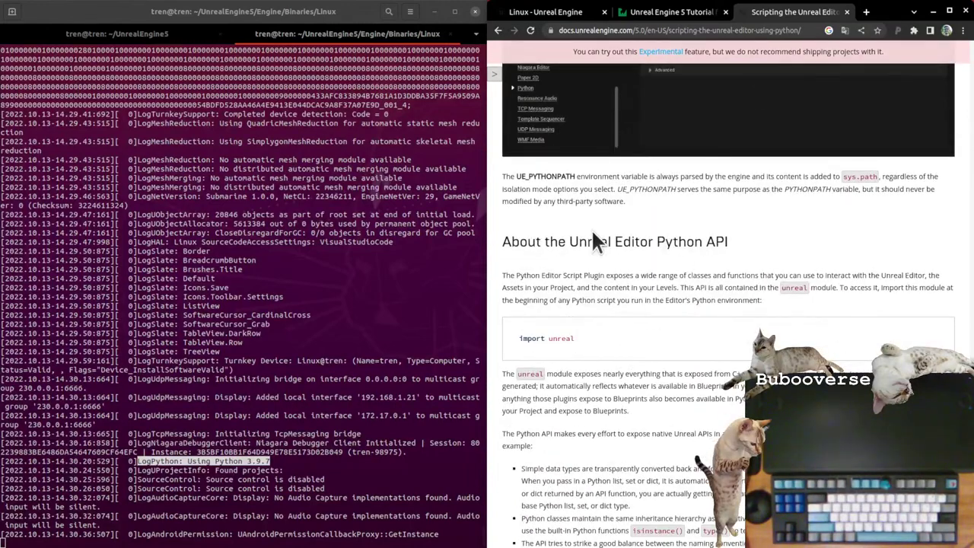
pyautogui.moveTo(572, 241); pyautogui.dragTo(605, 242)
pyautogui.click(727, 241)
pyautogui.click(650, 261)
pyautogui.moveTo(542, 340); pyautogui.dragTo(522, 340)
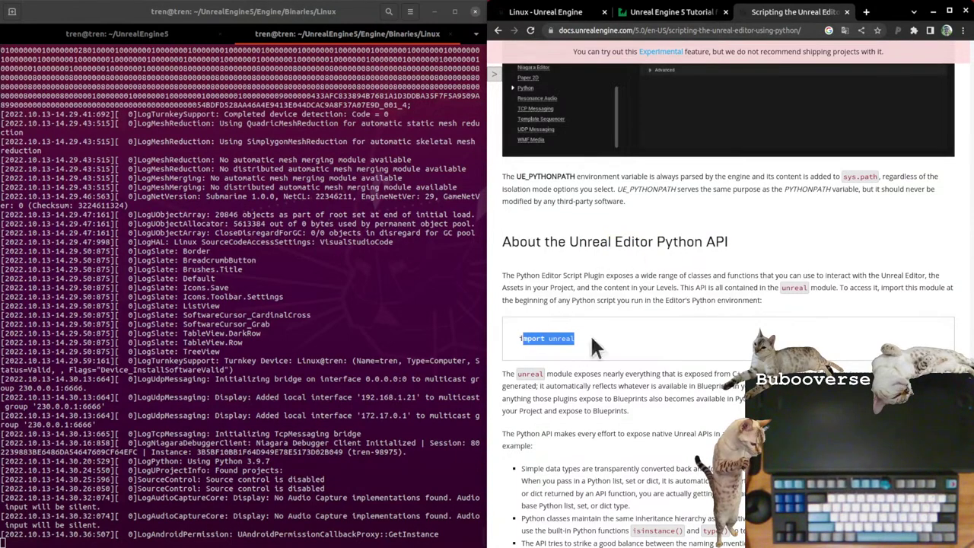
pyautogui.scroll(-4, 679, 342)
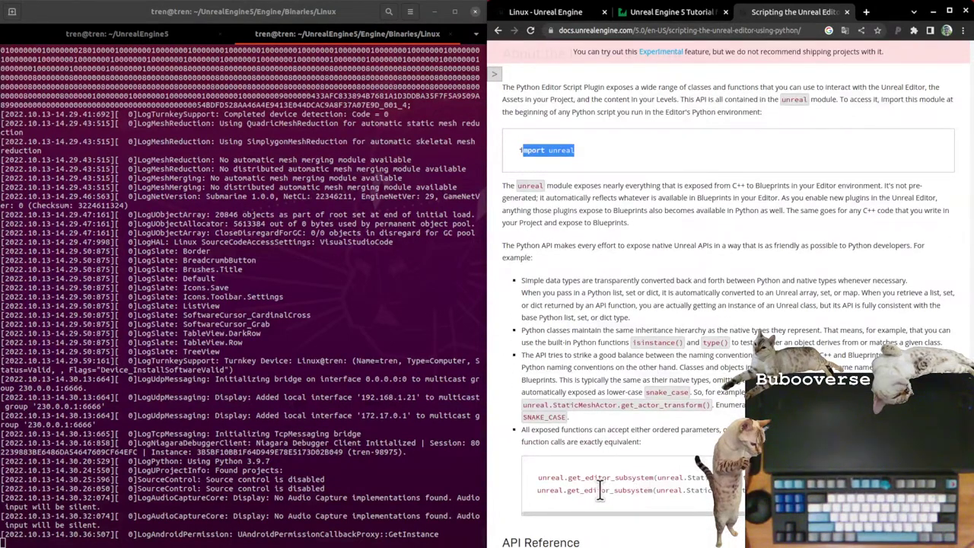
pyautogui.moveTo(566, 477); pyautogui.dragTo(710, 477)
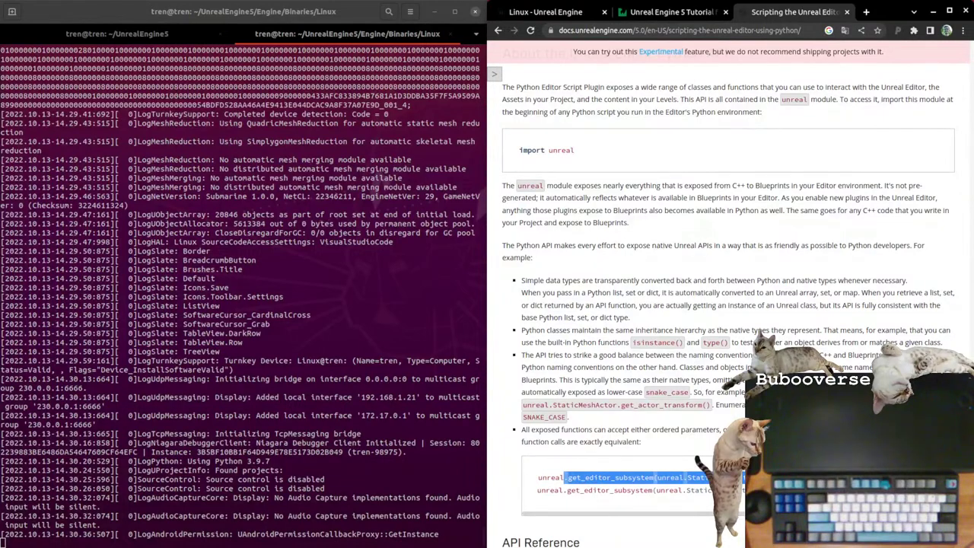
pyautogui.click(710, 477)
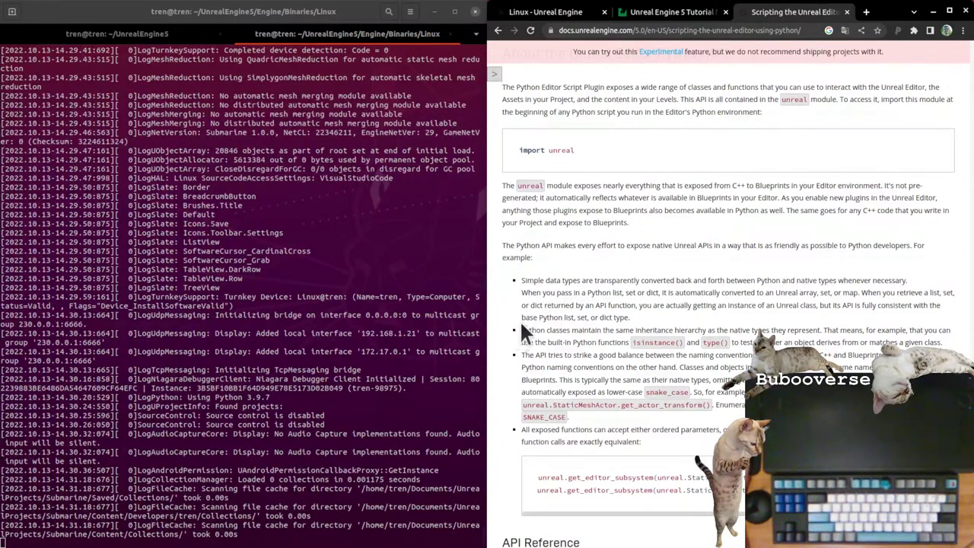
pyautogui.moveTo(525, 281); pyautogui.dragTo(838, 281)
pyautogui.click(754, 290)
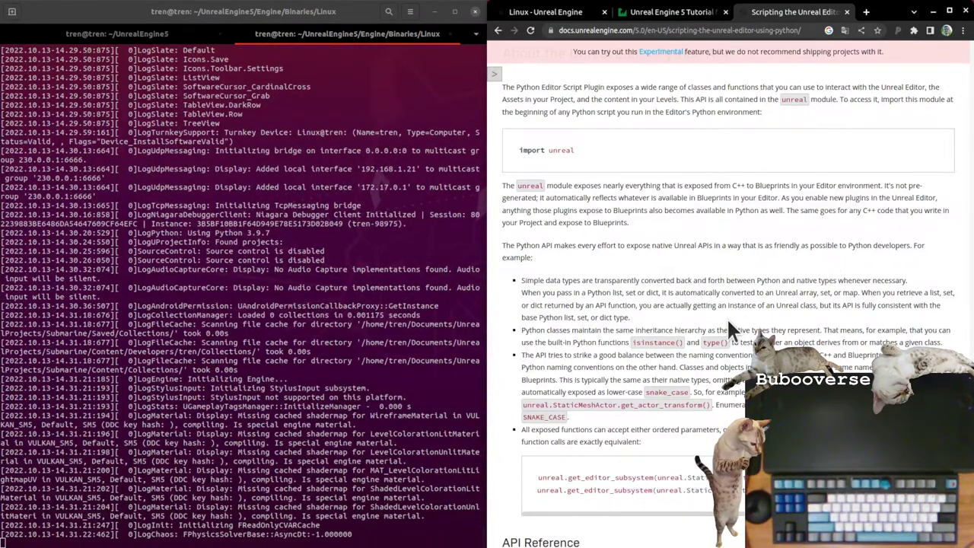
pyautogui.moveTo(525, 293); pyautogui.dragTo(914, 322)
pyautogui.click(692, 313)
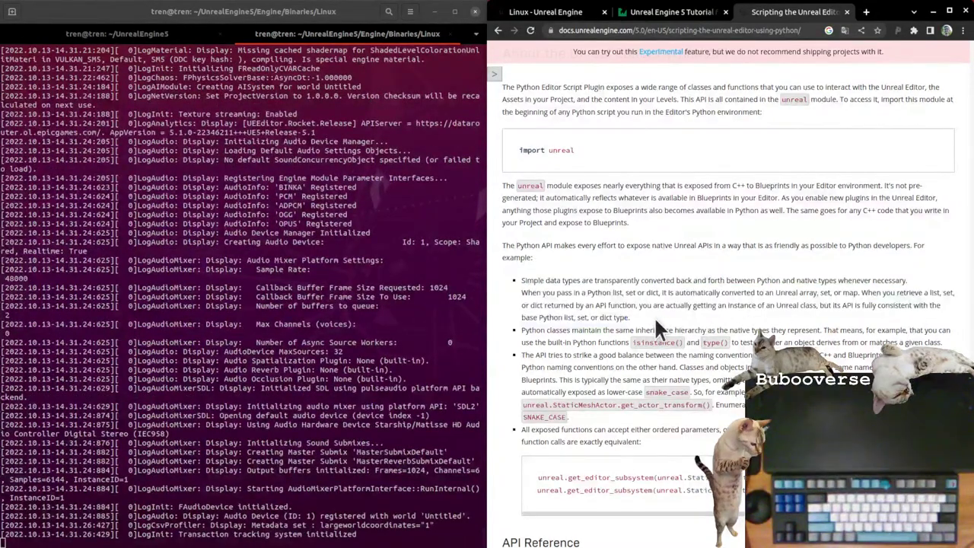
pyautogui.scroll(-1, 571, 318)
pyautogui.scroll(-3, 572, 318)
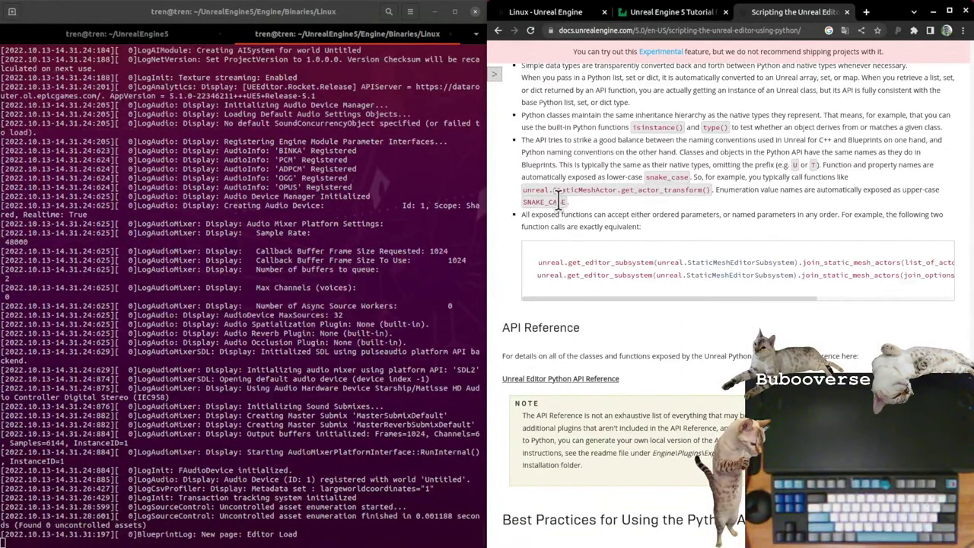
pyautogui.scroll(-3, 602, 301)
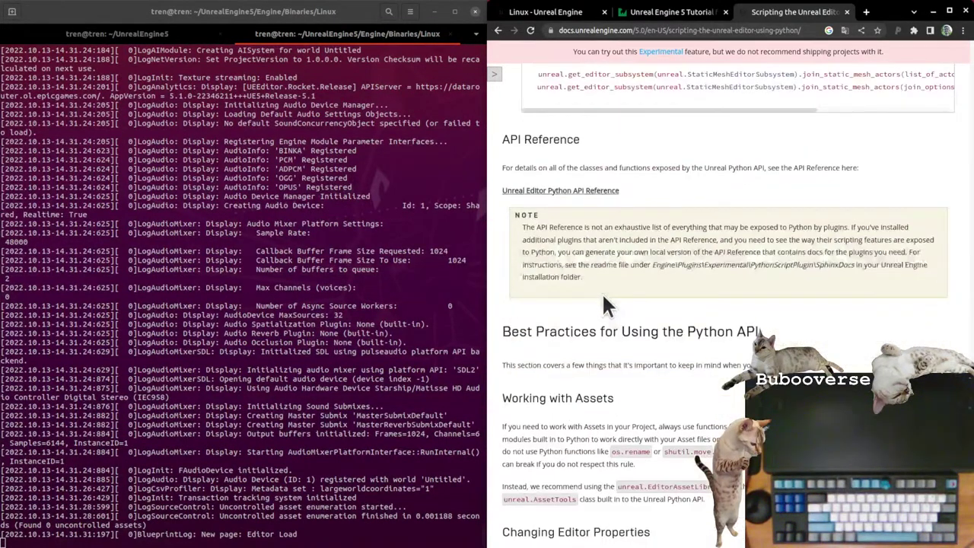
# Step: Open the Unreal Editor Python API Reference and browse its alphabetical type index
pyautogui.click(583, 191)
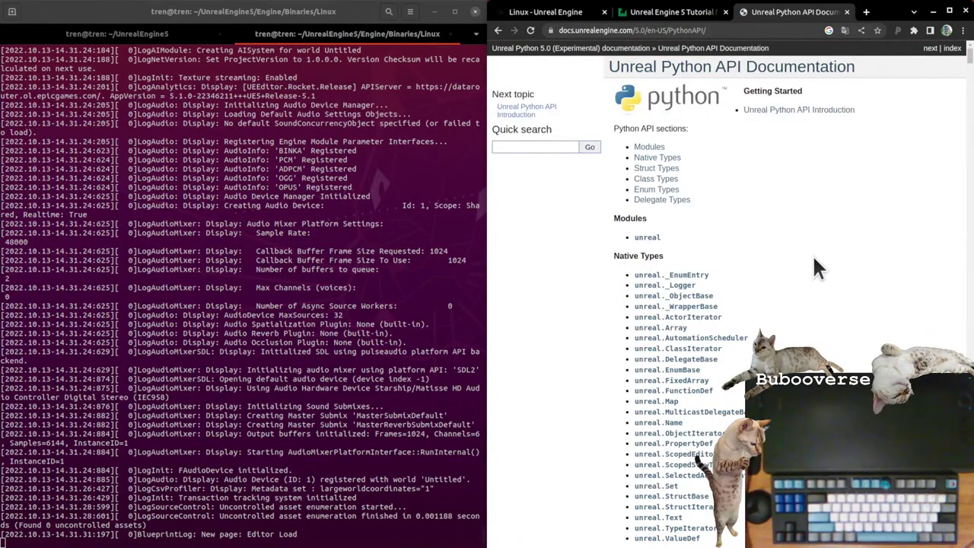
pyautogui.scroll(-1, 719, 278)
pyautogui.scroll(-2, 727, 278)
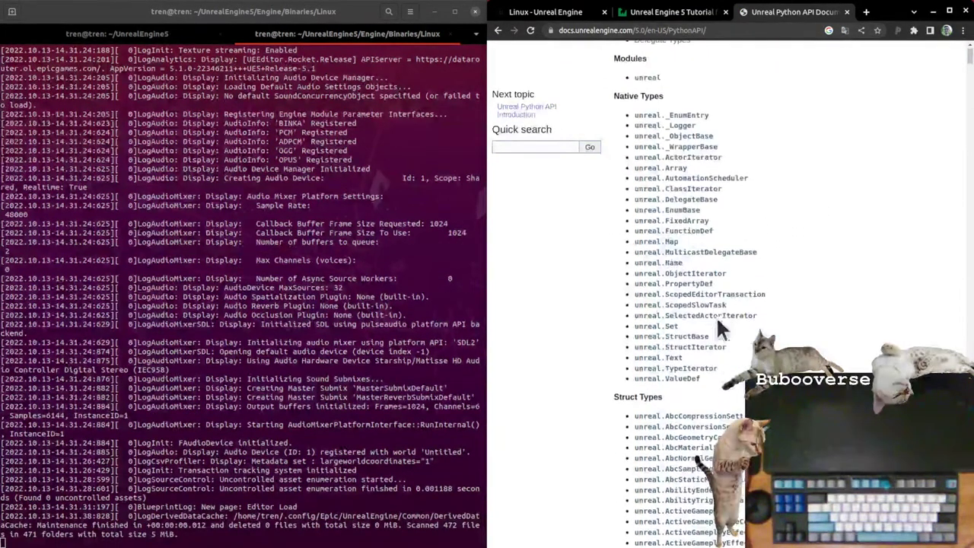
pyautogui.moveTo(729, 271); pyautogui.dragTo(601, 272)
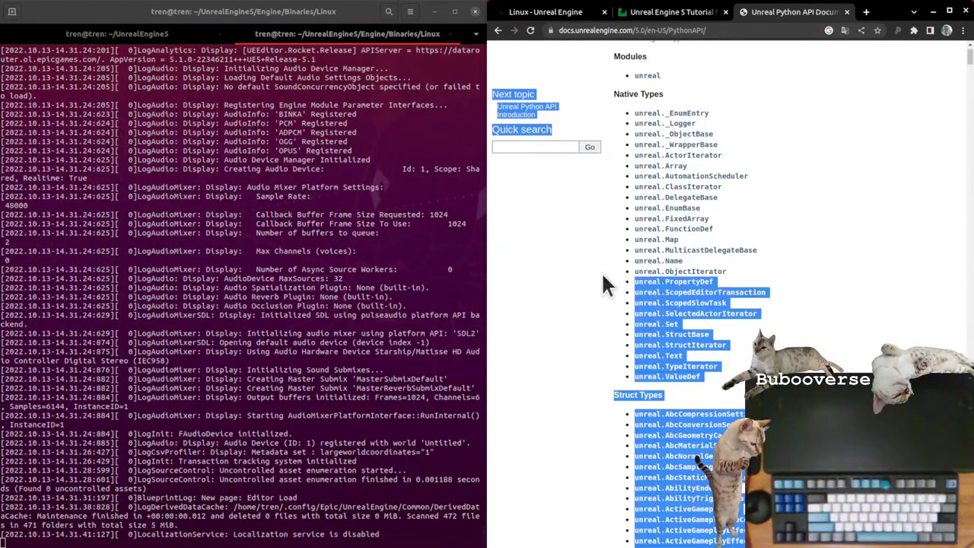
pyautogui.click(885, 259)
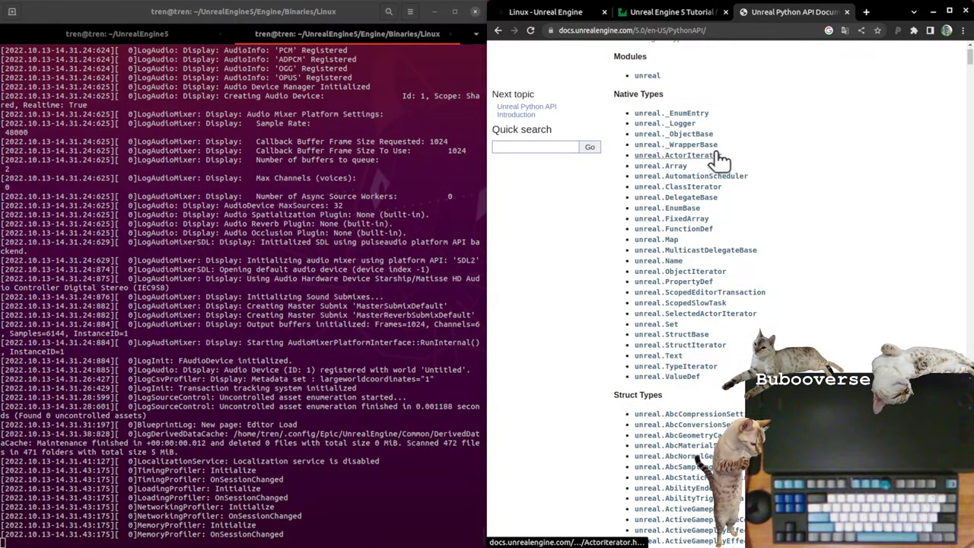
pyautogui.scroll(-4, 703, 271)
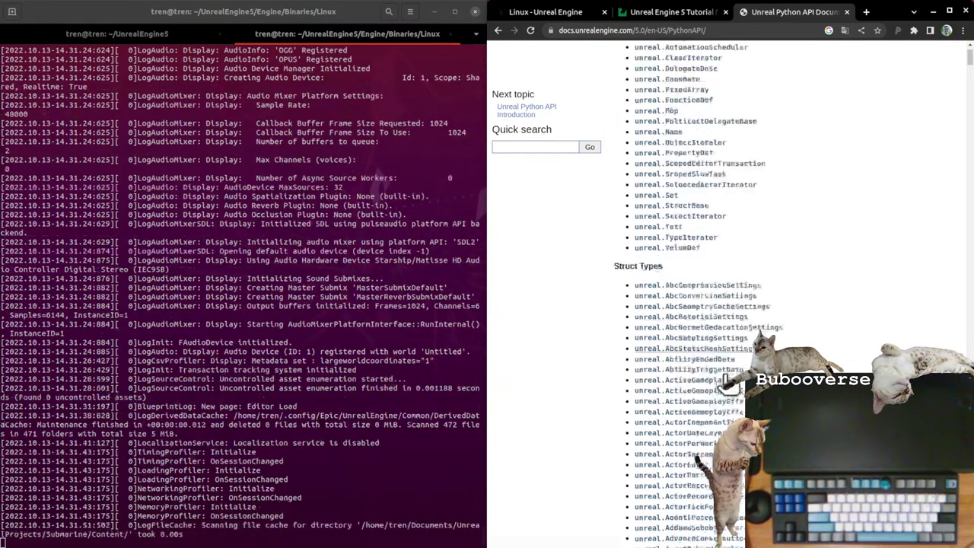
pyautogui.scroll(-10, 718, 257)
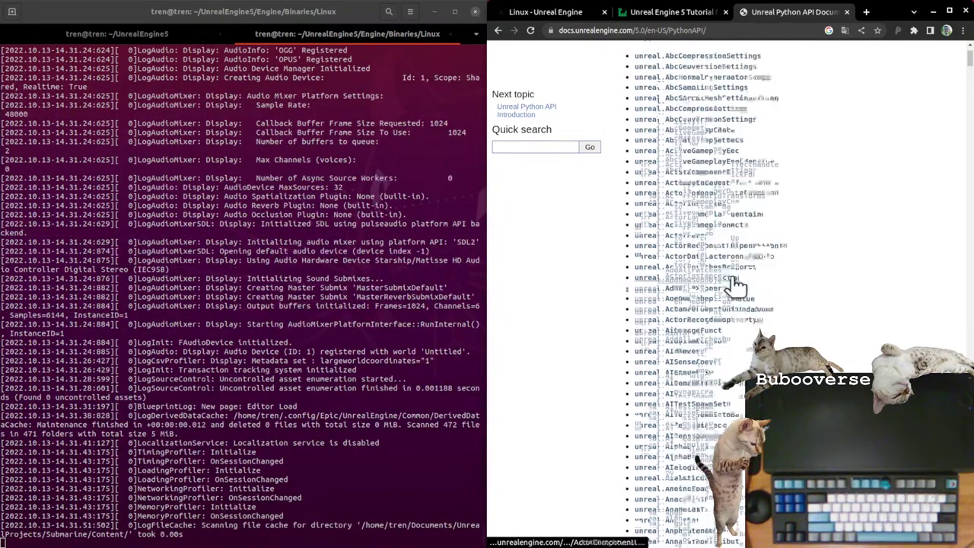
pyautogui.scroll(-5, 732, 417)
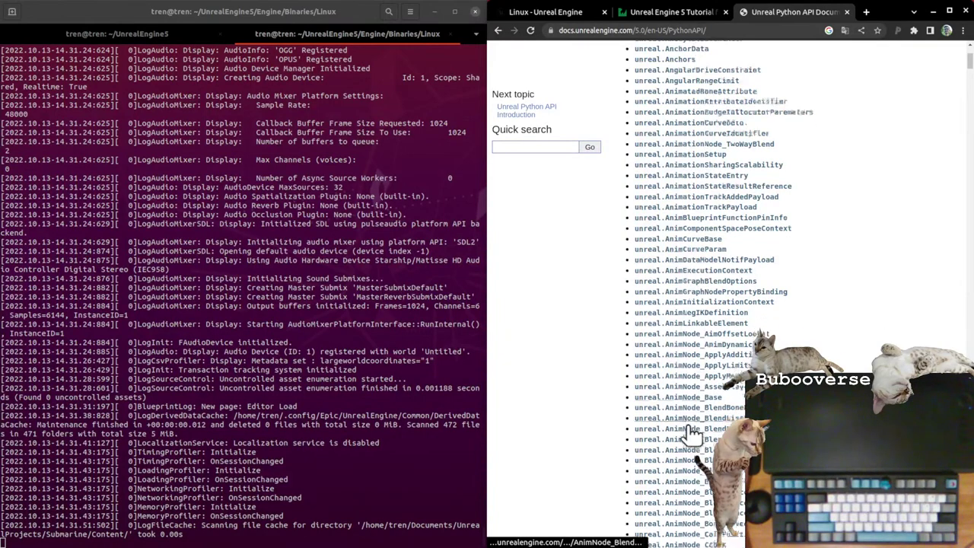
pyautogui.scroll(-10, 691, 434)
pyautogui.scroll(-10, 697, 487)
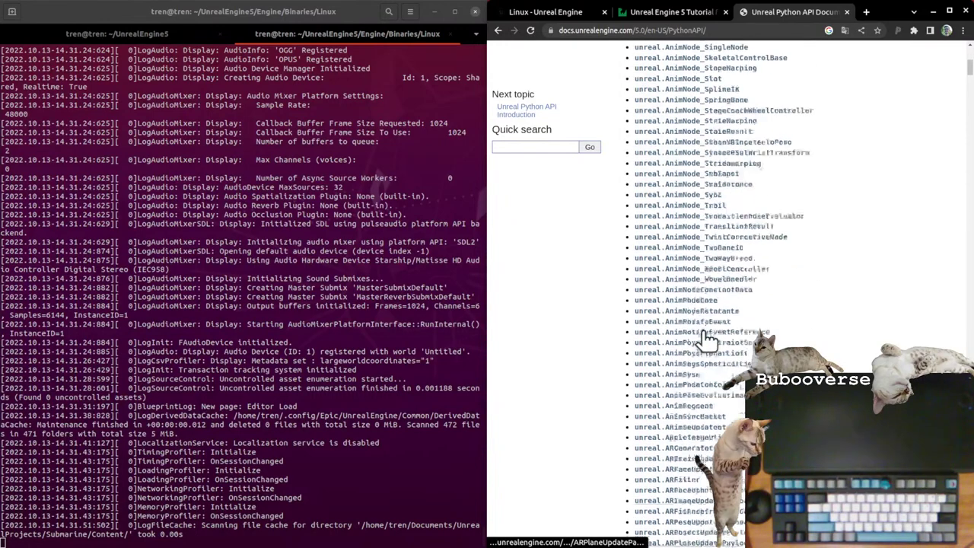
pyautogui.scroll(5, 707, 335)
pyautogui.scroll(-5, 706, 381)
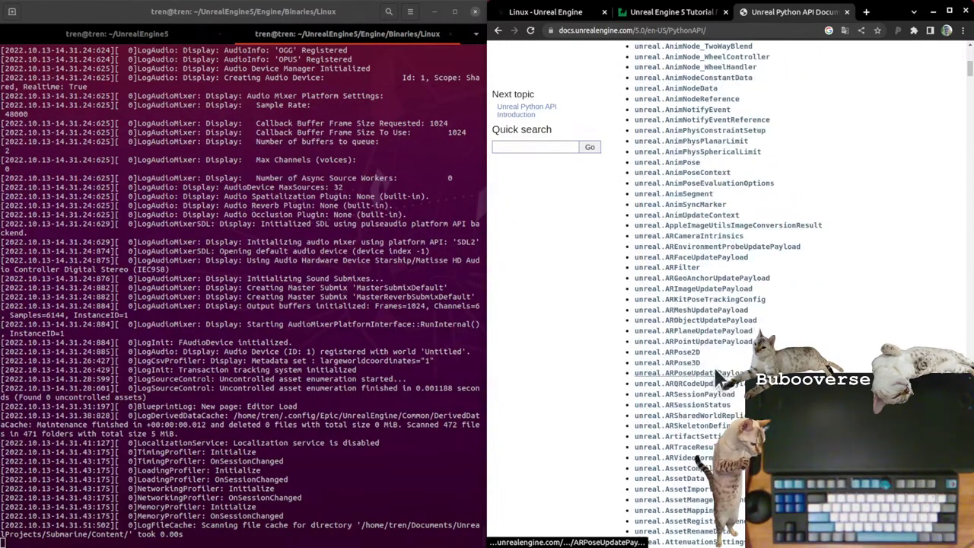
# Step: Glance at the tutorial tab, return to the API reference, and bring the Unreal Editor on screen
pyautogui.click(684, 21)
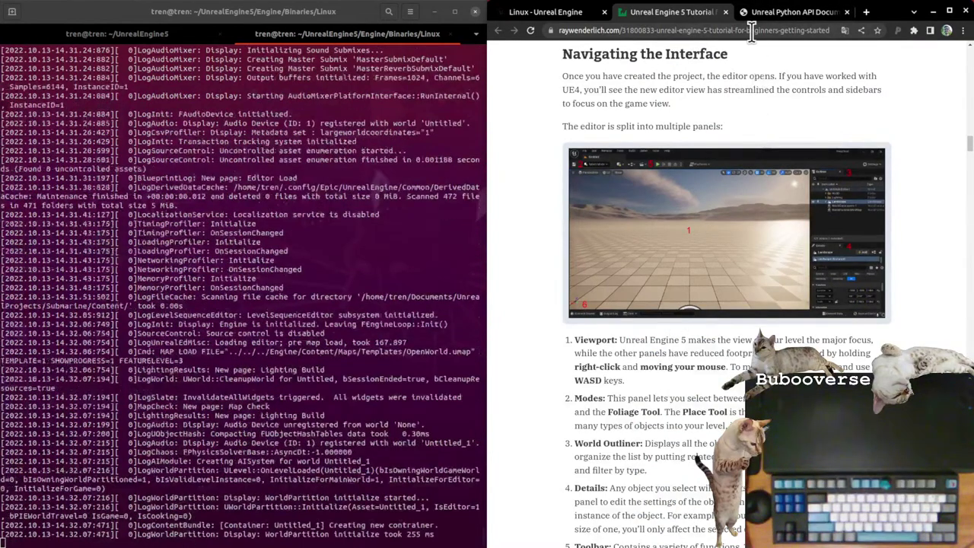
pyautogui.click(763, 16)
pyautogui.scroll(-2, 669, 494)
pyautogui.scroll(-1, 709, 404)
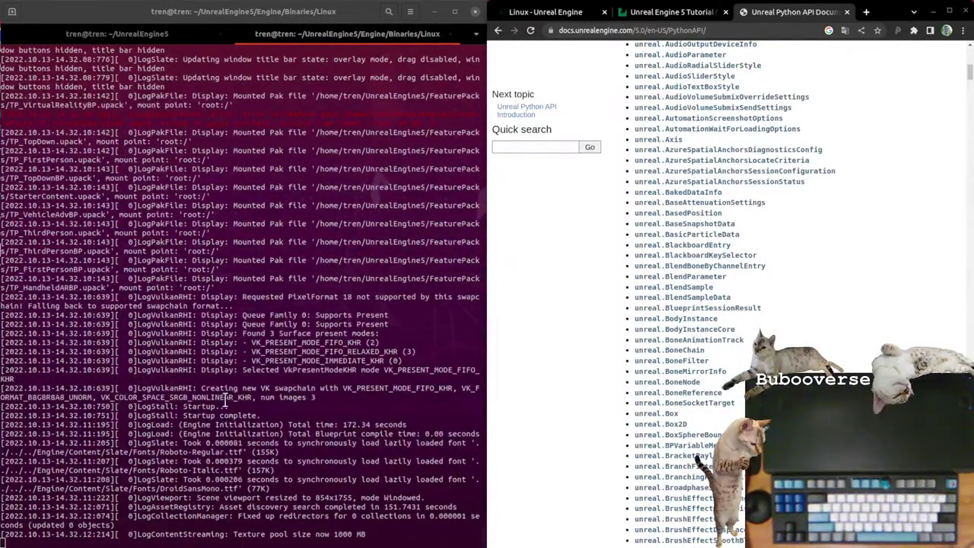
pyautogui.scroll(-15, 649, 401)
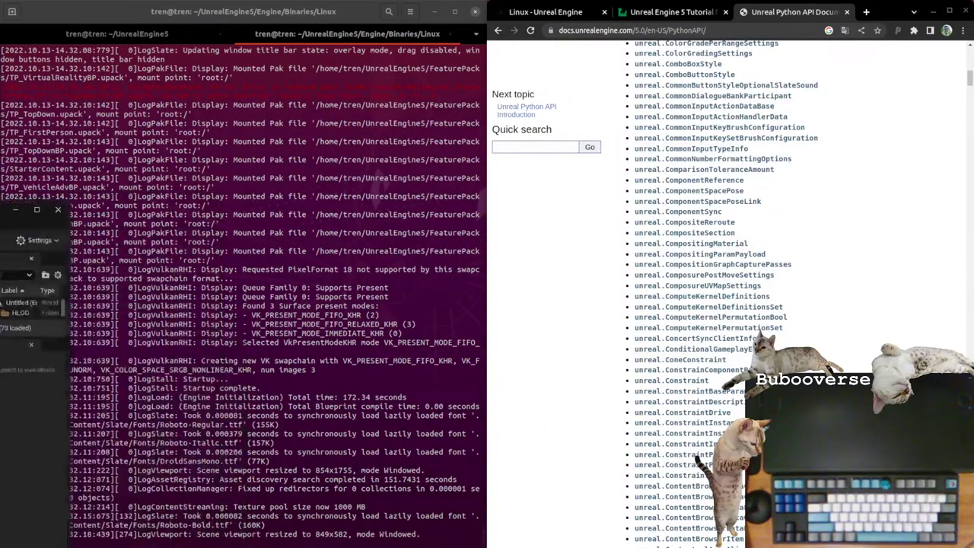
pyautogui.moveTo(114, 174); pyautogui.dragTo(439, 138)
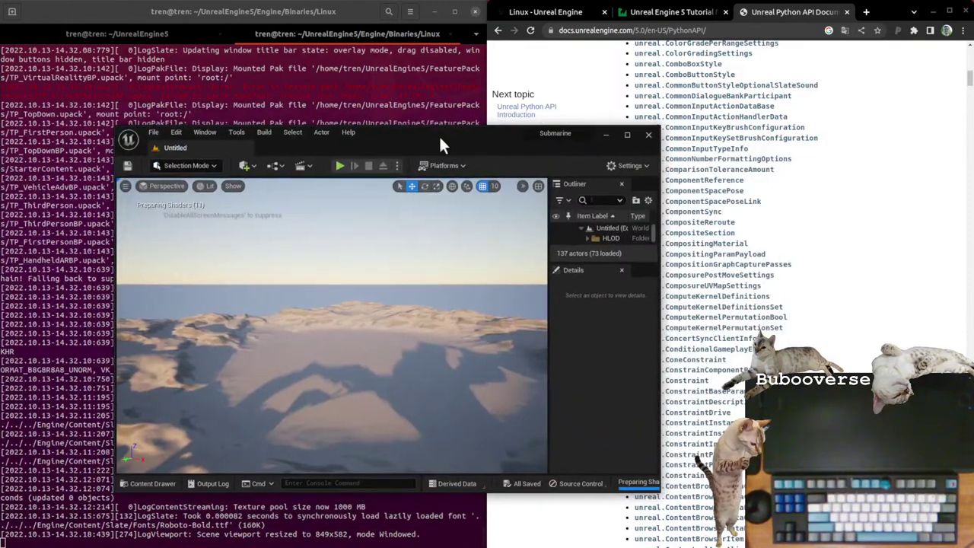
# Step: Snap the Unreal Editor to the left half and read the tutorial's editor overview
pyautogui.press('super+Left')
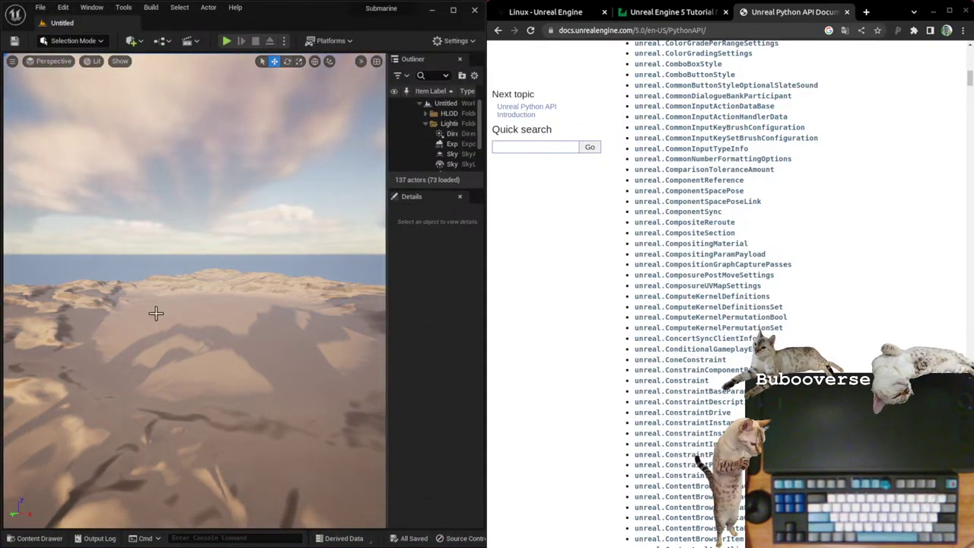
pyautogui.moveTo(194, 289); pyautogui.dragTo(194, 289, button='right')
pyautogui.moveTo(276, 184); pyautogui.dragTo(276, 184, button='right')
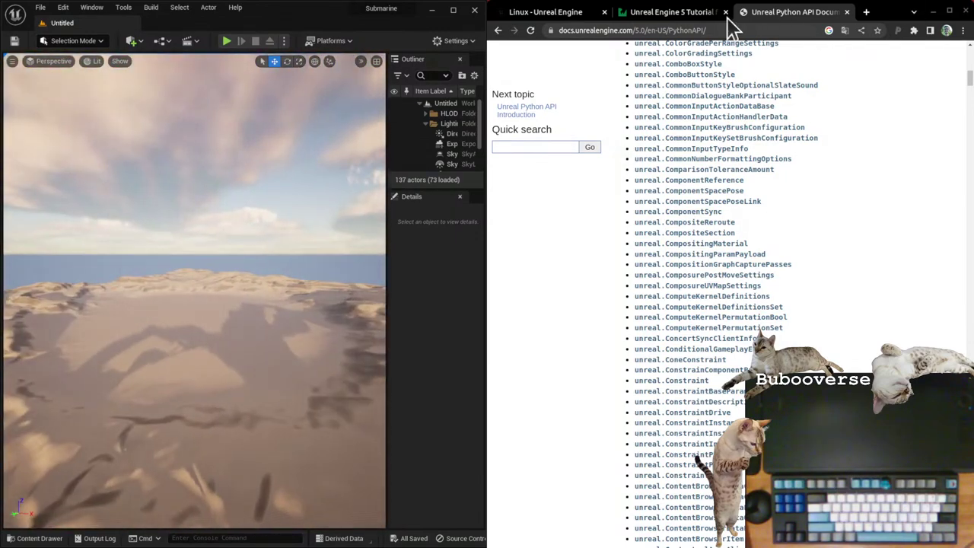
pyautogui.click(698, 15)
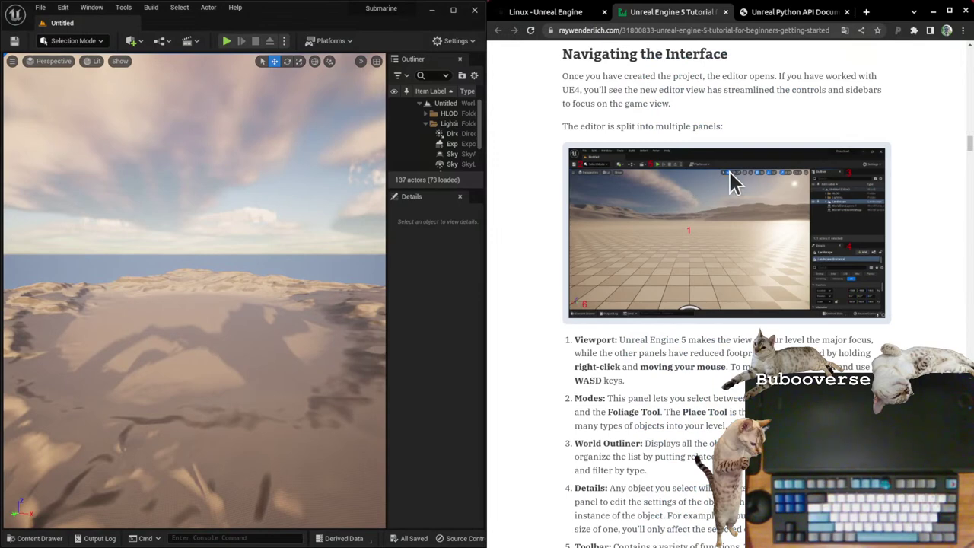
pyautogui.moveTo(631, 76); pyautogui.dragTo(771, 77)
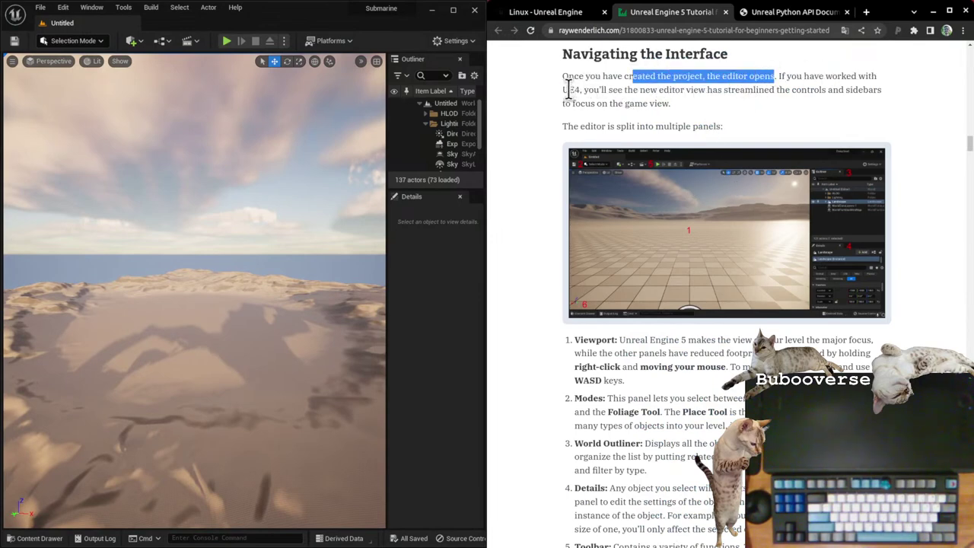
pyautogui.moveTo(587, 90); pyautogui.dragTo(895, 96)
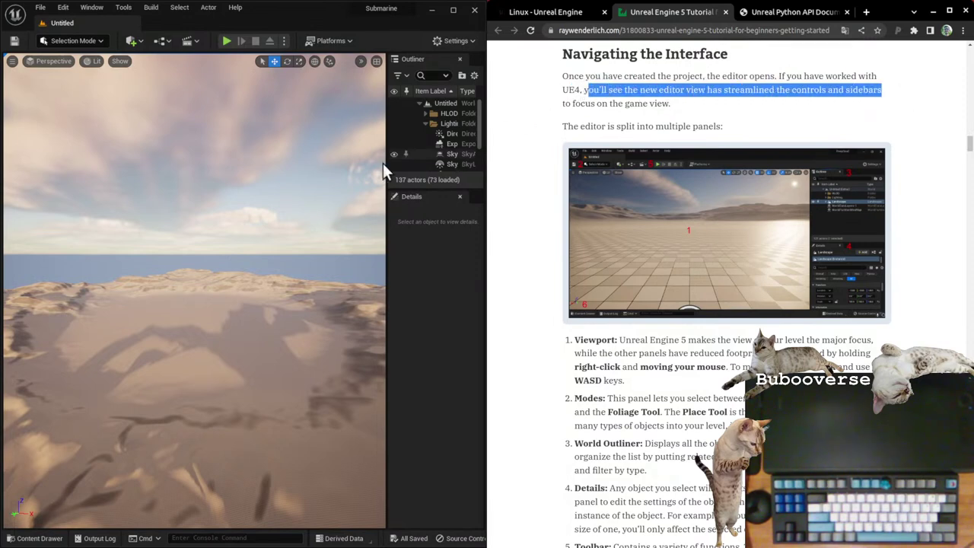
# Step: Raise the DirectionalLight to Z 11690 and the ExponentialHeightFog from Z -6850 to 4750
pyautogui.moveTo(386, 137); pyautogui.dragTo(307, 139)
pyautogui.click(392, 125)
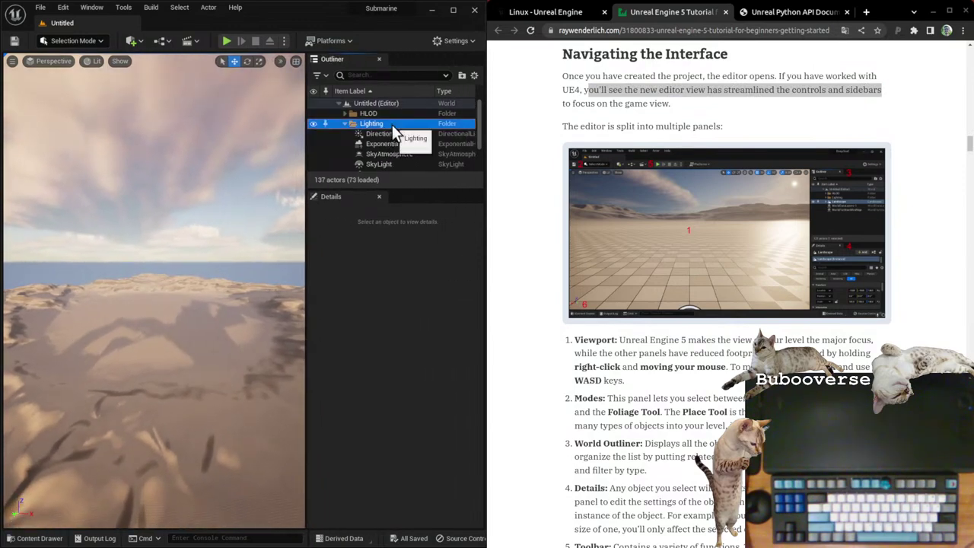
pyautogui.doubleClick(392, 134)
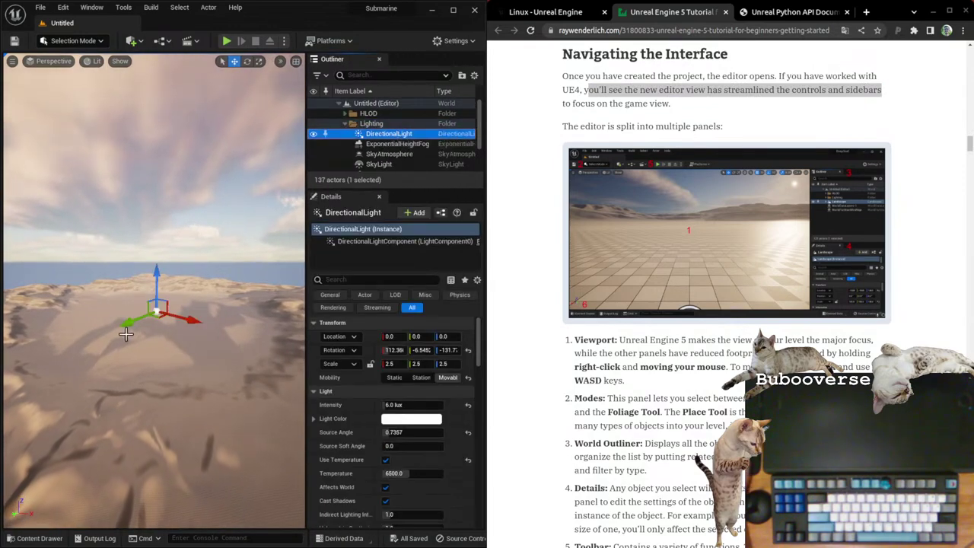
pyautogui.moveTo(157, 289); pyautogui.dragTo(172, 239)
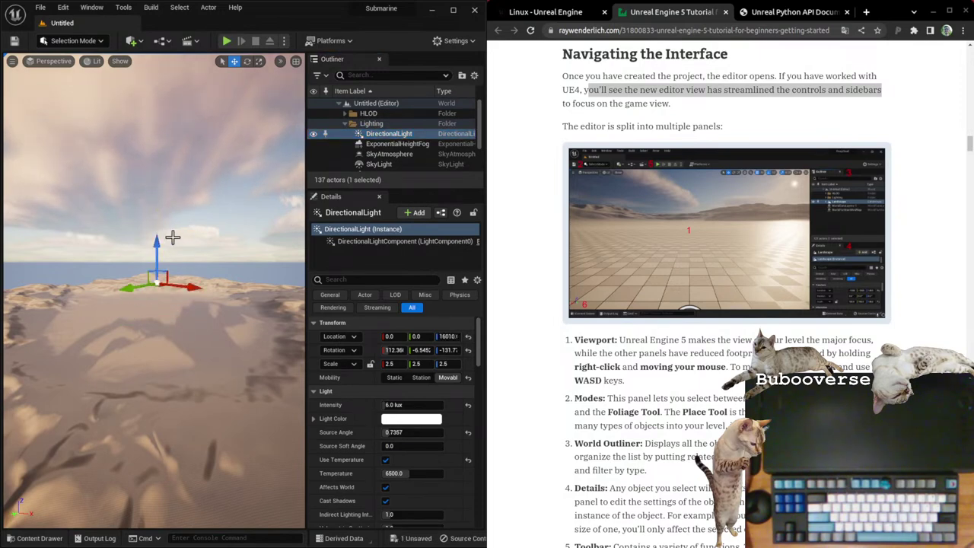
pyautogui.doubleClick(391, 144)
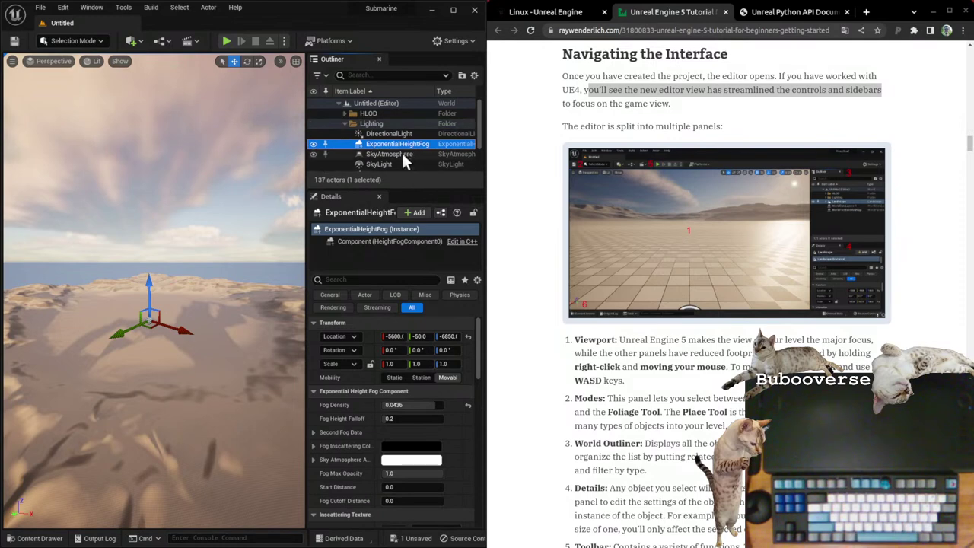
pyautogui.moveTo(147, 279); pyautogui.dragTo(148, 268)
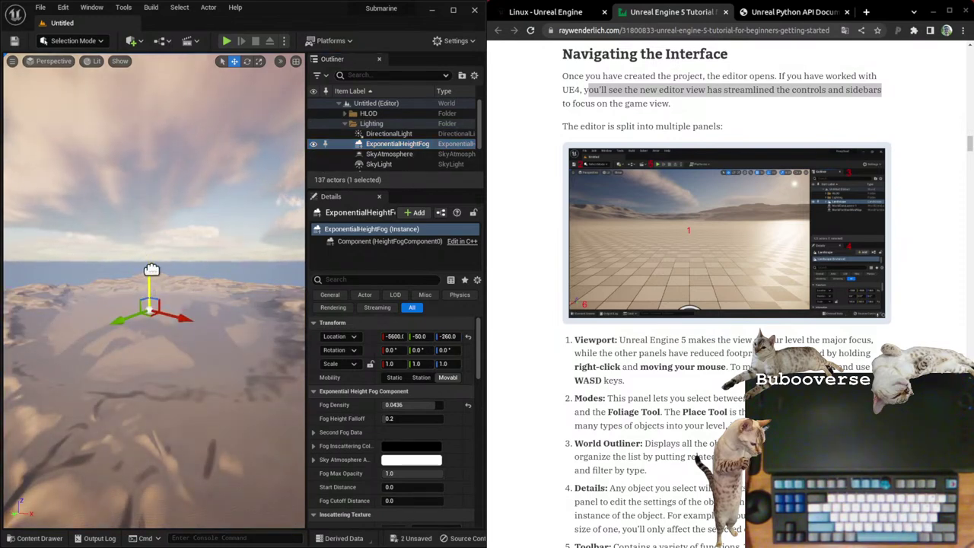
# Step: Inspect the SkyAtmosphere, SkyLight, Landscape, WorldPartitionMiniMap, WorldDataLayers-1 and VolumetricCloud actors
pyautogui.click(388, 155)
pyautogui.click(388, 163)
pyautogui.scroll(-2, 404, 149)
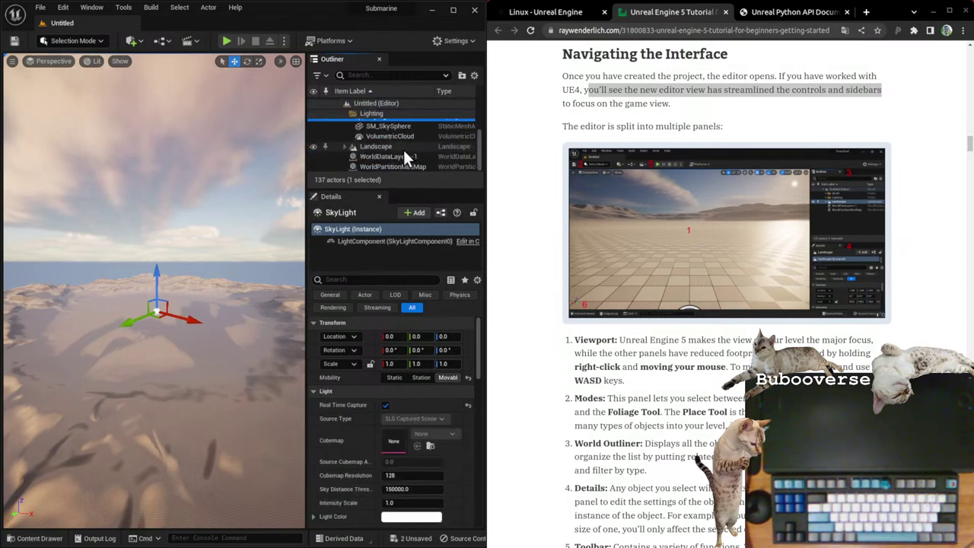
pyautogui.click(393, 144)
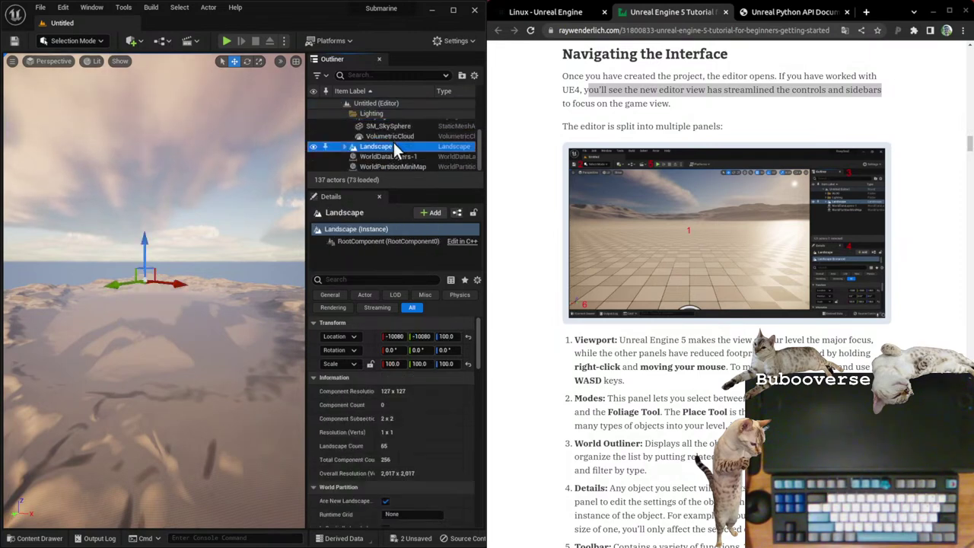
pyautogui.click(344, 146)
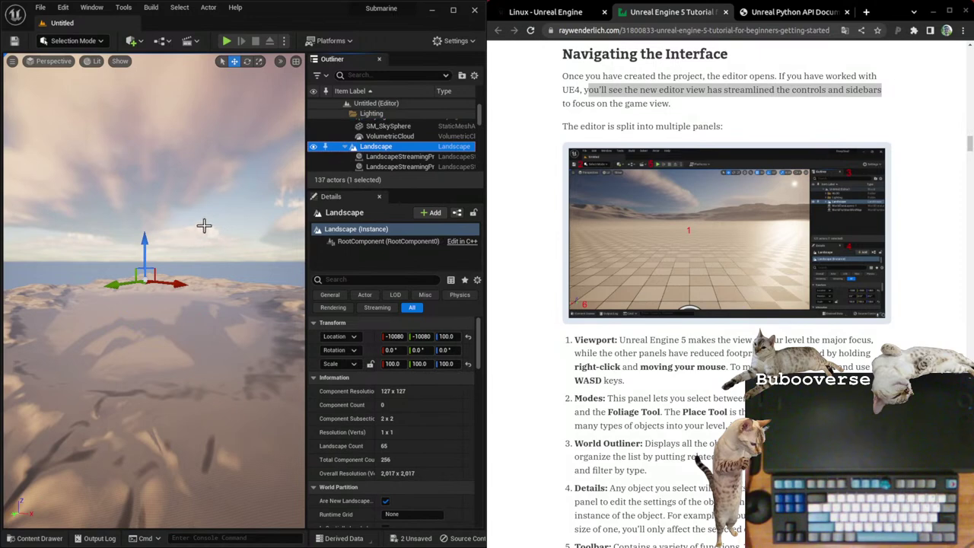
pyautogui.click(346, 146)
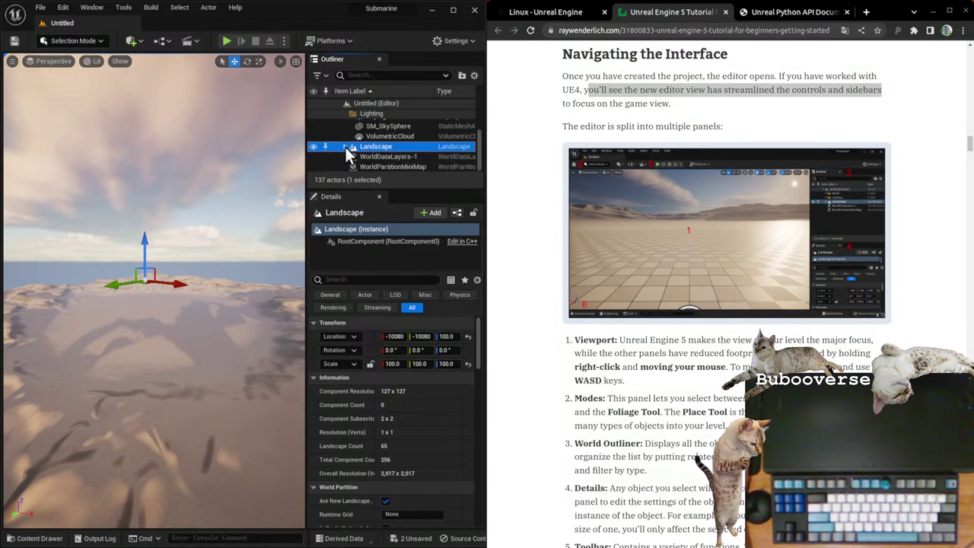
pyautogui.click(400, 166)
pyautogui.click(392, 156)
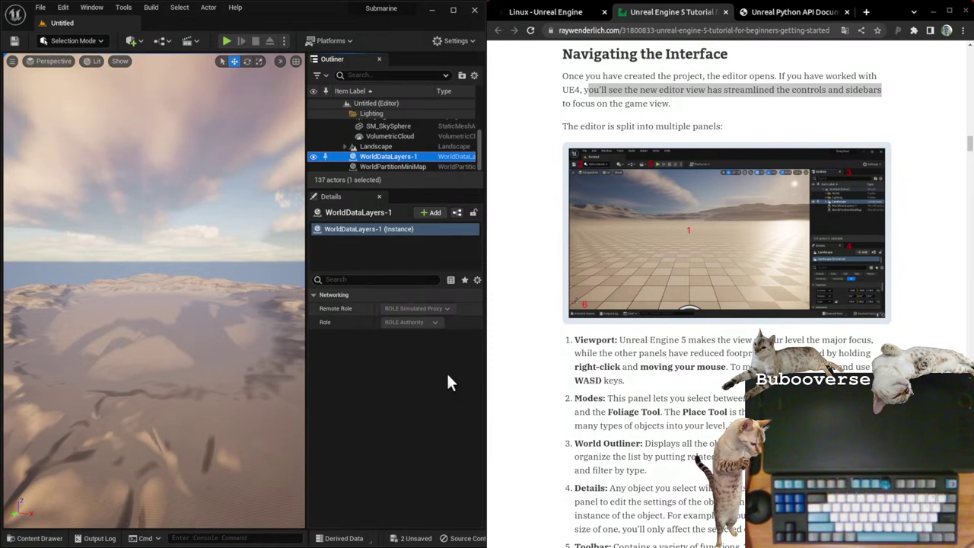
pyautogui.click(380, 136)
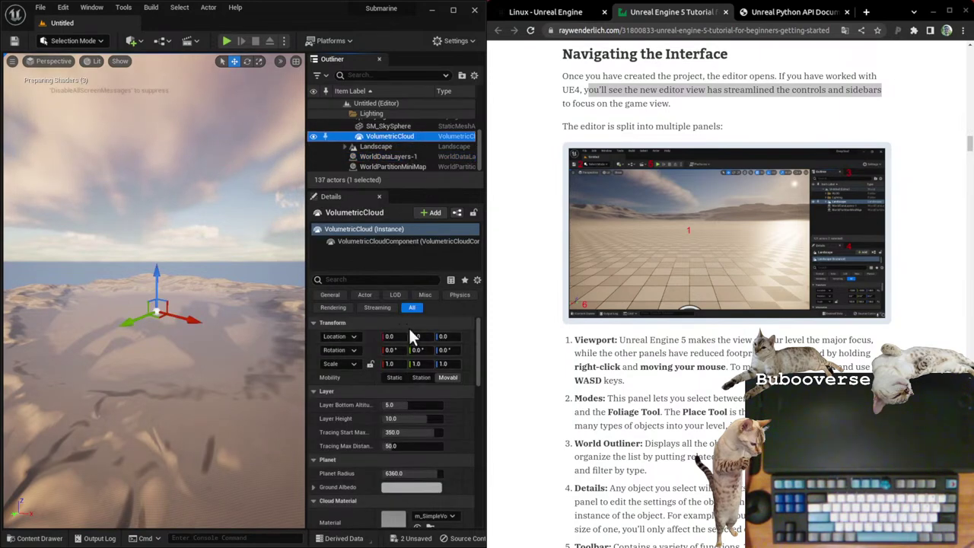
pyautogui.scroll(2, 391, 145)
pyautogui.click(379, 153)
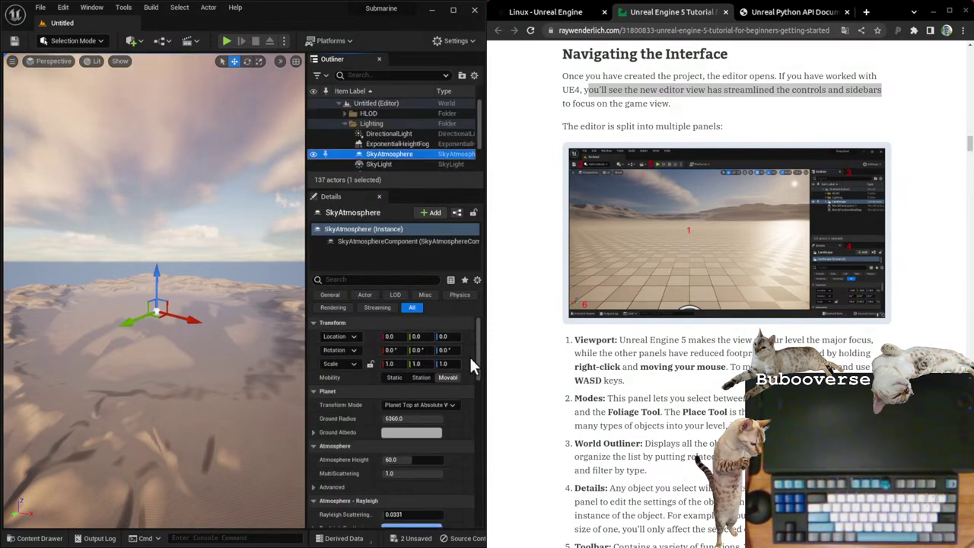
# Step: Set the DirectionalLight's X rotation to 112.36
pyautogui.click(387, 134)
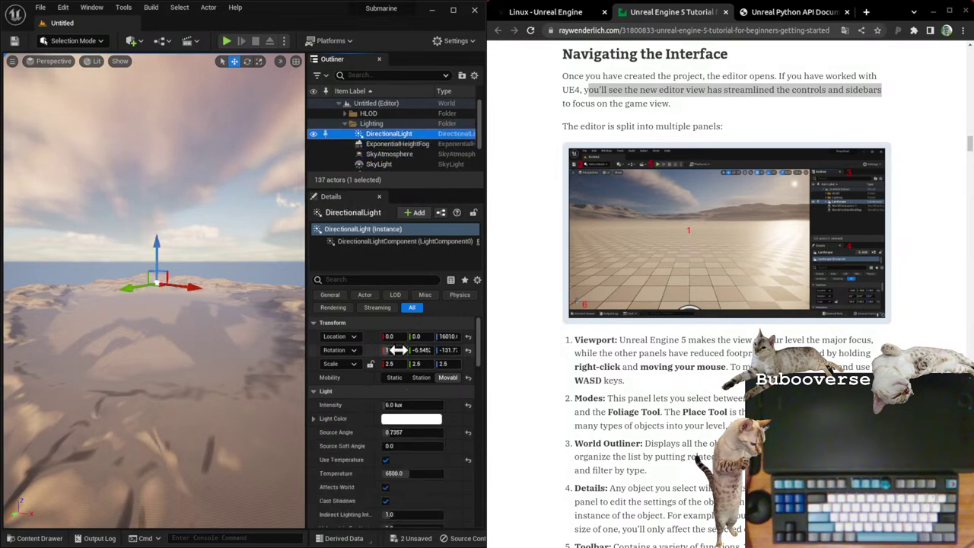
pyautogui.moveTo(398, 350); pyautogui.dragTo(426, 350)
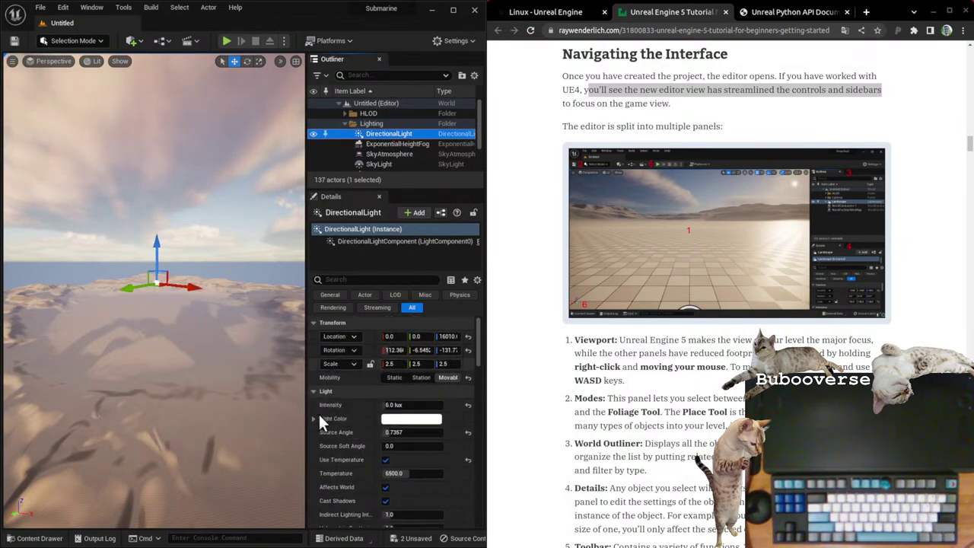
pyautogui.scroll(-3, 335, 457)
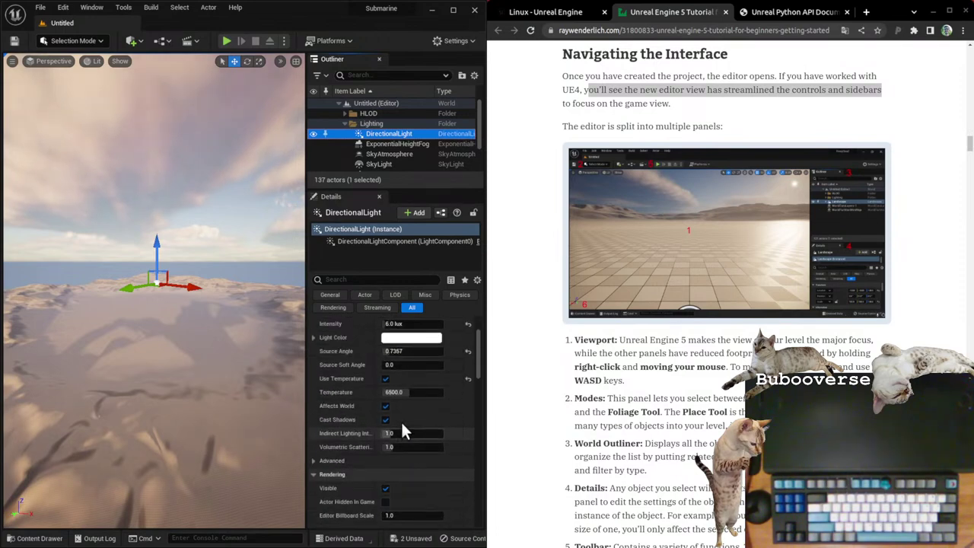
pyautogui.scroll(4, 388, 411)
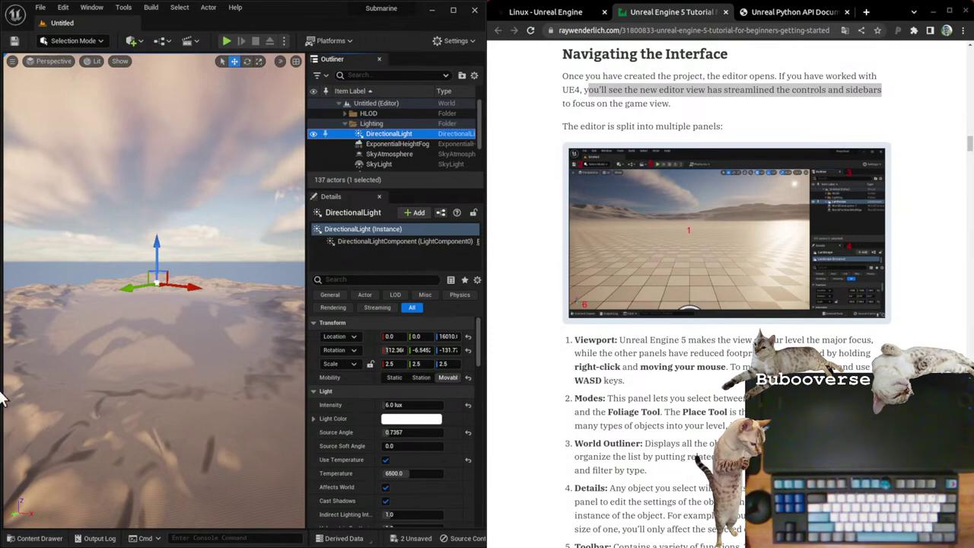
# Step: Select the SkyLight's LightComponent and switch its Mobility to Static
pyautogui.click(268, 302)
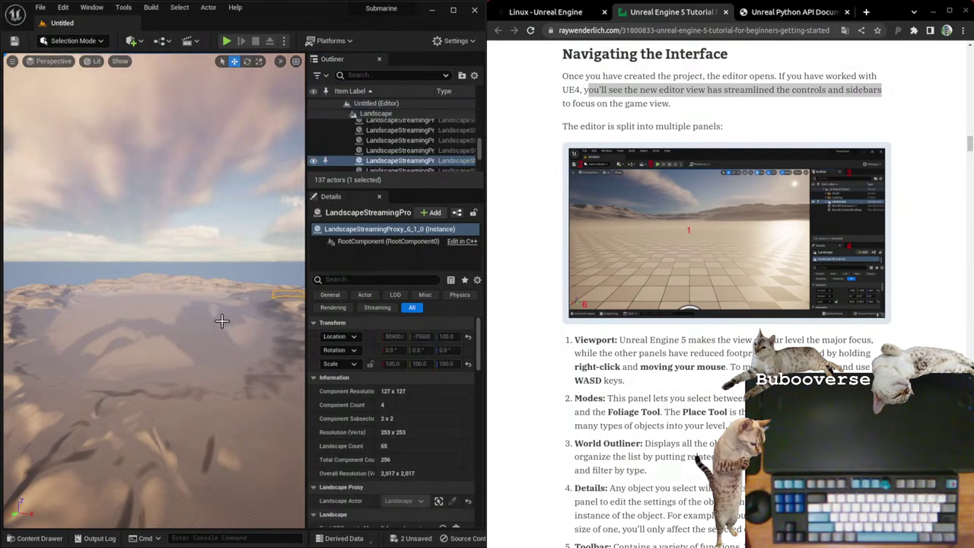
pyautogui.scroll(5, 405, 147)
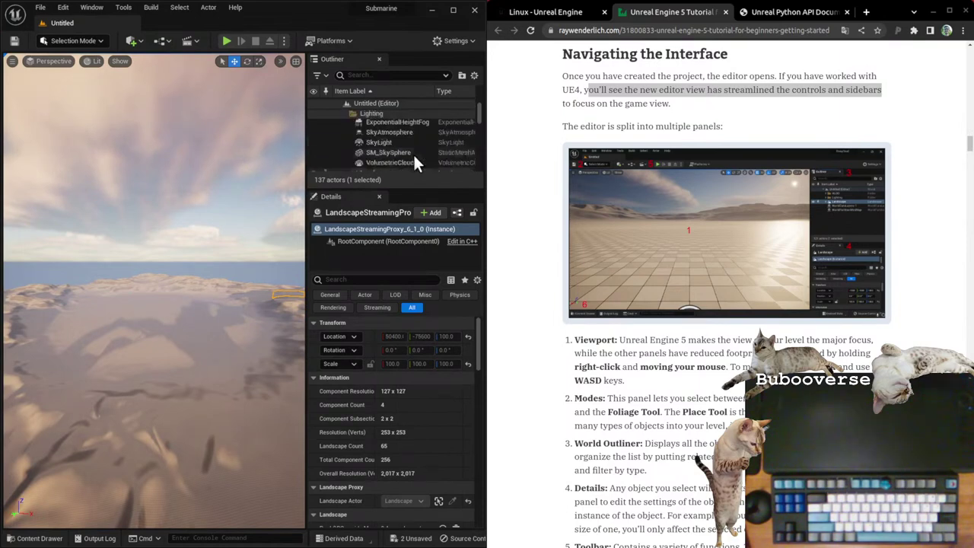
pyautogui.click(392, 155)
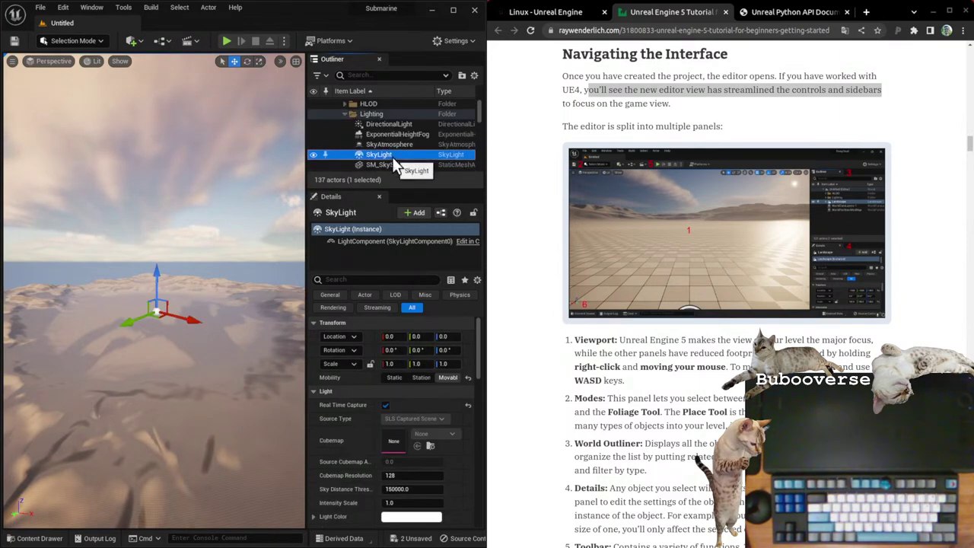
pyautogui.click(351, 244)
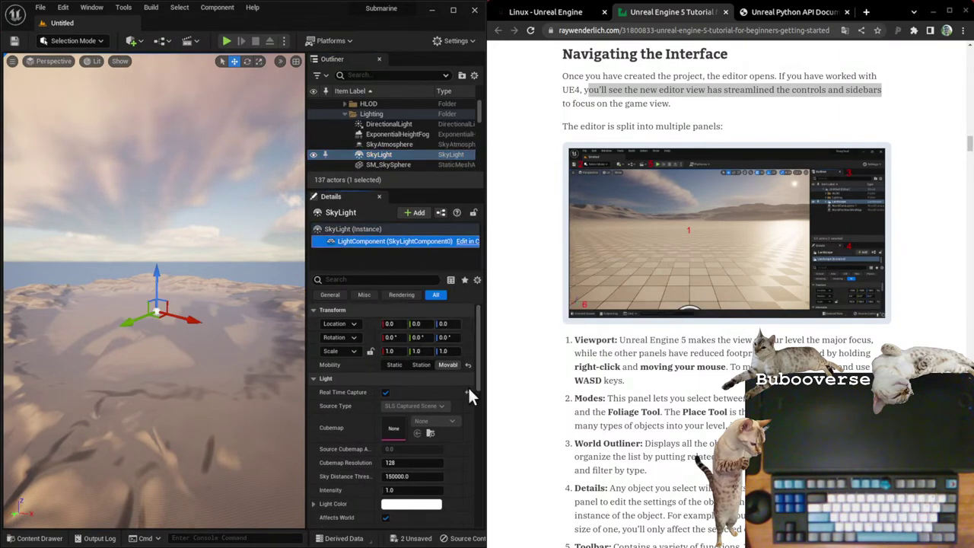
pyautogui.click(395, 365)
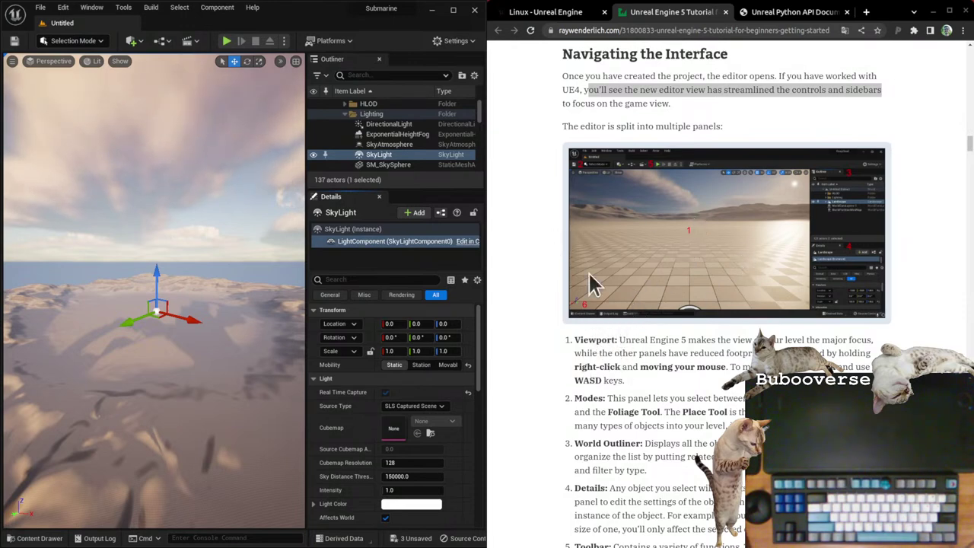
# Step: Zoom the tutorial to 125% and highlight the Viewport paragraph's 'your level the major focus' wording
pyautogui.keyDown('ctrl'); pyautogui.scroll(2, 736, 248); pyautogui.keyUp('ctrl')
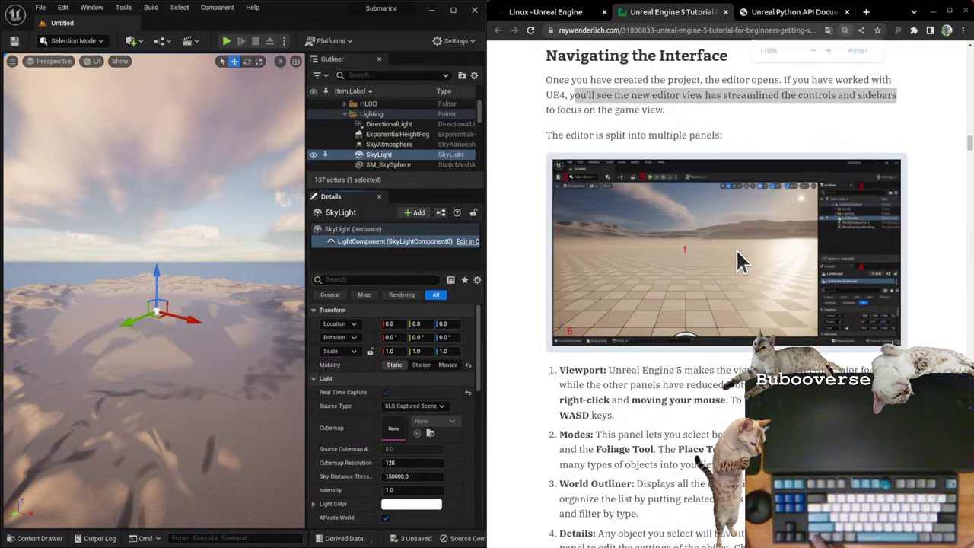
pyautogui.scroll(2, 737, 259)
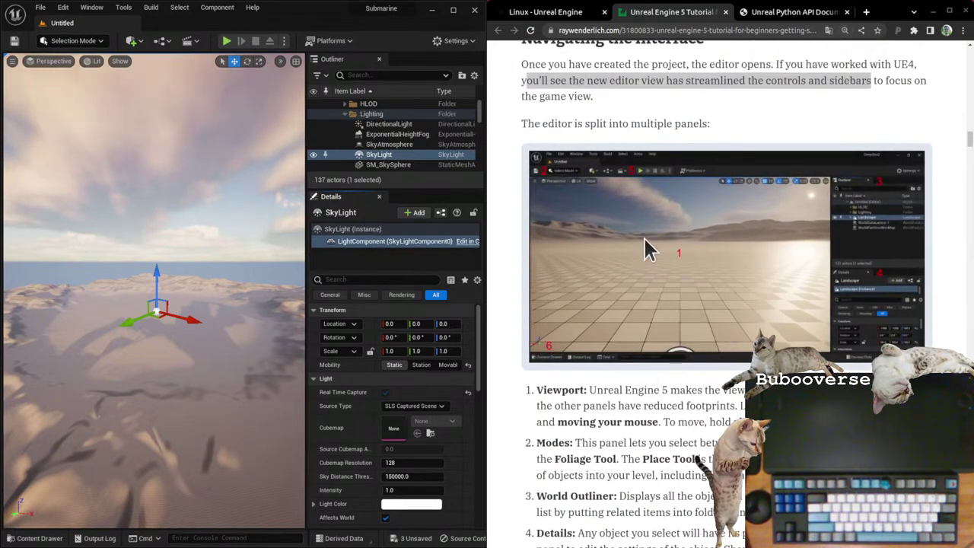
pyautogui.scroll(-1, 700, 282)
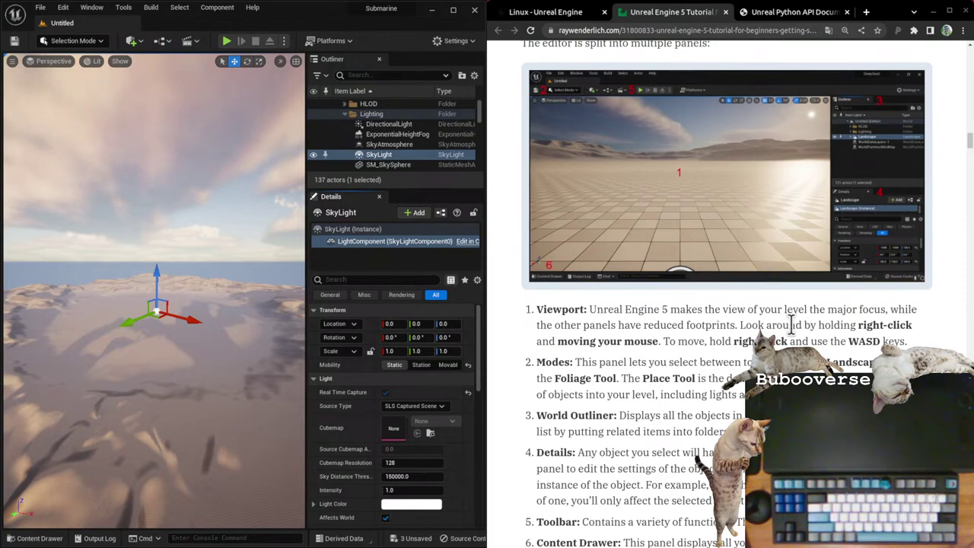
pyautogui.moveTo(759, 309); pyautogui.dragTo(885, 309)
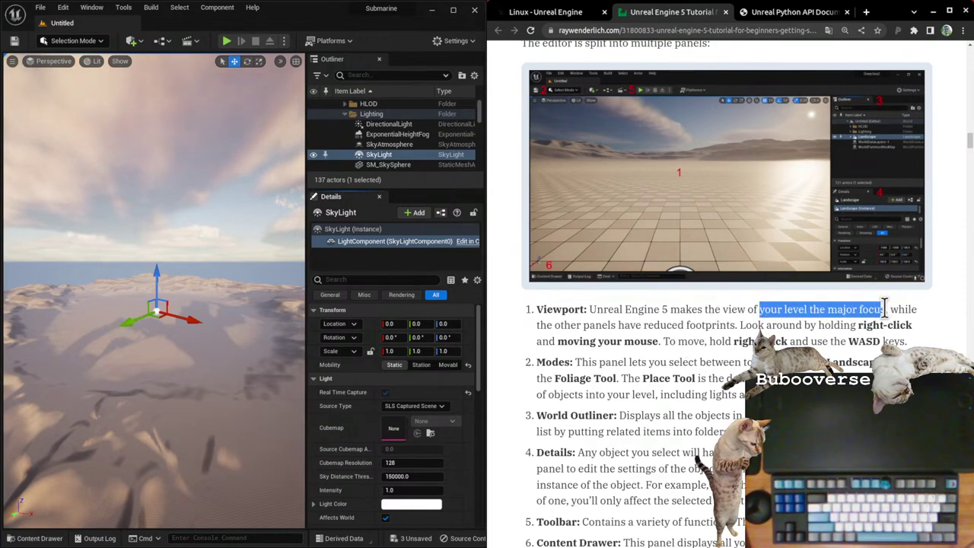
pyautogui.moveTo(612, 325); pyautogui.dragTo(872, 325)
pyautogui.click(684, 349)
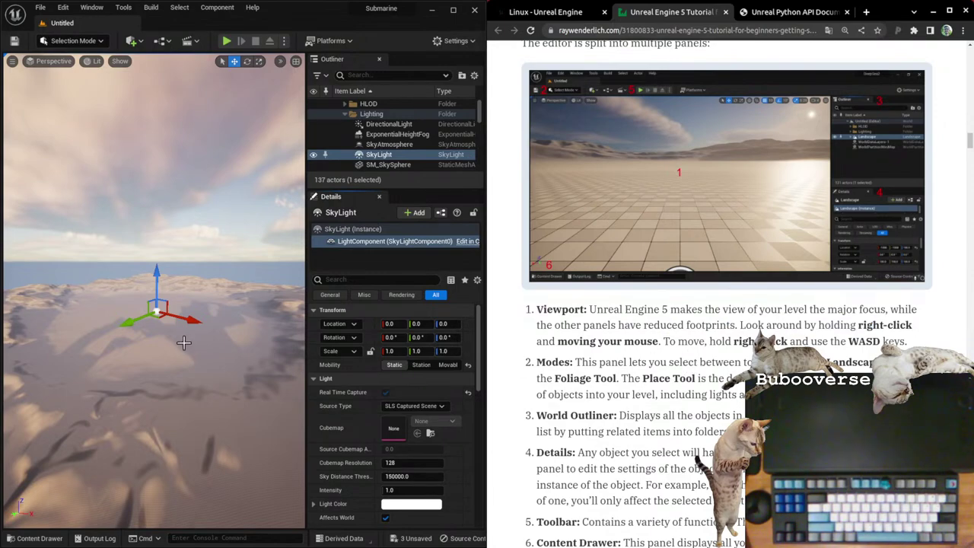
pyautogui.moveTo(177, 324)
pyautogui.mouseDown(button='right')
pyautogui.moveTo(162, 336)
pyautogui.moveTo(173, 315)
pyautogui.moveTo(172, 329)
pyautogui.mouseUp(button='right')
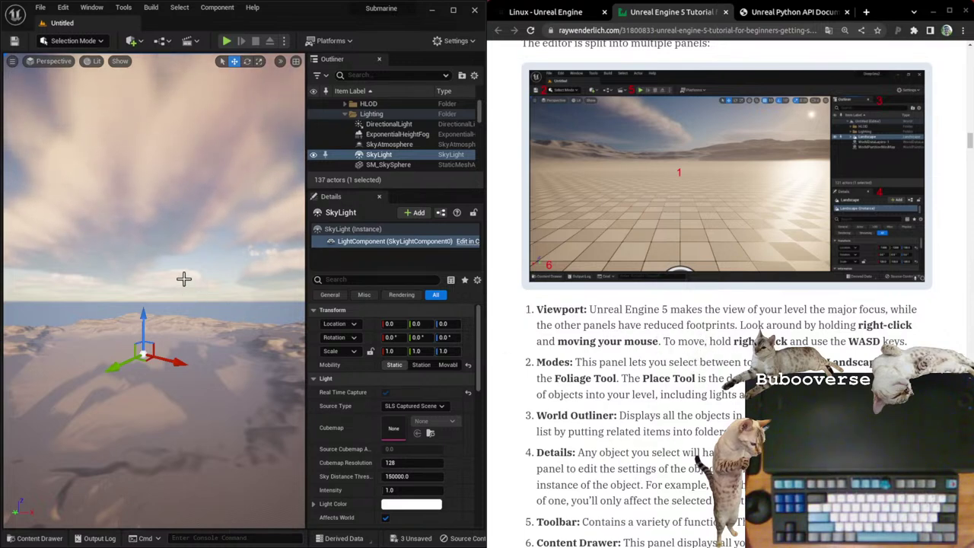
# Step: Turn the level camera to look across the desert dunes close to the terrain
pyautogui.moveTo(183, 283); pyautogui.dragTo(15, 218, button='right')
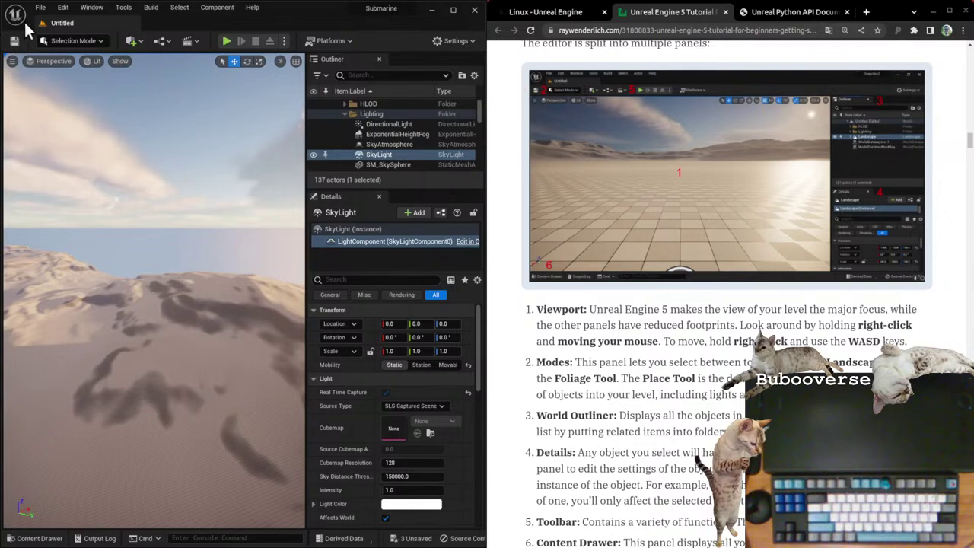
# Step: Switch to Landscape, then Foliage mode, and widen the foliage tools panel and viewport
pyautogui.click(69, 39)
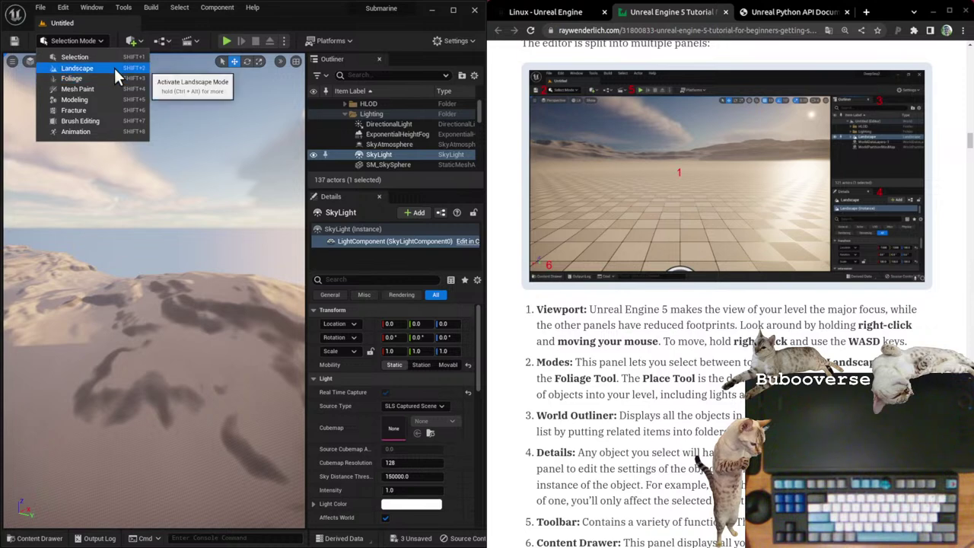
pyautogui.click(114, 67)
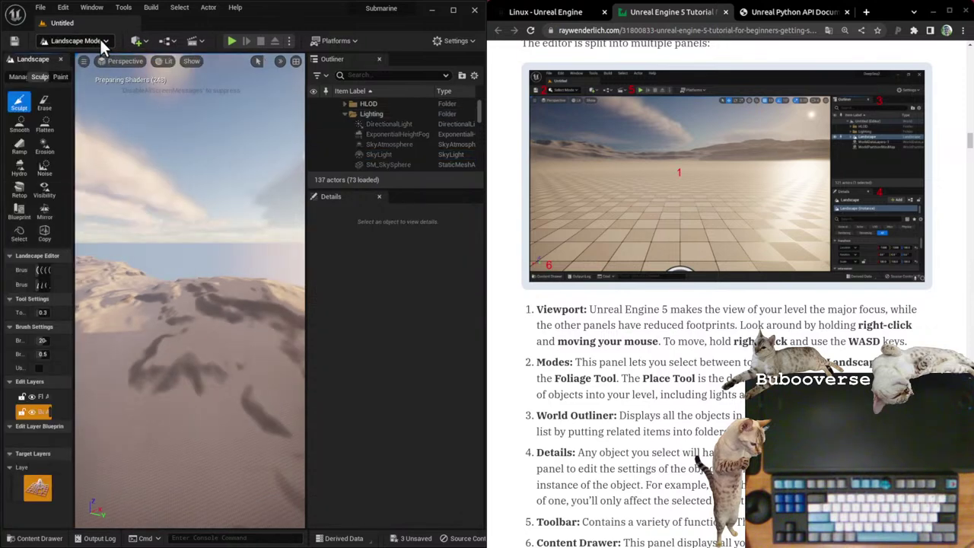
pyautogui.click(101, 40)
pyautogui.click(94, 76)
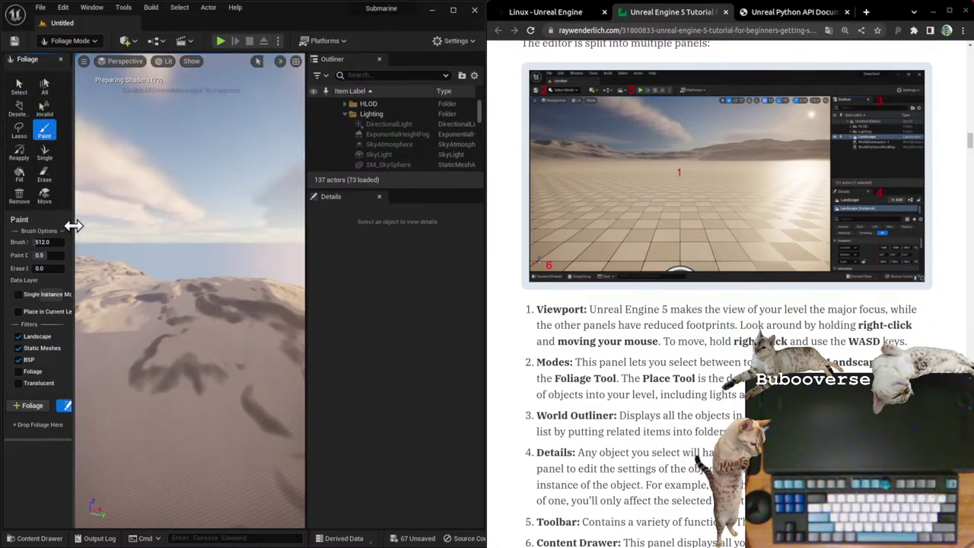
pyautogui.moveTo(73, 226); pyautogui.dragTo(111, 224)
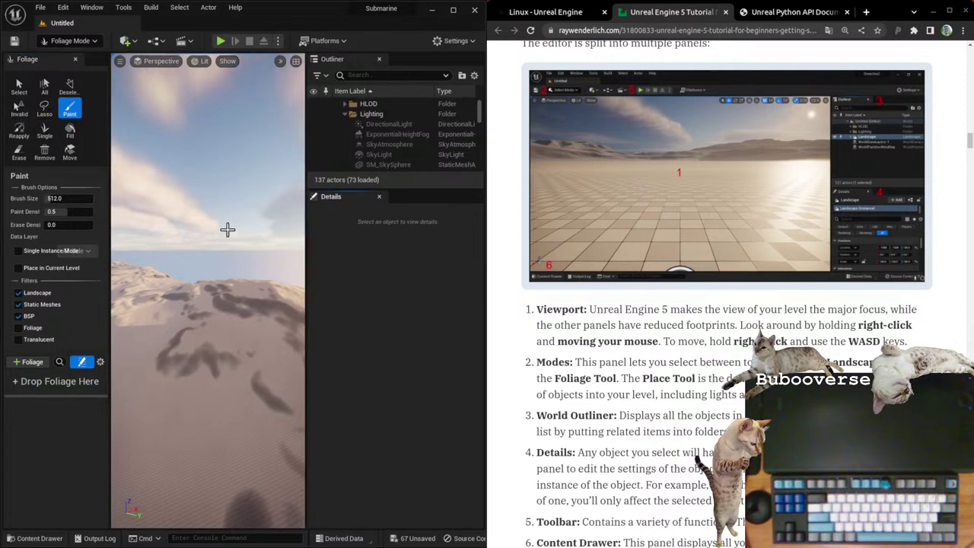
pyautogui.moveTo(307, 206)
pyautogui.mouseDown()
pyautogui.moveTo(337, 206)
pyautogui.moveTo(314, 207)
pyautogui.mouseUp()
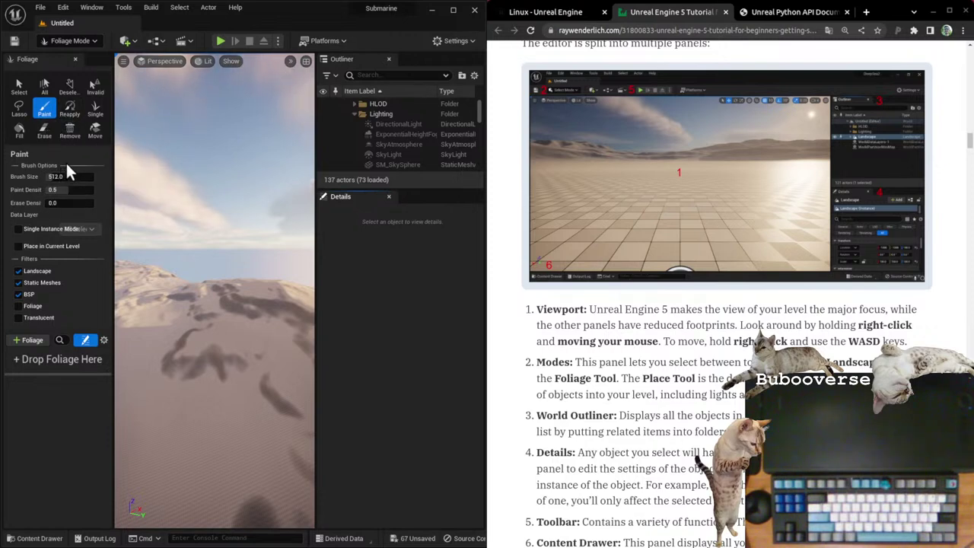
# Step: Switch to Modeling mode, then Animation mode, and finally back to Selection mode
pyautogui.click(69, 41)
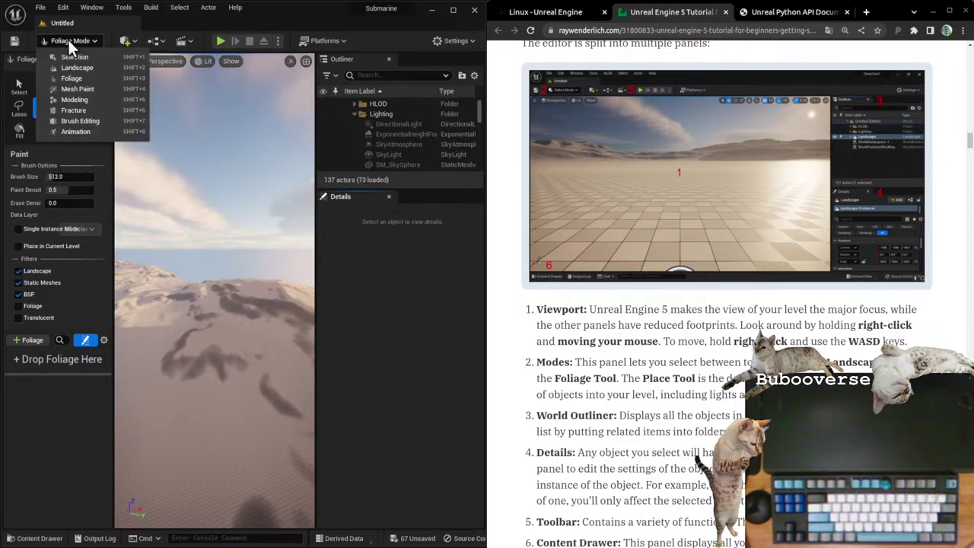
pyautogui.click(88, 98)
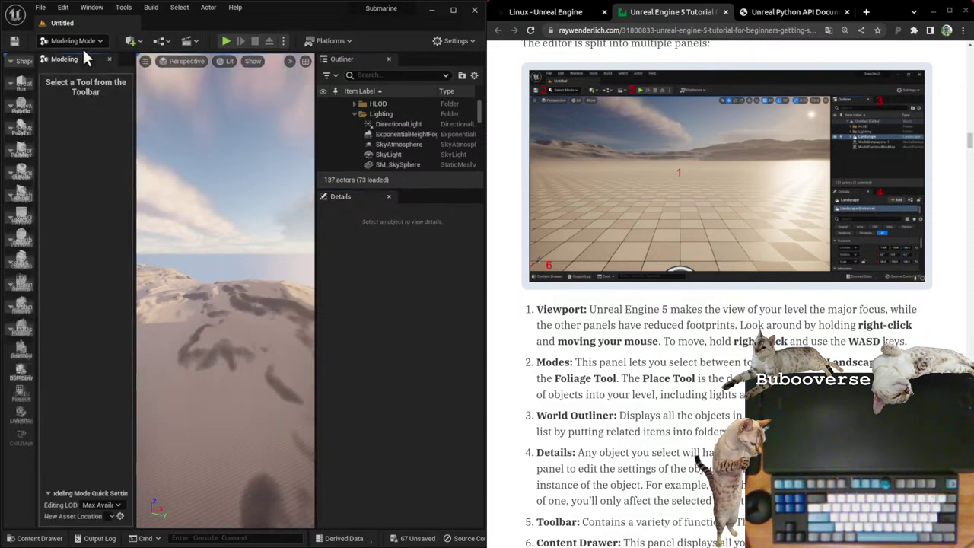
pyautogui.click(87, 41)
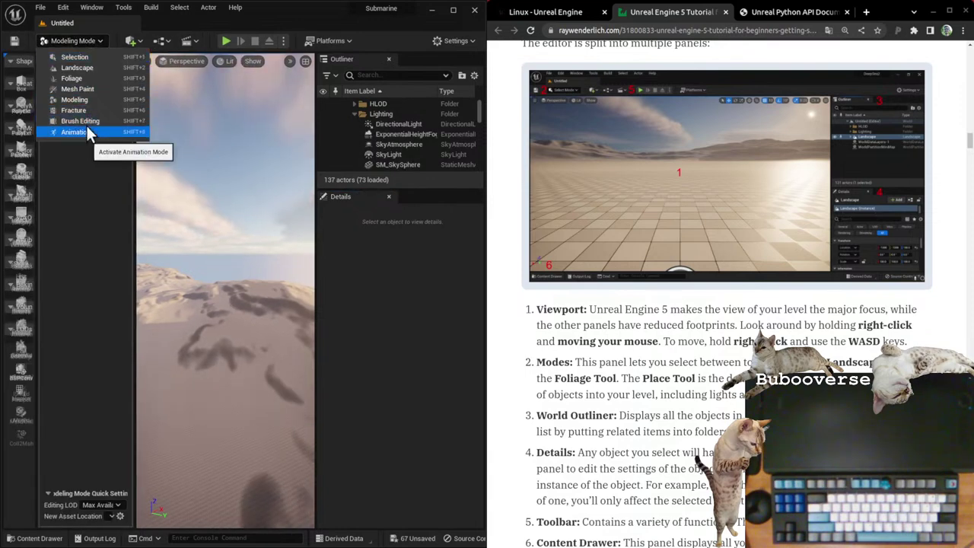
pyautogui.click(77, 131)
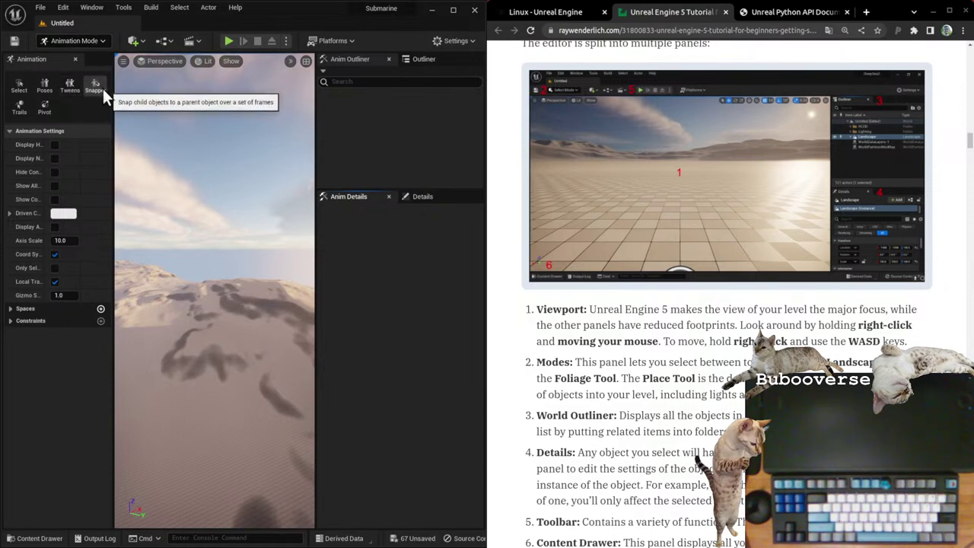
pyautogui.click(84, 40)
pyautogui.click(76, 57)
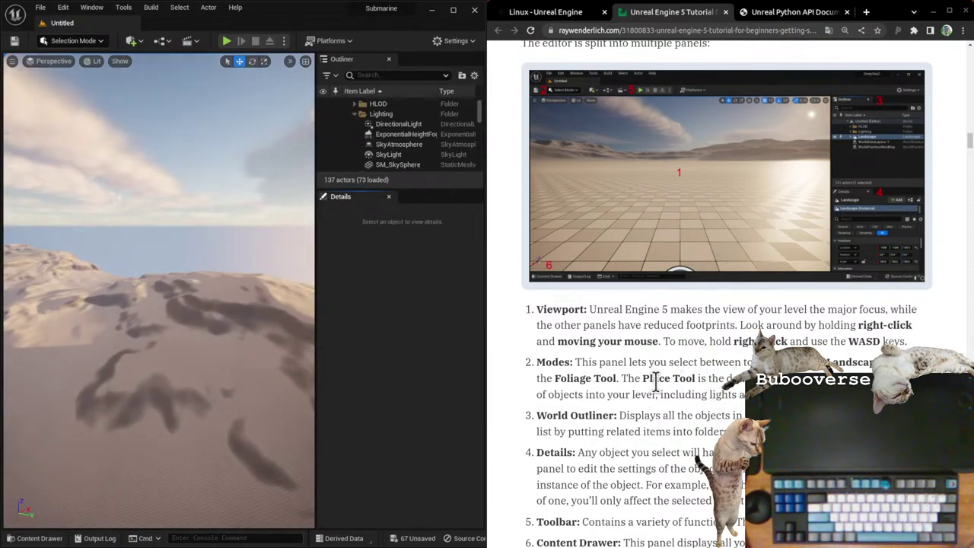
# Step: Enter Landscape mode and browse its Manage and Sculpt tool tabs
pyautogui.click(70, 40)
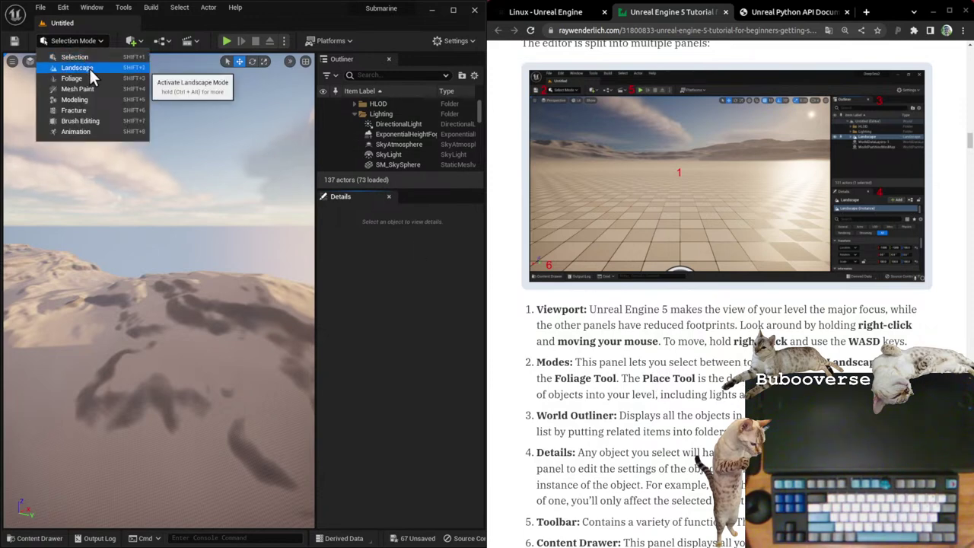
pyautogui.click(89, 67)
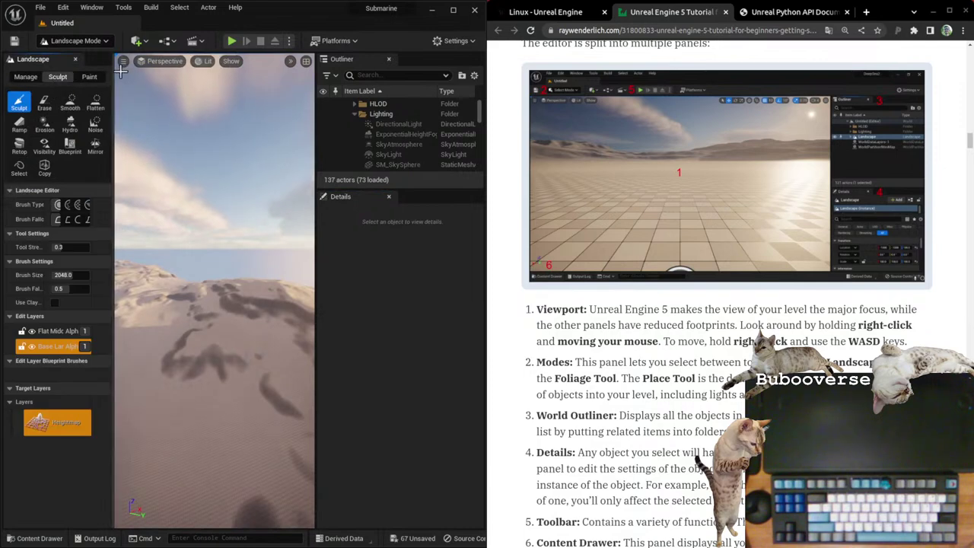
pyautogui.click(36, 76)
pyautogui.click(59, 78)
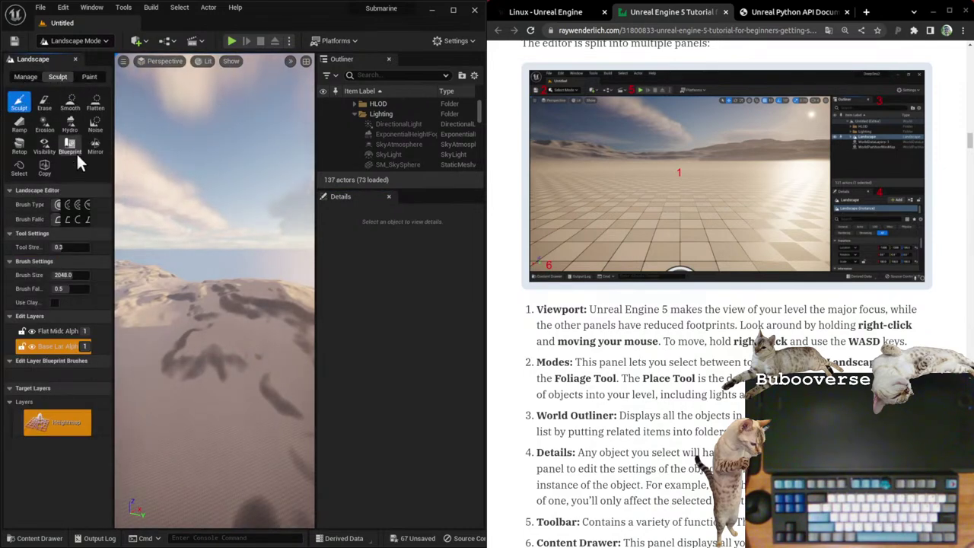
pyautogui.click(30, 77)
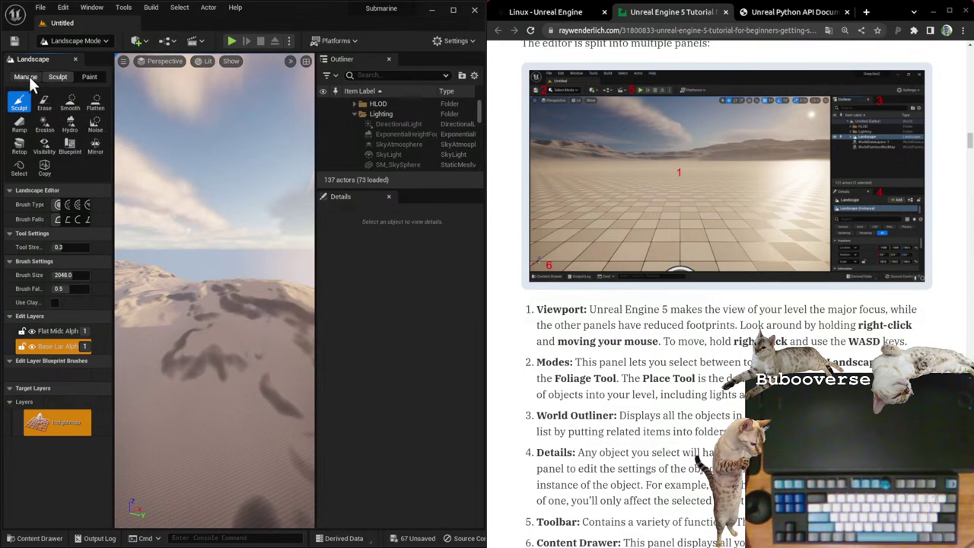
# Step: Enter Foliage mode, pick the Single placement tool, then return to Selection mode
pyautogui.click(85, 42)
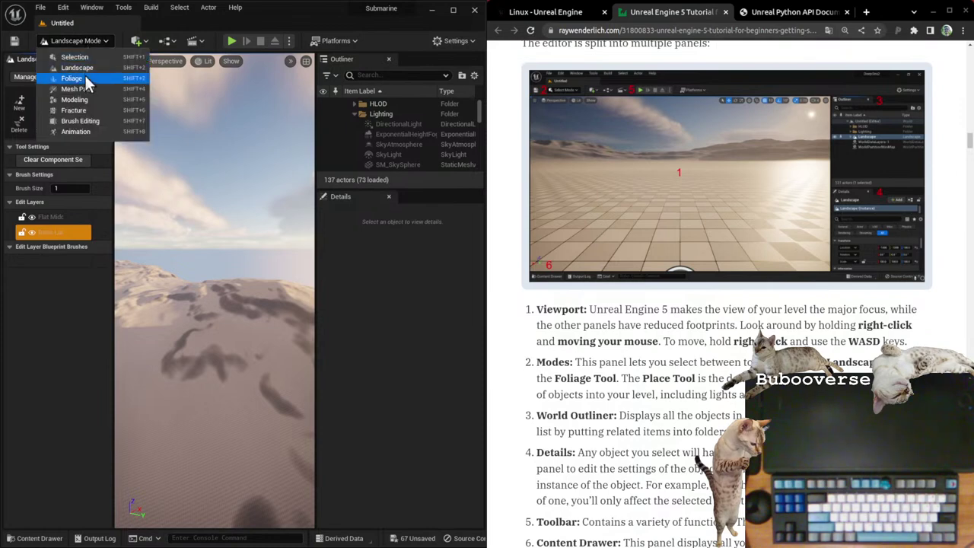
pyautogui.click(86, 78)
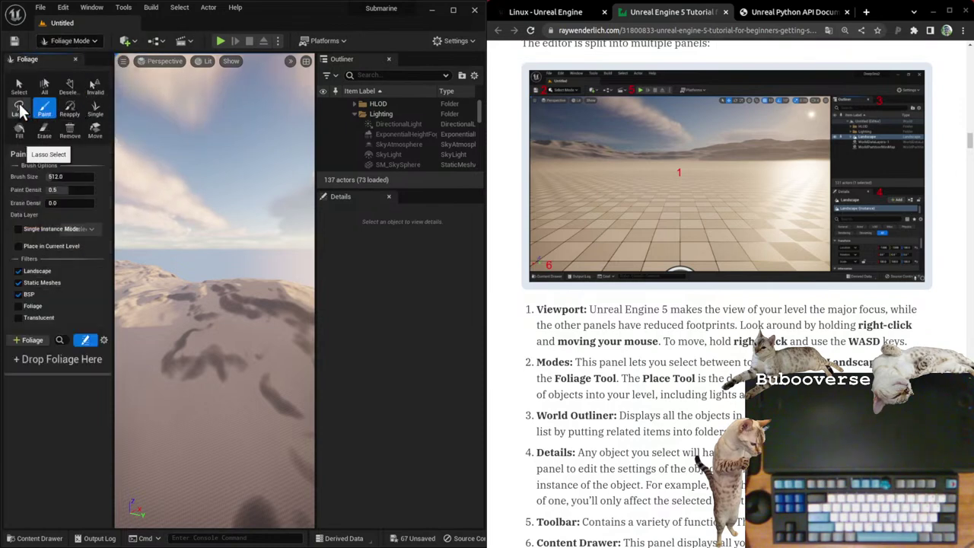
pyautogui.click(95, 110)
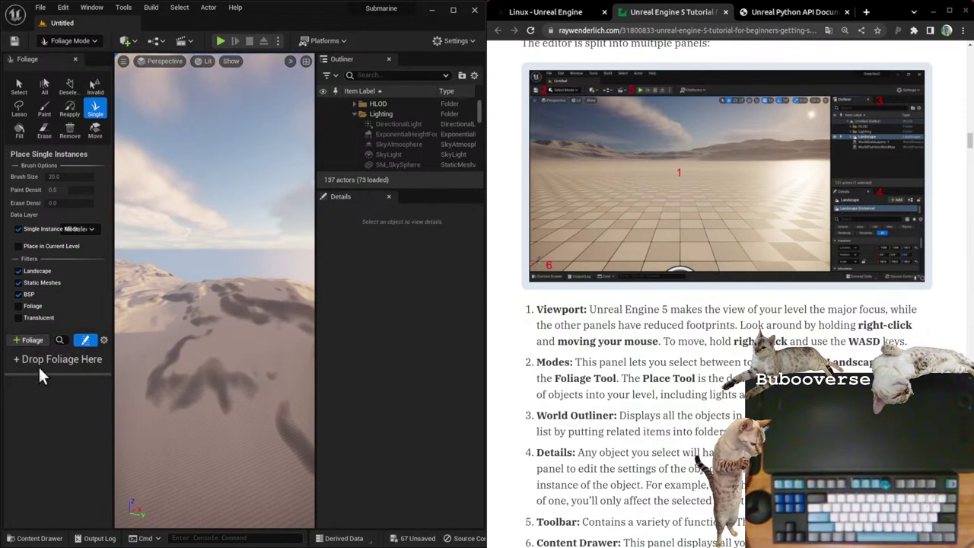
pyautogui.click(84, 40)
pyautogui.click(74, 57)
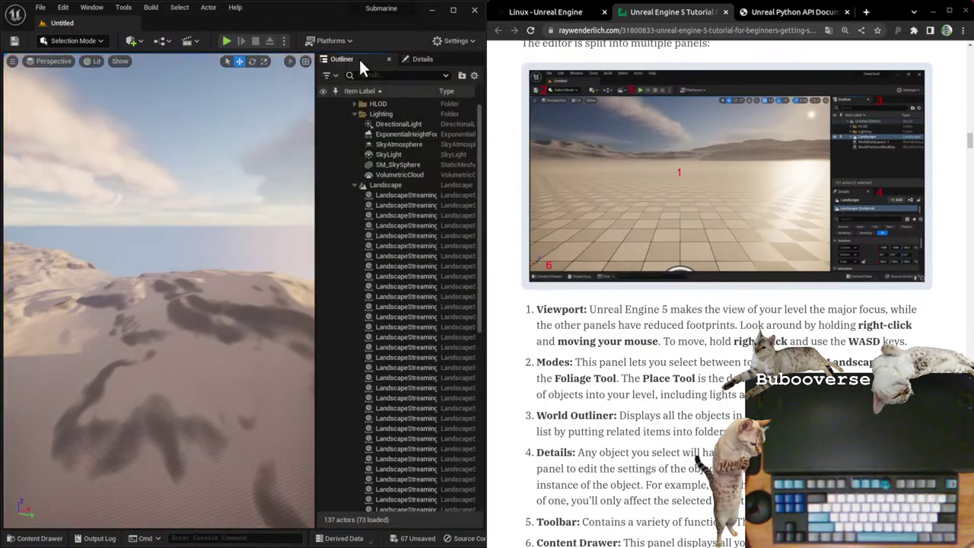
# Step: Dock the Details panel as its own panel beneath the Outliner
pyautogui.click(424, 59)
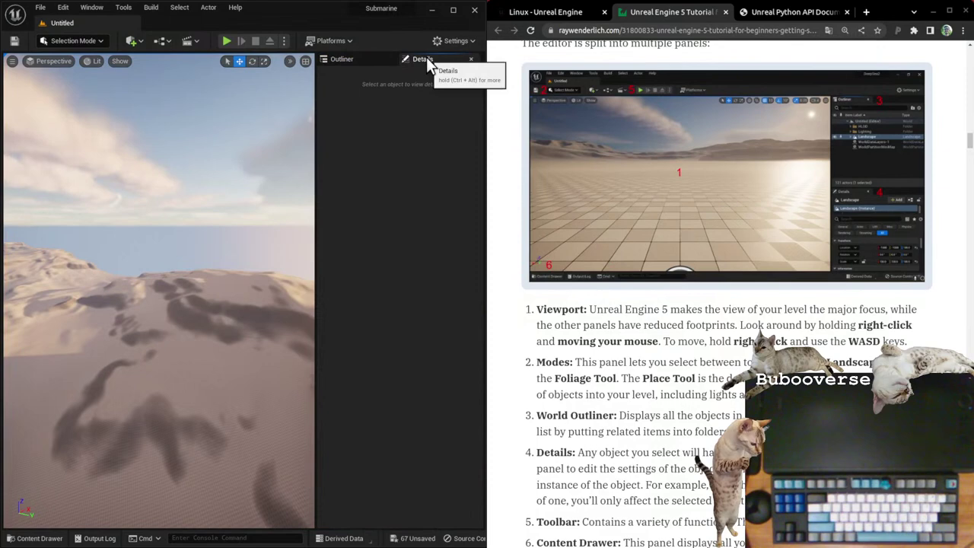
pyautogui.click(351, 63)
pyautogui.scroll(-5, 388, 335)
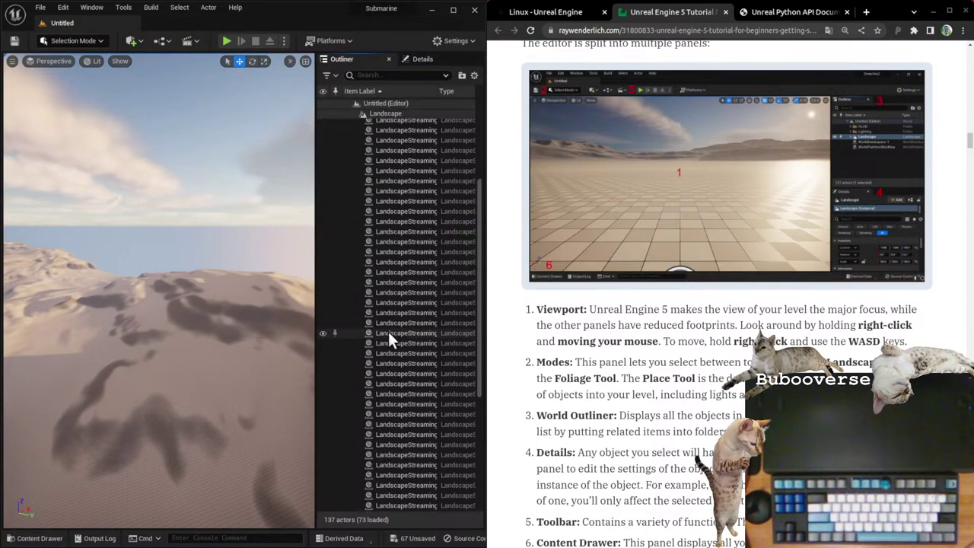
pyautogui.scroll(-3, 415, 326)
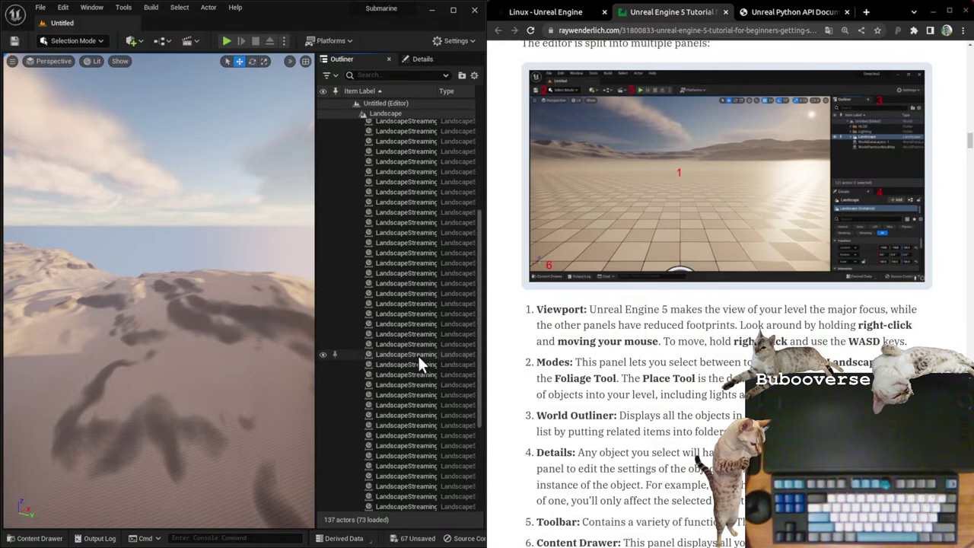
pyautogui.scroll(8, 418, 354)
pyautogui.moveTo(426, 58); pyautogui.dragTo(380, 510)
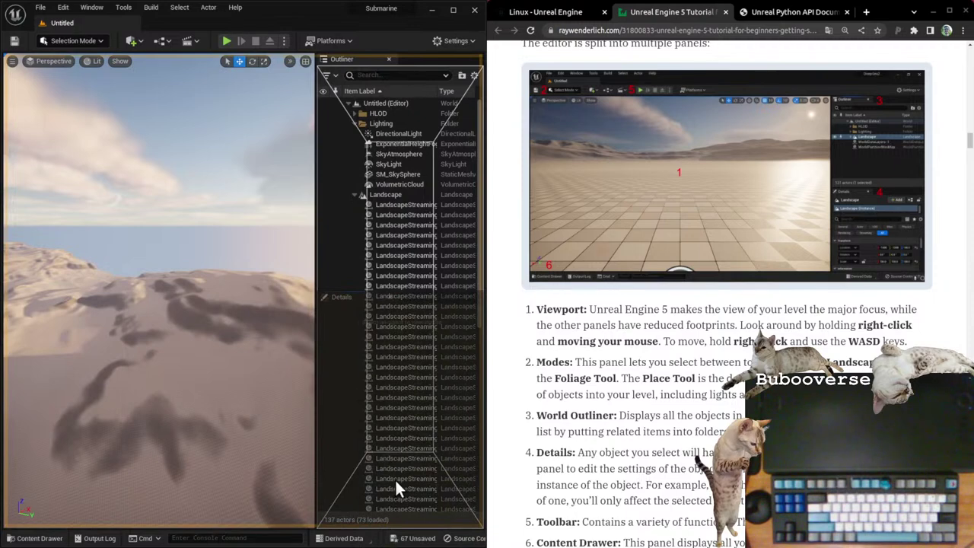
pyautogui.moveTo(395, 478); pyautogui.dragTo(395, 478)
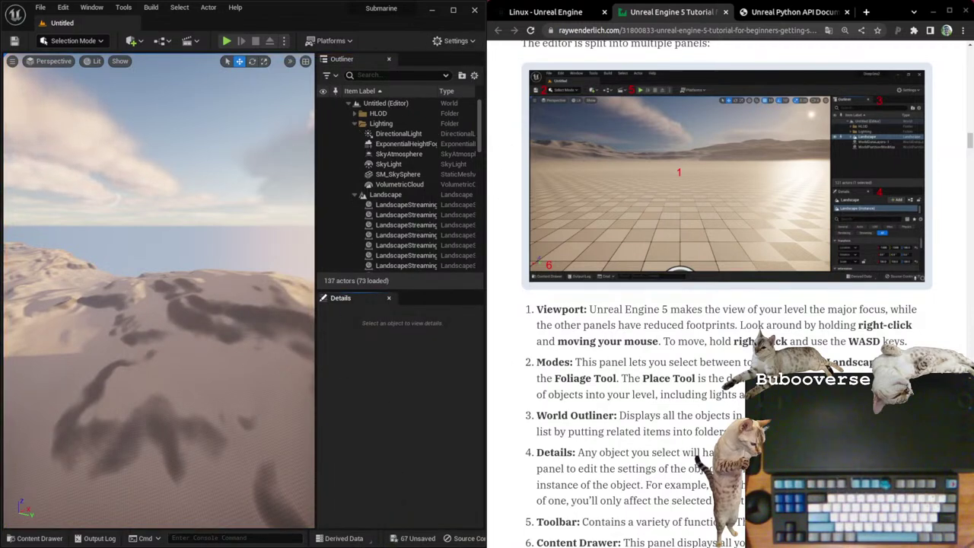
# Step: Highlight the 'Toolbar:' heading in the tutorial, then clear the selection
pyautogui.scroll(-3, 708, 451)
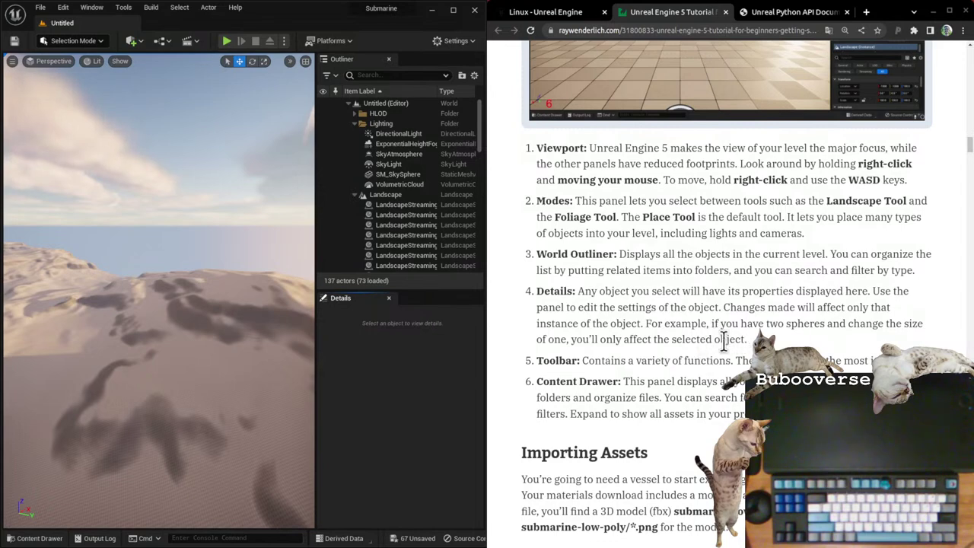
pyautogui.moveTo(537, 371); pyautogui.dragTo(598, 362)
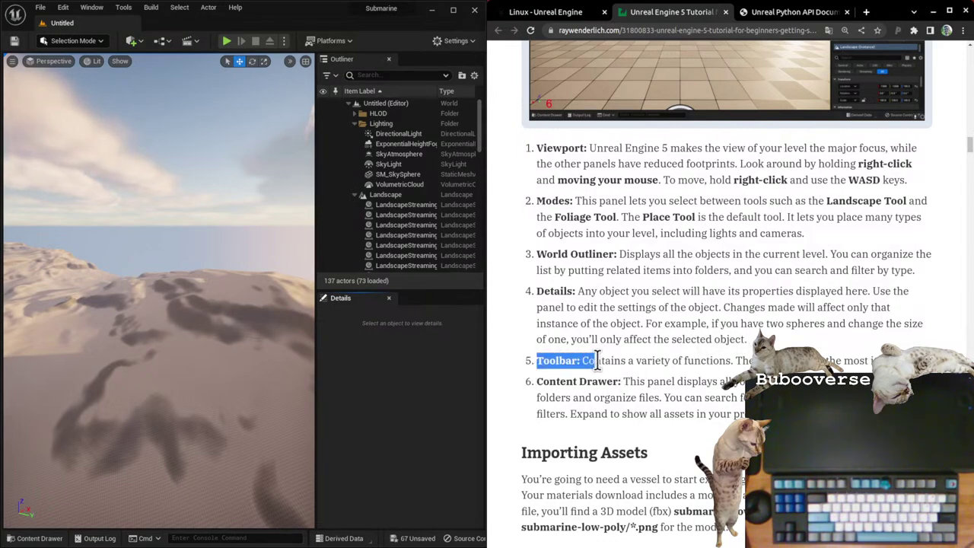
pyautogui.click(700, 363)
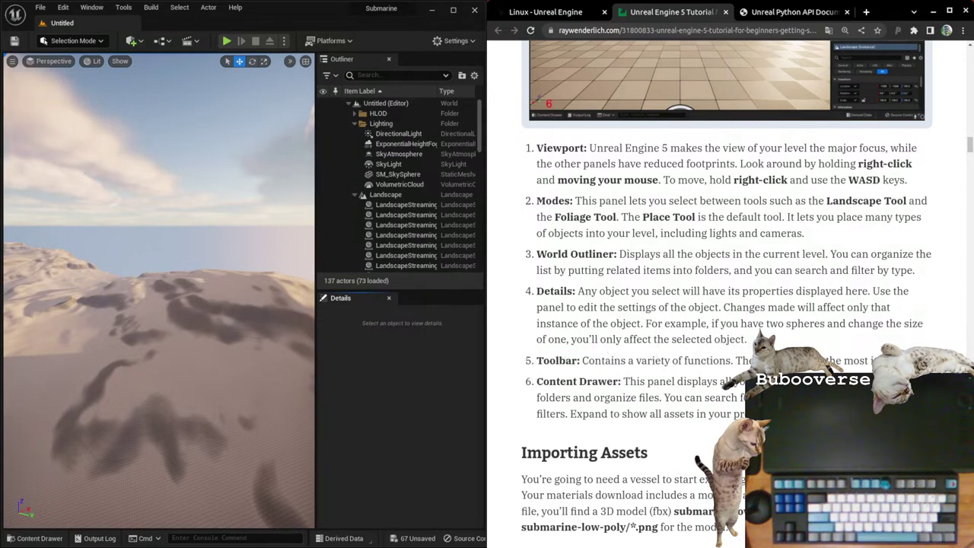
pyautogui.scroll(3, 853, 254)
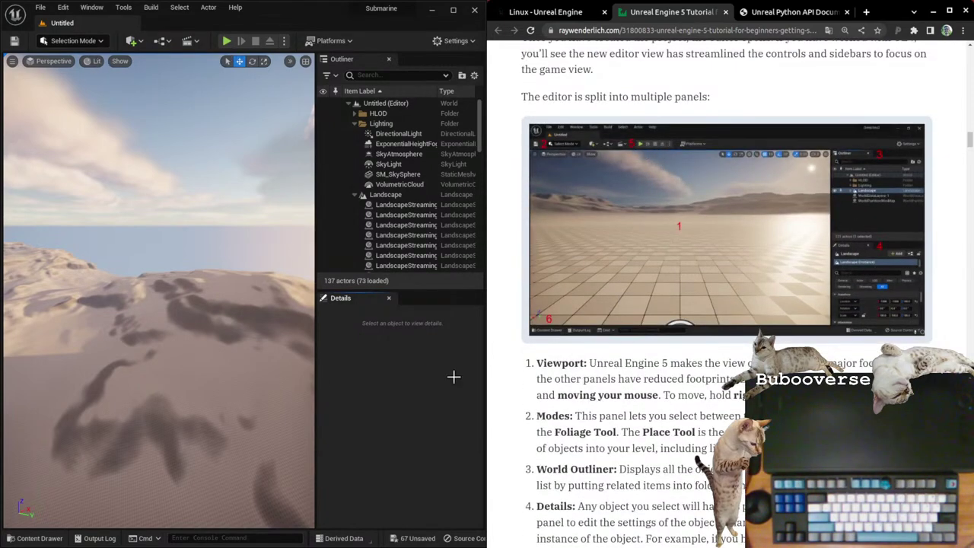
pyautogui.scroll(-3, 727, 305)
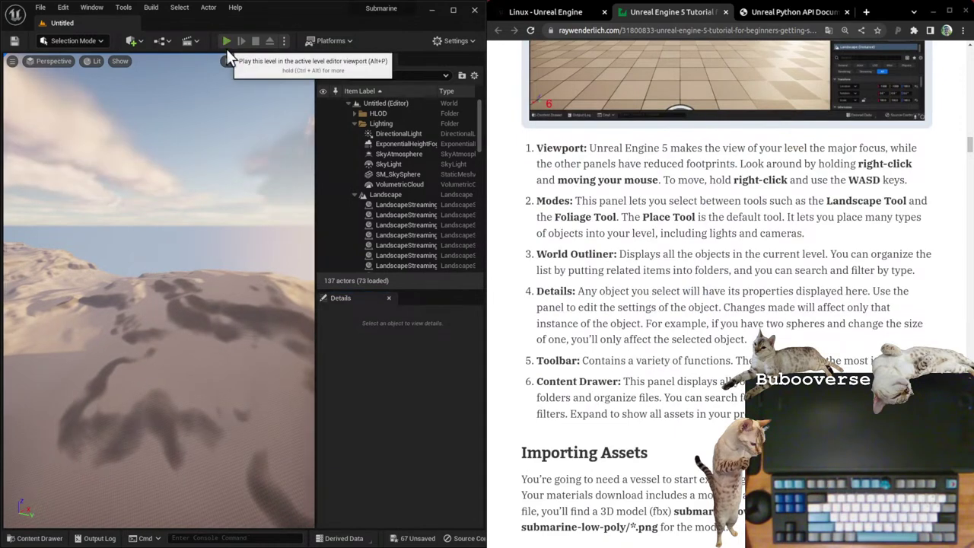
# Step: Play the desert level in the editor, look around the dunes and sky, then stop
pyautogui.click(226, 44)
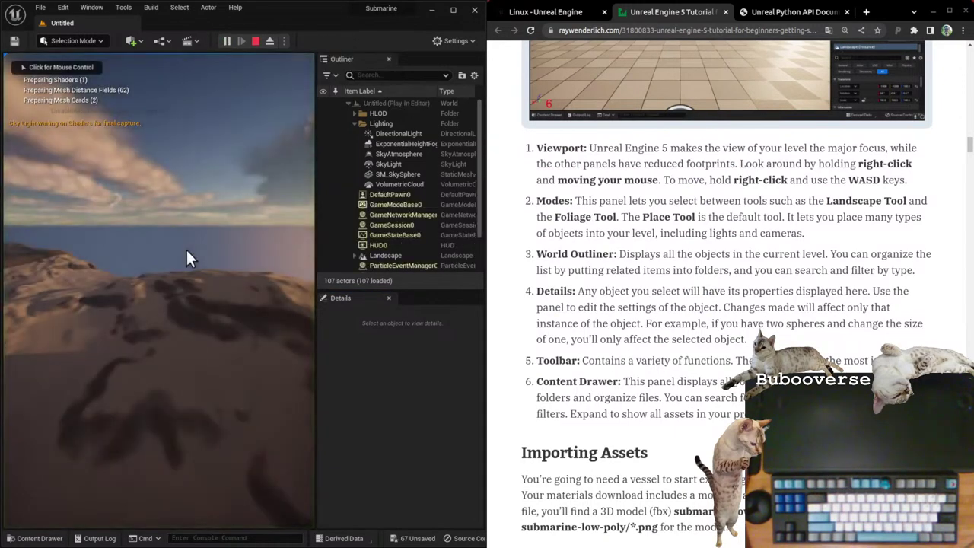
pyautogui.click(55, 256)
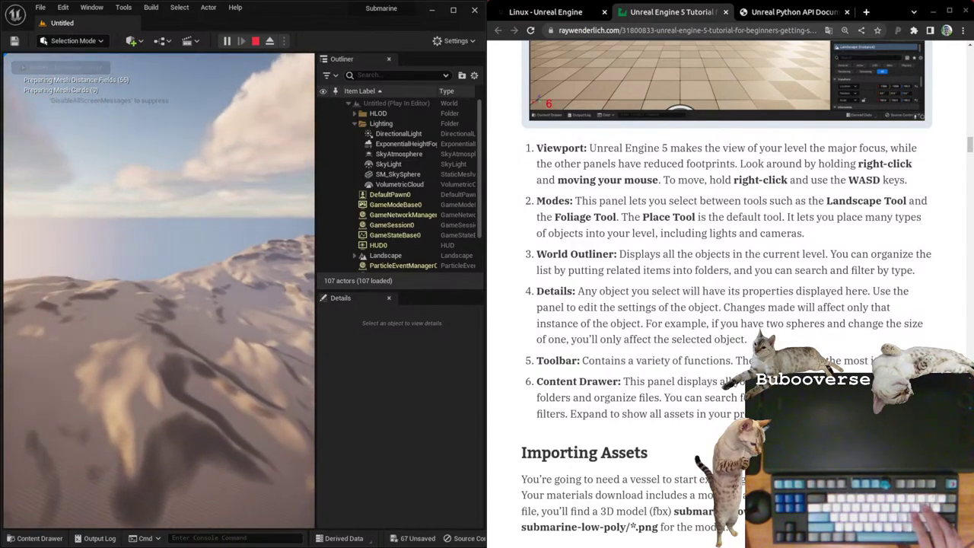
pyautogui.hotkey('shift', 'F1')
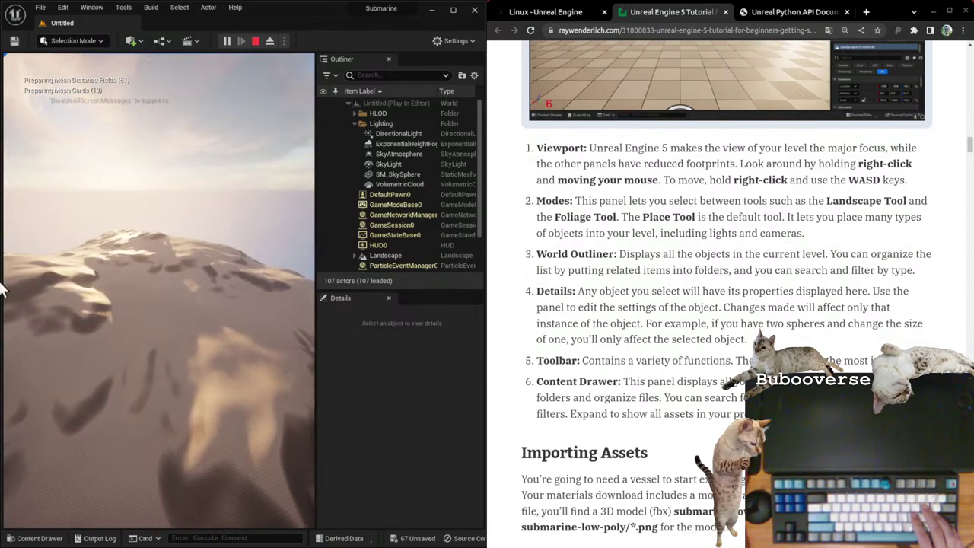
pyautogui.click(3, 288)
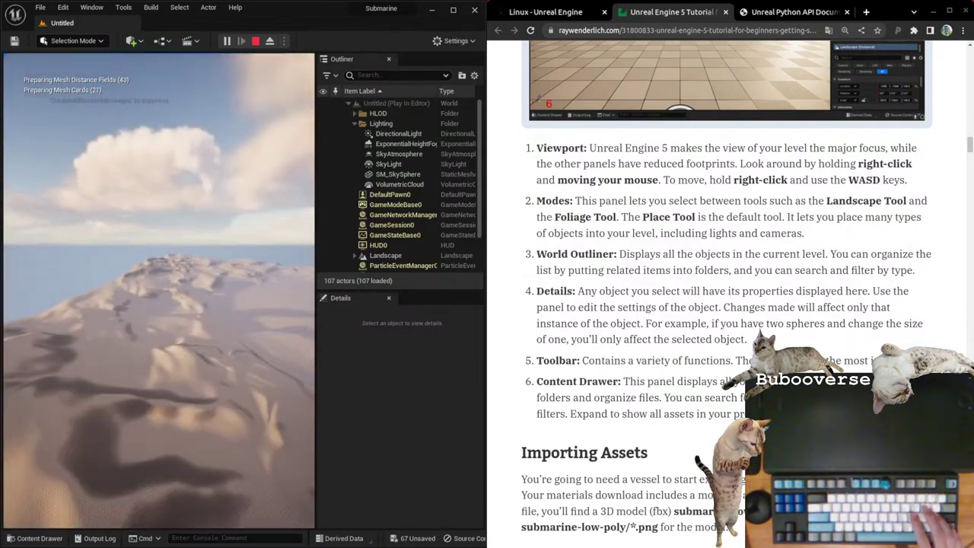
pyautogui.click(256, 40)
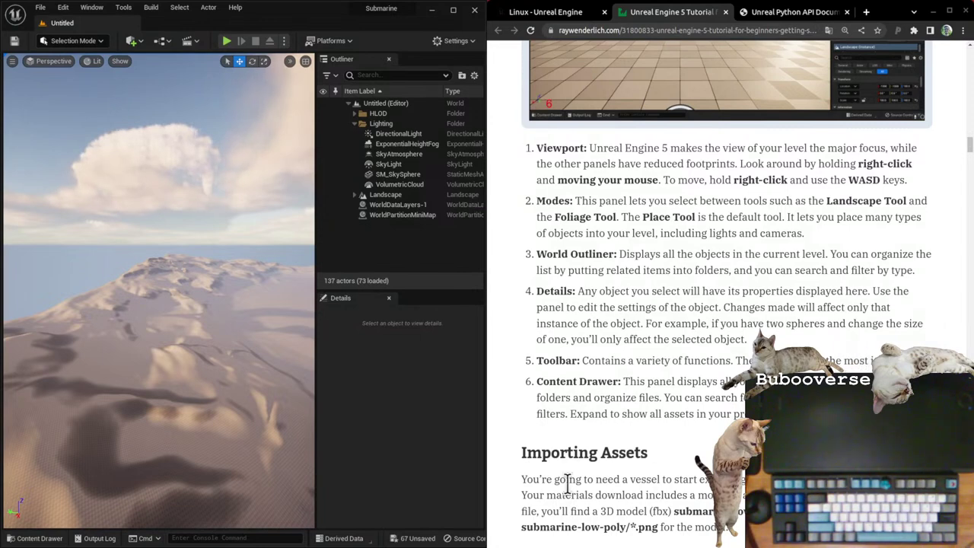
pyautogui.scroll(3, 586, 276)
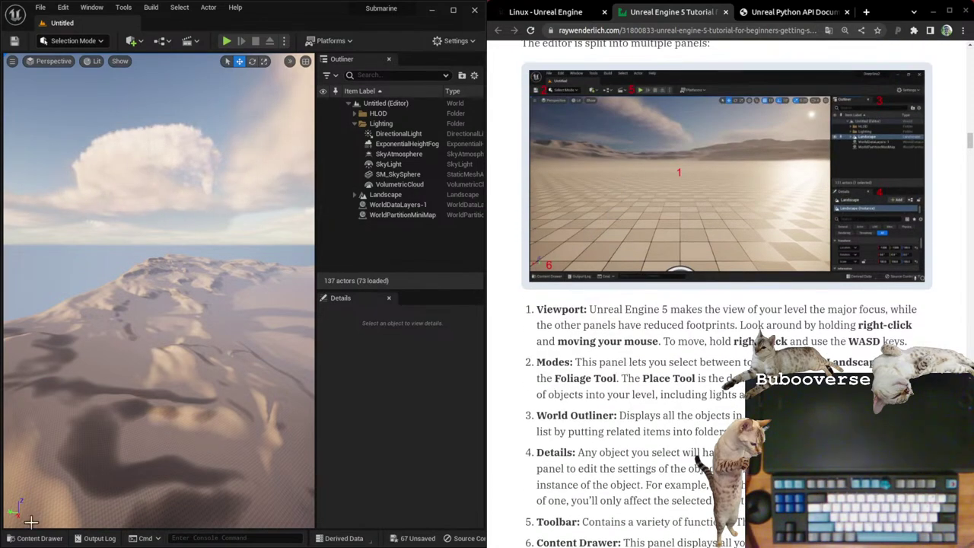
pyautogui.scroll(-2, 648, 417)
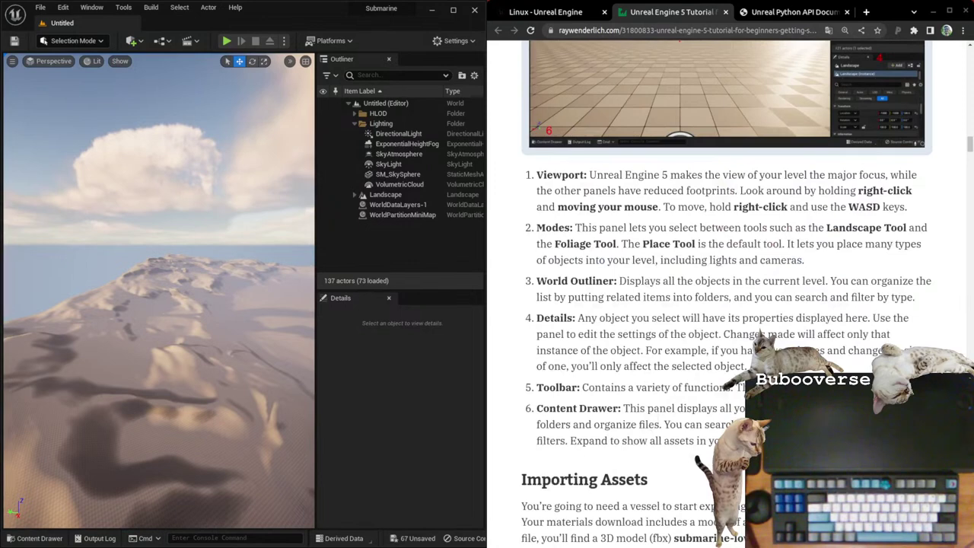
pyautogui.click(34, 538)
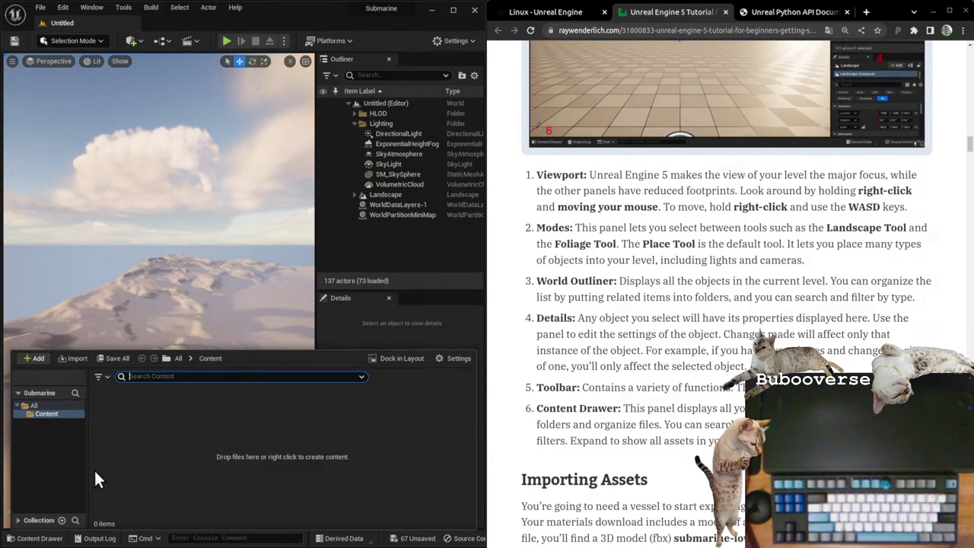
pyautogui.hotkey('ctrl', 'space')
pyautogui.scroll(-5, 694, 411)
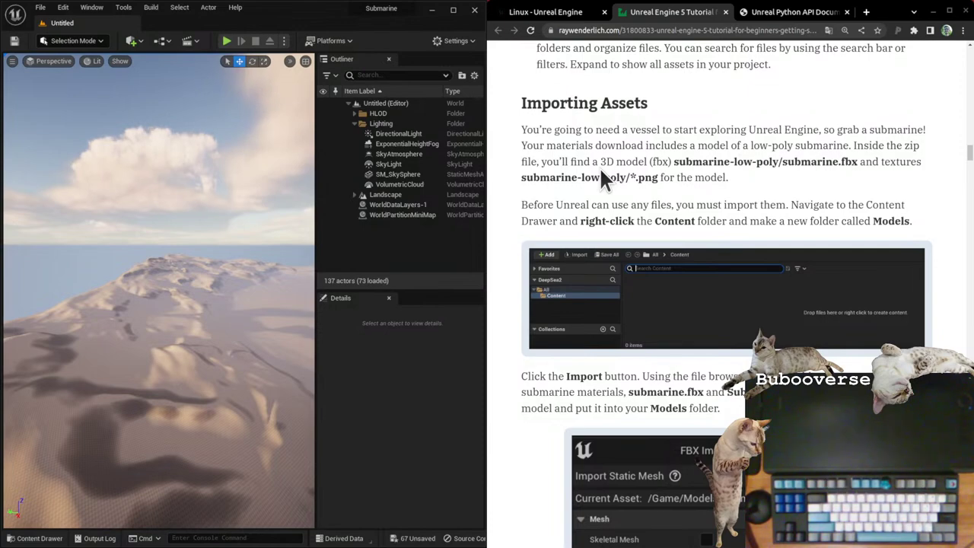
pyautogui.scroll(-3, 713, 245)
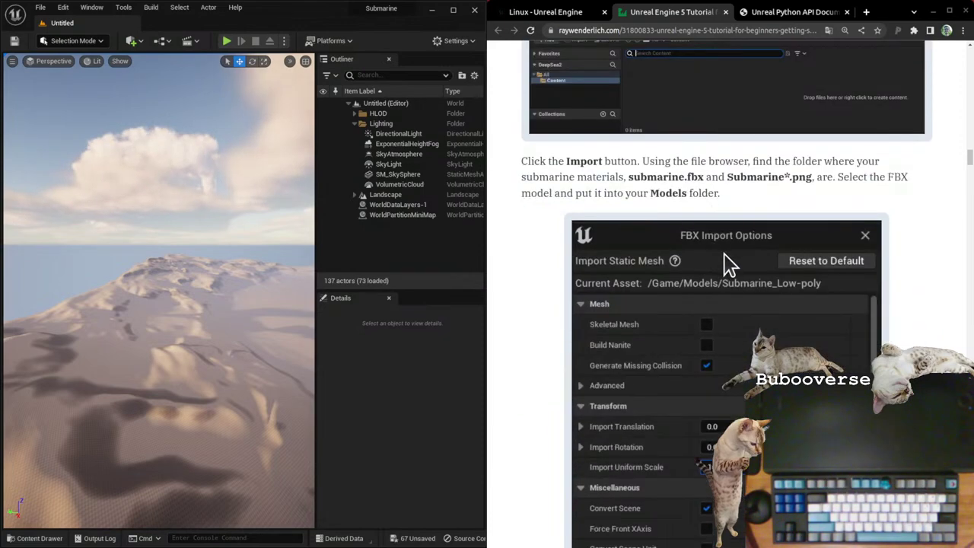
pyautogui.scroll(3, 729, 261)
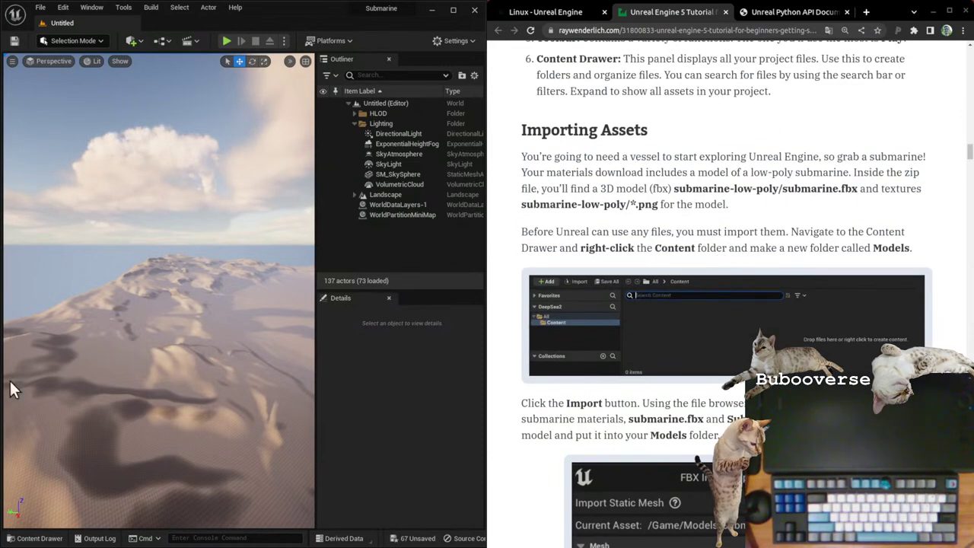
pyautogui.click(58, 543)
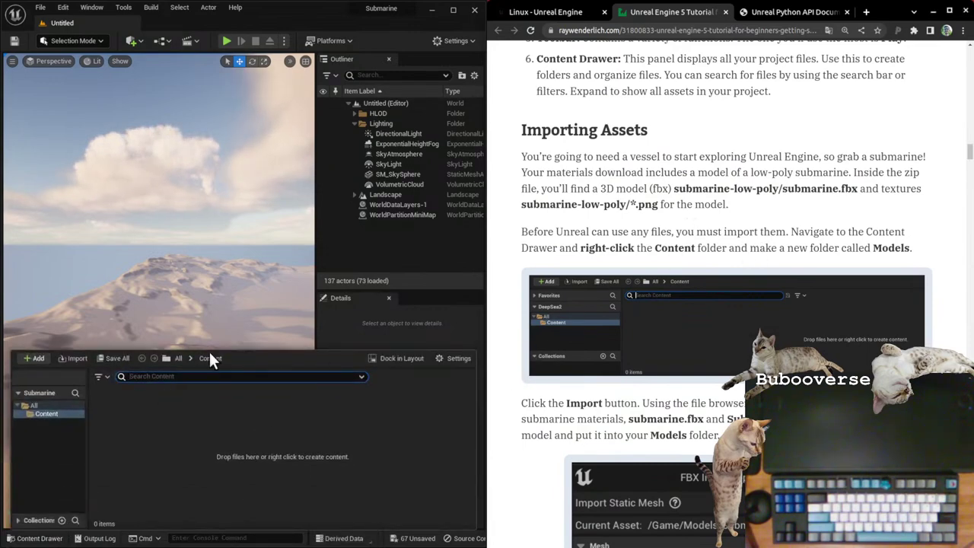
pyautogui.click(36, 542)
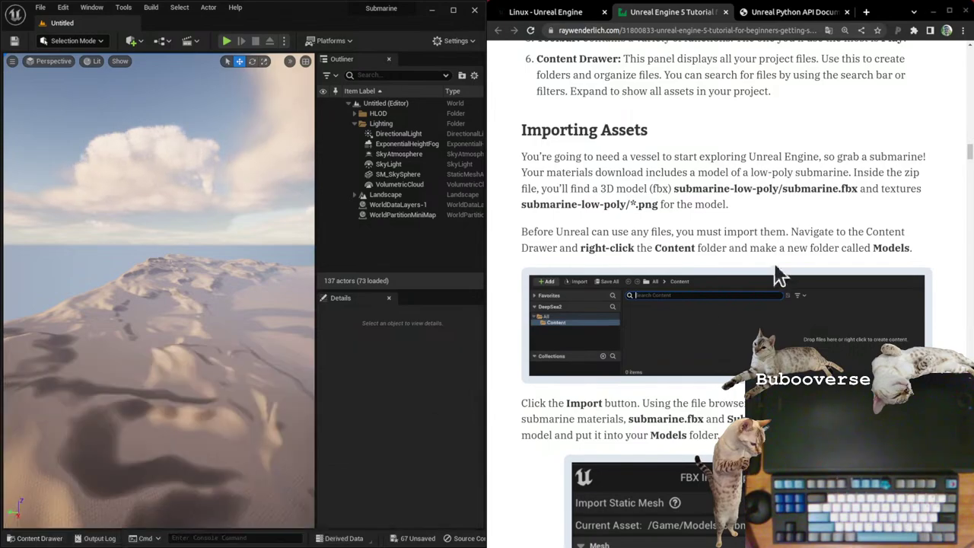
pyautogui.scroll(5, 753, 264)
pyautogui.scroll(15, 732, 259)
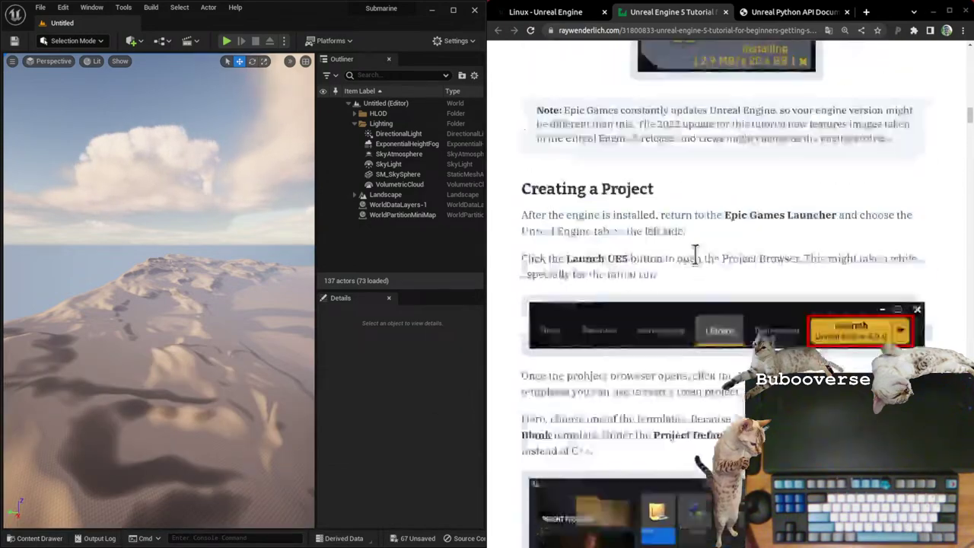
pyautogui.scroll(12, 719, 319)
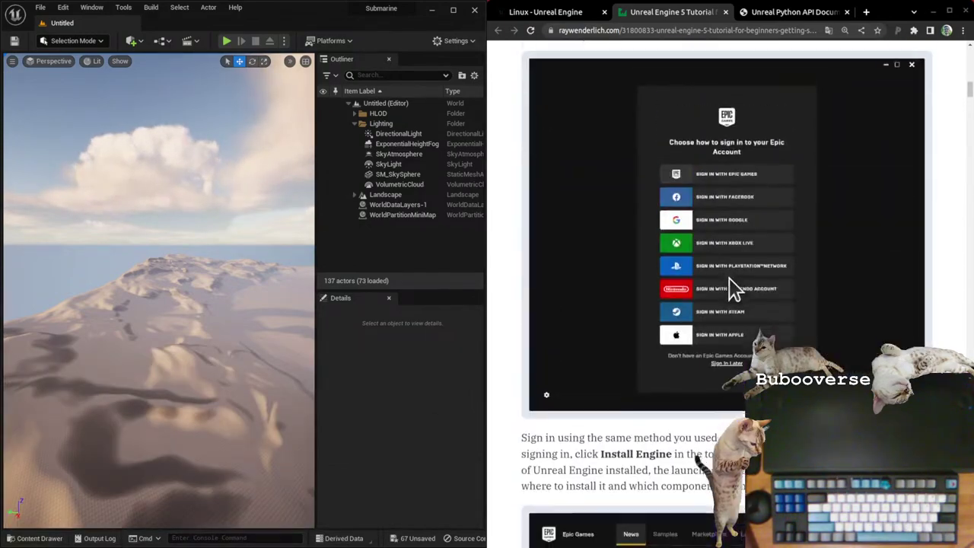
pyautogui.scroll(8, 699, 403)
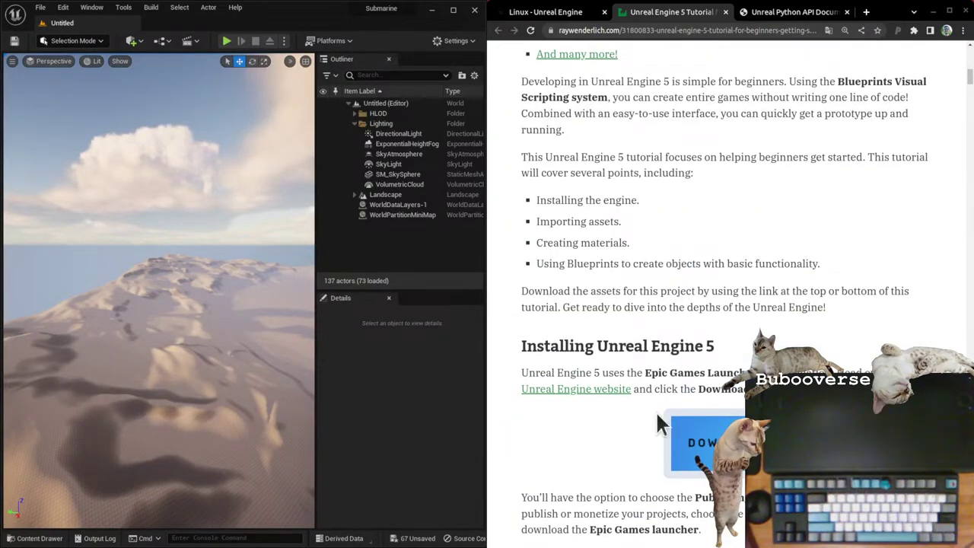
pyautogui.scroll(3, 685, 381)
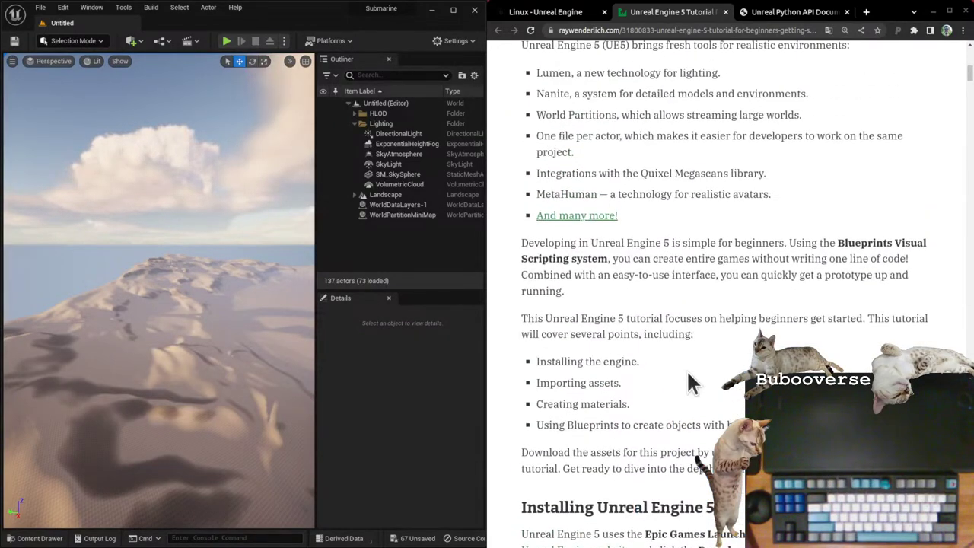
pyautogui.scroll(8, 687, 369)
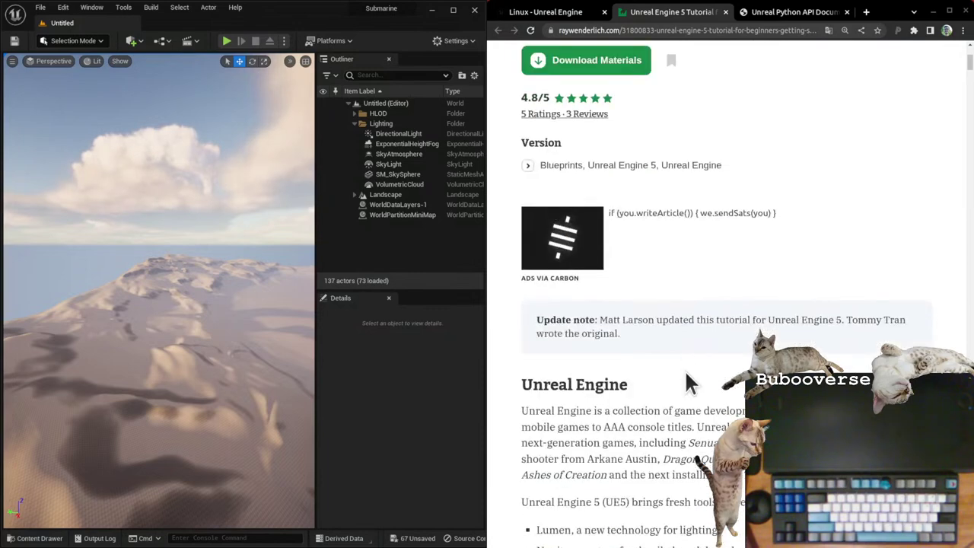
pyautogui.scroll(4, 672, 315)
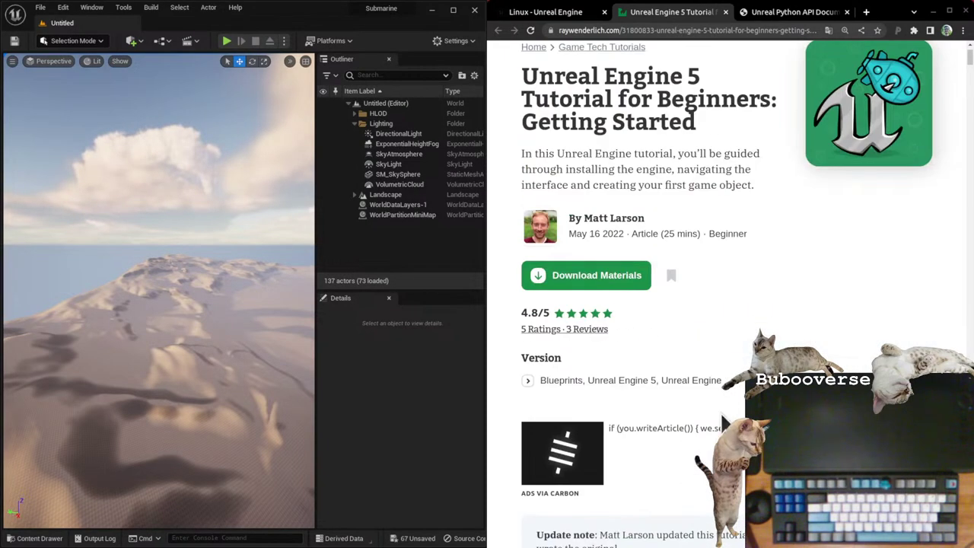
pyautogui.click(618, 279)
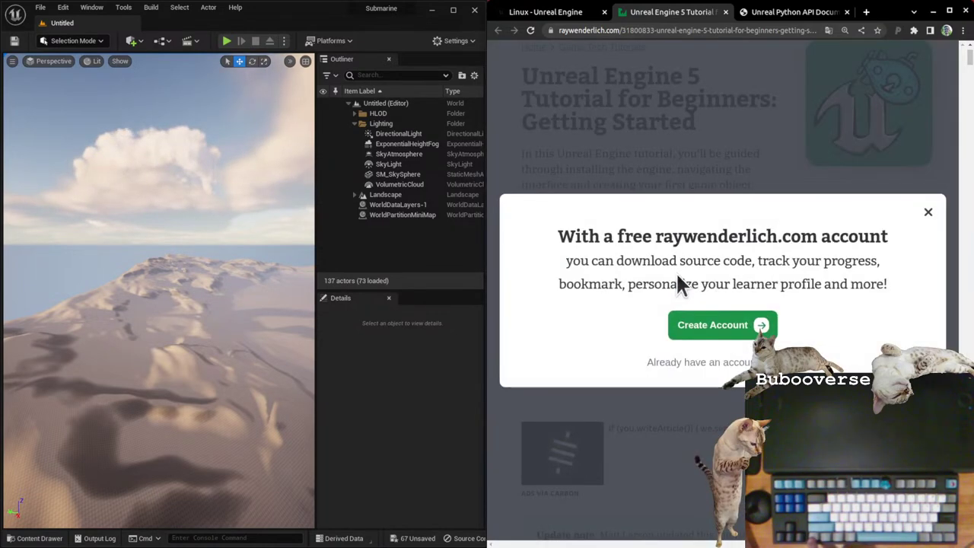
pyautogui.click(928, 213)
pyautogui.scroll(-10, 969, 77)
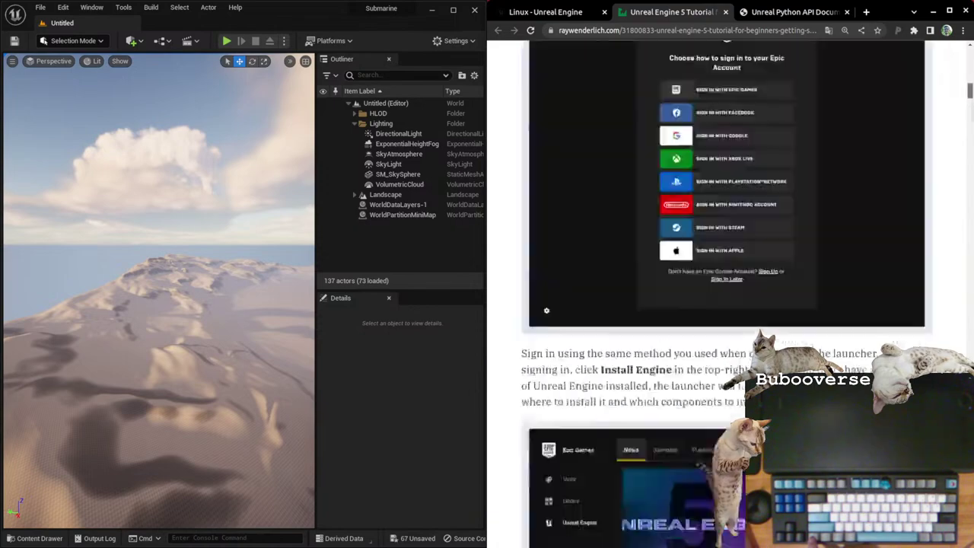
pyautogui.scroll(-20, 702, 84)
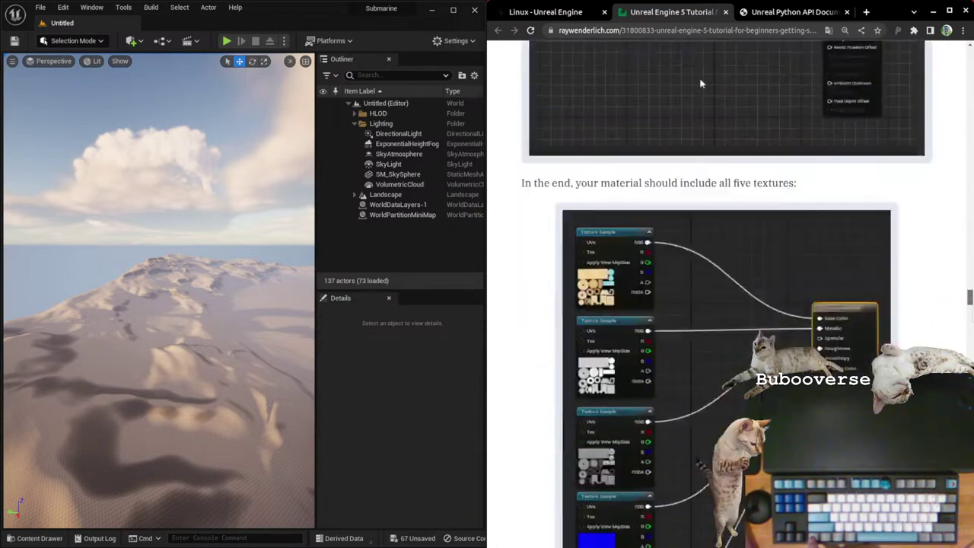
pyautogui.scroll(20, 702, 84)
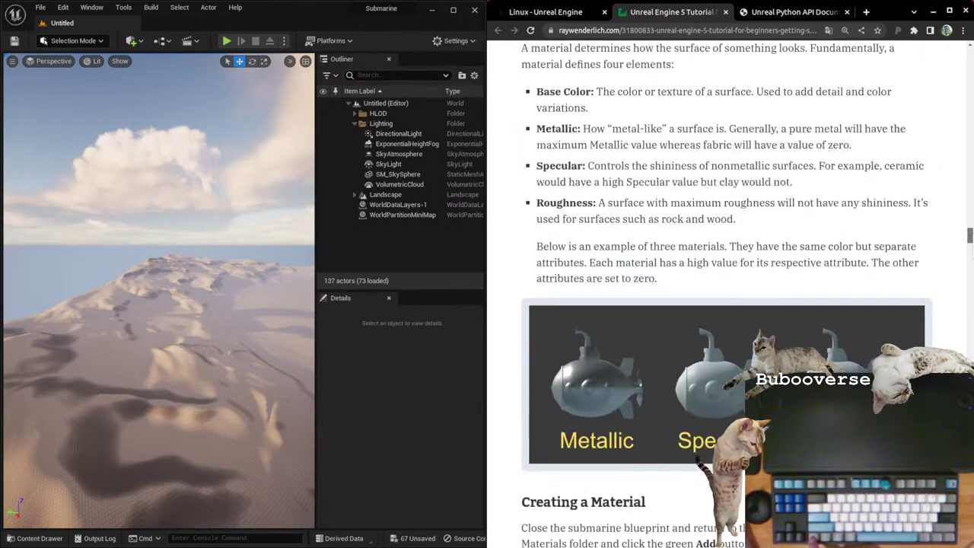
pyautogui.scroll(20, 634, 133)
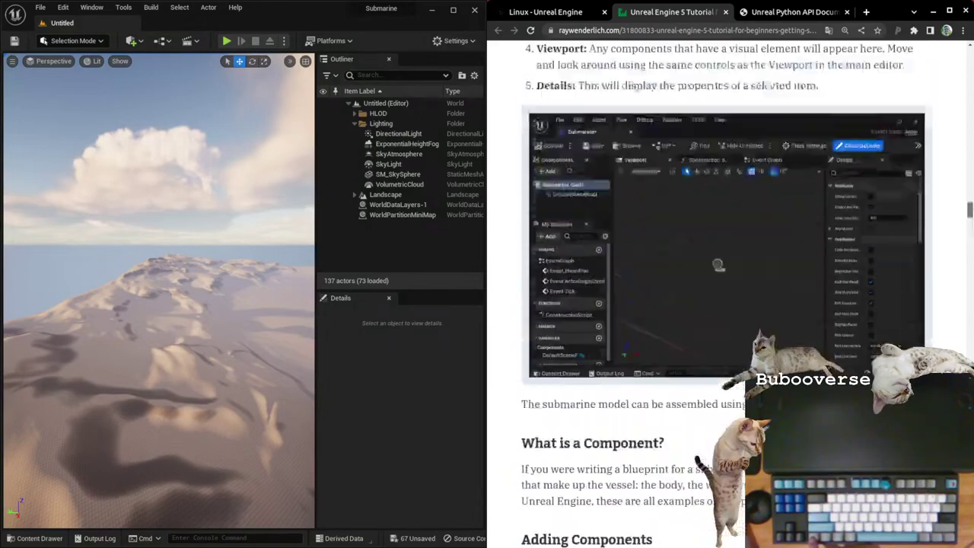
pyautogui.scroll(-12, 634, 132)
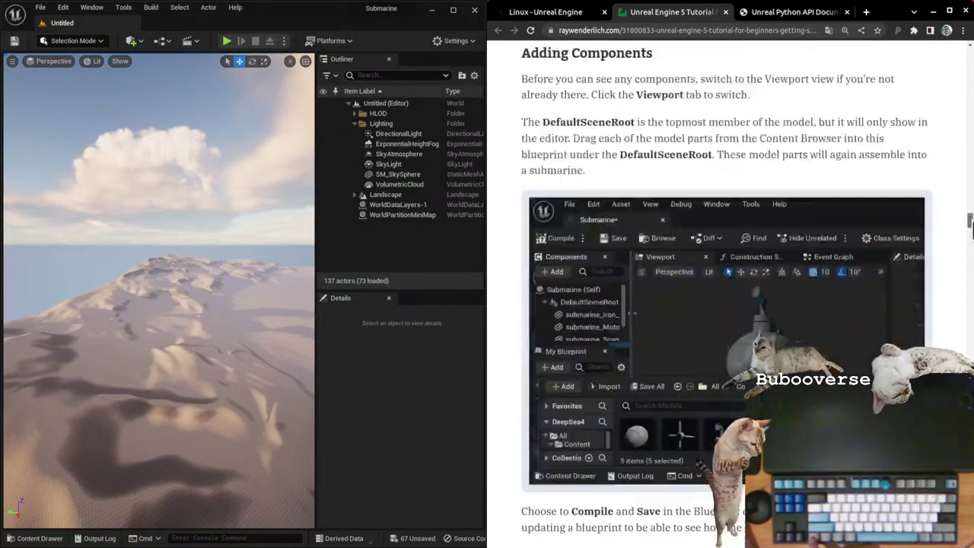
pyautogui.scroll(20, 727, 289)
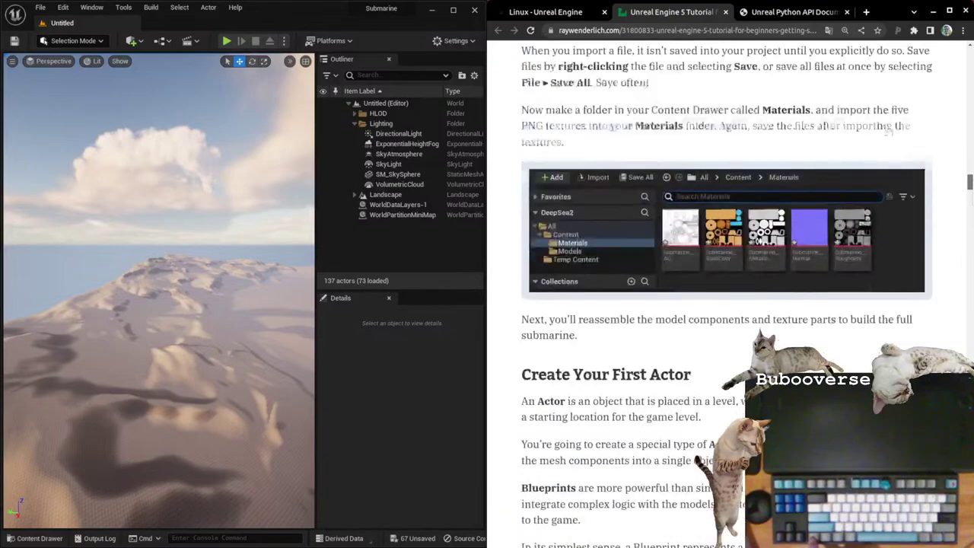
pyautogui.scroll(7, 727, 289)
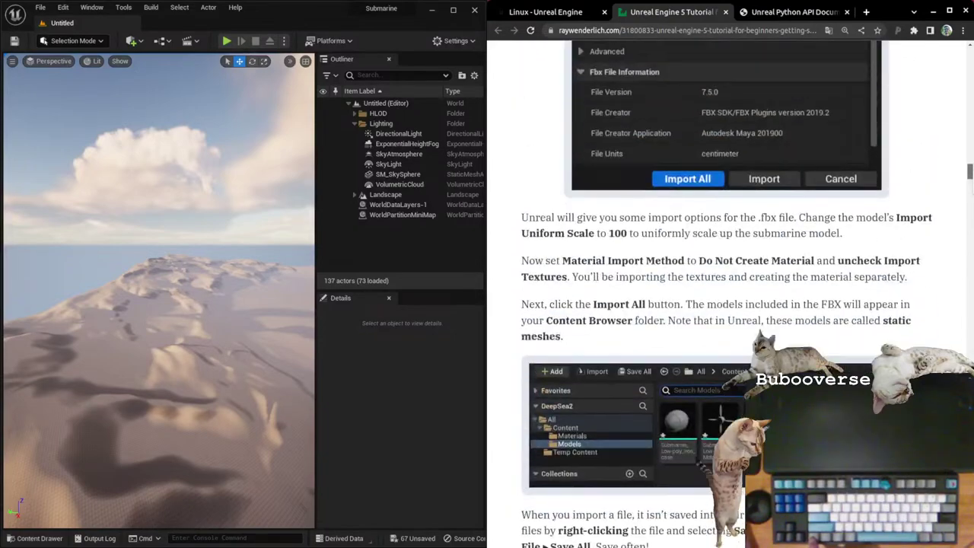
pyautogui.moveTo(971, 167); pyautogui.dragTo(970, 159)
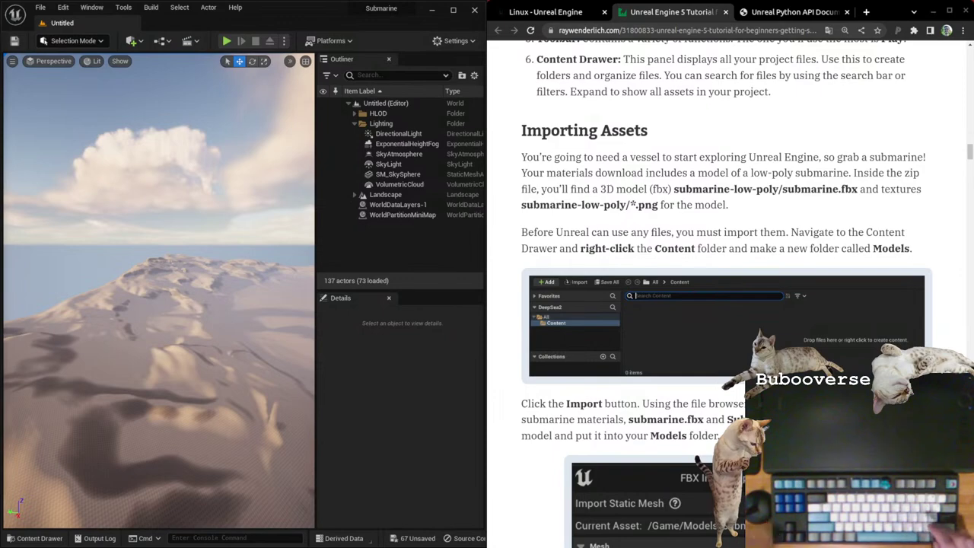
pyautogui.press('super')
pyautogui.press('super')
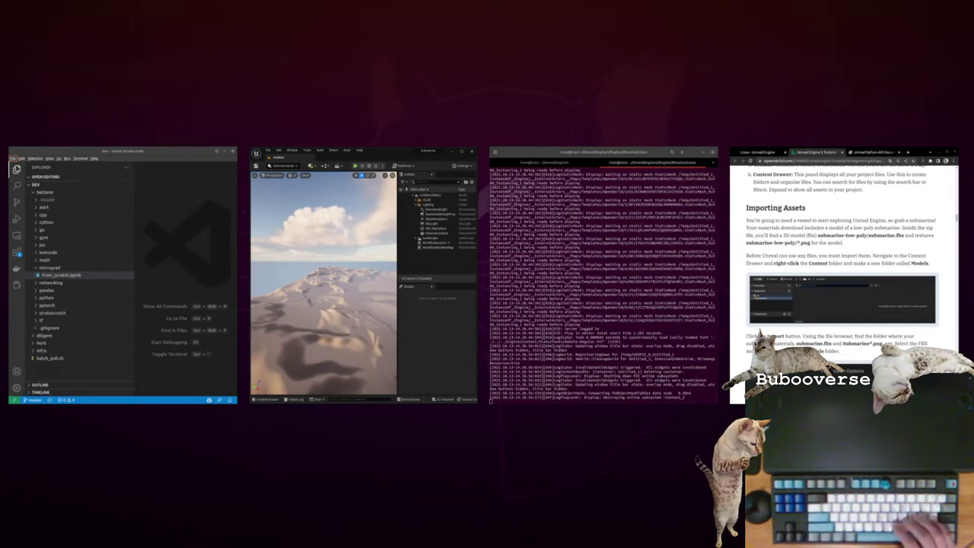
pyautogui.press('super')
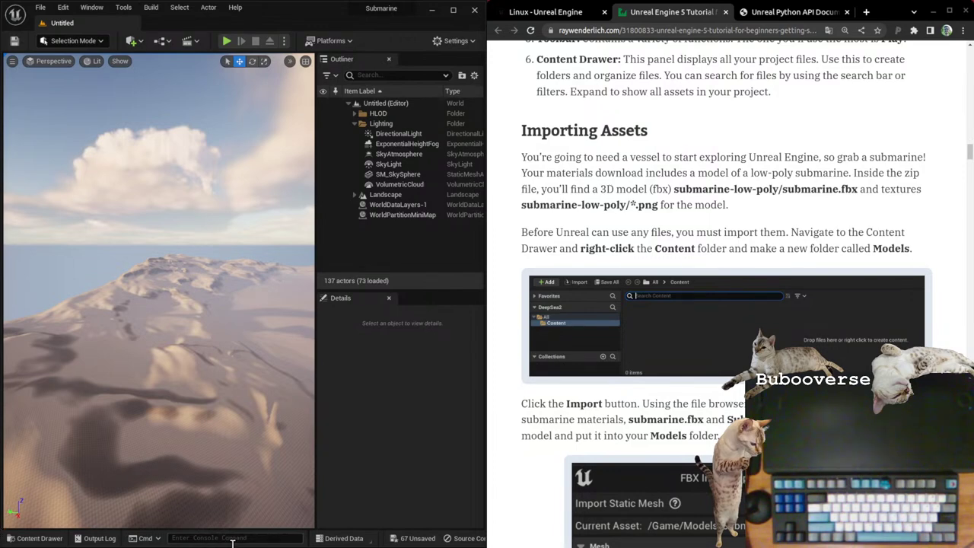
pyautogui.scroll(-2, 719, 369)
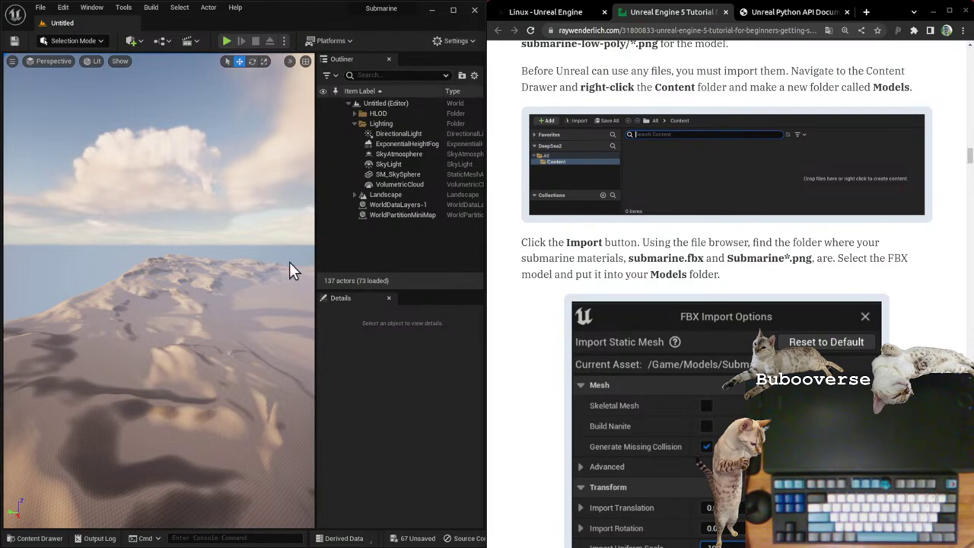
# Step: Paste the Malibu.obj model path into the Content Drawer and start importing it
pyautogui.click(58, 537)
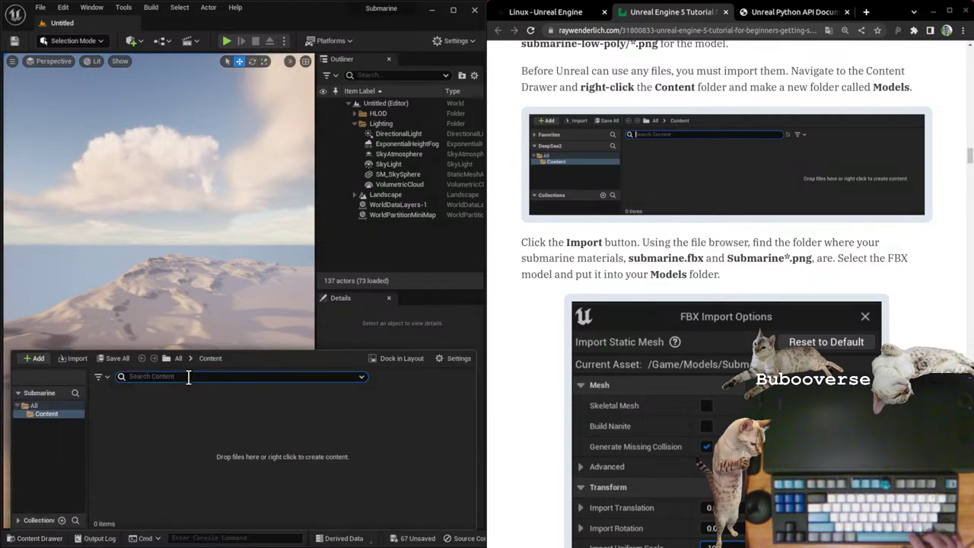
pyautogui.write('wnloads/Purchases/TurboSquid/Retail/Malibu_CoconutRum_Bottle')
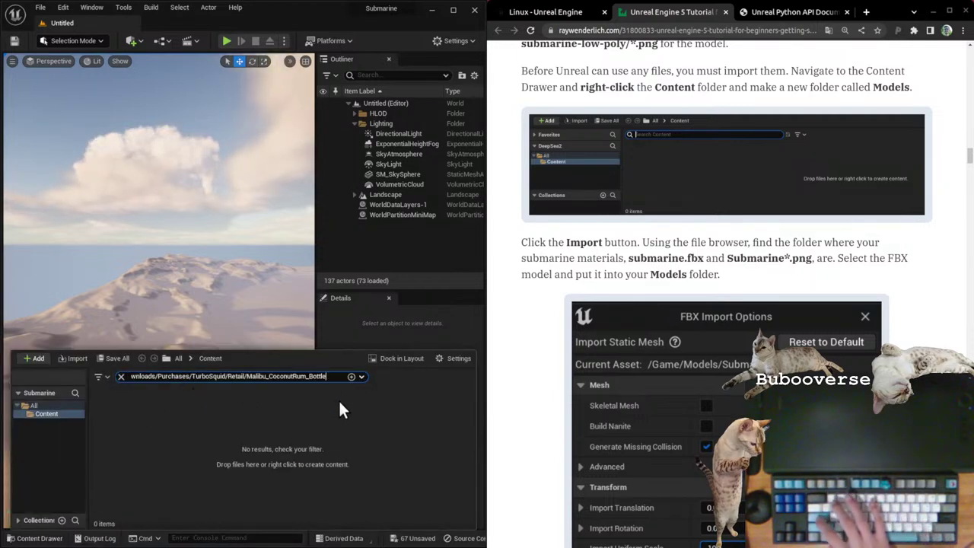
pyautogui.click(79, 359)
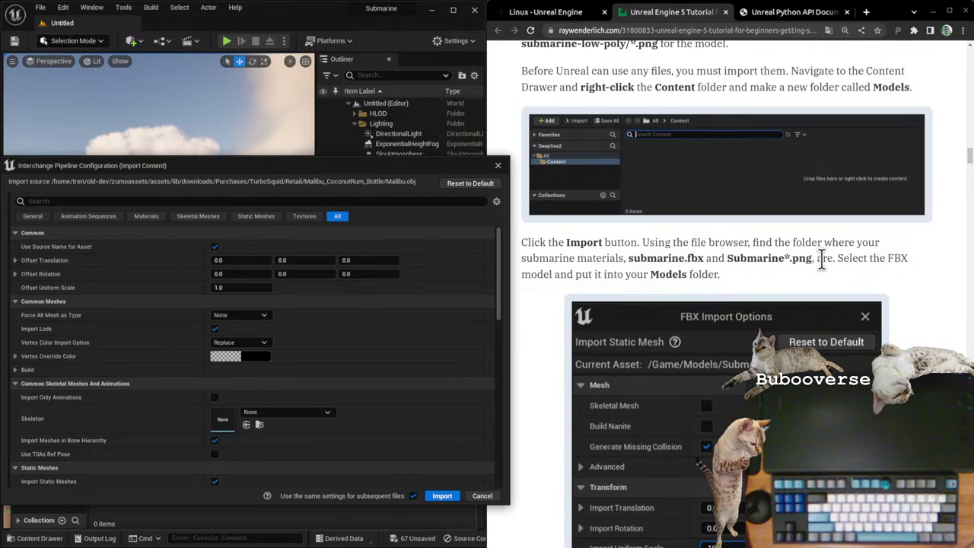
pyautogui.scroll(-3, 736, 391)
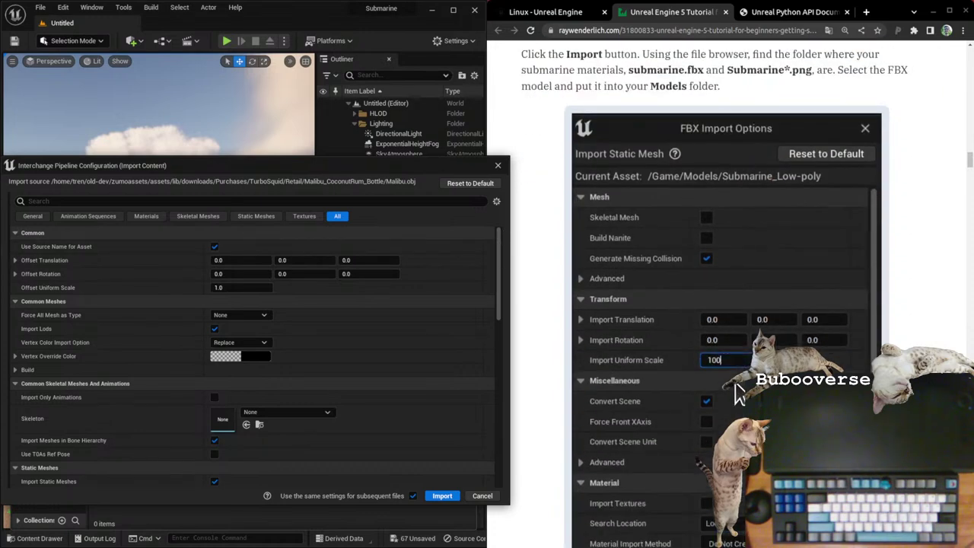
pyautogui.moveTo(275, 169); pyautogui.dragTo(328, 156)
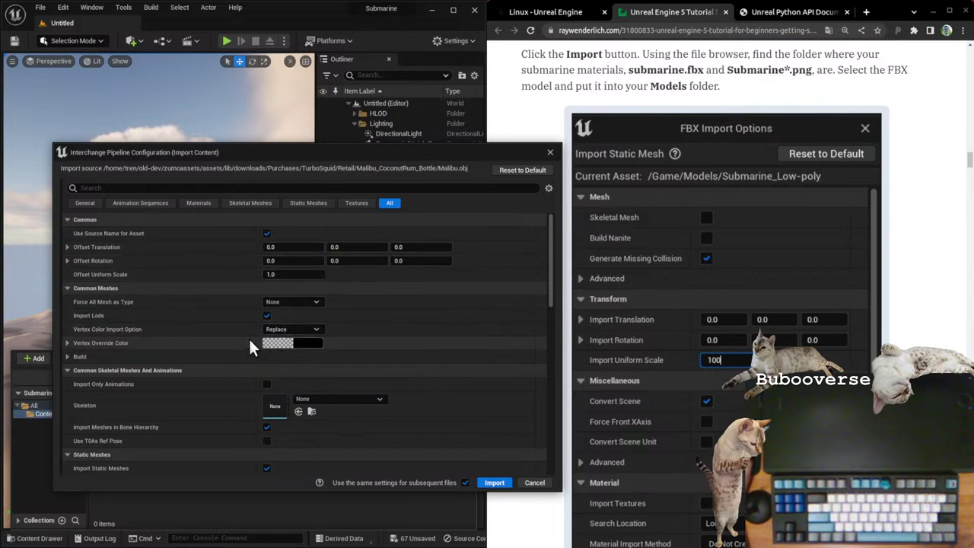
pyautogui.scroll(-2, 180, 390)
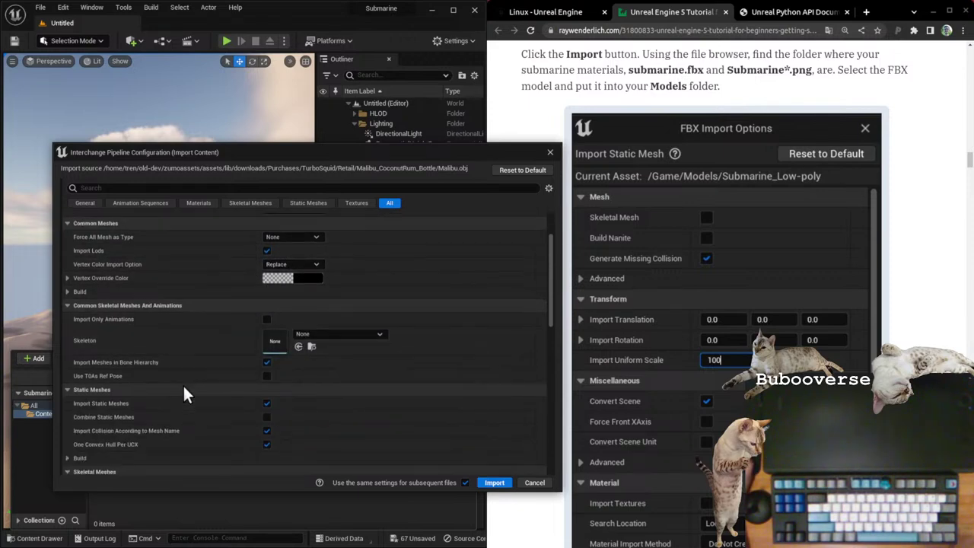
pyautogui.scroll(-3, 189, 369)
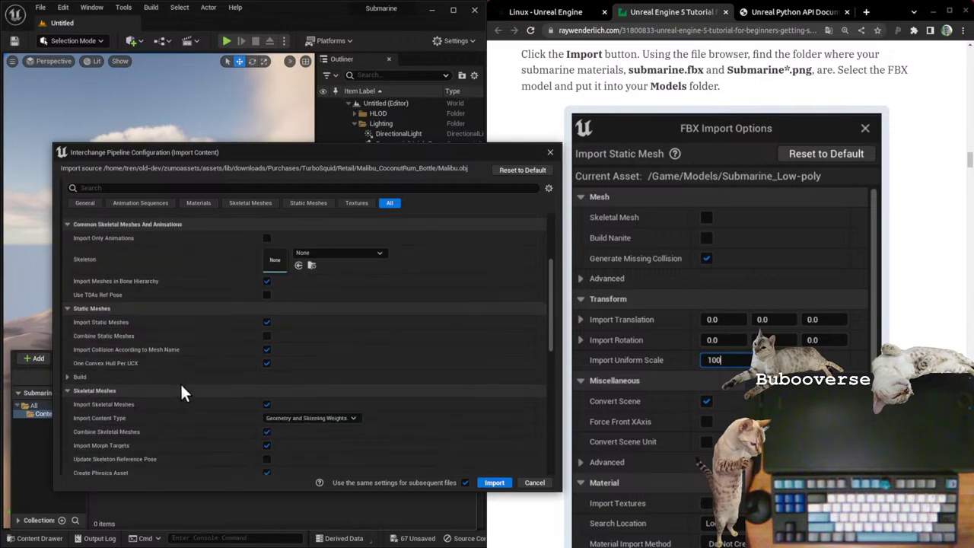
pyautogui.scroll(-3, 221, 415)
pyautogui.scroll(-7, 228, 408)
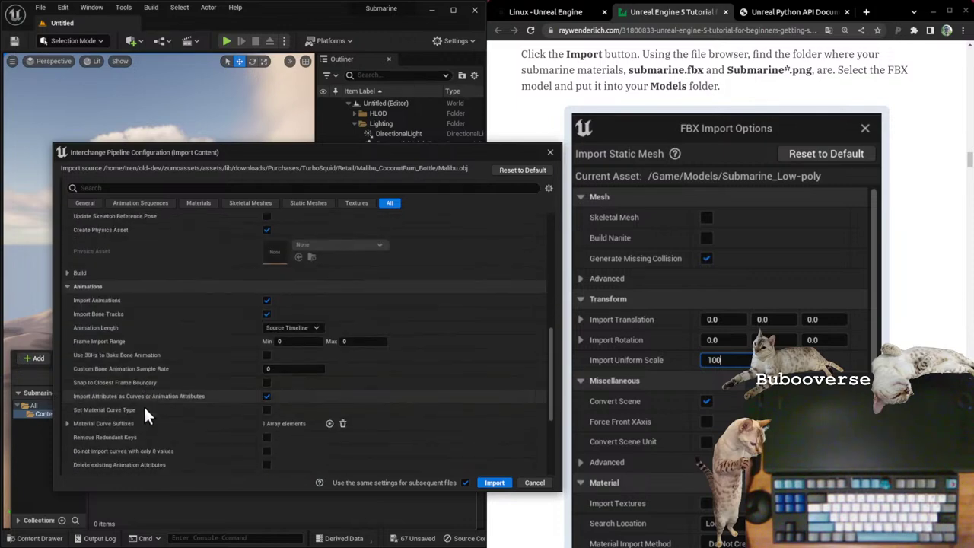
pyautogui.scroll(-5, 152, 409)
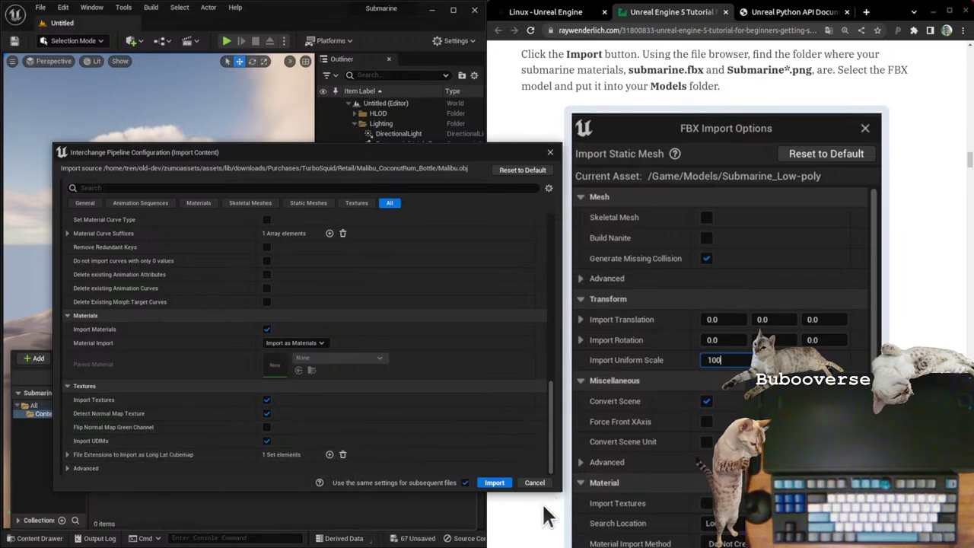
# Step: Confirm the Malibu.obj import, read the three texture errors, and close the results window
pyautogui.click(496, 483)
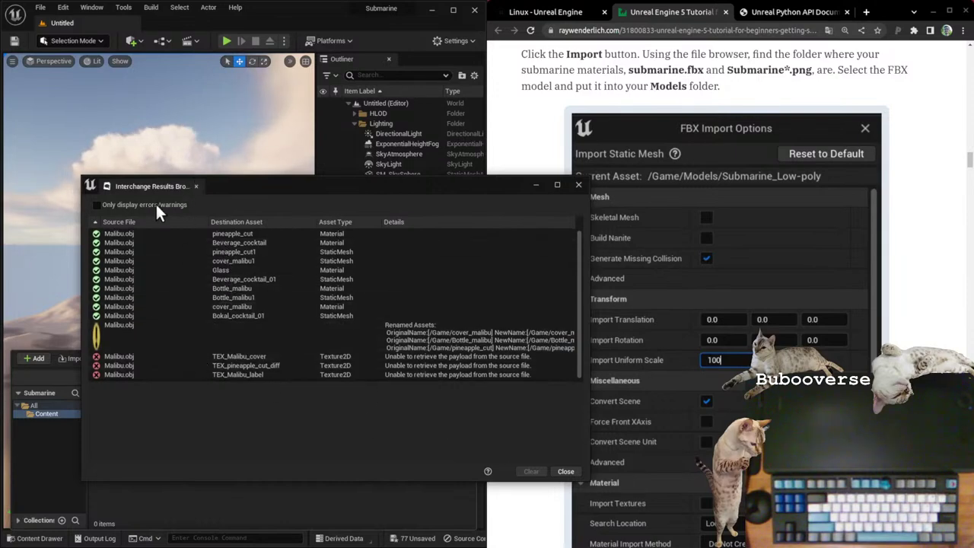
pyautogui.click(236, 355)
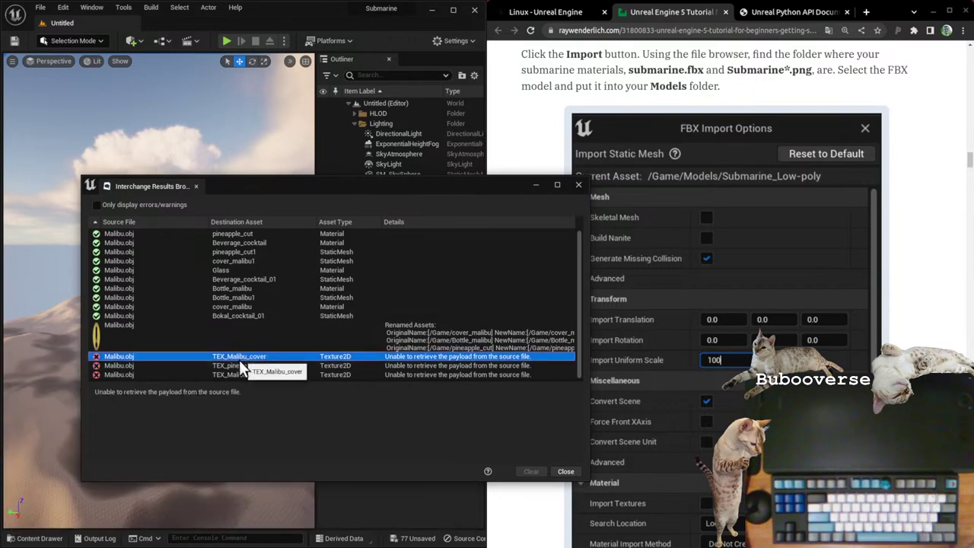
pyautogui.click(239, 367)
pyautogui.click(243, 374)
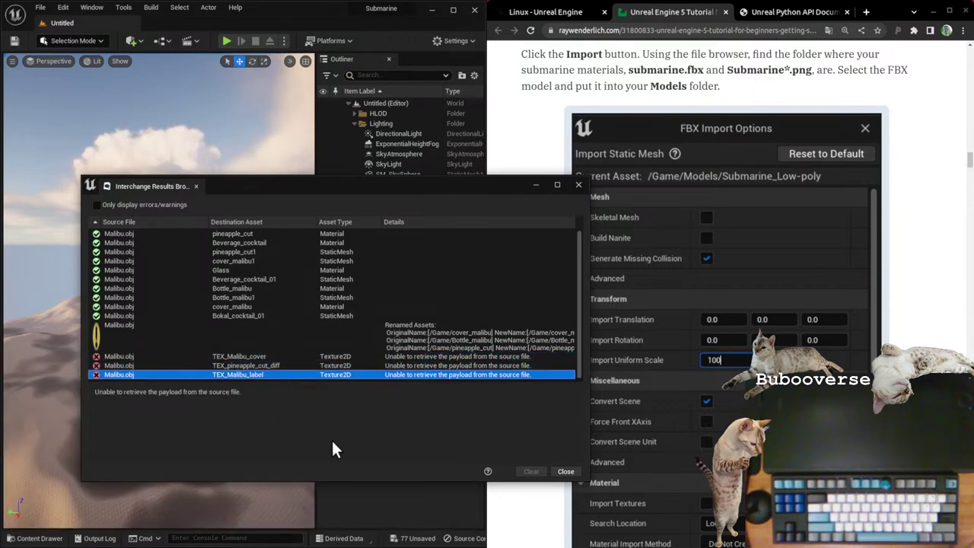
pyautogui.click(573, 470)
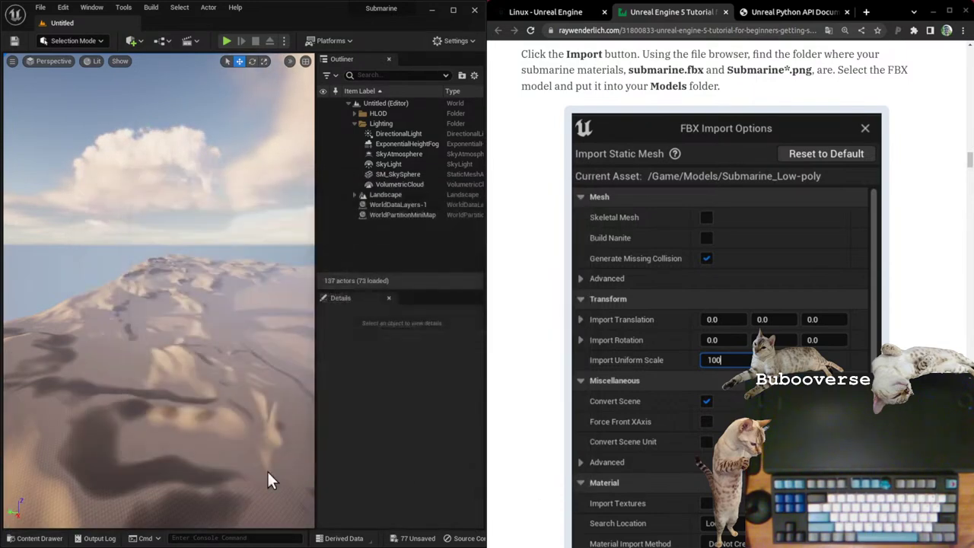
# Step: Open the Content Drawer, widen its folder tree, and clear the leftover path filter
pyautogui.click(53, 538)
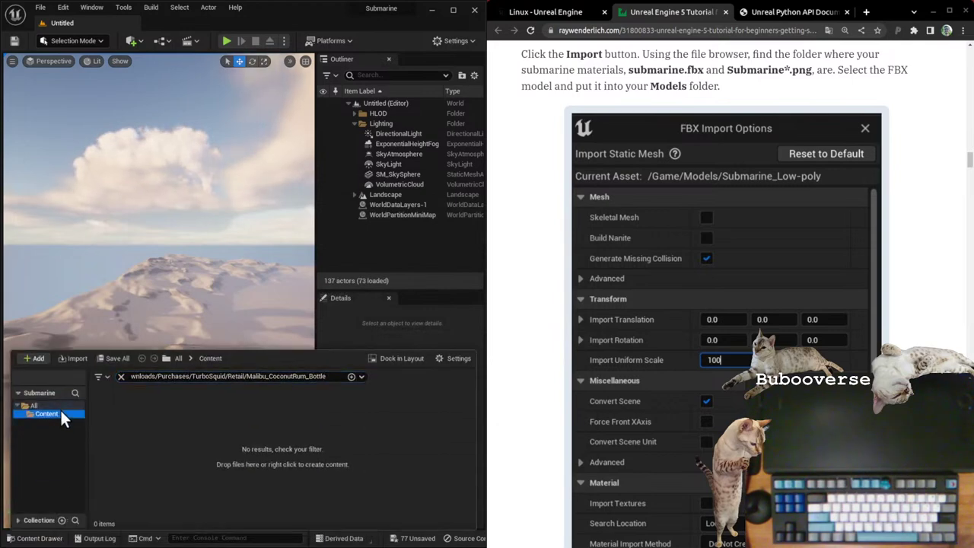
pyautogui.click(21, 522)
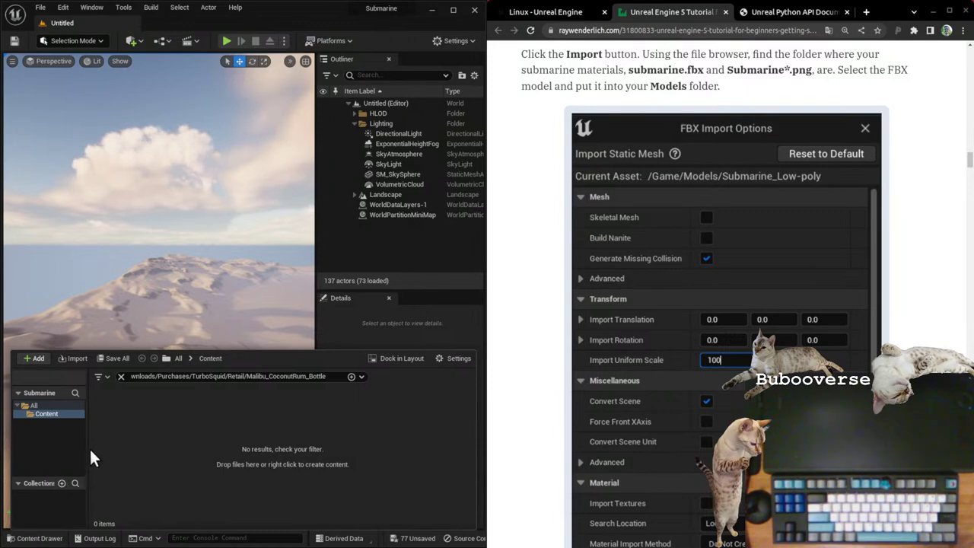
pyautogui.moveTo(88, 441); pyautogui.dragTo(135, 442)
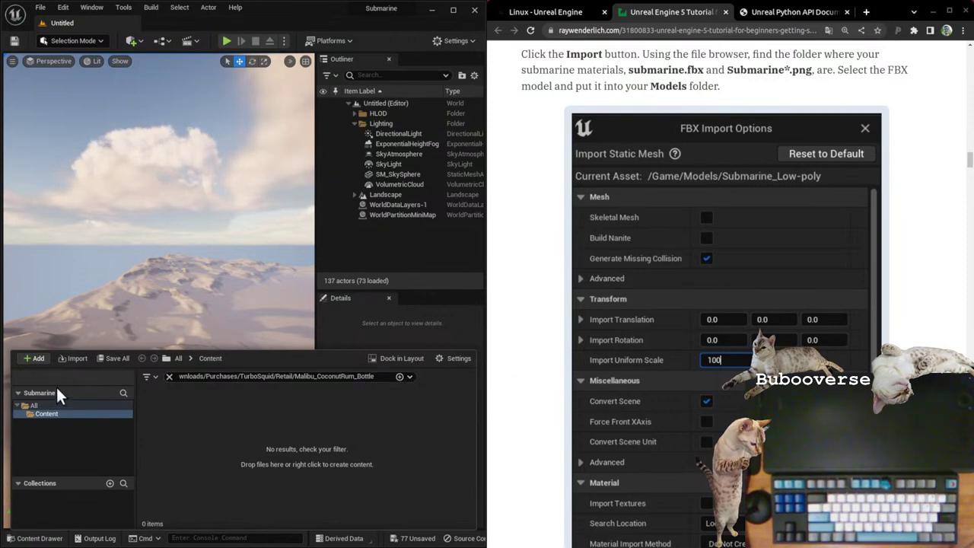
pyautogui.click(169, 376)
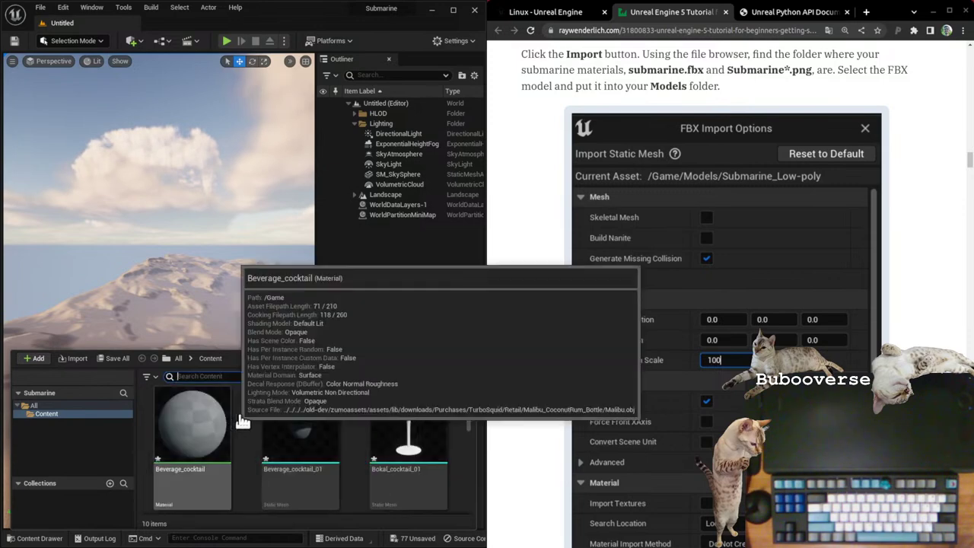
# Step: Browse the 10 imported Malibu assets and select the Bottle_malibu1 static mesh
pyautogui.scroll(-5, 381, 468)
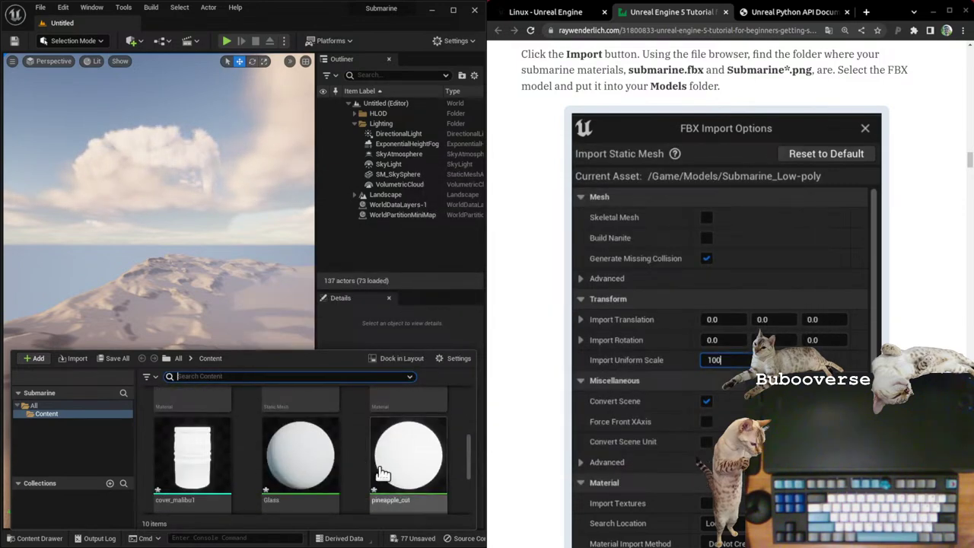
pyautogui.scroll(2, 350, 457)
pyautogui.scroll(-3, 352, 438)
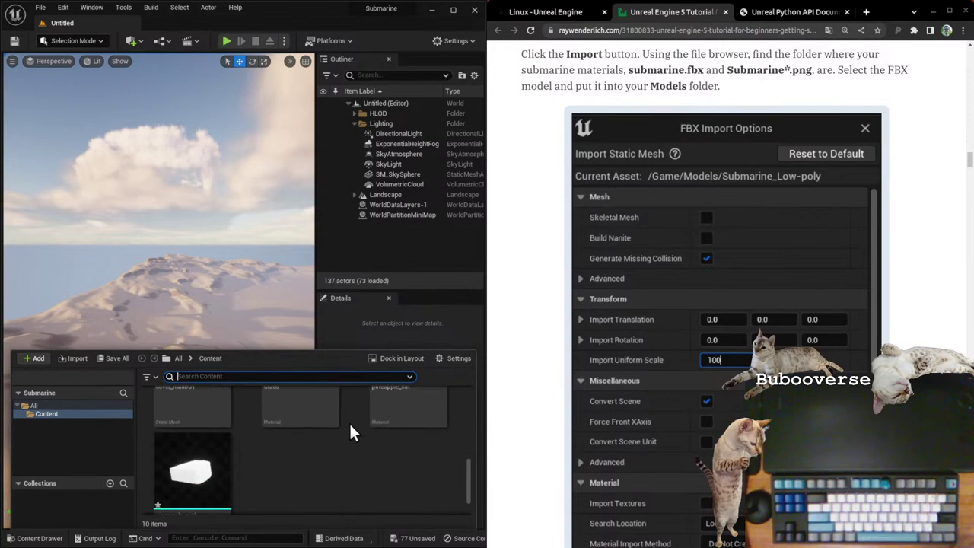
pyautogui.scroll(2, 327, 463)
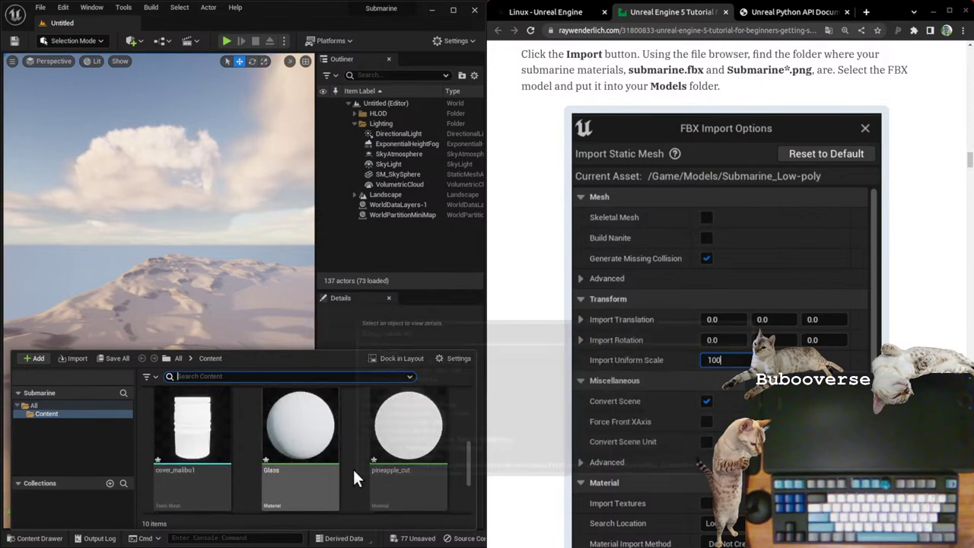
pyautogui.scroll(1, 353, 466)
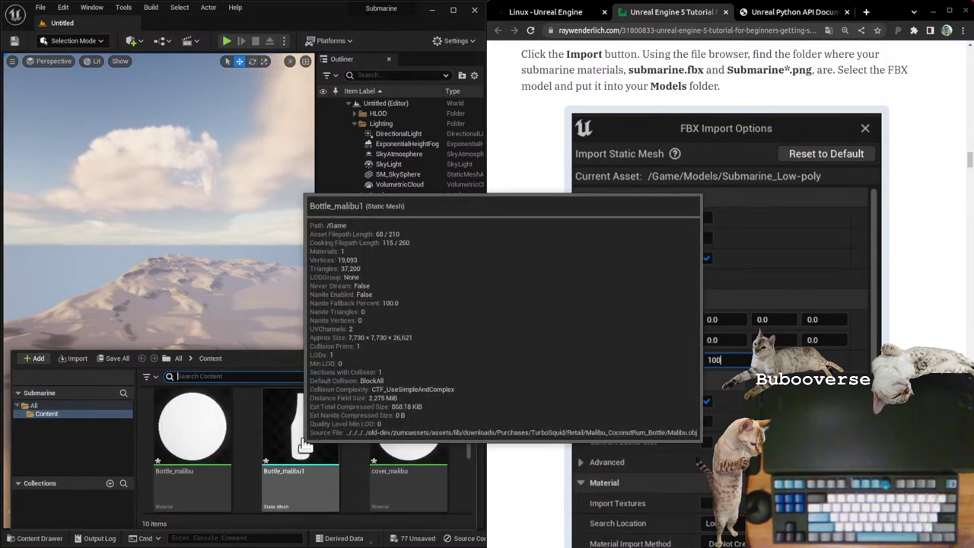
pyautogui.scroll(1, 390, 470)
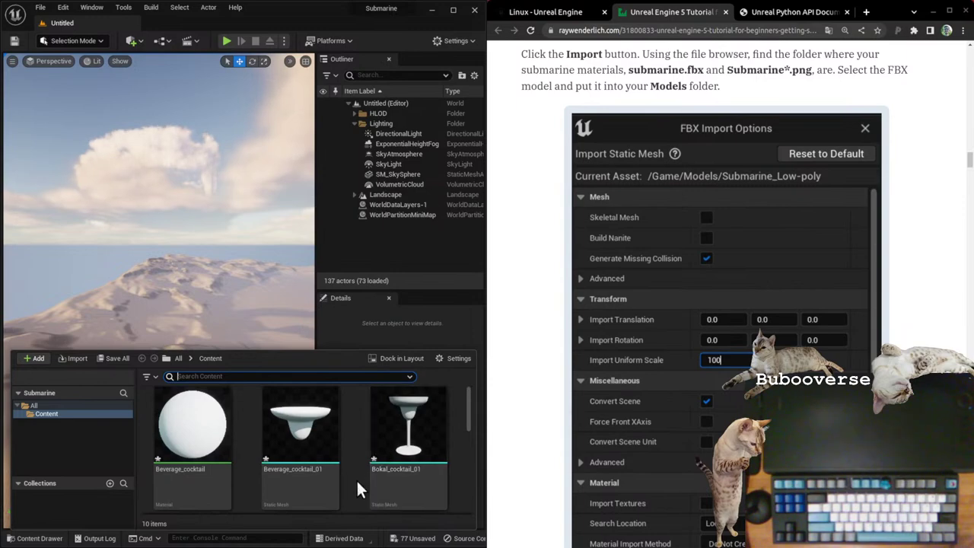
pyautogui.scroll(-1, 343, 464)
pyautogui.scroll(-1, 340, 458)
pyautogui.click(309, 456)
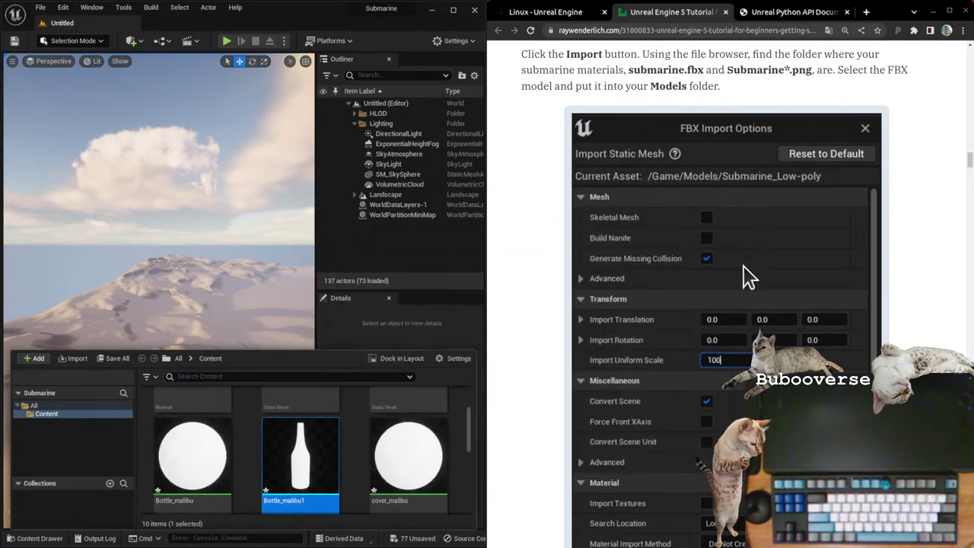
pyautogui.scroll(-4, 753, 278)
pyautogui.scroll(-4, 761, 278)
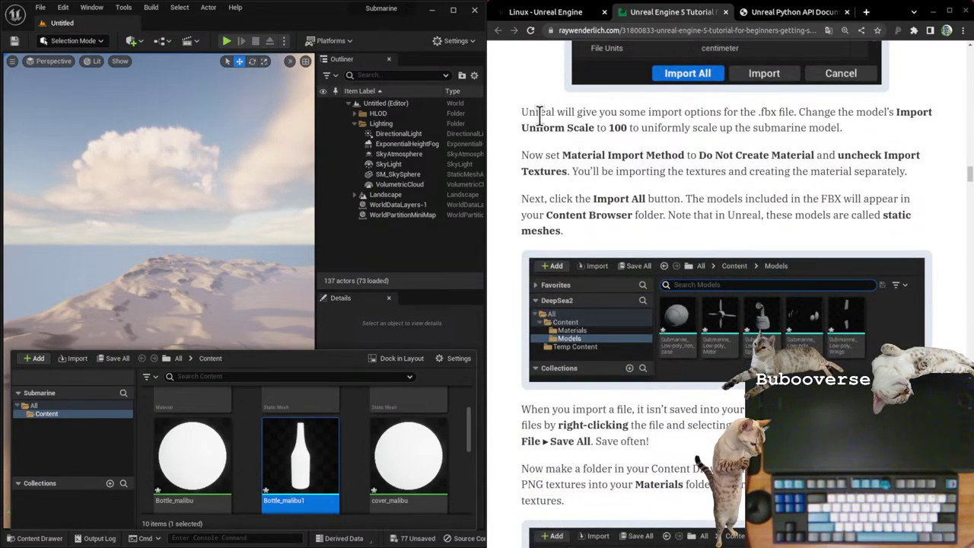
pyautogui.scroll(2, 708, 142)
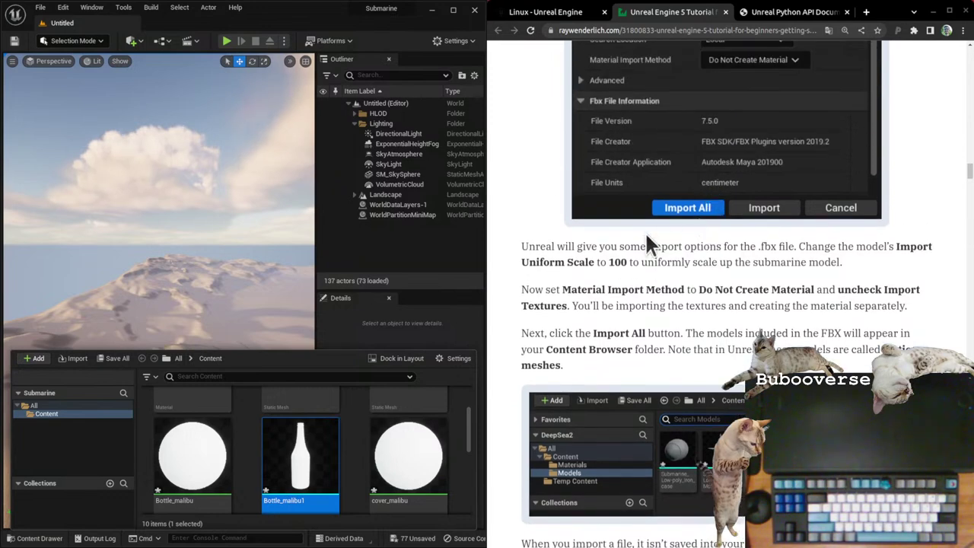
# Step: Drop Bottle_malibu1 onto the dunes and orbit the view to face the bottle
pyautogui.moveTo(288, 466)
pyautogui.mouseDown()
pyautogui.moveTo(191, 235)
pyautogui.moveTo(225, 340)
pyautogui.moveTo(191, 343)
pyautogui.moveTo(211, 369)
pyautogui.moveTo(206, 337)
pyautogui.moveTo(142, 365)
pyautogui.moveTo(191, 392)
pyautogui.mouseUp()
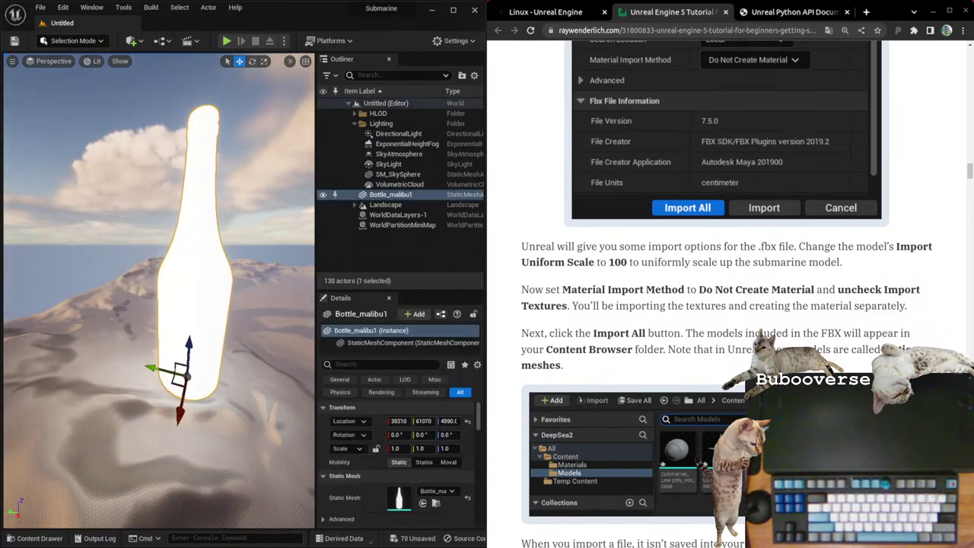
pyautogui.moveTo(228, 365); pyautogui.dragTo(146, 239, button='right')
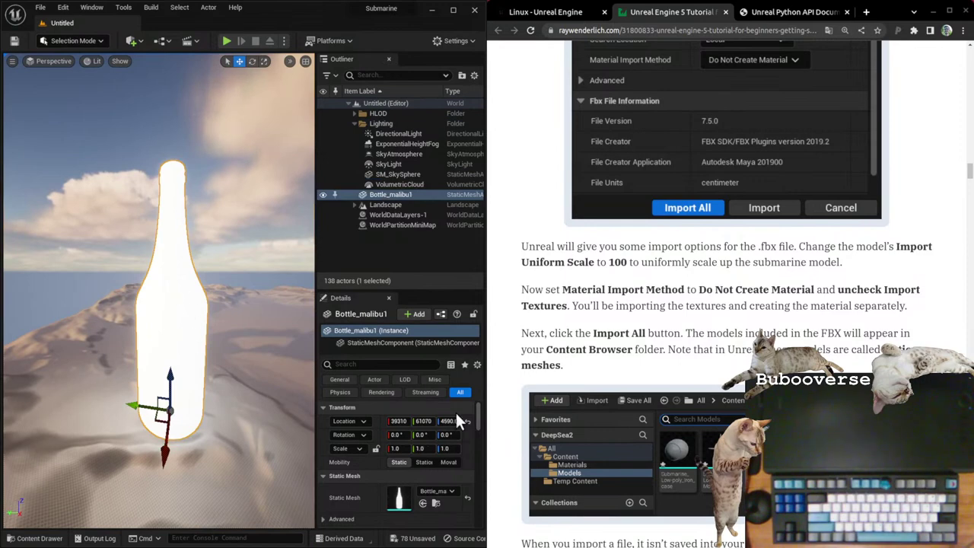
pyautogui.scroll(-3, 447, 424)
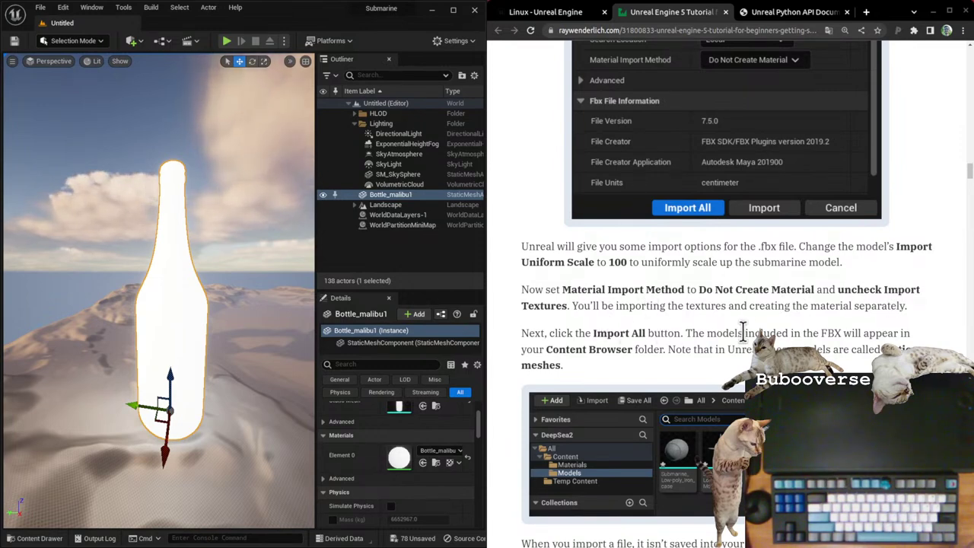
pyautogui.scroll(-3, 723, 342)
pyautogui.scroll(-3, 716, 350)
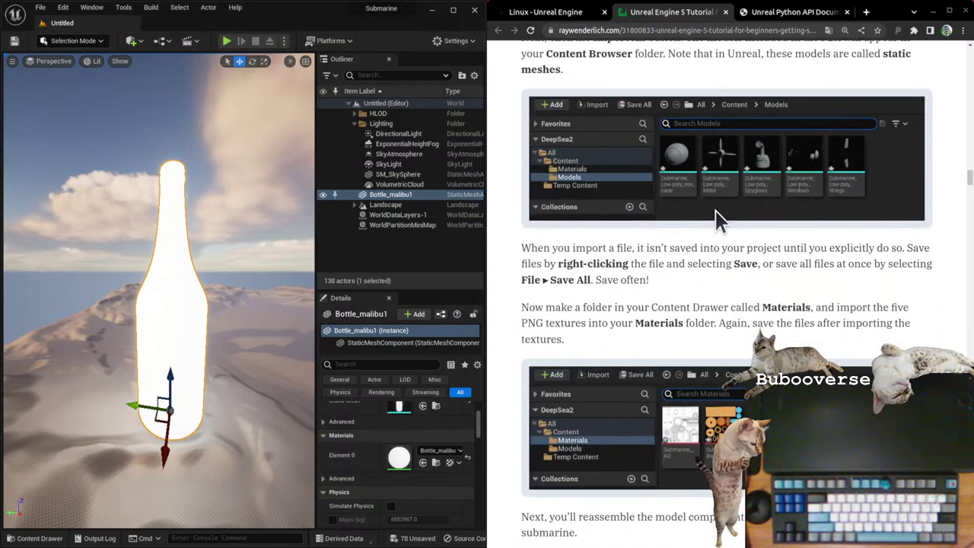
pyautogui.scroll(3, 388, 432)
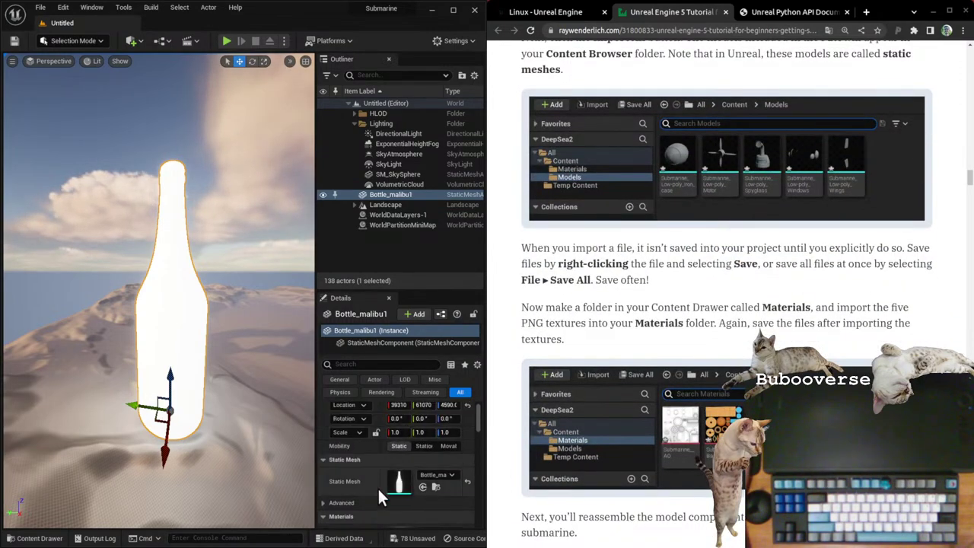
pyautogui.scroll(-3, 385, 477)
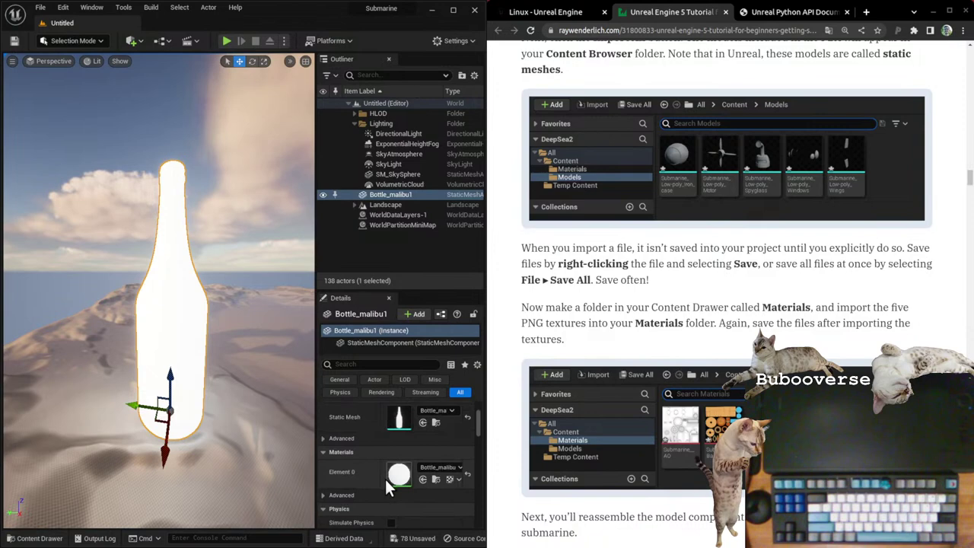
# Step: Create a new material from the Element 0 slot and save it as NewBottle
pyautogui.click(432, 469)
pyautogui.scroll(-2, 491, 369)
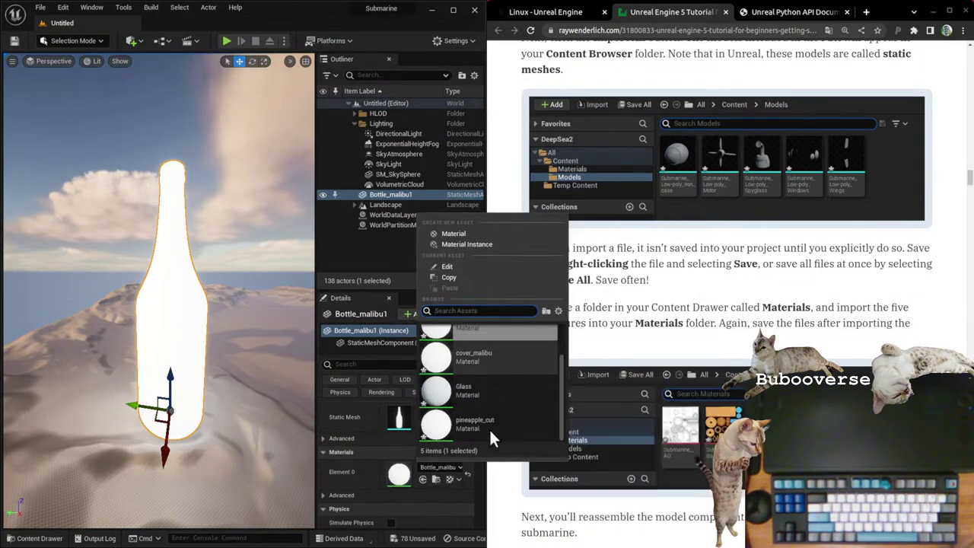
pyautogui.scroll(2, 487, 381)
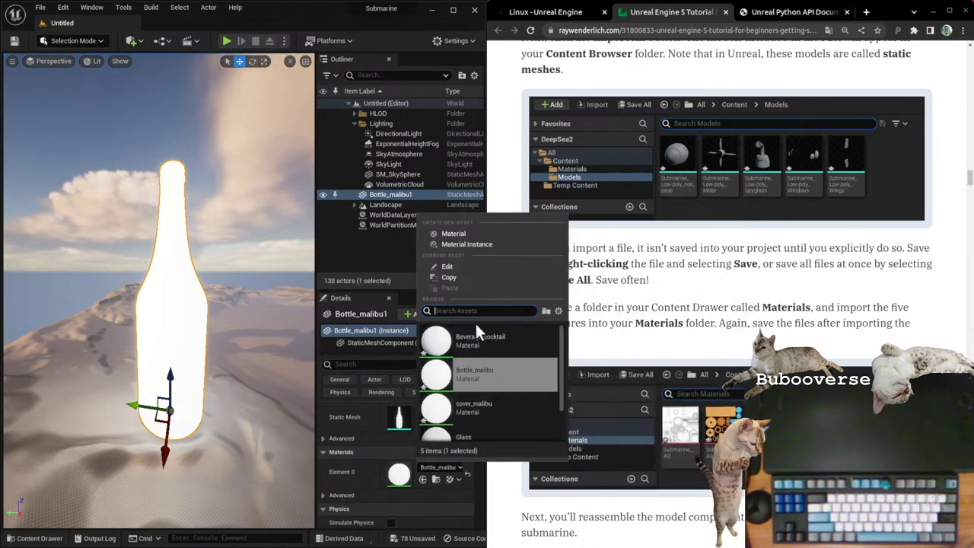
pyautogui.click(472, 231)
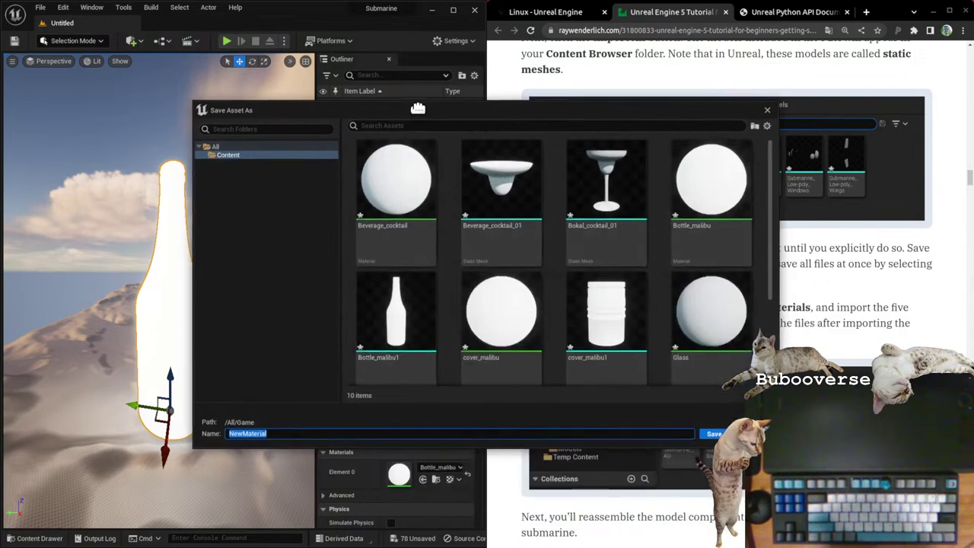
pyautogui.moveTo(423, 109); pyautogui.dragTo(402, 118)
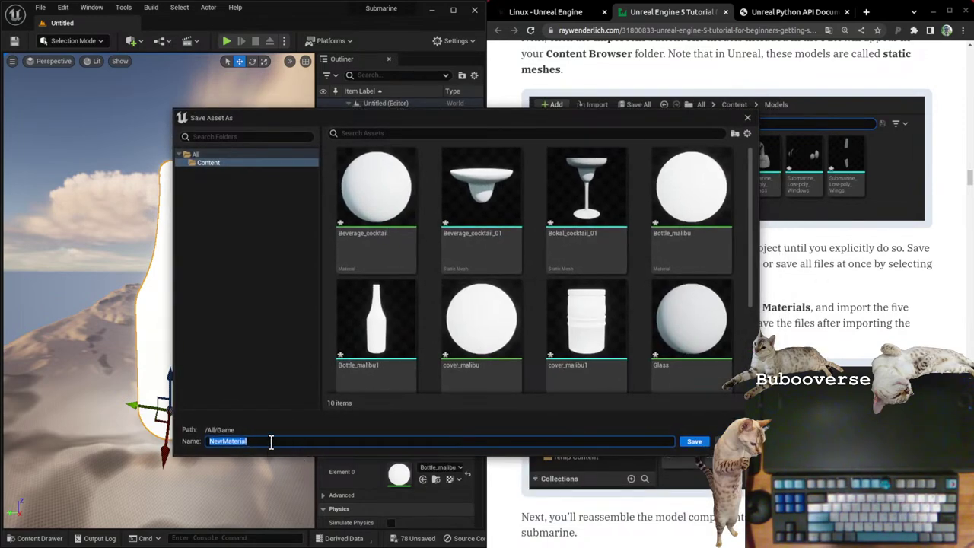
pyautogui.write('B')
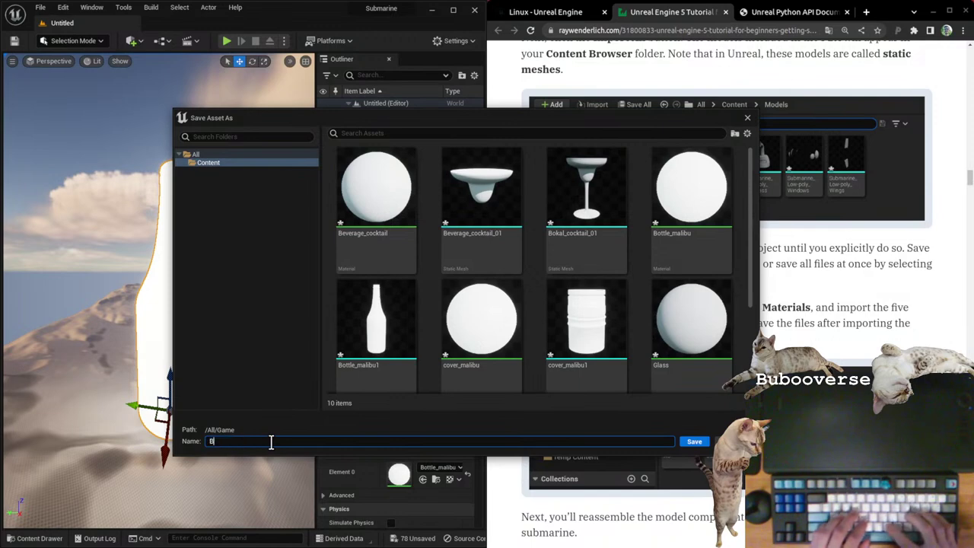
pyautogui.write('ottleM')
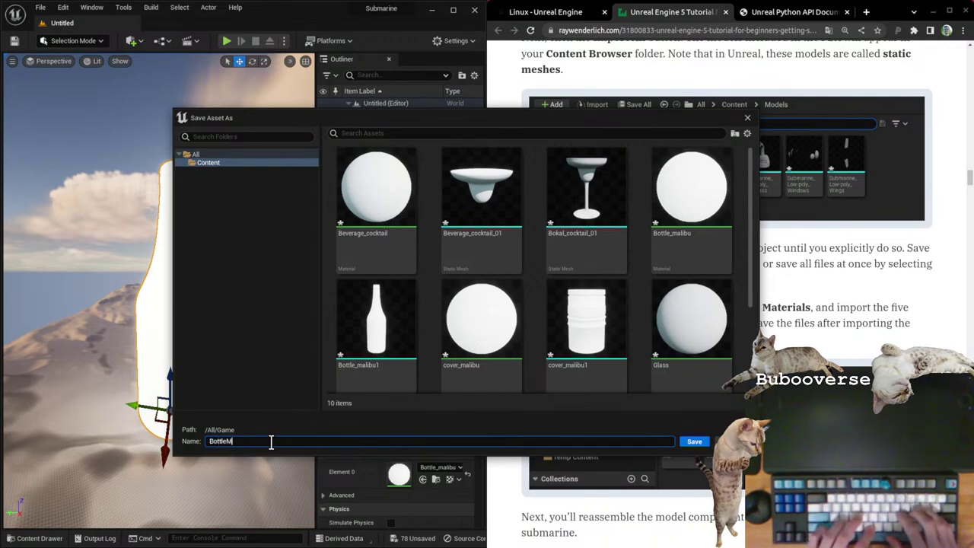
pyautogui.write('ateria')
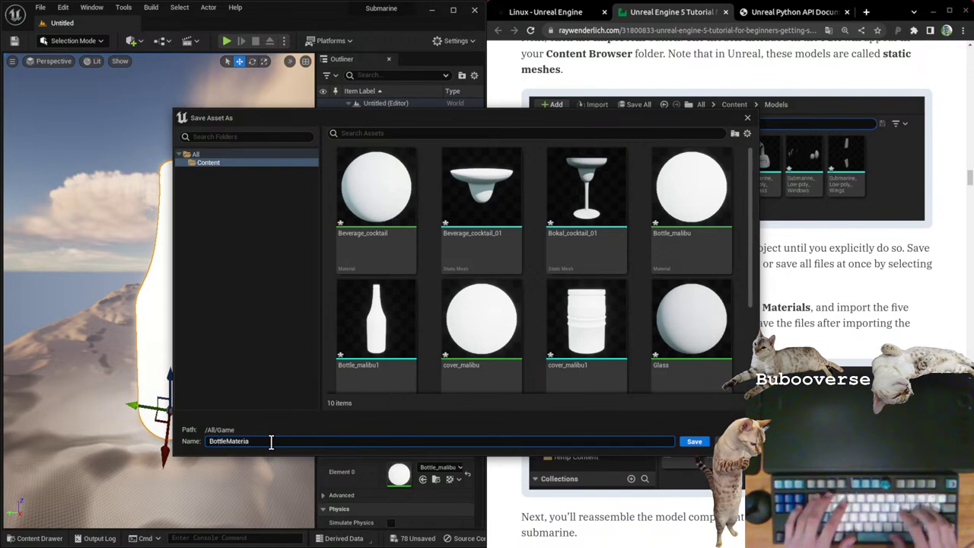
pyautogui.write('lttle')
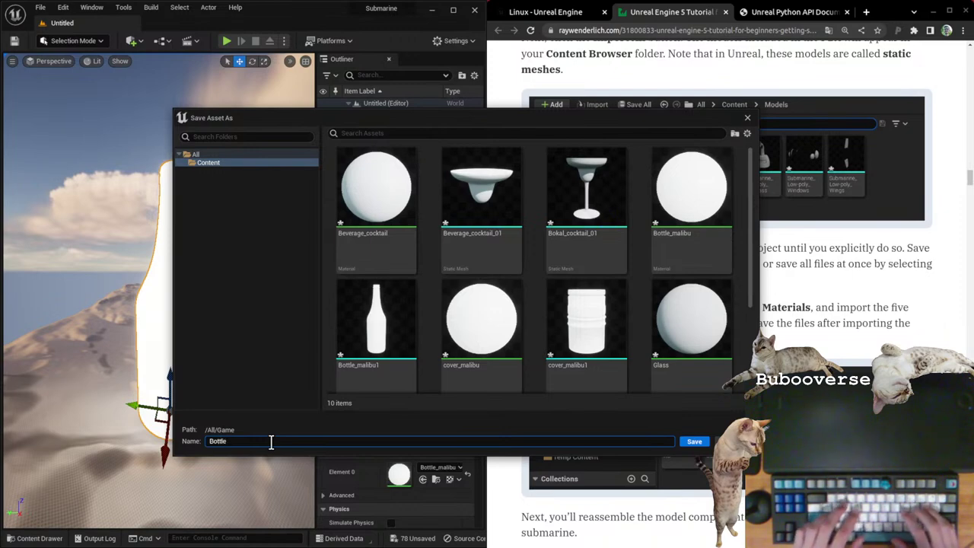
pyautogui.write('New')
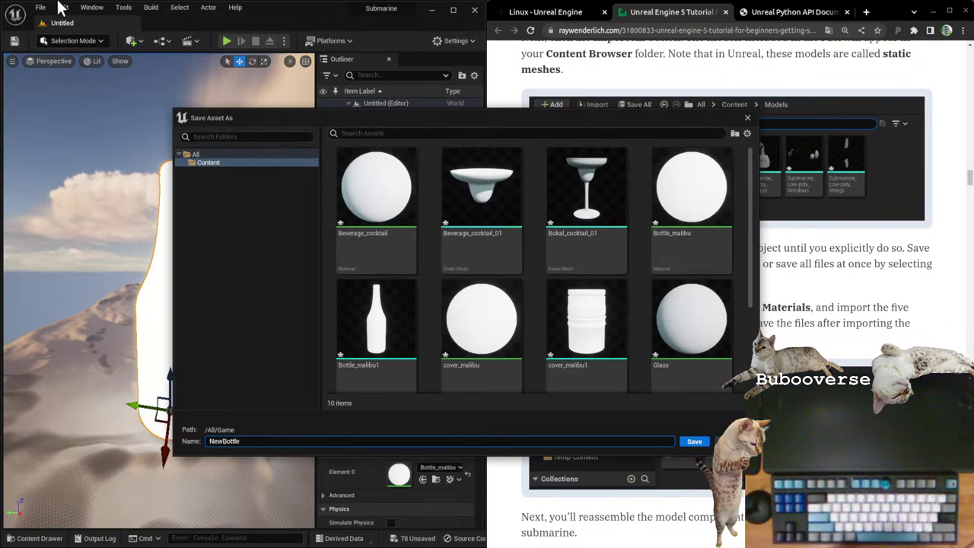
pyautogui.click(694, 441)
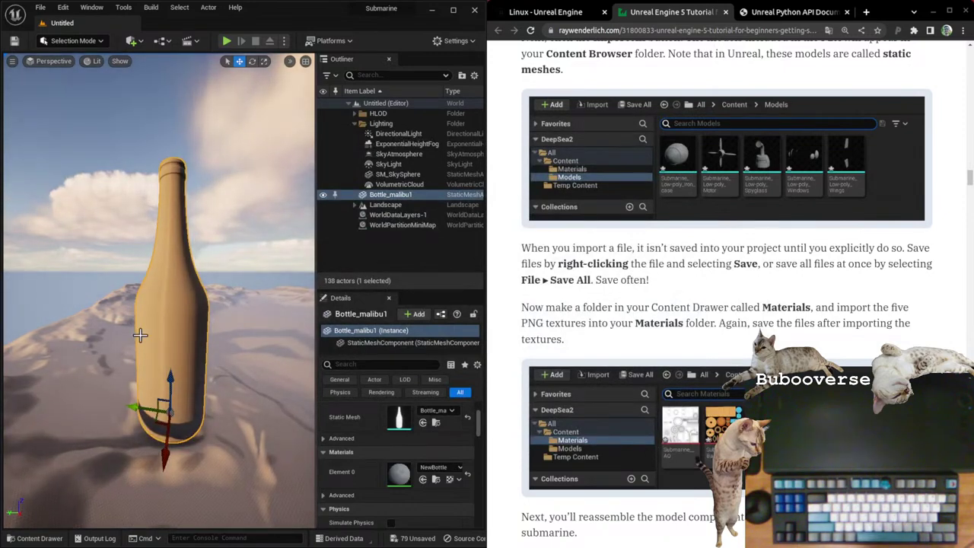
# Step: Move the UE-Submarine Crash Reporter window toward the middle of the screen
pyautogui.moveTo(247, 298)
pyautogui.mouseDown(button='right')
pyautogui.moveTo(213, 304)
pyautogui.moveTo(239, 301)
pyautogui.mouseUp(button='right')
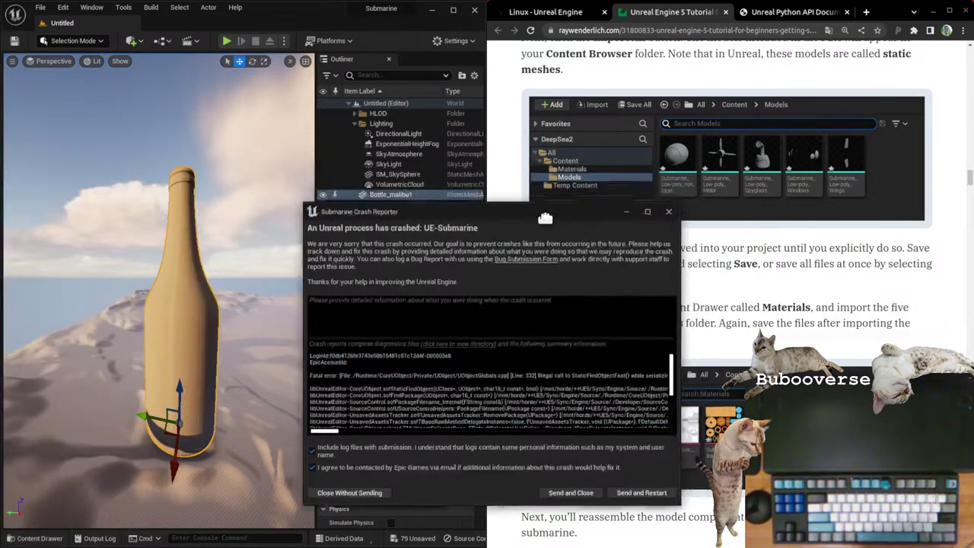
pyautogui.moveTo(574, 184); pyautogui.dragTo(315, 206)
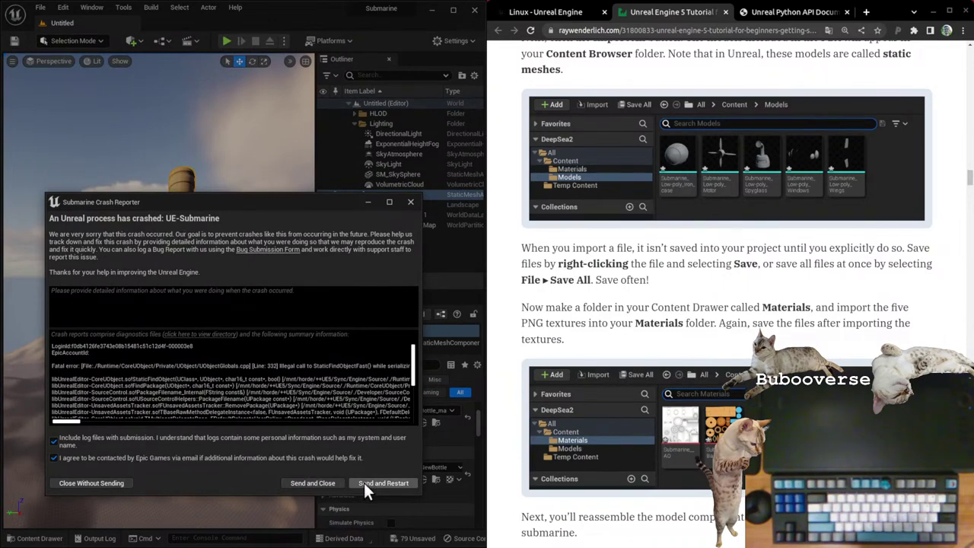
# Step: Exclude log files from the crash report, then send it and restart Unreal Engine
pyautogui.click(54, 441)
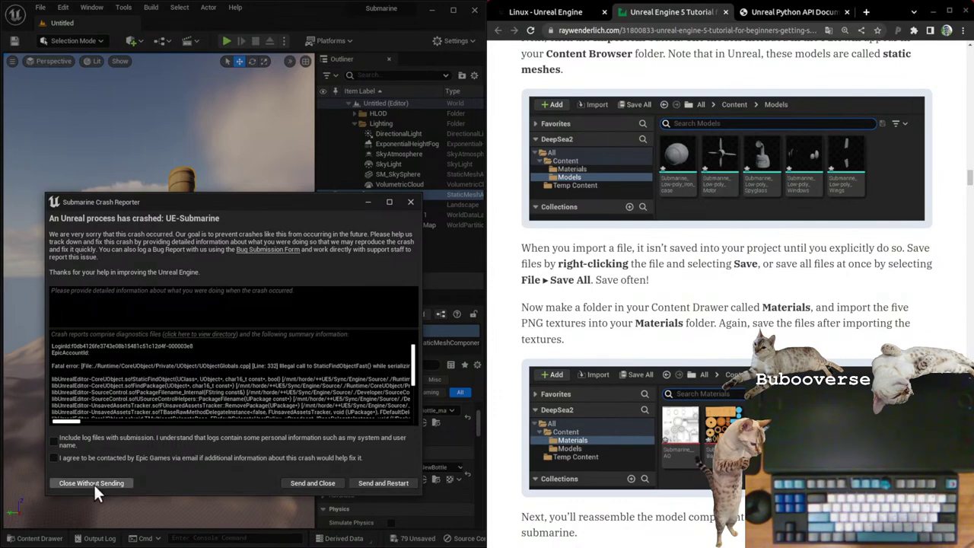
pyautogui.click(366, 481)
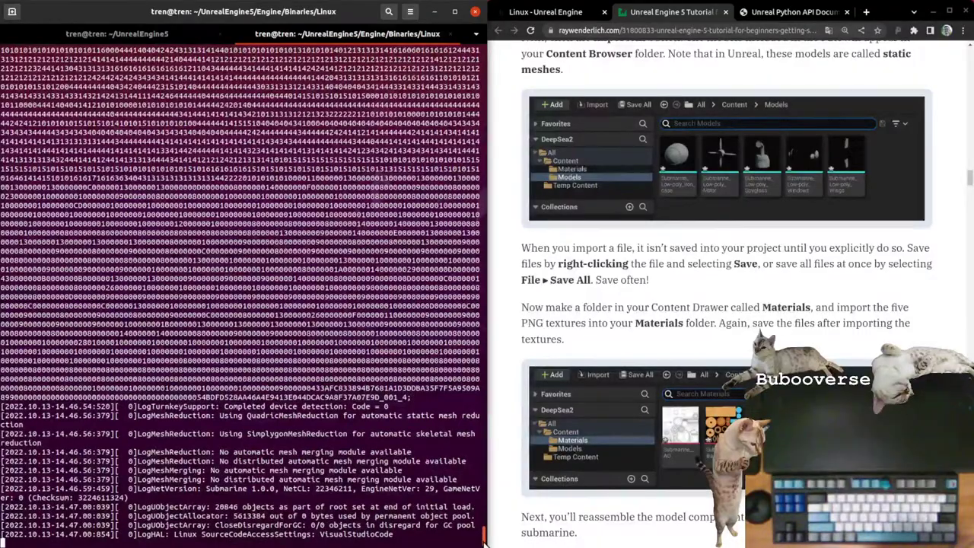
pyautogui.scroll(10, 485, 535)
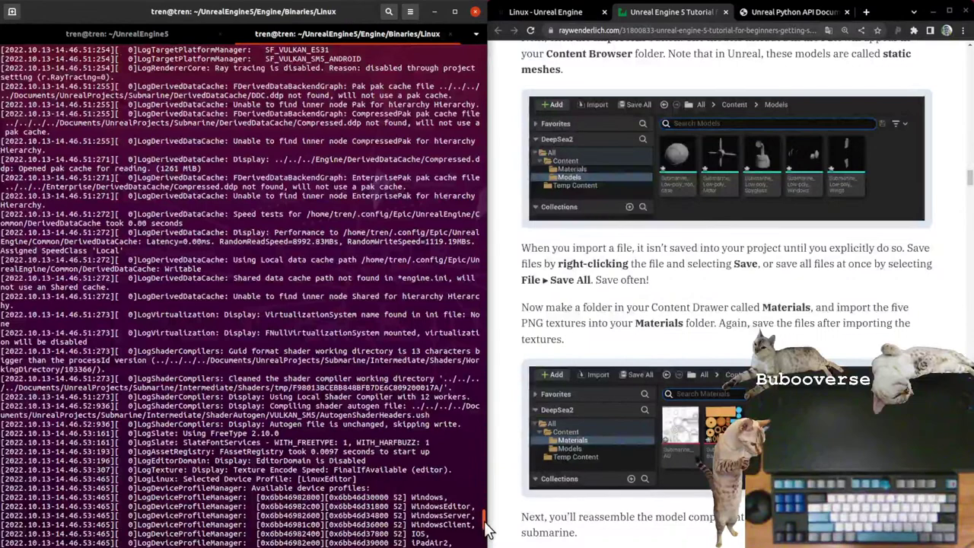
pyautogui.scroll(10, 486, 531)
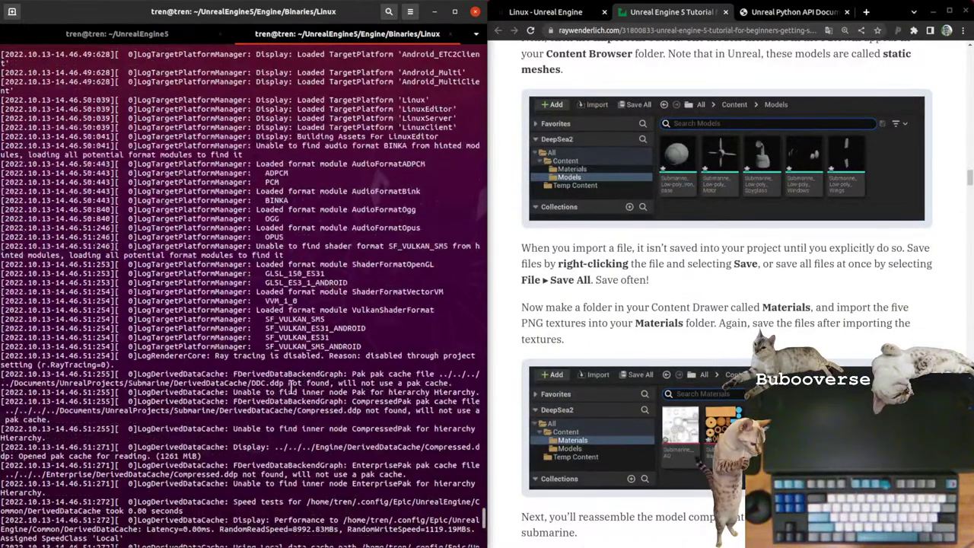
pyautogui.moveTo(234, 429); pyautogui.dragTo(439, 429)
pyautogui.scroll(-6, 249, 437)
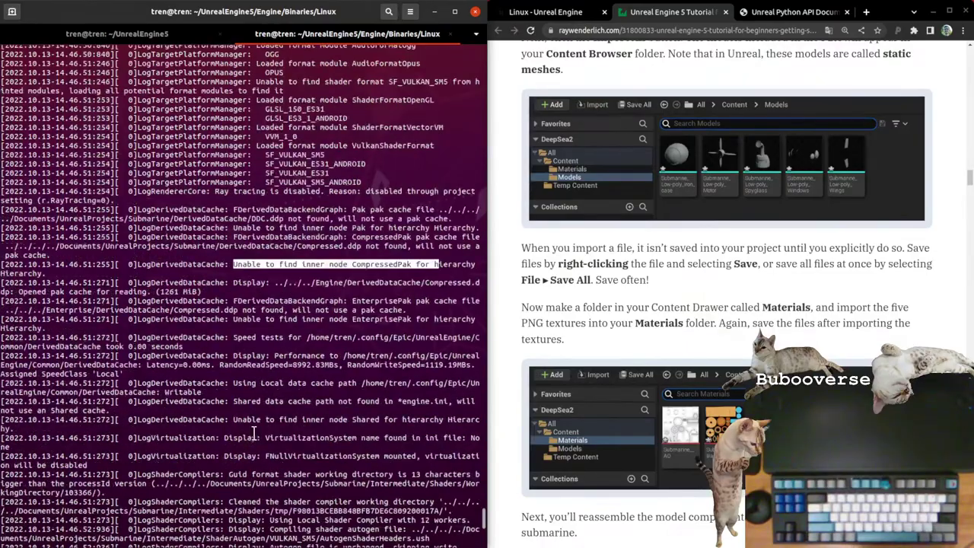
pyautogui.scroll(-15, 253, 434)
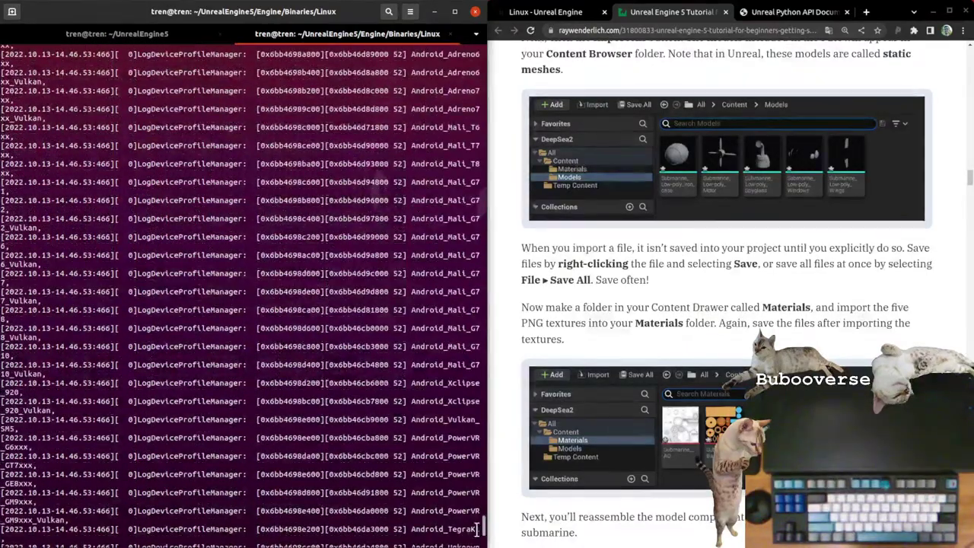
pyautogui.scroll(-15, 485, 531)
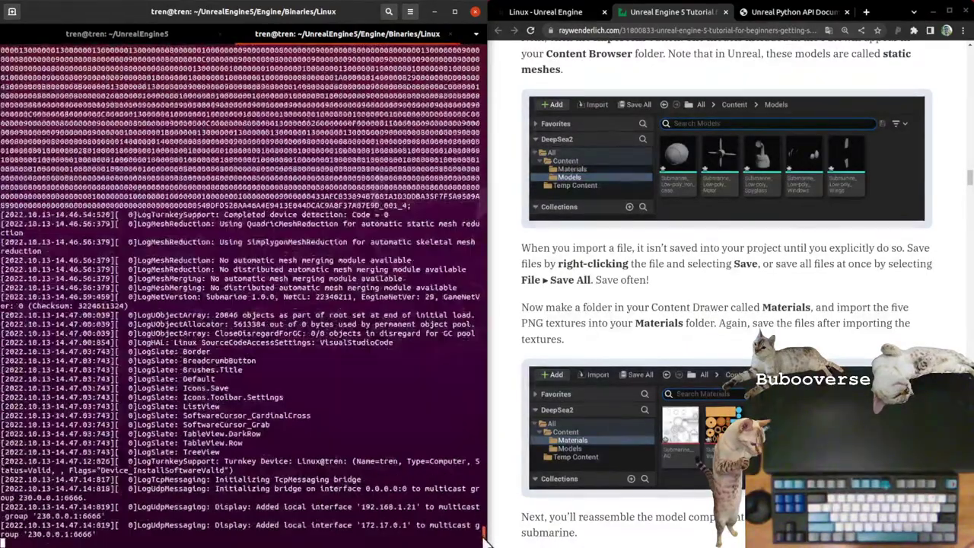
pyautogui.moveTo(485, 535); pyautogui.dragTo(485, 491)
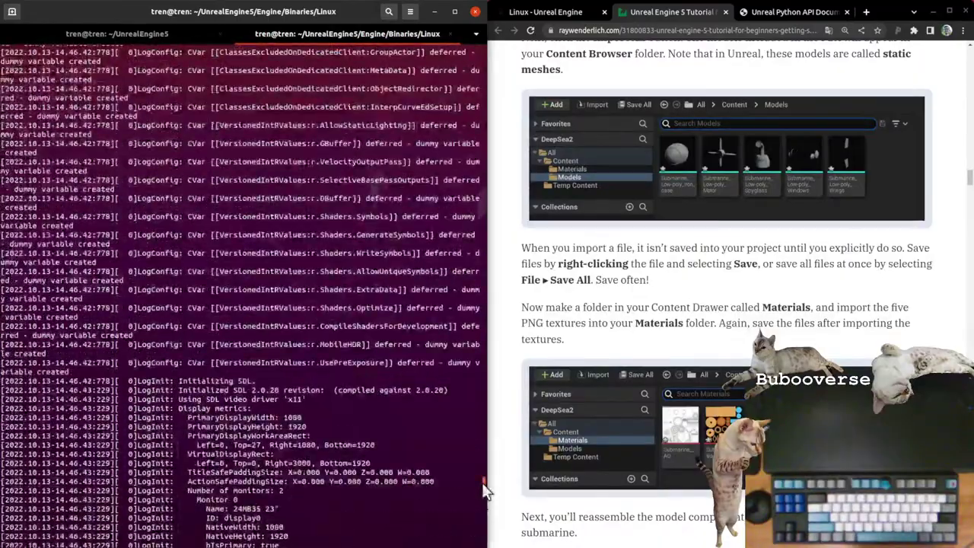
pyautogui.scroll(-10, 484, 492)
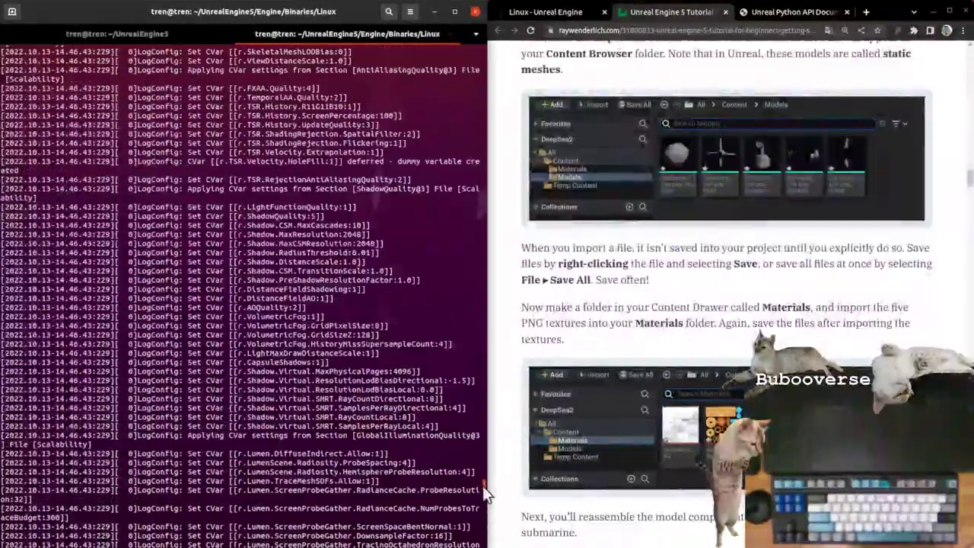
pyautogui.scroll(20, 487, 493)
pyautogui.scroll(-8, 487, 493)
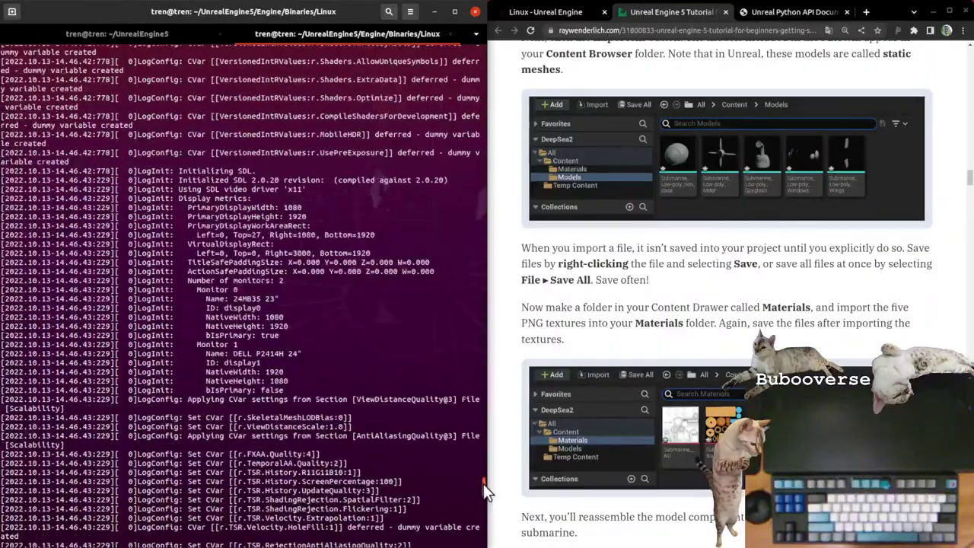
pyautogui.scroll(-15, 485, 490)
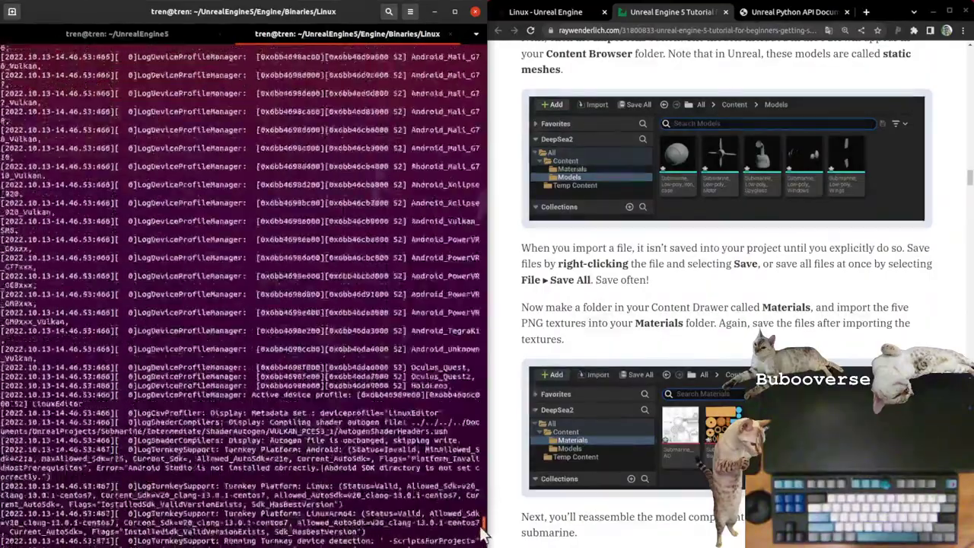
pyautogui.scroll(-10, 485, 537)
pyautogui.scroll(9, 481, 536)
pyautogui.scroll(-3, 479, 537)
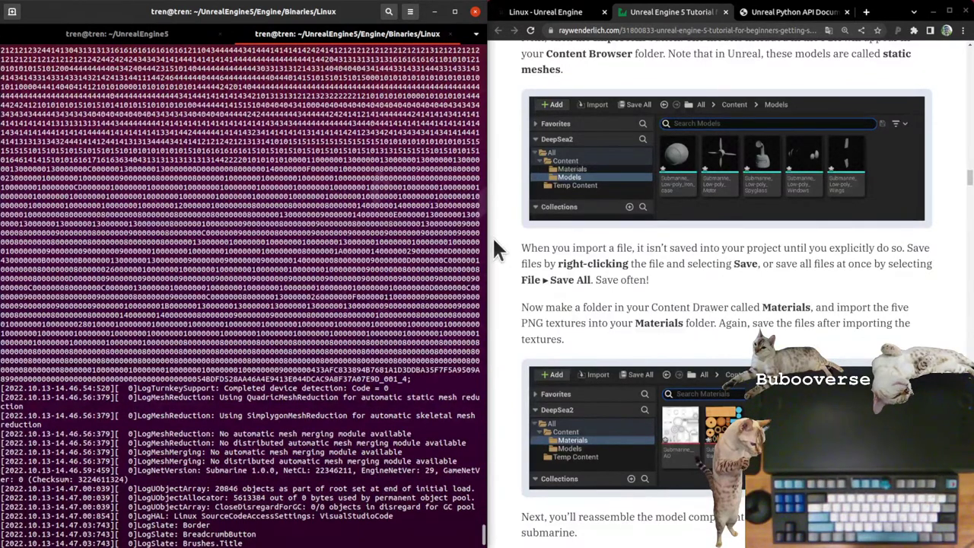
# Step: Highlight the tutorial's notes that imports aren't saved automatically and to 'Save often!', then scroll on
pyautogui.moveTo(571, 248); pyautogui.dragTo(789, 248)
pyautogui.click(731, 249)
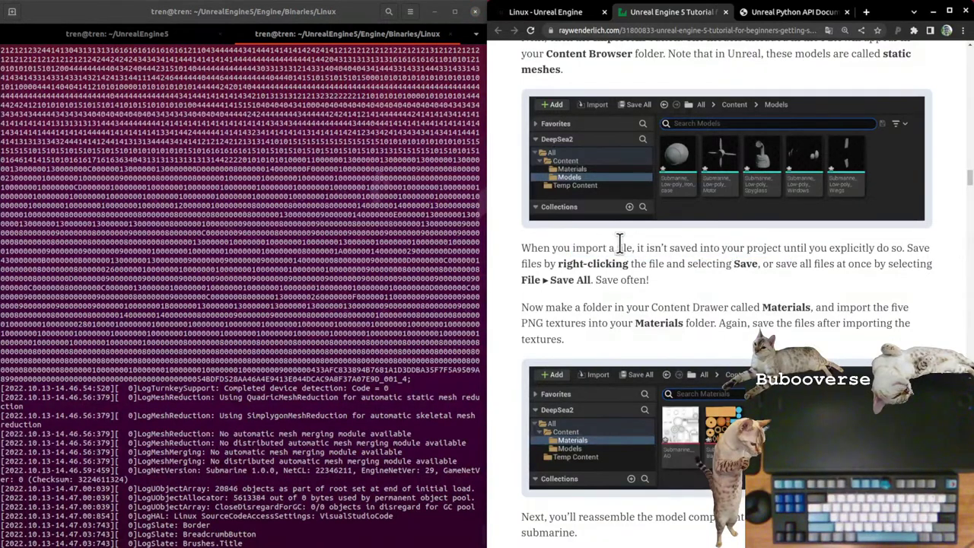
pyautogui.moveTo(624, 248); pyautogui.dragTo(864, 247)
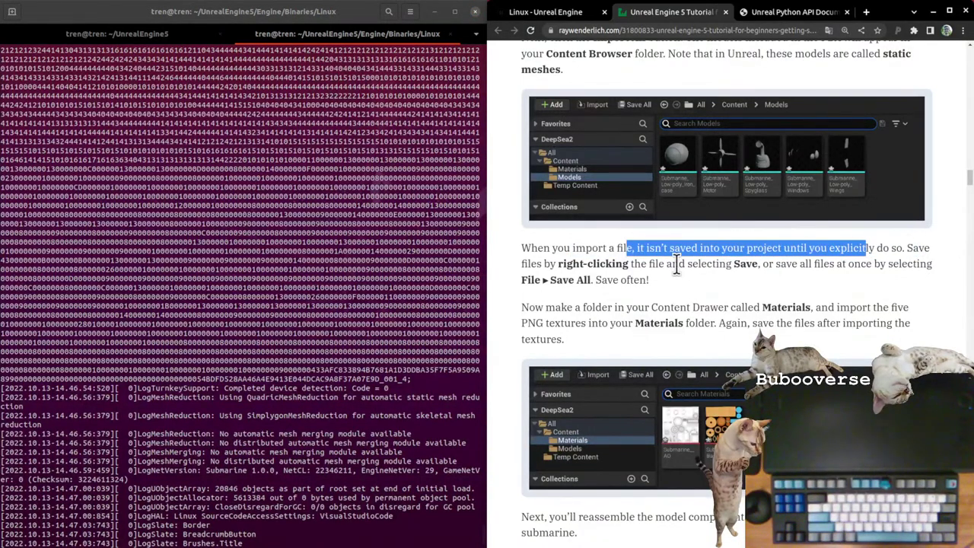
pyautogui.click(677, 264)
pyautogui.moveTo(613, 264); pyautogui.dragTo(723, 285)
pyautogui.moveTo(647, 280); pyautogui.dragTo(626, 264)
pyautogui.click(660, 281)
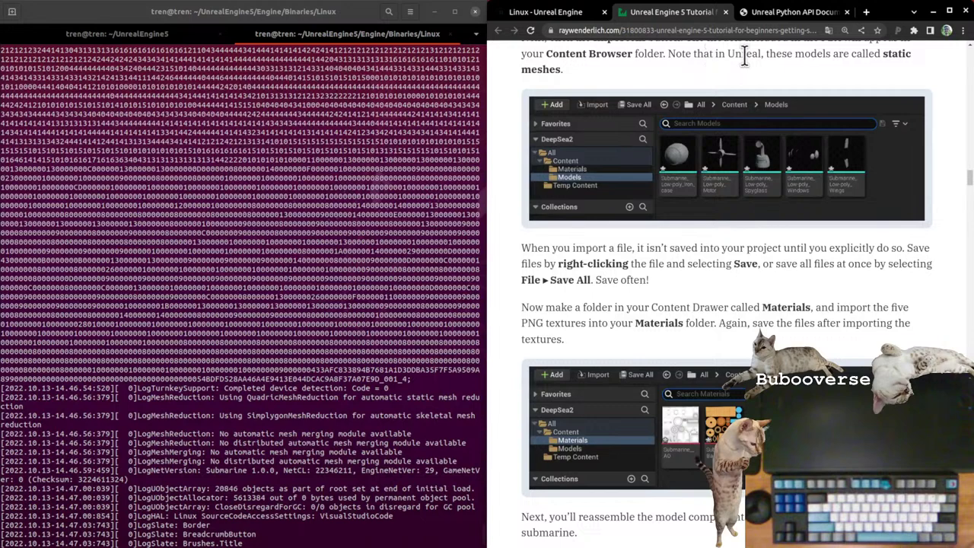
pyautogui.scroll(-3, 693, 329)
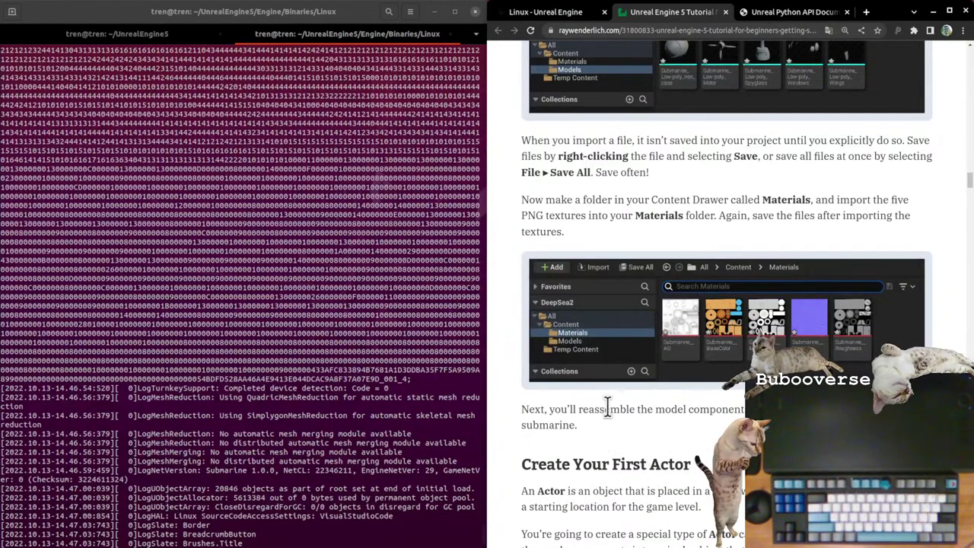
# Step: Highlight the tutorial's Actor definition and the step about importing five PNG textures
pyautogui.scroll(-5, 608, 409)
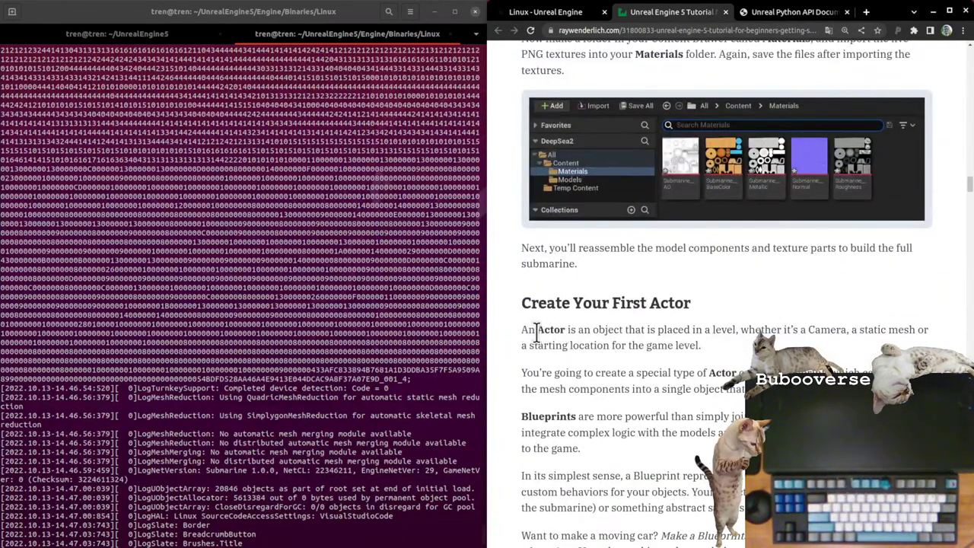
pyautogui.moveTo(521, 330); pyautogui.dragTo(708, 354)
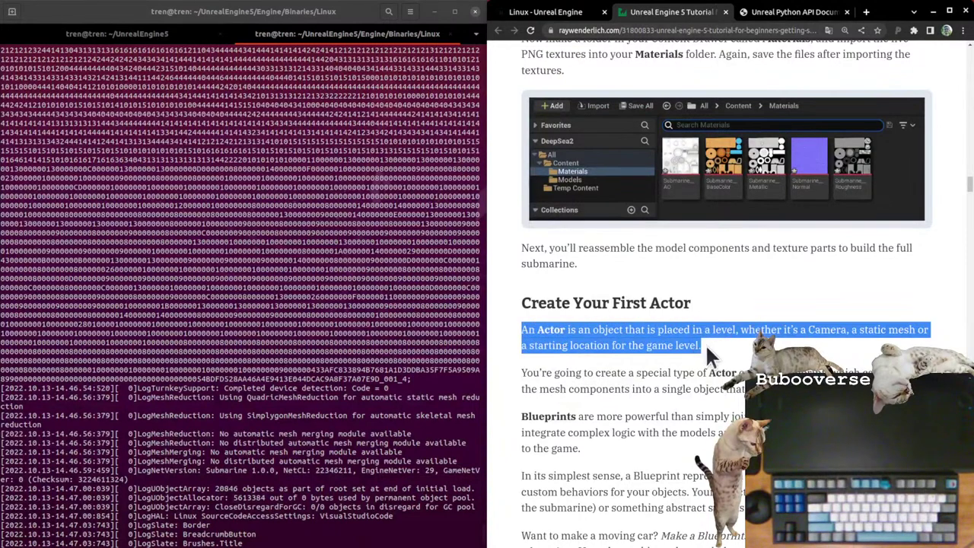
pyautogui.click(754, 326)
pyautogui.moveTo(771, 329); pyautogui.dragTo(813, 335)
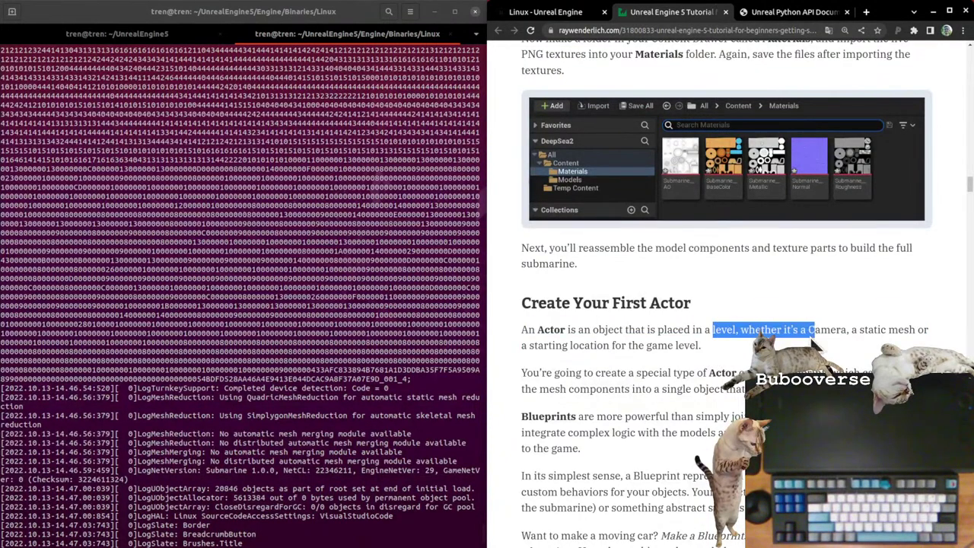
pyautogui.click(640, 341)
pyautogui.scroll(3, 646, 354)
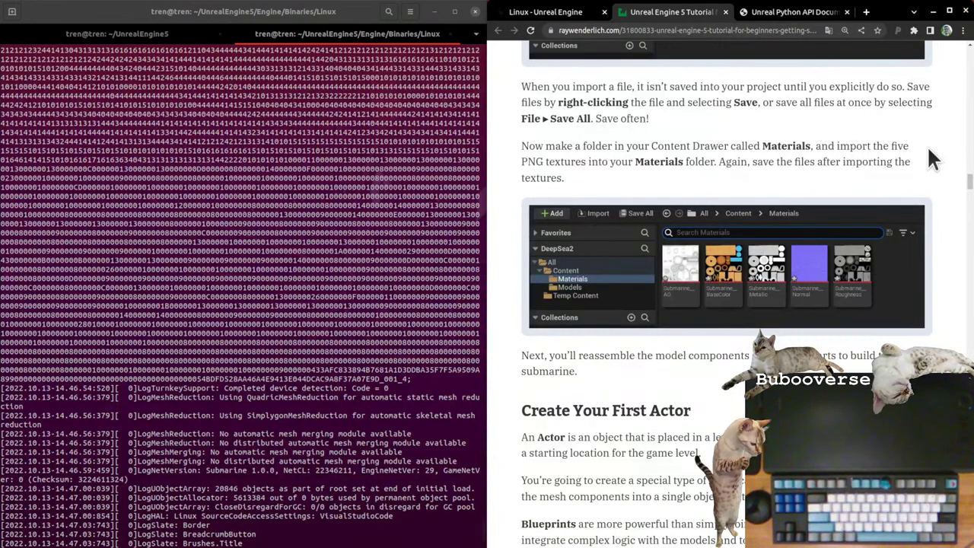
pyautogui.moveTo(837, 146); pyautogui.dragTo(722, 165)
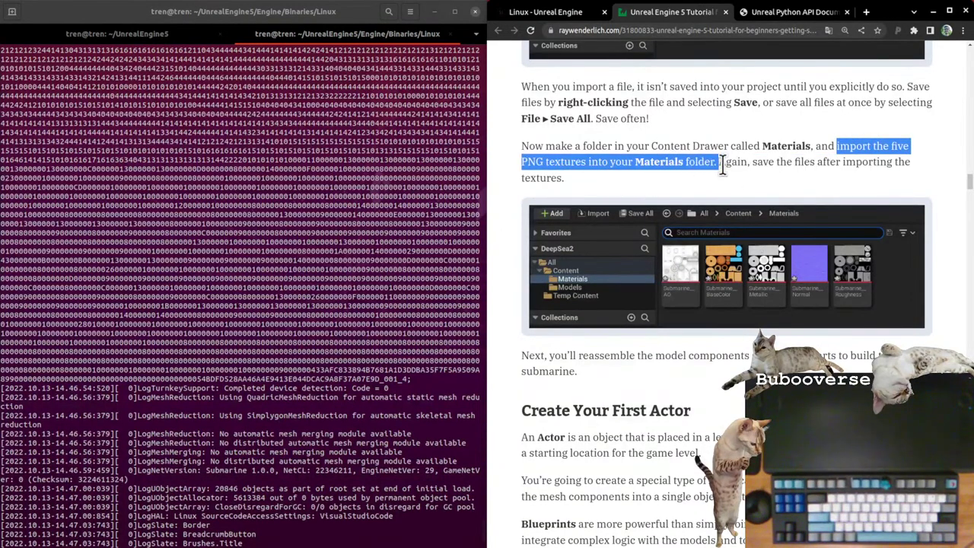
pyautogui.click(756, 157)
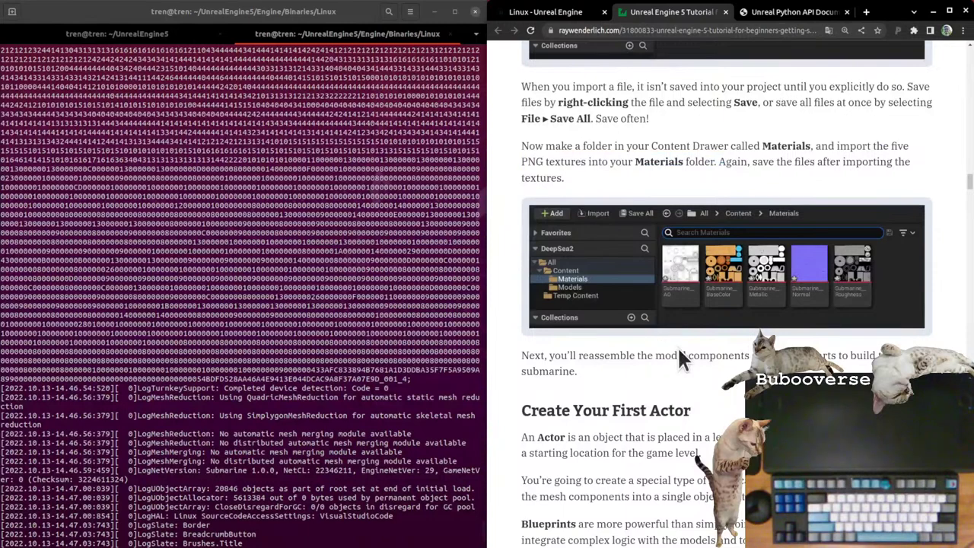
# Step: Read and highlight the Blueprint actor sentences in Create Your First Actor, scrolling further down
pyautogui.scroll(-3, 678, 355)
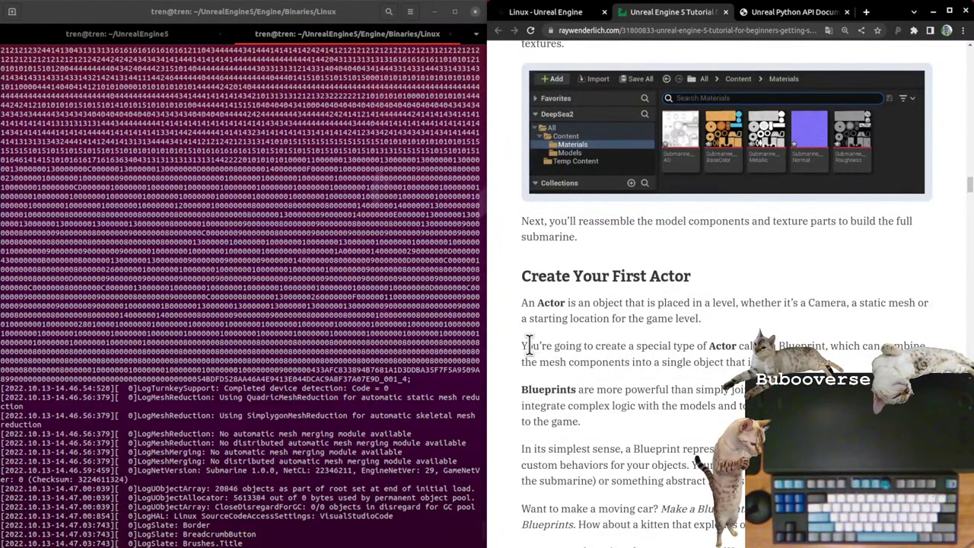
pyautogui.moveTo(522, 346); pyautogui.dragTo(845, 364)
pyautogui.click(846, 365)
pyautogui.moveTo(564, 390); pyautogui.dragTo(746, 394)
pyautogui.click(746, 394)
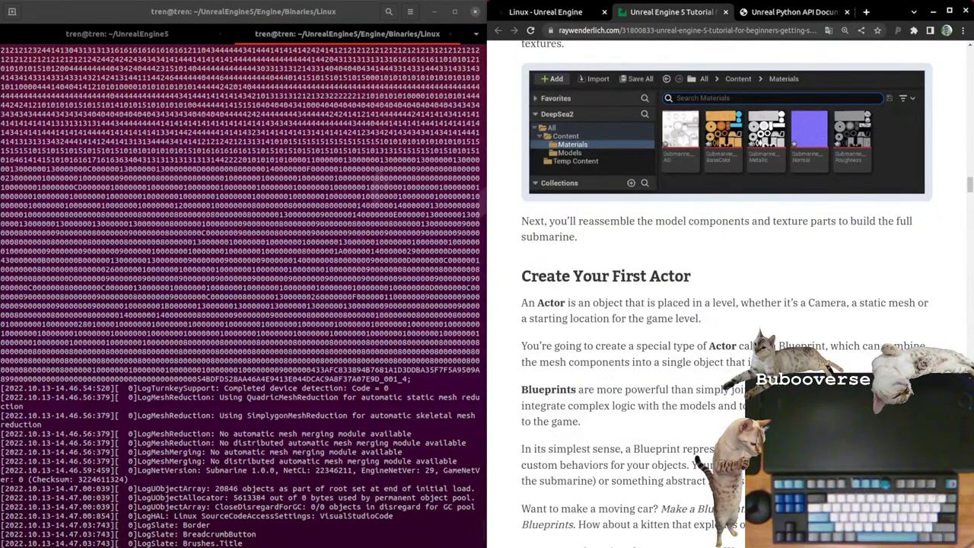
pyautogui.doubleClick(537, 390)
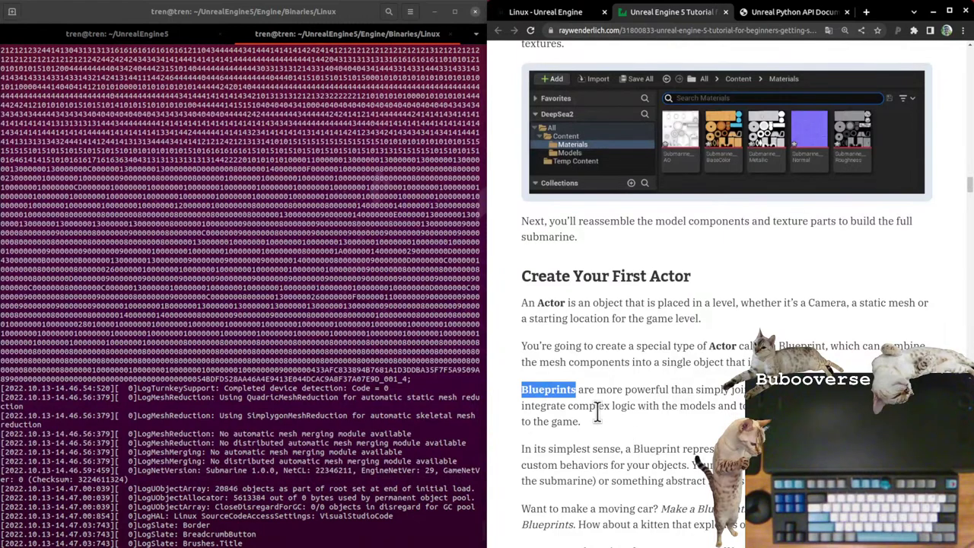
pyautogui.click(641, 394)
pyautogui.moveTo(522, 405); pyautogui.dragTo(716, 411)
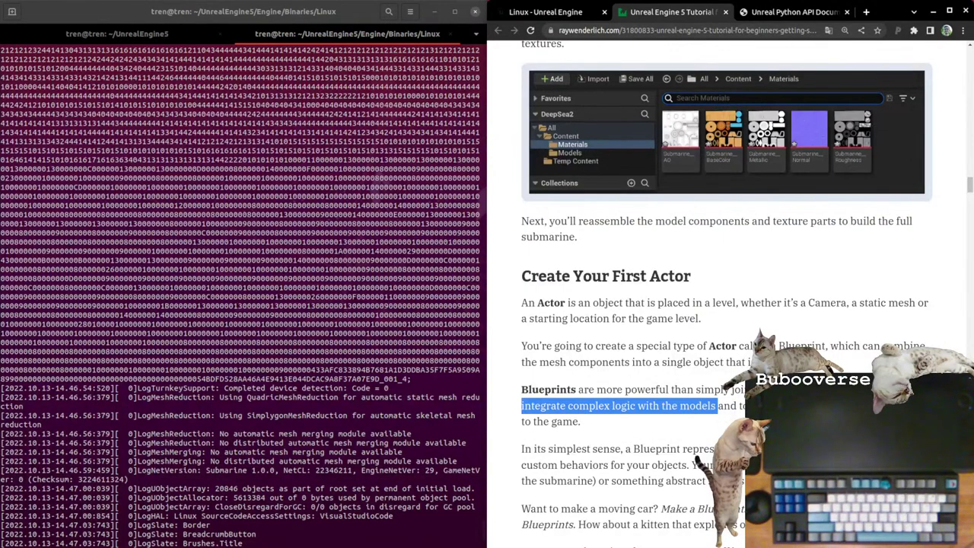
pyautogui.scroll(-3, 708, 368)
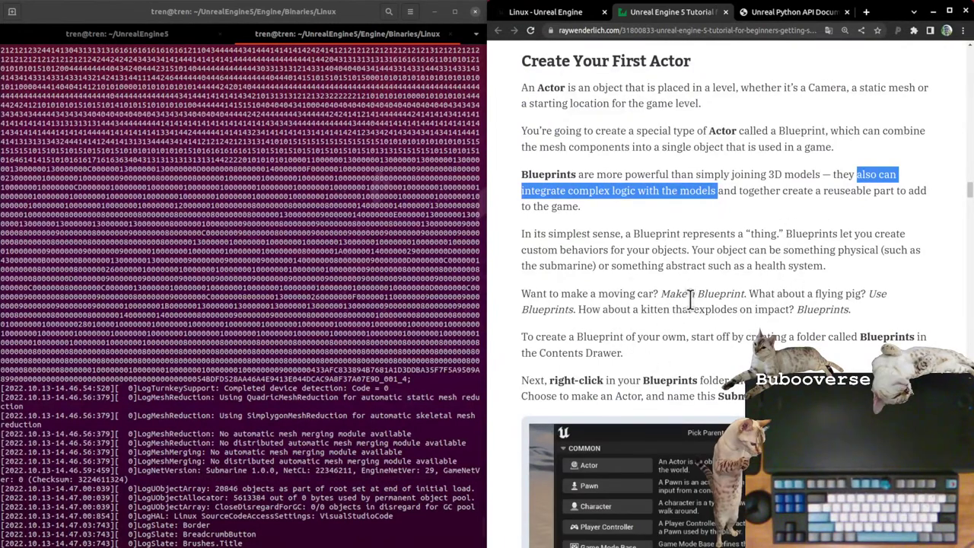
pyautogui.hotkey('alt', 'Tab')
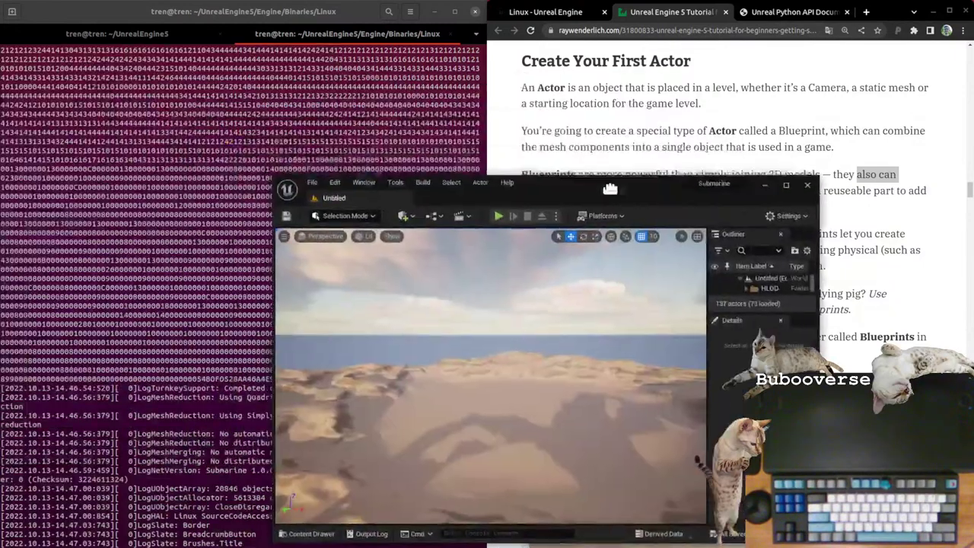
pyautogui.moveTo(606, 184); pyautogui.dragTo(534, 156)
pyautogui.press('super+Left')
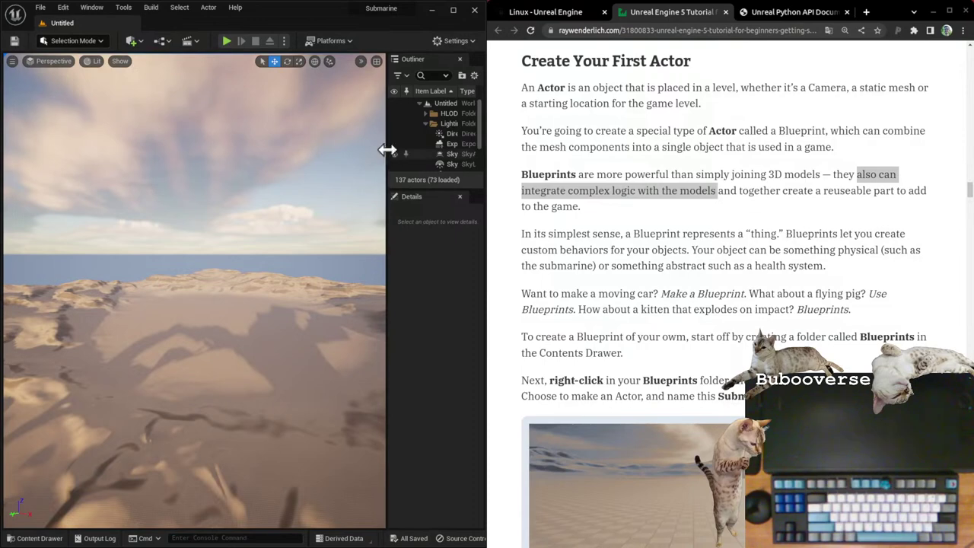
pyautogui.click(40, 8)
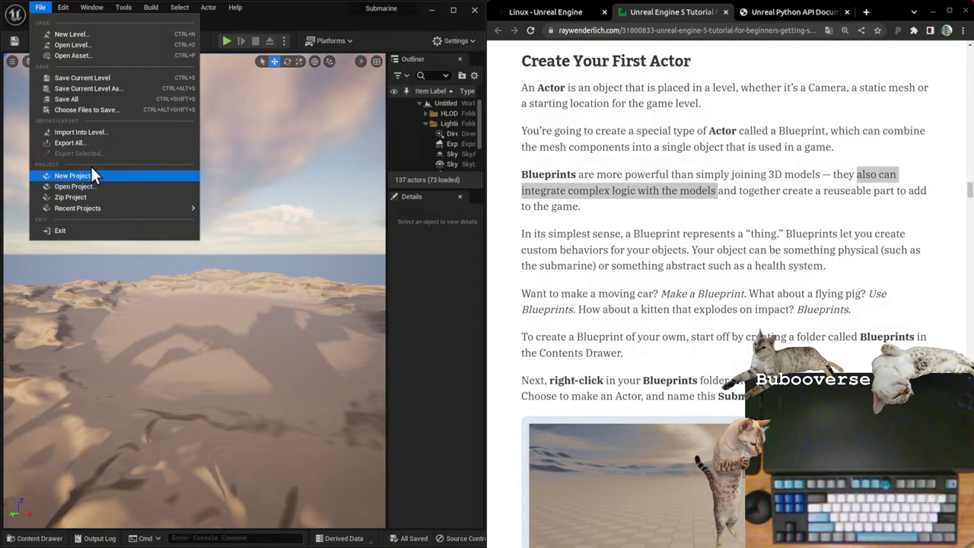
pyautogui.click(98, 100)
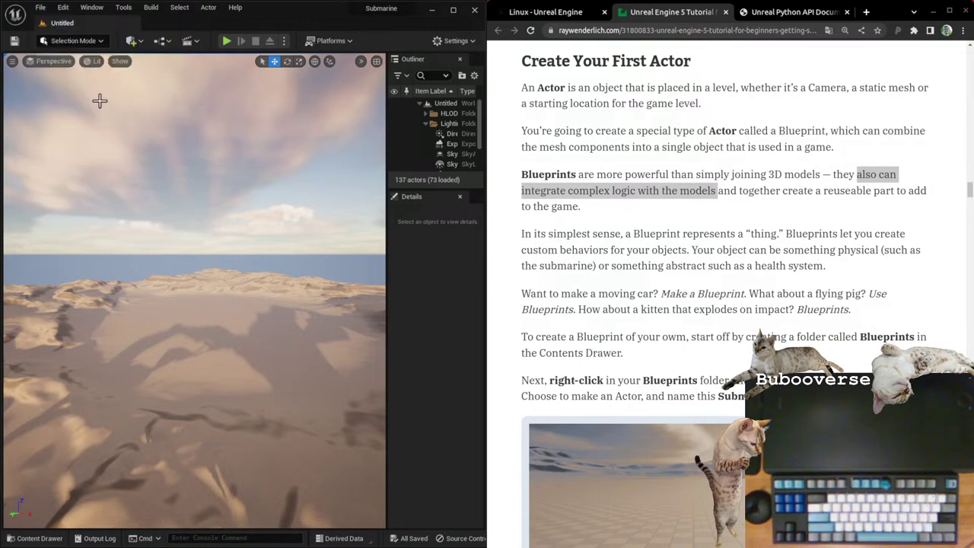
pyautogui.click(39, 7)
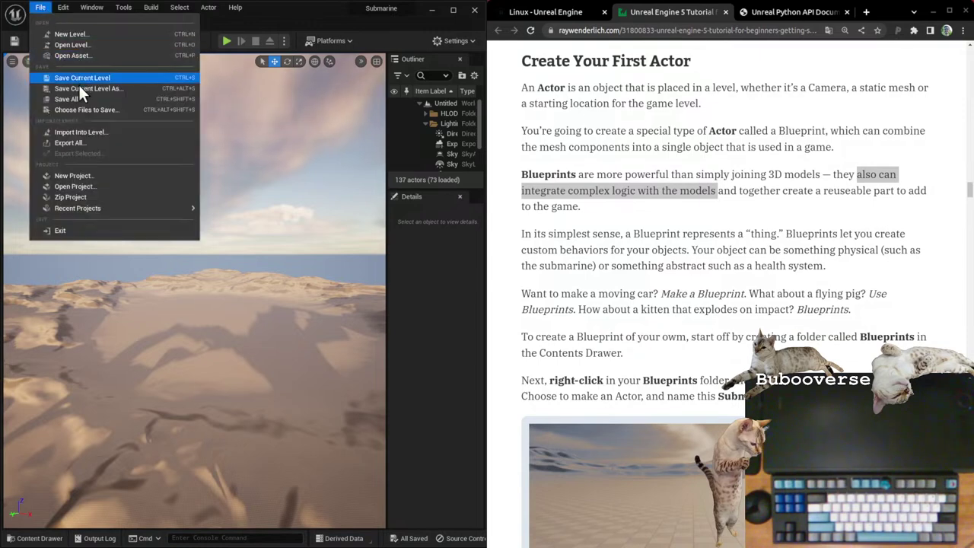
pyautogui.click(100, 91)
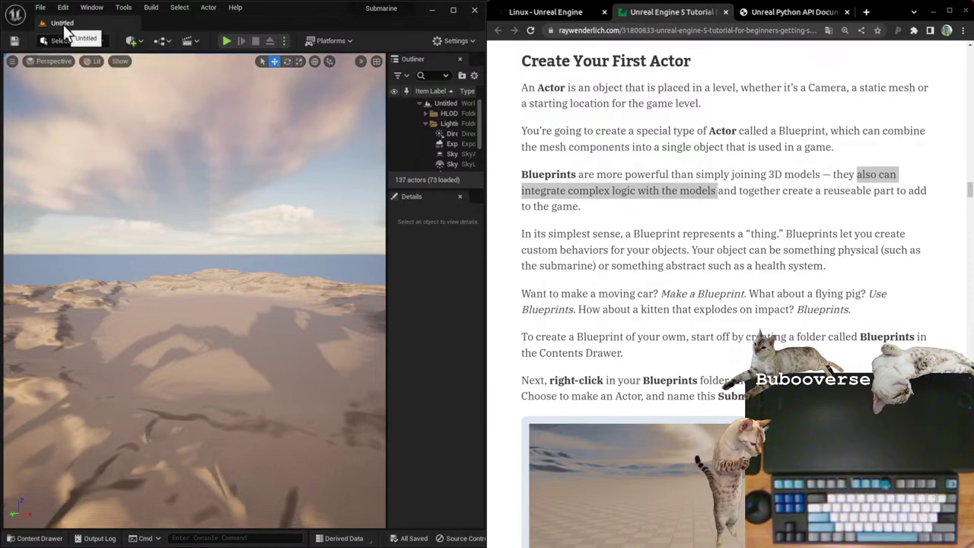
pyautogui.click(38, 9)
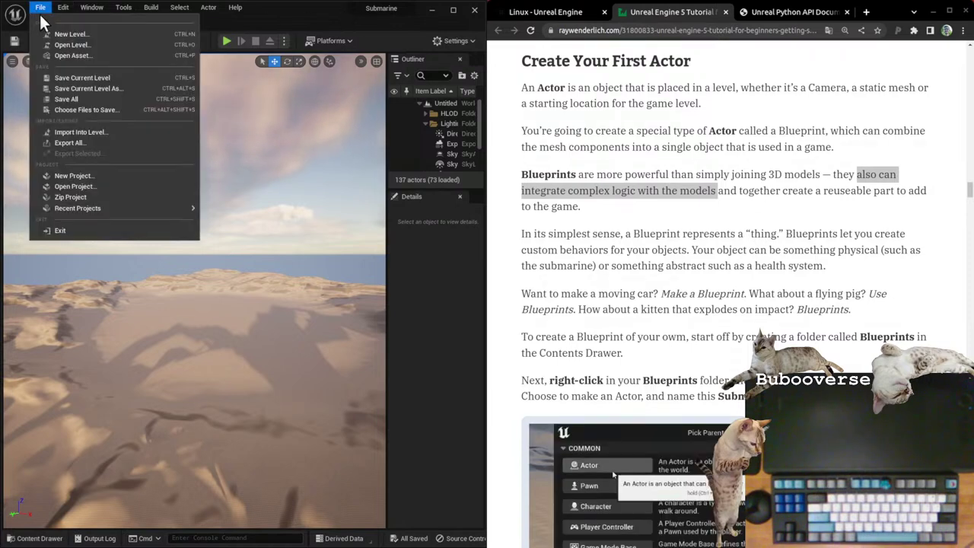
pyautogui.click(86, 82)
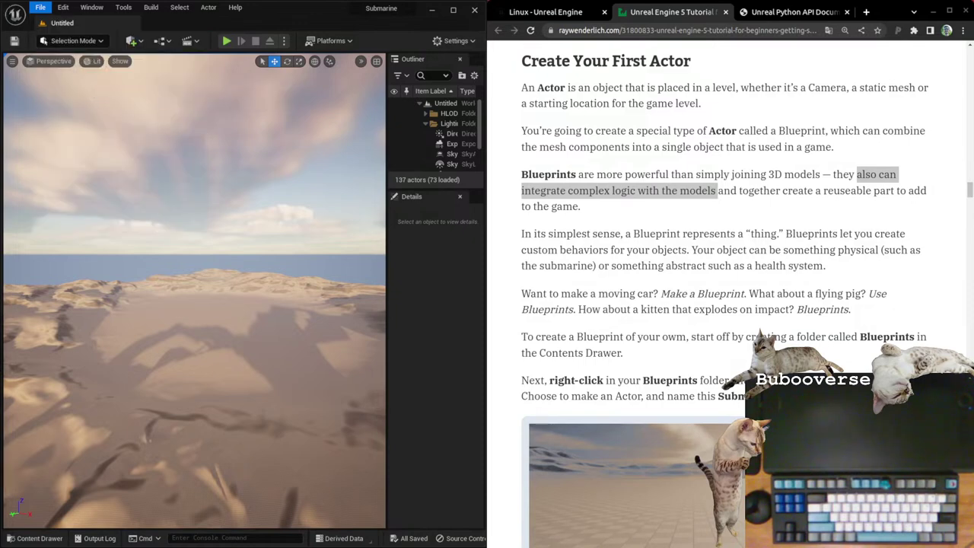
pyautogui.click(38, 10)
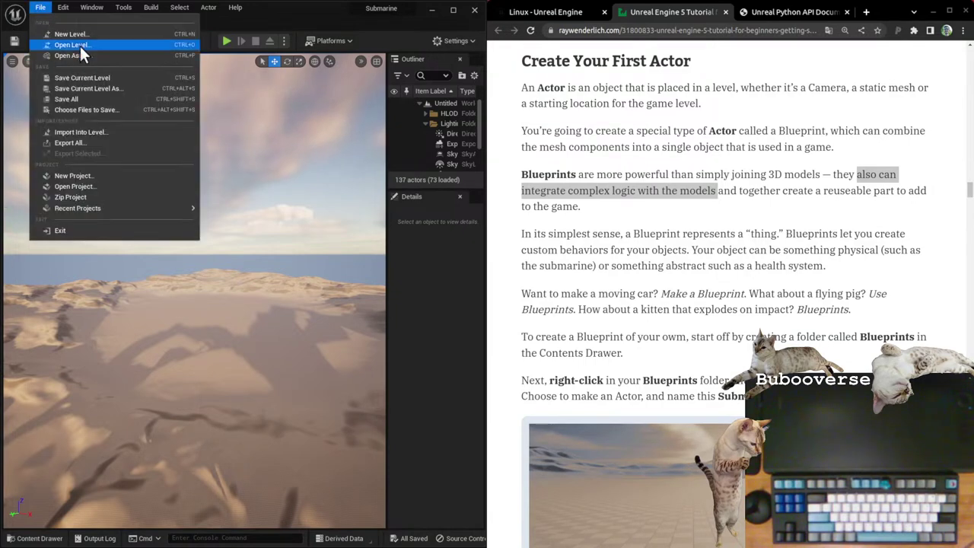
pyautogui.click(84, 98)
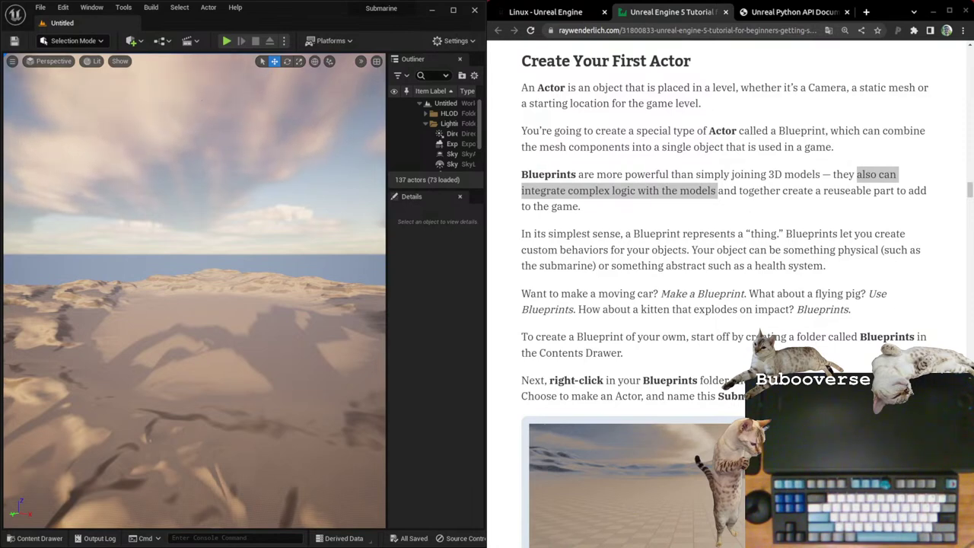
# Step: In the Content Drawer, create a folder named Models inside Content
pyautogui.click(38, 538)
pyautogui.click(47, 403)
pyautogui.click(52, 415)
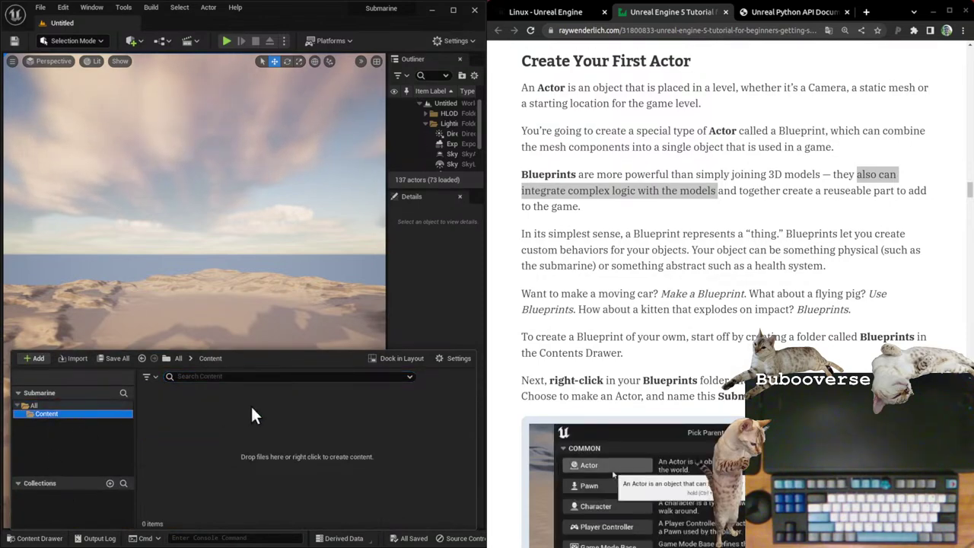
pyautogui.rightClick(55, 413)
pyautogui.click(118, 188)
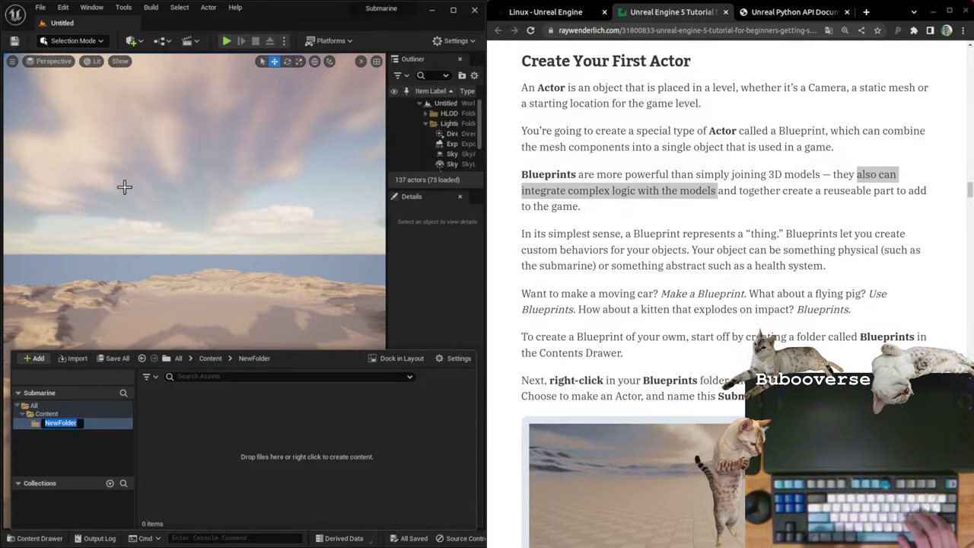
pyautogui.scroll(1, 637, 378)
pyautogui.scroll(6, 637, 354)
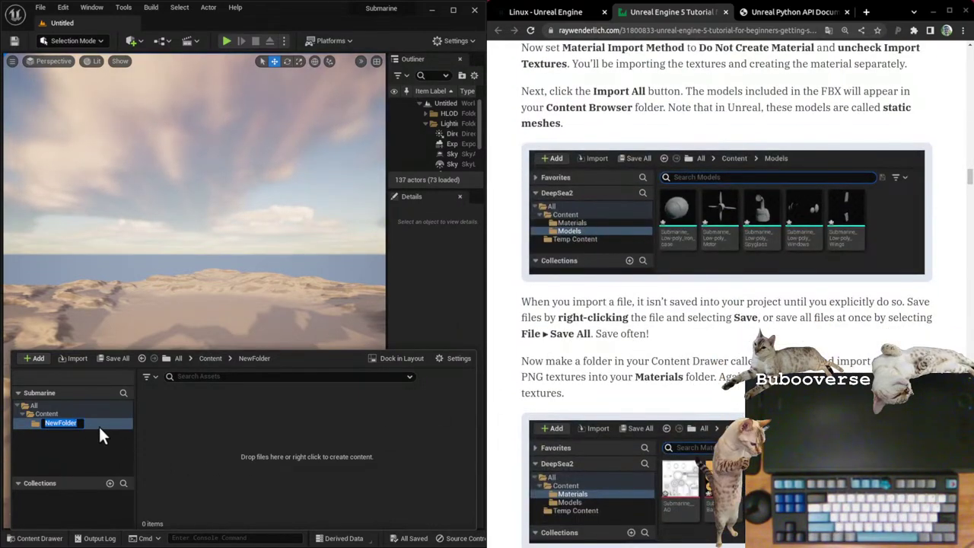
pyautogui.write('Models')
pyautogui.press('Return')
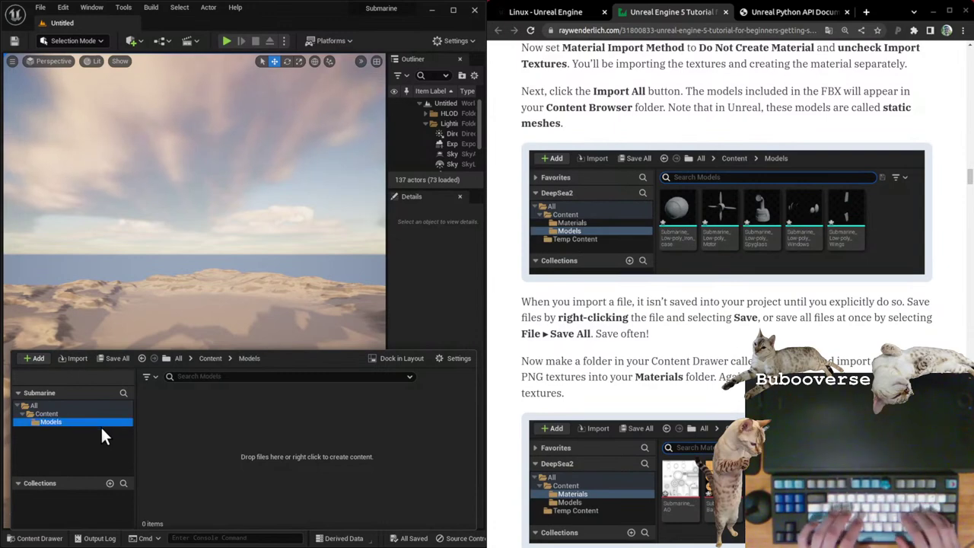
# Step: Create a second folder named Materials inside Content
pyautogui.rightClick(53, 414)
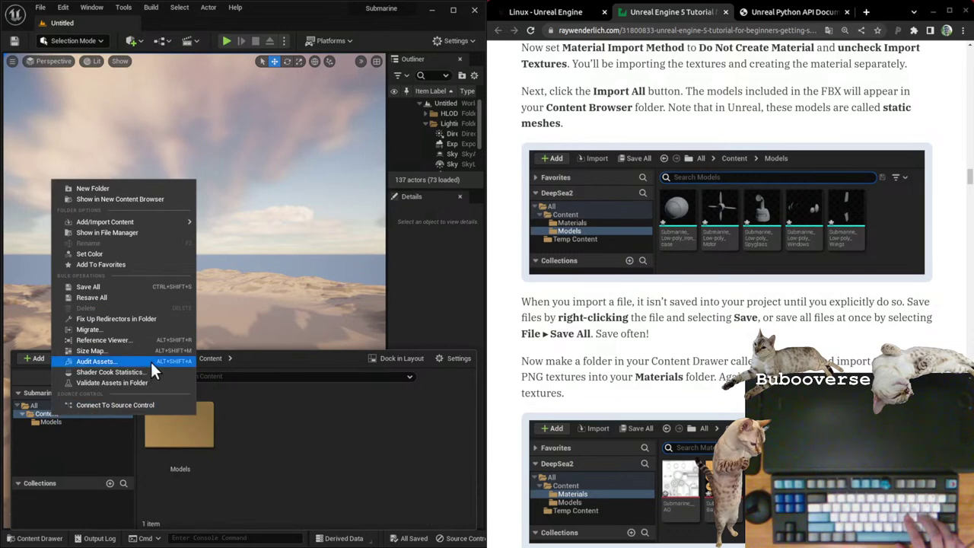
pyautogui.click(112, 188)
pyautogui.write('Materials')
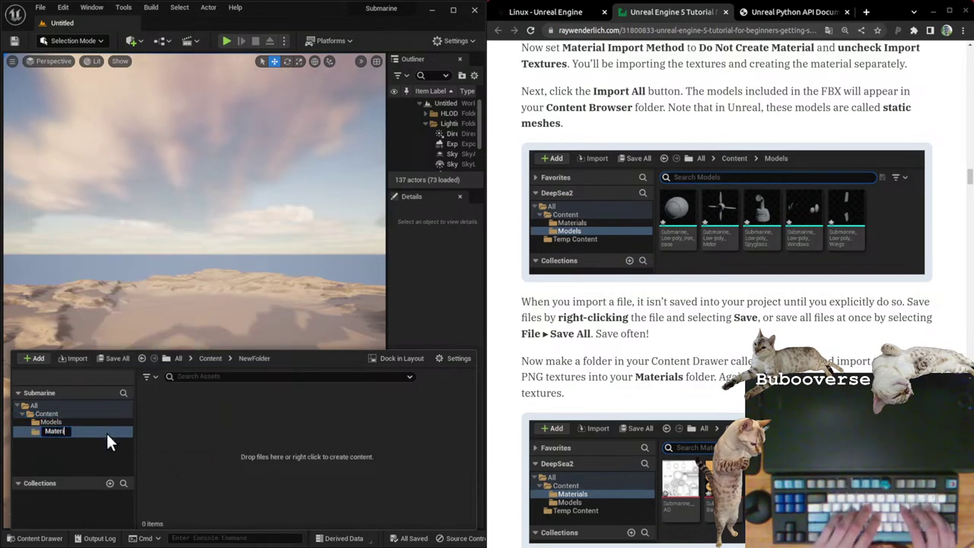
pyautogui.press('Return')
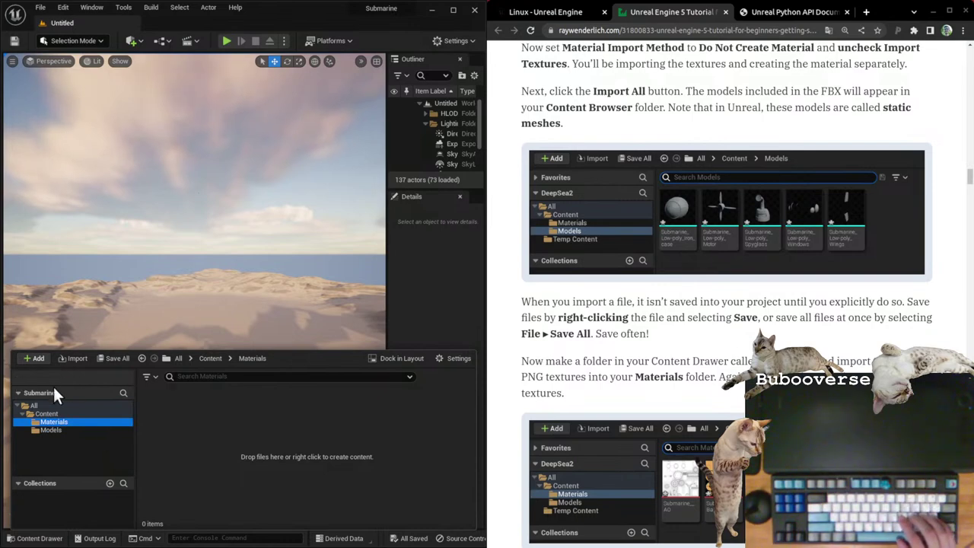
pyautogui.rightClick(33, 402)
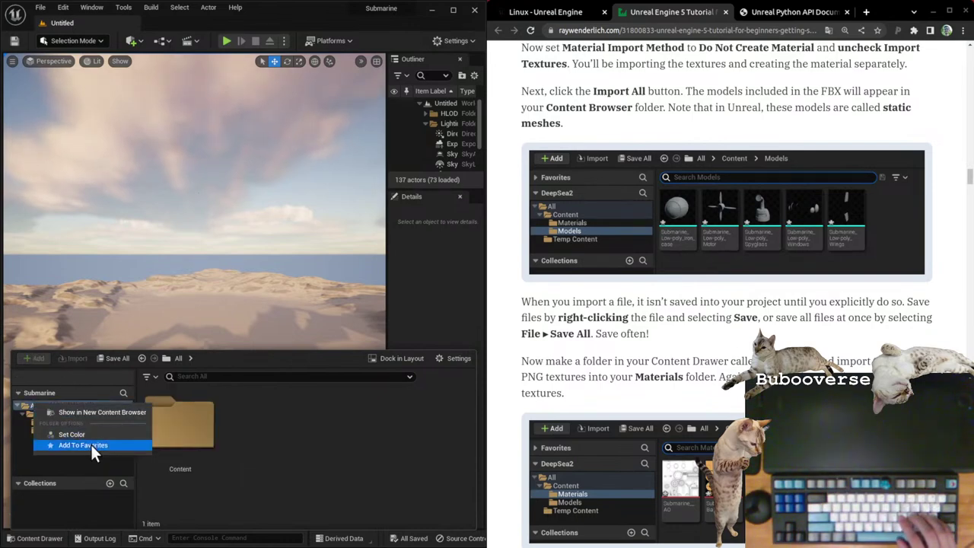
# Step: Create a third Content subfolder named TempContent
pyautogui.click(71, 469)
pyautogui.click(22, 414)
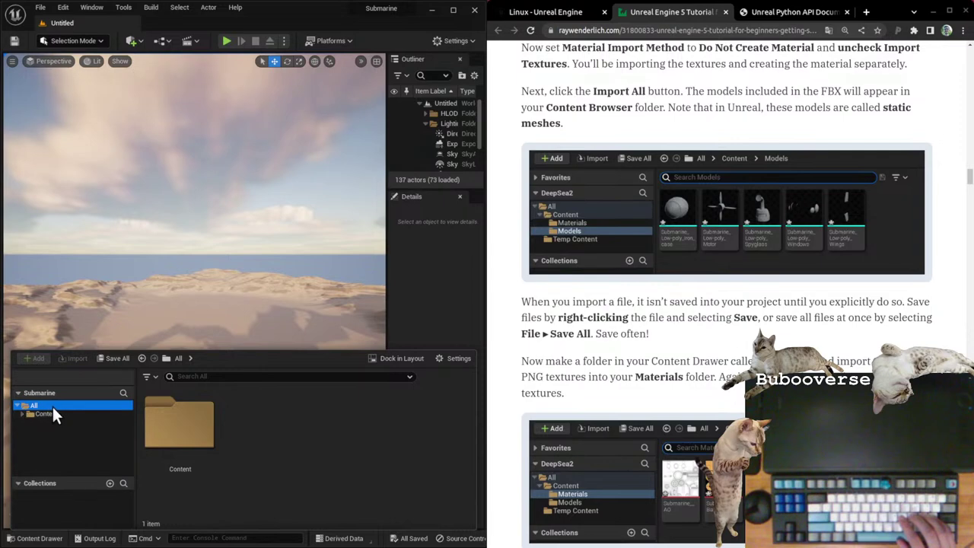
pyautogui.rightClick(53, 411)
pyautogui.click(40, 444)
pyautogui.rightClick(45, 438)
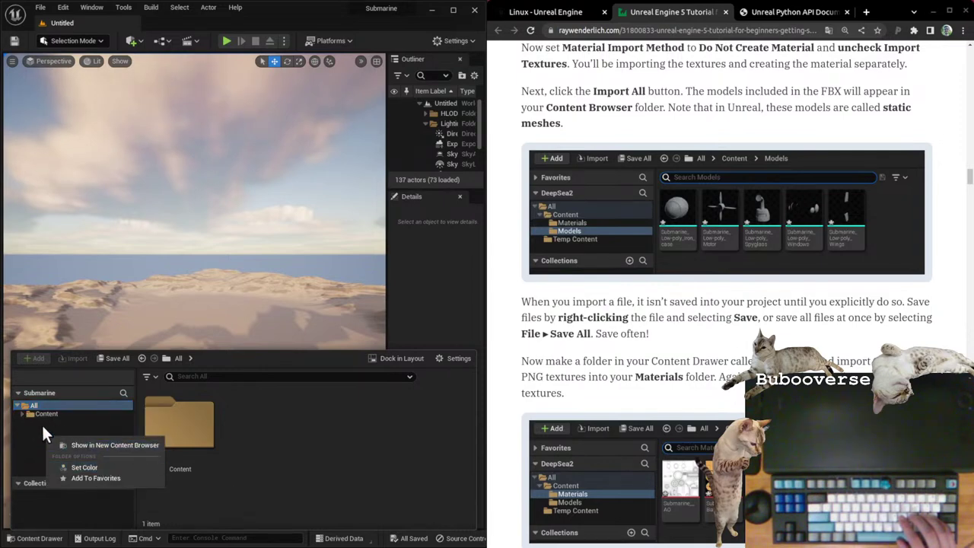
pyautogui.click(38, 414)
pyautogui.rightClick(61, 417)
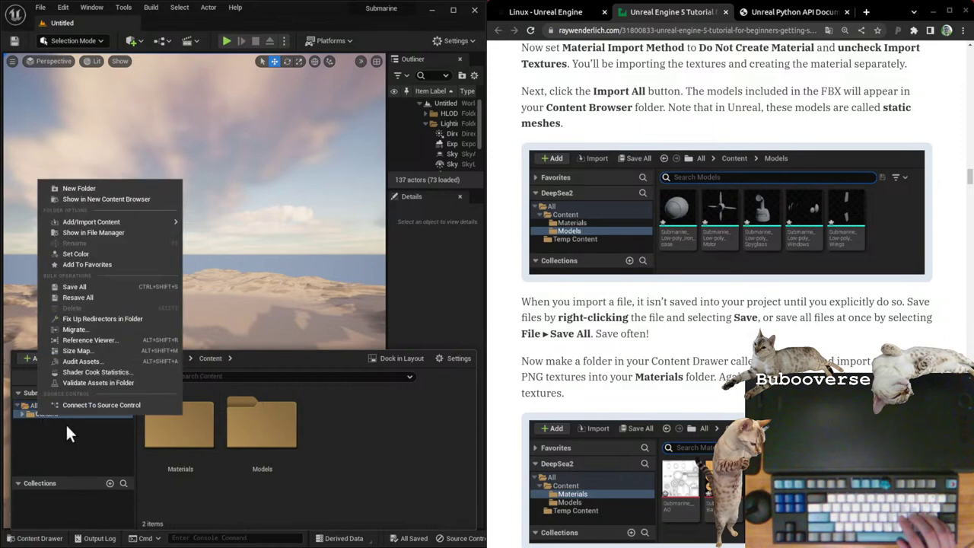
pyautogui.click(88, 189)
pyautogui.write('Tem')
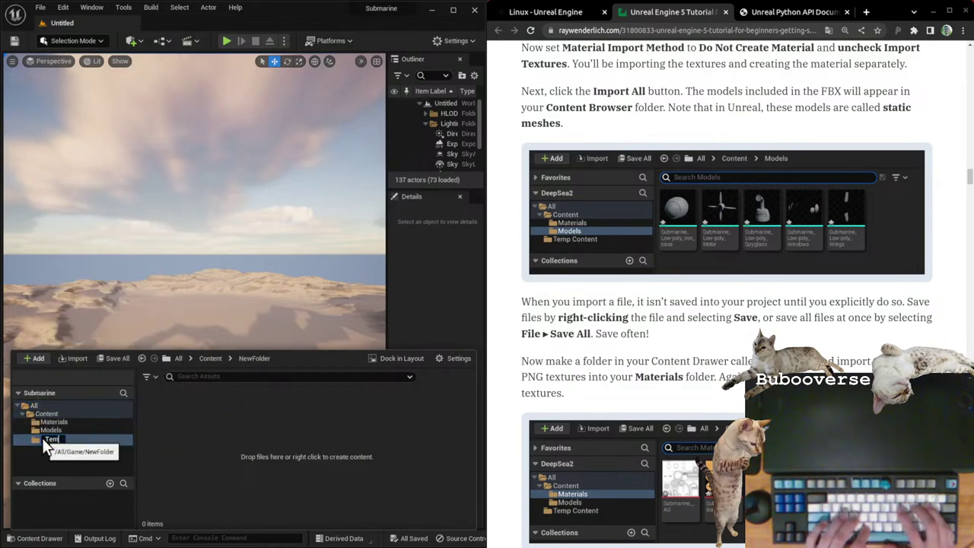
pyautogui.write('p Content')
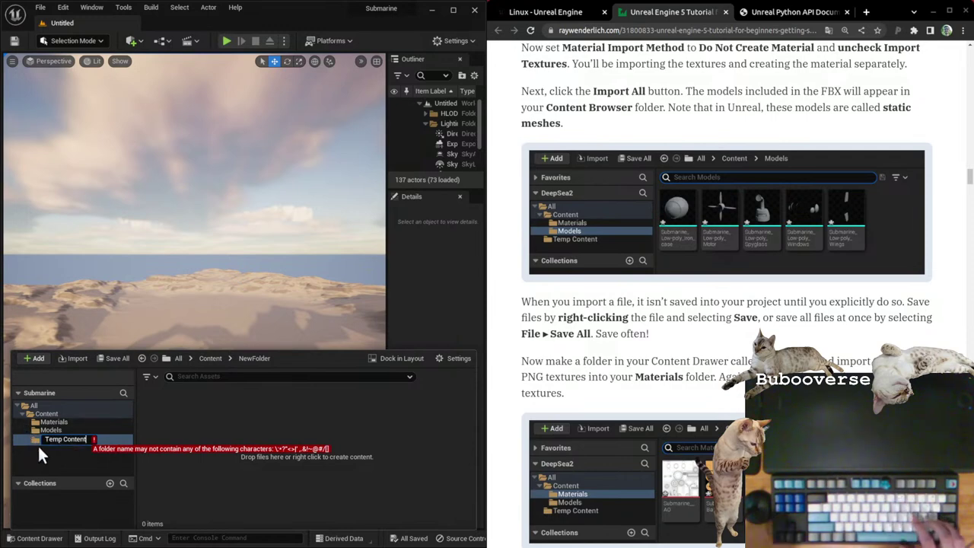
pyautogui.hotkey('ctrl', 'a')
pyautogui.press('BackSpace')
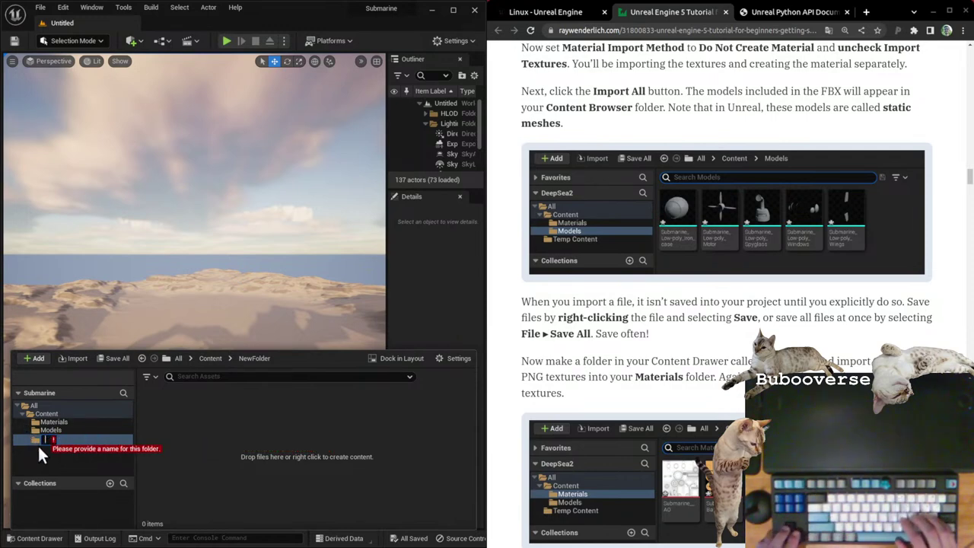
pyautogui.write('TempContent')
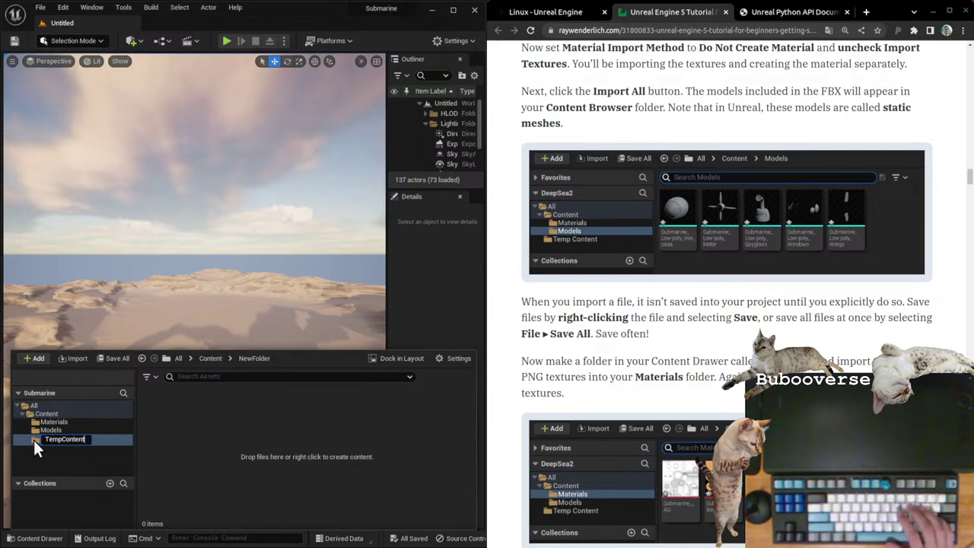
pyautogui.press('Return')
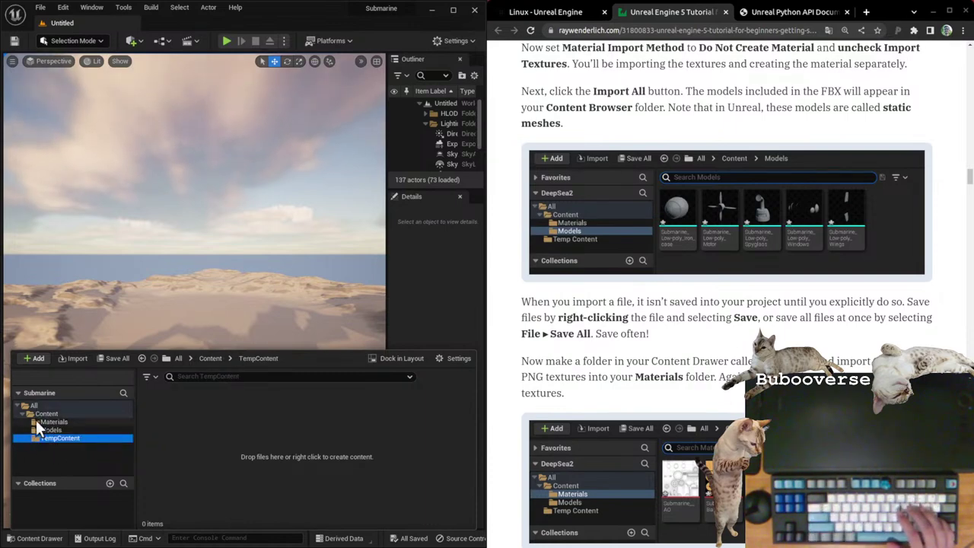
# Step: Rename the TempContent folder to TMP
pyautogui.click(254, 502)
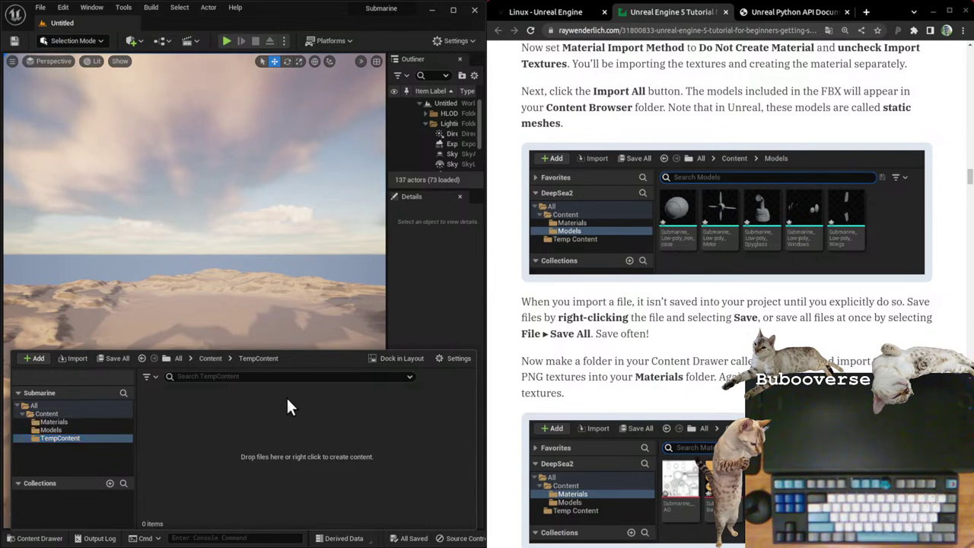
pyautogui.click(78, 438)
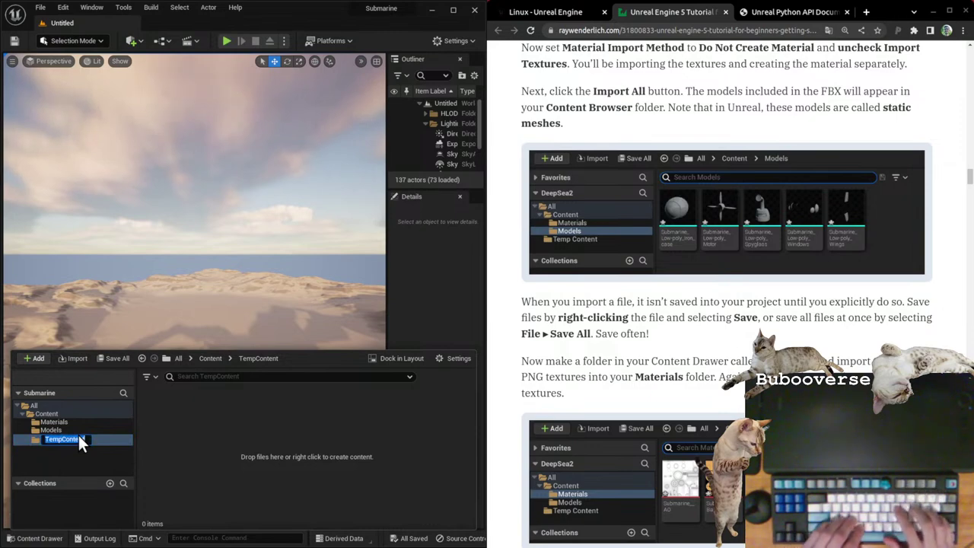
pyautogui.write('TMP')
pyautogui.press('Return')
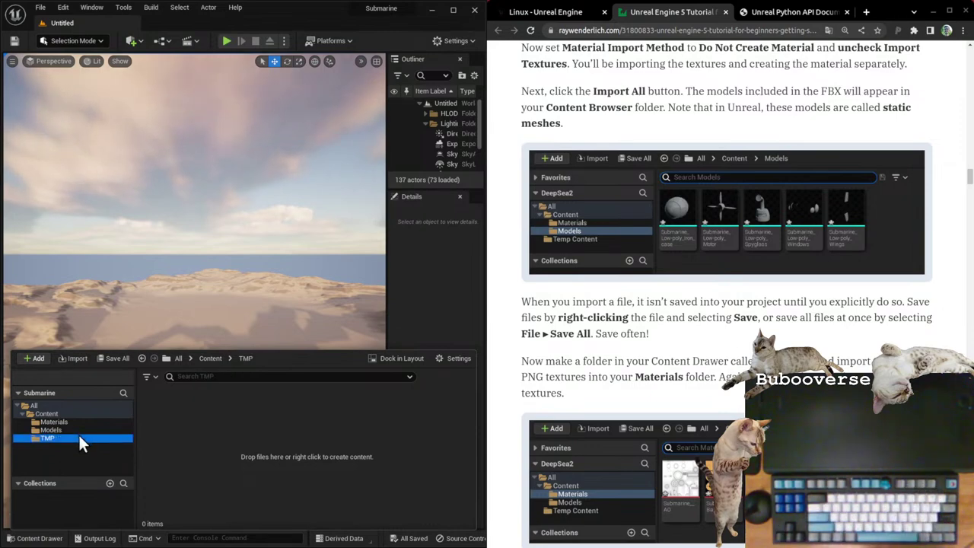
pyautogui.click(217, 430)
pyautogui.click(79, 358)
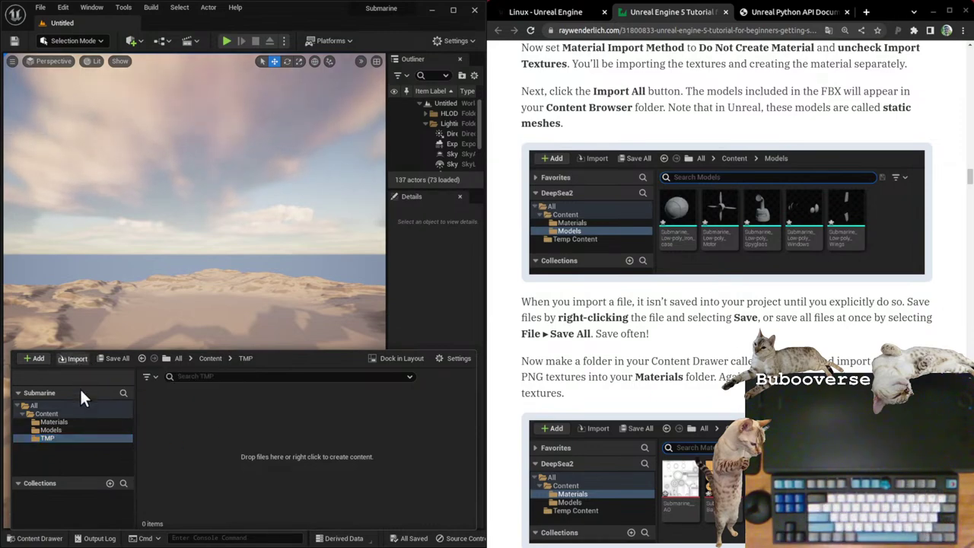
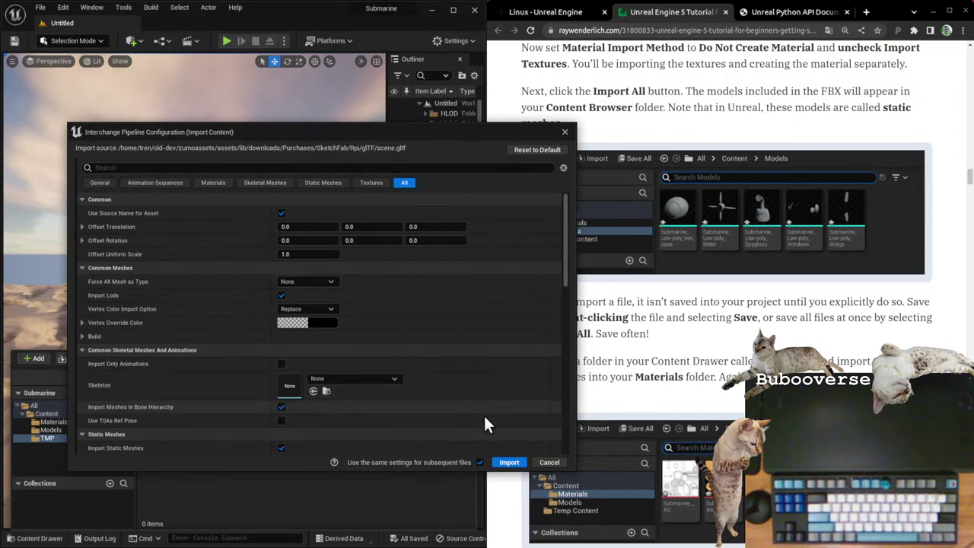
# Step: Import scene.gltf's assets through the Interchange pipeline and close the results report
pyautogui.click(509, 462)
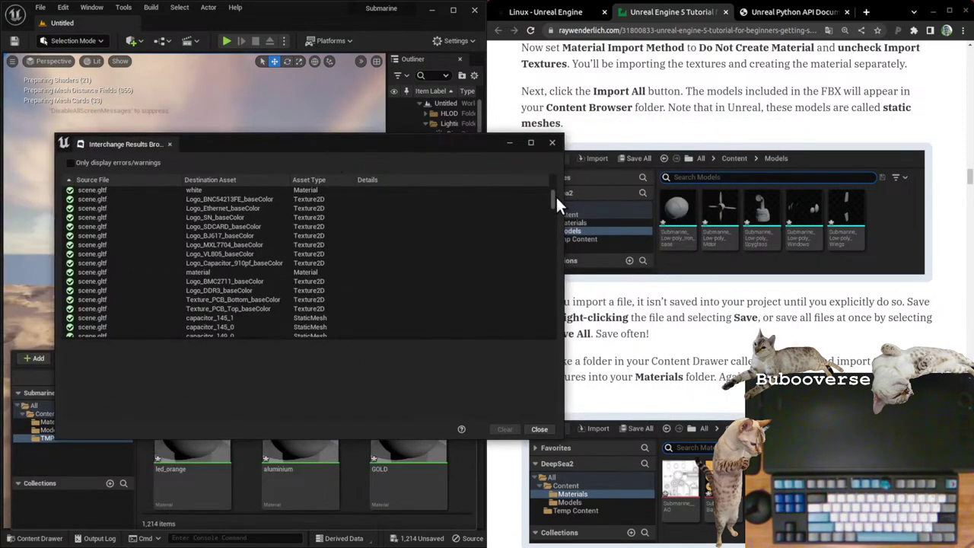
pyautogui.moveTo(555, 195); pyautogui.dragTo(530, 383)
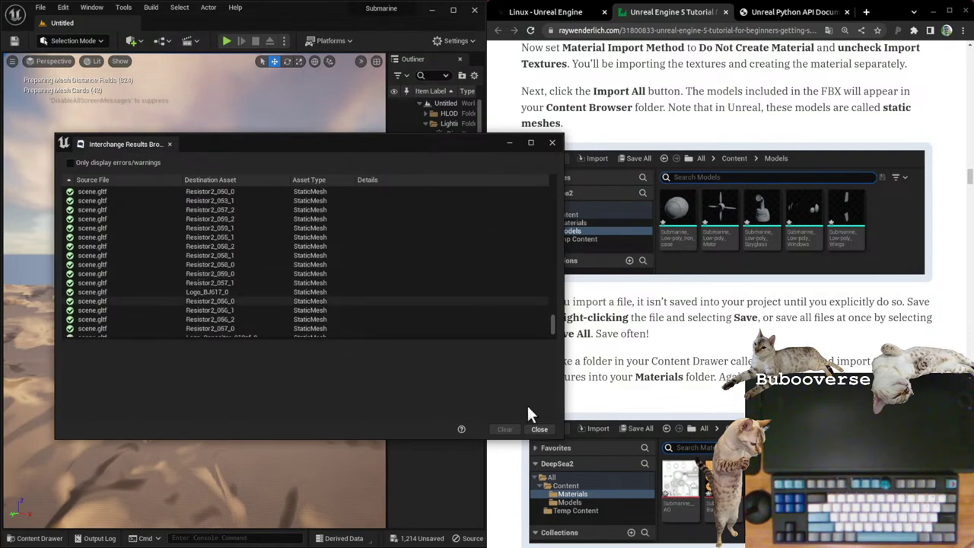
pyautogui.click(547, 429)
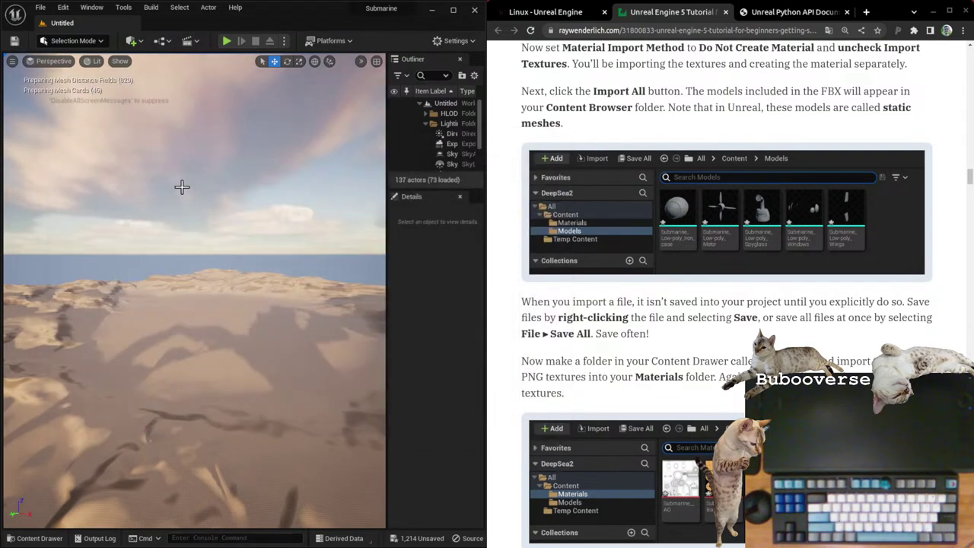
# Step: Browse the imported USB, resistor and solder meshes in the TMP folder of the Content Drawer
pyautogui.click(33, 540)
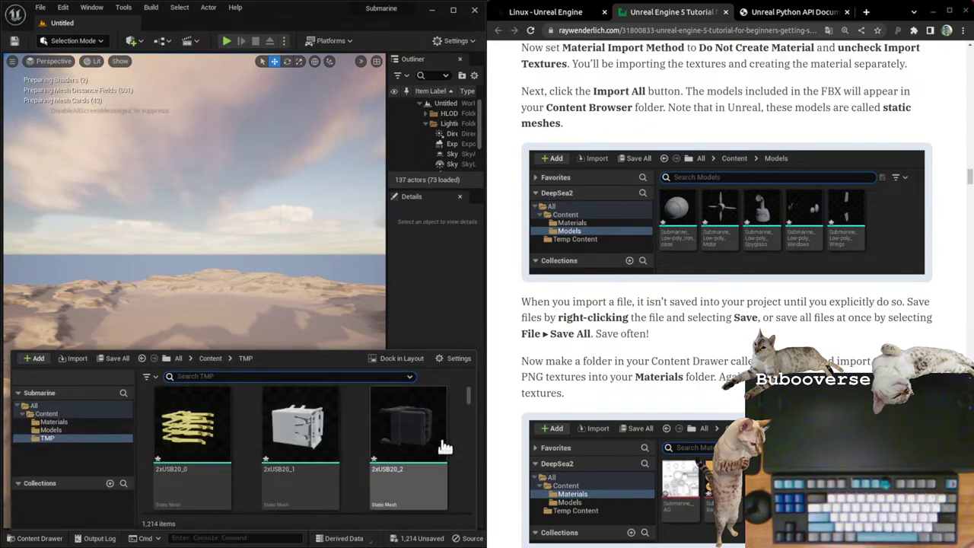
pyautogui.moveTo(468, 395)
pyautogui.mouseDown()
pyautogui.moveTo(470, 474)
pyautogui.moveTo(482, 399)
pyautogui.moveTo(462, 379)
pyautogui.mouseUp()
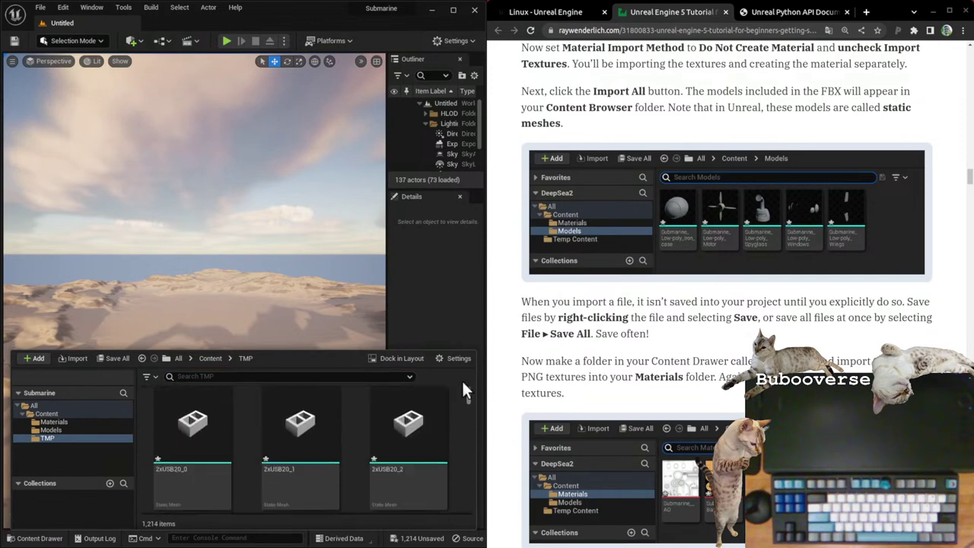
pyautogui.click(71, 422)
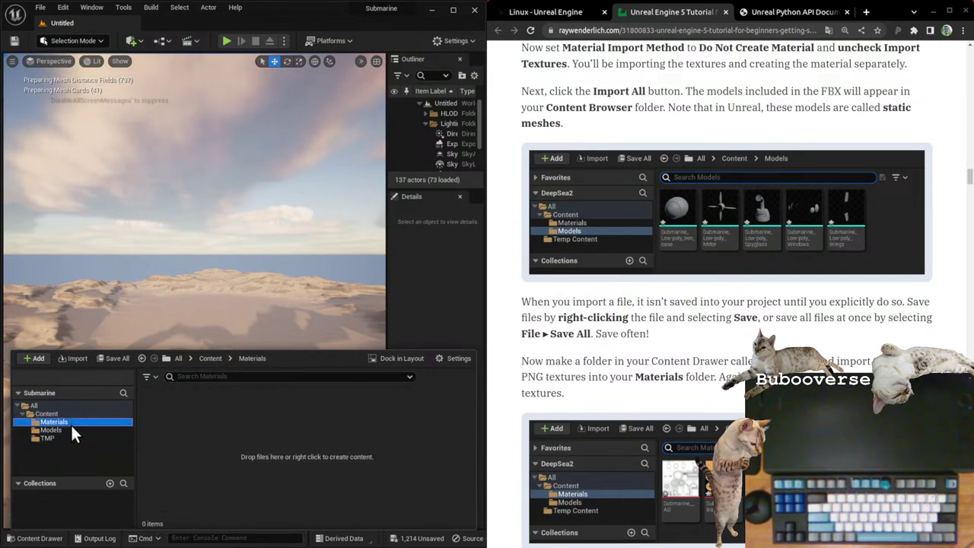
pyautogui.click(71, 438)
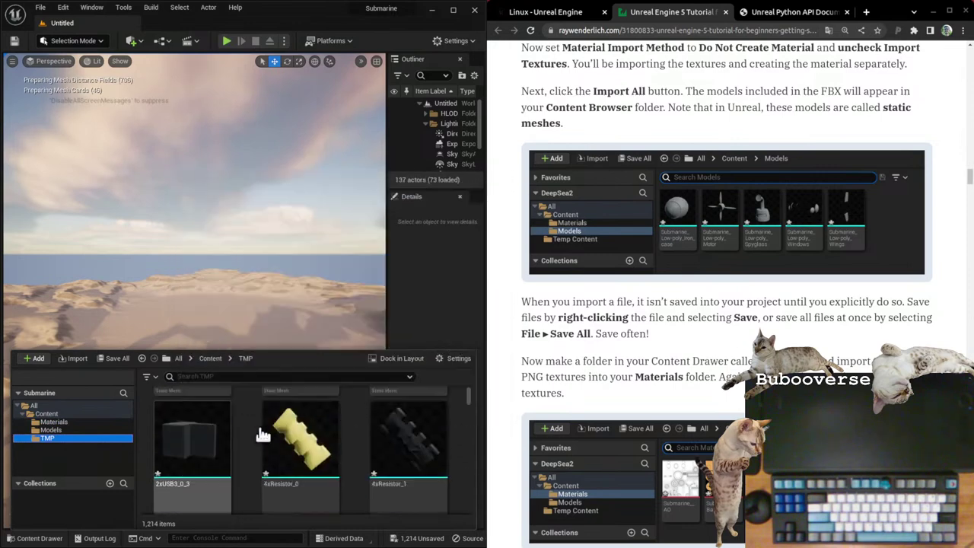
pyautogui.moveTo(468, 396); pyautogui.dragTo(463, 491)
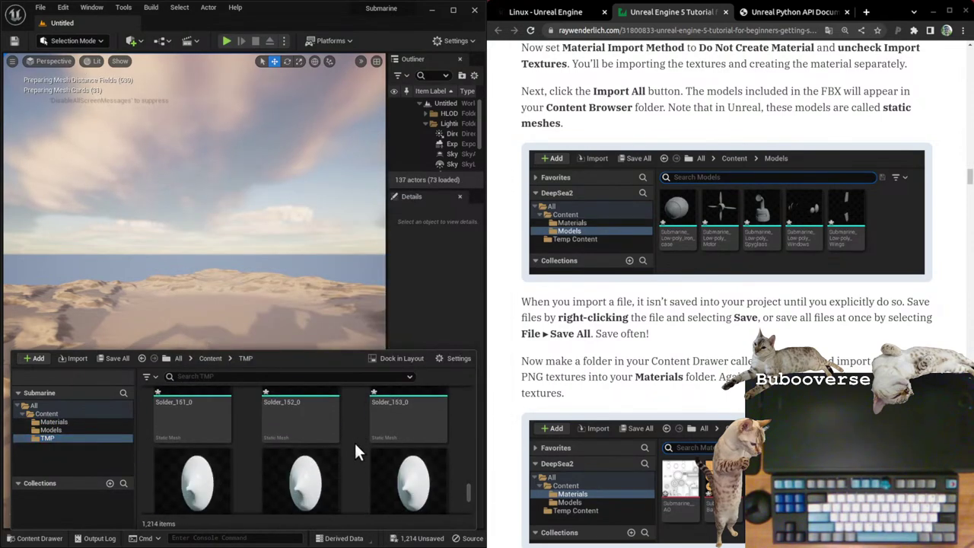
pyautogui.scroll(-1, 354, 440)
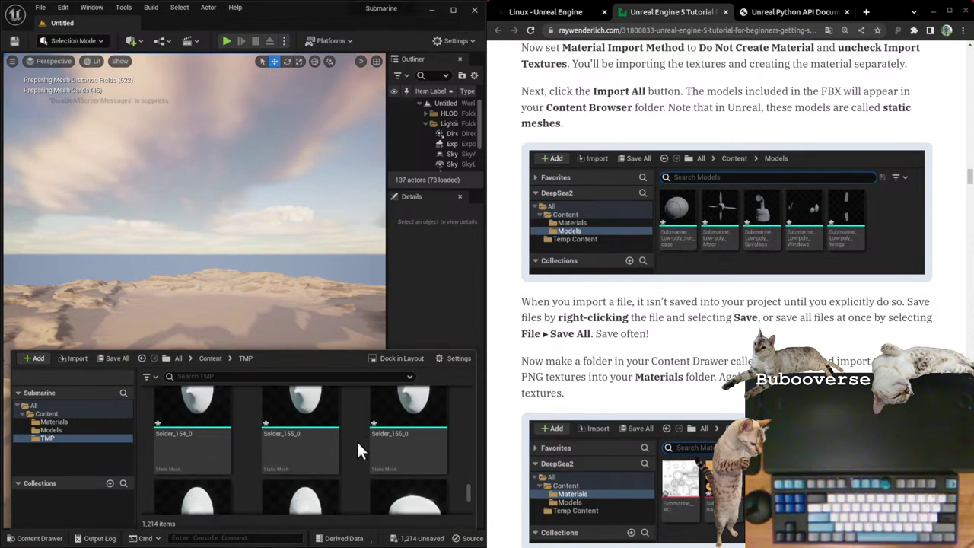
pyautogui.moveTo(463, 489); pyautogui.dragTo(472, 389)
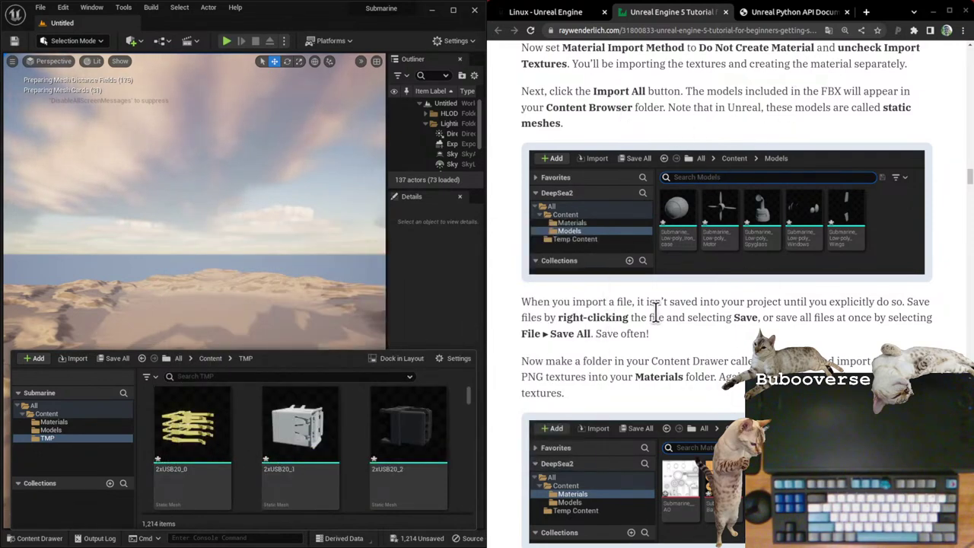
pyautogui.moveTo(631, 317); pyautogui.dragTo(685, 340)
pyautogui.click(685, 340)
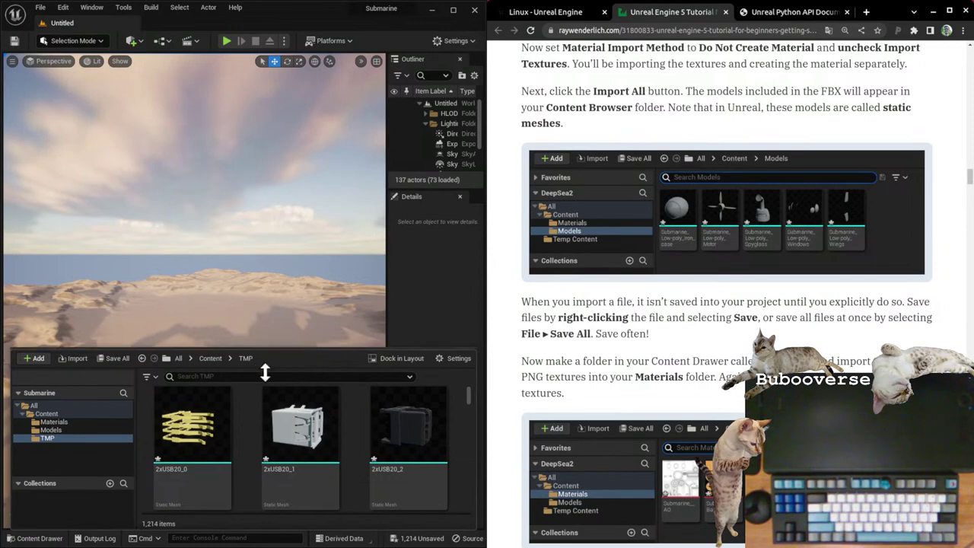
# Step: Save every unsaved imported TMP asset with File > Save All
pyautogui.click(41, 9)
pyautogui.click(76, 101)
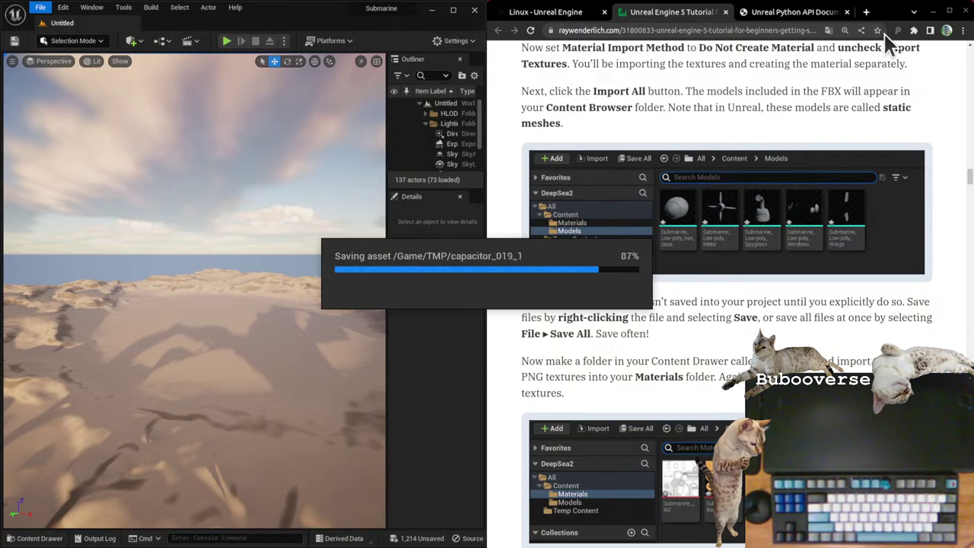
# Step: Search Google Images for 'raspberry pi' in a new Chrome tab
pyautogui.click(867, 15)
pyautogui.write('raspberry pi')
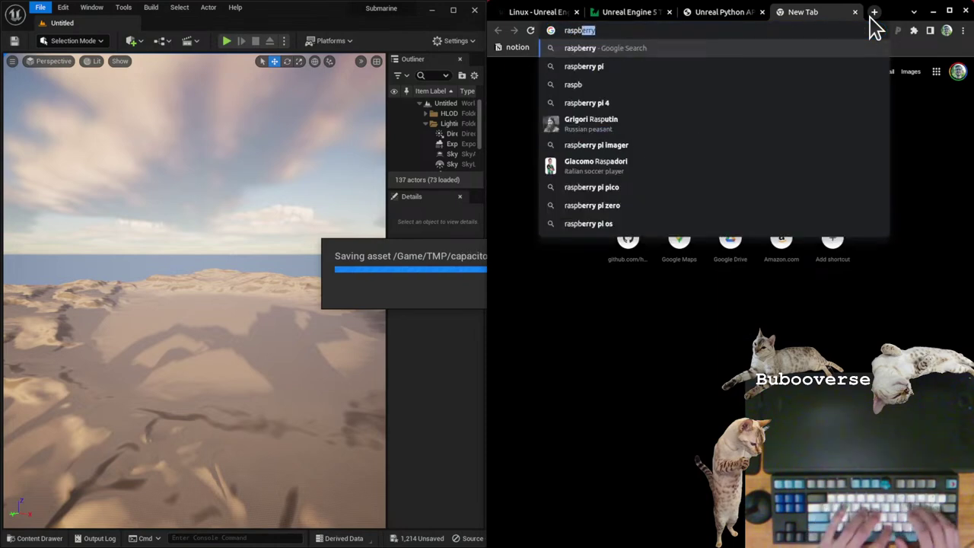
pyautogui.press('Return')
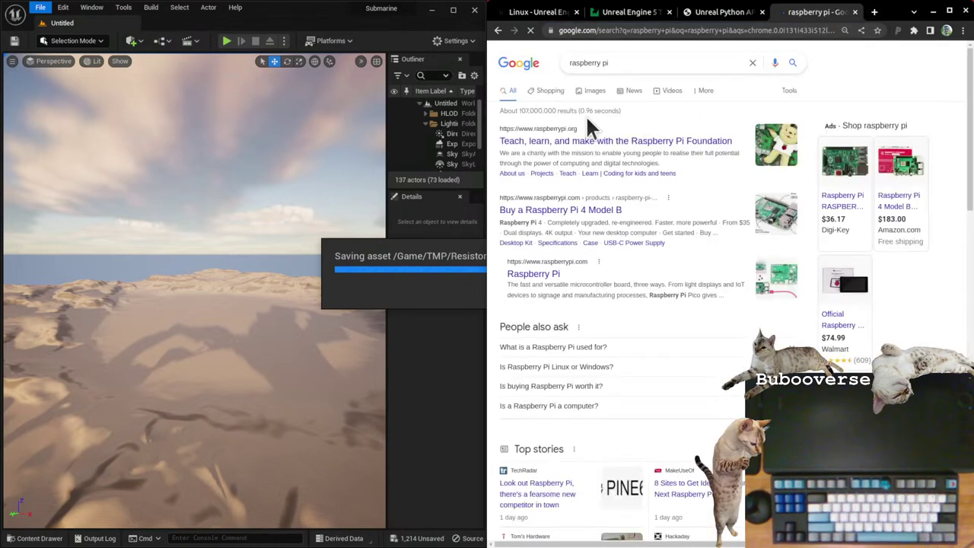
pyautogui.click(596, 92)
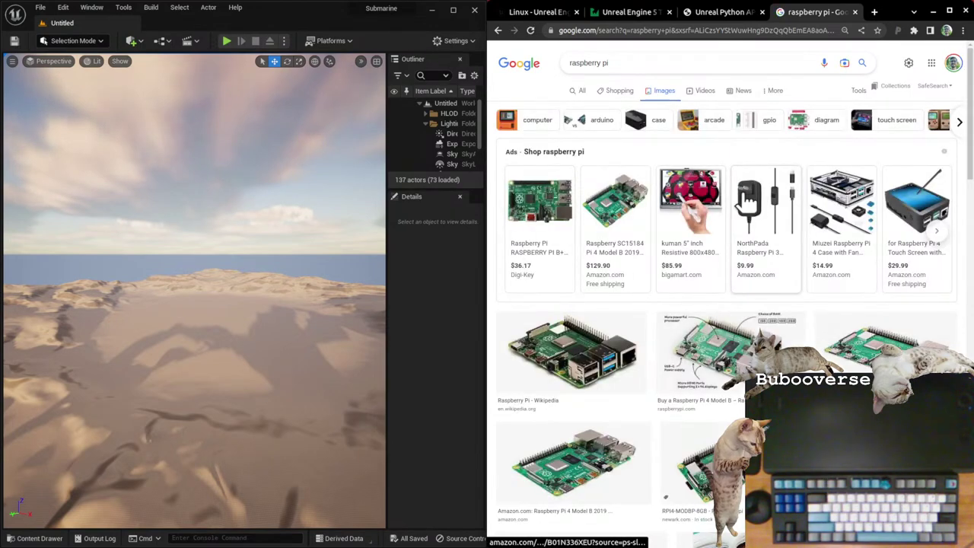
# Step: Open the Raspberry Pi 4 Amazon listing, then close it again
pyautogui.click(615, 202)
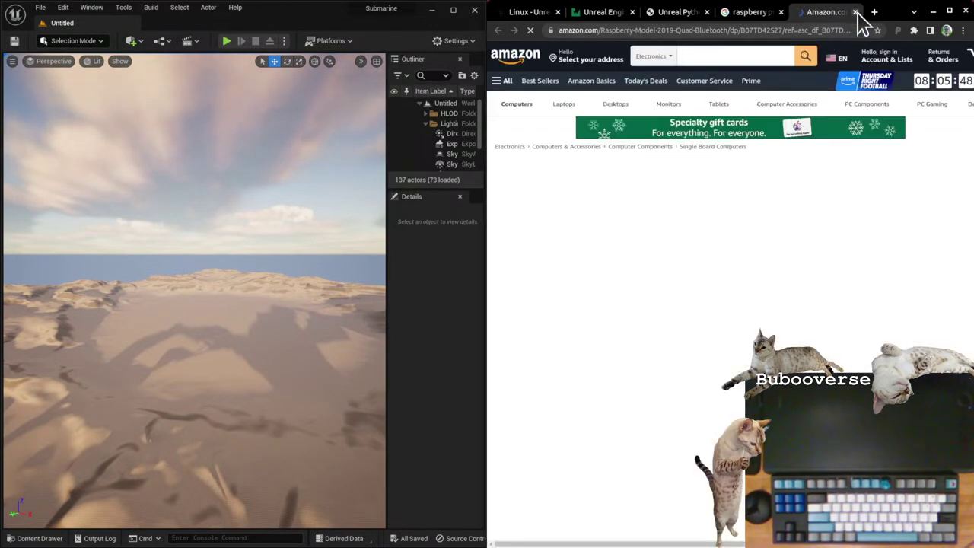
pyautogui.click(856, 13)
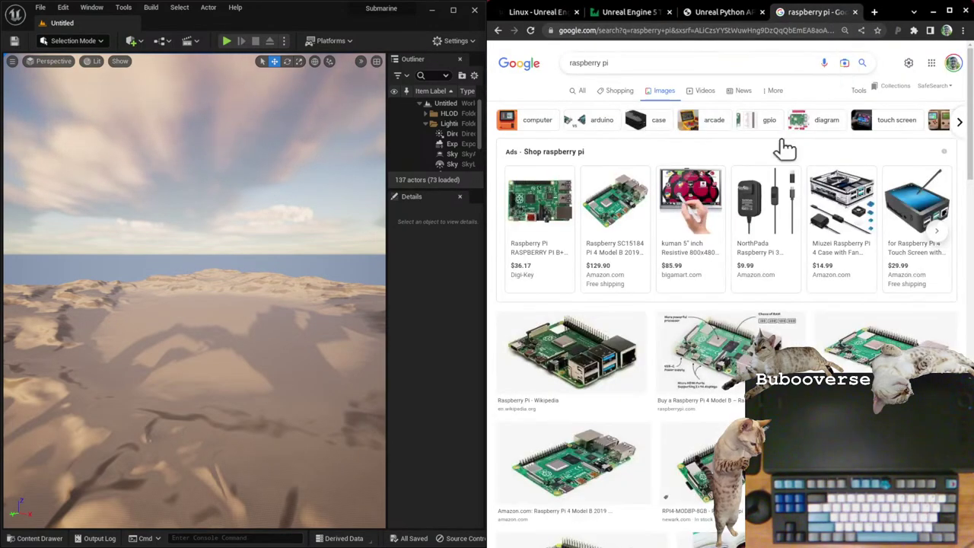
pyautogui.click(34, 538)
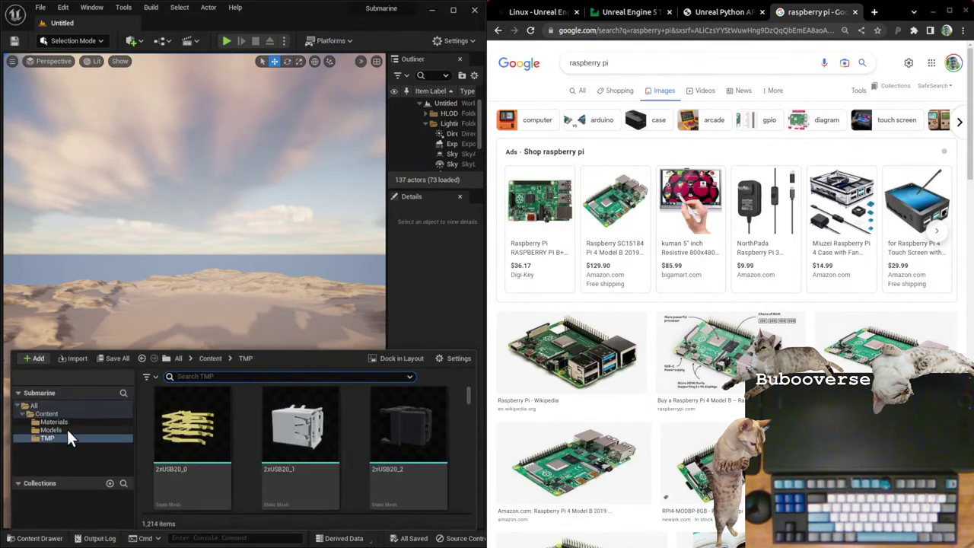
# Step: Drag the 2xUSB20_1 mesh from the TMP folder into the level viewport
pyautogui.scroll(-10, 238, 426)
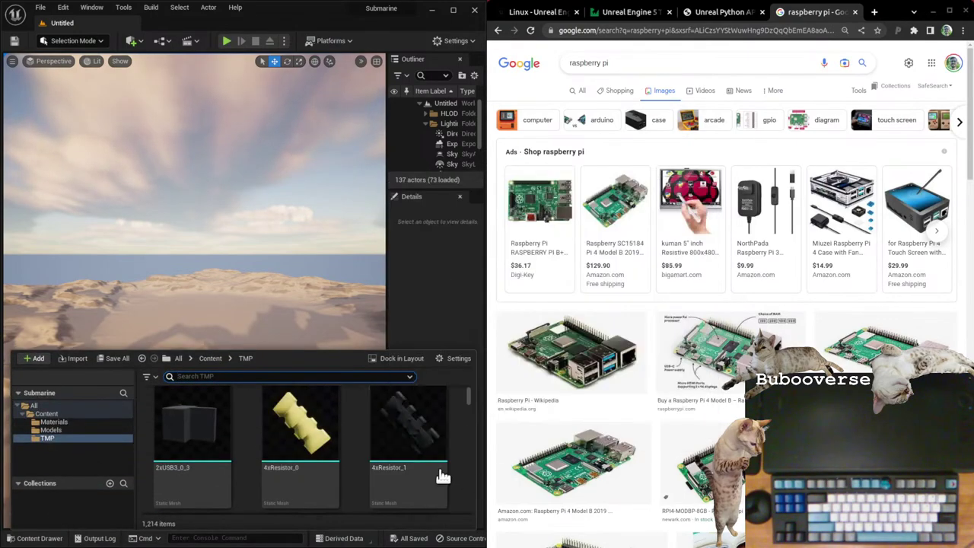
pyautogui.scroll(-10, 443, 476)
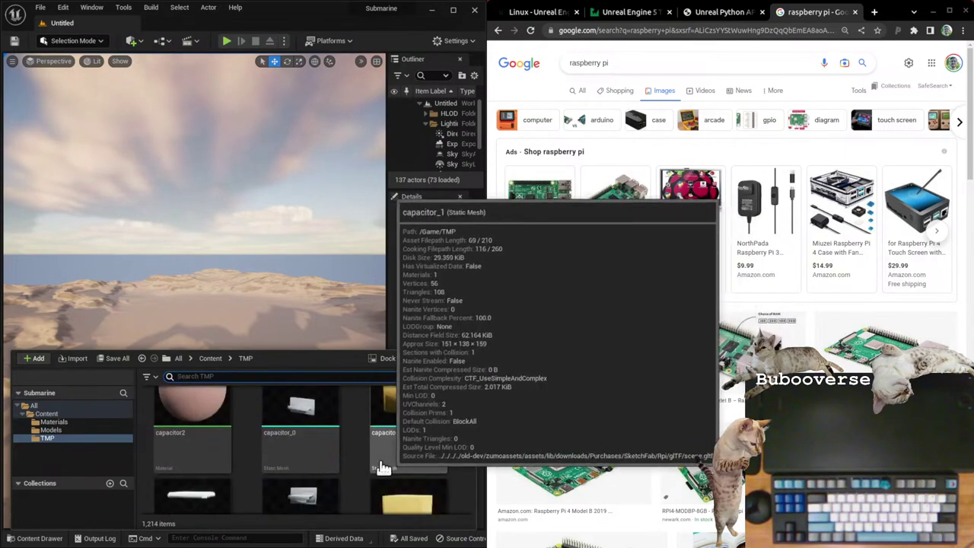
pyautogui.scroll(-5, 261, 461)
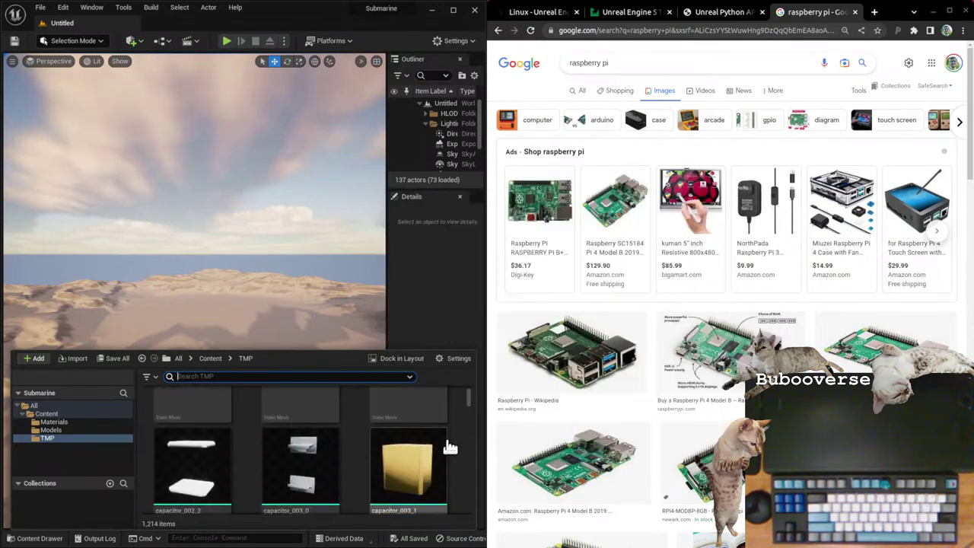
pyautogui.scroll(-3, 445, 451)
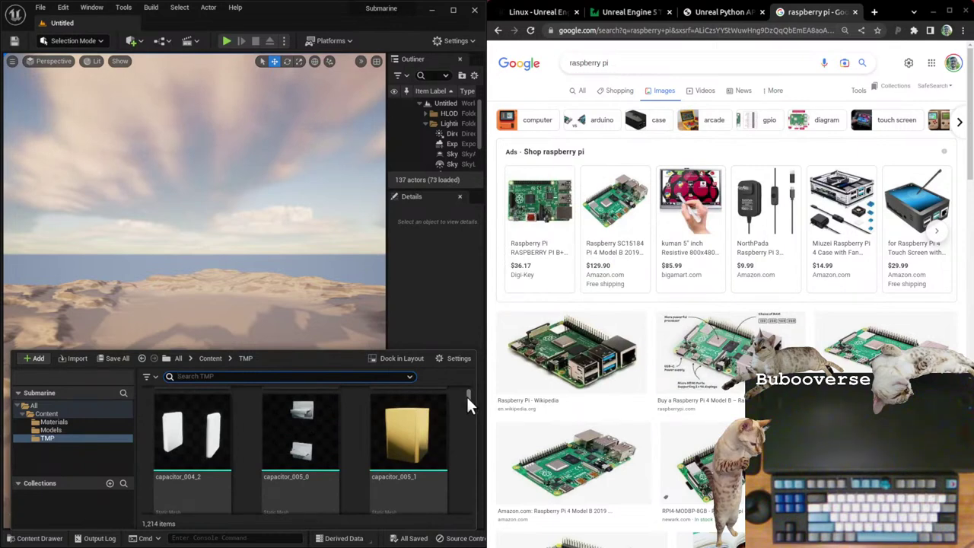
pyautogui.moveTo(467, 395)
pyautogui.mouseDown()
pyautogui.moveTo(459, 449)
pyautogui.moveTo(469, 391)
pyautogui.mouseUp()
pyautogui.click(301, 426)
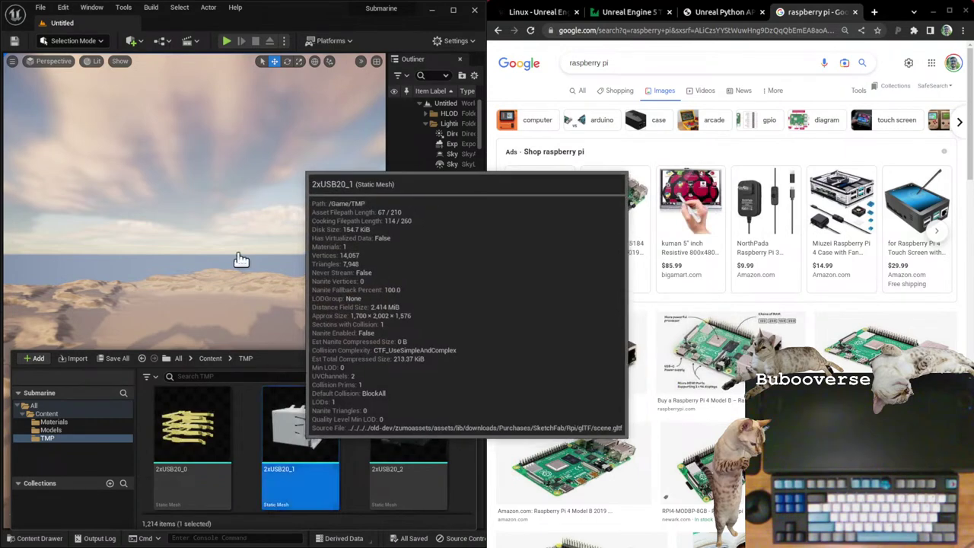
pyautogui.click(236, 243)
pyautogui.moveTo(236, 251); pyautogui.dragTo(189, 325)
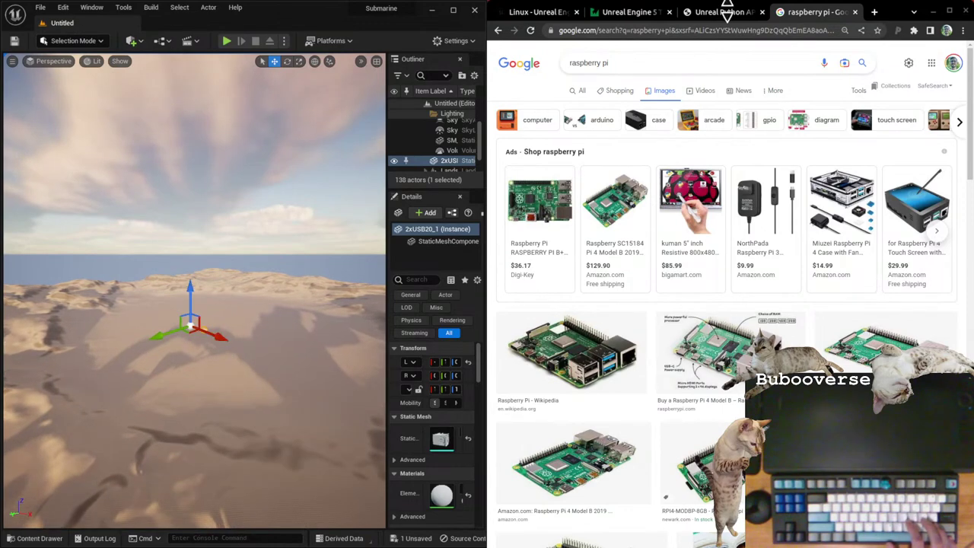
pyautogui.click(875, 12)
pyautogui.write('un')
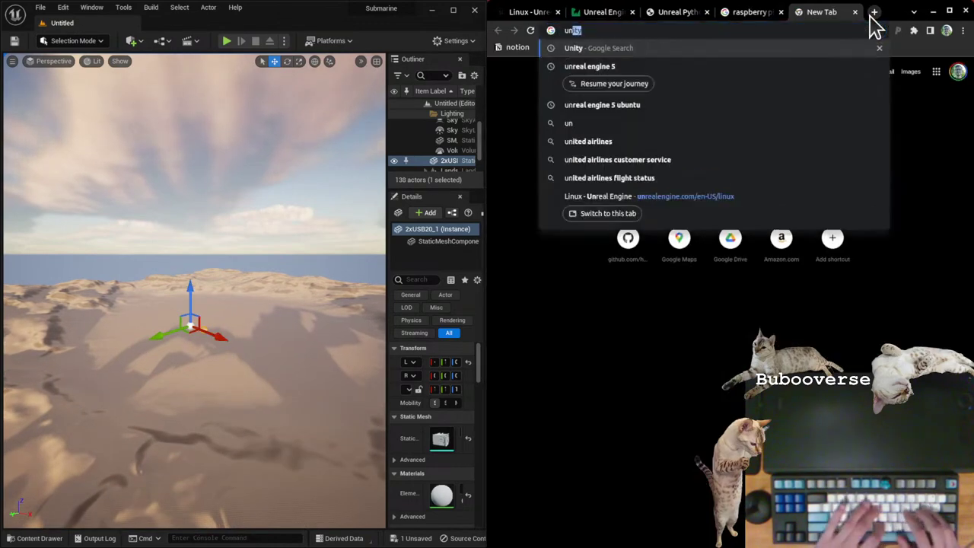
pyautogui.write('real engine ')
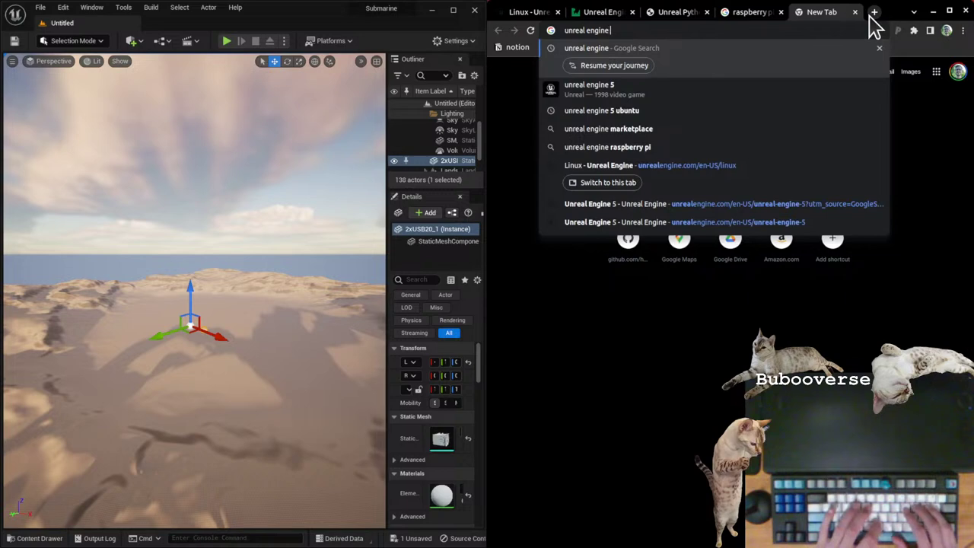
pyautogui.write('focus on obje')
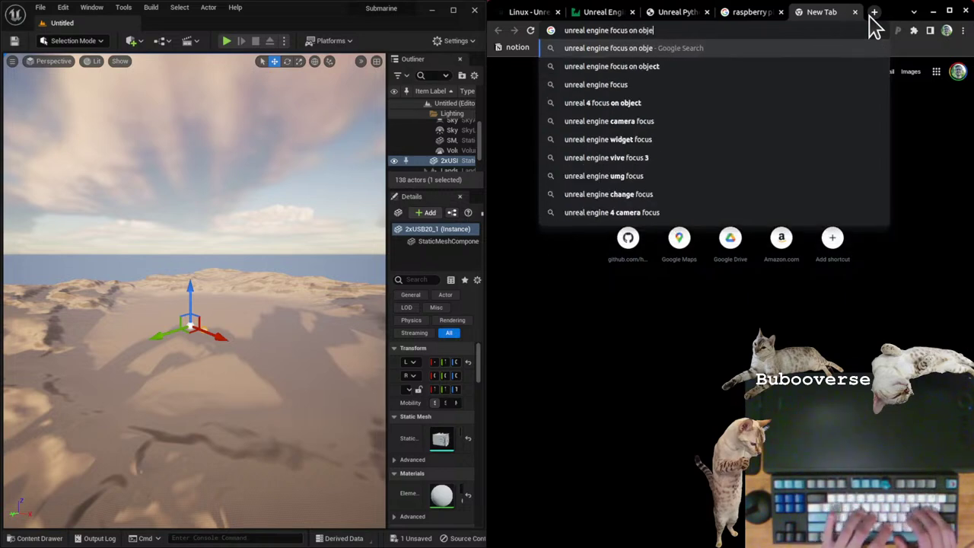
pyautogui.write('ct')
pyautogui.press('Return')
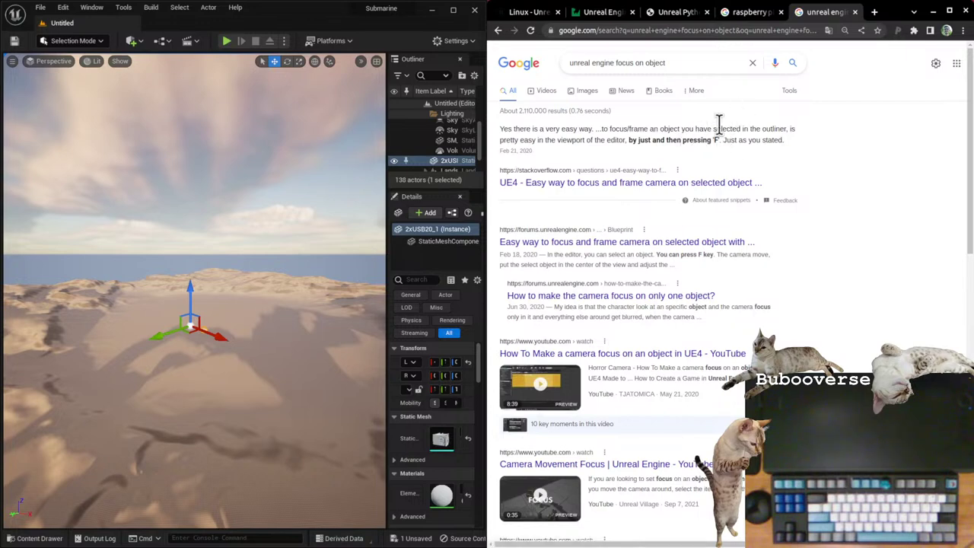
pyautogui.hotkey('ctrl', 'w')
pyautogui.click(319, 239)
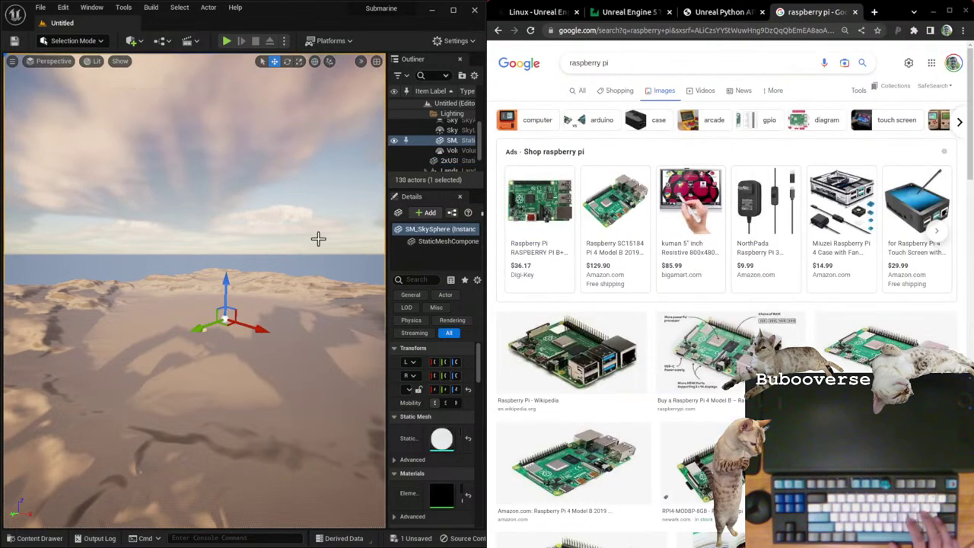
# Step: Select 2xUSB20_1 in the Outliner, frame it with F, and orbit around the case
pyautogui.moveTo(382, 129); pyautogui.dragTo(298, 128)
pyautogui.click(384, 150)
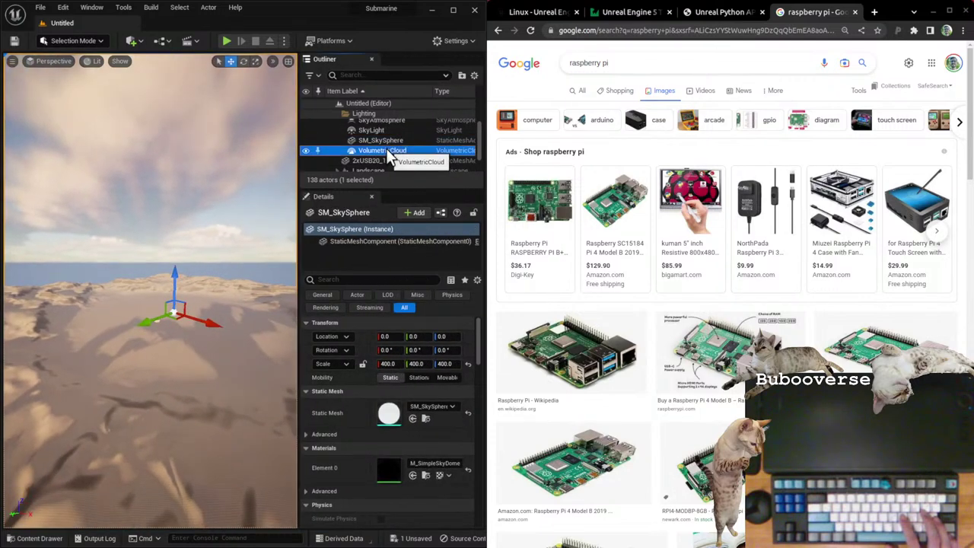
pyautogui.click(389, 141)
pyautogui.scroll(-2, 403, 161)
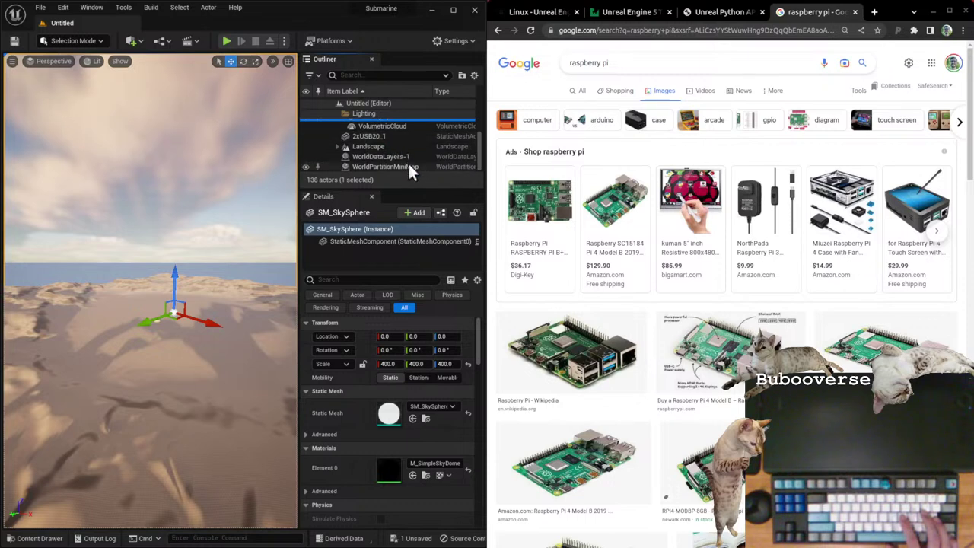
pyautogui.click(370, 138)
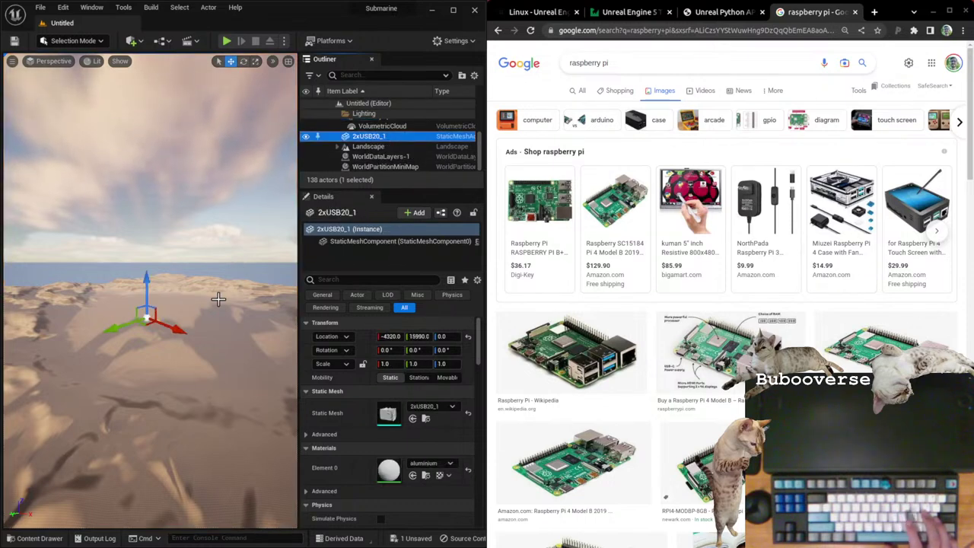
pyautogui.press('f')
pyautogui.scroll(-2, 221, 293)
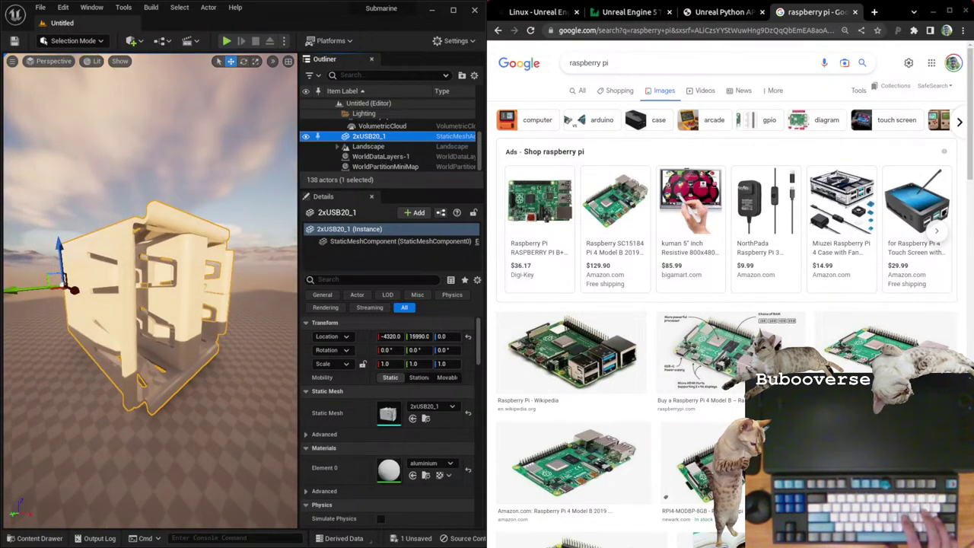
pyautogui.keyDown('alt'); pyautogui.moveTo(234, 287); pyautogui.dragTo(30, 298); pyautogui.keyUp('alt')
pyautogui.scroll(-5, 388, 411)
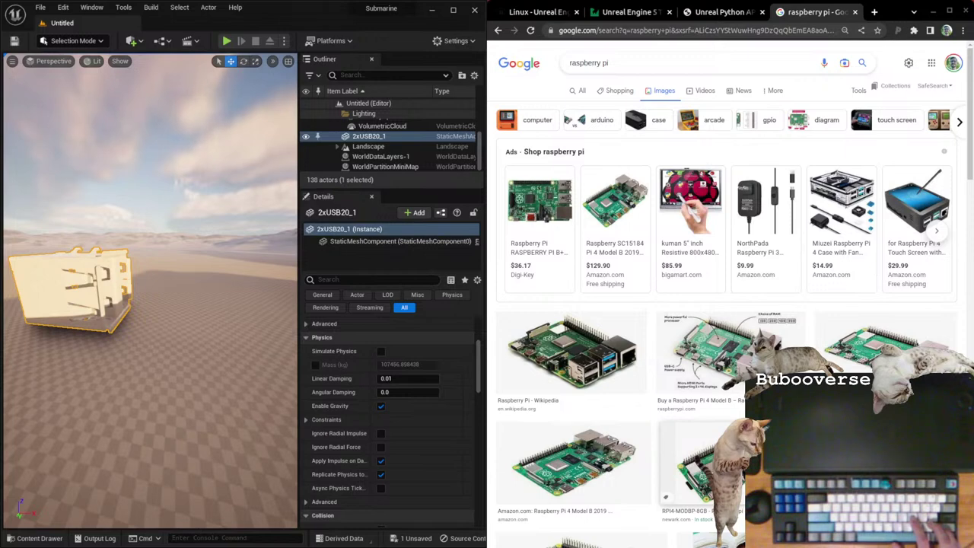
pyautogui.scroll(8, 157, 274)
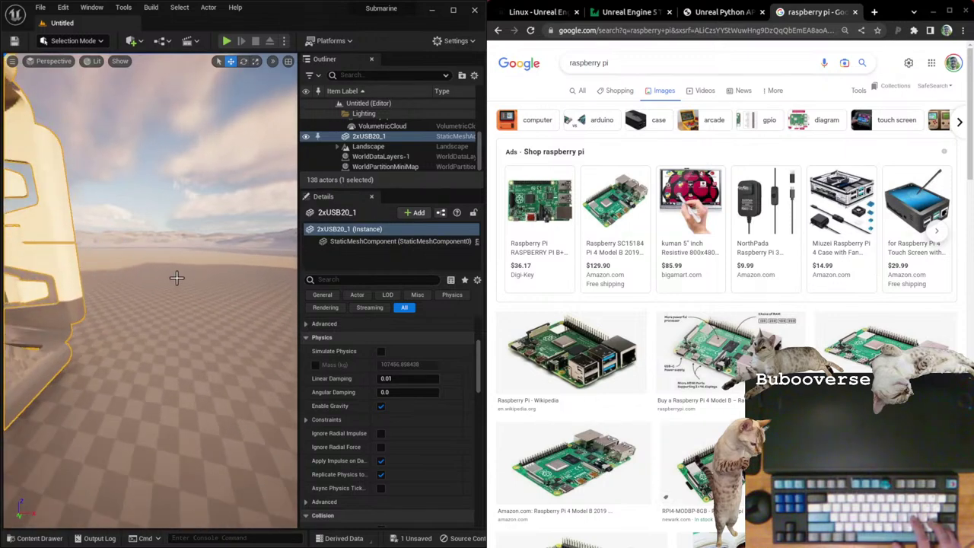
pyautogui.keyDown('alt'); pyautogui.moveTo(177, 278); pyautogui.dragTo(123, 279); pyautogui.keyUp('alt')
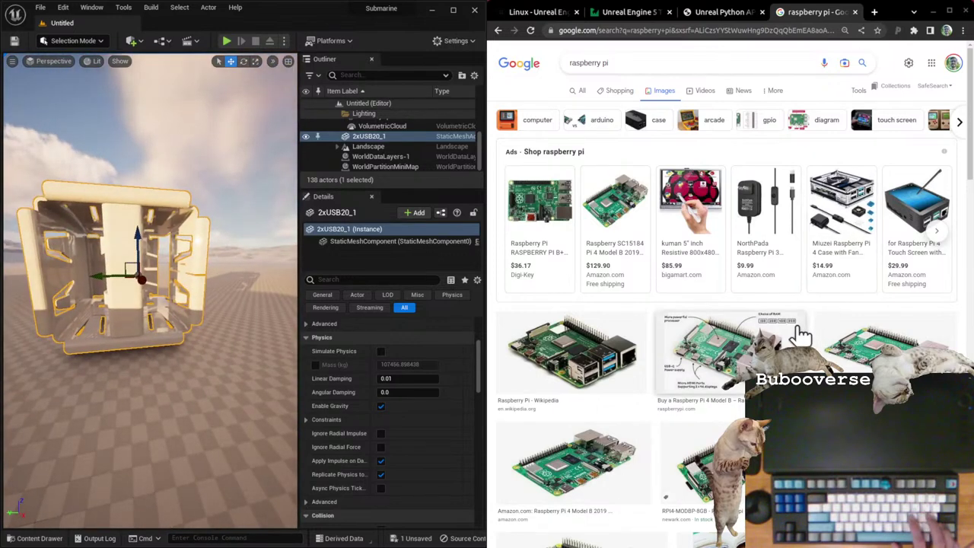
# Step: Close the raspberry pi and Unreal Python API Chrome tabs, then select the landscape and sky sphere
pyautogui.hotkey('ctrl', 'w')
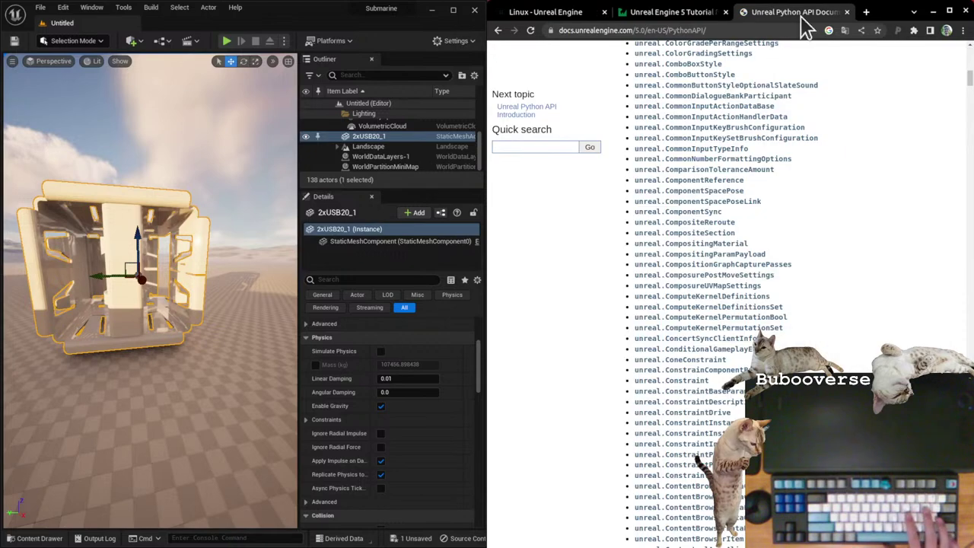
pyautogui.hotkey('ctrl', 'w')
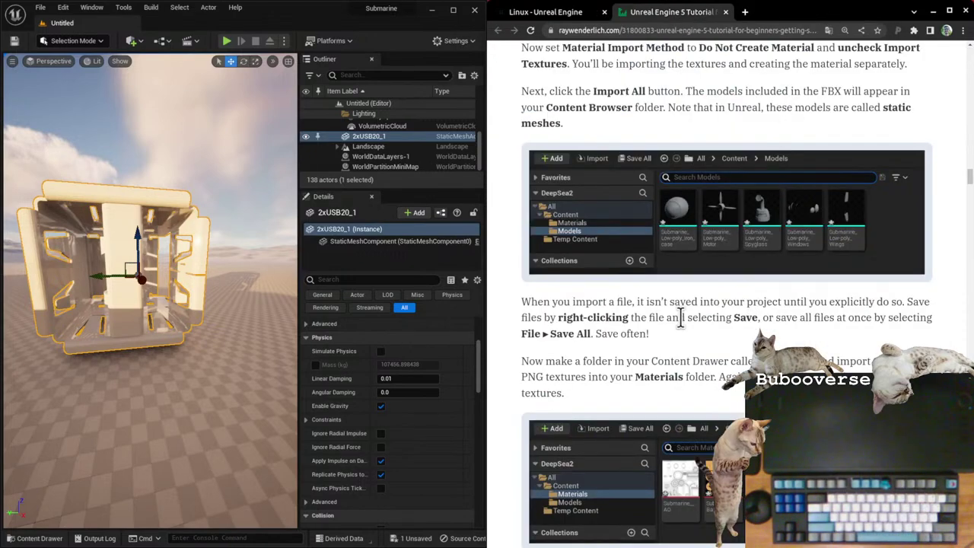
pyautogui.click(137, 442)
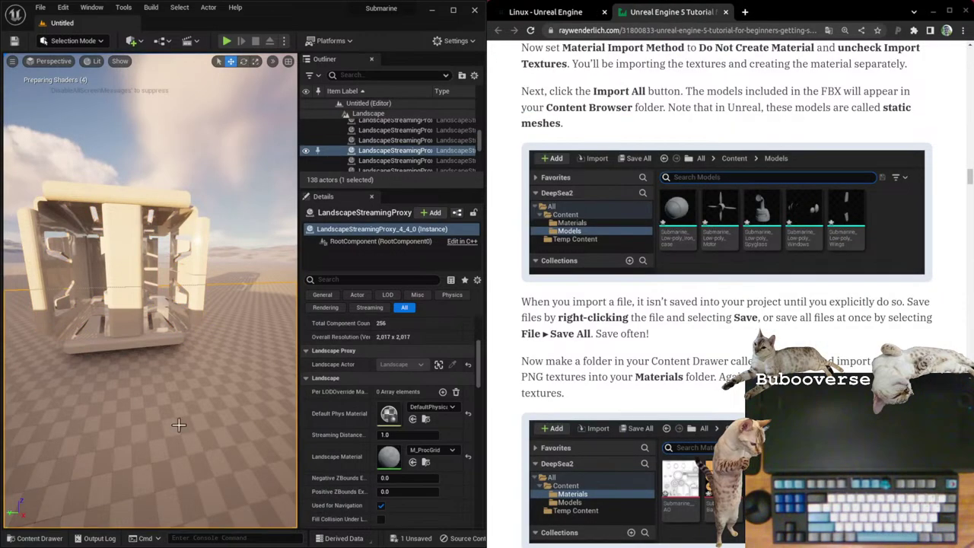
pyautogui.click(166, 154)
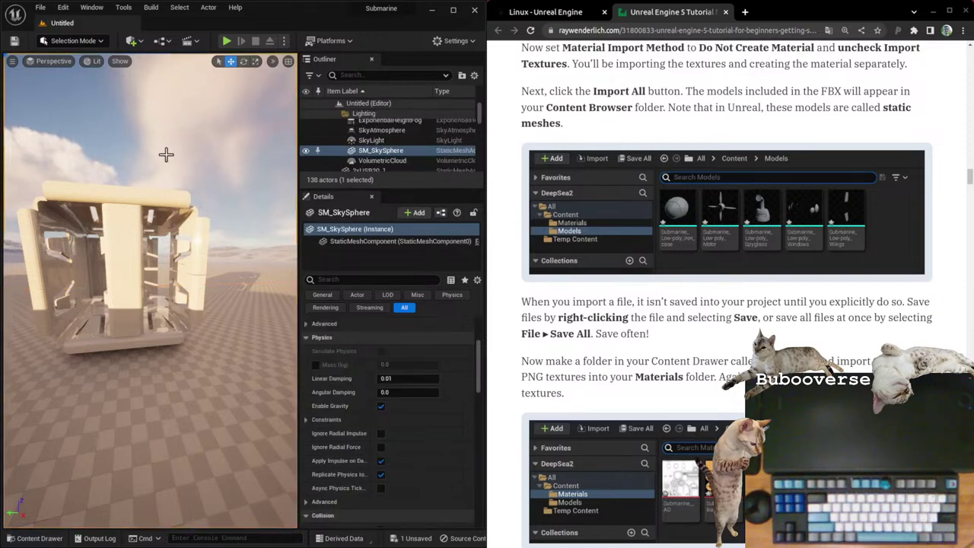
# Step: Bring up the save level dialog and pick the Content folder as the location
pyautogui.click(40, 7)
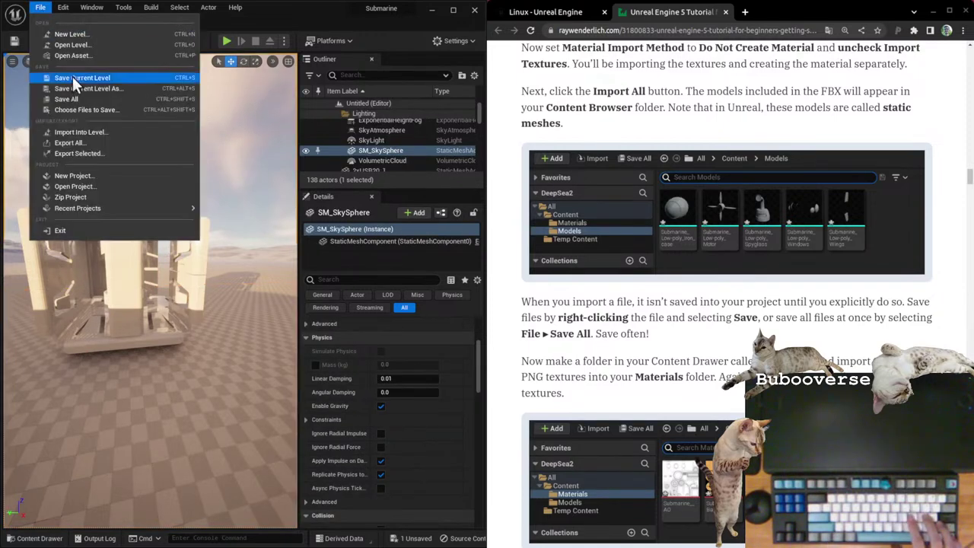
pyautogui.click(261, 109)
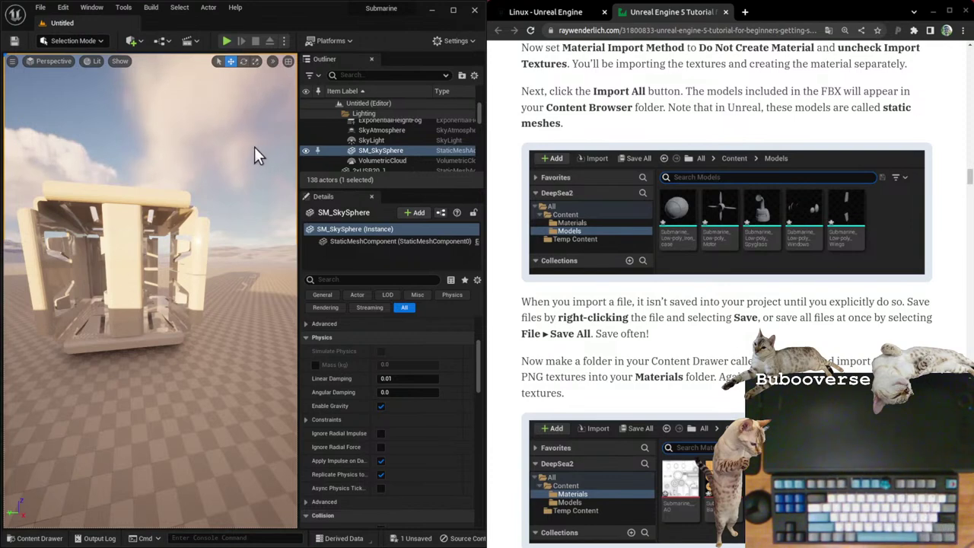
pyautogui.hotkey('ctrl', 's')
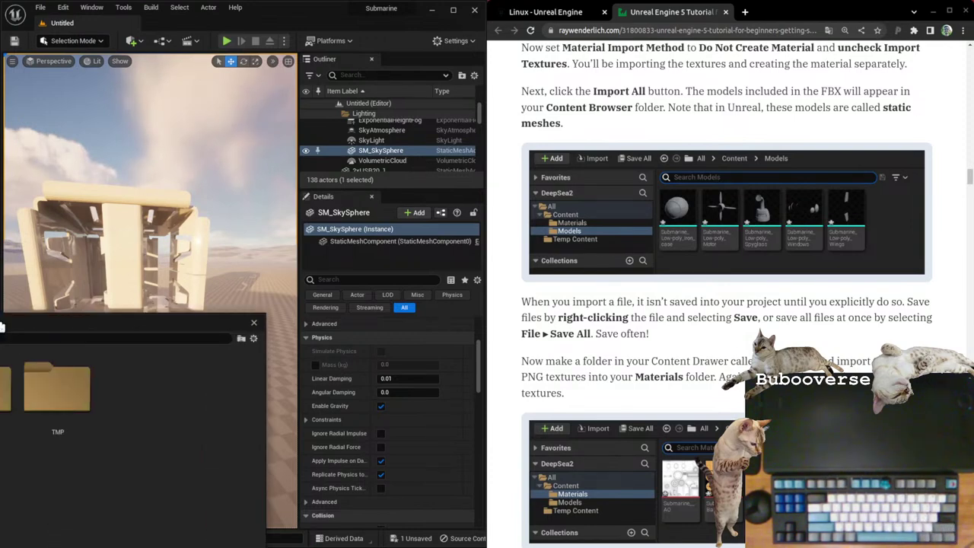
pyautogui.moveTo(30, 314); pyautogui.dragTo(503, 191)
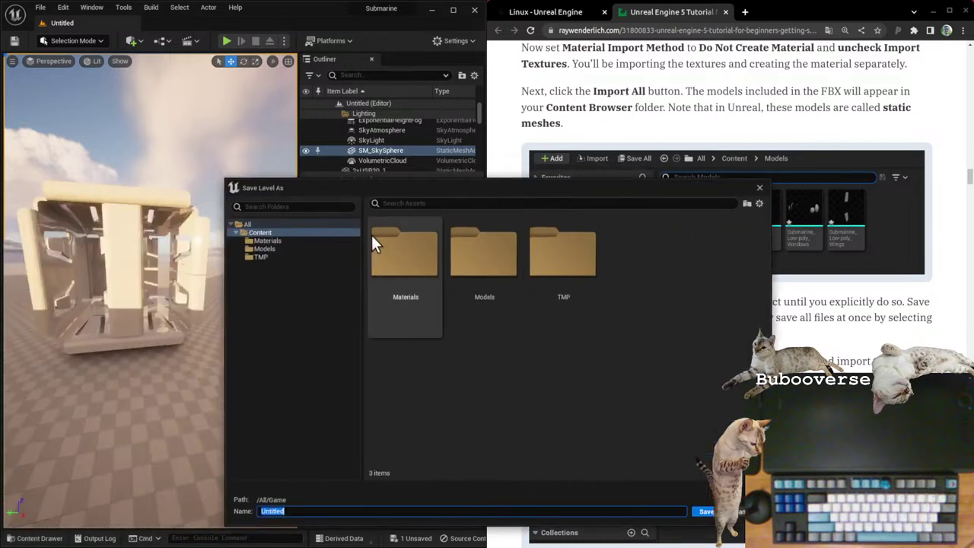
pyautogui.click(251, 223)
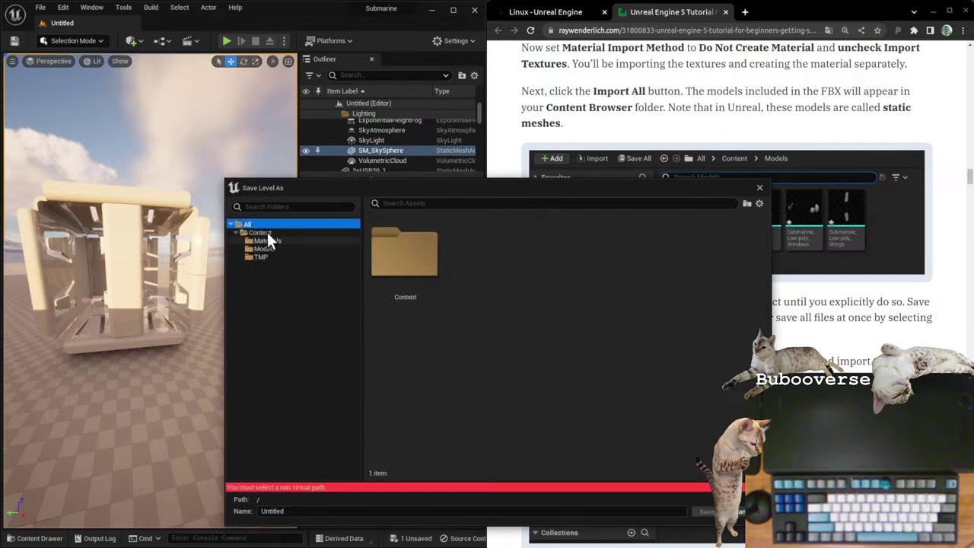
pyautogui.click(265, 232)
pyautogui.click(236, 233)
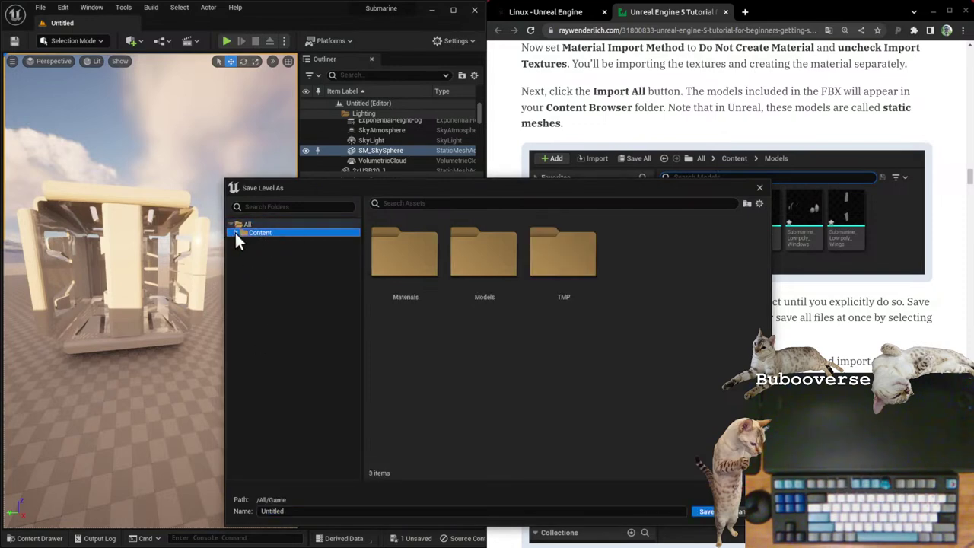
# Step: Create a new folder named Levels under Content
pyautogui.rightClick(255, 233)
pyautogui.click(286, 254)
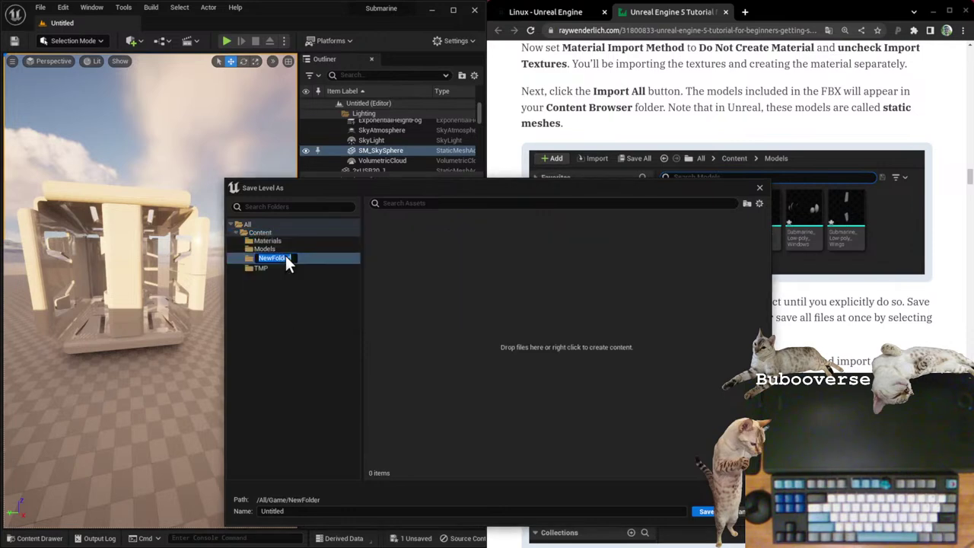
pyautogui.write('Le')
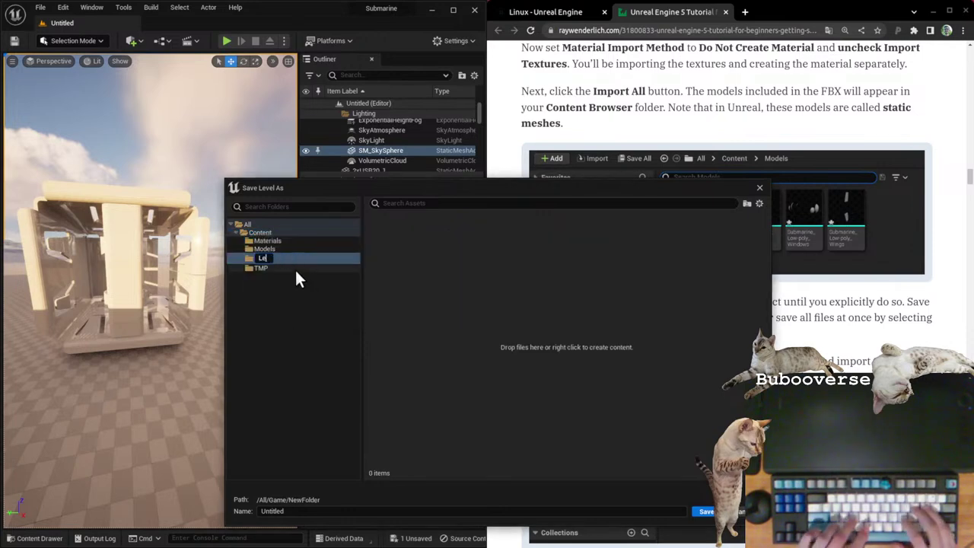
pyautogui.write('vels')
pyautogui.press('Return')
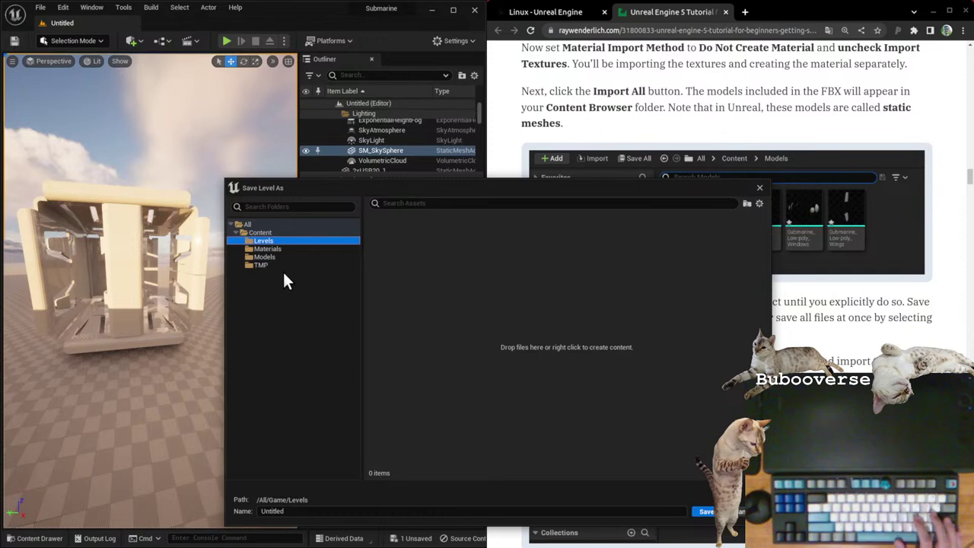
# Step: Save the level as BaseLevel in the Levels folder
pyautogui.click(332, 511)
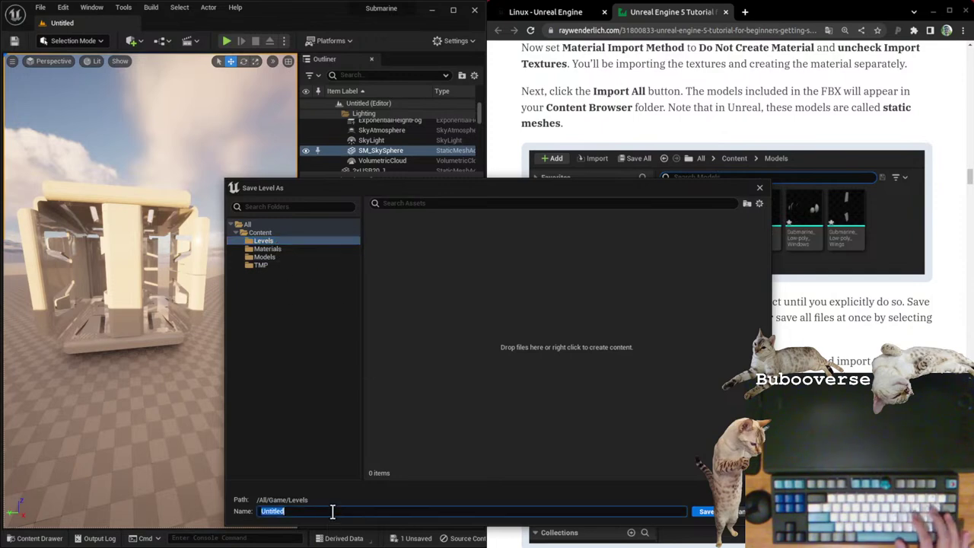
pyautogui.write('Level')
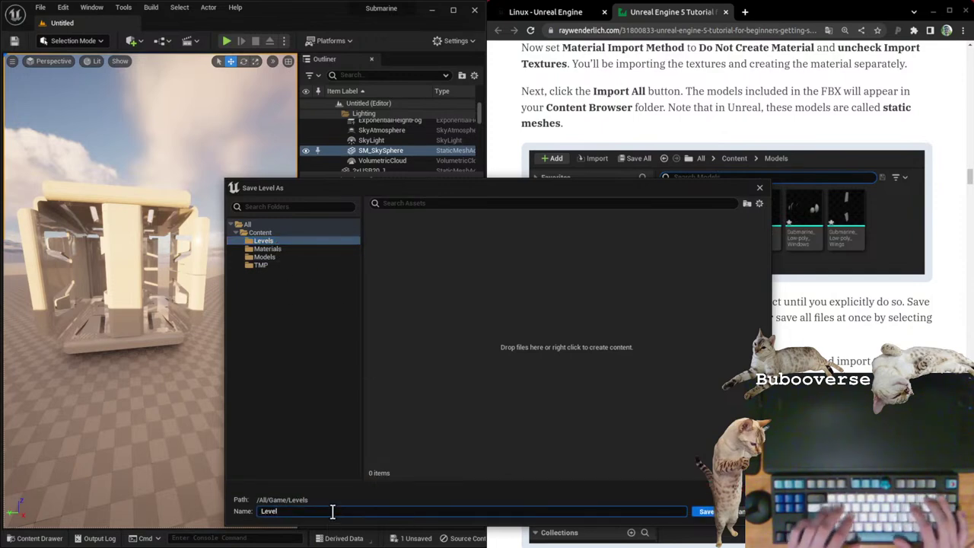
pyautogui.press('BackSpace')
pyautogui.press('BackSpace')
pyautogui.press('BackSpace')
pyautogui.press('BackSpace')
pyautogui.press('BackSpace')
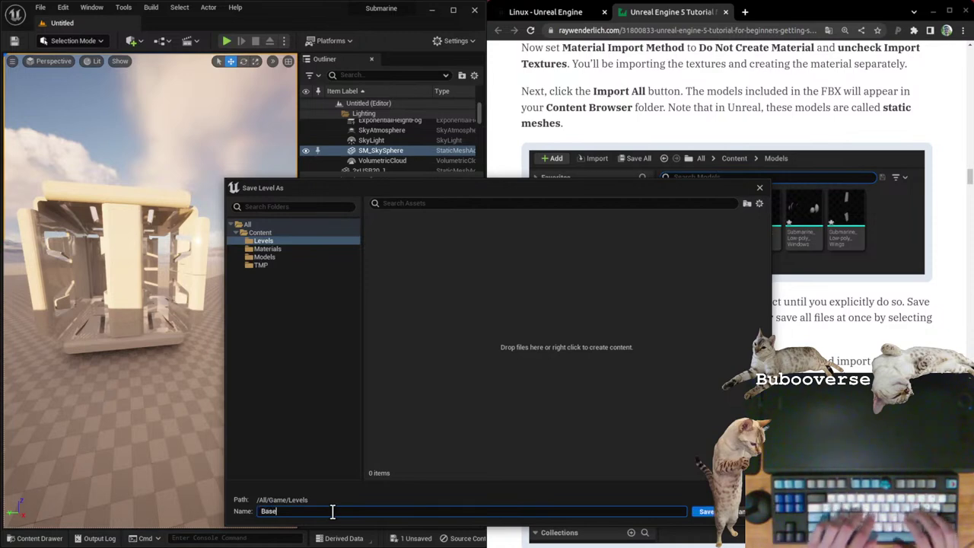
pyautogui.write('BaseLevel')
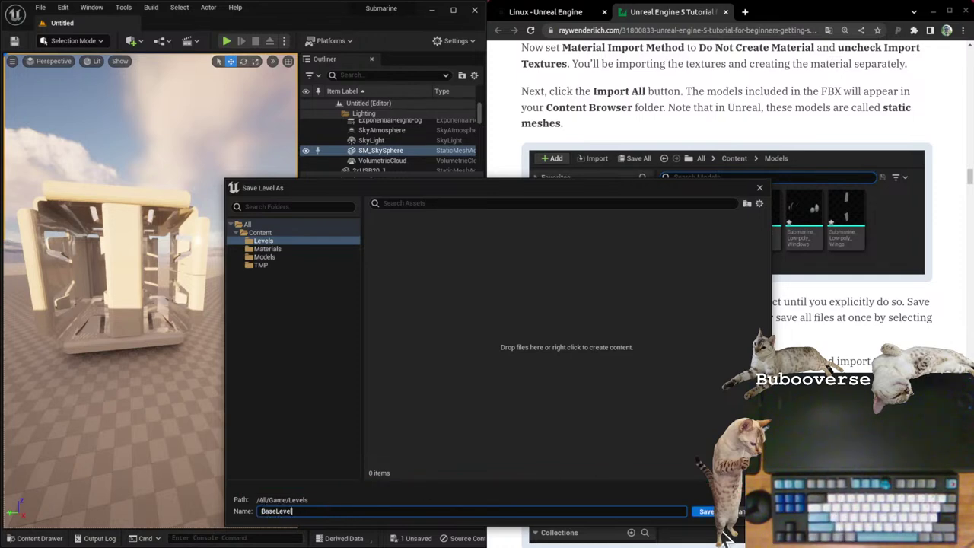
pyautogui.click(710, 514)
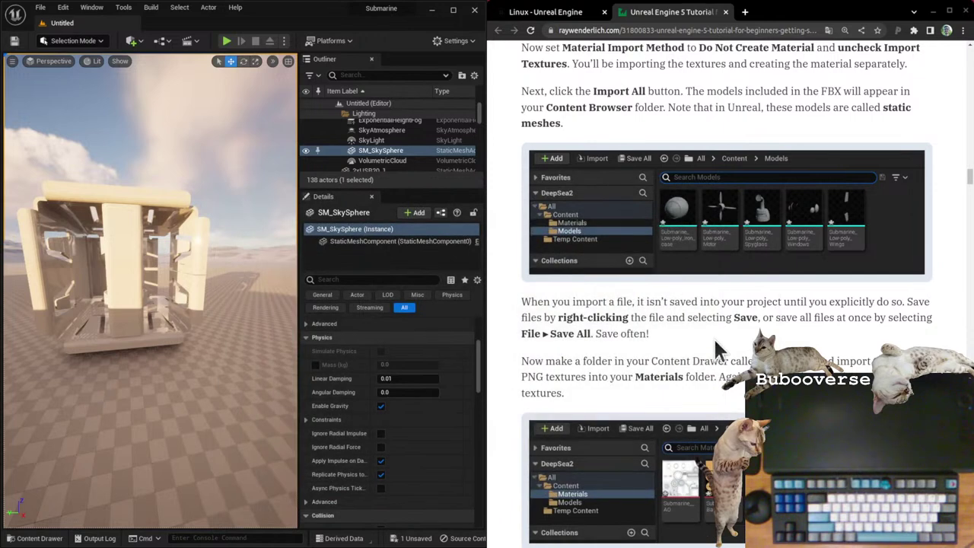
# Step: Search 'Unreal engine snakle case camel case scenes' in a new Chrome tab
pyautogui.hotkey('ctrl', 't')
pyautogui.write('Unreal')
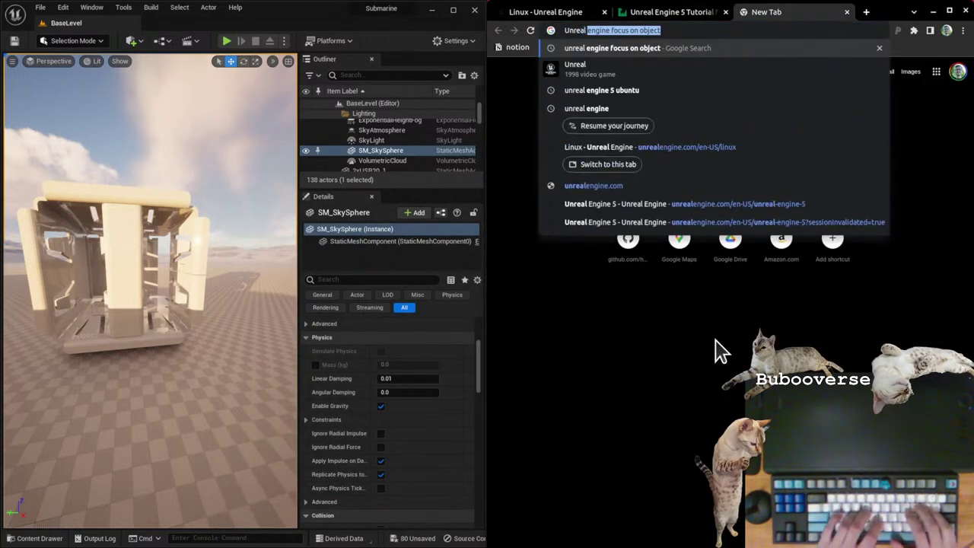
pyautogui.write(' engine ')
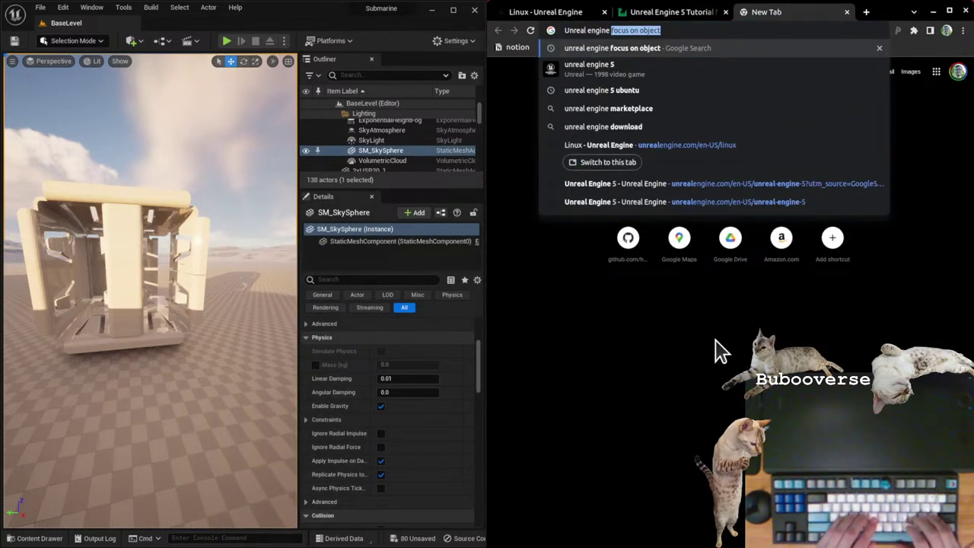
pyautogui.write('snakle case')
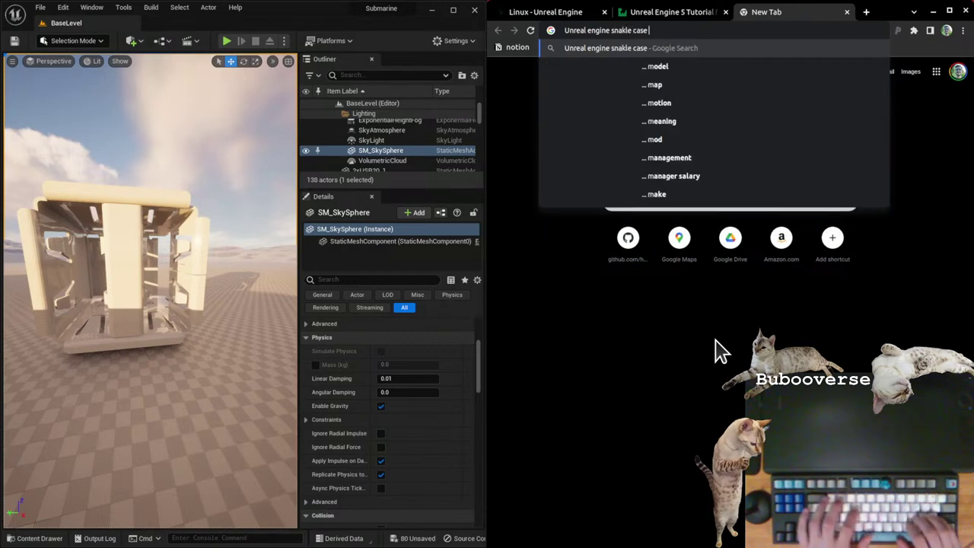
pyautogui.write(' camel case sce')
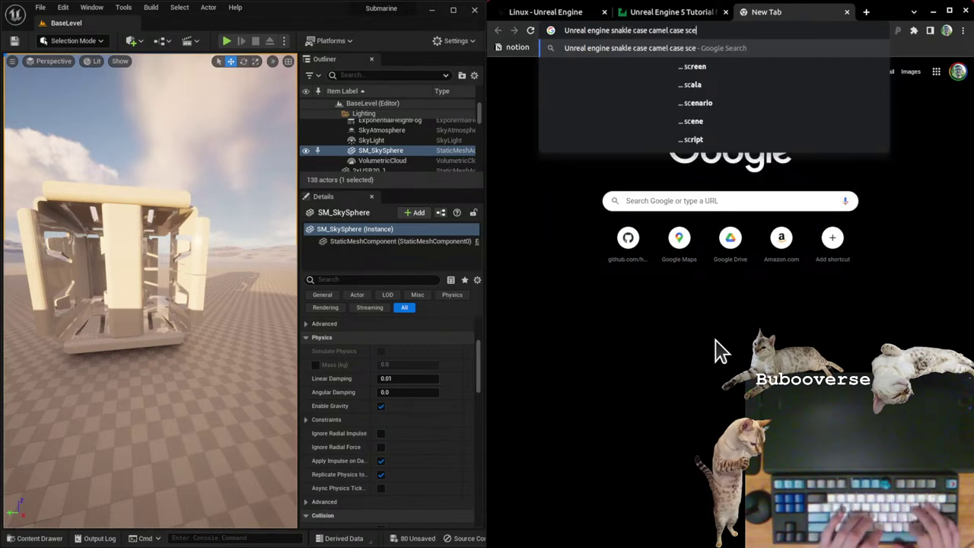
pyautogui.write('nes')
pyautogui.press('Return')
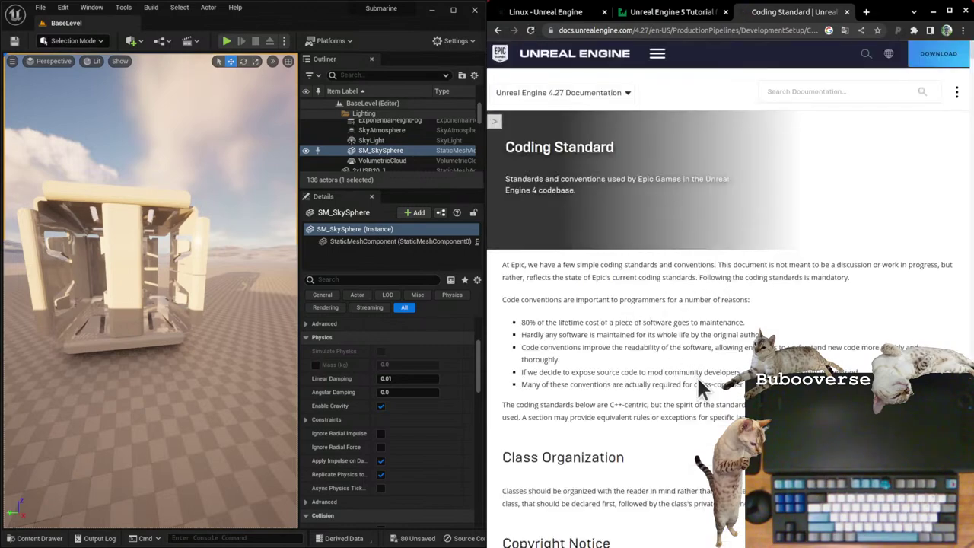
# Step: Read the Unreal Coding Standard naming rules, then close that tab
pyautogui.scroll(-6, 622, 316)
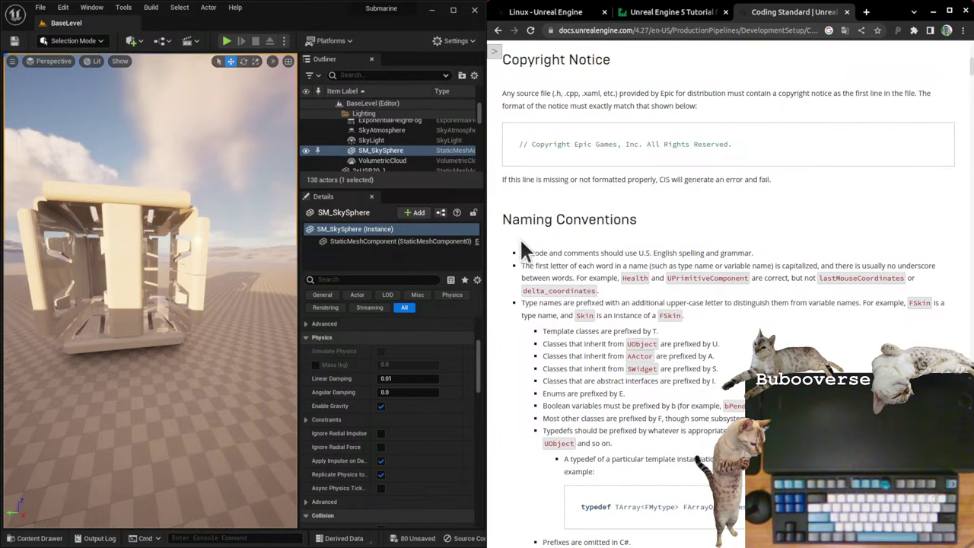
pyautogui.moveTo(646, 255); pyautogui.dragTo(675, 259)
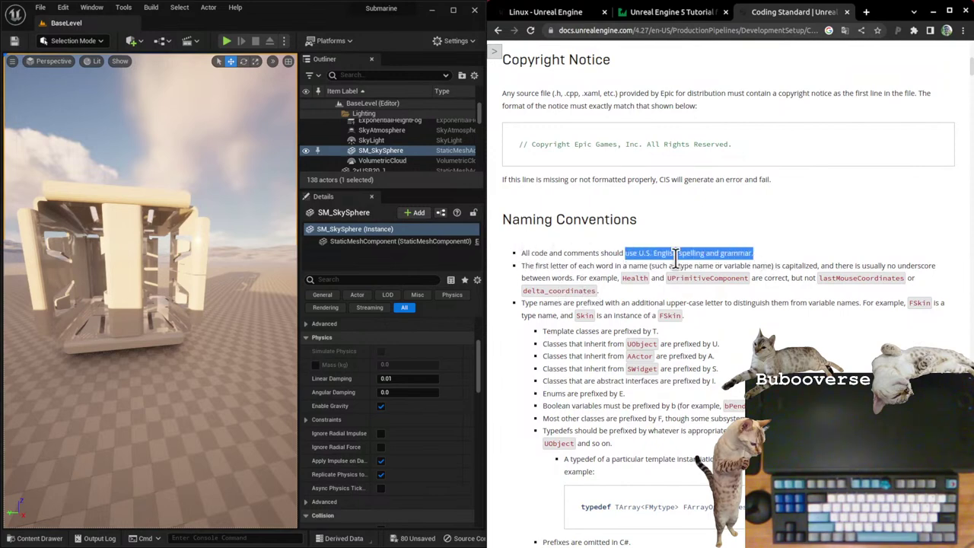
pyautogui.moveTo(556, 265); pyautogui.dragTo(761, 279)
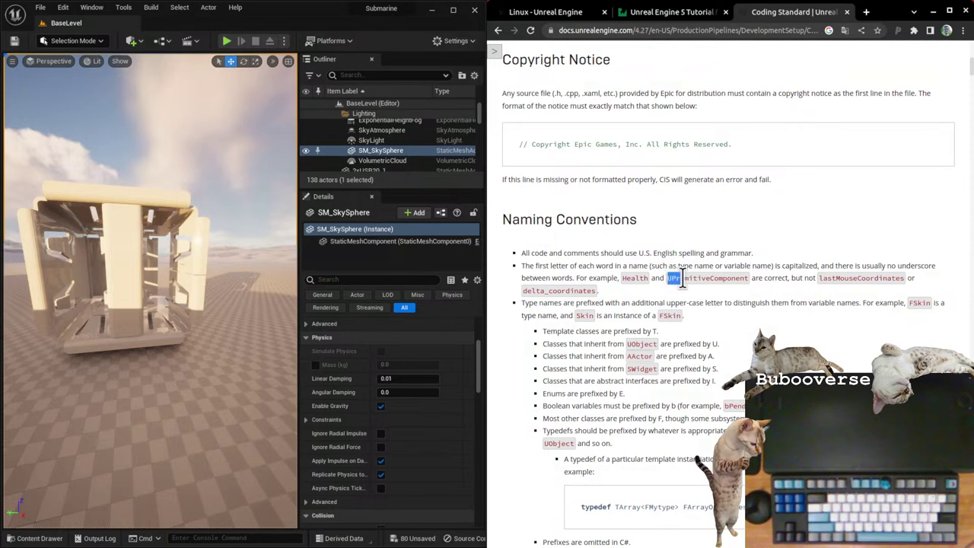
pyautogui.moveTo(683, 278); pyautogui.dragTo(754, 278)
pyautogui.click(826, 278)
pyautogui.moveTo(595, 303); pyautogui.dragTo(740, 303)
pyautogui.click(735, 304)
pyautogui.scroll(-3, 646, 337)
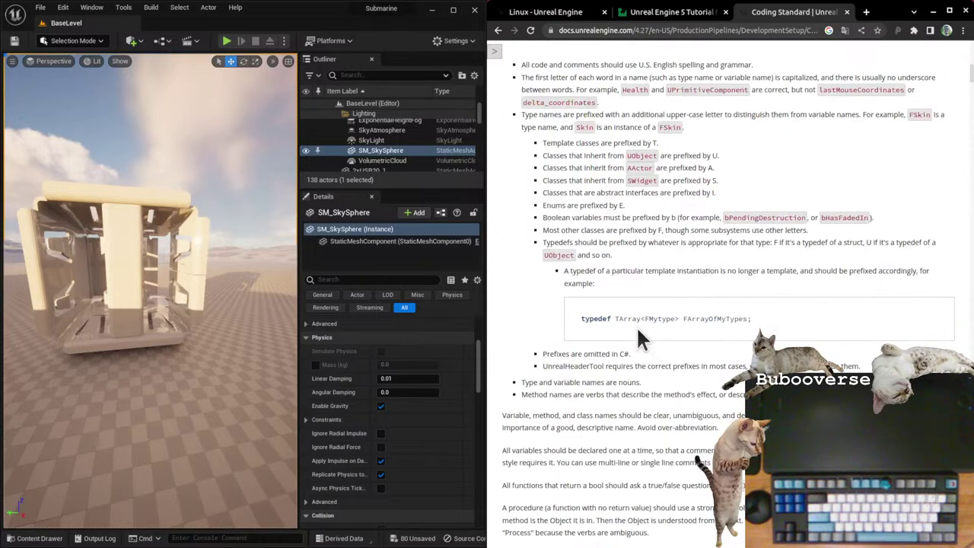
pyautogui.scroll(-8, 636, 325)
pyautogui.scroll(-10, 610, 318)
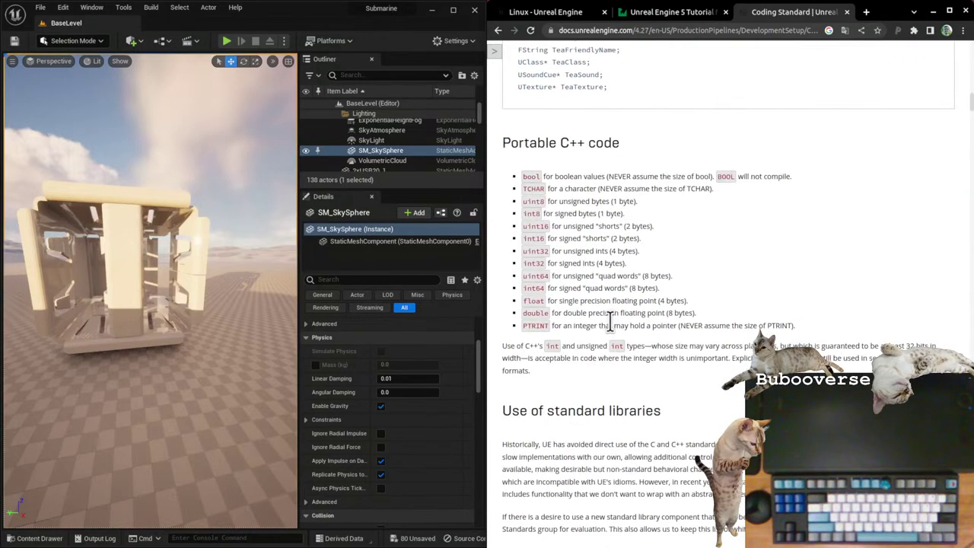
pyautogui.scroll(-10, 641, 350)
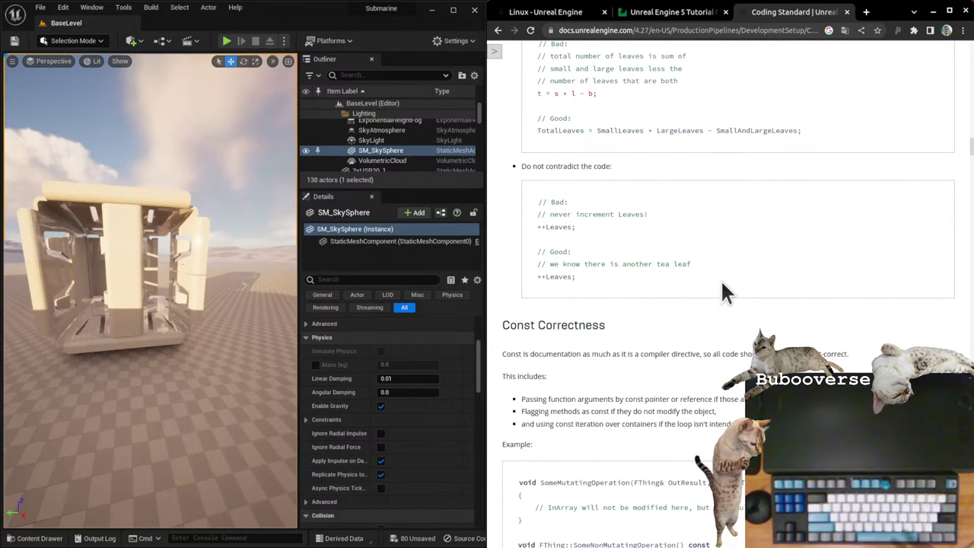
pyautogui.hotkey('ctrl', 'w')
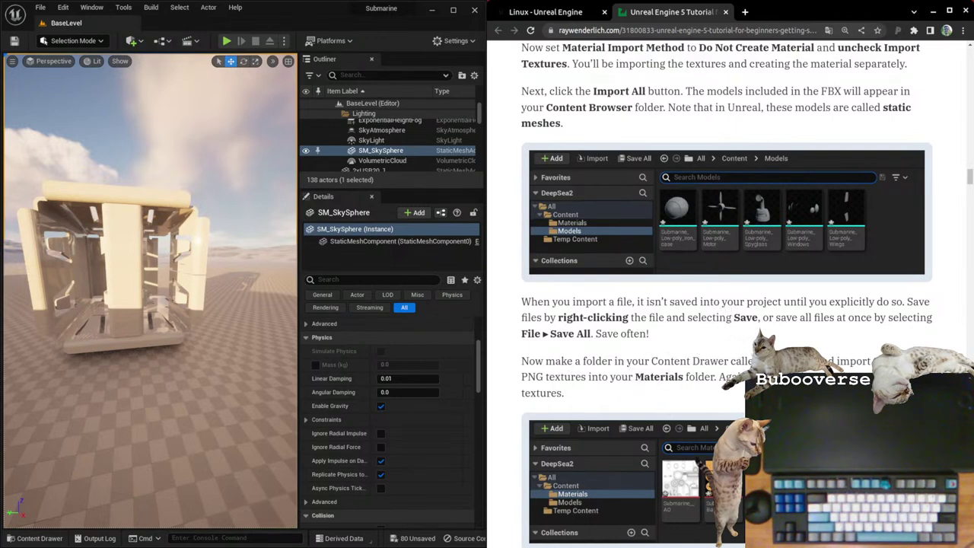
# Step: Move the five materials, aluminium through capacitor2, from TMP into the Materials folder
pyautogui.scroll(-3, 685, 304)
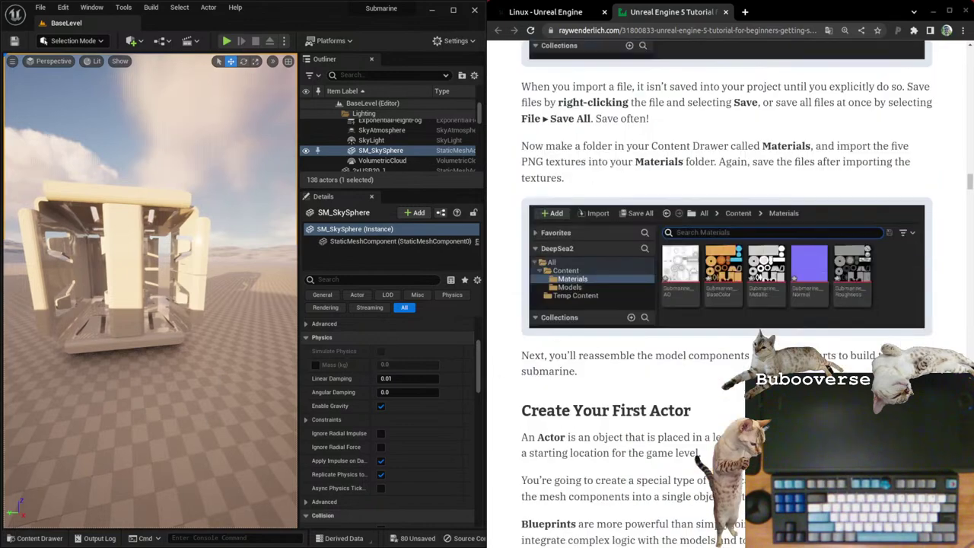
pyautogui.click(175, 491)
pyautogui.click(38, 538)
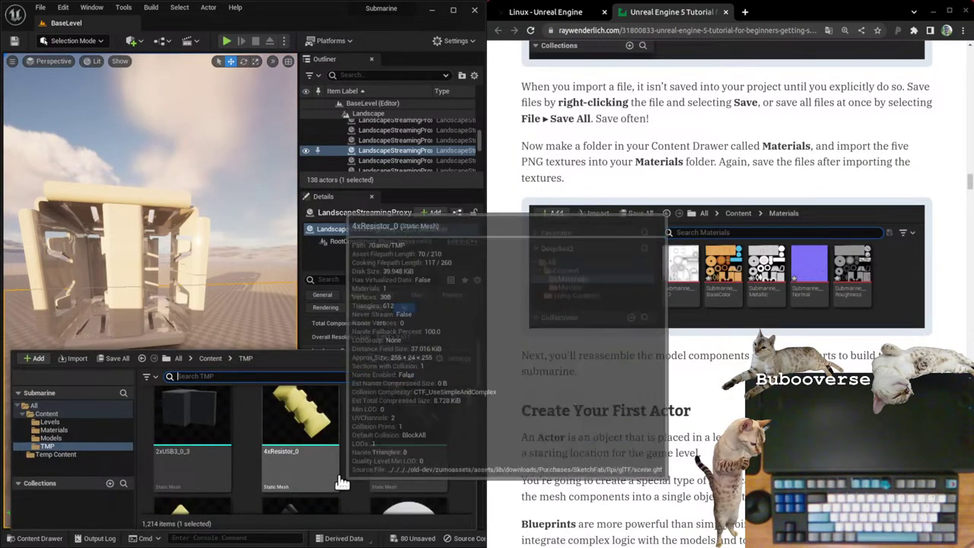
pyautogui.scroll(-3, 339, 429)
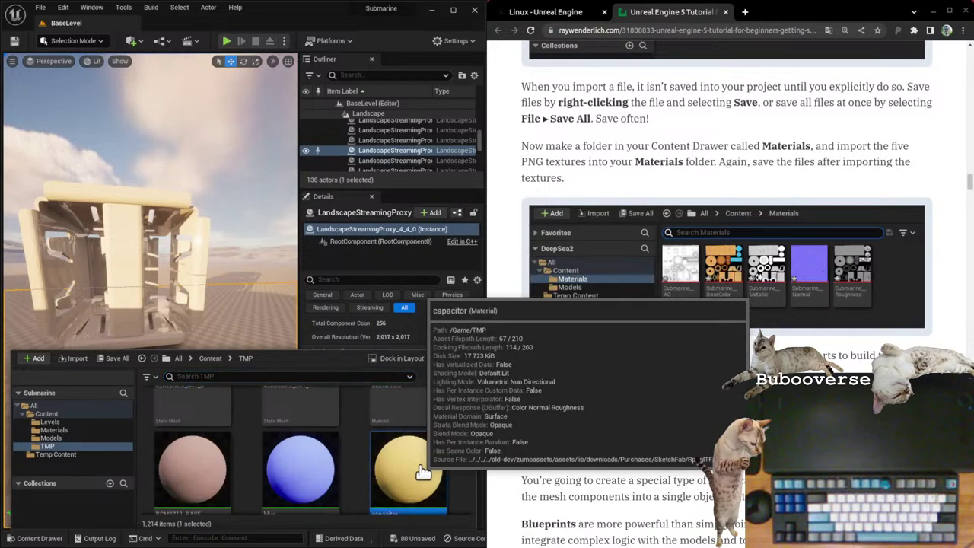
pyautogui.scroll(1, 419, 480)
pyautogui.click(426, 449)
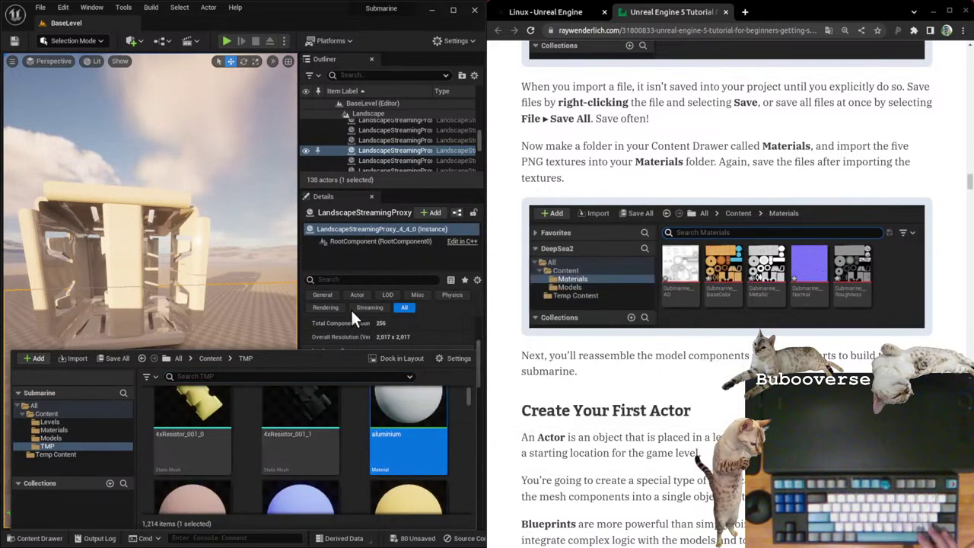
pyautogui.moveTo(322, 346); pyautogui.dragTo(351, 131)
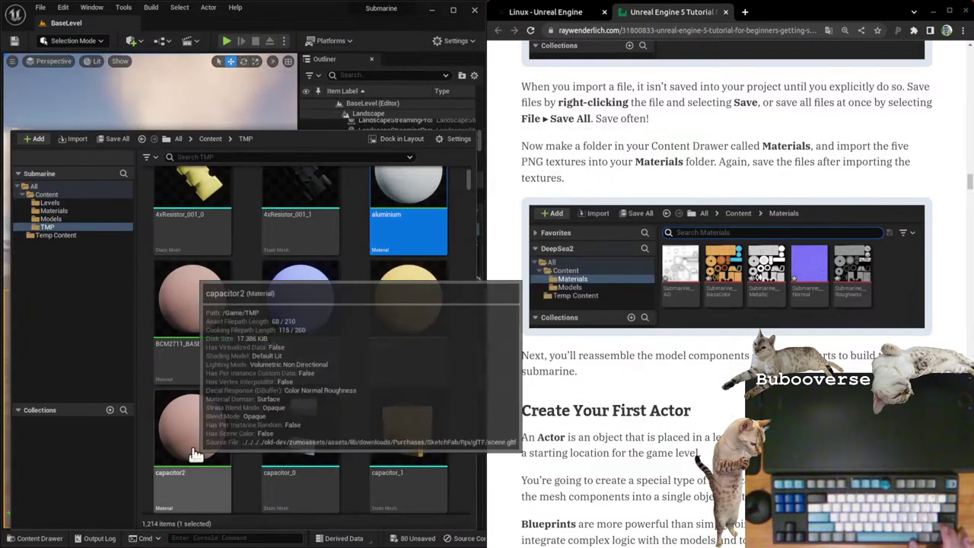
pyautogui.keyDown('shift'); pyautogui.click(175, 487); pyautogui.keyUp('shift')
pyautogui.moveTo(304, 304); pyautogui.dragTo(69, 210)
pyautogui.click(109, 234)
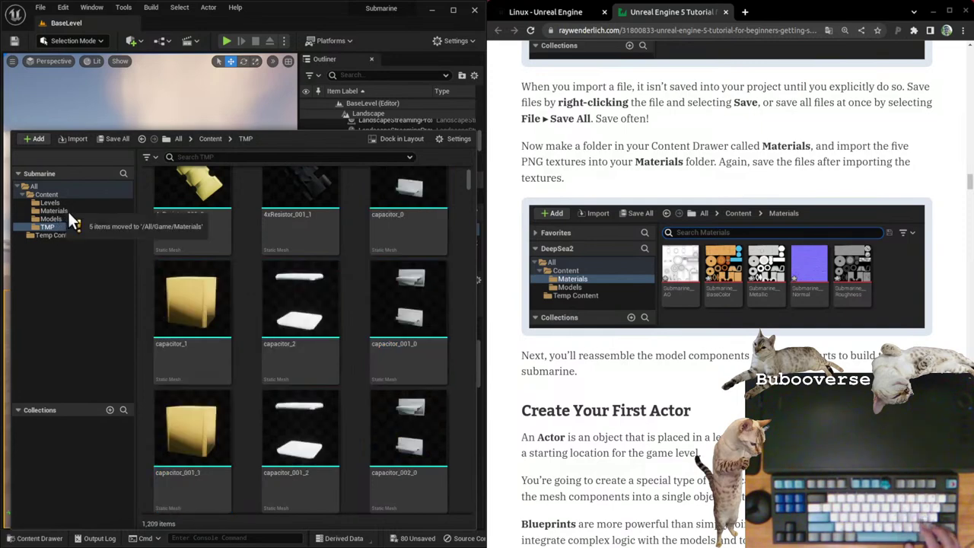
pyautogui.click(66, 211)
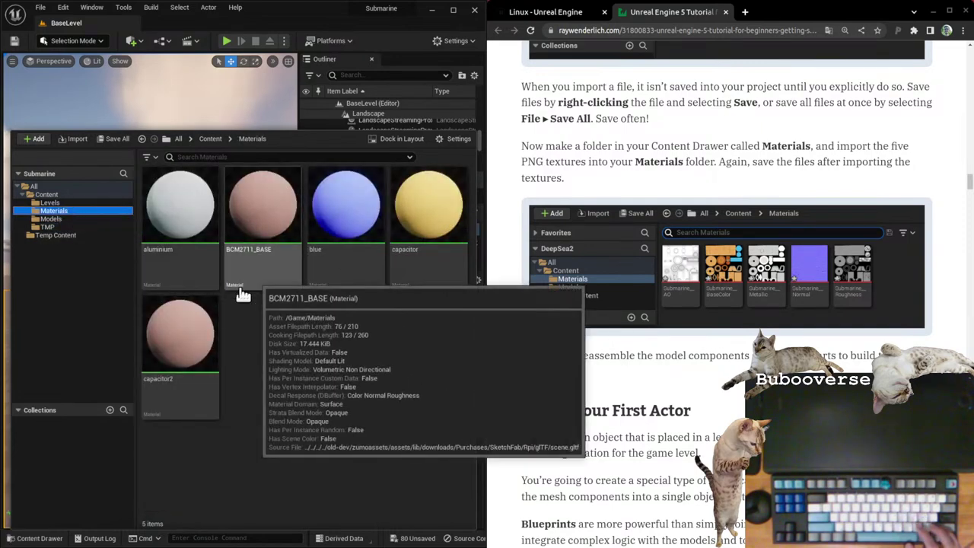
# Step: Move the 2xUSB20_1 and 2xUSB3_0_0 meshes from TMP into the Models folder
pyautogui.click(60, 219)
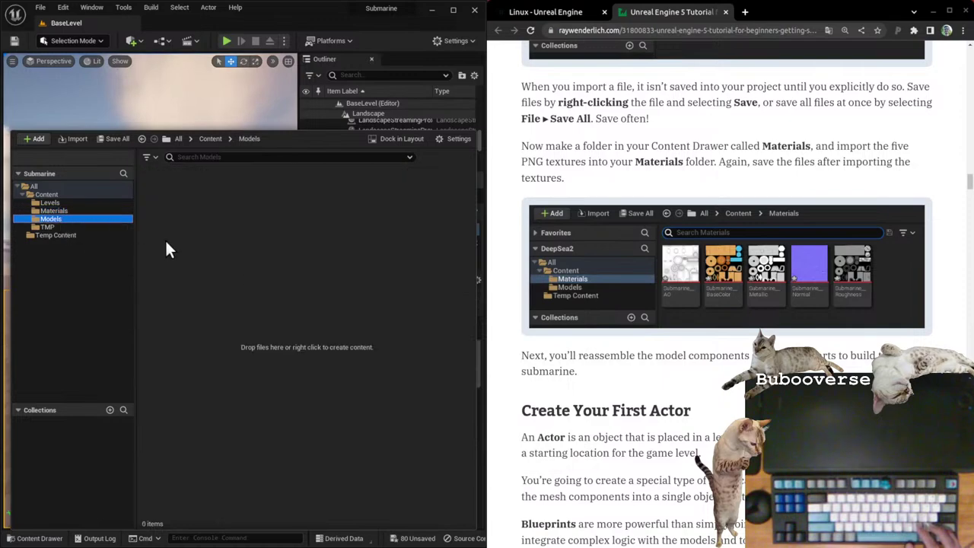
pyautogui.click(54, 226)
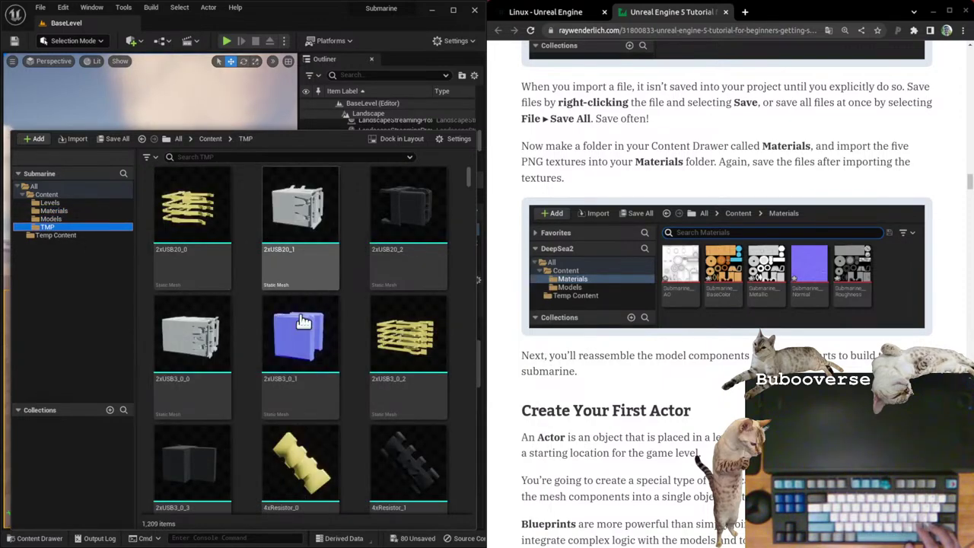
pyautogui.click(191, 334)
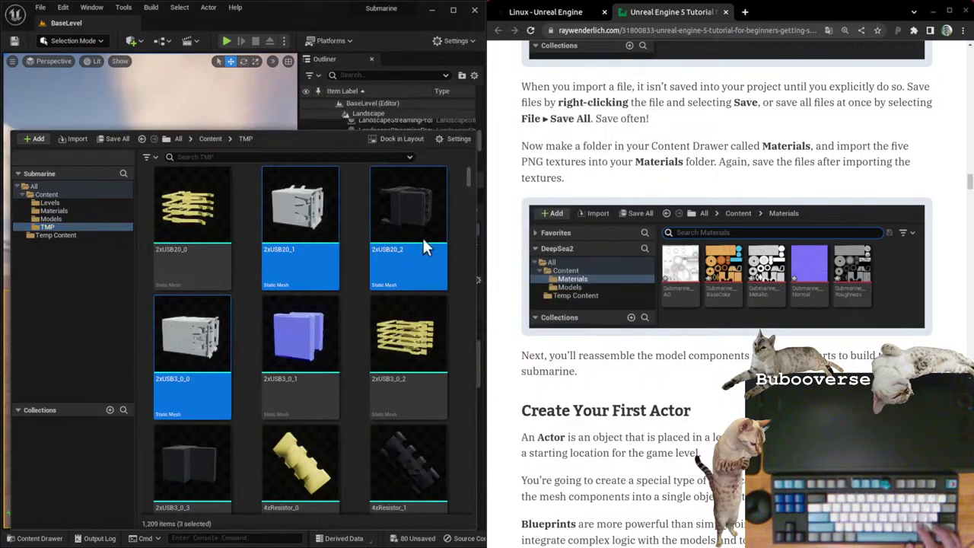
pyautogui.click(300, 216)
pyautogui.keyDown('ctrl'); pyautogui.click(210, 373); pyautogui.keyUp('ctrl')
pyautogui.moveTo(210, 373); pyautogui.dragTo(212, 356)
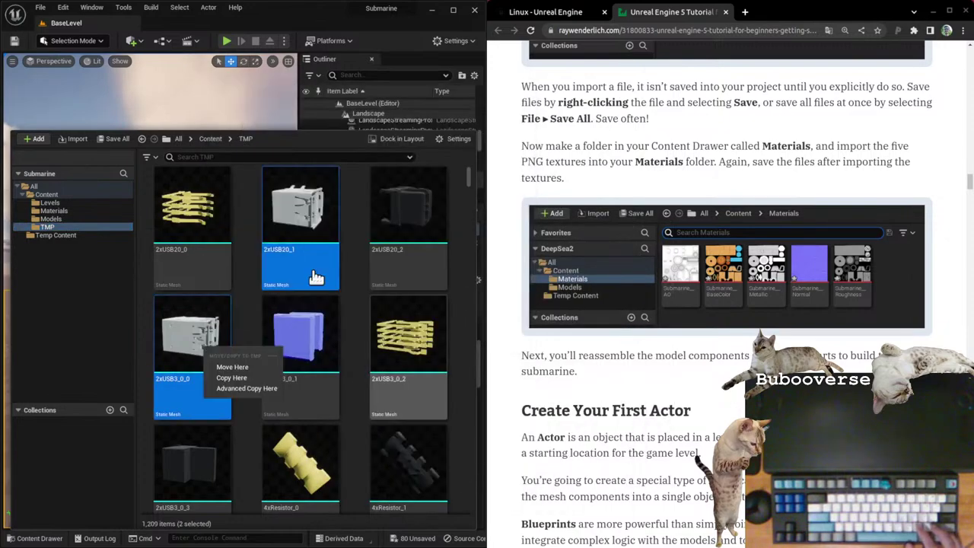
pyautogui.scroll(-2, 353, 399)
pyautogui.scroll(2, 352, 399)
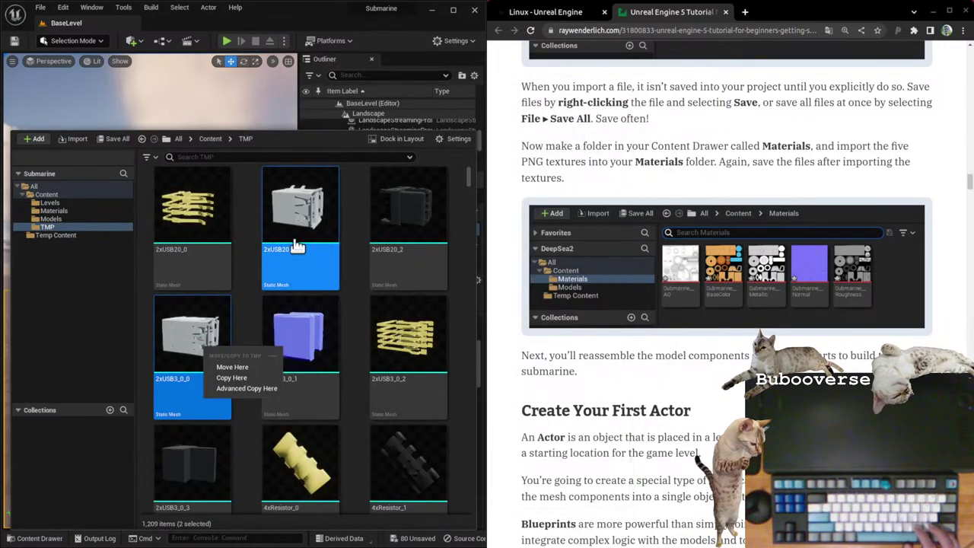
pyautogui.moveTo(293, 242); pyautogui.dragTo(71, 218)
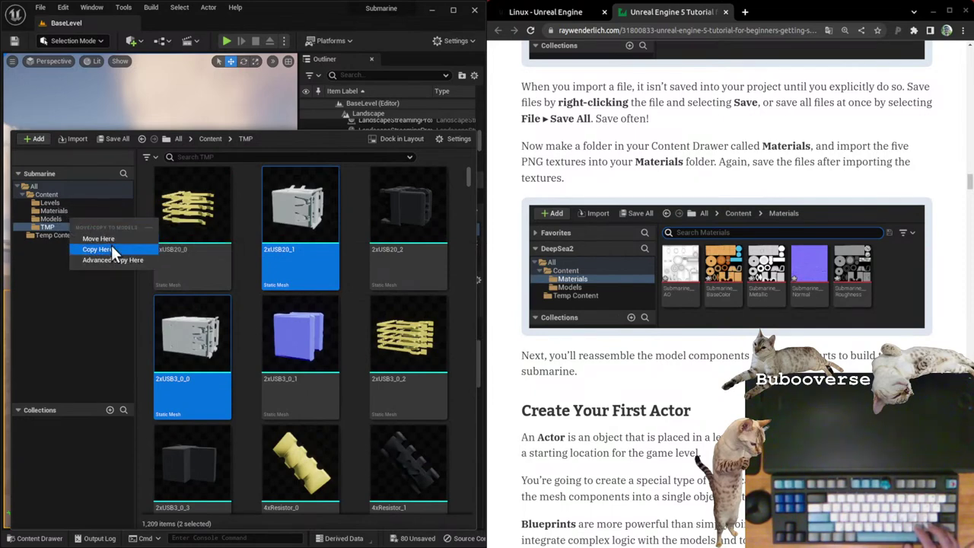
pyautogui.click(112, 239)
pyautogui.click(68, 218)
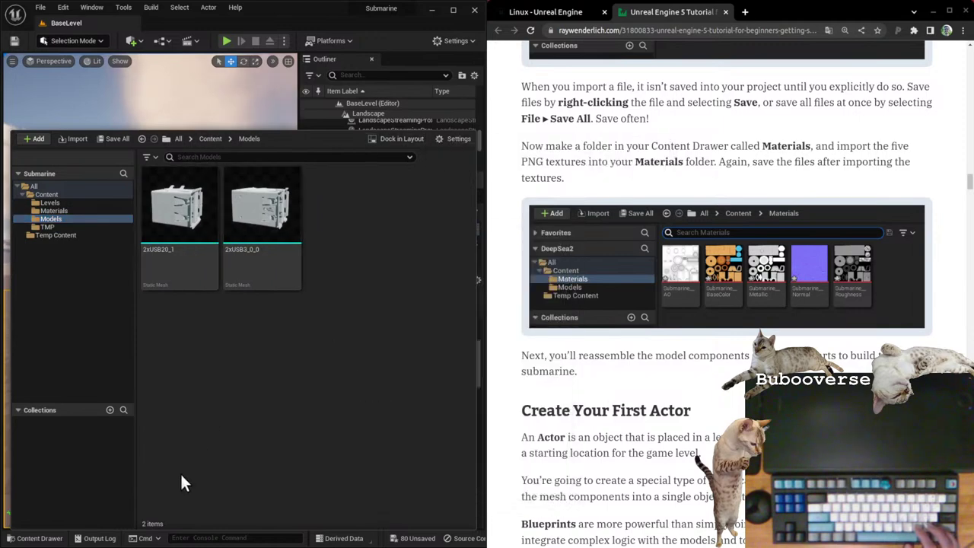
pyautogui.click(60, 538)
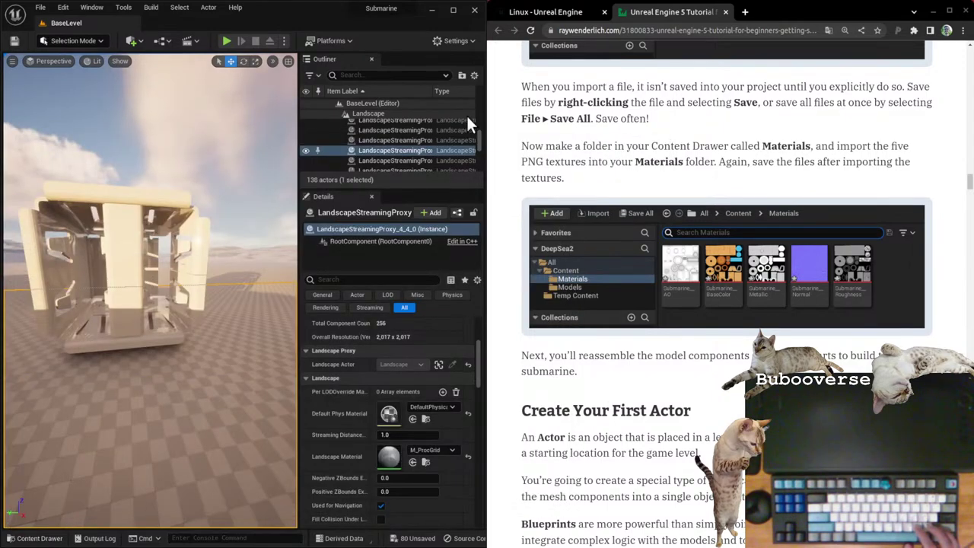
pyautogui.scroll(3, 376, 157)
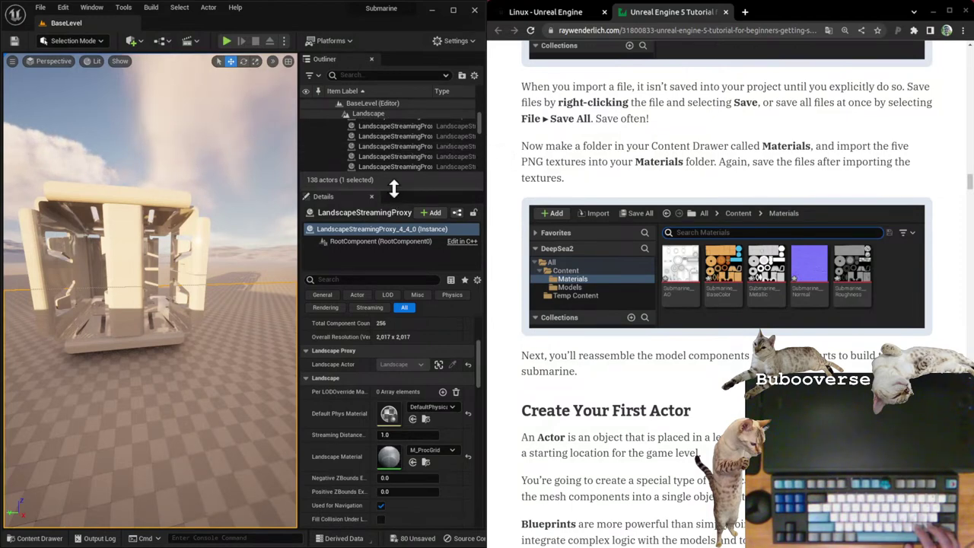
# Step: Heighten the Outliner, select the 2xUSB20_1 actor, and inspect its StaticMeshComponent details
pyautogui.moveTo(393, 191); pyautogui.dragTo(393, 306)
pyautogui.moveTo(482, 181); pyautogui.dragTo(482, 130)
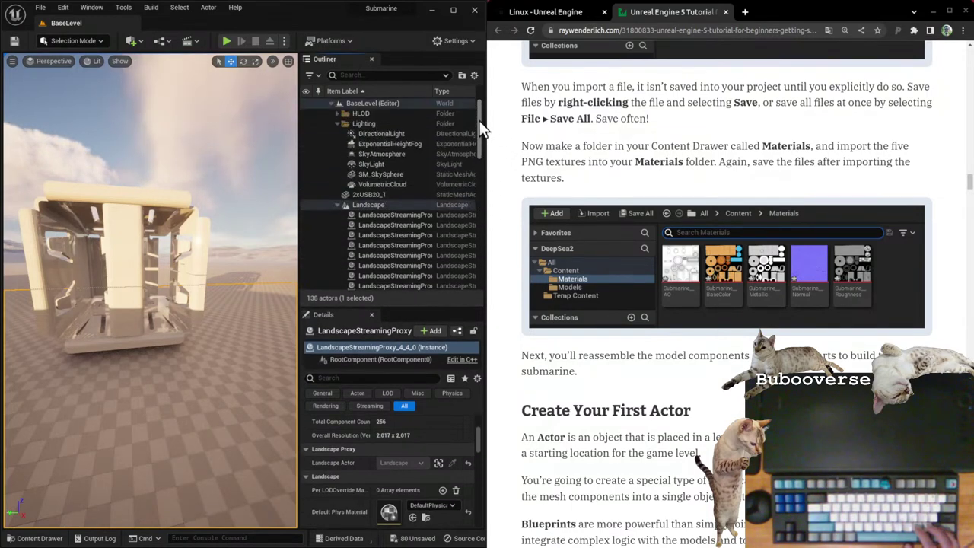
pyautogui.click(394, 194)
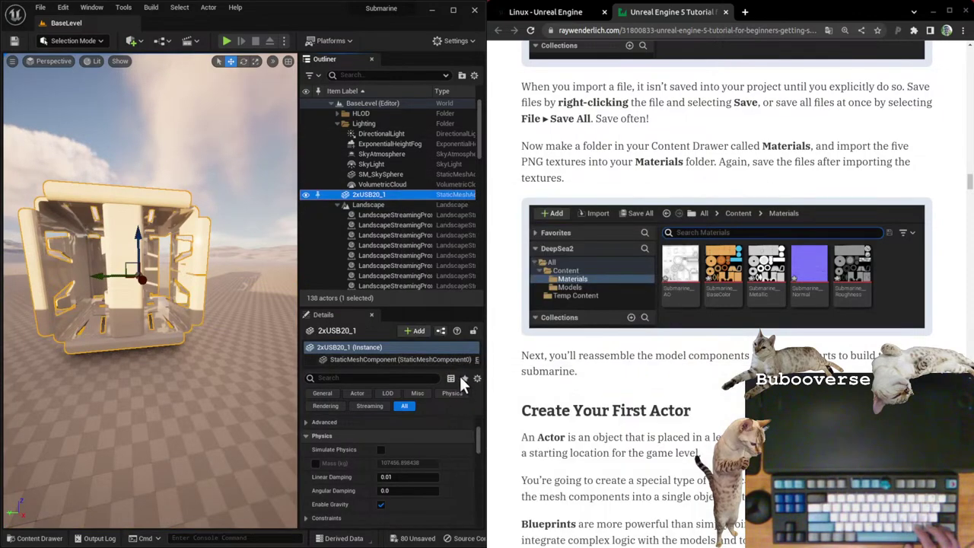
pyautogui.click(458, 360)
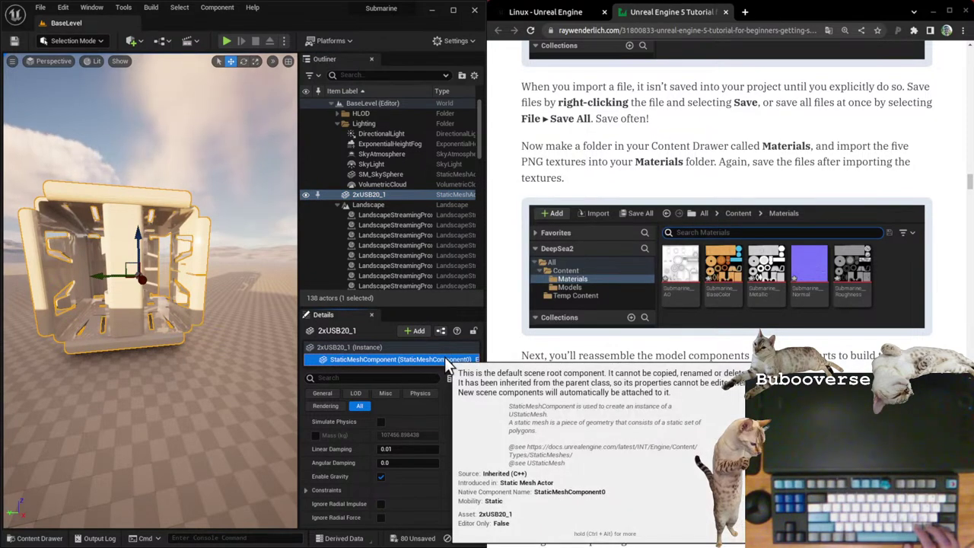
pyautogui.scroll(-5, 397, 445)
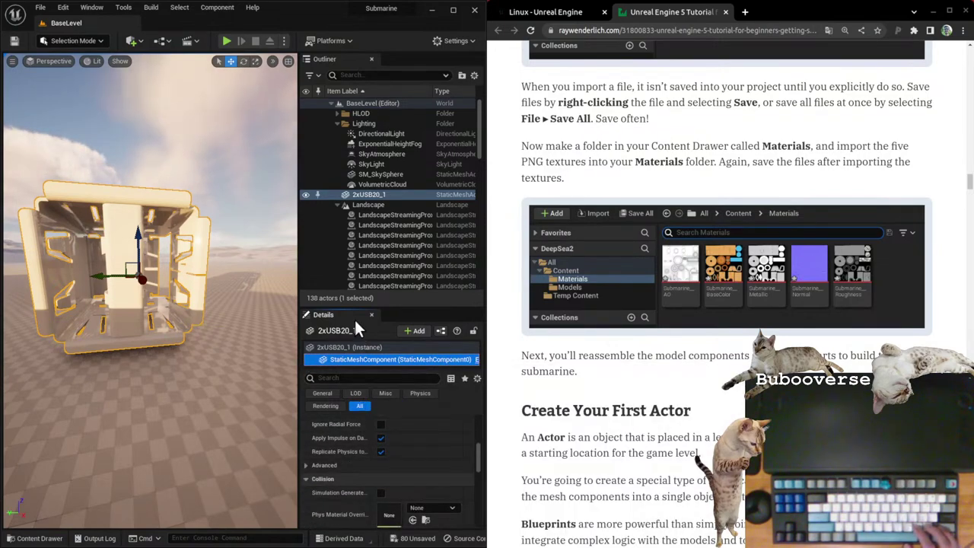
pyautogui.scroll(-3, 708, 446)
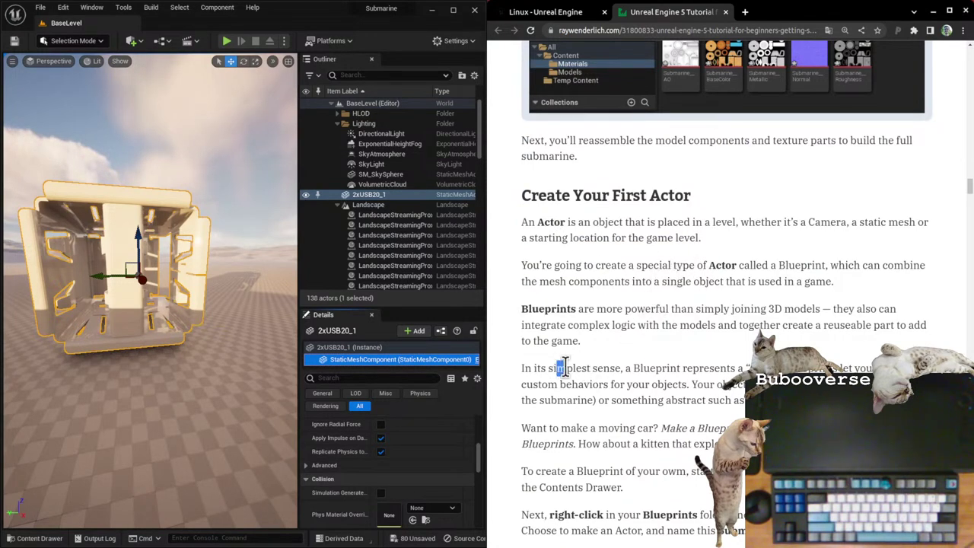
pyautogui.moveTo(564, 367); pyautogui.dragTo(751, 368)
pyautogui.moveTo(565, 385); pyautogui.dragTo(677, 383)
pyautogui.click(596, 425)
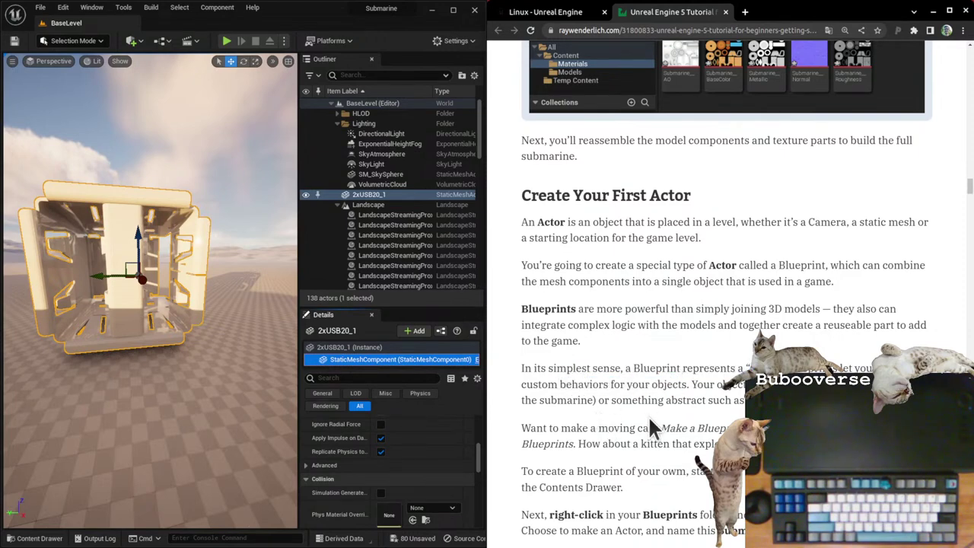
pyautogui.scroll(-3, 662, 430)
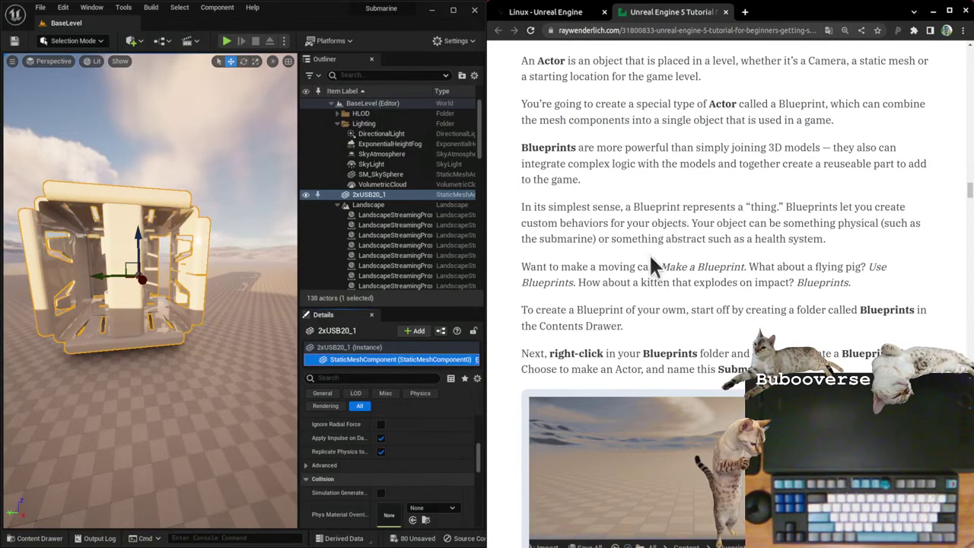
pyautogui.moveTo(578, 267); pyautogui.dragTo(852, 282)
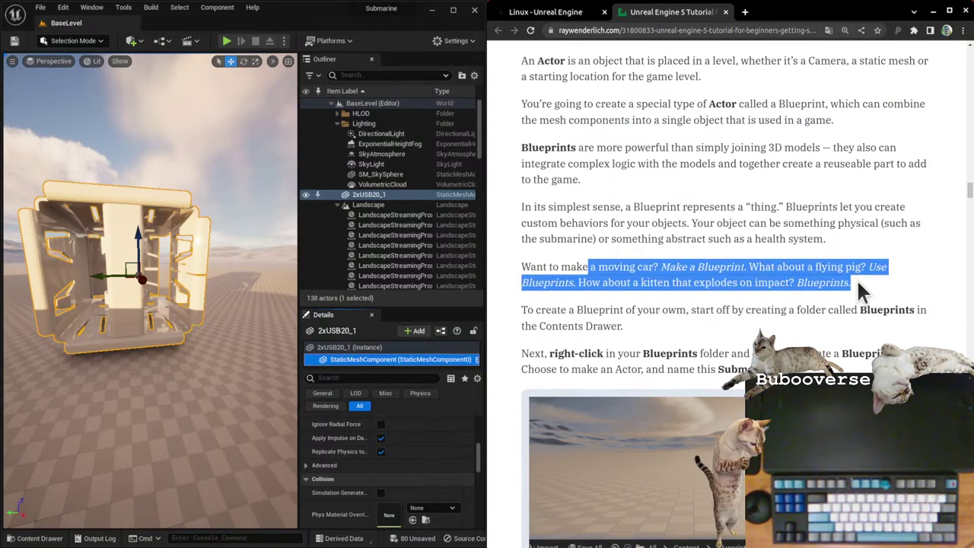
pyautogui.click(860, 288)
pyautogui.moveTo(576, 309); pyautogui.dragTo(787, 309)
pyautogui.click(790, 309)
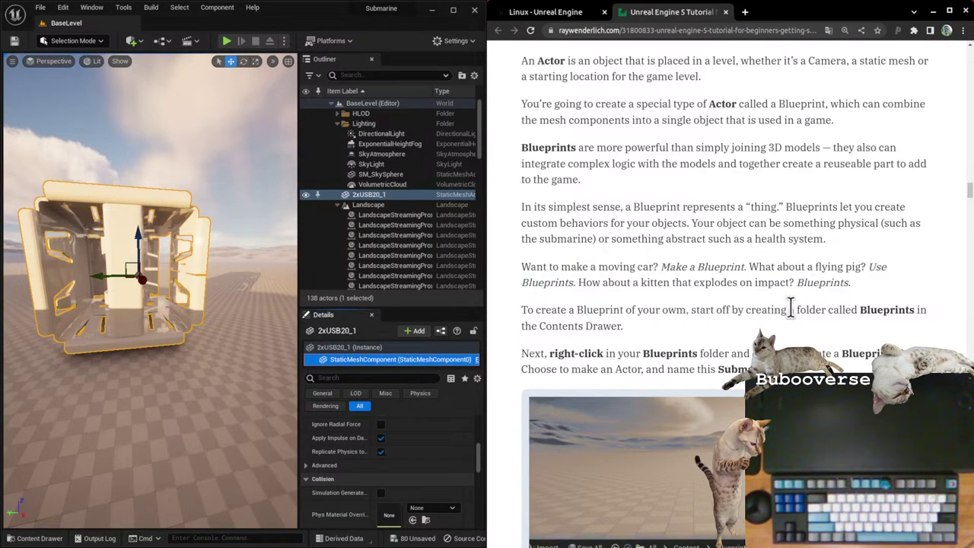
pyautogui.scroll(-3, 735, 330)
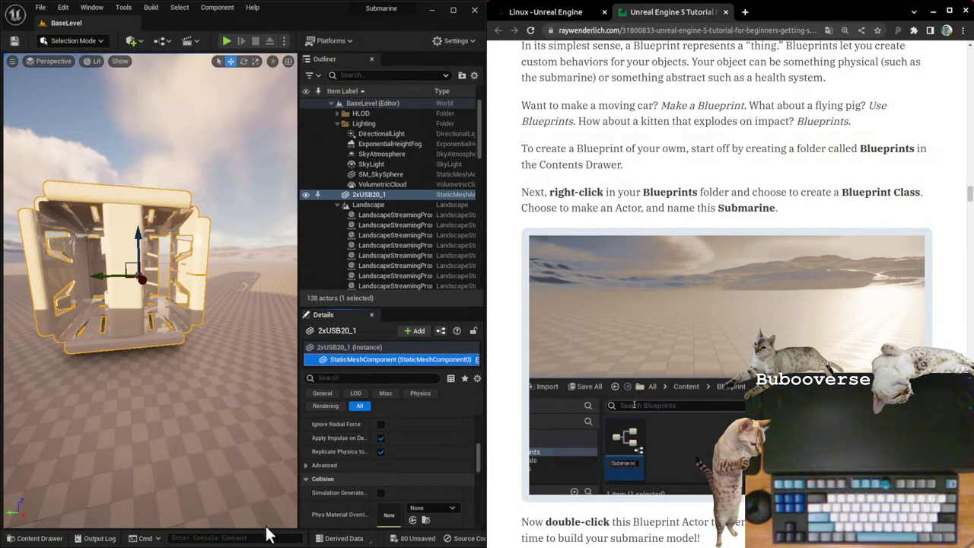
# Step: Create a 'Blueprints' folder inside Content and bring up its asset-creation menu
pyautogui.click(58, 540)
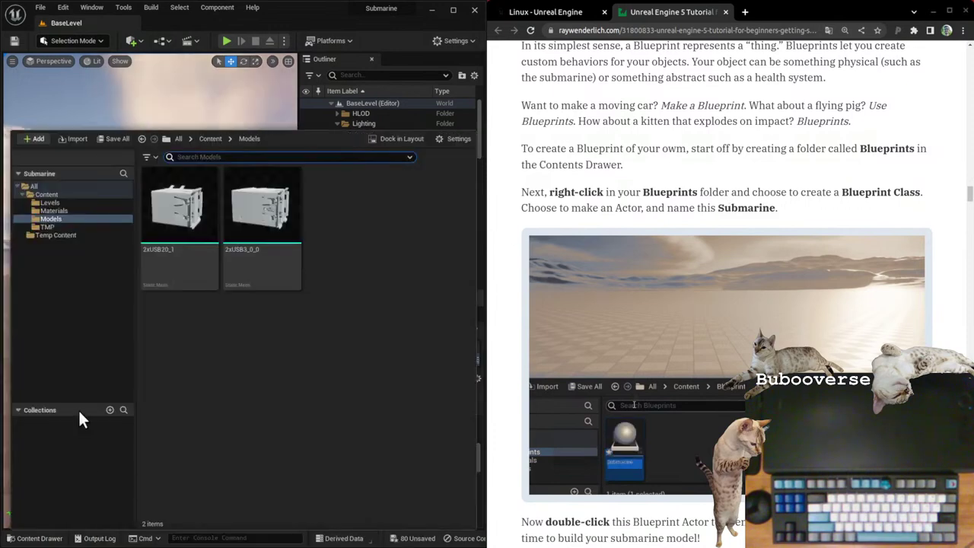
pyautogui.click(57, 194)
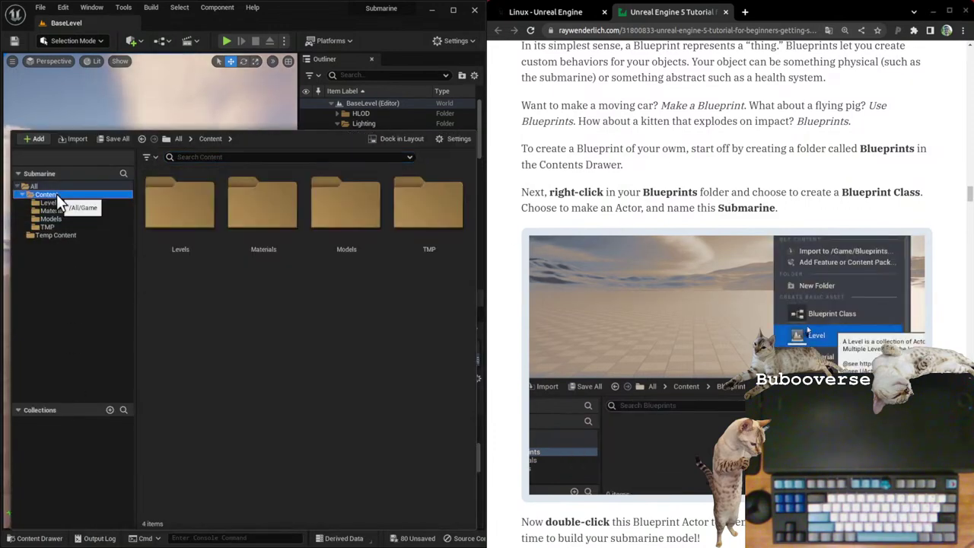
pyautogui.rightClick(56, 194)
pyautogui.click(99, 204)
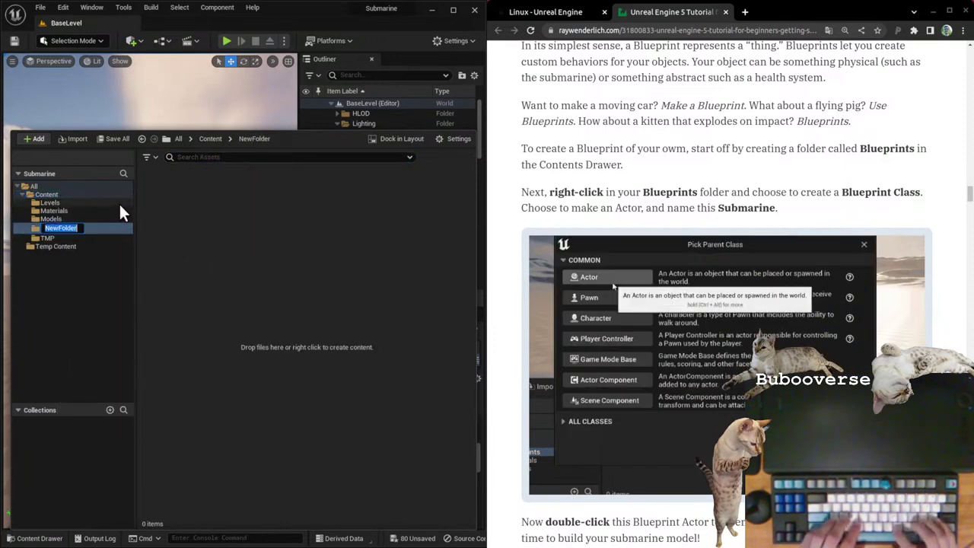
pyautogui.write('Blueprints')
pyautogui.press('Return')
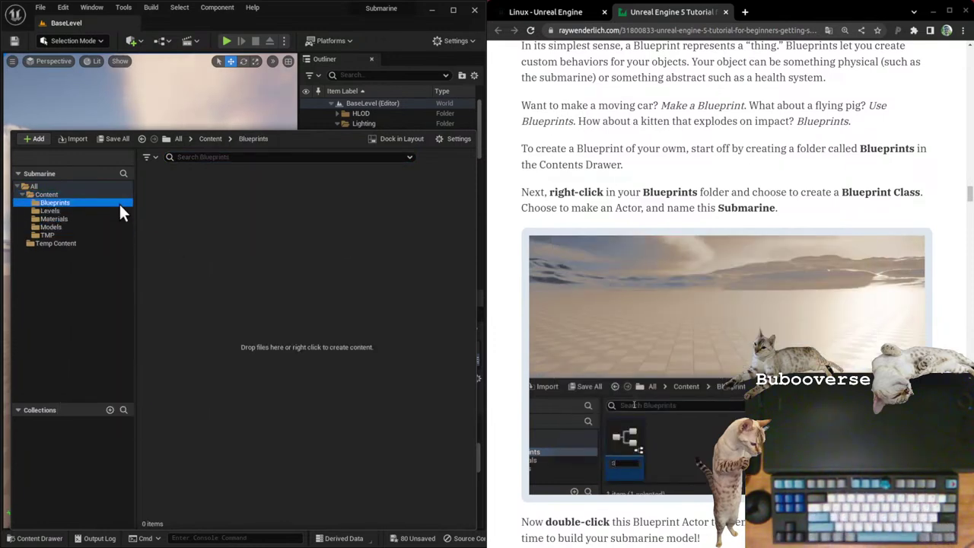
pyautogui.rightClick(286, 245)
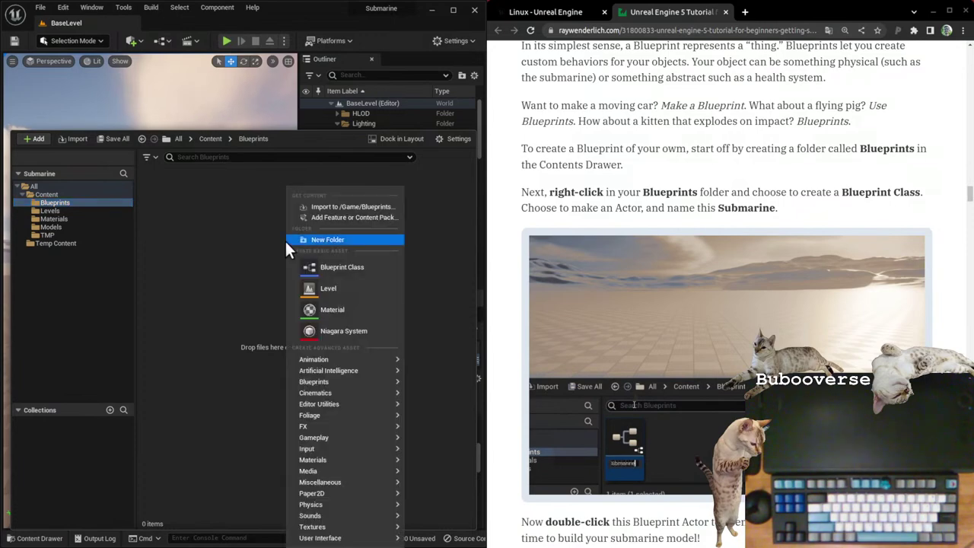
# Step: Start a new Blueprint Class and expand the All Classes list in Pick Parent Class
pyautogui.click(368, 268)
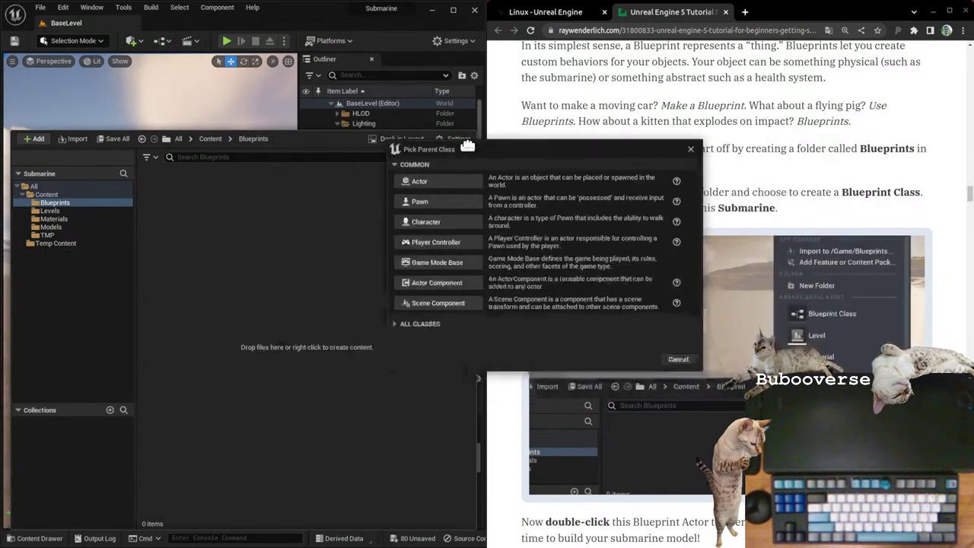
pyautogui.moveTo(512, 159); pyautogui.dragTo(233, 207)
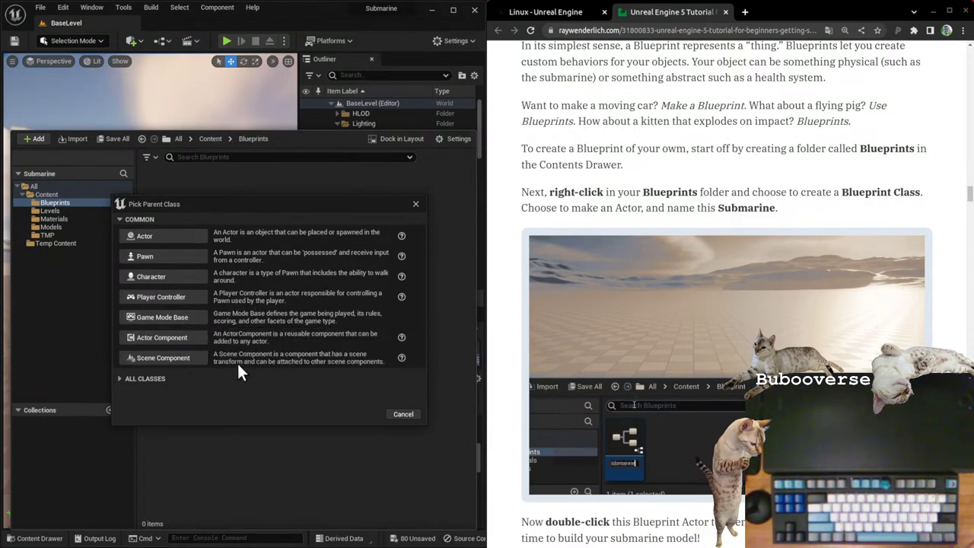
pyautogui.click(120, 377)
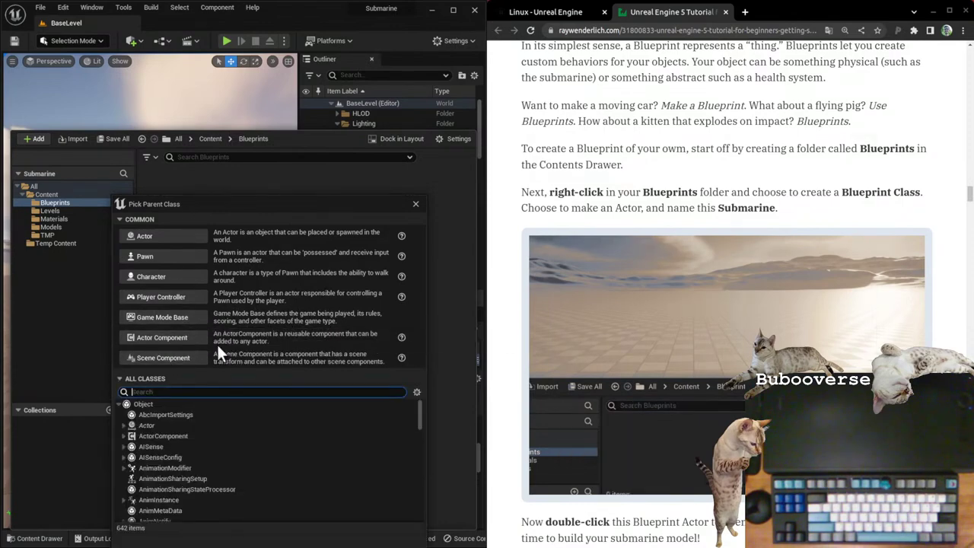
# Step: Browse the full parent class list, peeking into PyTestObject, then collapse All Classes
pyautogui.scroll(-15, 266, 449)
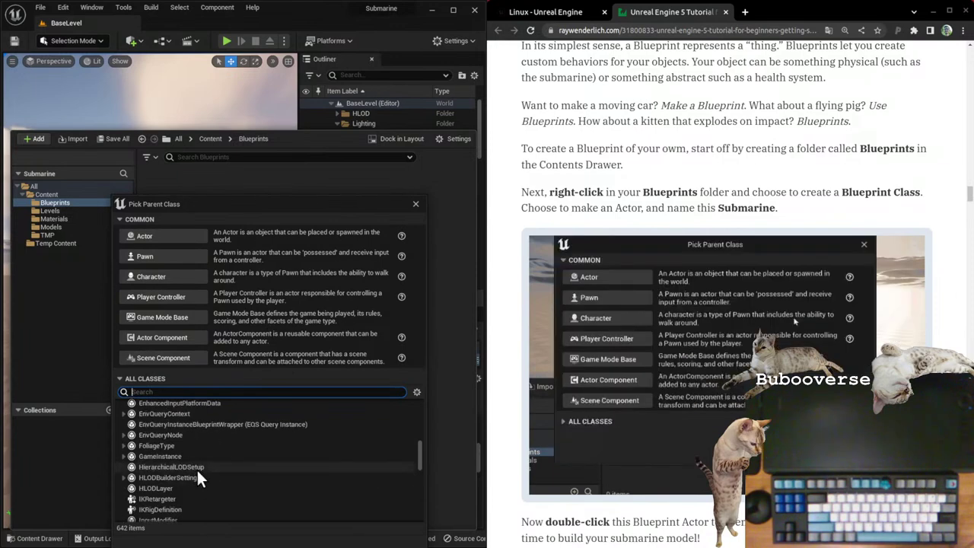
pyautogui.scroll(-10, 198, 471)
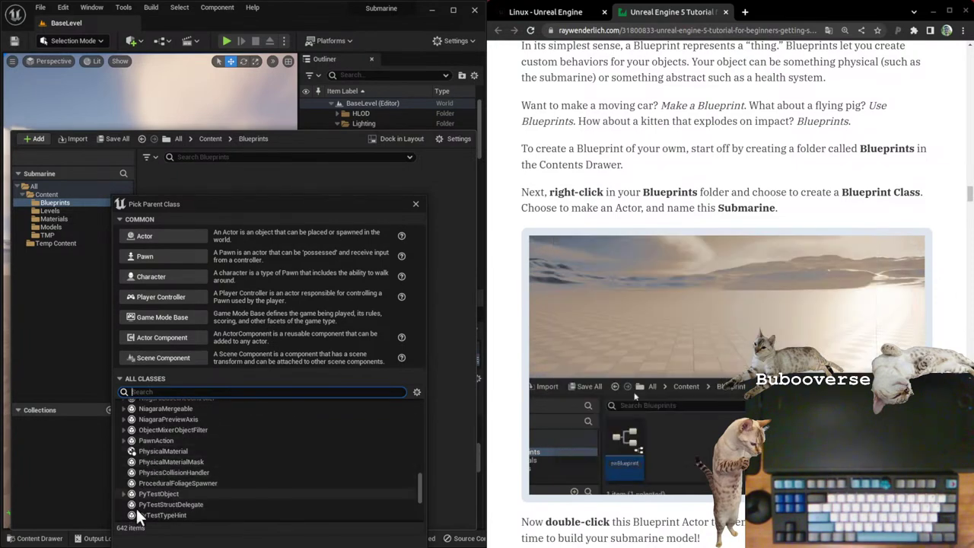
pyautogui.scroll(-2, 221, 476)
pyautogui.click(123, 444)
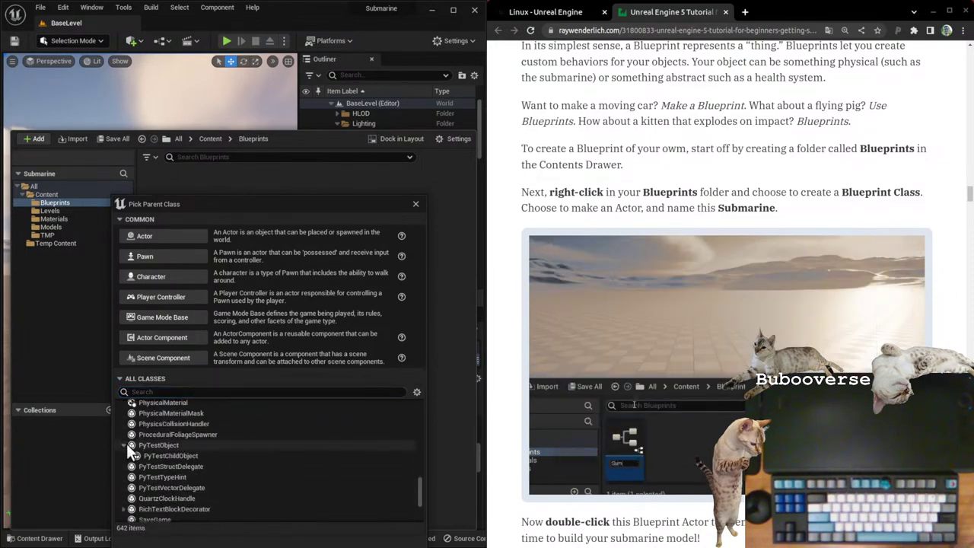
pyautogui.click(123, 444)
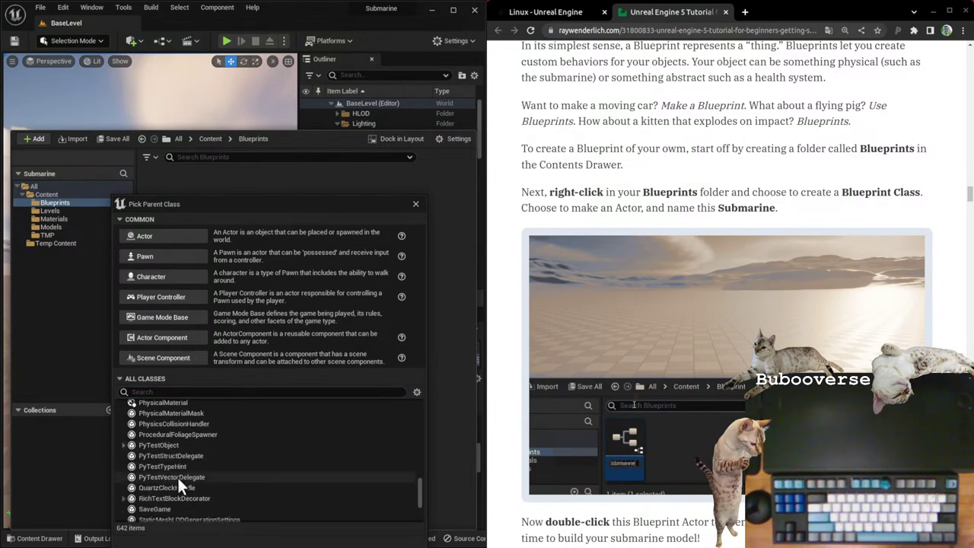
pyautogui.scroll(-3, 194, 493)
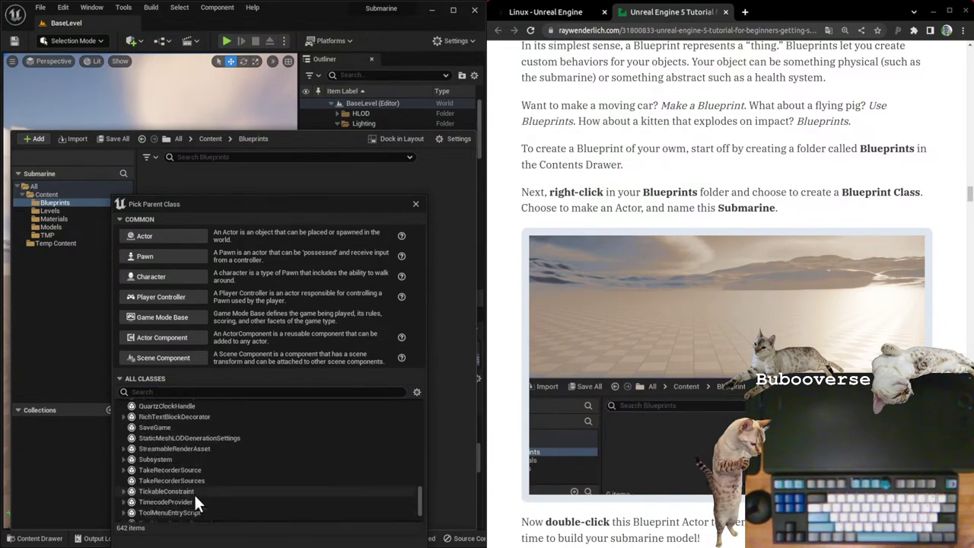
pyautogui.scroll(-2, 196, 471)
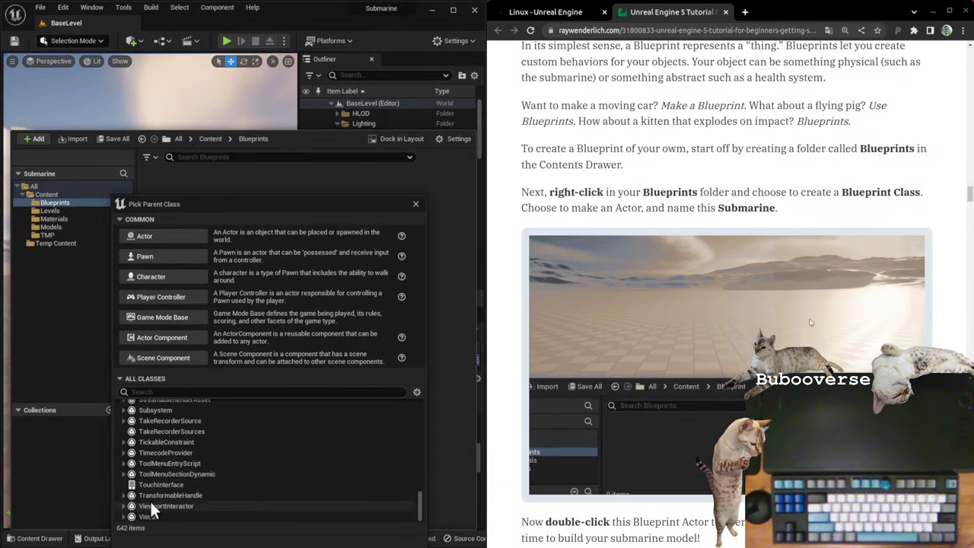
pyautogui.scroll(15, 228, 465)
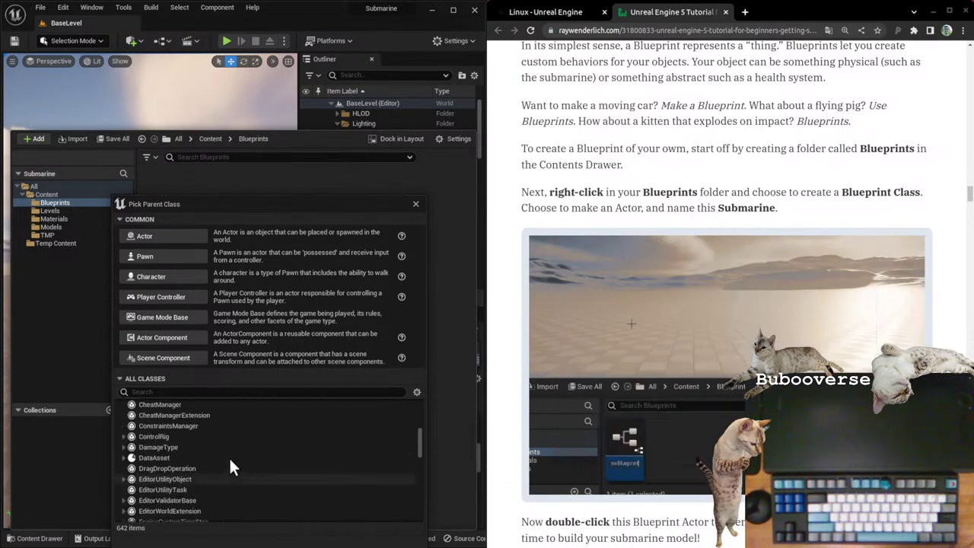
pyautogui.scroll(10, 230, 461)
pyautogui.click(120, 379)
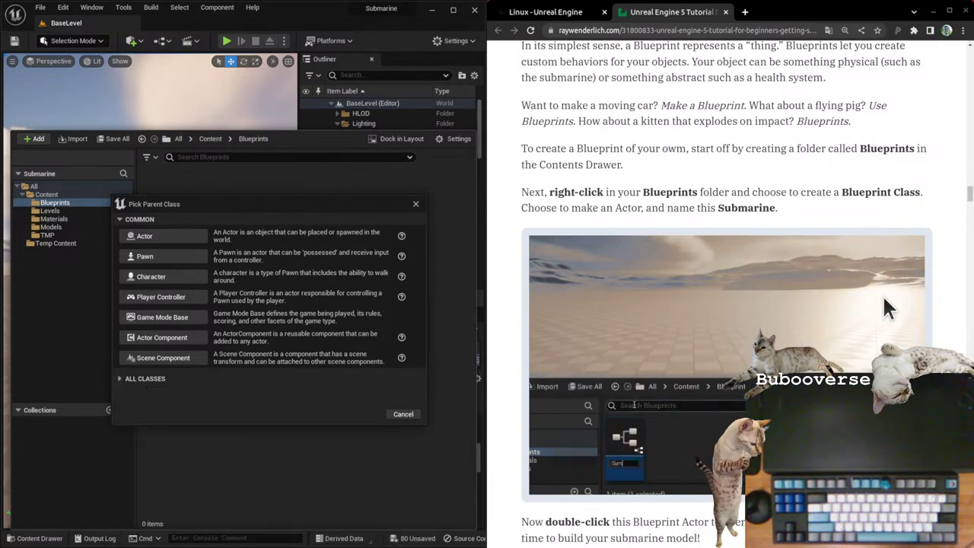
pyautogui.scroll(-3, 727, 238)
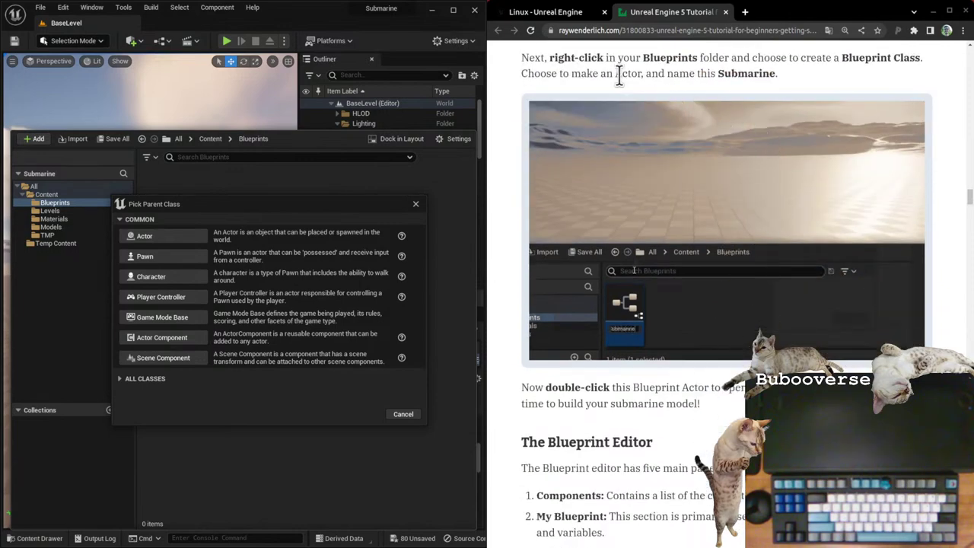
# Step: Make an Actor-based Blueprint named 'USB' and open it in the Blueprint editor
pyautogui.click(174, 235)
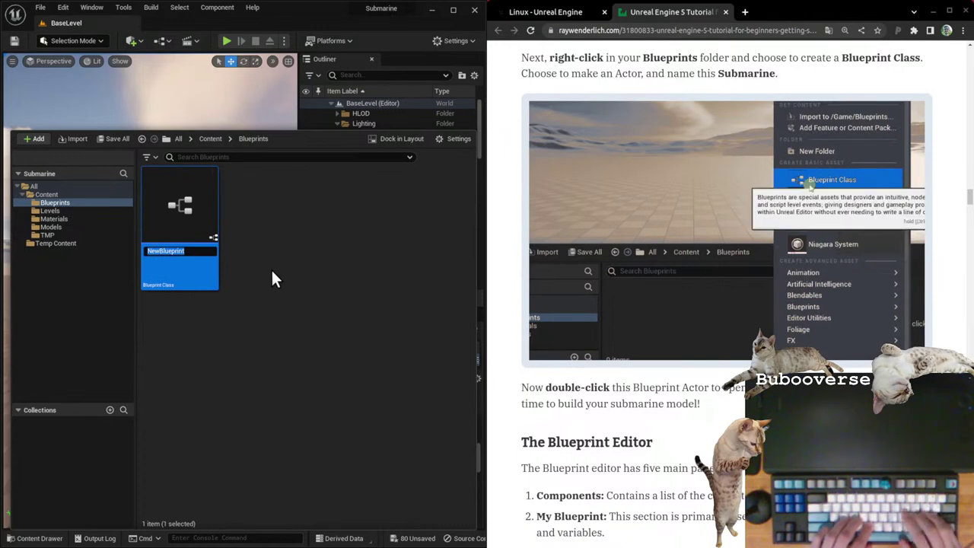
pyautogui.write('USB')
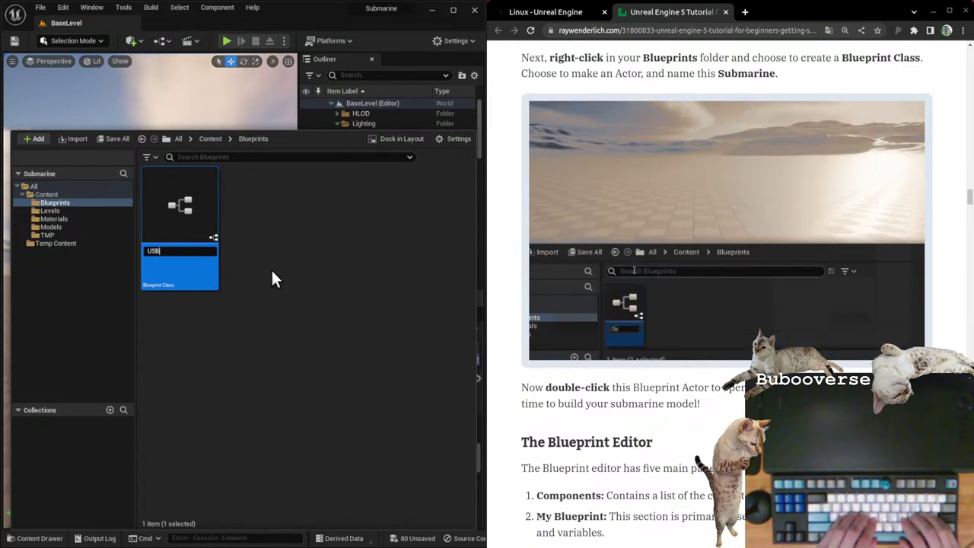
pyautogui.press('Return')
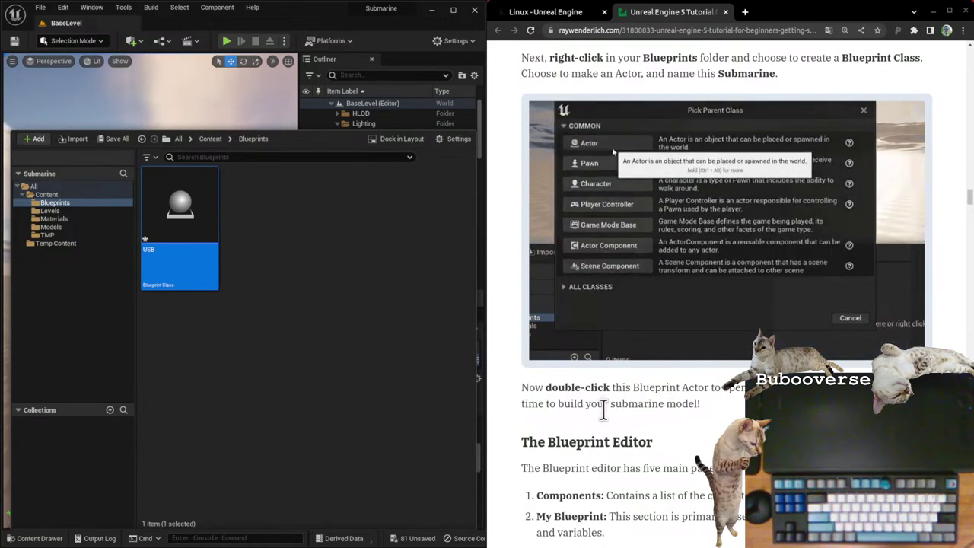
pyautogui.scroll(-2, 663, 409)
pyautogui.click(289, 253)
pyautogui.click(196, 202)
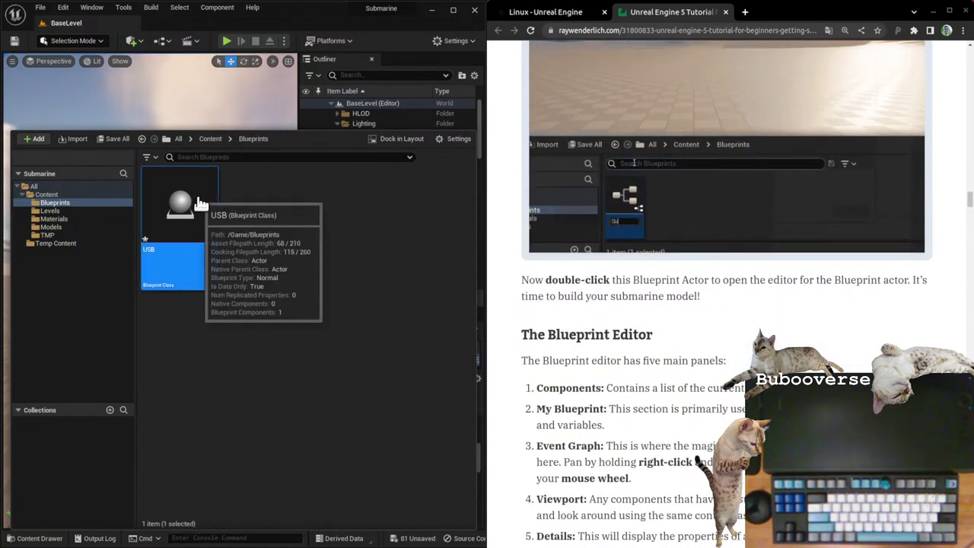
pyautogui.click(634, 163)
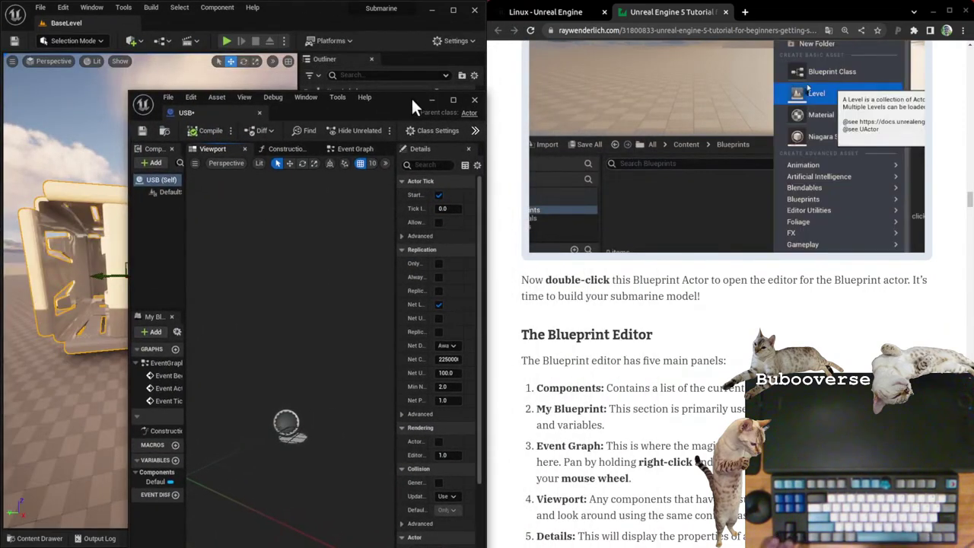
# Step: Maximize the USB Blueprint editor and rotate its viewport view slightly
pyautogui.doubleClick(411, 99)
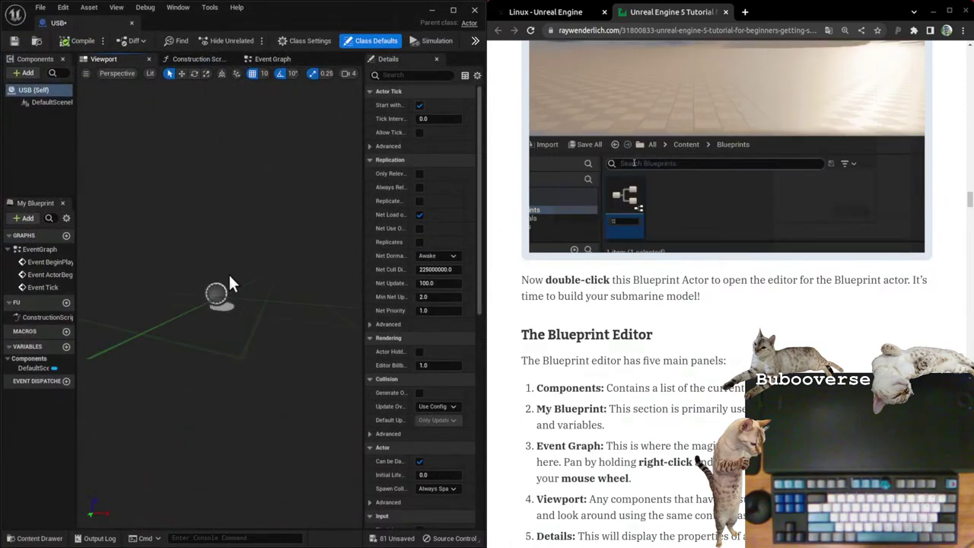
pyautogui.moveTo(233, 290); pyautogui.dragTo(263, 281, button='right')
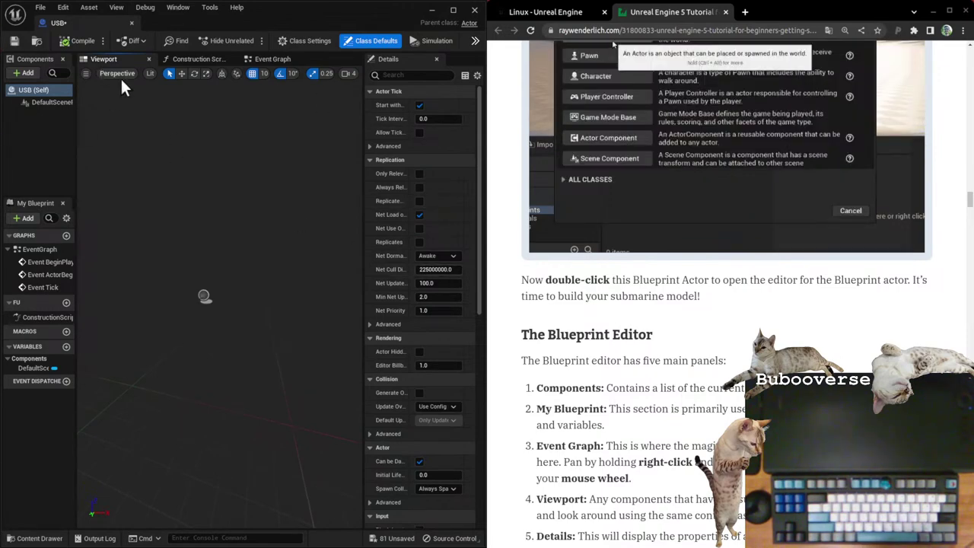
# Step: Save all changes to the USB Blueprint, then rotate the viewport view
pyautogui.click(39, 9)
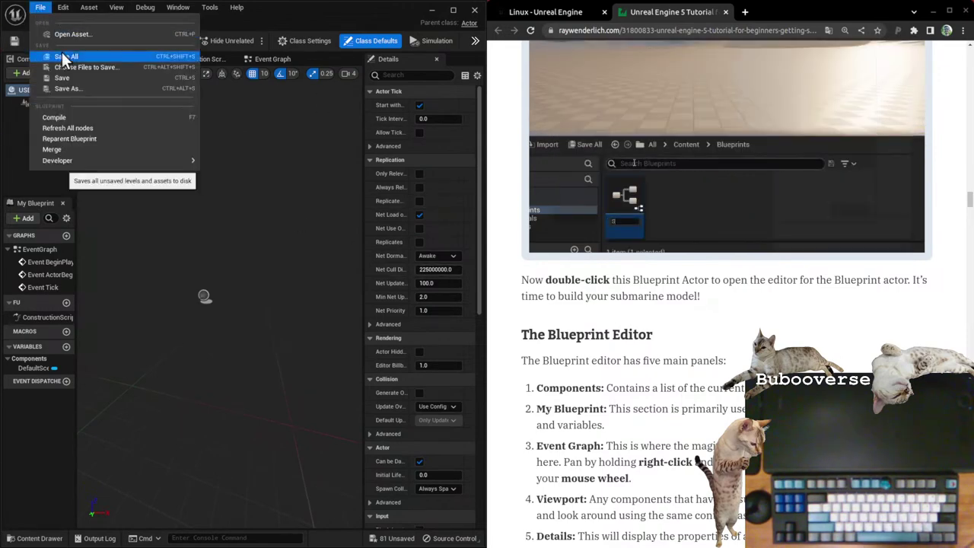
pyautogui.click(255, 141)
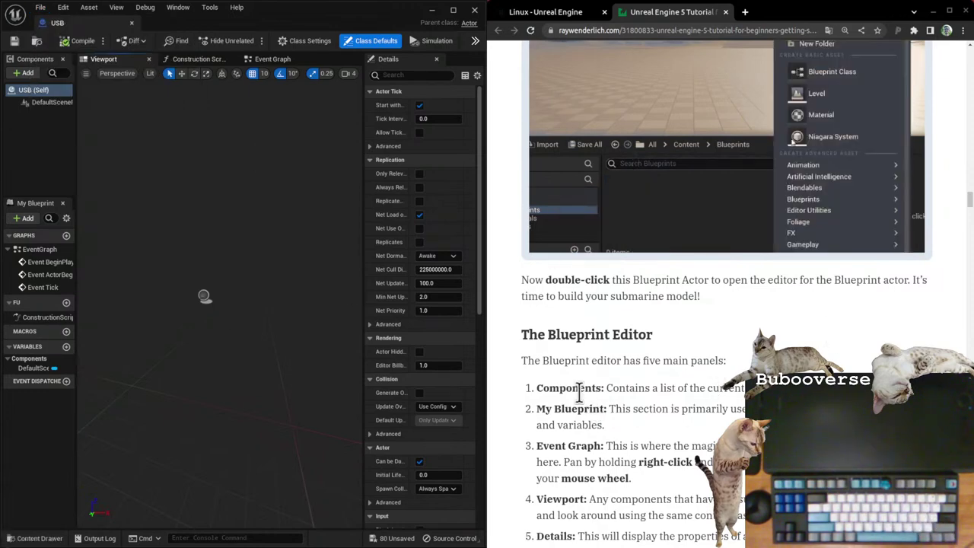
pyautogui.moveTo(604, 389); pyautogui.dragTo(750, 389)
pyautogui.click(749, 389)
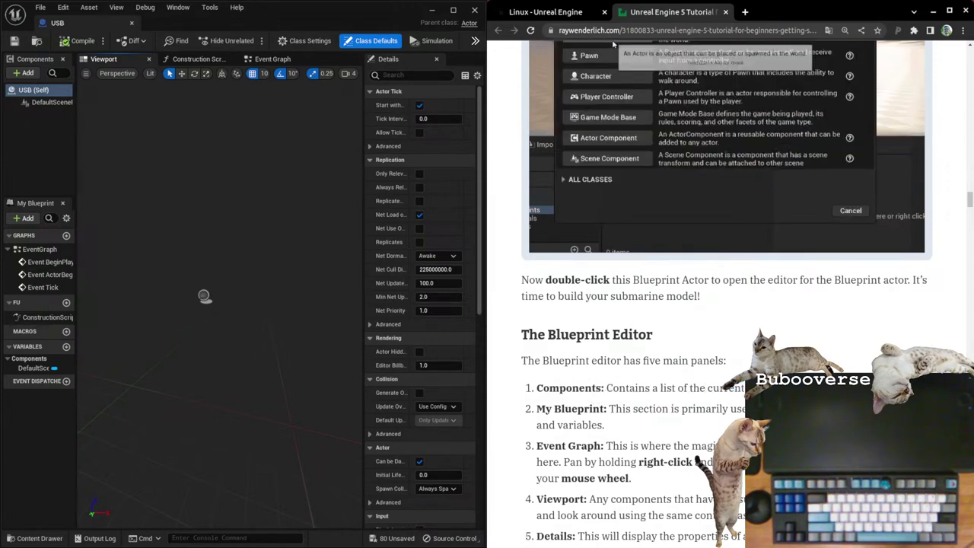
pyautogui.scroll(-5, 643, 387)
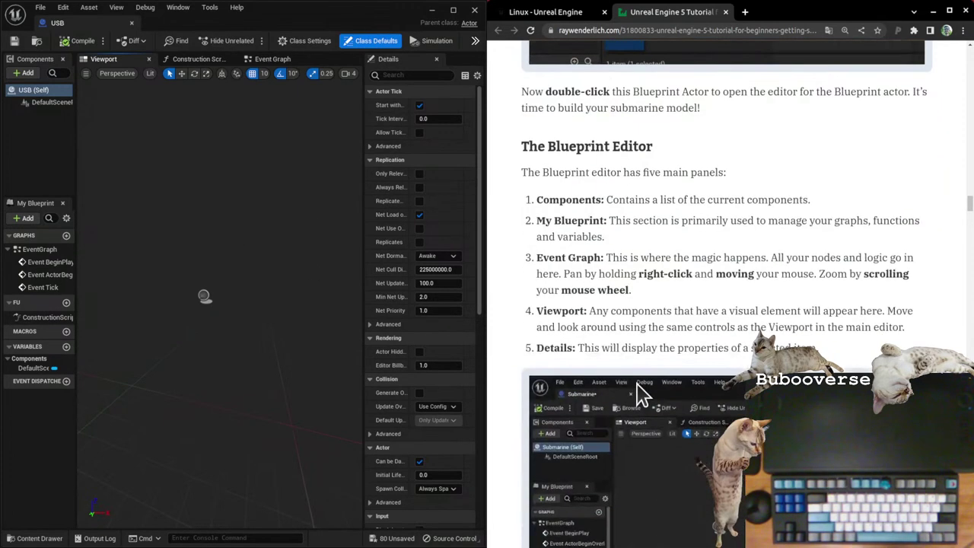
pyautogui.scroll(1, 666, 391)
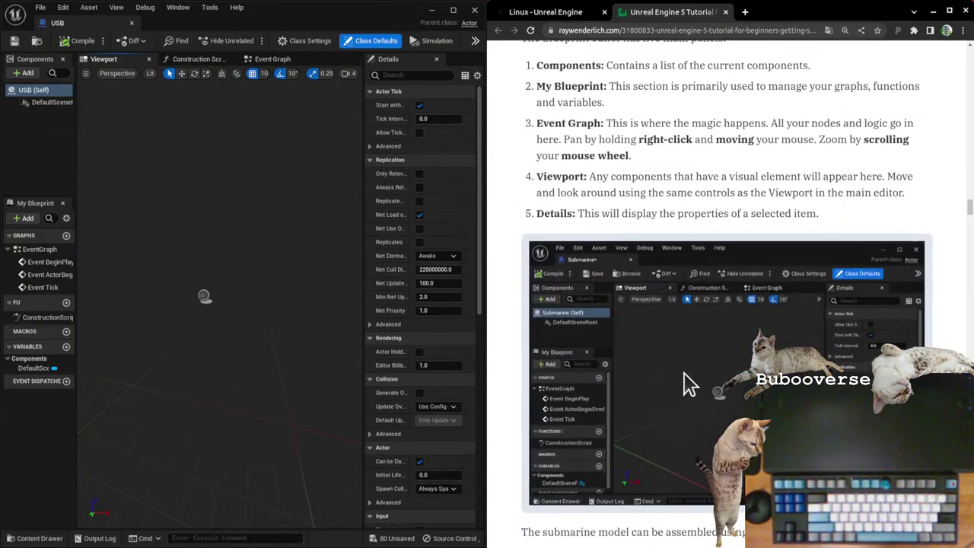
pyautogui.scroll(1, 727, 289)
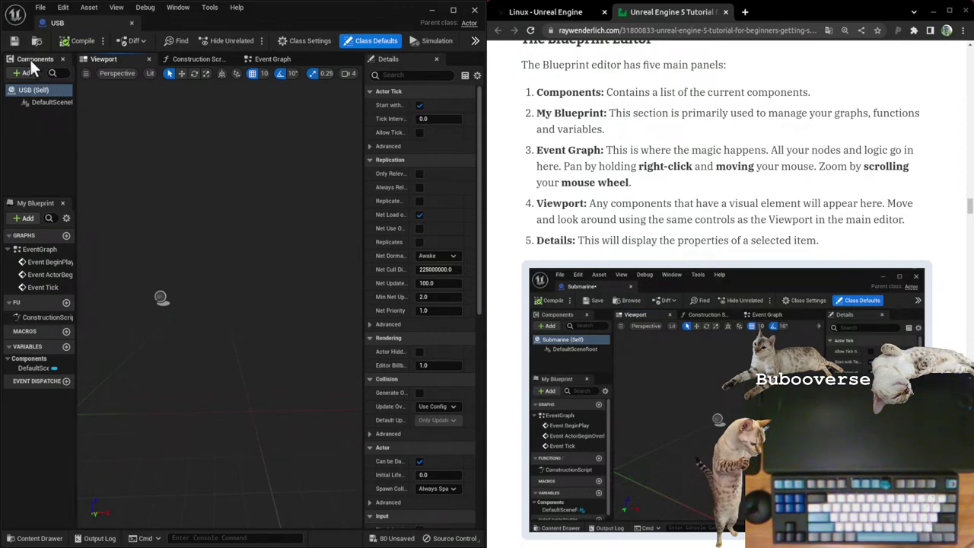
pyautogui.moveTo(116, 119)
pyautogui.mouseDown()
pyautogui.moveTo(156, 118)
pyautogui.moveTo(109, 115)
pyautogui.moveTo(126, 115)
pyautogui.mouseUp()
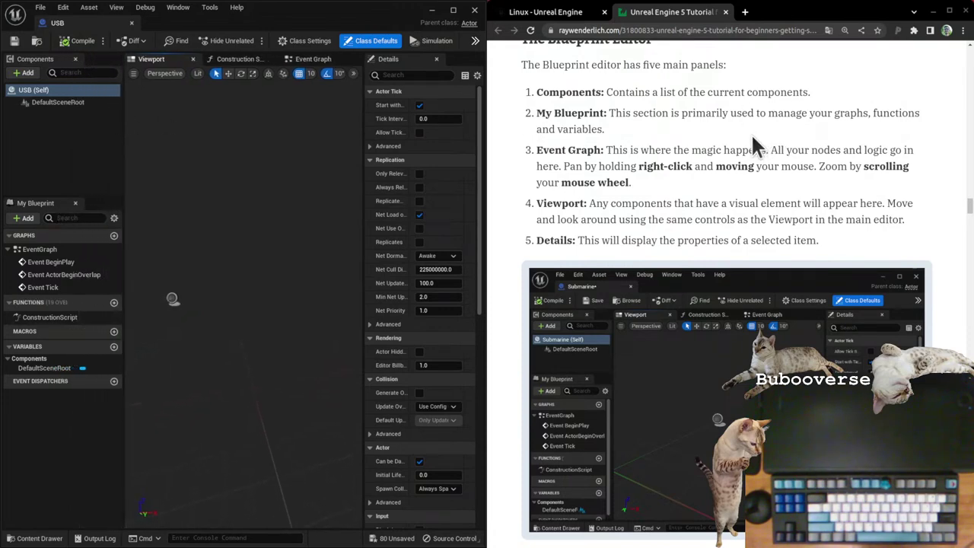
# Step: Inspect the Details of DefaultSceneRoot and the USB (Self) actor, ending on DefaultSceneRoot
pyautogui.click(57, 102)
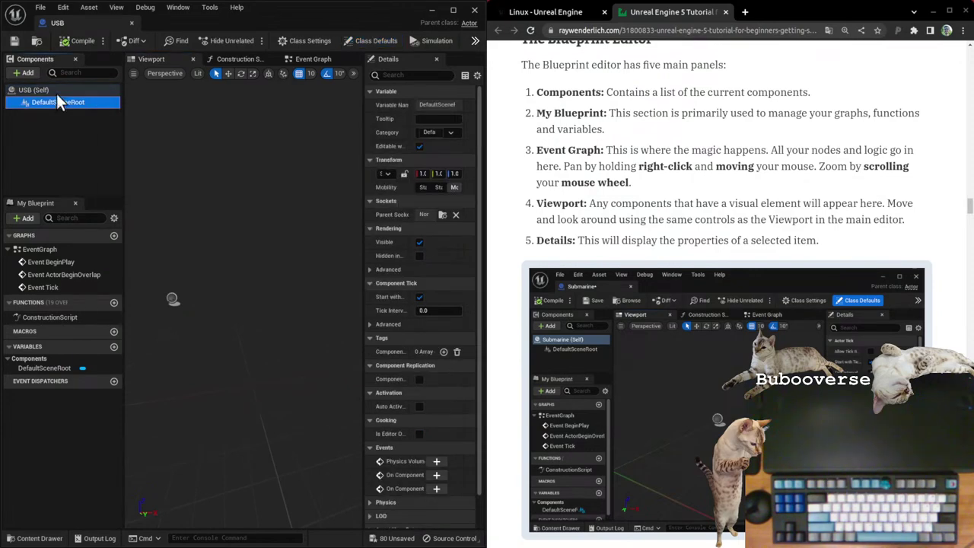
pyautogui.click(56, 92)
pyautogui.click(67, 101)
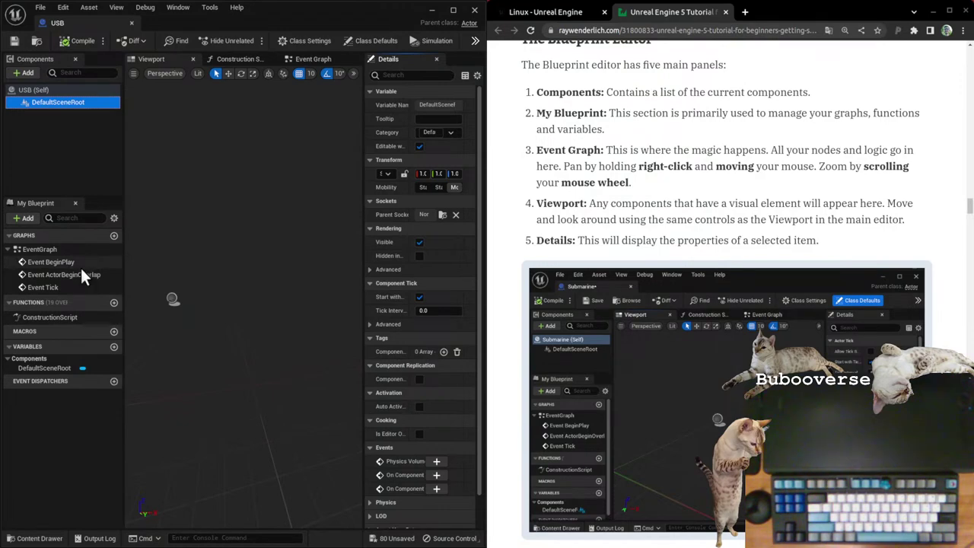
pyautogui.click(53, 250)
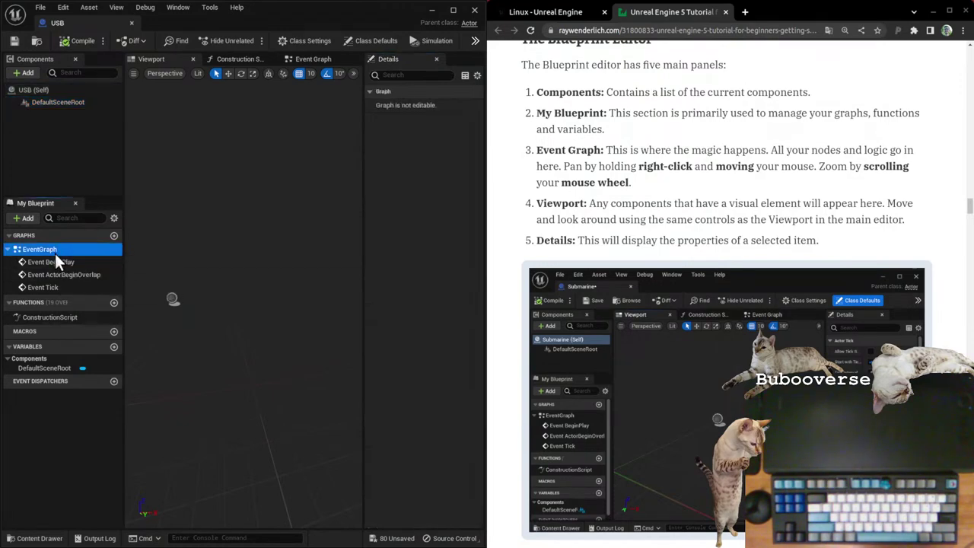
pyautogui.click(68, 261)
pyautogui.click(66, 275)
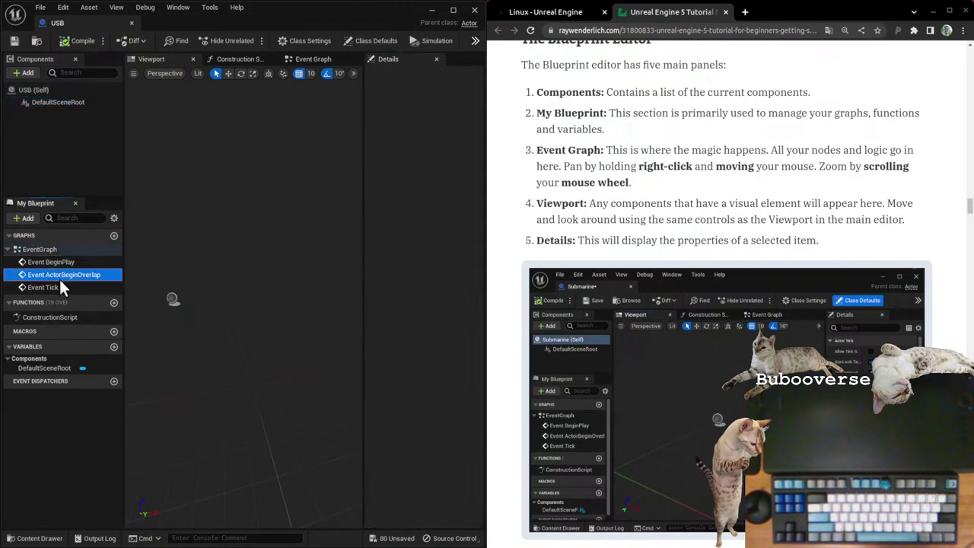
pyautogui.click(60, 286)
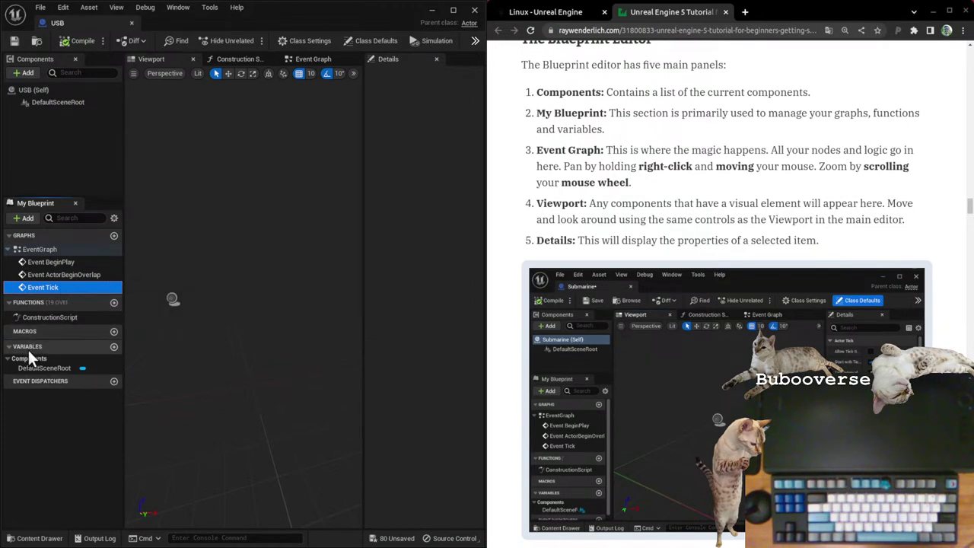
pyautogui.click(57, 266)
pyautogui.click(59, 276)
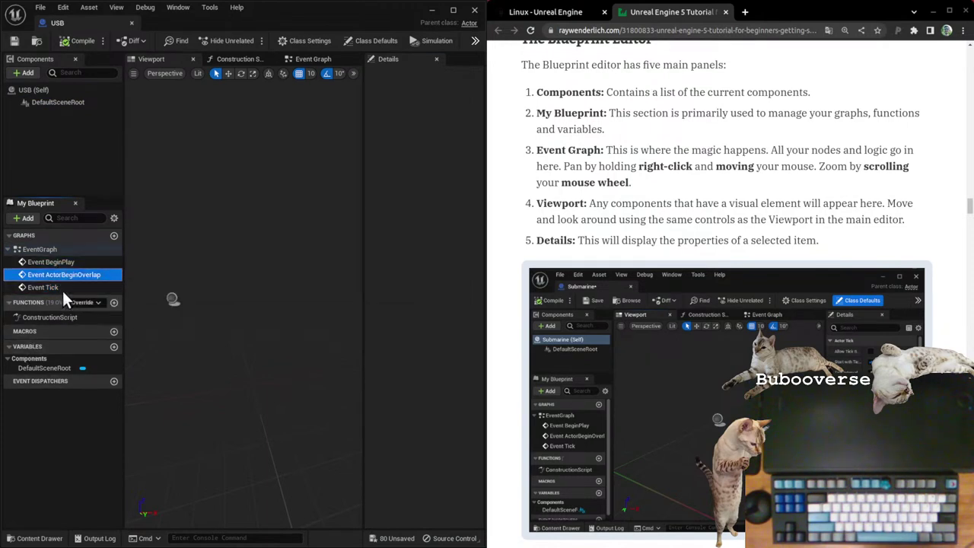
pyautogui.click(64, 287)
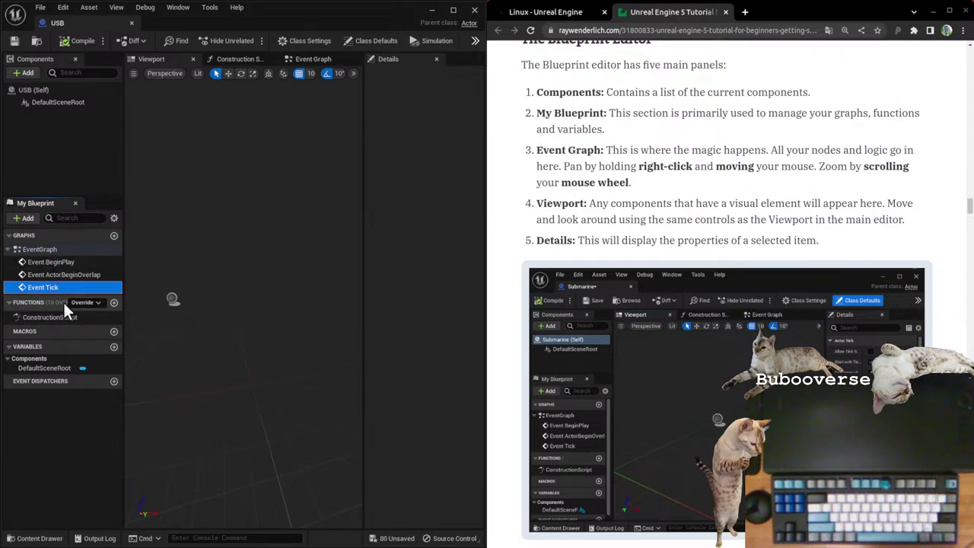
pyautogui.click(63, 317)
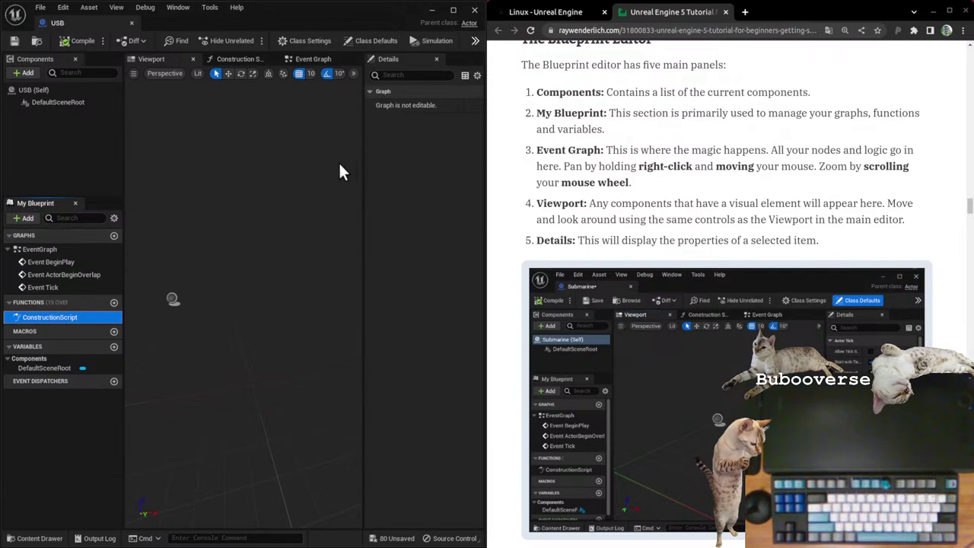
# Step: Show the Event Graph with the BeginPlay, ActorBeginOverlap and Tick nodes centred in view
pyautogui.click(308, 60)
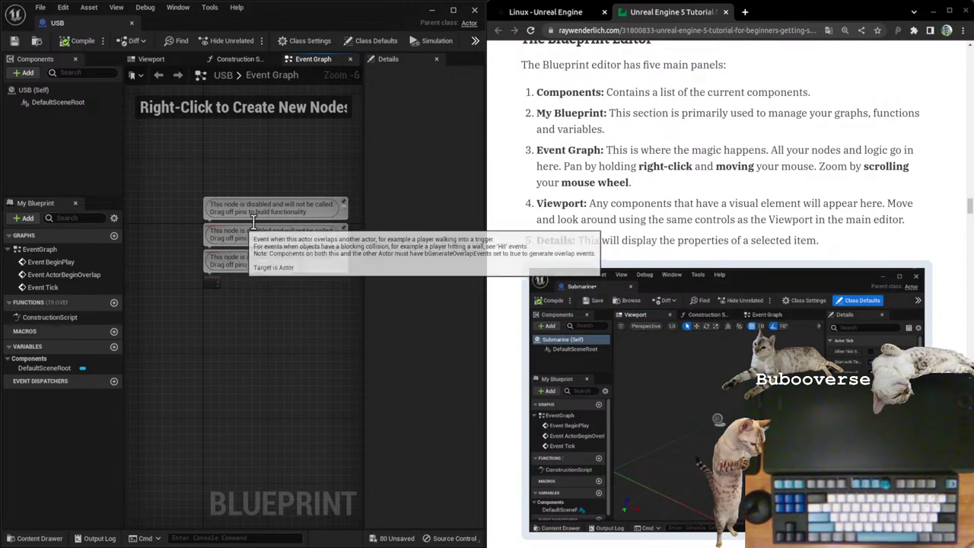
pyautogui.scroll(3, 315, 253)
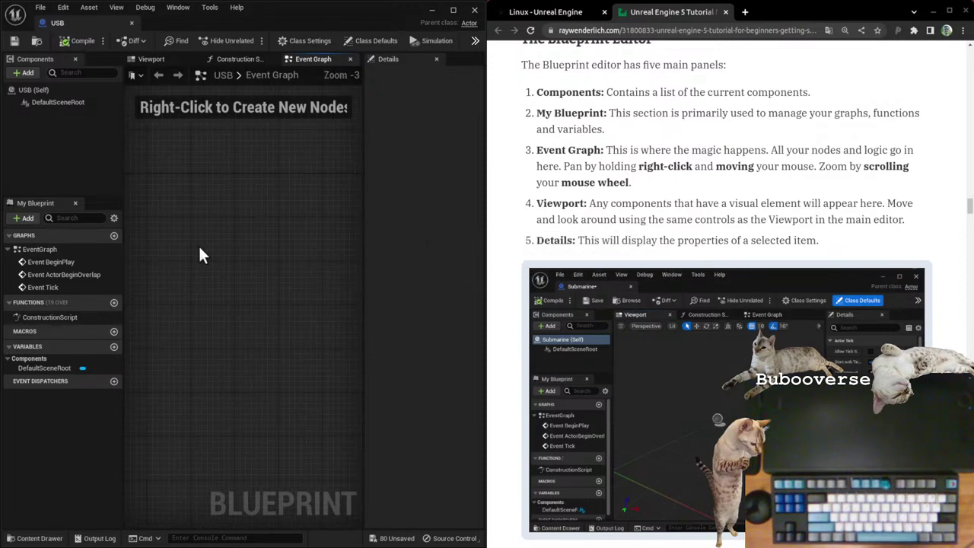
pyautogui.scroll(-2, 174, 232)
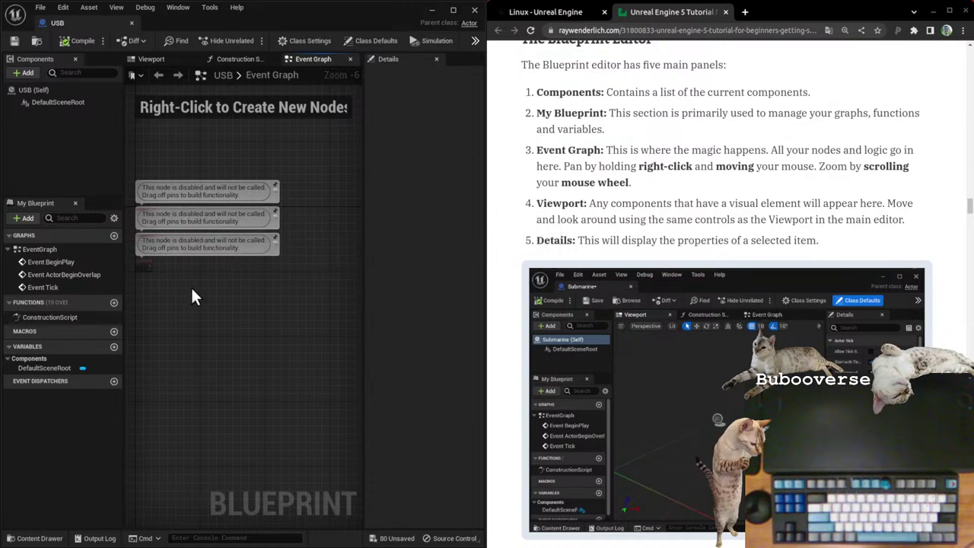
pyautogui.scroll(1, 161, 257)
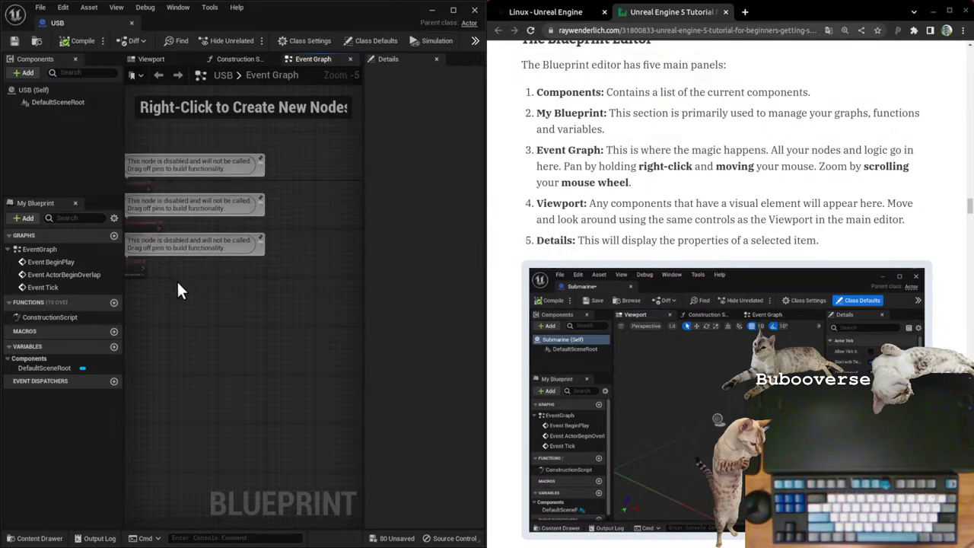
pyautogui.scroll(3, 177, 290)
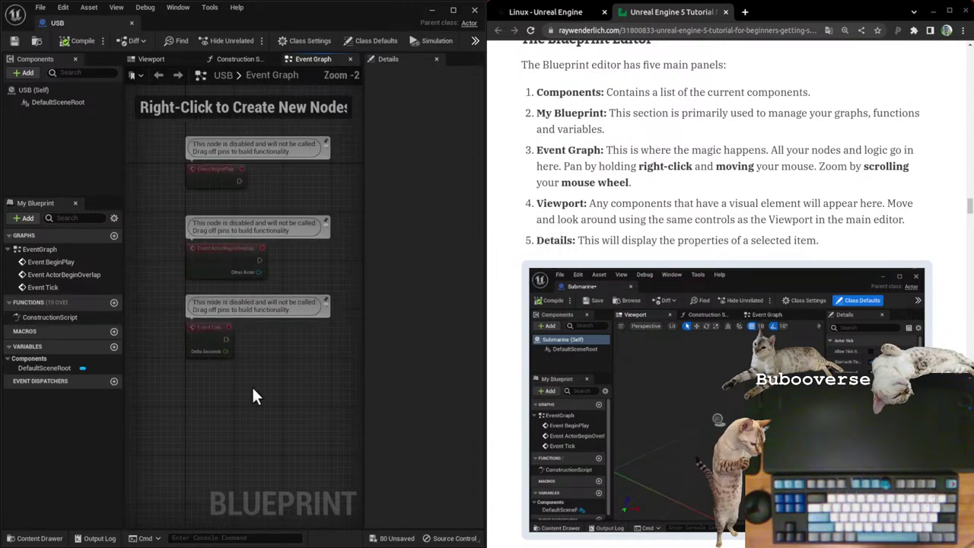
pyautogui.moveTo(255, 391); pyautogui.dragTo(233, 410, button='right')
pyautogui.click(381, 161)
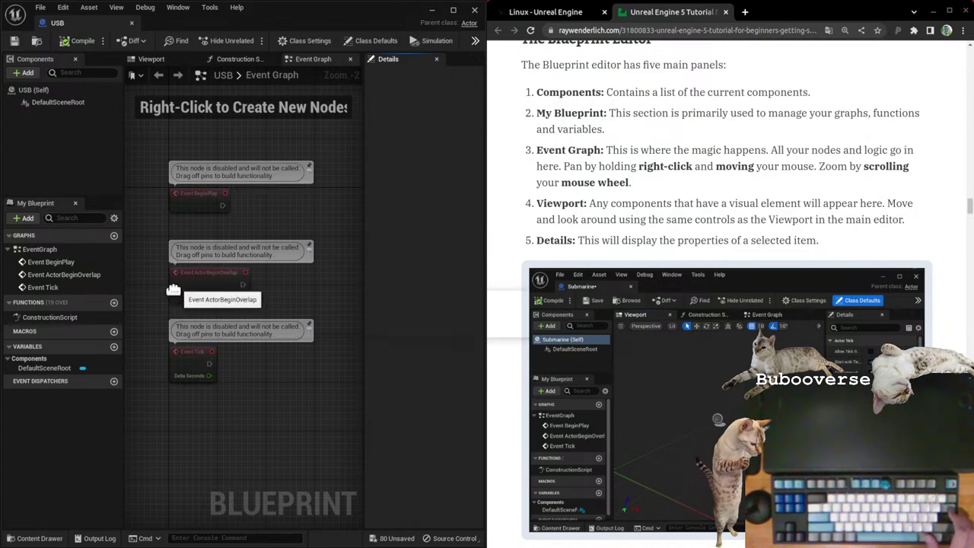
pyautogui.moveTo(280, 9); pyautogui.dragTo(356, 124)
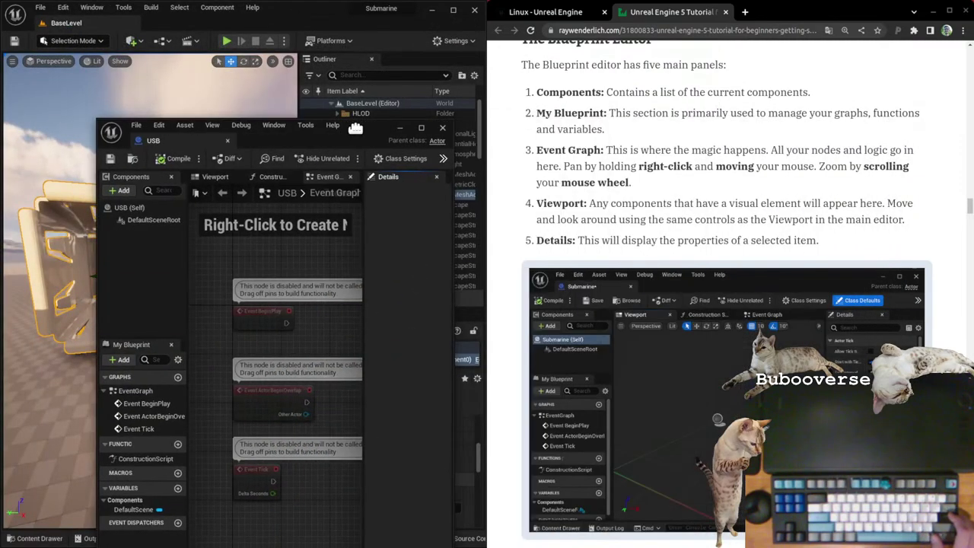
pyautogui.press('super+Left')
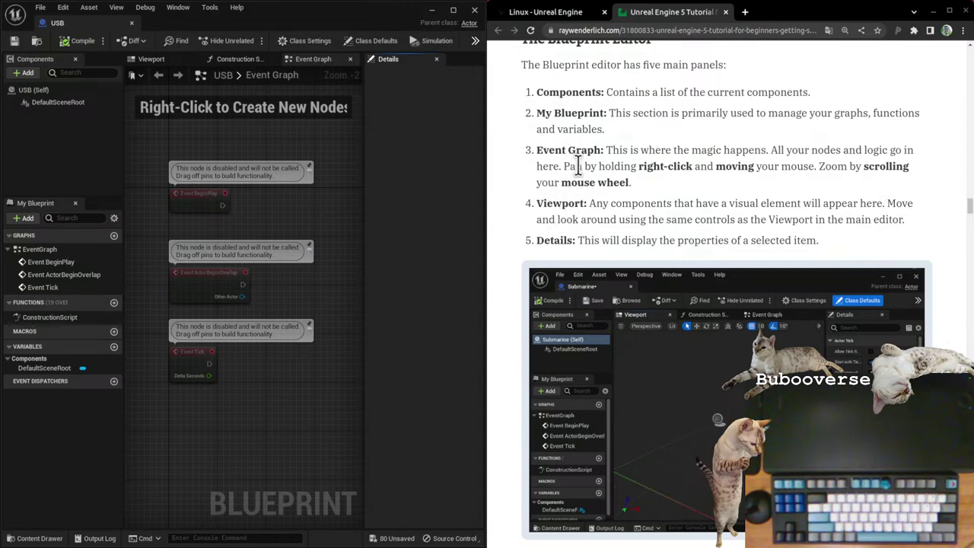
# Step: Zoom out the Event Graph and frame all its nodes with Home
pyautogui.scroll(-1, 209, 307)
pyautogui.moveTo(210, 307); pyautogui.dragTo(162, 295, button='right')
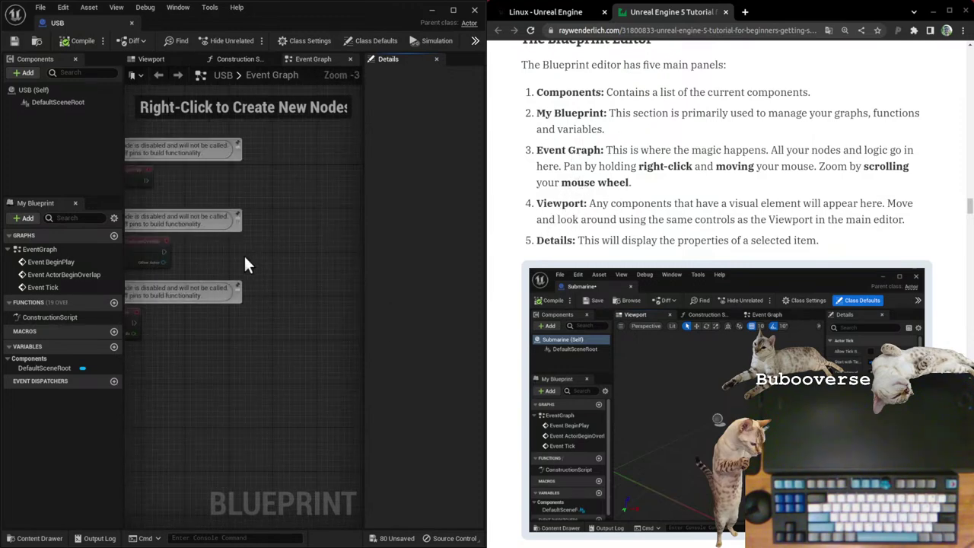
pyautogui.press('Home')
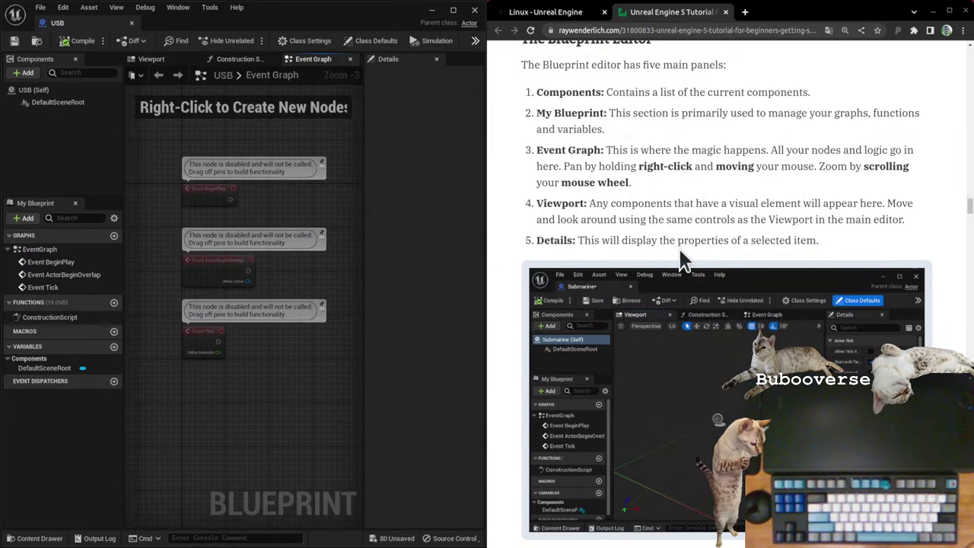
# Step: Switch to the Viewport, orbit the camera, and show DefaultSceneRoot's properties
pyautogui.click(175, 58)
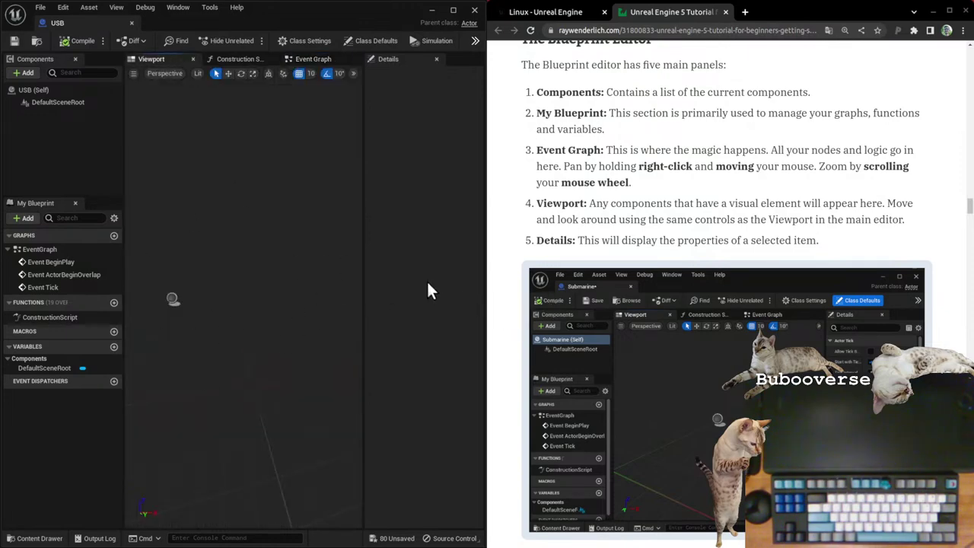
pyautogui.moveTo(167, 298); pyautogui.dragTo(263, 330, button='right')
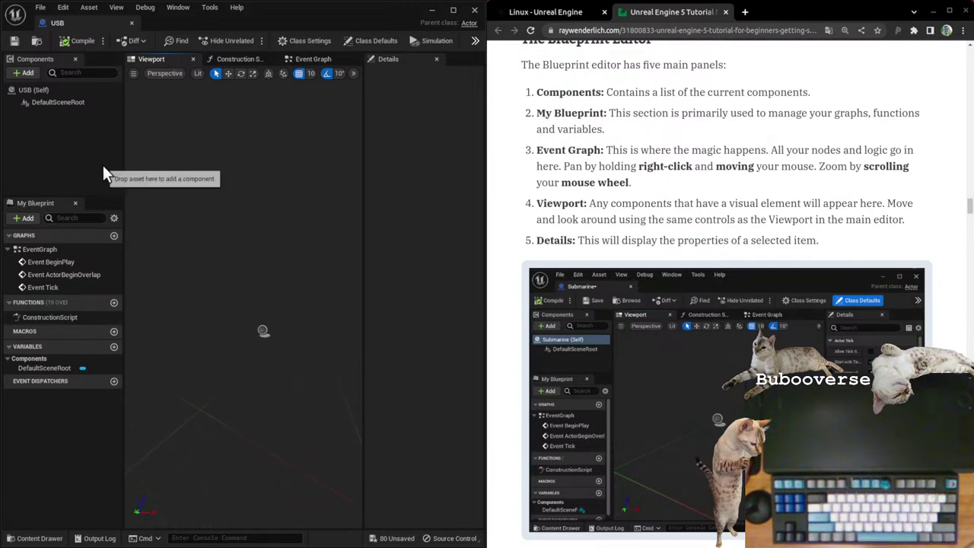
pyautogui.click(264, 330)
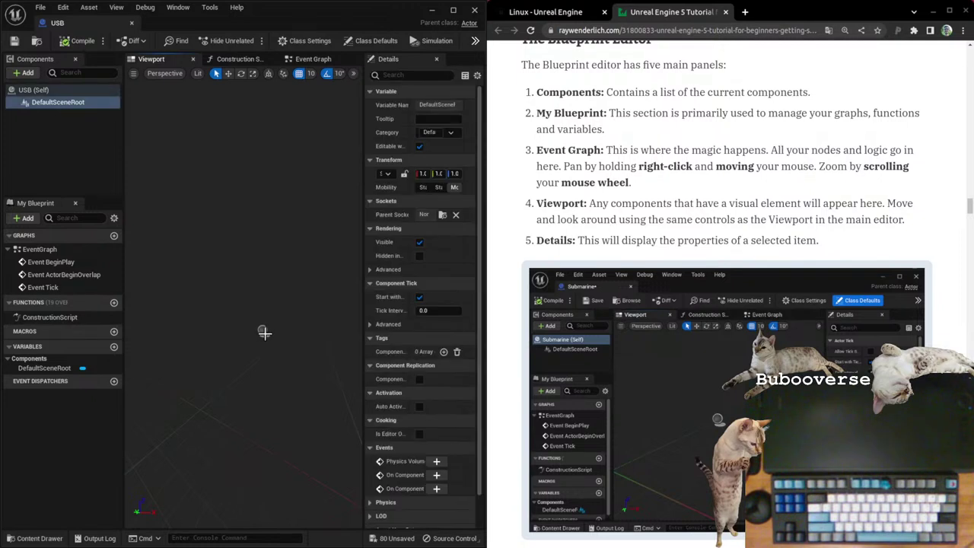
# Step: Show the USB actor's class defaults in a wider Details panel and scroll through them
pyautogui.click(46, 91)
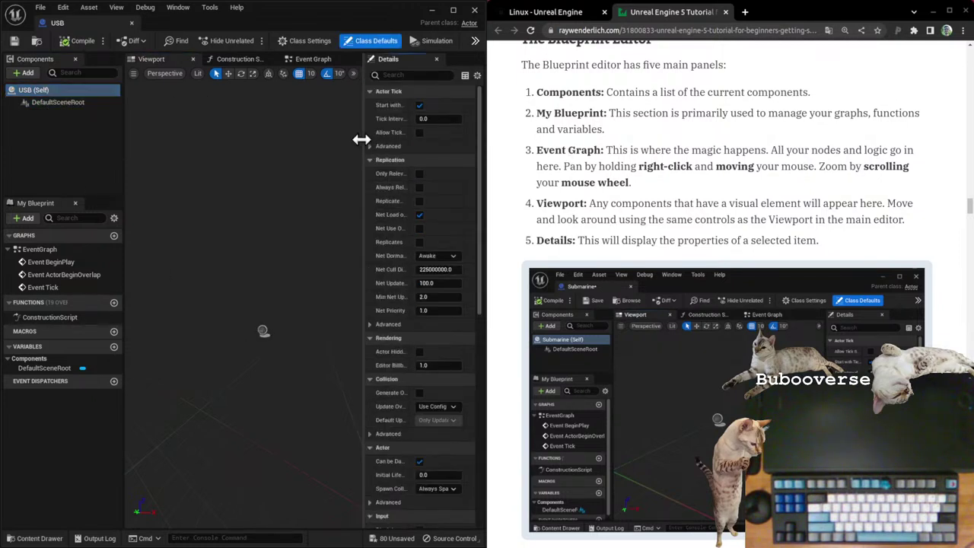
pyautogui.moveTo(364, 140); pyautogui.dragTo(281, 147)
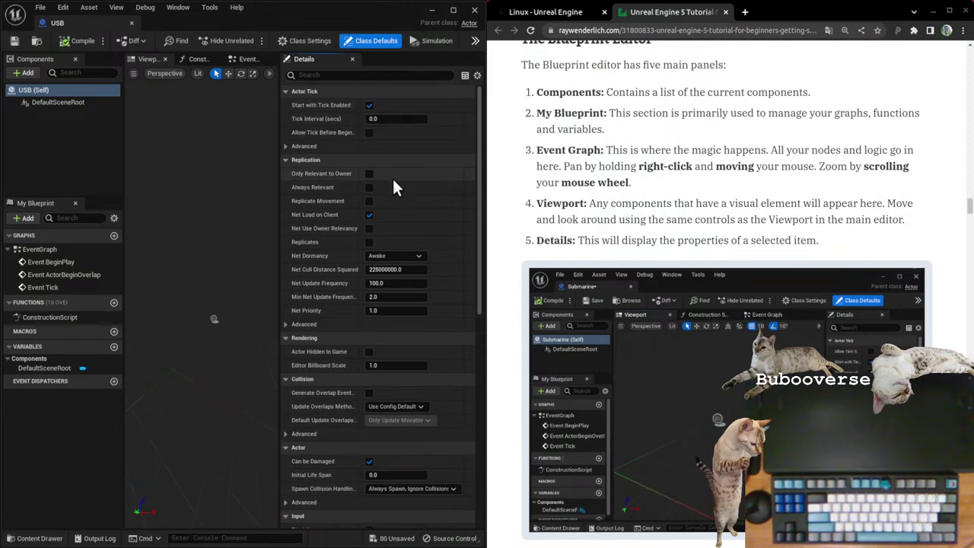
pyautogui.scroll(-1, 377, 350)
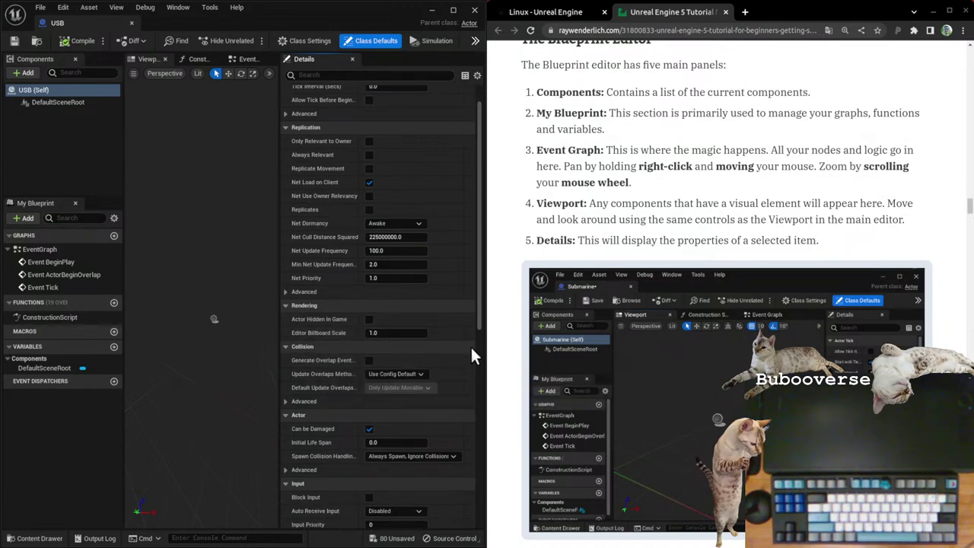
pyautogui.scroll(-4, 301, 340)
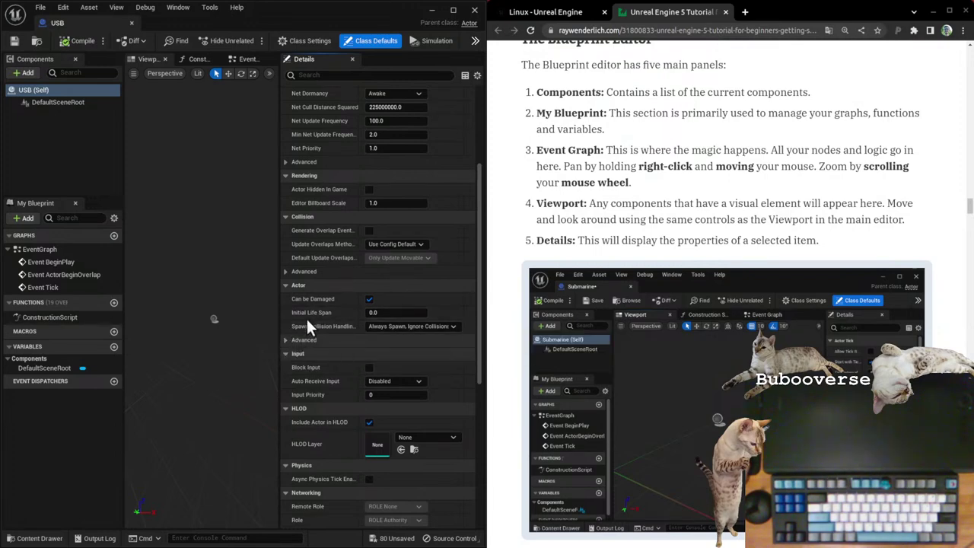
pyautogui.scroll(-3, 342, 353)
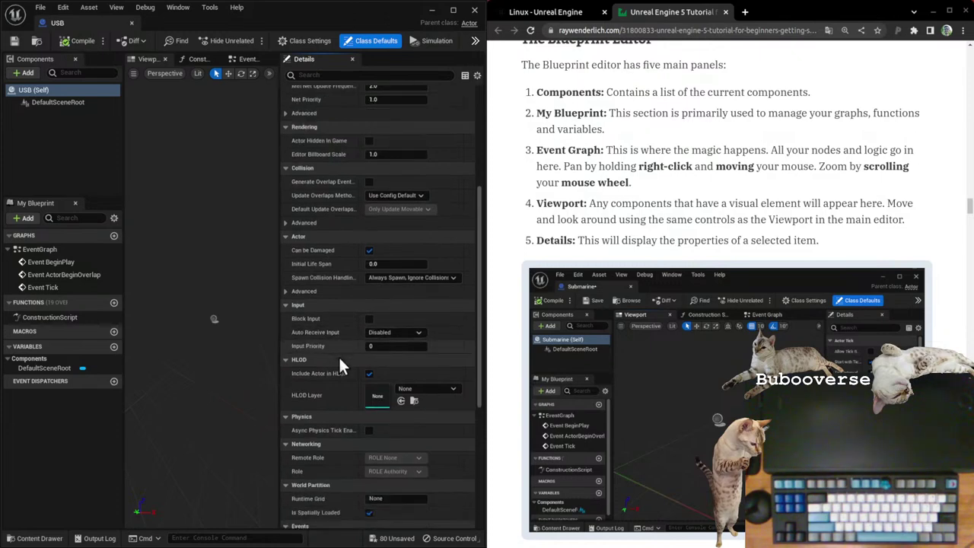
pyautogui.scroll(-8, 326, 324)
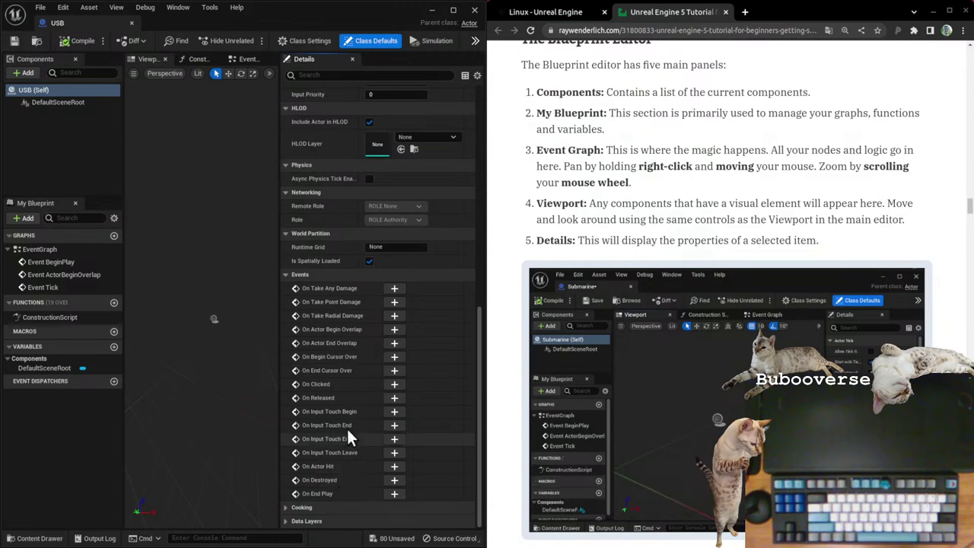
# Step: Expand the Cooking category, then return to the Event Graph with a narrower Details panel
pyautogui.click(293, 508)
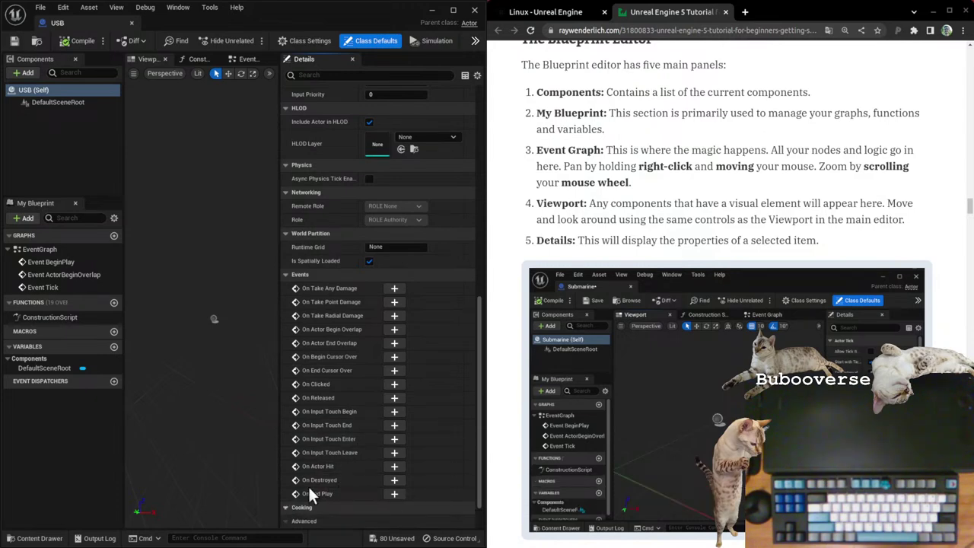
pyautogui.scroll(-1, 326, 469)
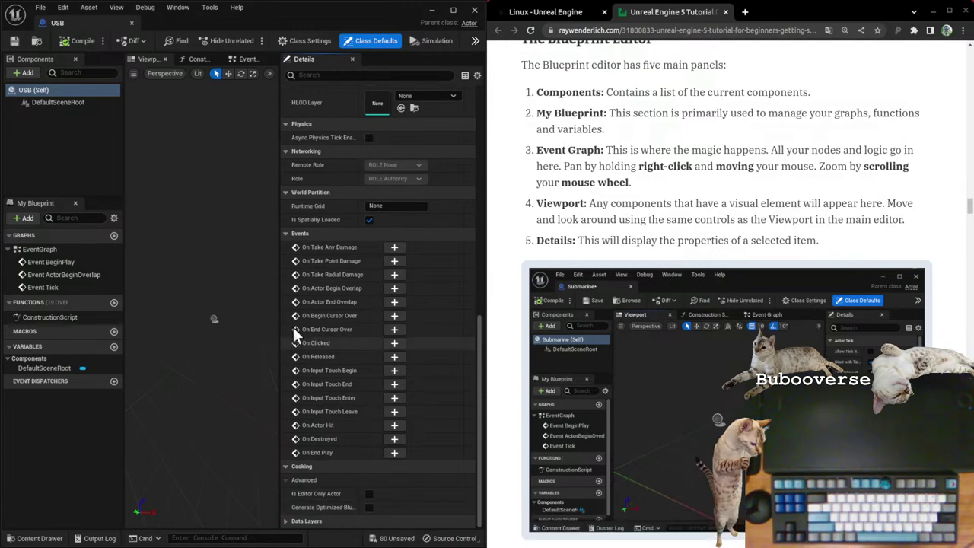
pyautogui.click(258, 59)
pyautogui.moveTo(279, 137); pyautogui.dragTo(358, 129)
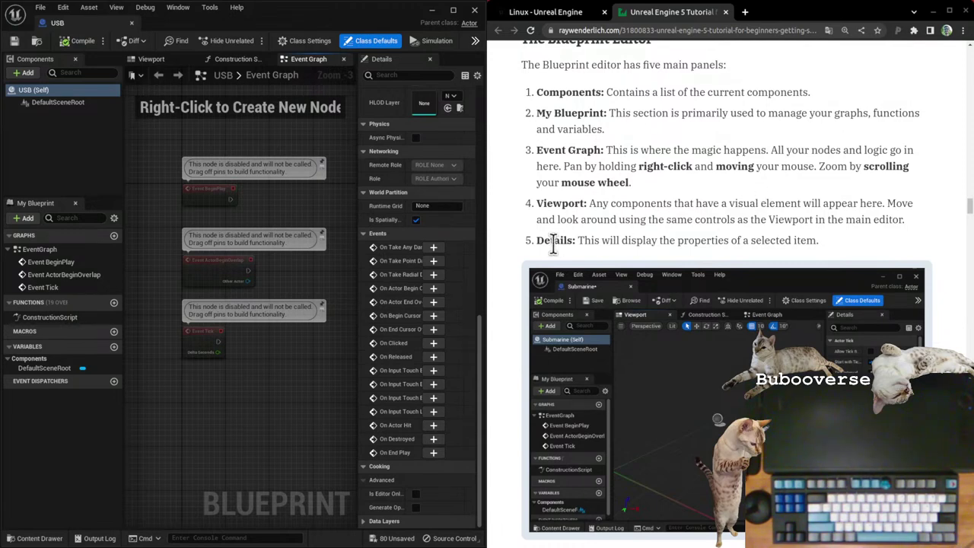
# Step: Read through the tutorial's Adding Components section in Chrome, highlighting passages
pyautogui.scroll(-1, 643, 221)
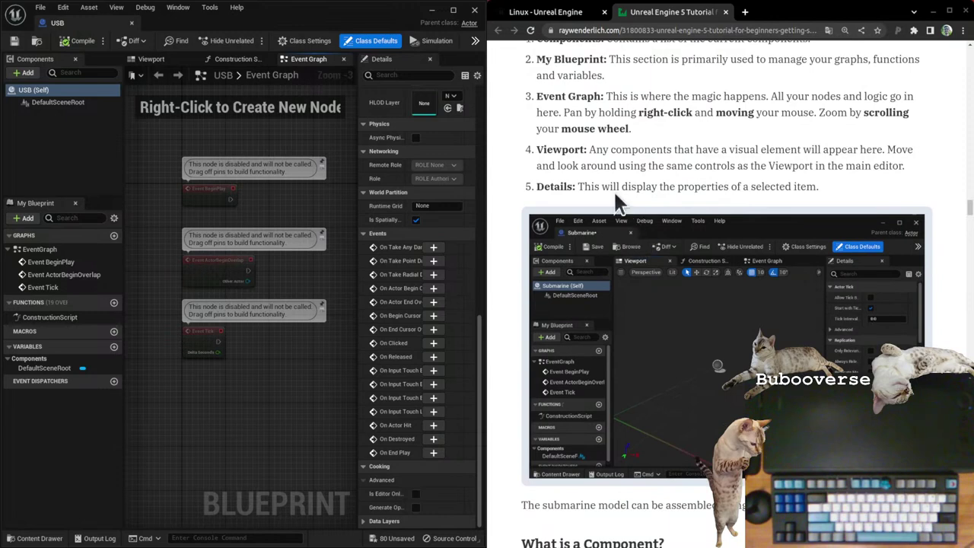
pyautogui.moveTo(578, 187); pyautogui.dragTo(811, 186)
pyautogui.click(813, 186)
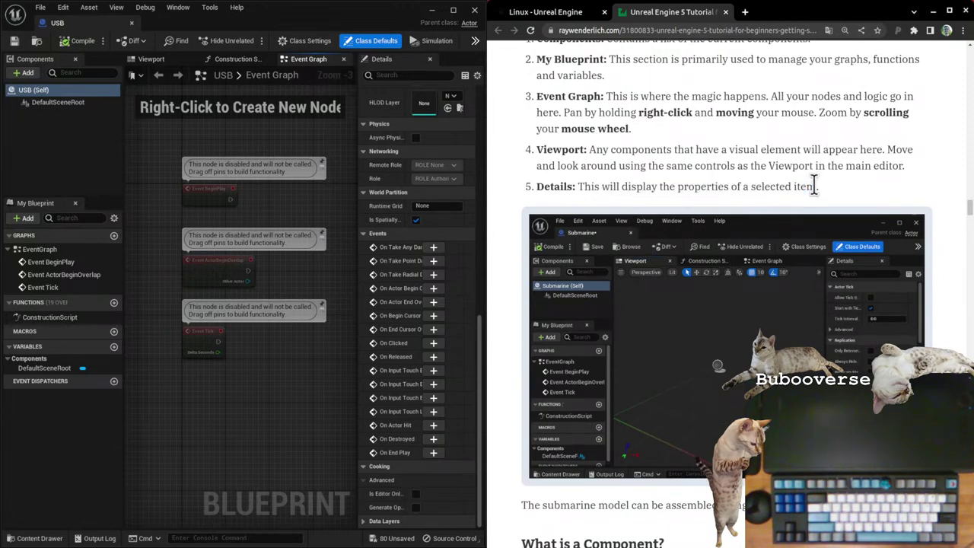
pyautogui.scroll(-3, 791, 220)
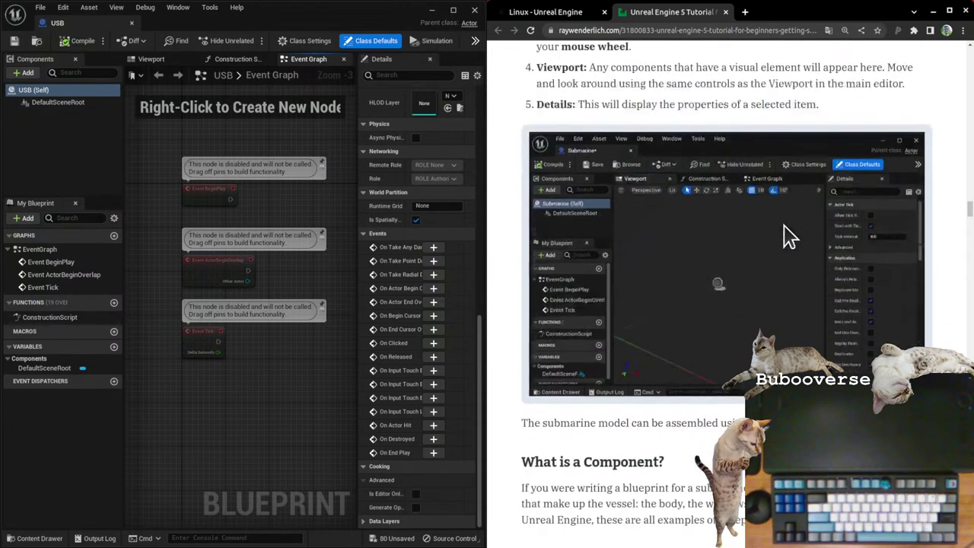
pyautogui.moveTo(631, 344); pyautogui.dragTo(524, 344)
pyautogui.click(648, 346)
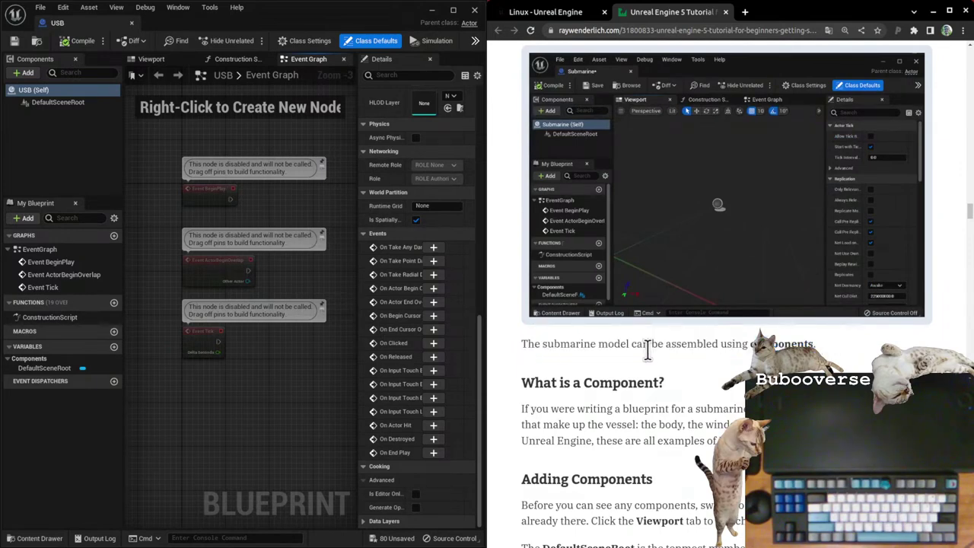
pyautogui.scroll(-3, 631, 426)
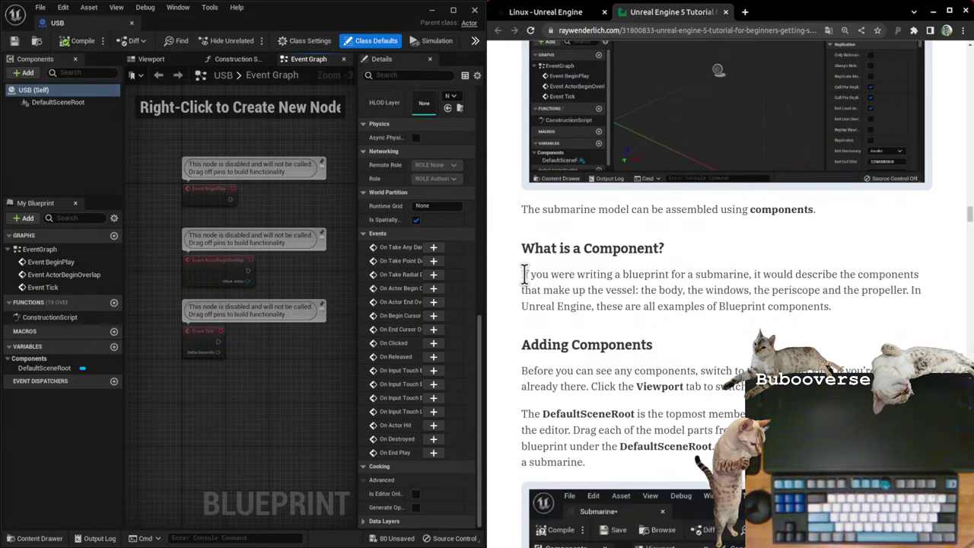
pyautogui.moveTo(523, 276); pyautogui.dragTo(722, 275)
pyautogui.click(724, 276)
# Step: Highlight the lines about Blueprint components, then switch the USB editor to its Viewport
pyautogui.moveTo(784, 275); pyautogui.dragTo(881, 276)
pyautogui.moveTo(543, 290); pyautogui.dragTo(661, 291)
pyautogui.scroll(-3, 661, 292)
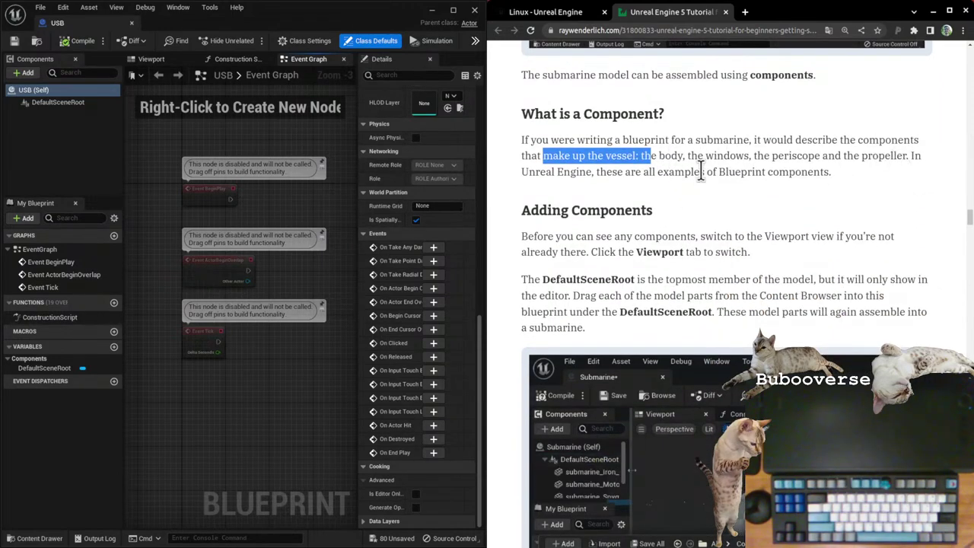
pyautogui.moveTo(584, 174); pyautogui.dragTo(838, 171)
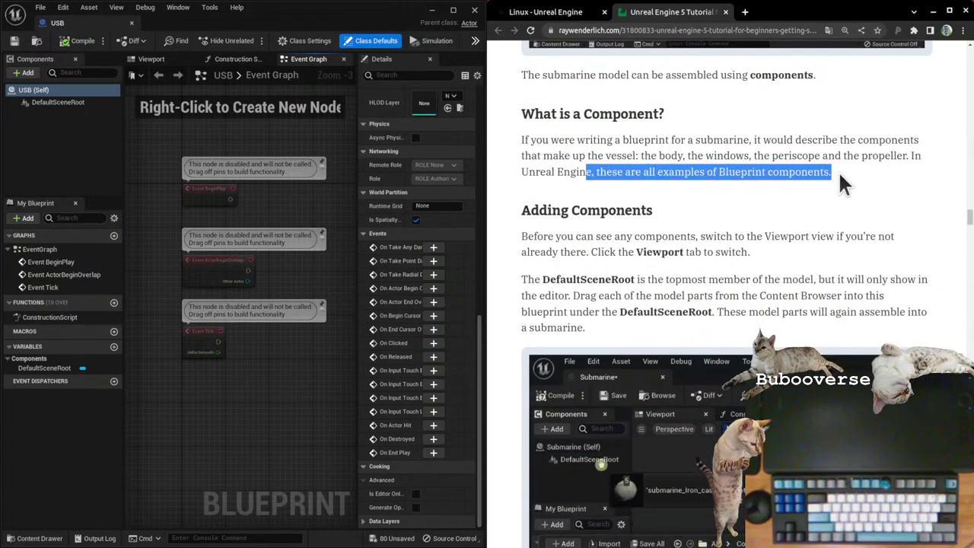
pyautogui.click(838, 171)
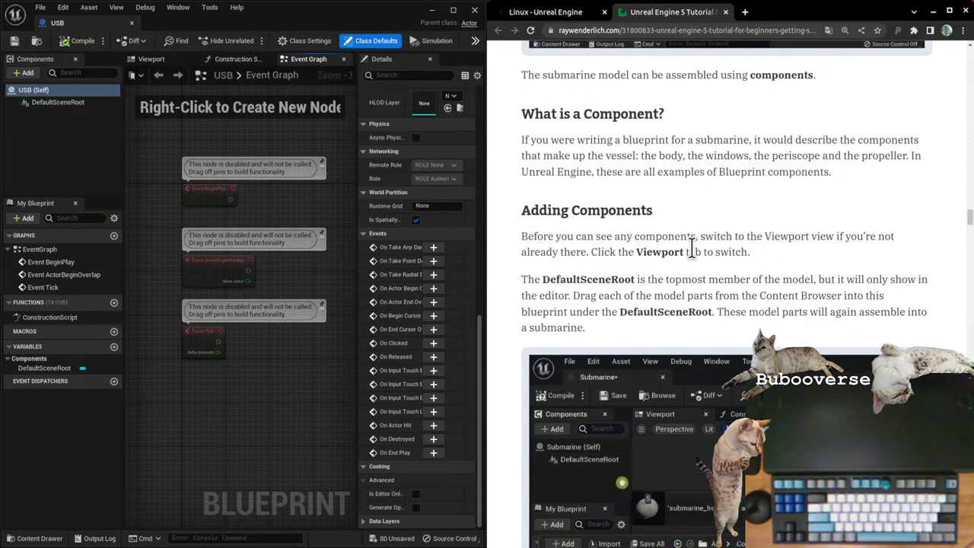
pyautogui.click(152, 59)
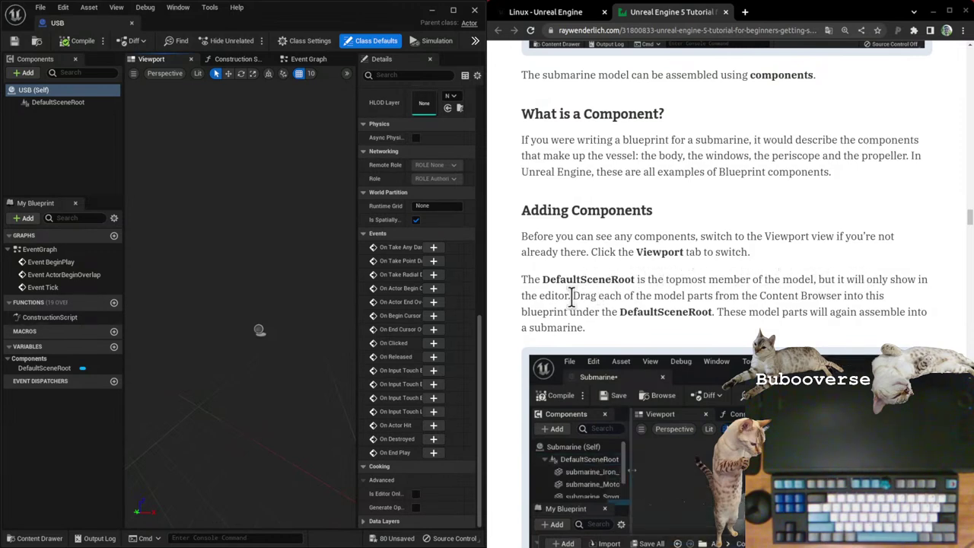
# Step: Frame the empty DefaultSceneRoot in the viewport with F, then reselect USB (Self) for its class defaults
pyautogui.click(84, 101)
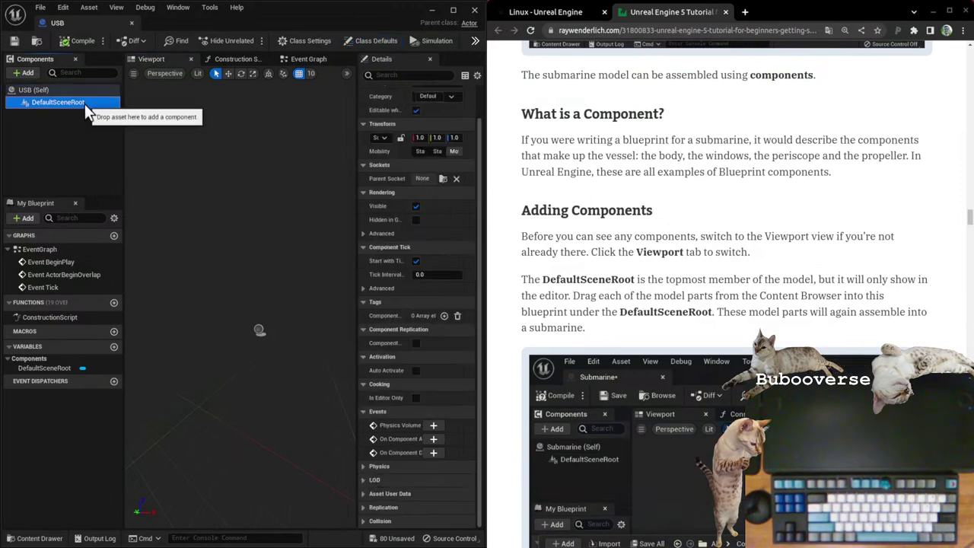
pyautogui.click(275, 306)
pyautogui.press('f')
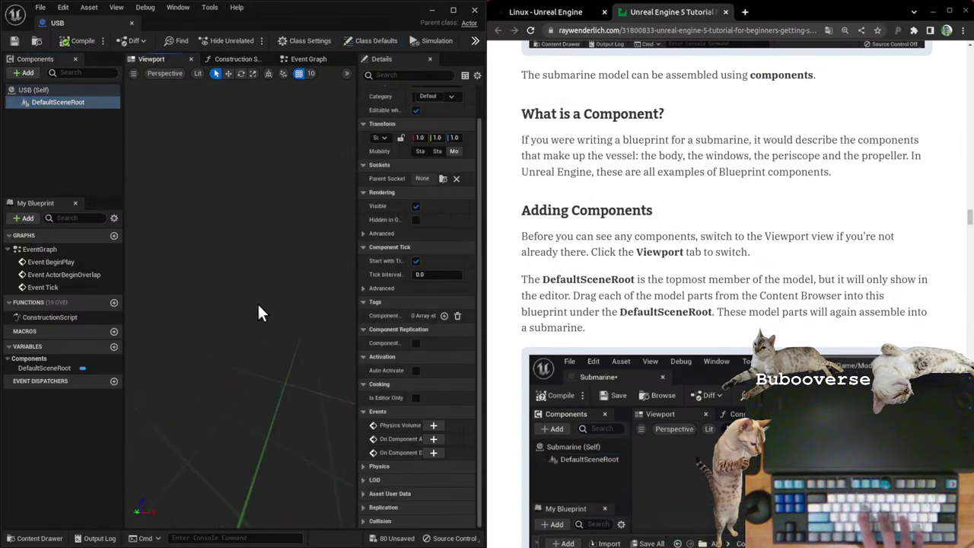
pyautogui.click(42, 91)
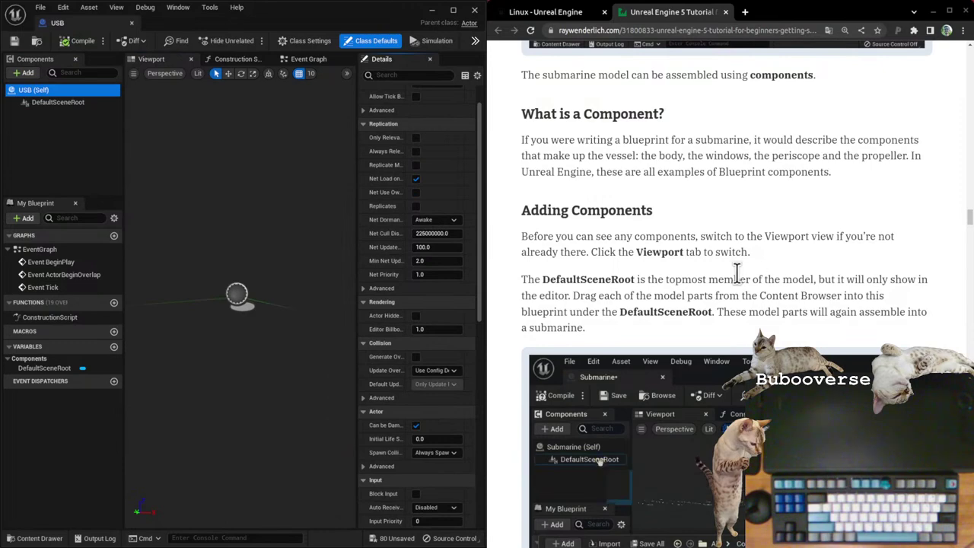
pyautogui.scroll(-3, 702, 303)
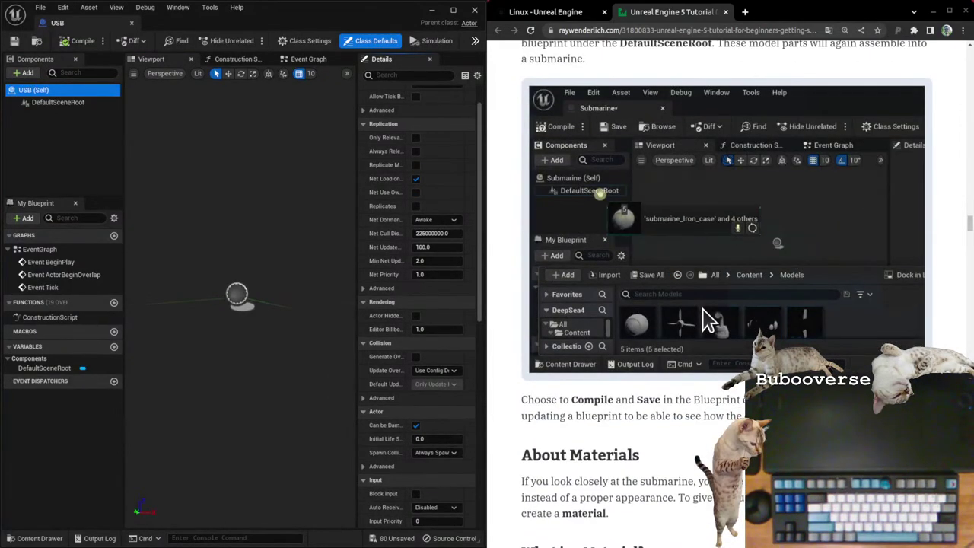
pyautogui.scroll(1, 579, 209)
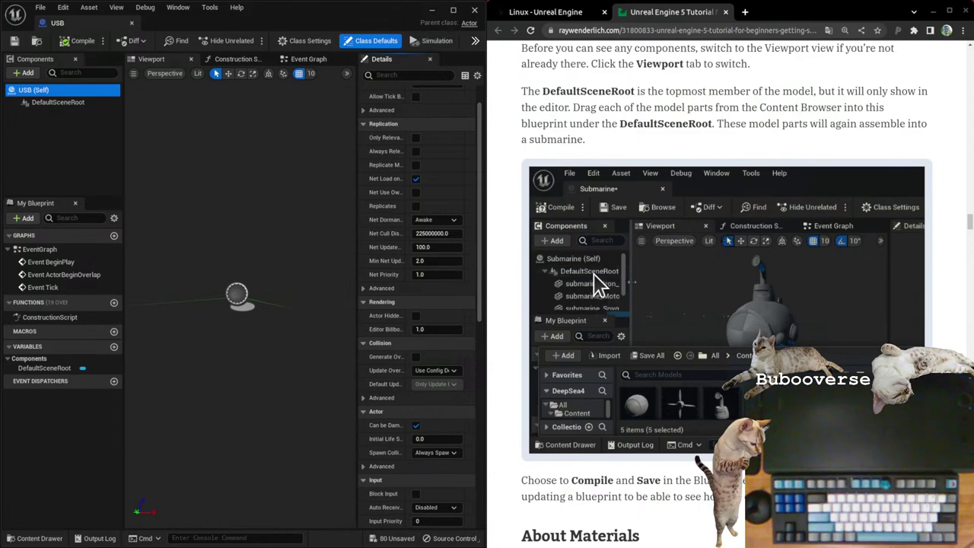
# Step: From Content > Models, drag 2xUSB20_1 and 2xUSB3_0_0 onto DefaultSceneRoot in Components
pyautogui.click(70, 105)
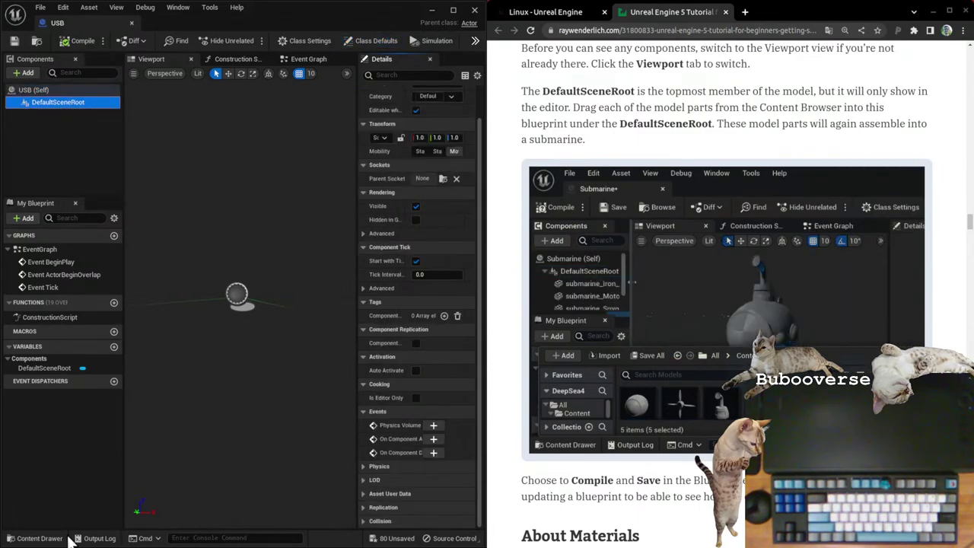
pyautogui.click(36, 538)
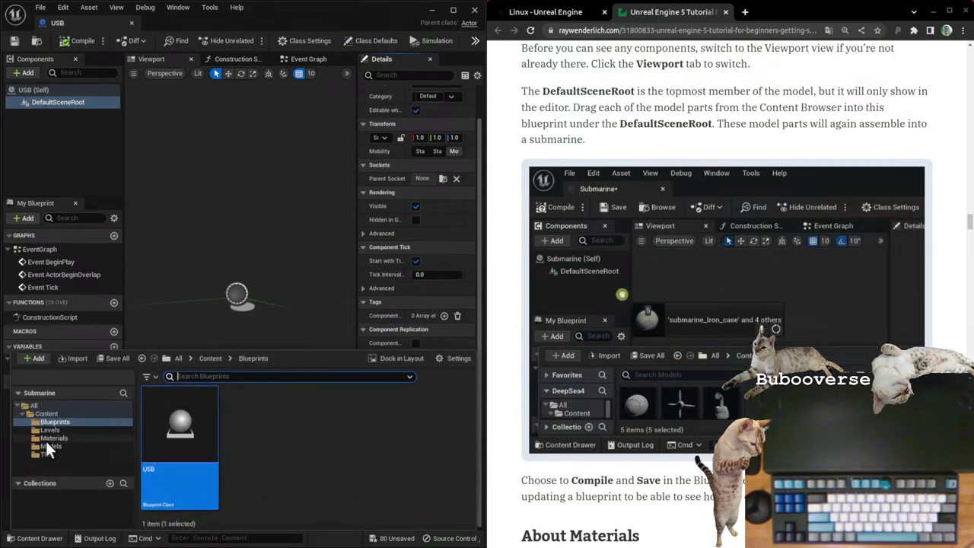
pyautogui.click(71, 438)
pyautogui.click(69, 446)
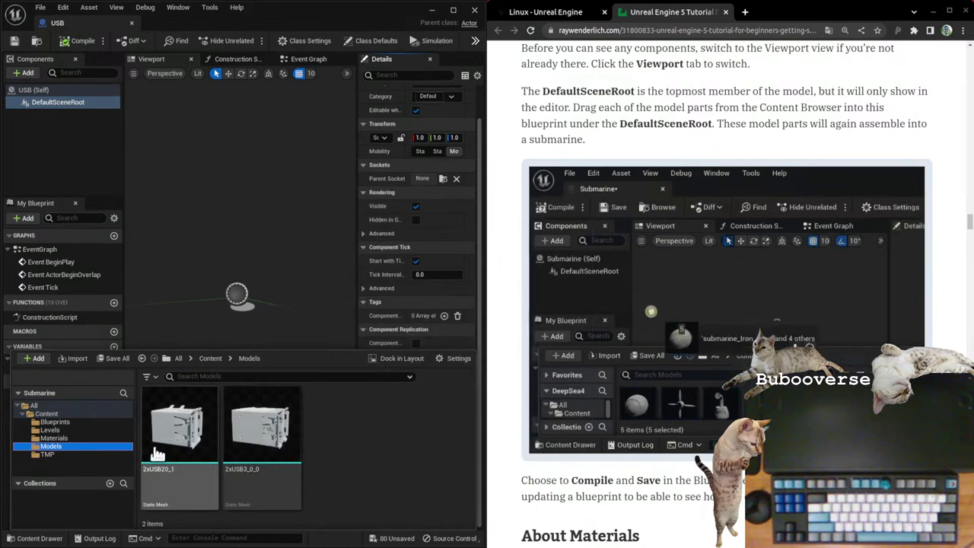
pyautogui.moveTo(158, 454); pyautogui.dragTo(72, 102)
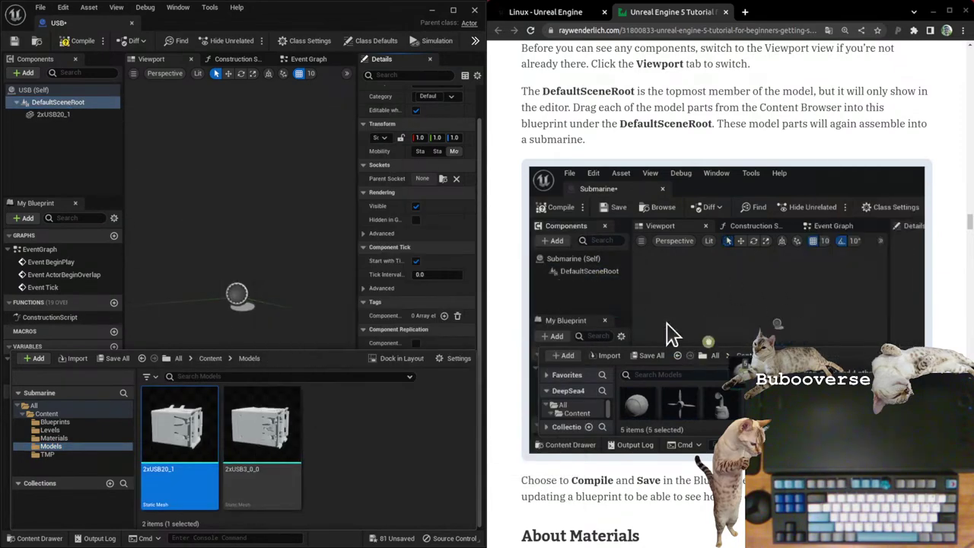
pyautogui.moveTo(261, 427); pyautogui.dragTo(55, 103)
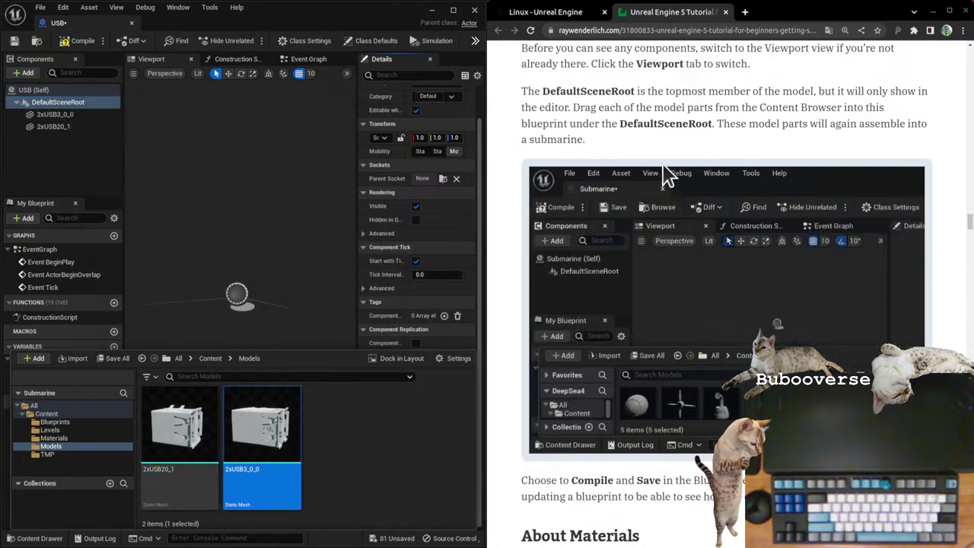
pyautogui.moveTo(166, 417); pyautogui.dragTo(65, 114)
# Step: Frame the 2xUSB3_0_0 mesh in the viewport and orbit around it
pyautogui.click(69, 114)
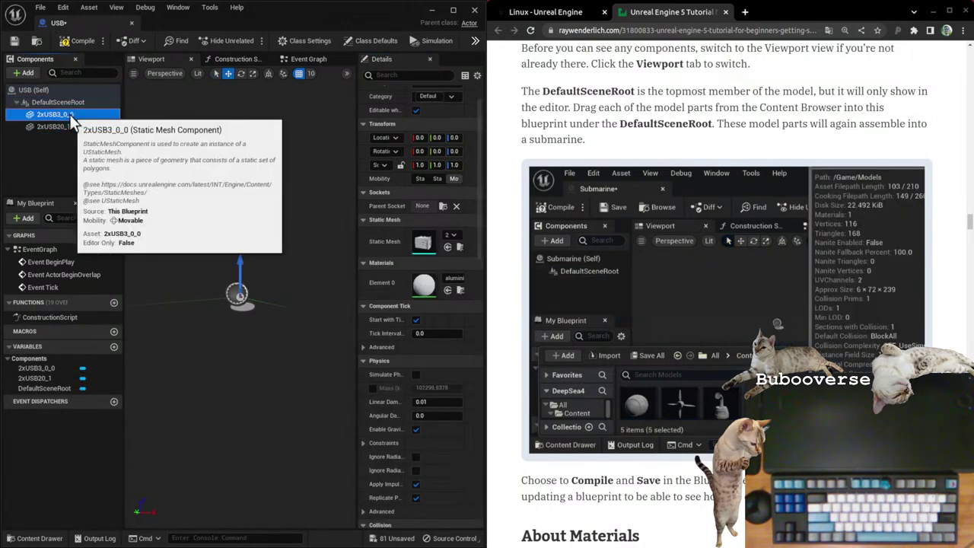
pyautogui.click(239, 318)
pyautogui.press('f')
pyautogui.keyDown('alt'); pyautogui.moveTo(239, 268); pyautogui.dragTo(197, 261); pyautogui.keyUp('alt')
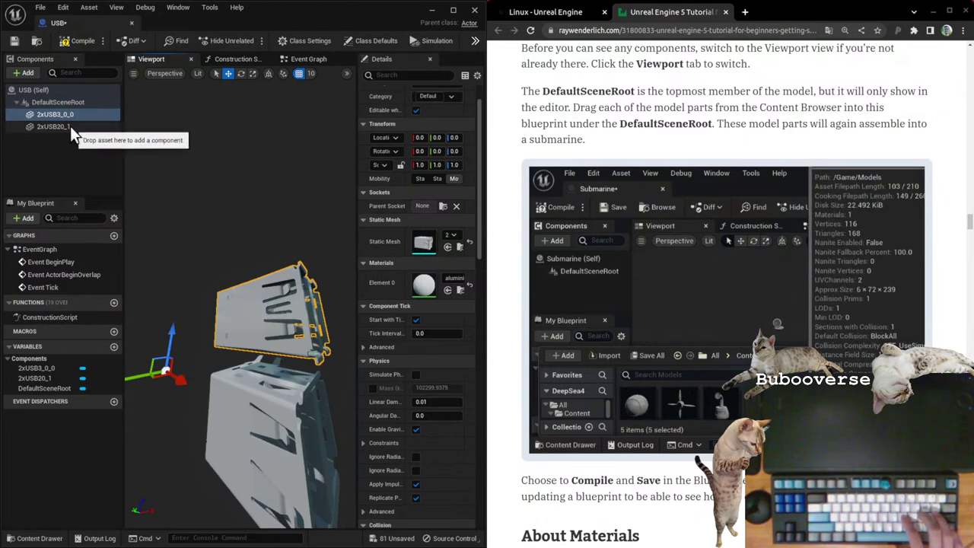
# Step: Step through the components and frame the 2xUSB20_1 mesh so both ports show
pyautogui.click(70, 104)
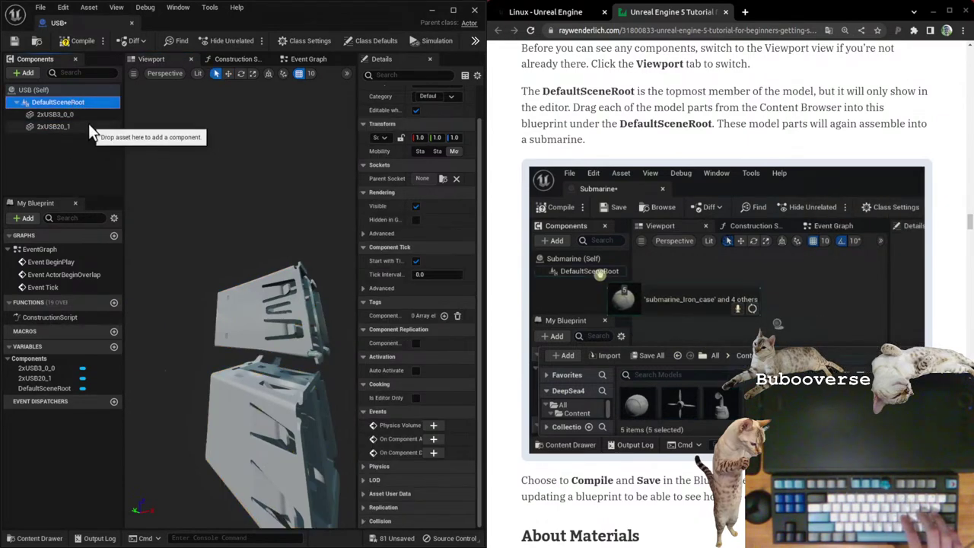
pyautogui.click(241, 186)
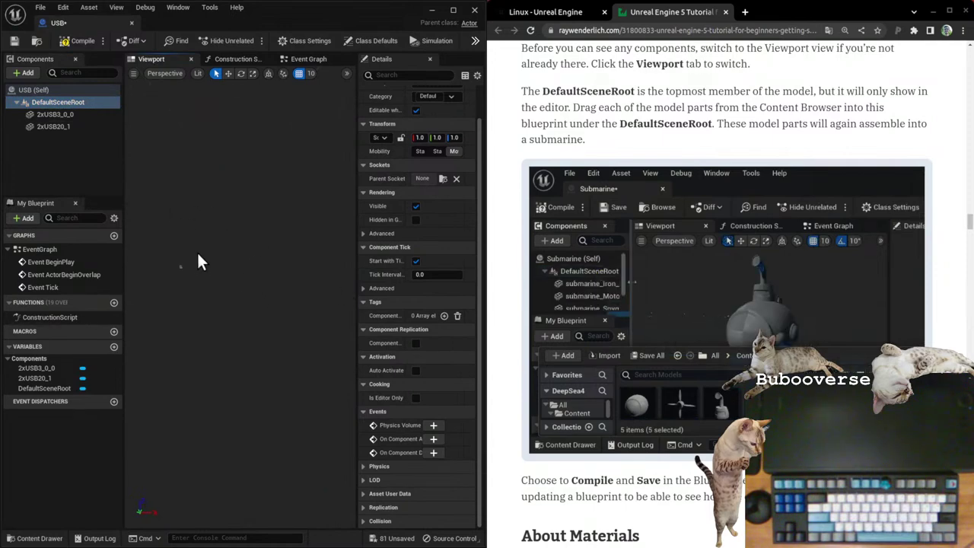
pyautogui.click(49, 115)
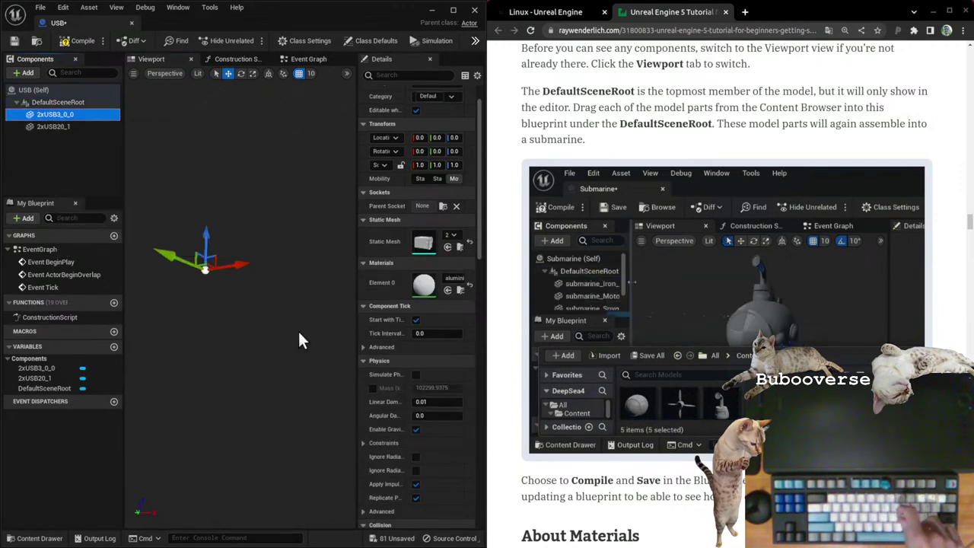
pyautogui.click(45, 90)
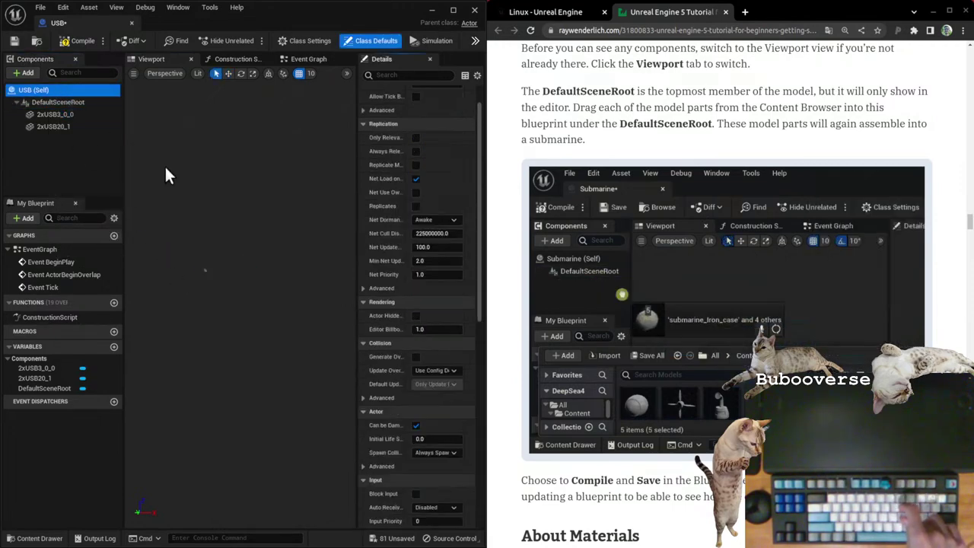
pyautogui.click(65, 102)
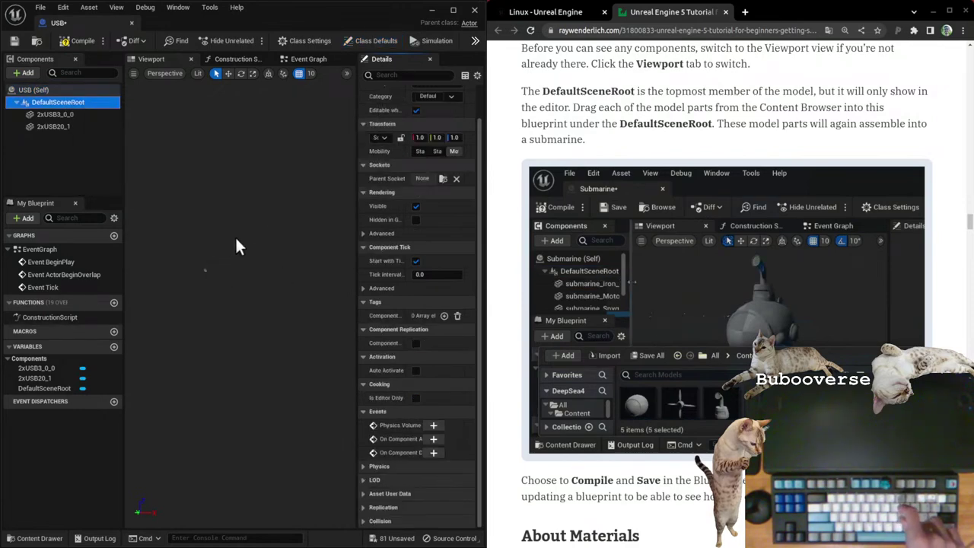
pyautogui.click(73, 127)
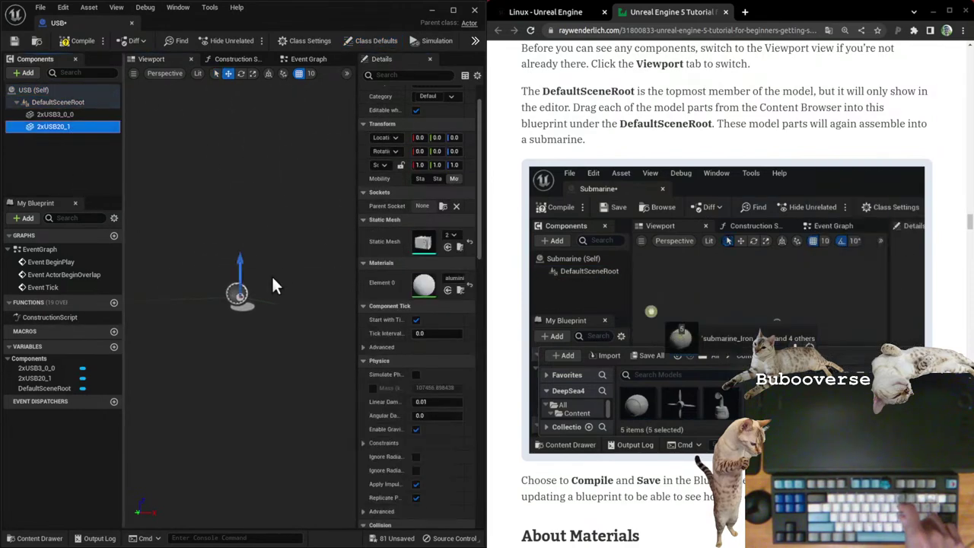
pyautogui.press('f')
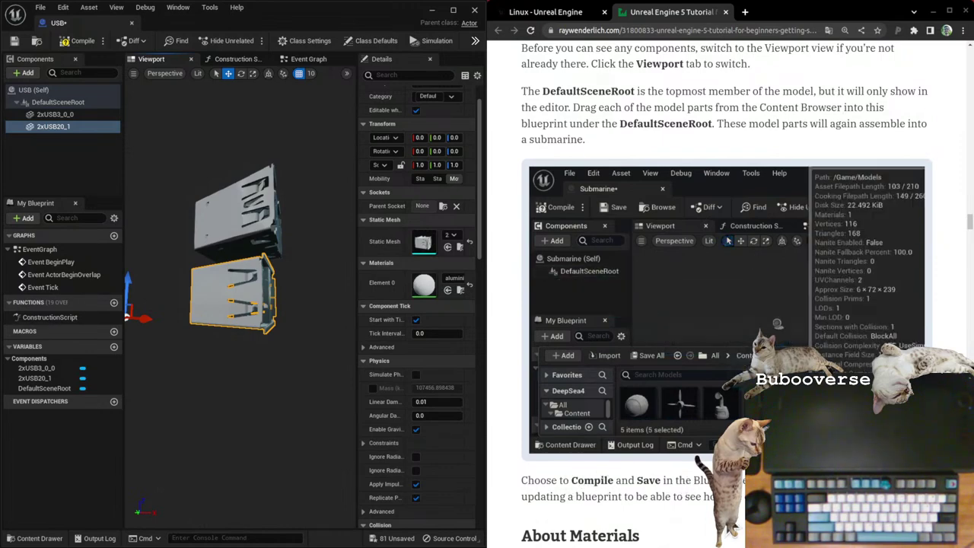
# Step: Compile and save the USB blueprint, then clear the component selection
pyautogui.click(86, 41)
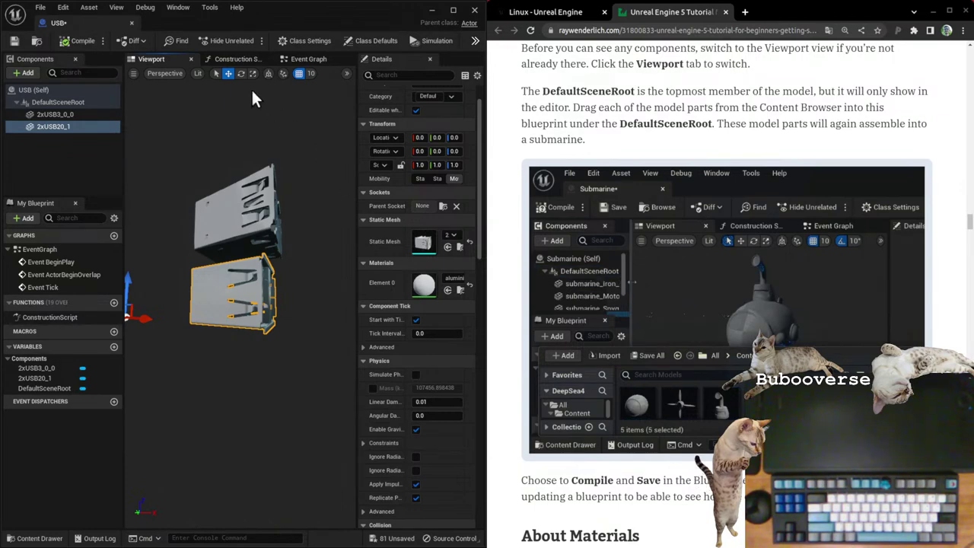
pyautogui.click(15, 41)
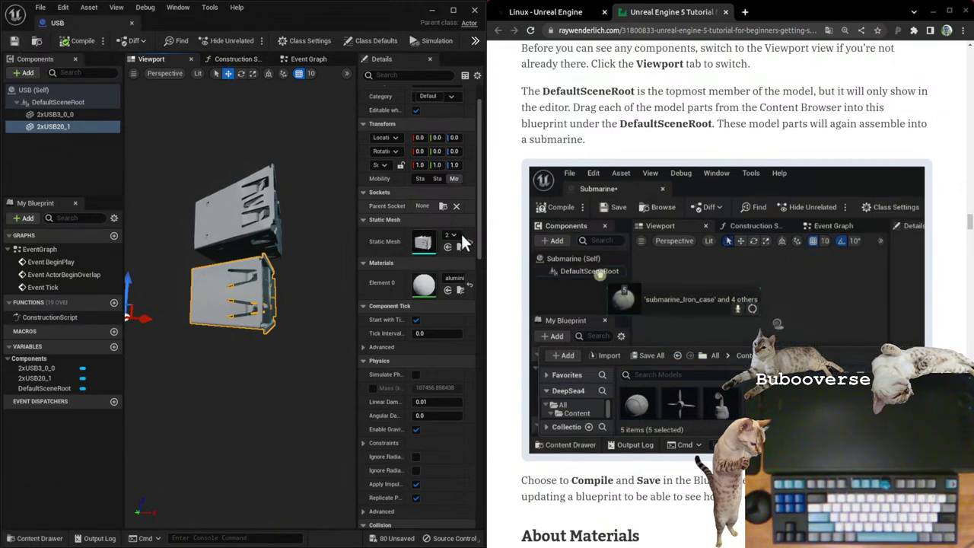
pyautogui.click(42, 91)
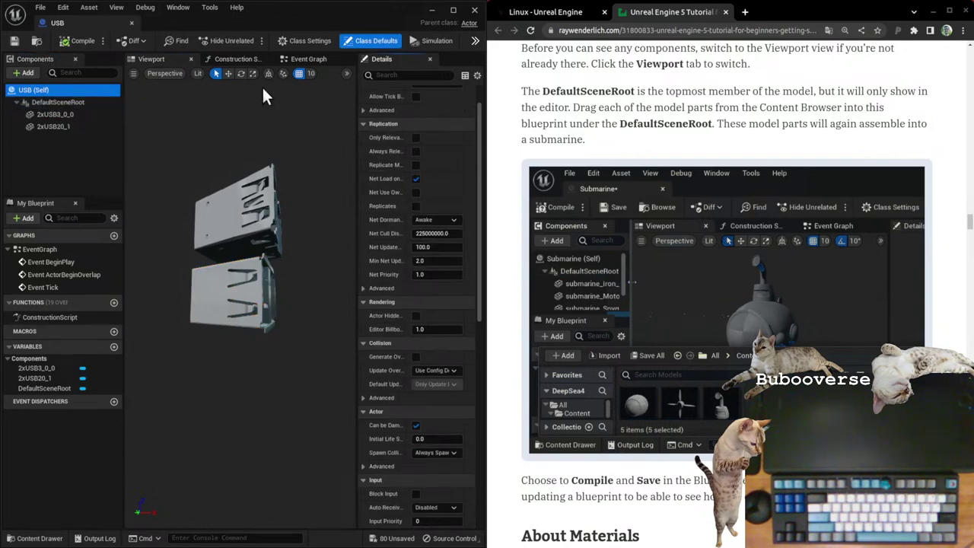
pyautogui.click(77, 38)
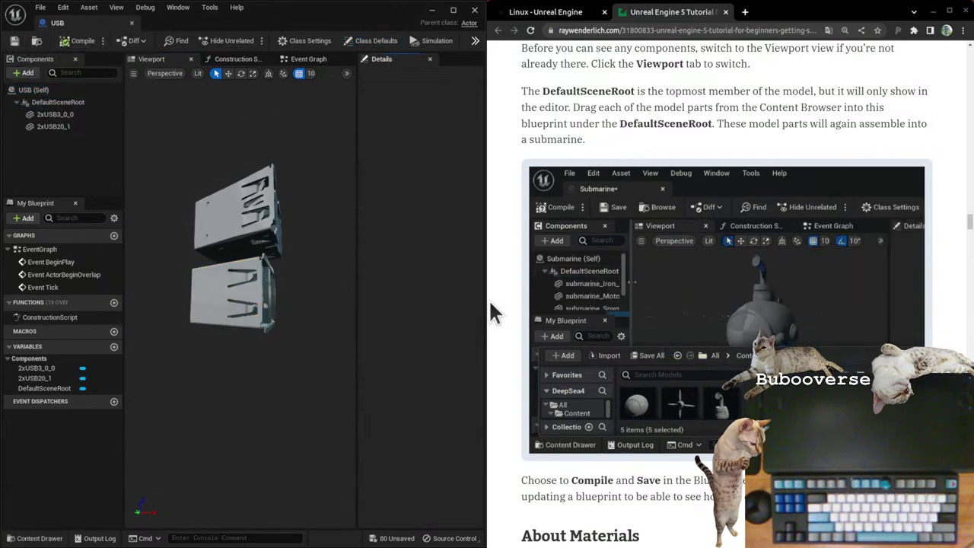
pyautogui.scroll(-5, 669, 388)
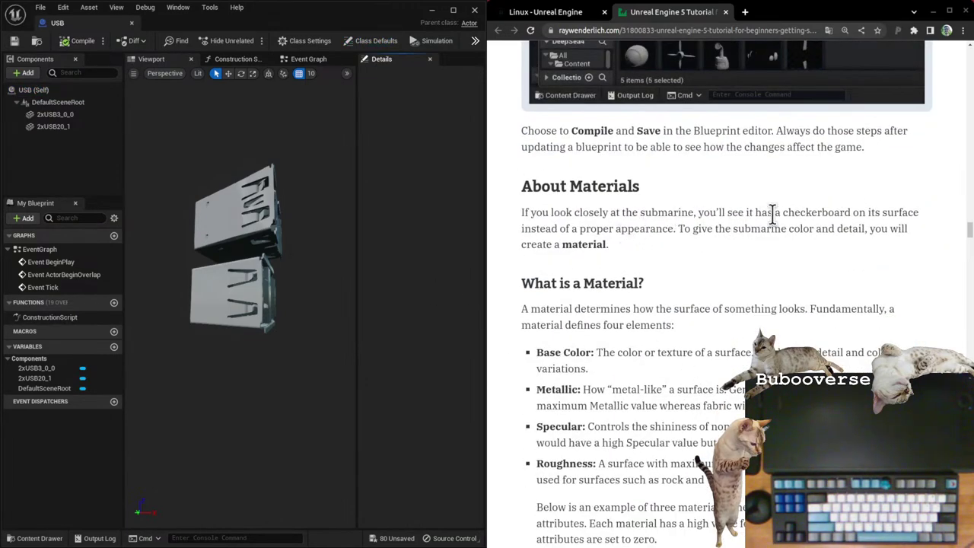
pyautogui.moveTo(553, 244); pyautogui.dragTo(609, 245)
pyautogui.click(241, 286)
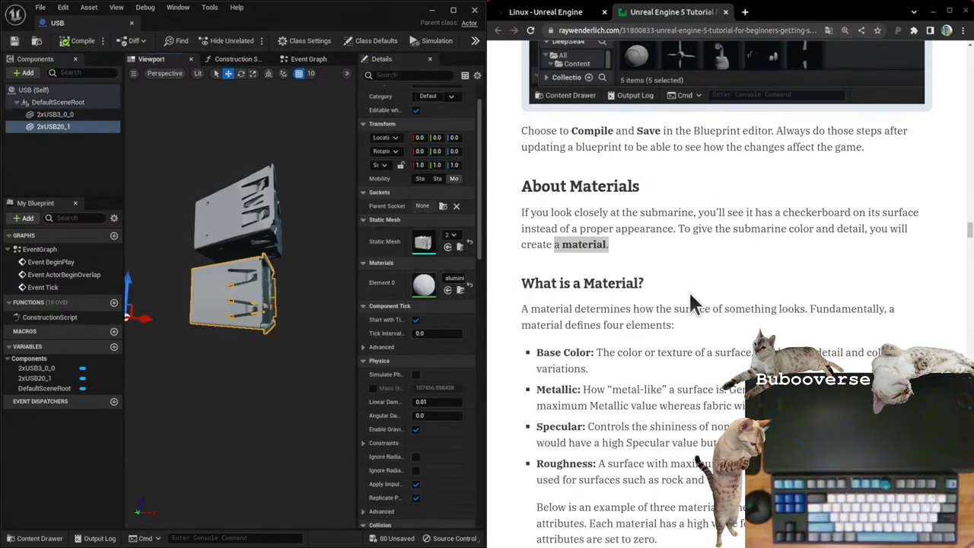
pyautogui.scroll(-1, 613, 315)
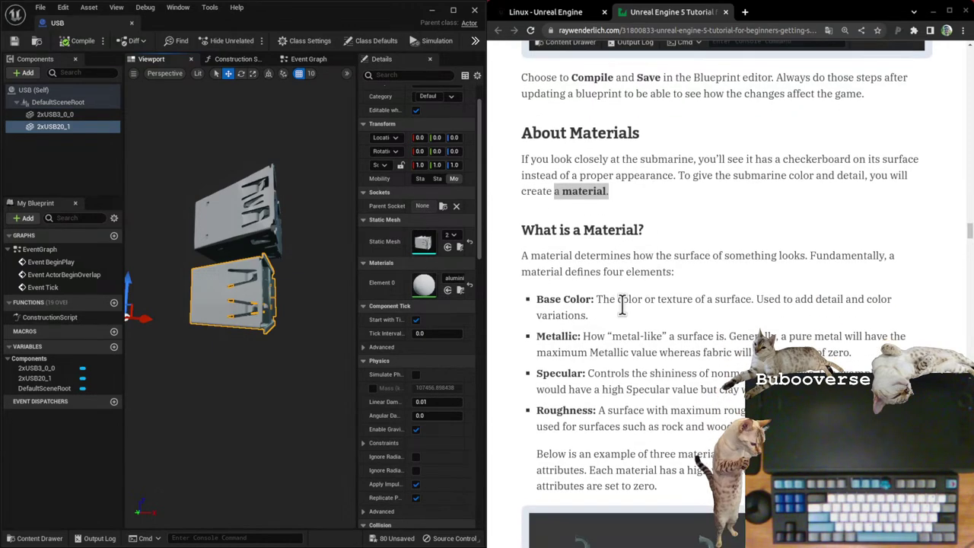
pyautogui.moveTo(539, 255); pyautogui.dragTo(735, 426)
pyautogui.click(533, 411)
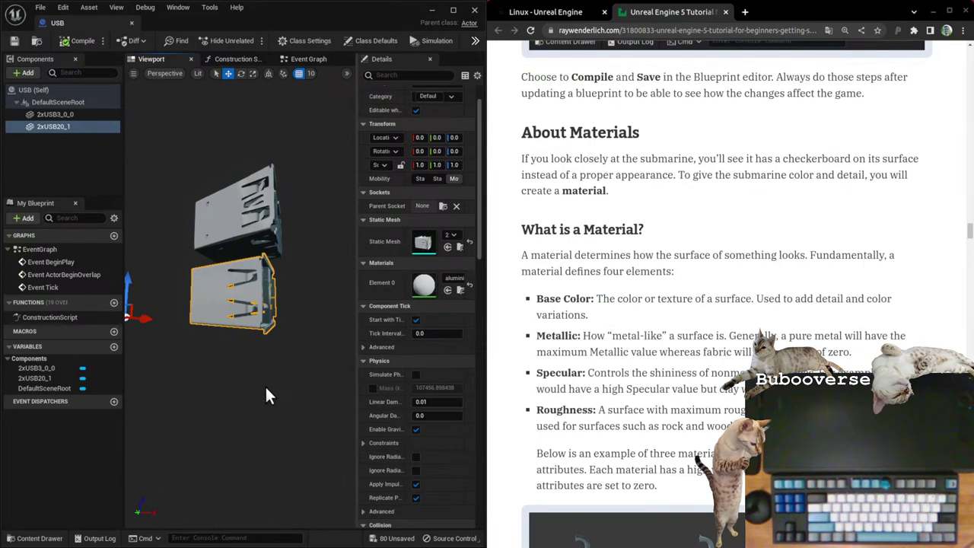
pyautogui.click(222, 239)
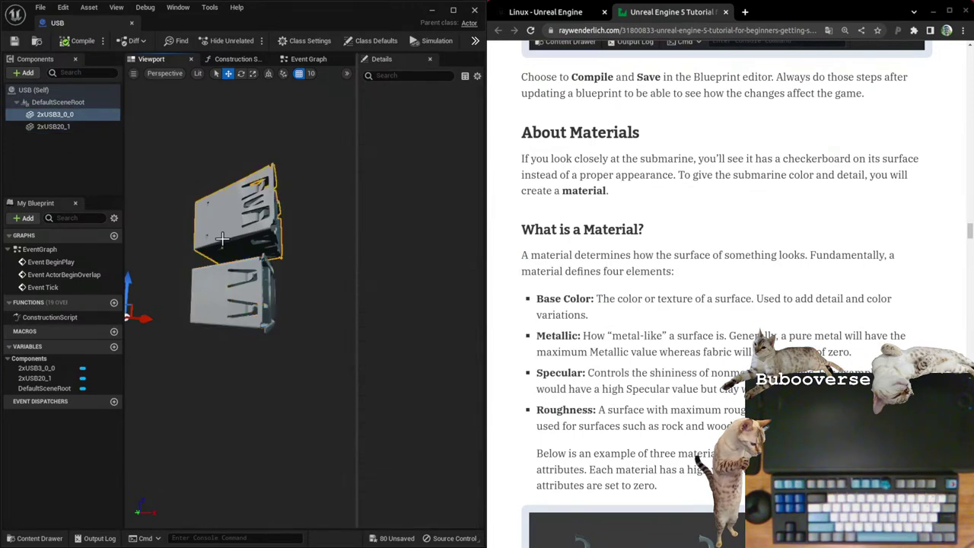
pyautogui.click(209, 274)
pyautogui.click(226, 223)
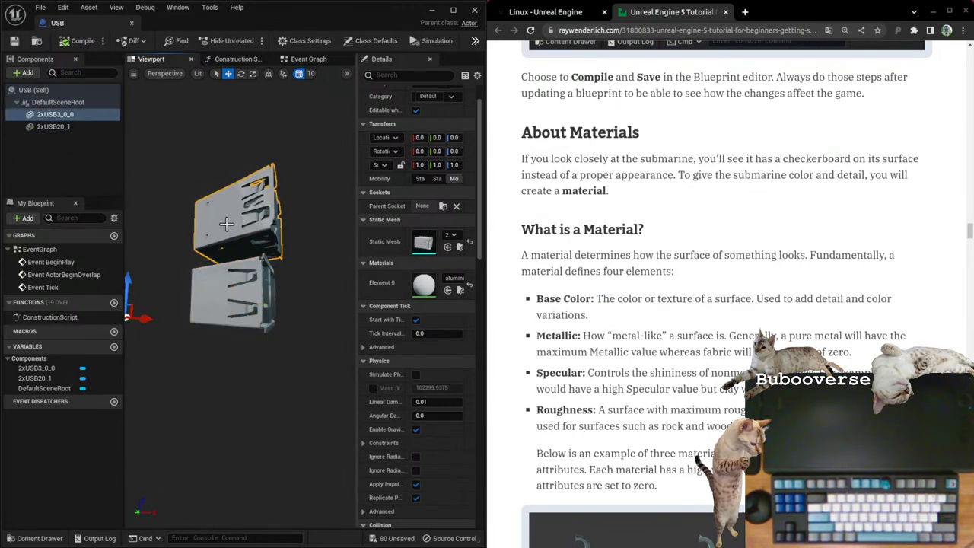
pyautogui.click(224, 306)
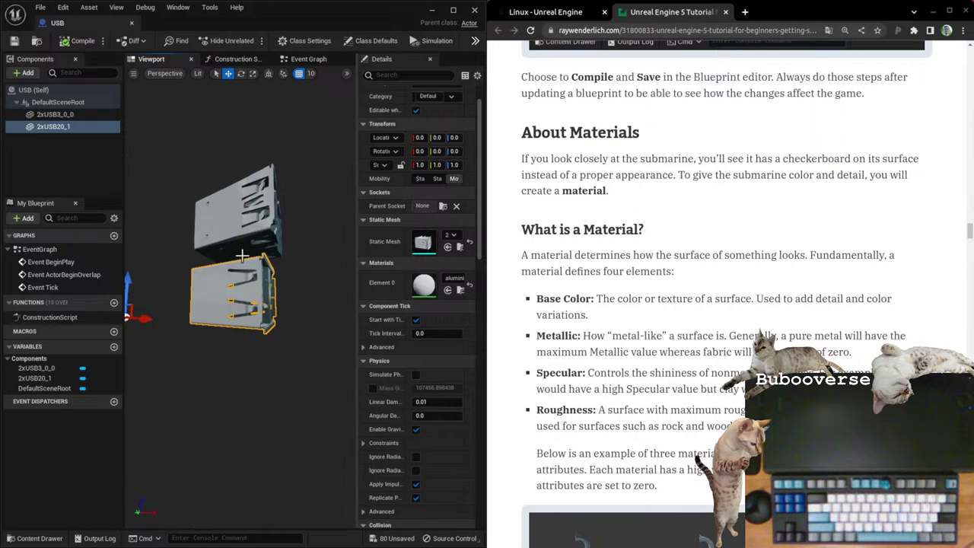
pyautogui.click(232, 221)
pyautogui.click(208, 314)
pyautogui.click(229, 229)
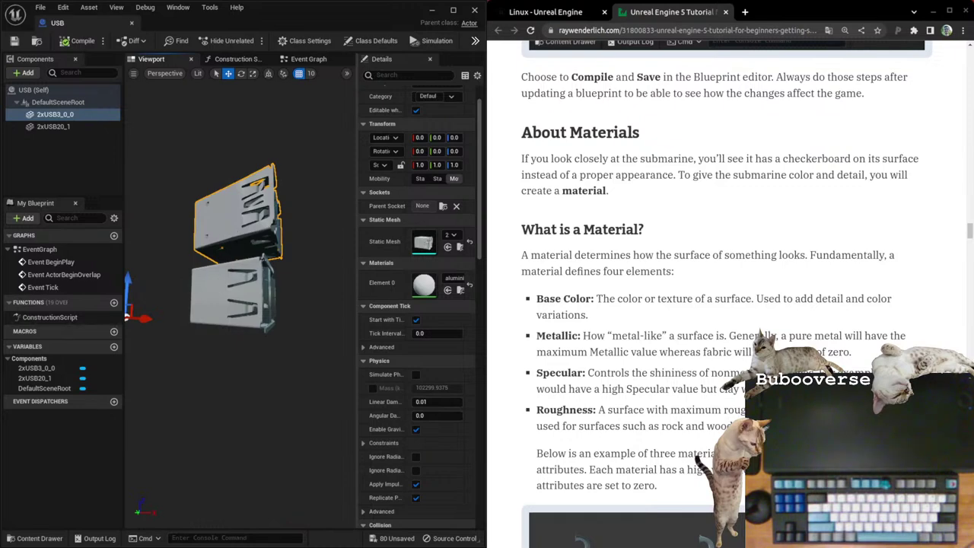
pyautogui.click(221, 283)
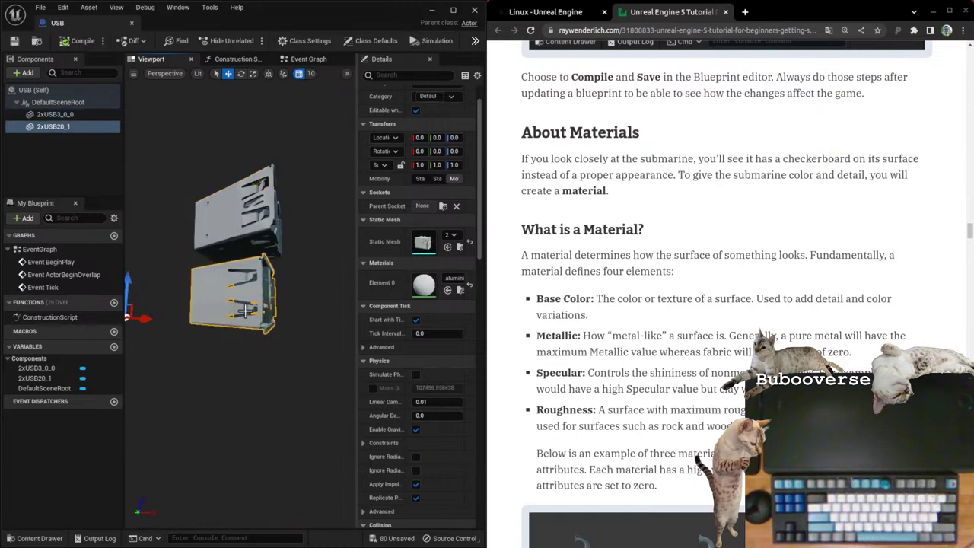
pyautogui.scroll(6, 244, 310)
pyautogui.scroll(-2, 251, 300)
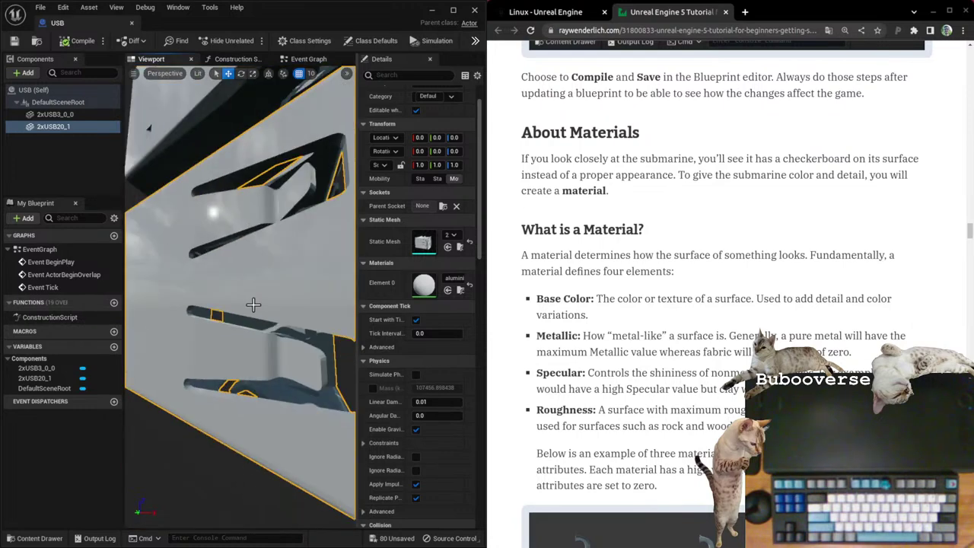
pyautogui.scroll(1, 253, 305)
pyautogui.scroll(2, 201, 224)
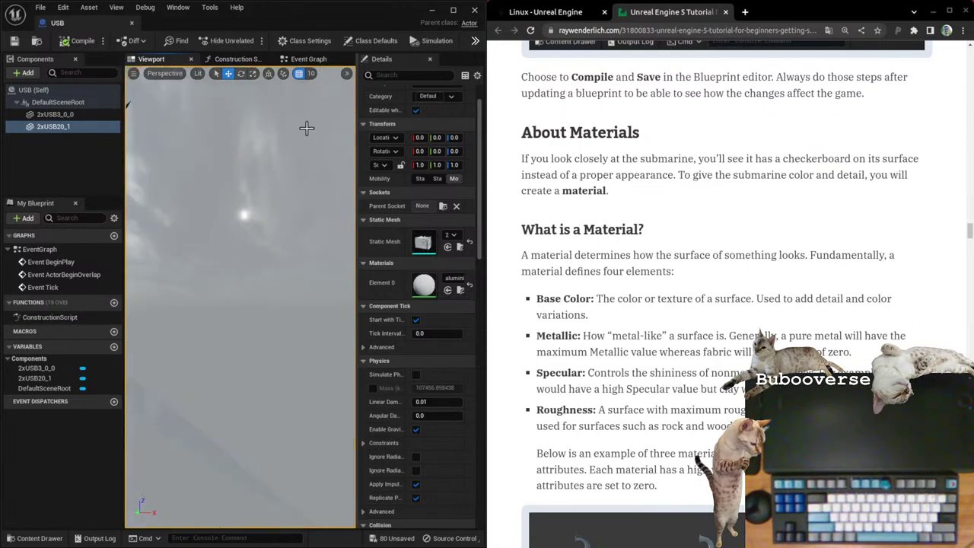
pyautogui.moveTo(200, 224); pyautogui.dragTo(312, 275, button='right')
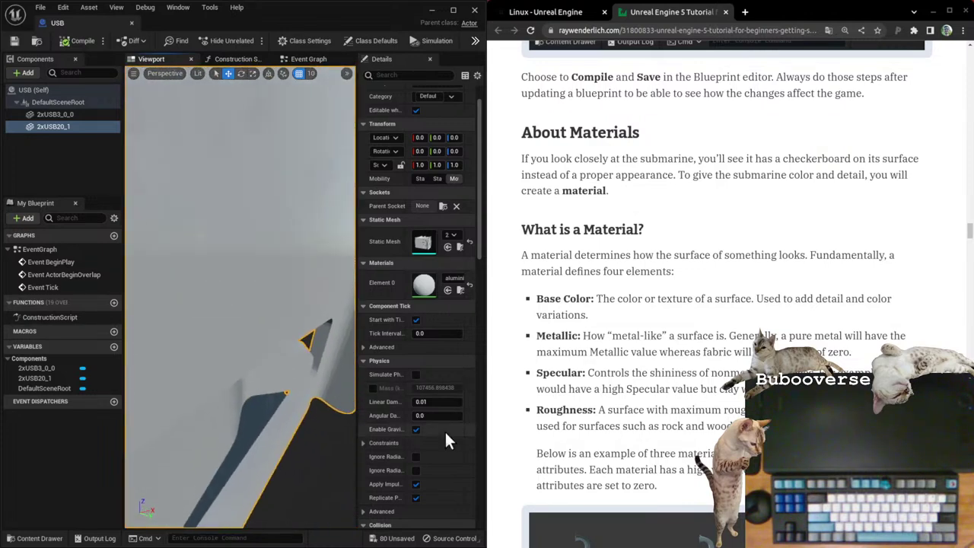
pyautogui.moveTo(326, 371); pyautogui.dragTo(328, 293, button='right')
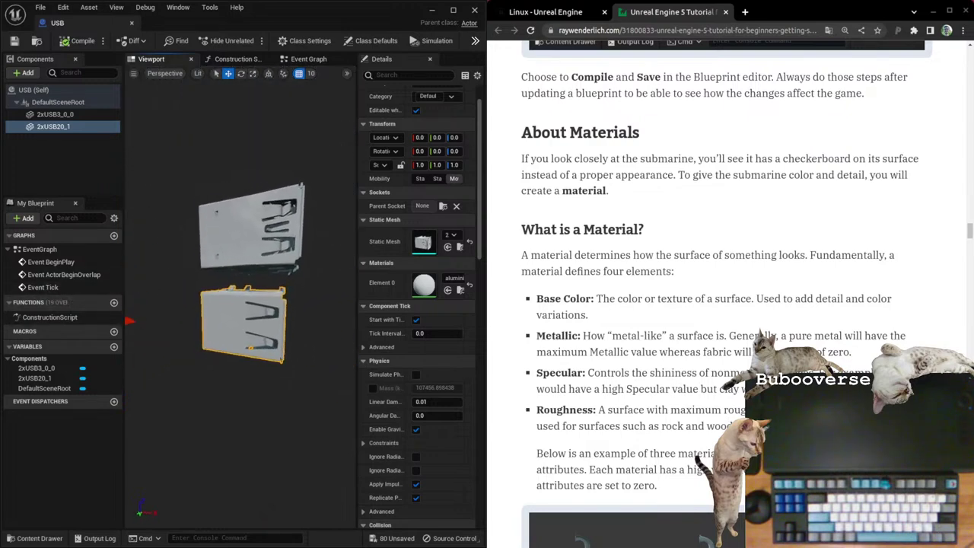
pyautogui.scroll(6, 275, 289)
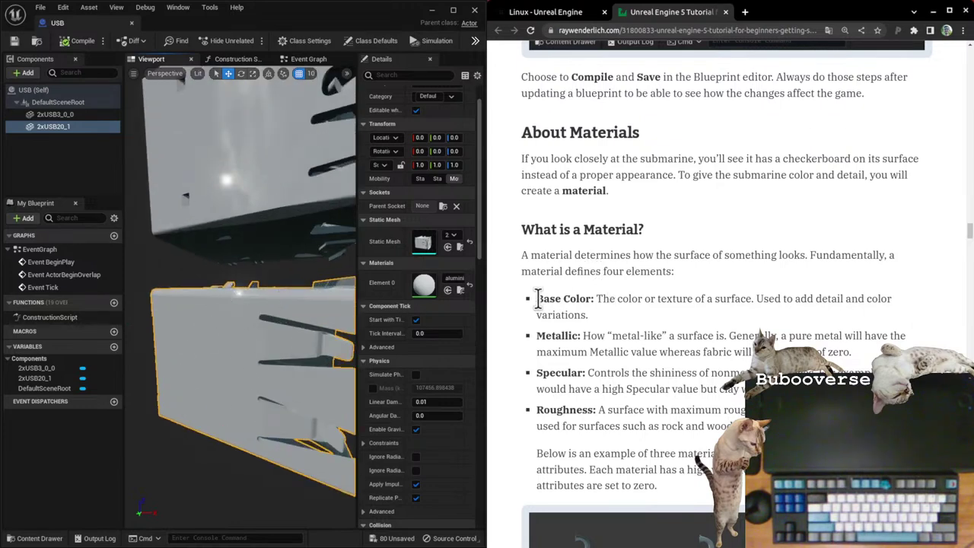
pyautogui.moveTo(538, 298); pyautogui.dragTo(738, 426)
pyautogui.click(735, 426)
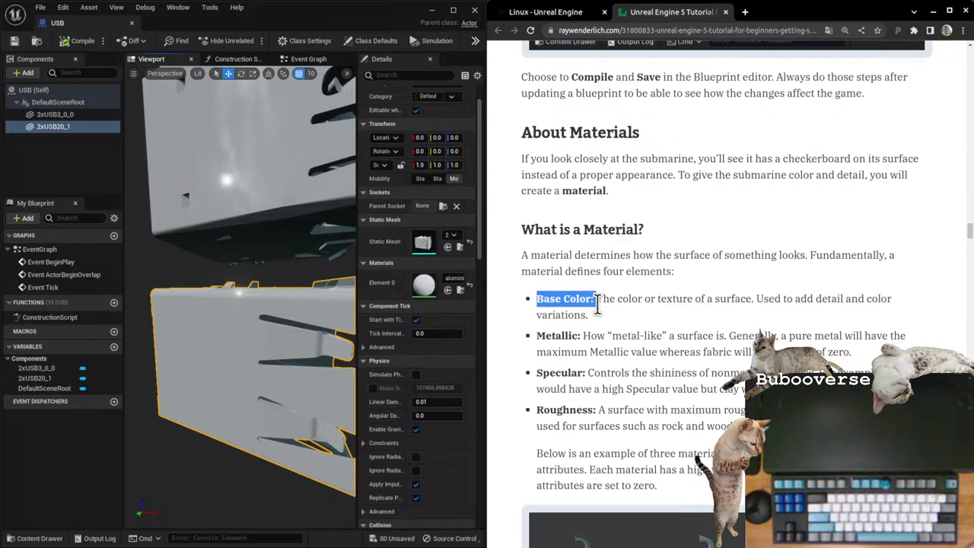
pyautogui.click(424, 288)
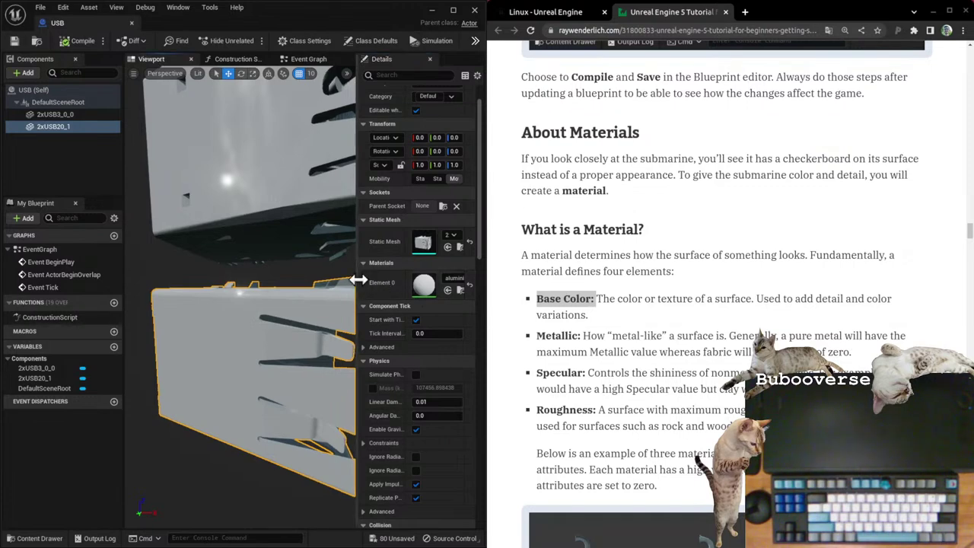
# Step: Widen the Details panel and check the options for the Element 0 aluminium material slot
pyautogui.moveTo(356, 278); pyautogui.dragTo(246, 267)
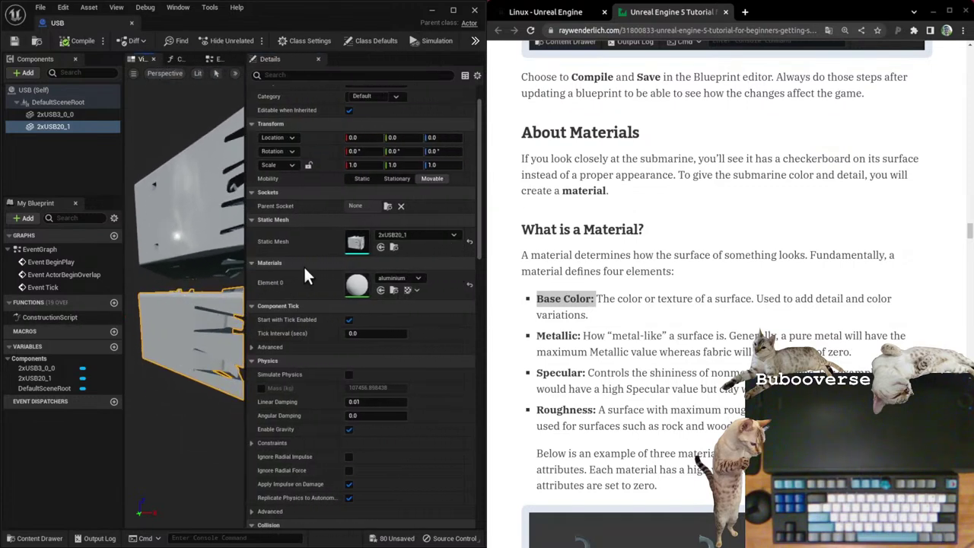
pyautogui.rightClick(360, 283)
pyautogui.press('Escape')
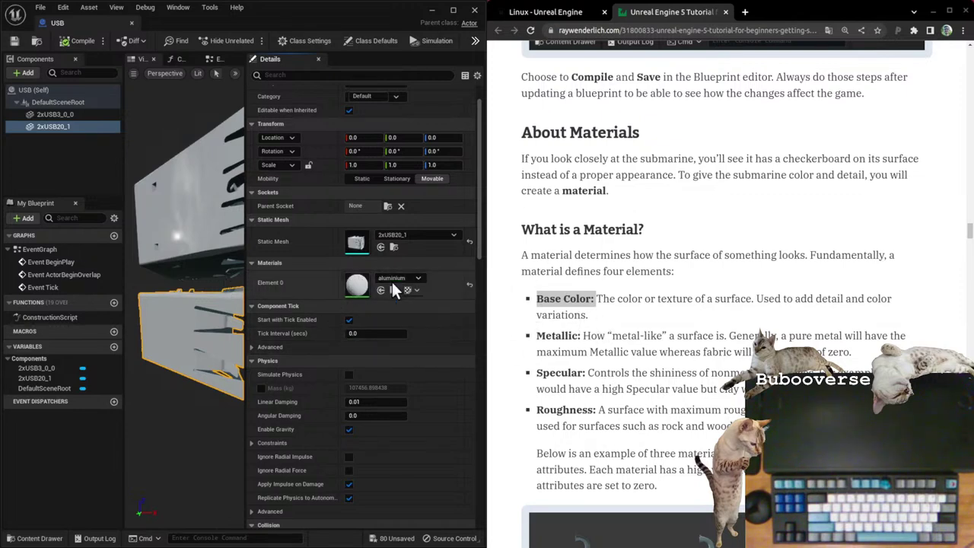
# Step: Read the article's metal-like, Specular and Roughness notes while reframing the USB mesh
pyautogui.moveTo(606, 336); pyautogui.dragTo(652, 336)
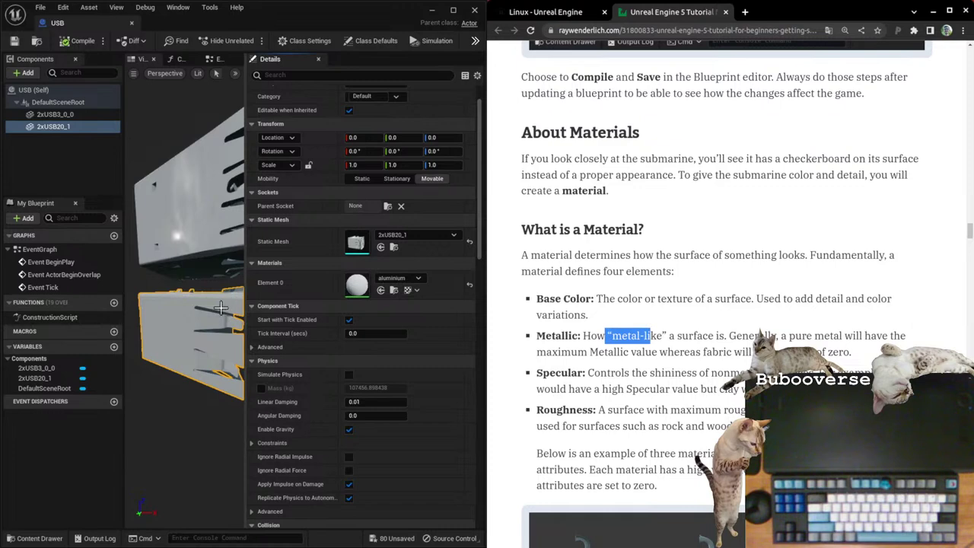
pyautogui.moveTo(189, 355); pyautogui.dragTo(182, 379, button='right')
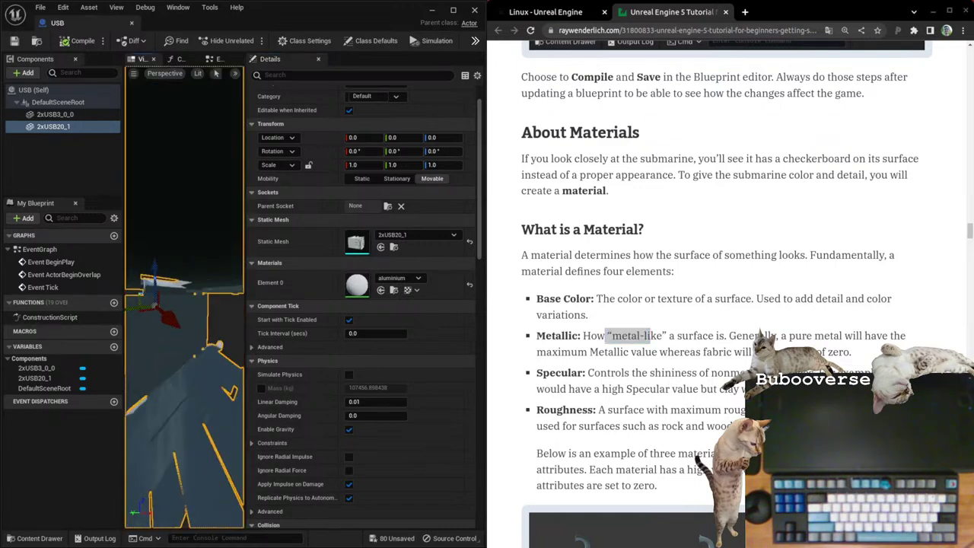
pyautogui.scroll(-4, 254, 398)
pyautogui.press('f')
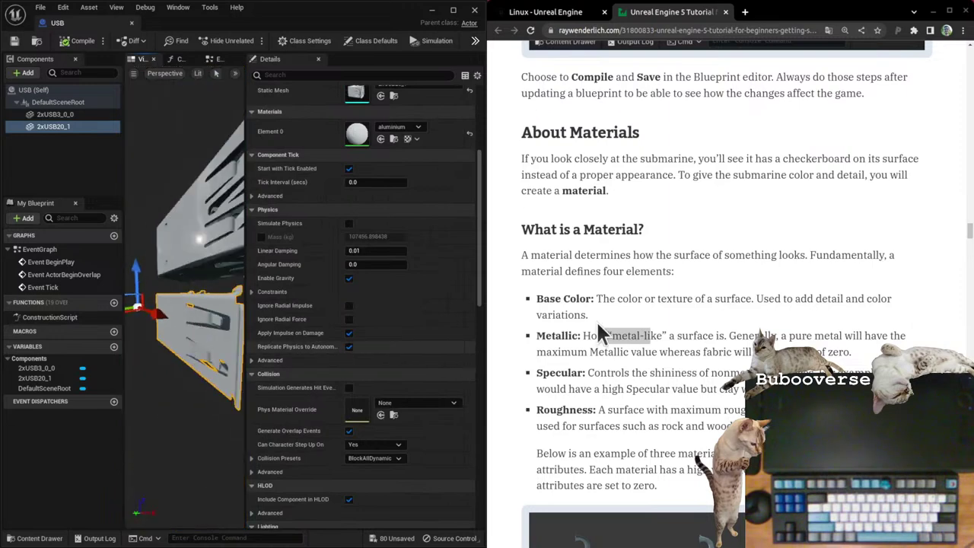
pyautogui.moveTo(621, 371); pyautogui.dragTo(746, 389)
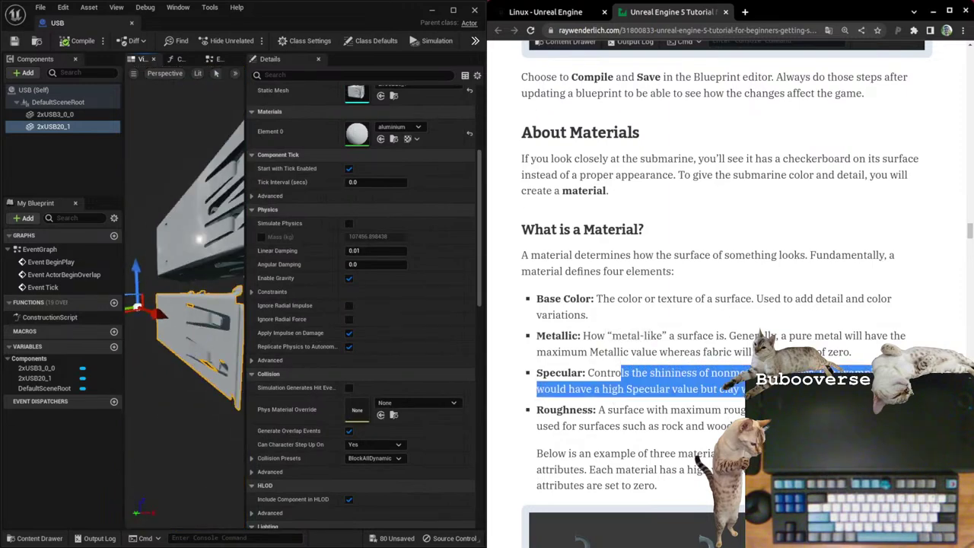
pyautogui.click(673, 394)
pyautogui.moveTo(537, 409); pyautogui.dragTo(736, 427)
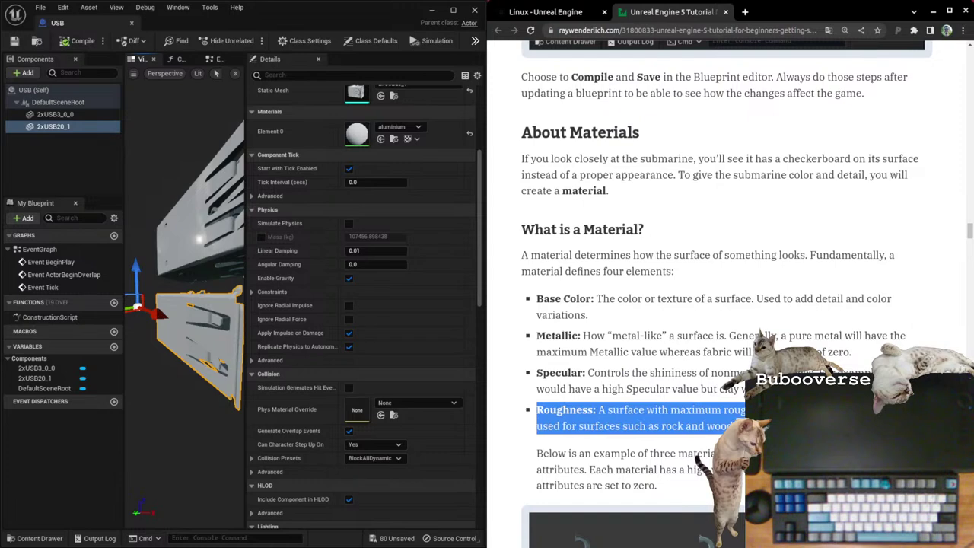
pyautogui.click(736, 427)
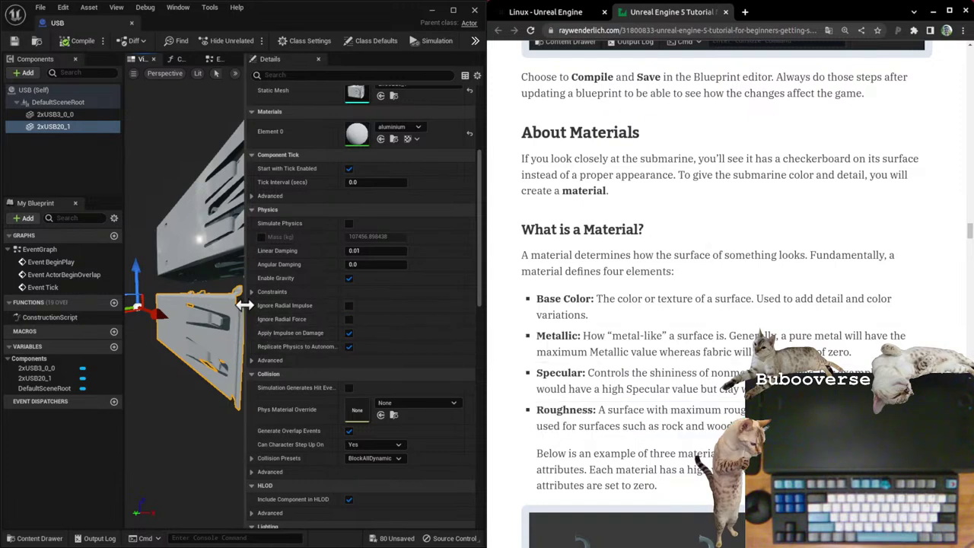
# Step: Shrink the Details panel to enlarge the viewport, then select DefaultSceneRoot and USB (Self)
pyautogui.moveTo(245, 303); pyautogui.dragTo(413, 305)
pyautogui.scroll(-3, 741, 358)
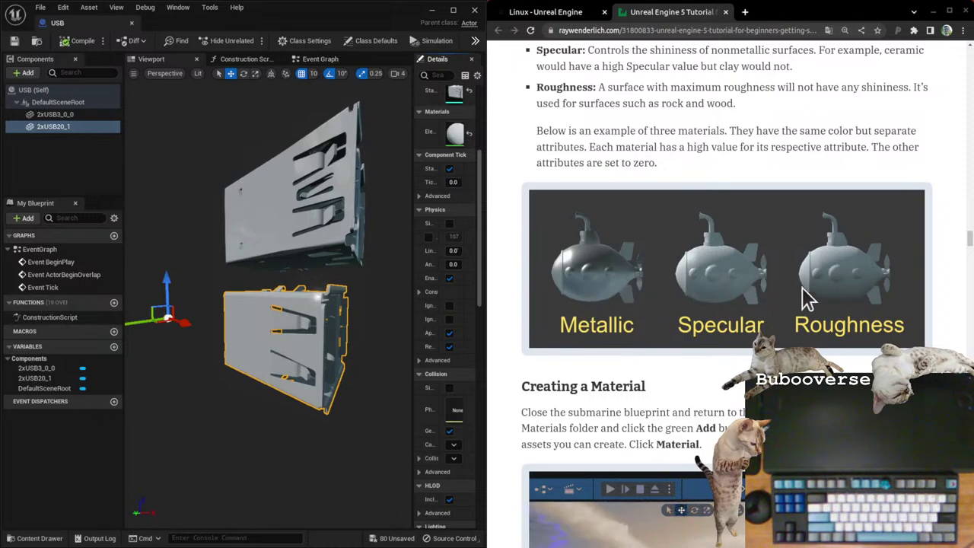
pyautogui.scroll(-2, 772, 282)
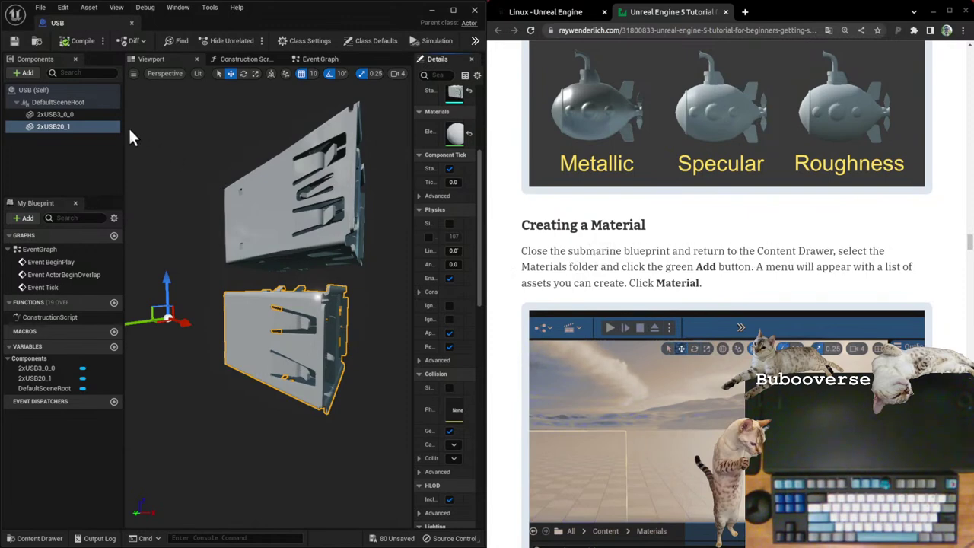
pyautogui.click(66, 101)
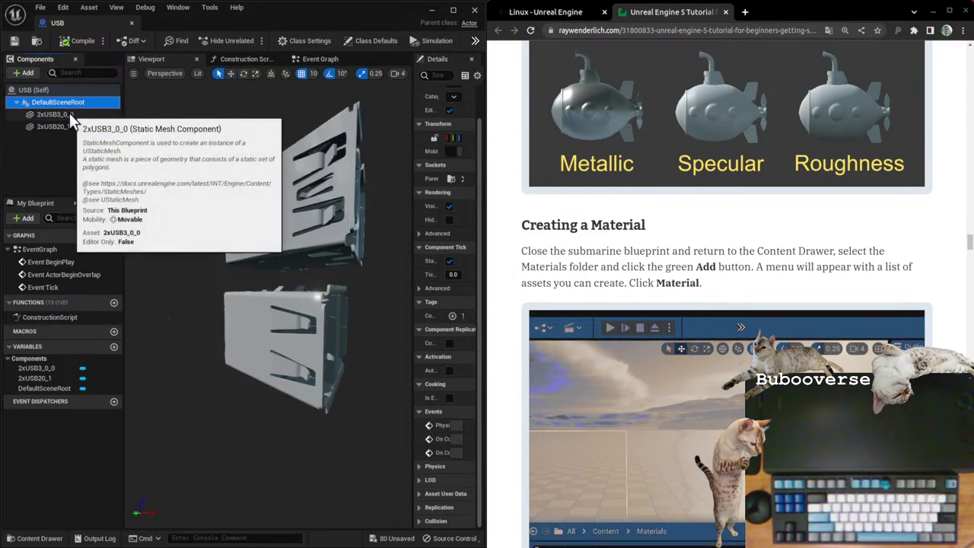
pyautogui.click(63, 87)
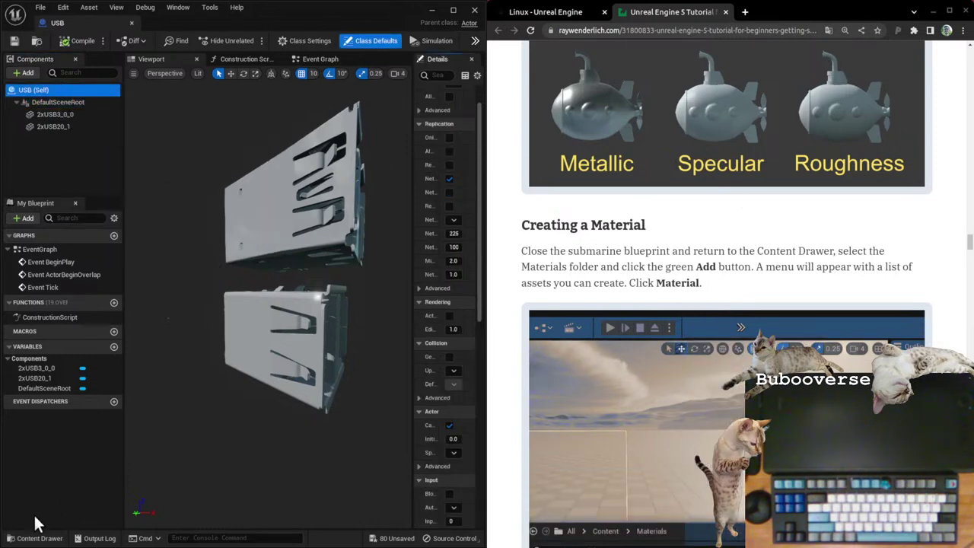
# Step: Create a new material asset in the Content Browser's Materials folder
pyautogui.click(35, 538)
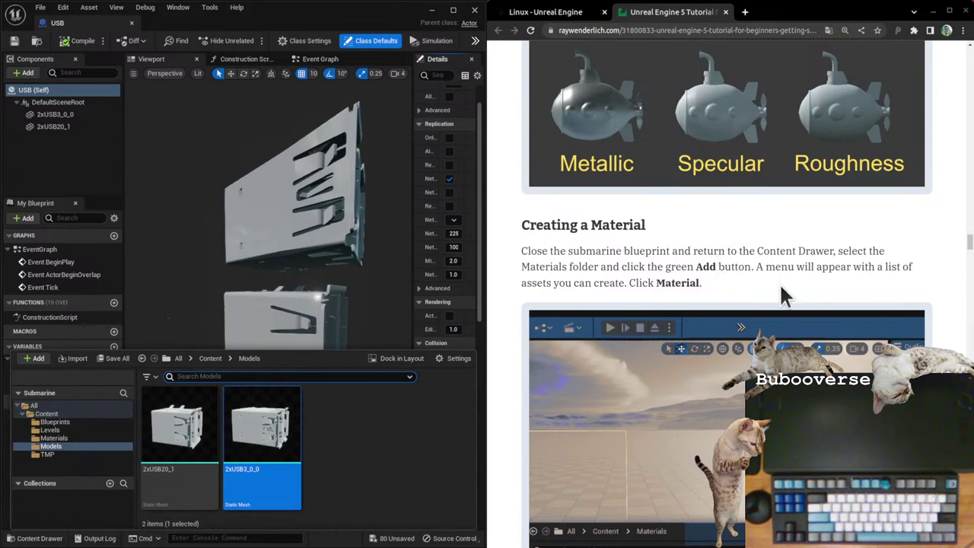
pyautogui.click(76, 438)
pyautogui.click(36, 358)
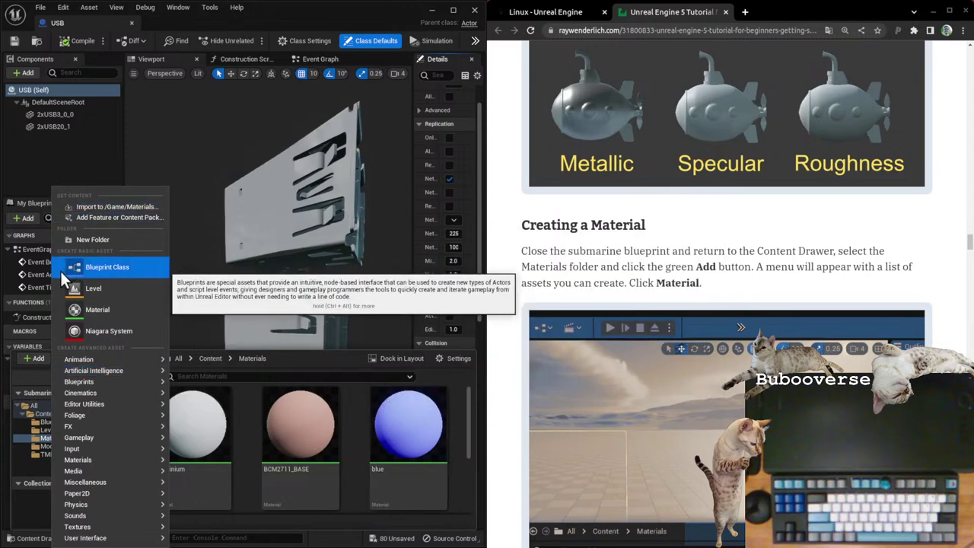
pyautogui.click(76, 309)
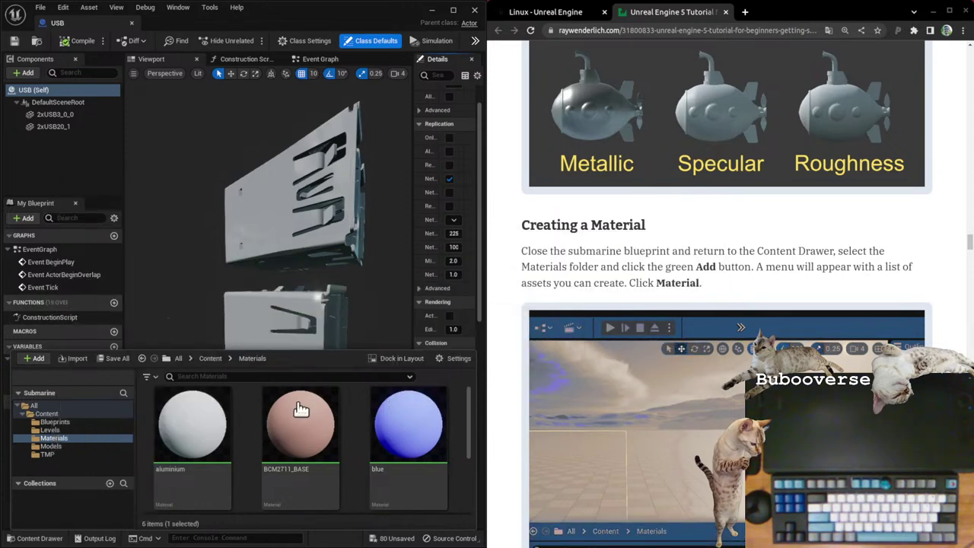
# Step: Name the new material USBMaterial
pyautogui.scroll(-3, 533, 483)
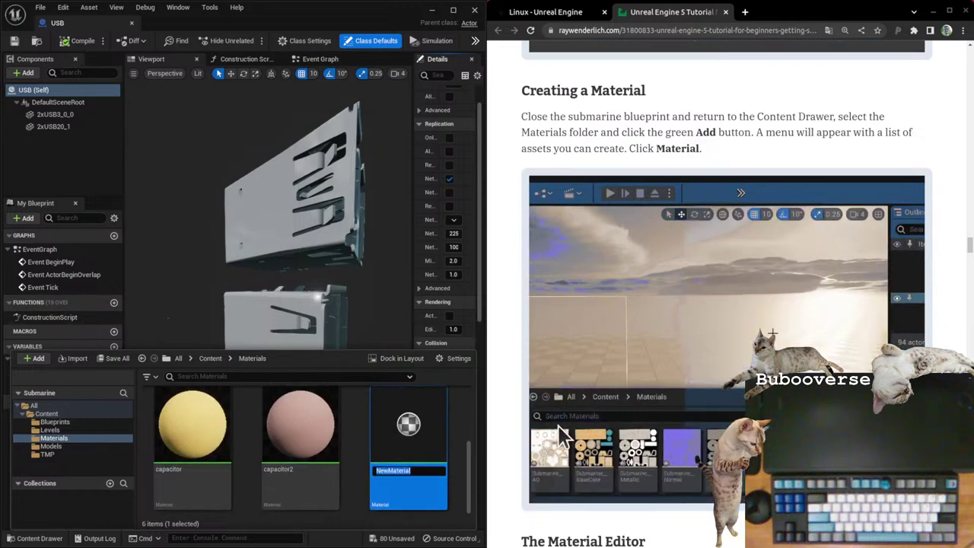
pyautogui.scroll(-4, 592, 440)
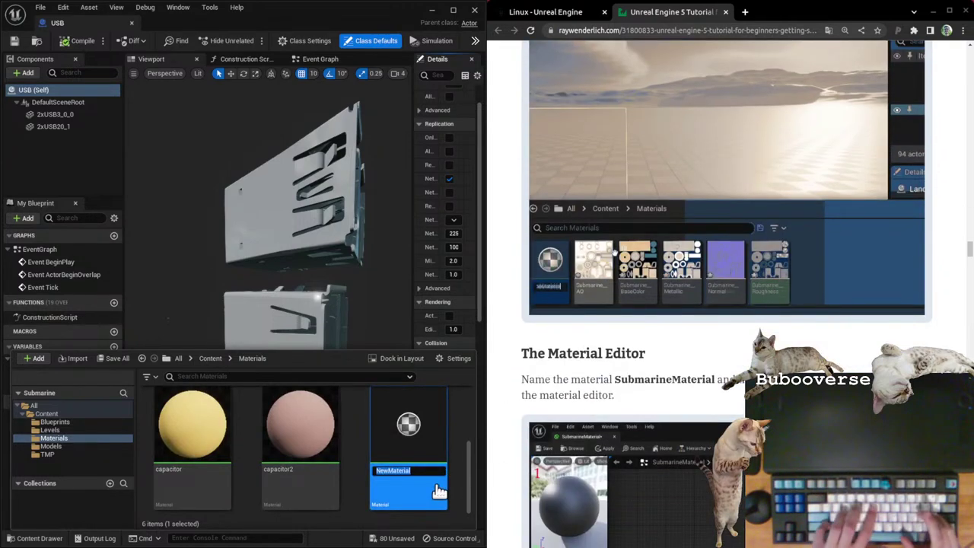
pyautogui.write('USBMa')
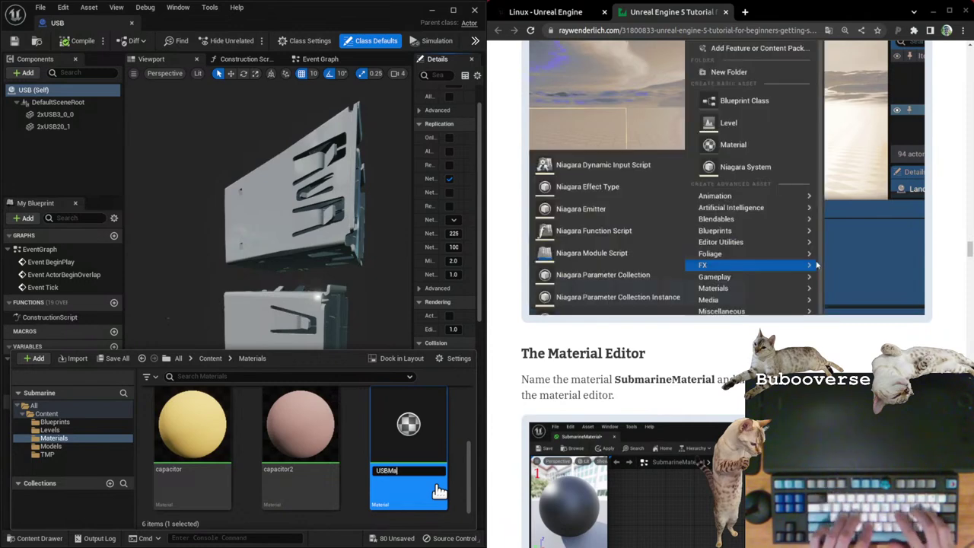
pyautogui.write('terial')
pyautogui.press('Return')
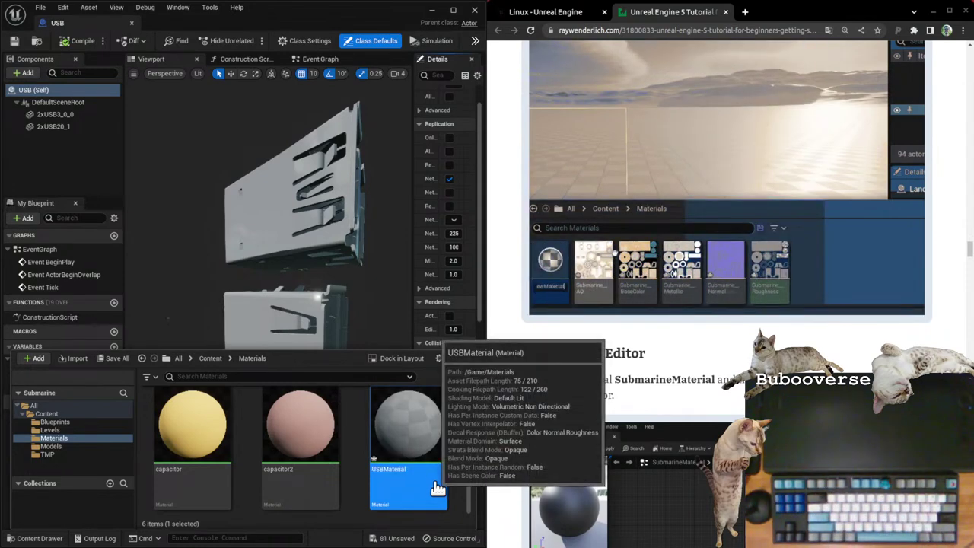
# Step: Open USBMaterial in the Material Editor and pan the graph to position the result node
pyautogui.doubleClick(401, 432)
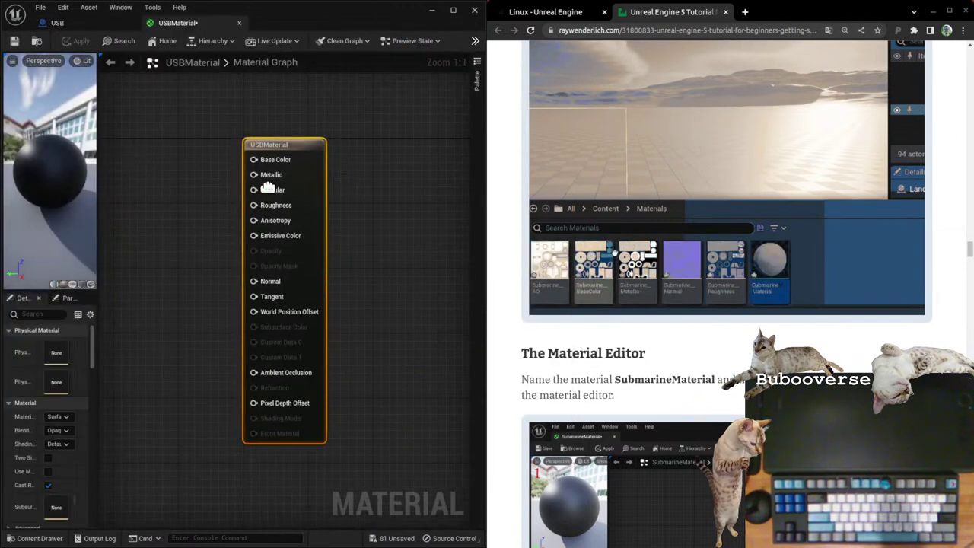
pyautogui.scroll(3, 342, 237)
pyautogui.scroll(-4, 335, 235)
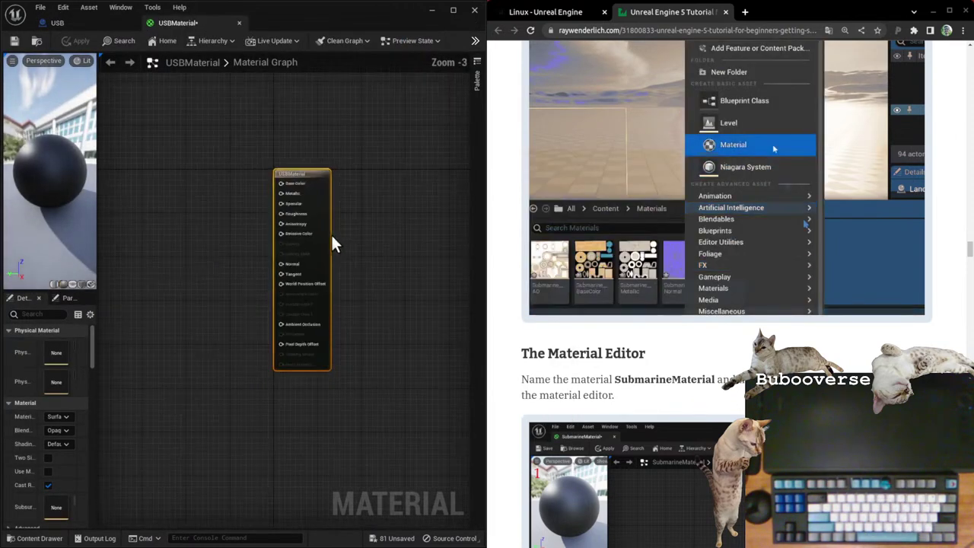
pyautogui.moveTo(373, 231); pyautogui.dragTo(236, 256, button='right')
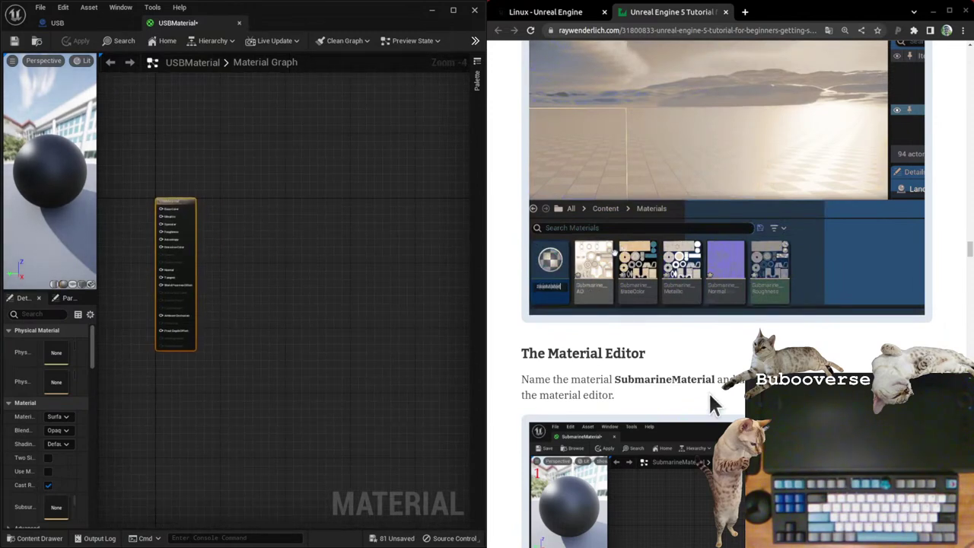
pyautogui.scroll(-3, 819, 81)
pyautogui.scroll(-2, 818, 82)
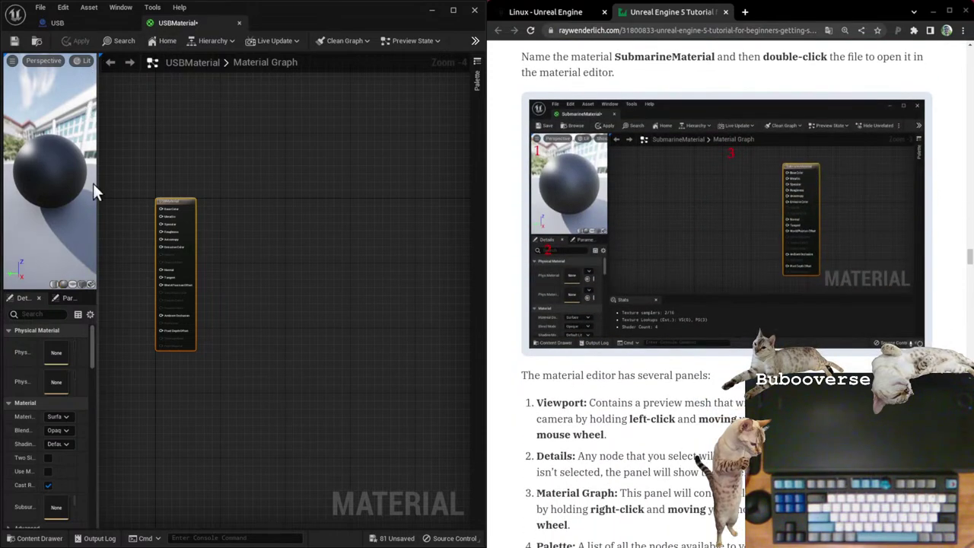
pyautogui.moveTo(132, 177); pyautogui.dragTo(155, 186, button='right')
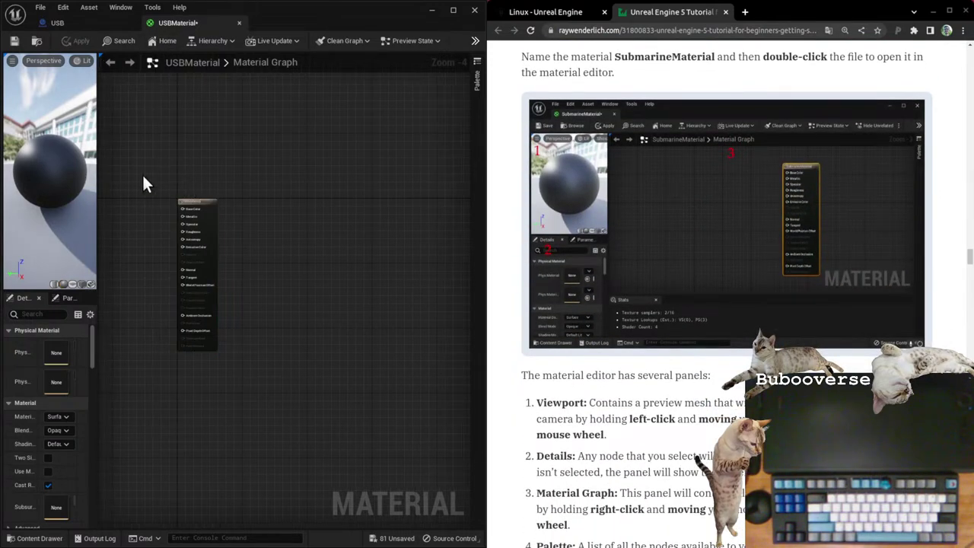
# Step: Widen the preview viewport and Details area, then orbit the preview sphere
pyautogui.moveTo(97, 167); pyautogui.dragTo(212, 167)
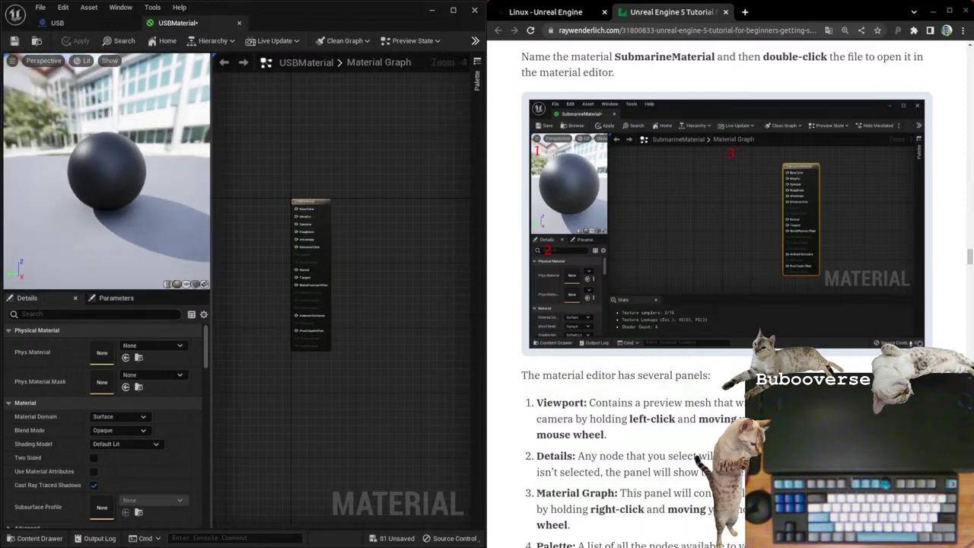
pyautogui.moveTo(35, 163); pyautogui.dragTo(121, 163)
pyautogui.scroll(4, 339, 245)
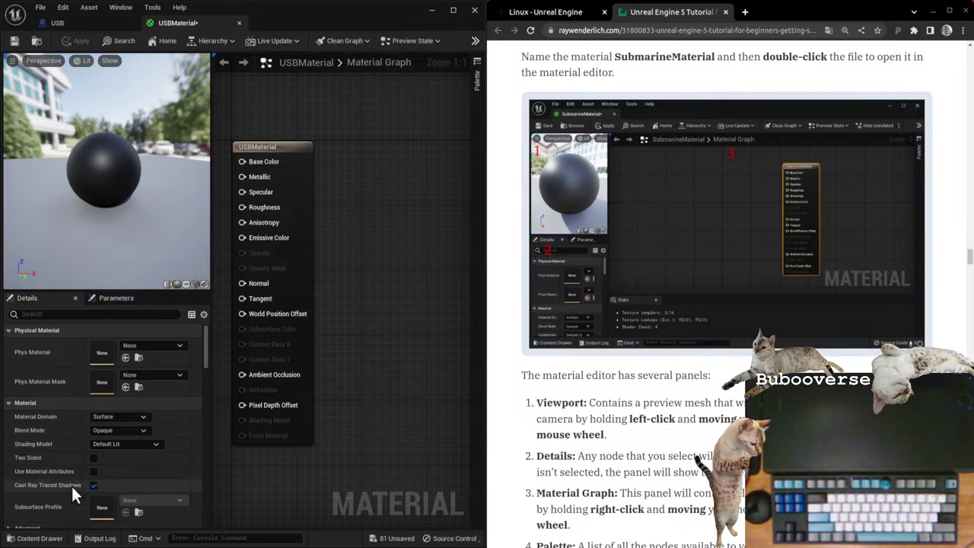
pyautogui.scroll(-4, 92, 441)
pyautogui.scroll(-3, 114, 415)
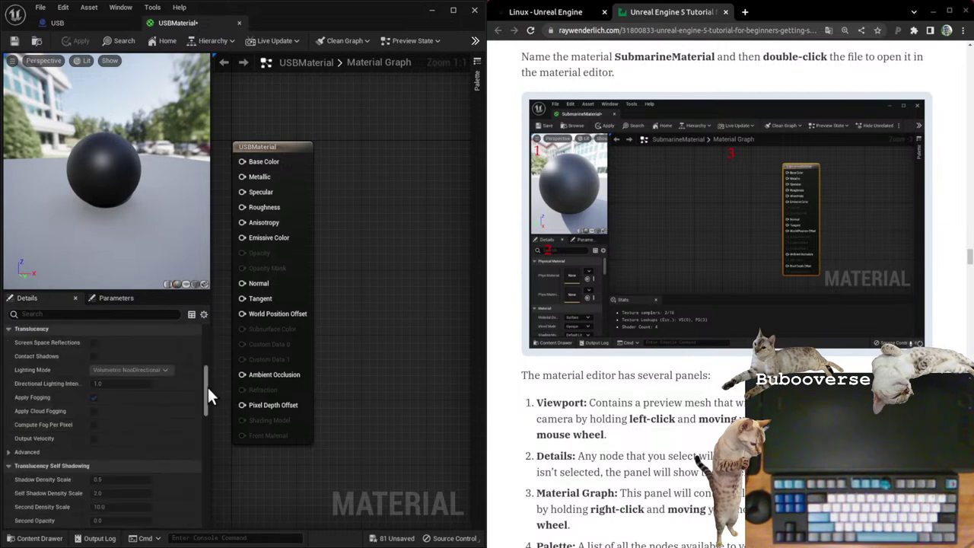
pyautogui.moveTo(208, 387); pyautogui.dragTo(200, 336)
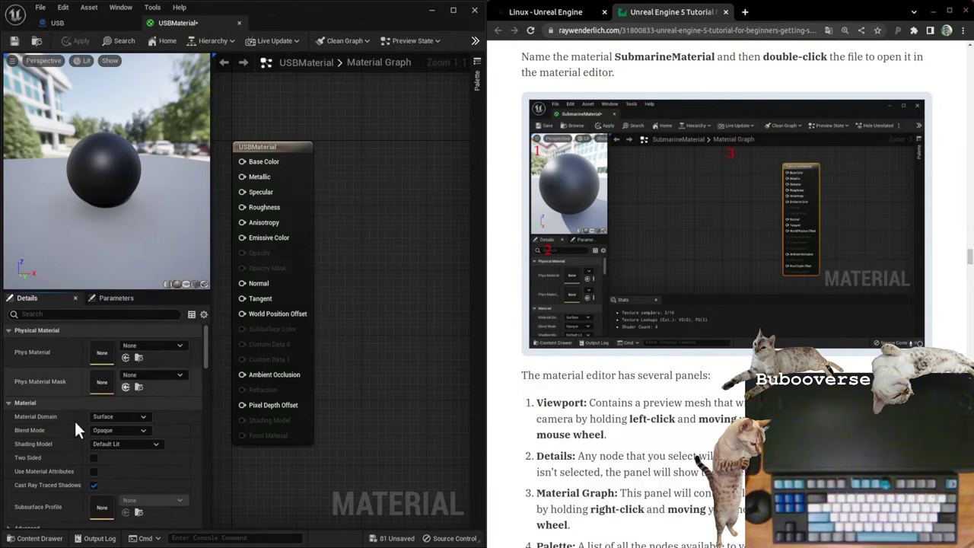
pyautogui.scroll(-3, 165, 412)
# Step: Select the USBMaterial result node to inspect its properties in Details
pyautogui.click(278, 157)
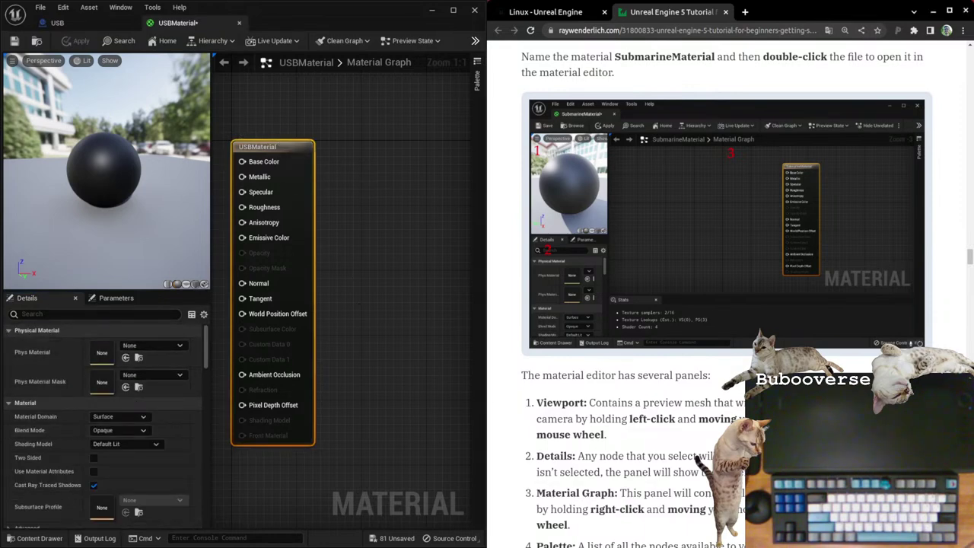
pyautogui.click(411, 366)
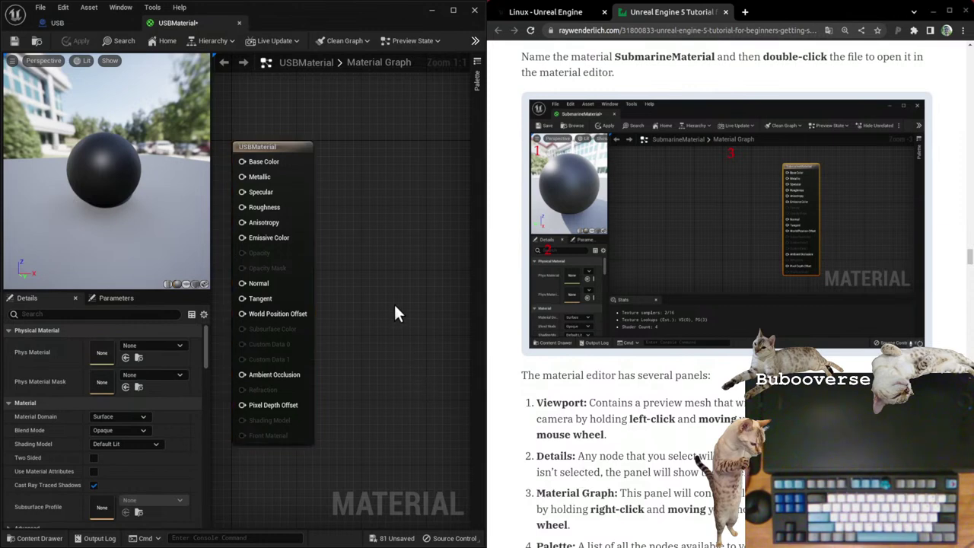
pyautogui.click(291, 148)
pyautogui.scroll(-3, 147, 433)
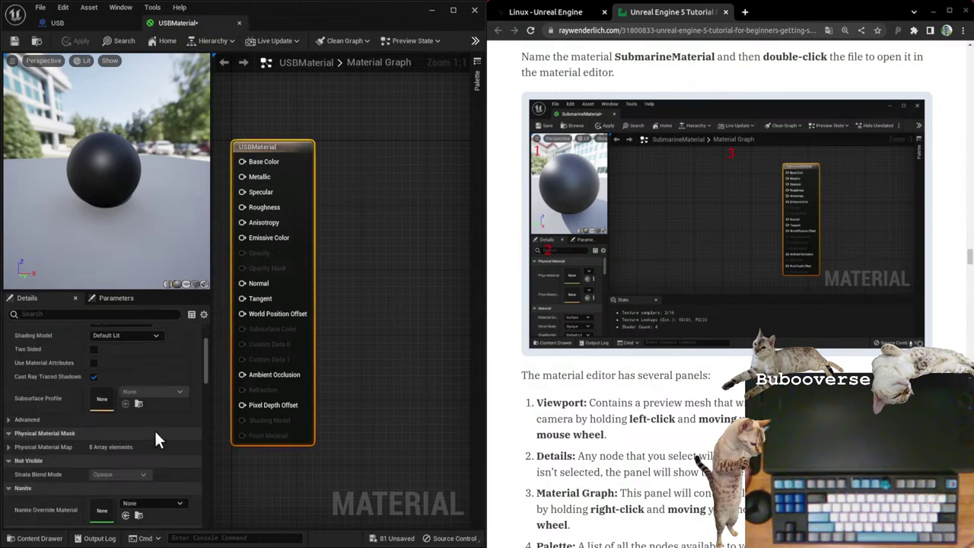
pyautogui.scroll(3, 154, 429)
pyautogui.click(115, 298)
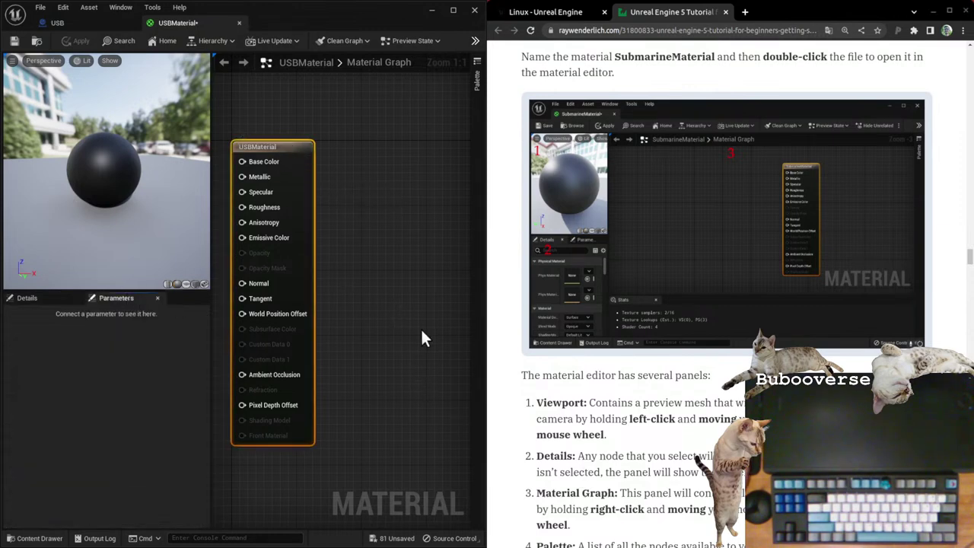
pyautogui.click(413, 338)
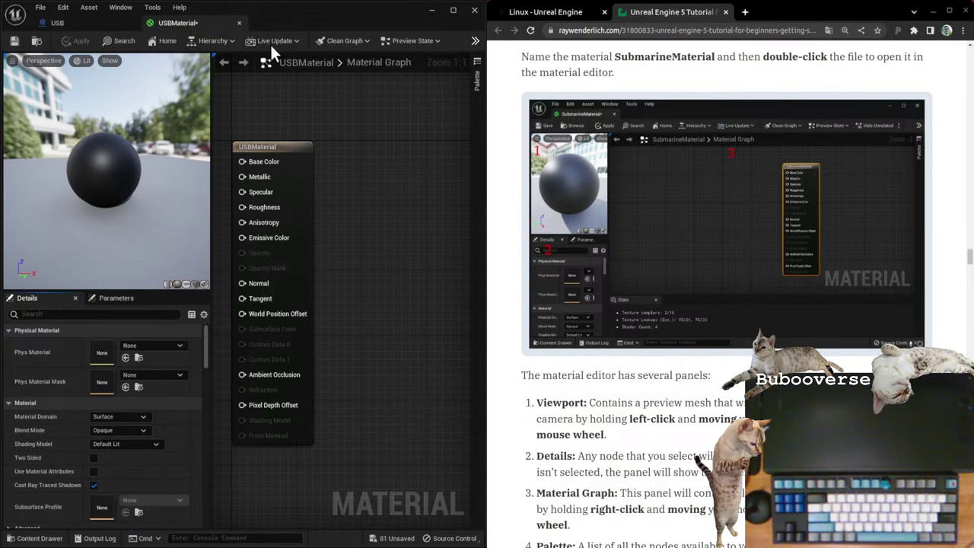
pyautogui.scroll(-7, 348, 229)
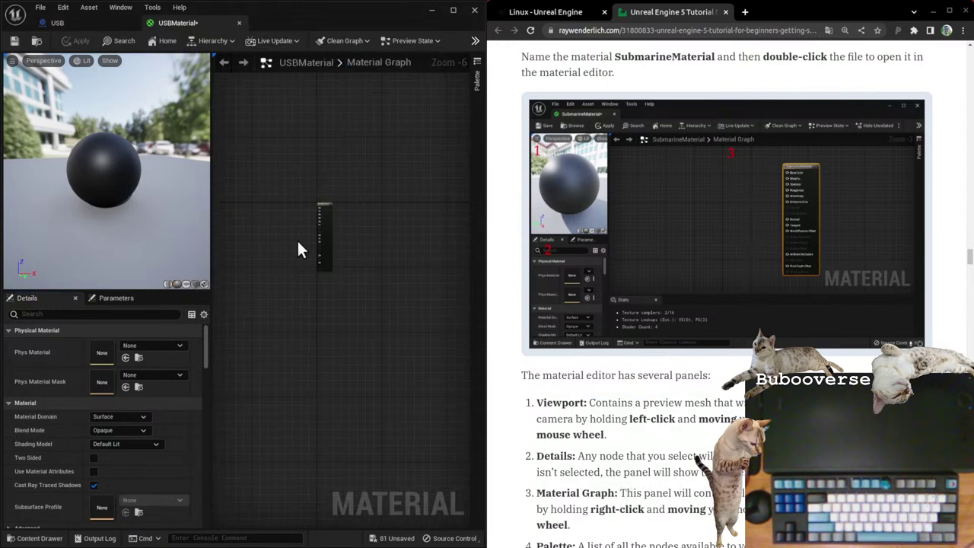
pyautogui.scroll(4, 304, 243)
pyautogui.moveTo(406, 244); pyautogui.dragTo(374, 241, button='right')
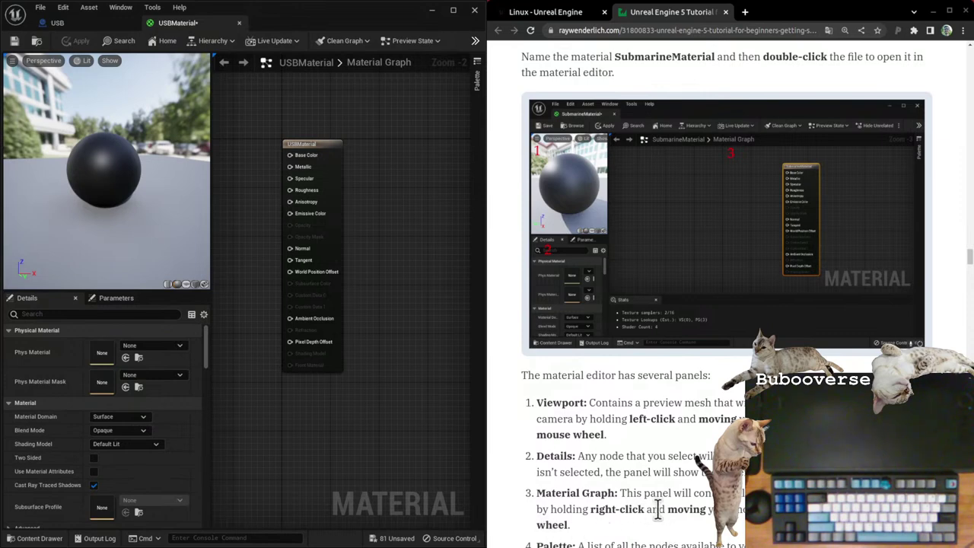
pyautogui.moveTo(394, 393)
pyautogui.mouseDown(button='right')
pyautogui.moveTo(340, 391)
pyautogui.moveTo(401, 391)
pyautogui.mouseUp(button='right')
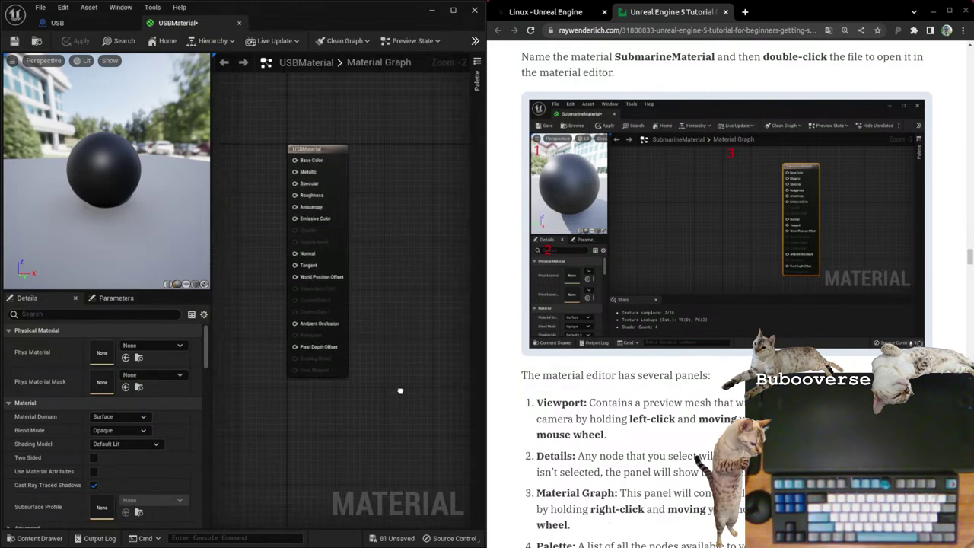
pyautogui.scroll(1, 408, 341)
pyautogui.scroll(-3, 685, 305)
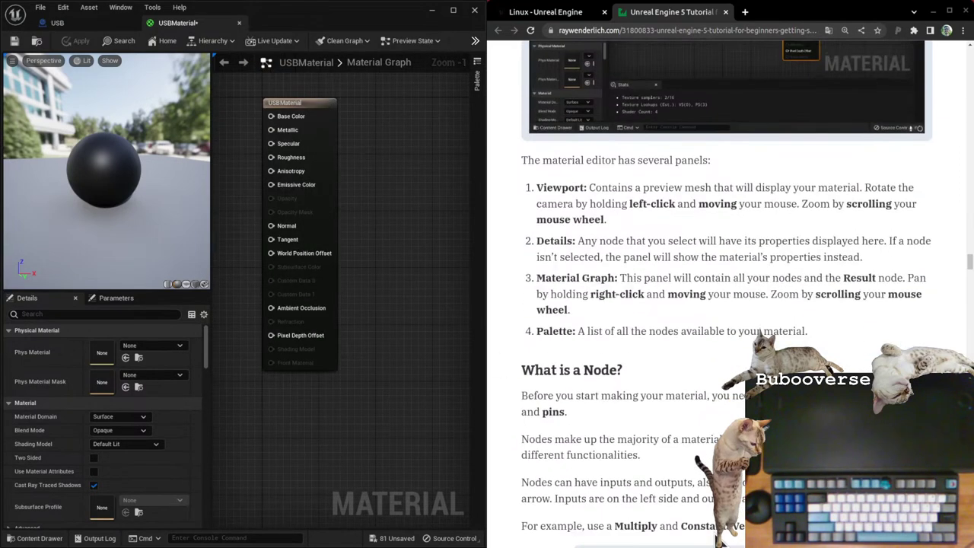
pyautogui.scroll(3, 770, 217)
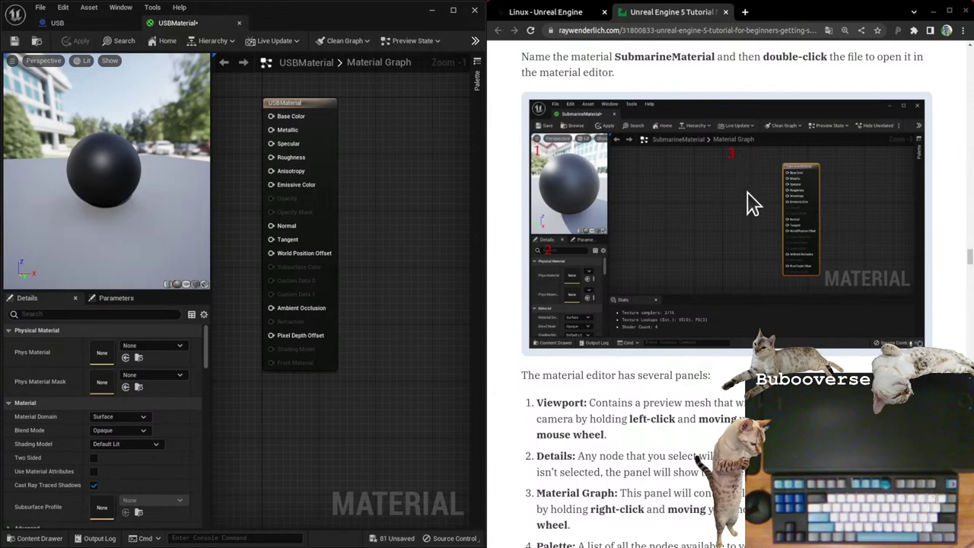
pyautogui.scroll(-2, 582, 379)
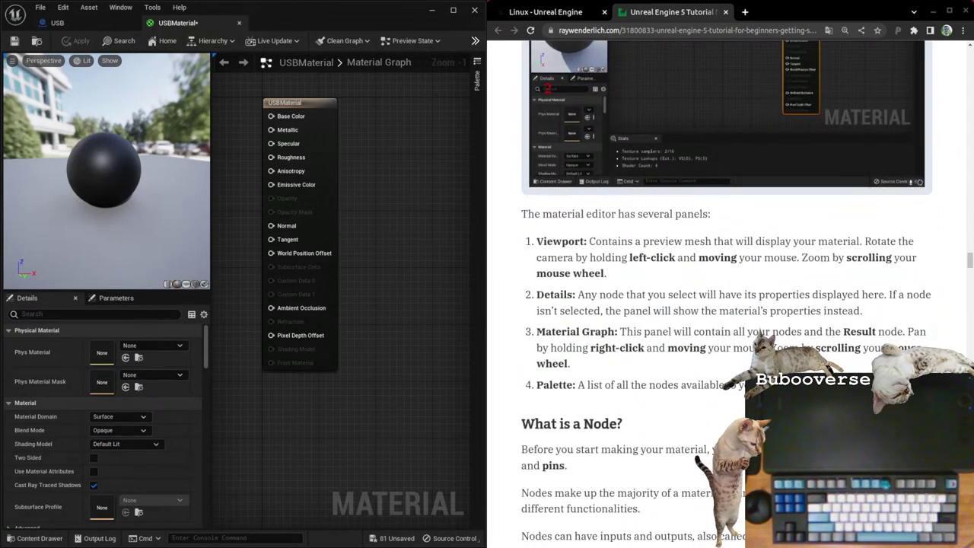
pyautogui.moveTo(356, 241); pyautogui.dragTo(336, 280, button='right')
pyautogui.scroll(2, 765, 242)
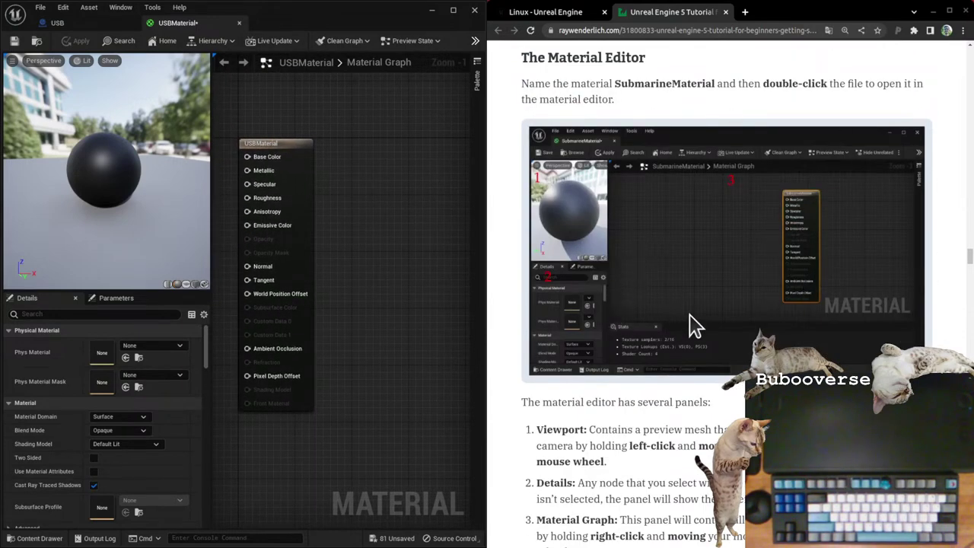
pyautogui.scroll(-3, 728, 297)
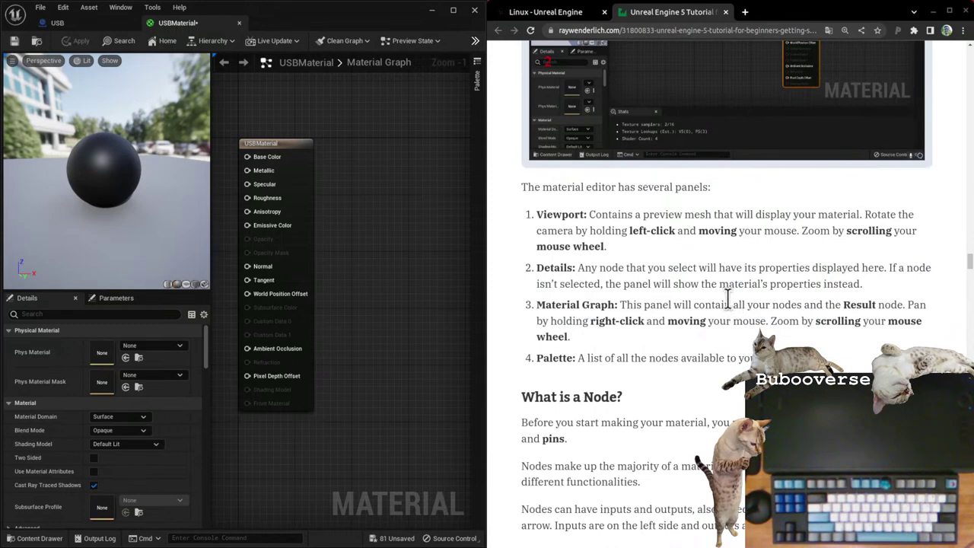
pyautogui.scroll(-2, 618, 407)
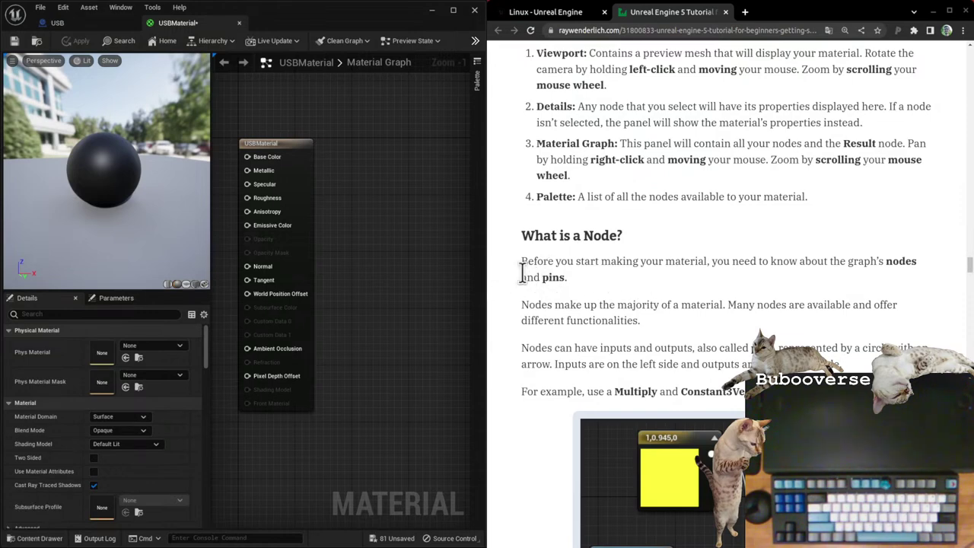
pyautogui.tripleClick(566, 266)
pyautogui.click(618, 278)
pyautogui.scroll(-2, 685, 434)
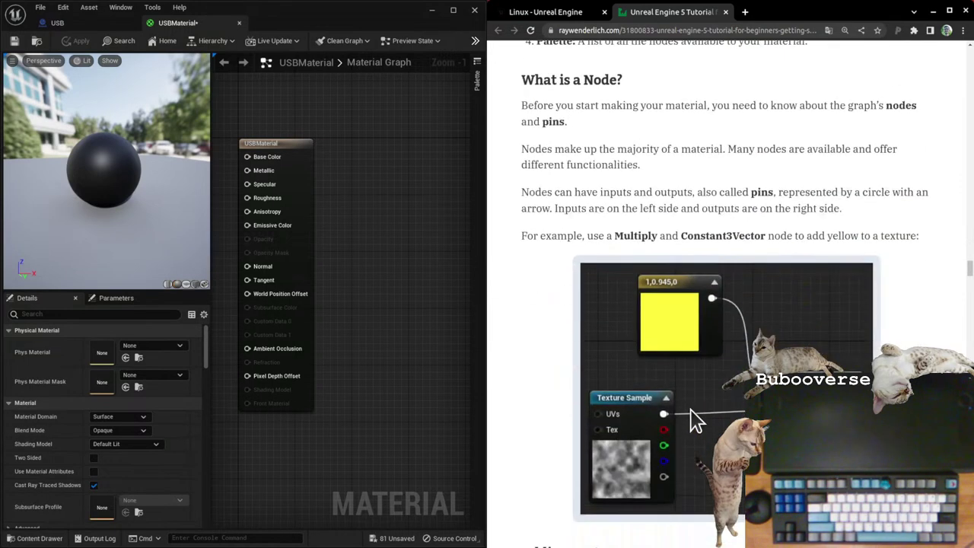
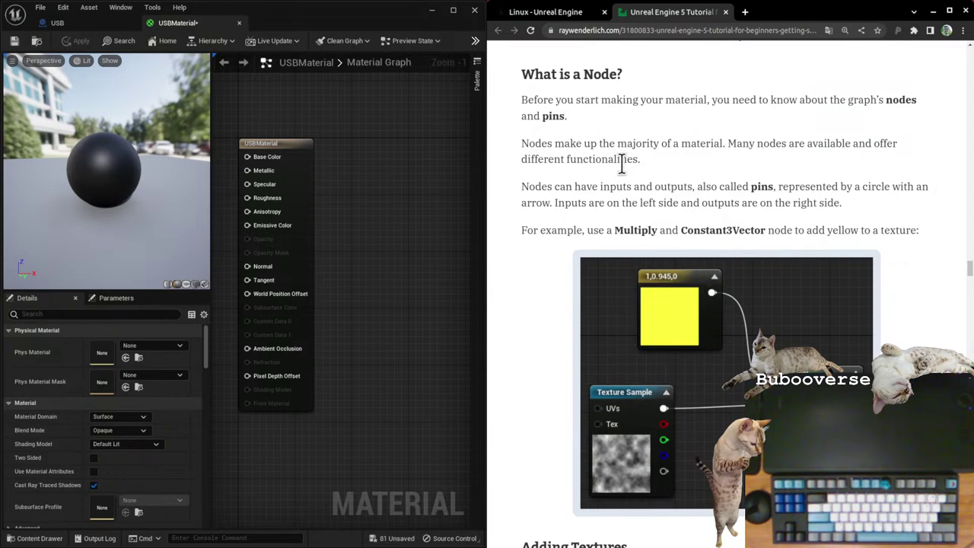
# Step: Scroll the tutorial to Adding Textures, marking the sentences about textures and the Result node
pyautogui.scroll(-5, 622, 164)
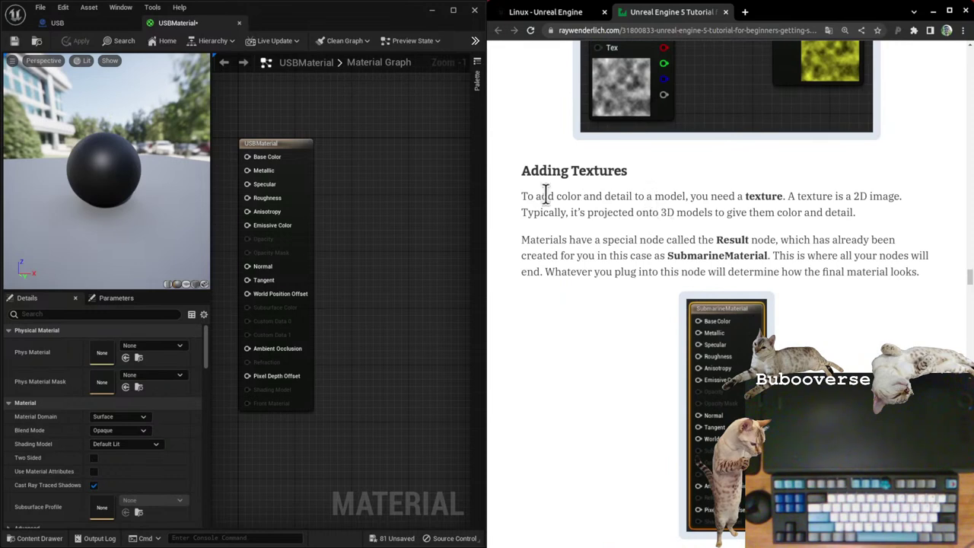
pyautogui.moveTo(538, 196); pyautogui.dragTo(850, 213)
pyautogui.click(763, 213)
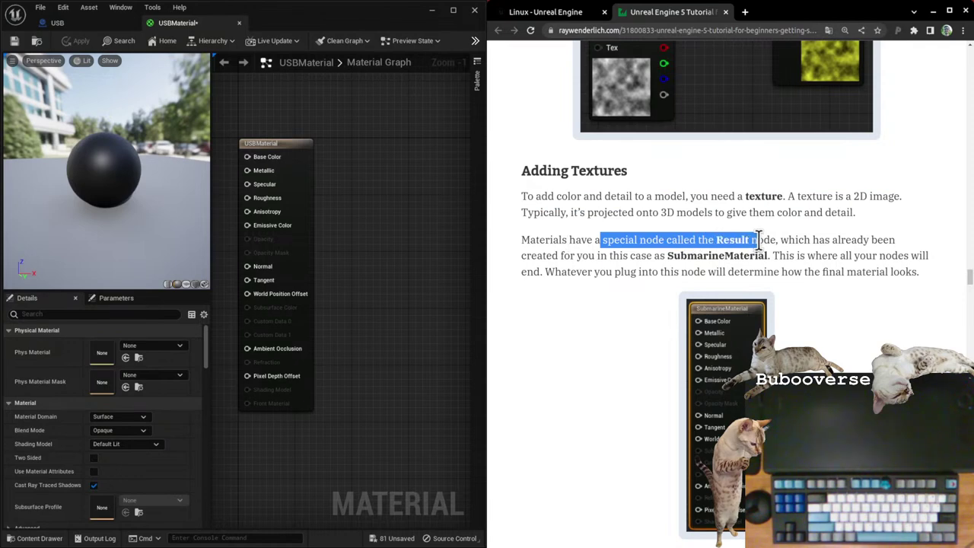
pyautogui.moveTo(796, 256); pyautogui.dragTo(758, 251)
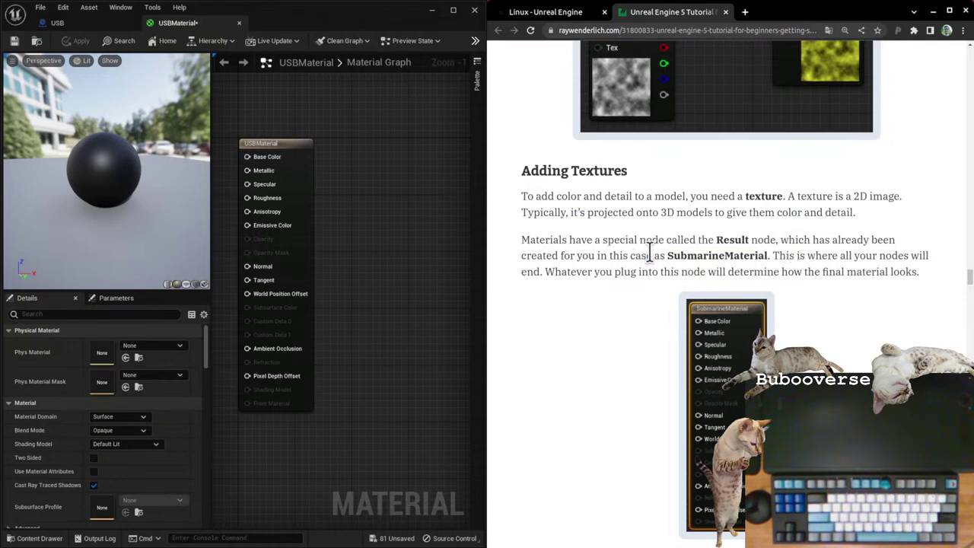
pyautogui.moveTo(649, 255); pyautogui.dragTo(863, 277)
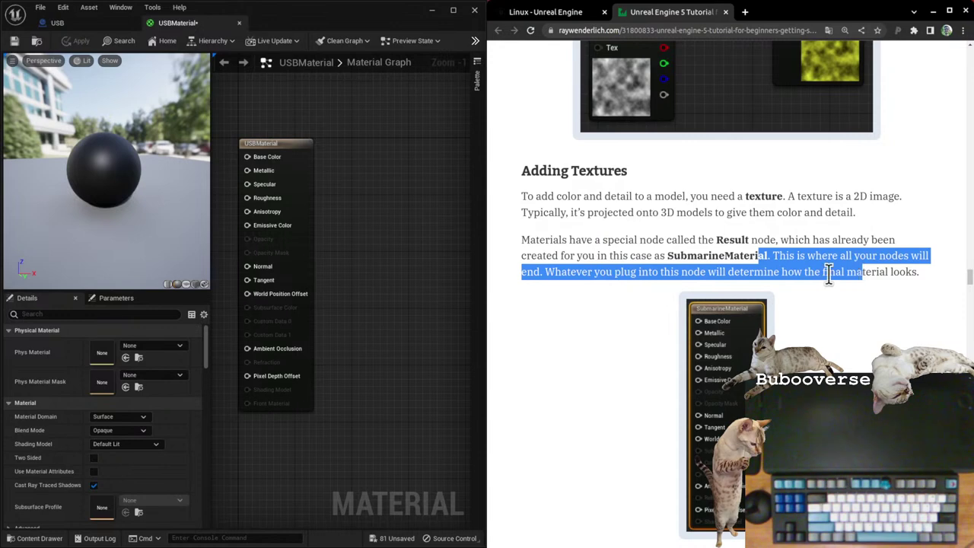
pyautogui.click(829, 275)
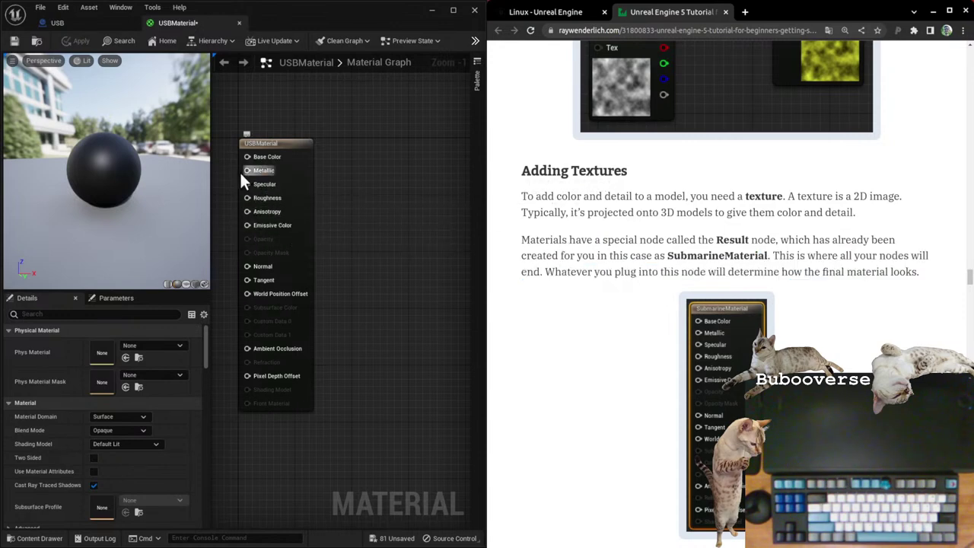
# Step: Move the USBMaterial result node aside and add a TextureSample node found via 'tex sample'
pyautogui.moveTo(278, 145); pyautogui.dragTo(335, 163)
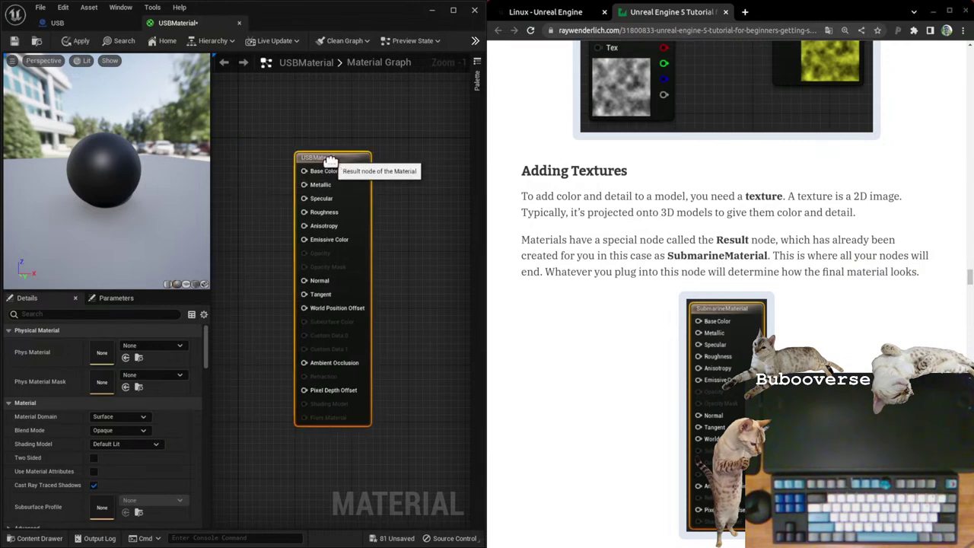
pyautogui.scroll(-1, 296, 153)
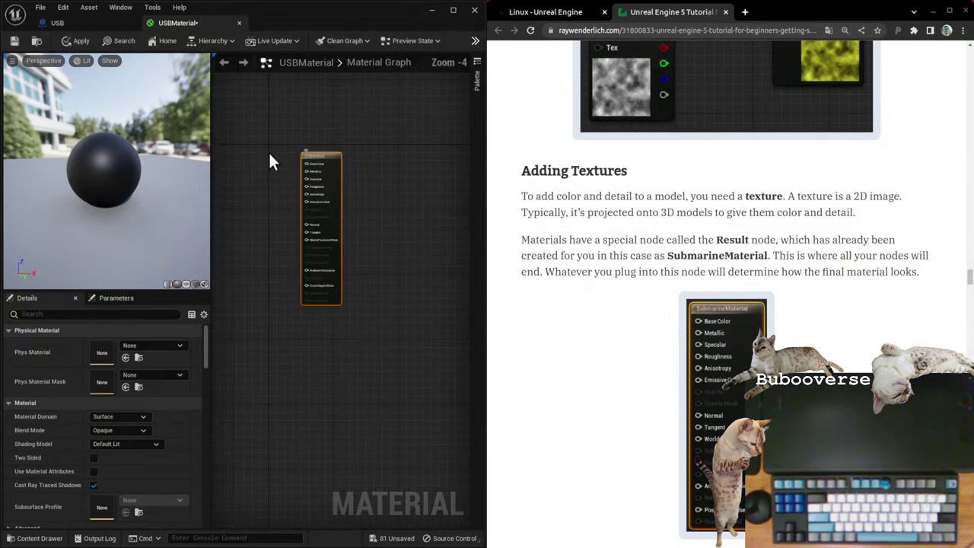
pyautogui.scroll(1, 281, 160)
pyautogui.rightClick(254, 196)
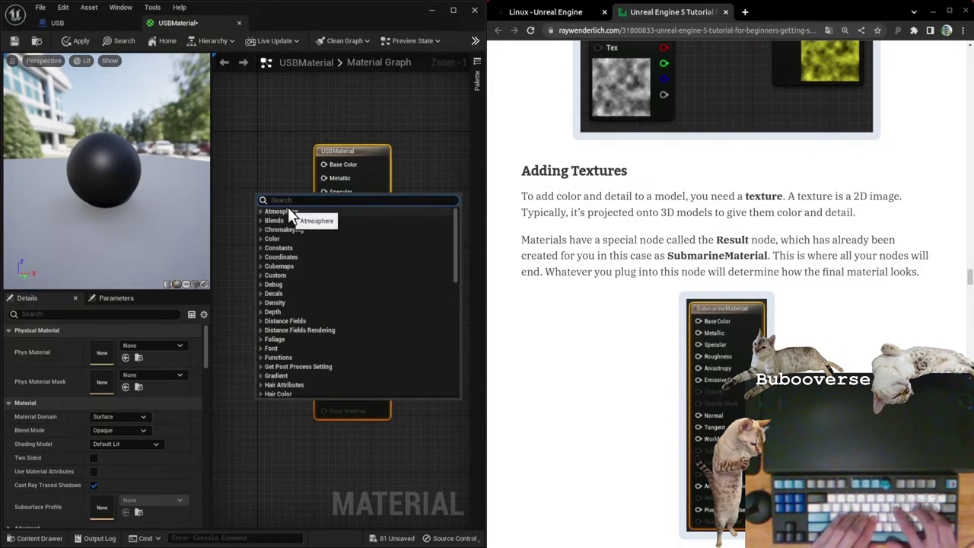
pyautogui.write('tex')
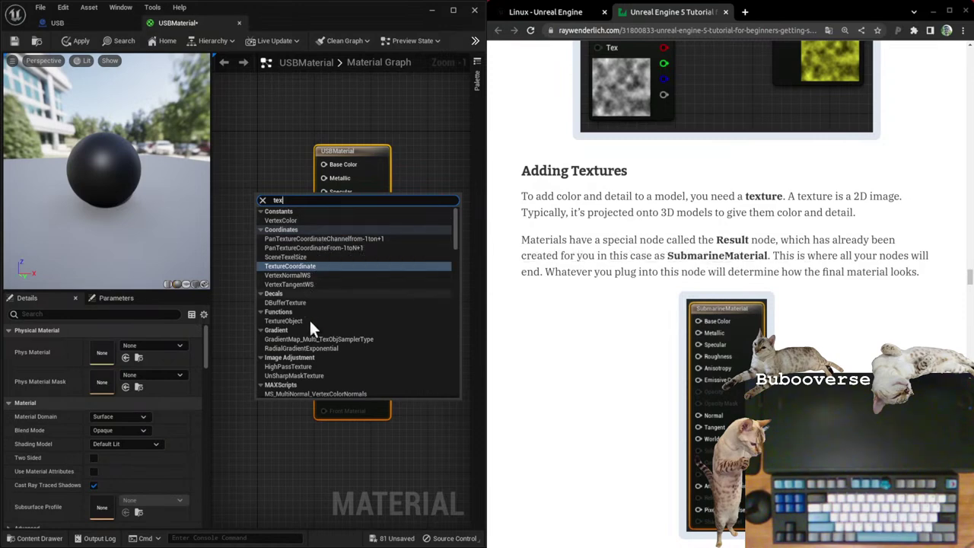
pyautogui.scroll(3, 606, 249)
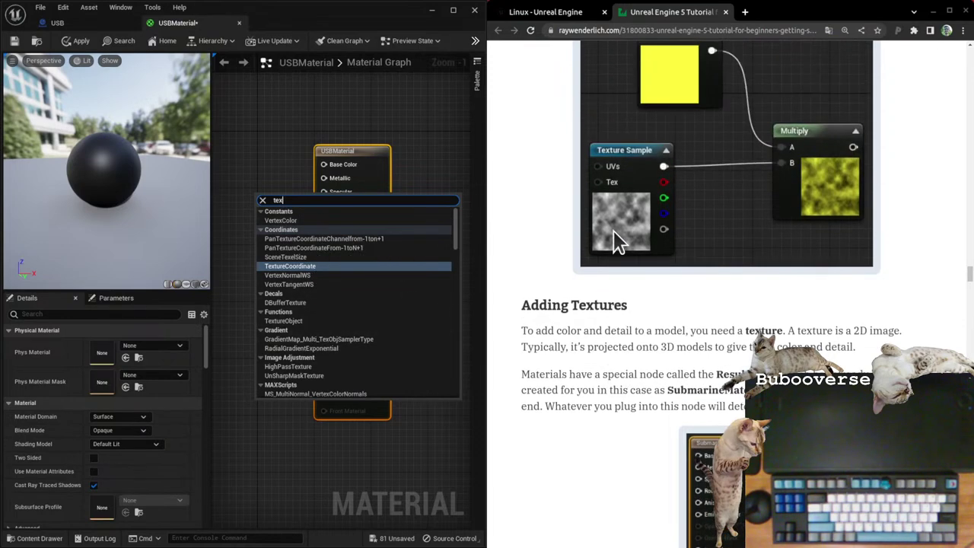
pyautogui.scroll(-3, 297, 304)
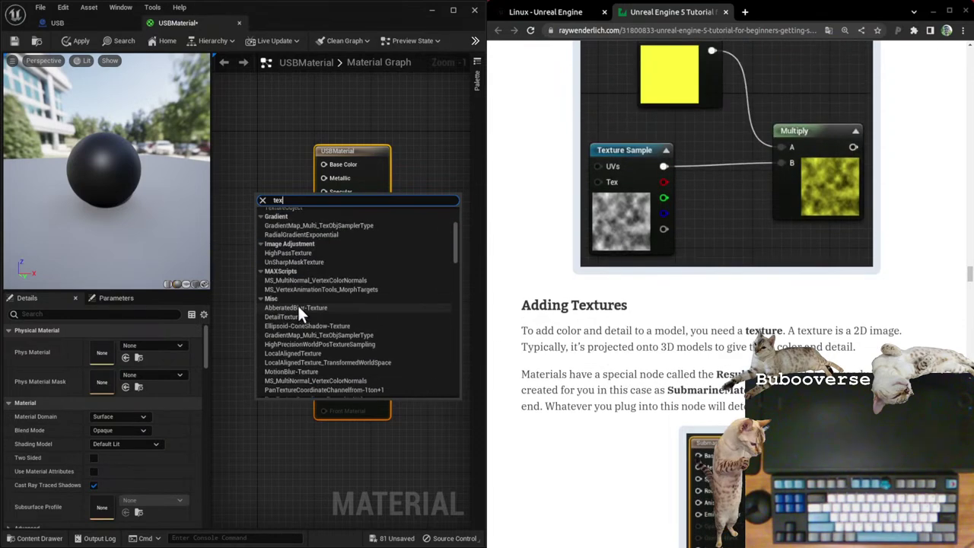
pyautogui.scroll(3, 309, 272)
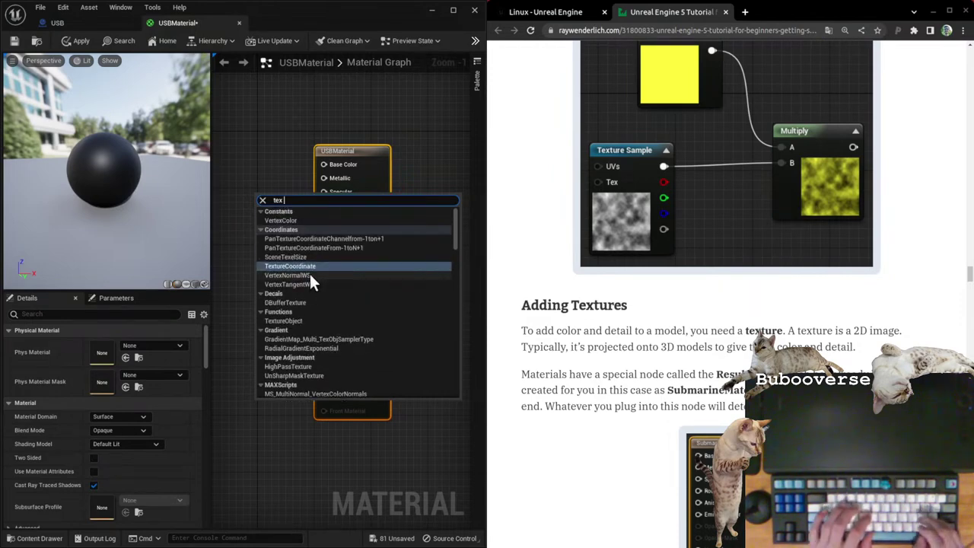
pyautogui.write('sample')
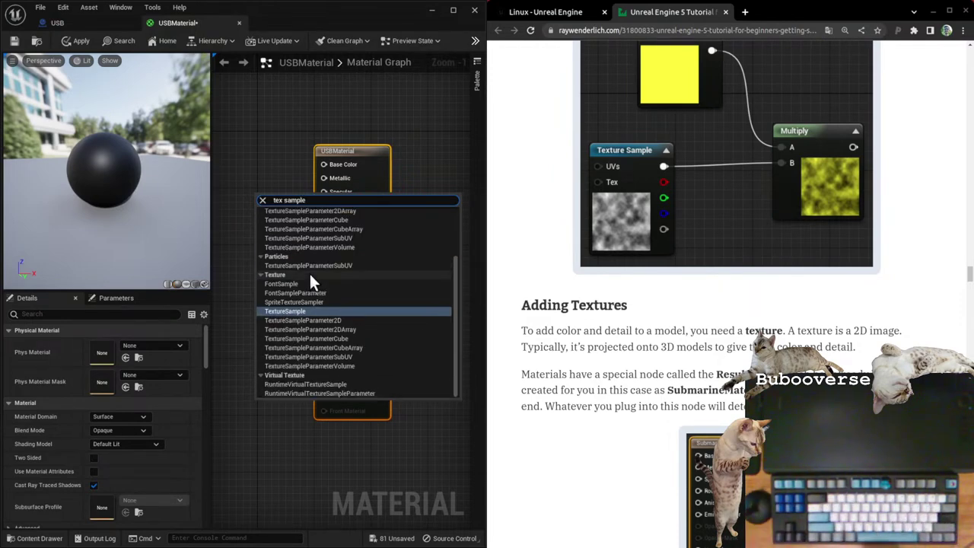
pyautogui.click(289, 312)
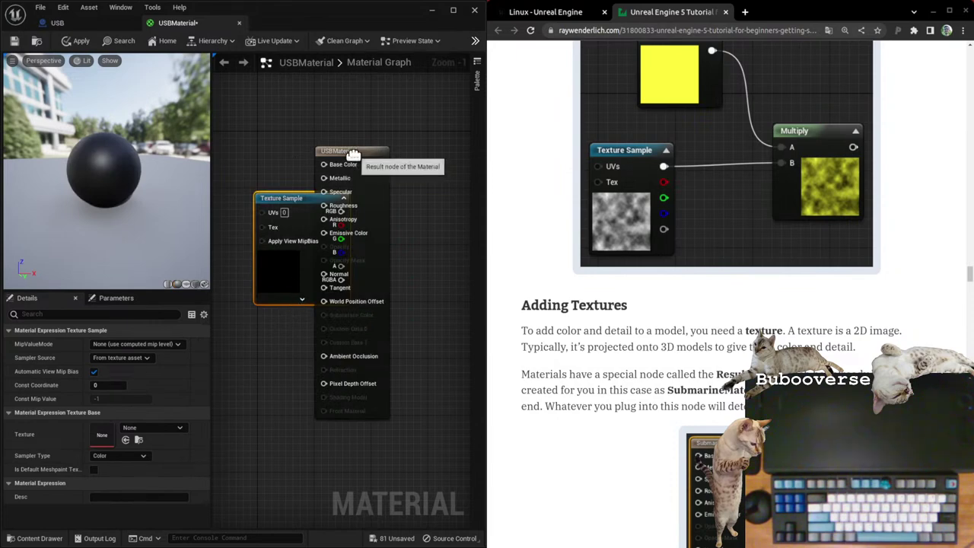
# Step: Place the Texture Sample left of USBMaterial, check its Sampler Source, then delete it
pyautogui.moveTo(354, 155); pyautogui.dragTo(395, 162)
pyautogui.moveTo(296, 196); pyautogui.dragTo(257, 178)
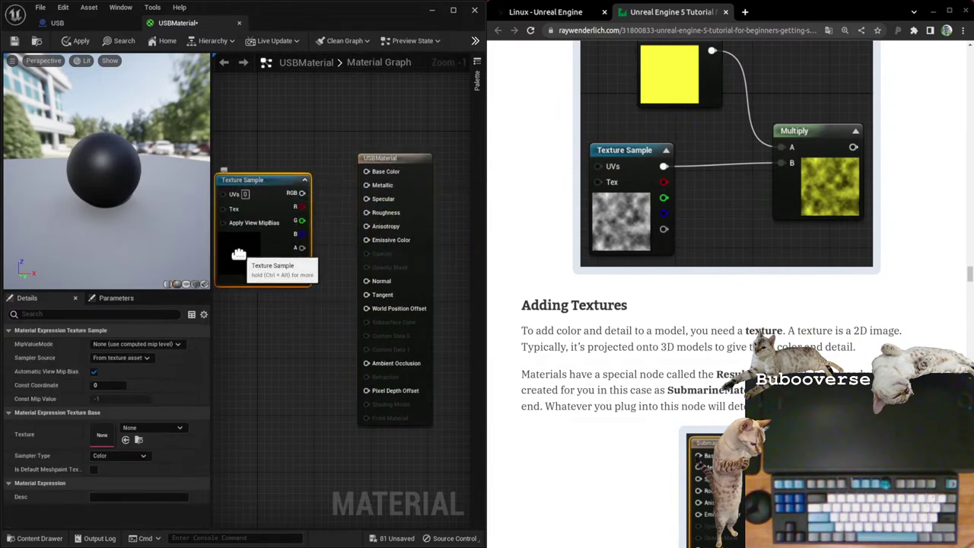
pyautogui.click(265, 281)
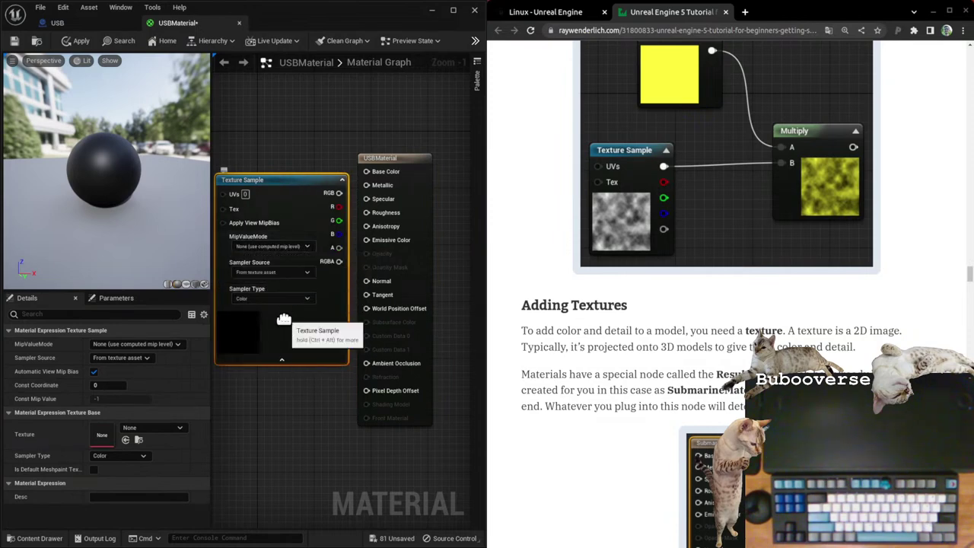
pyautogui.click(308, 273)
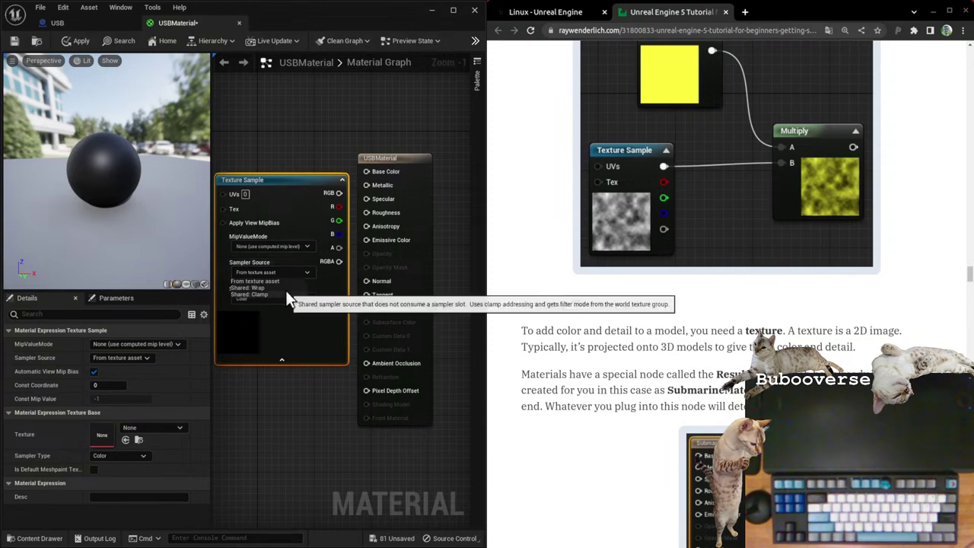
pyautogui.click(291, 271)
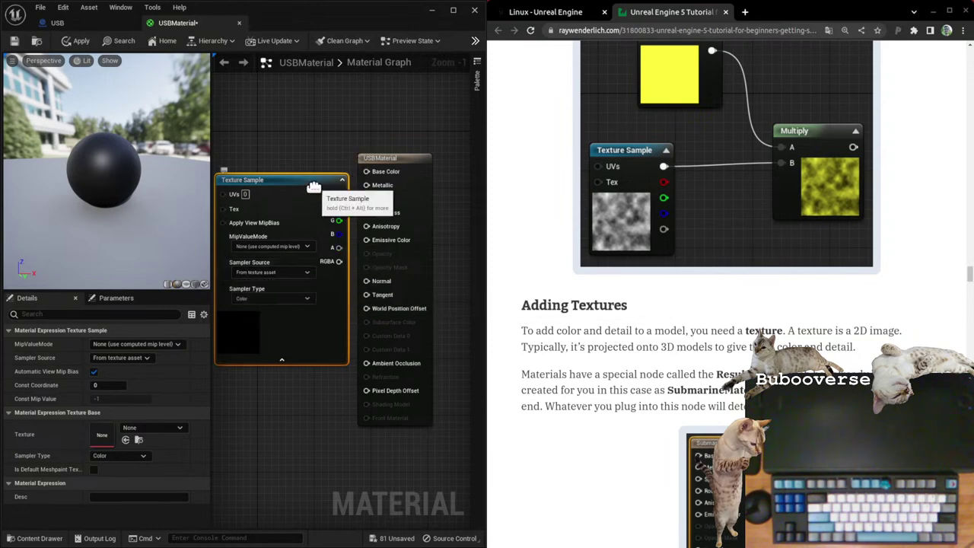
pyautogui.press('Delete')
pyautogui.rightClick(280, 228)
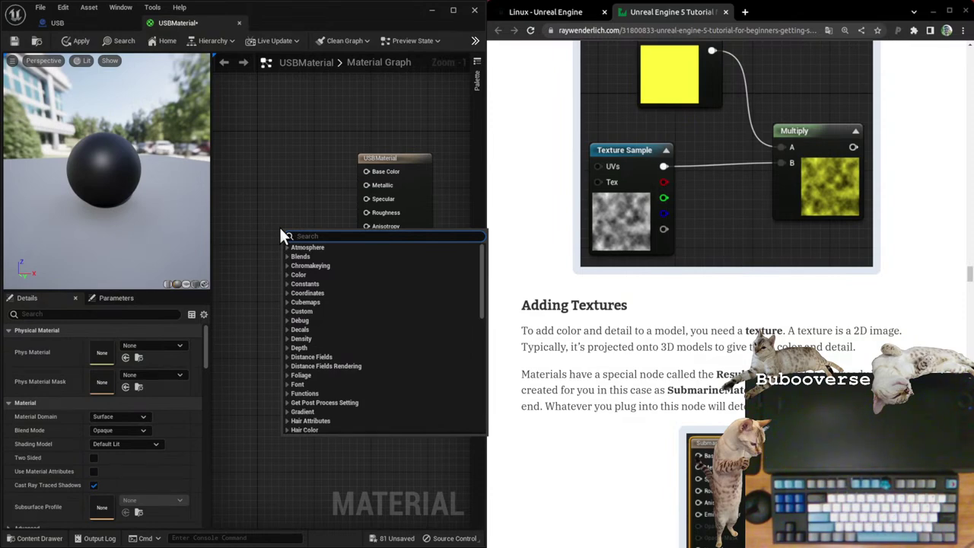
pyautogui.write('noise')
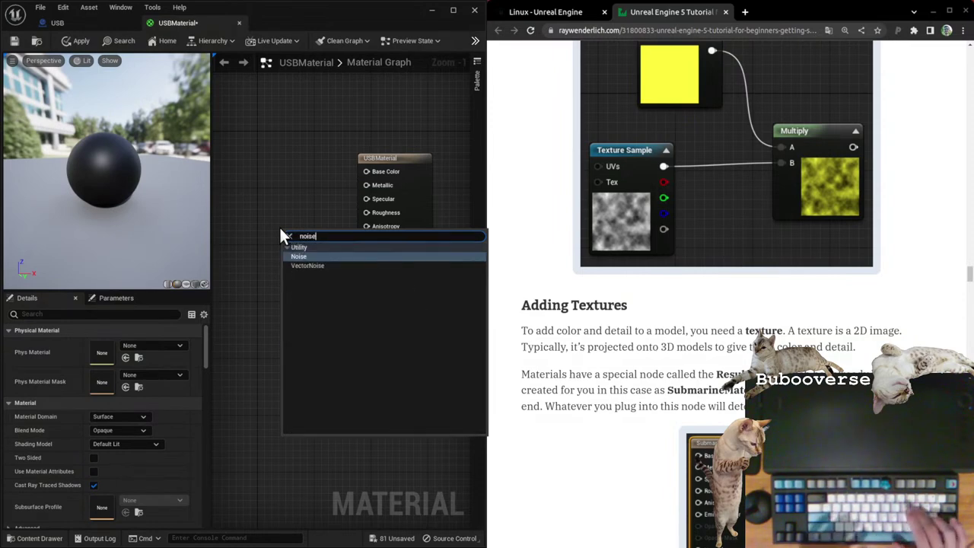
pyautogui.click(317, 256)
pyautogui.moveTo(335, 233); pyautogui.dragTo(273, 219)
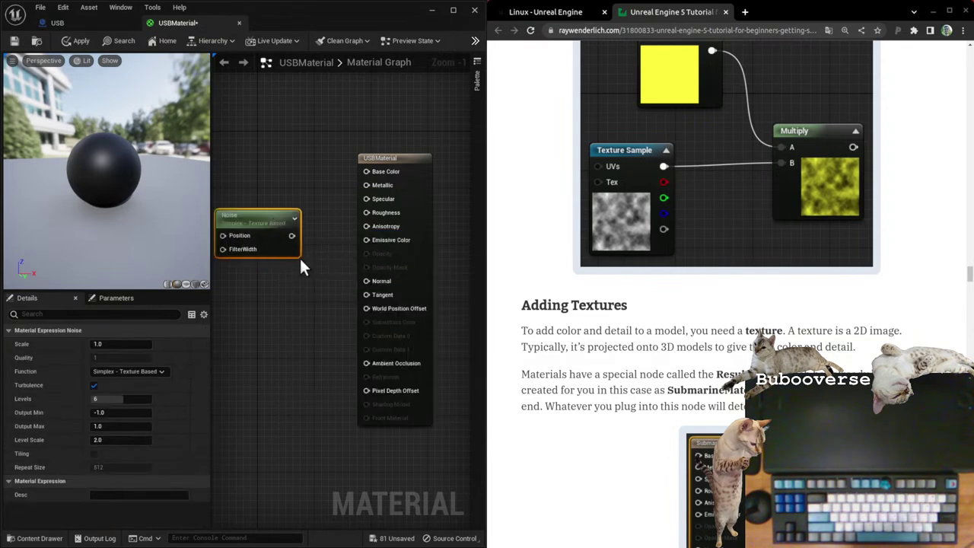
pyautogui.moveTo(301, 258); pyautogui.dragTo(307, 272)
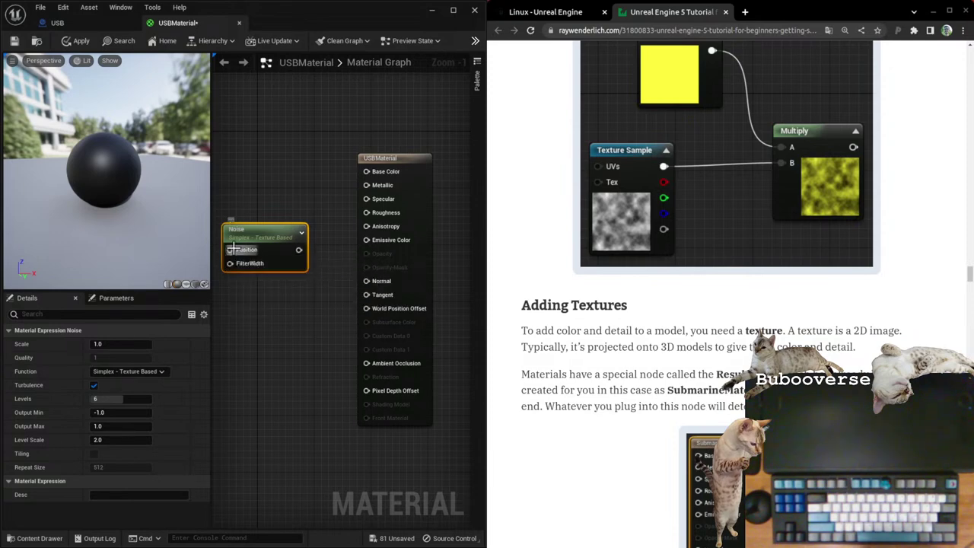
pyautogui.rightClick(297, 233)
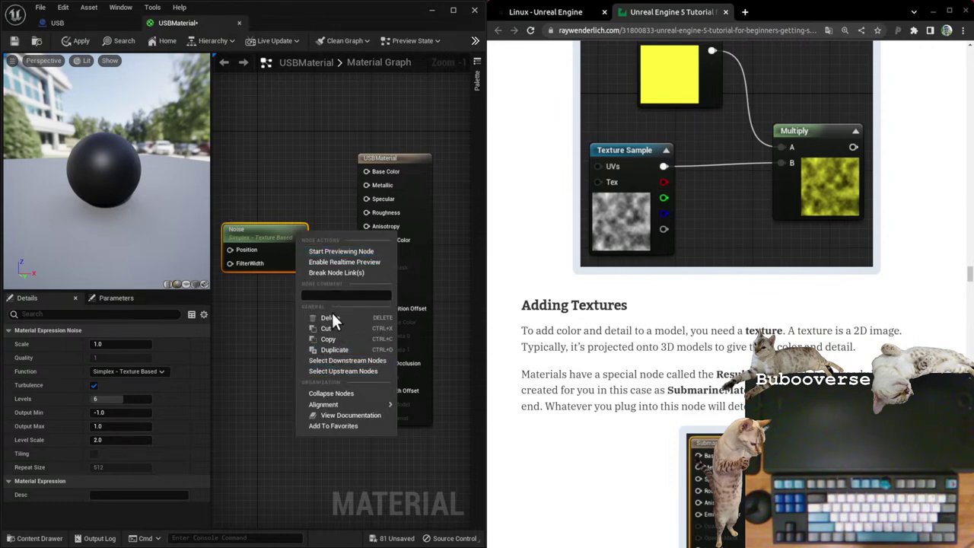
pyautogui.click(330, 316)
pyautogui.rightClick(286, 263)
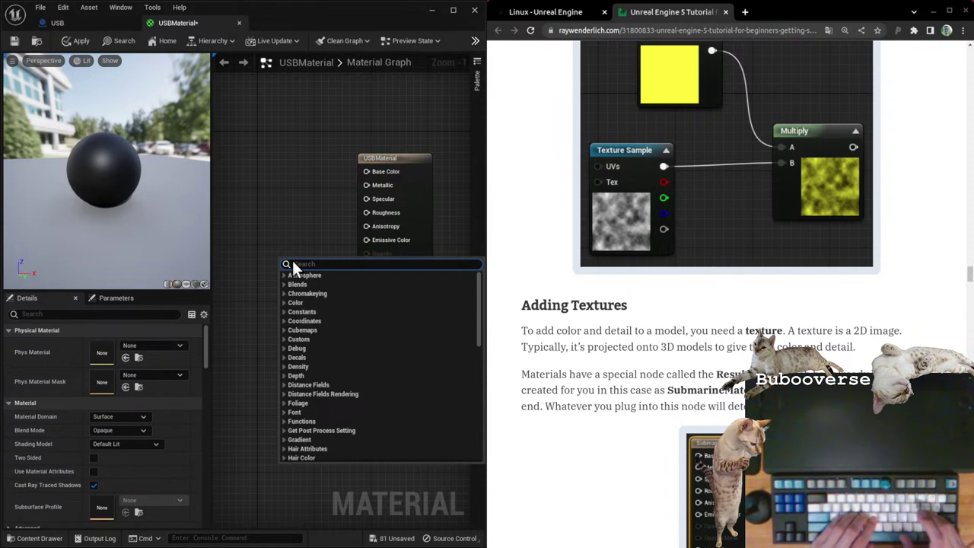
pyautogui.write('t')
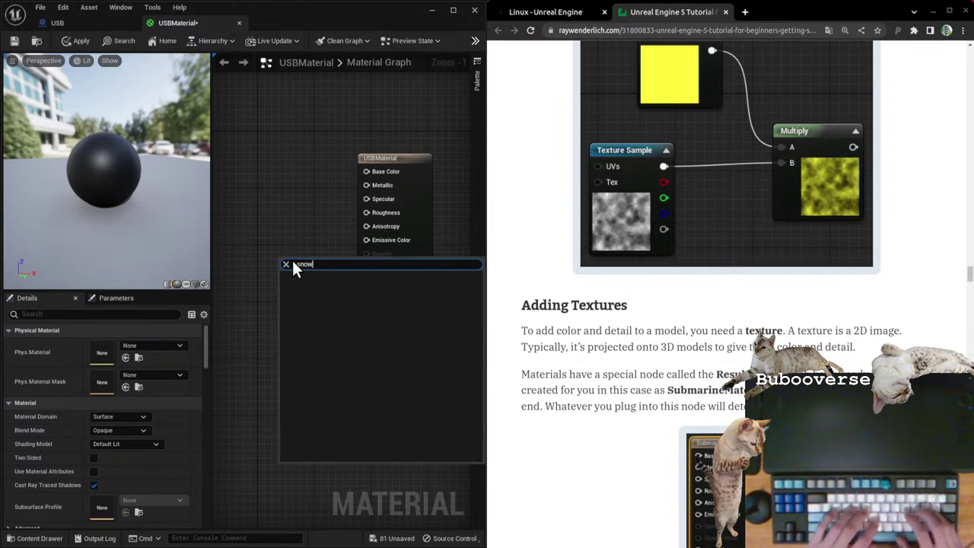
pyautogui.press('BackSpace')
pyautogui.write('noise')
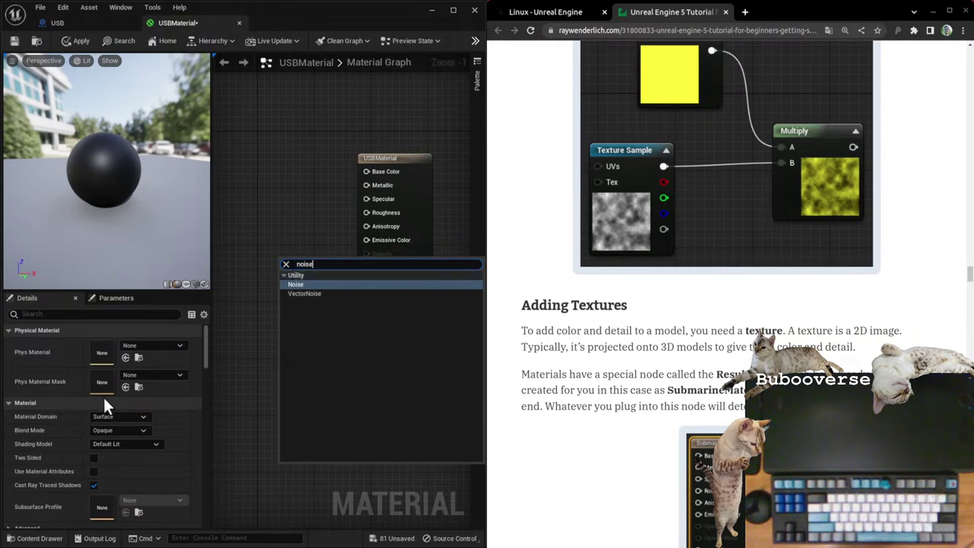
pyautogui.click(307, 293)
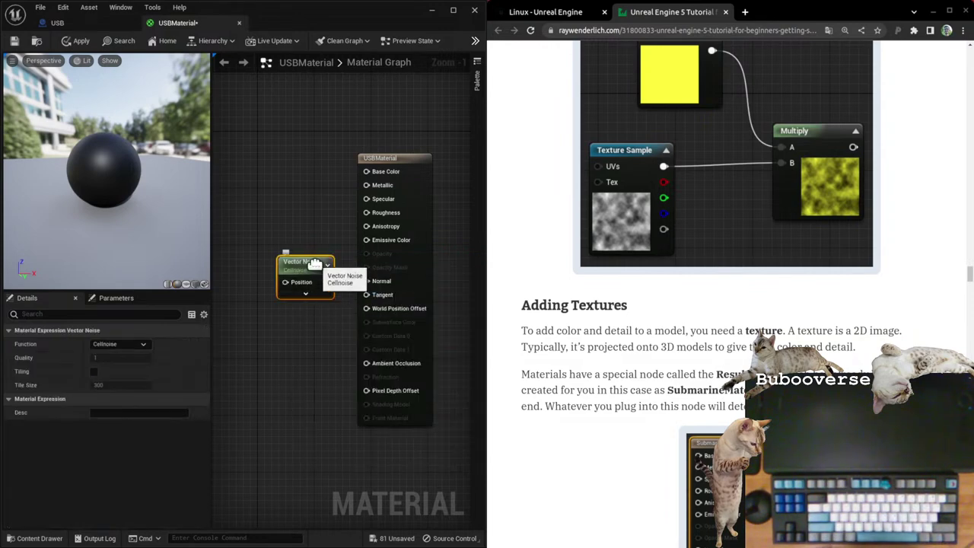
pyautogui.press('Delete')
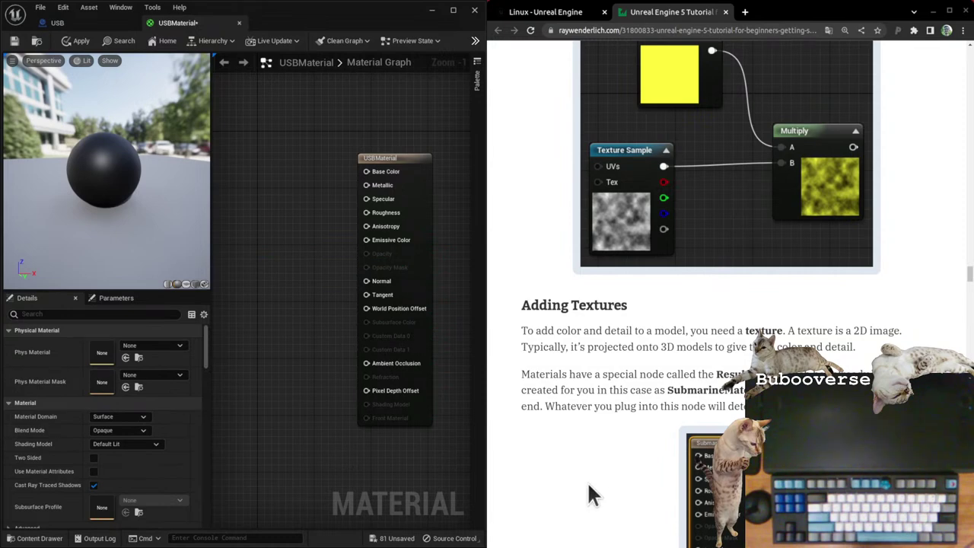
# Step: Scroll past the Normal and Ambient Occlusion descriptions to the texture-connection steps
pyautogui.scroll(-5, 597, 415)
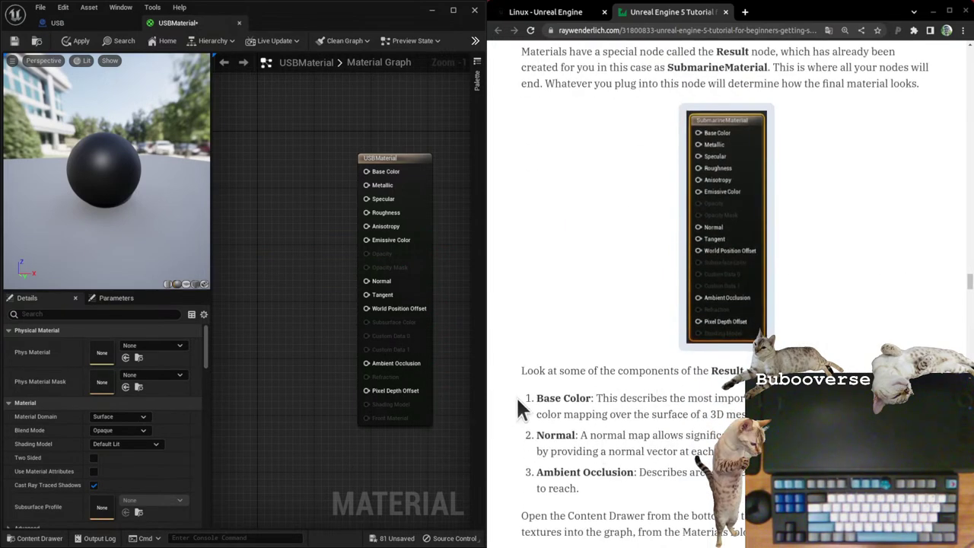
pyautogui.moveTo(542, 434); pyautogui.dragTo(717, 452)
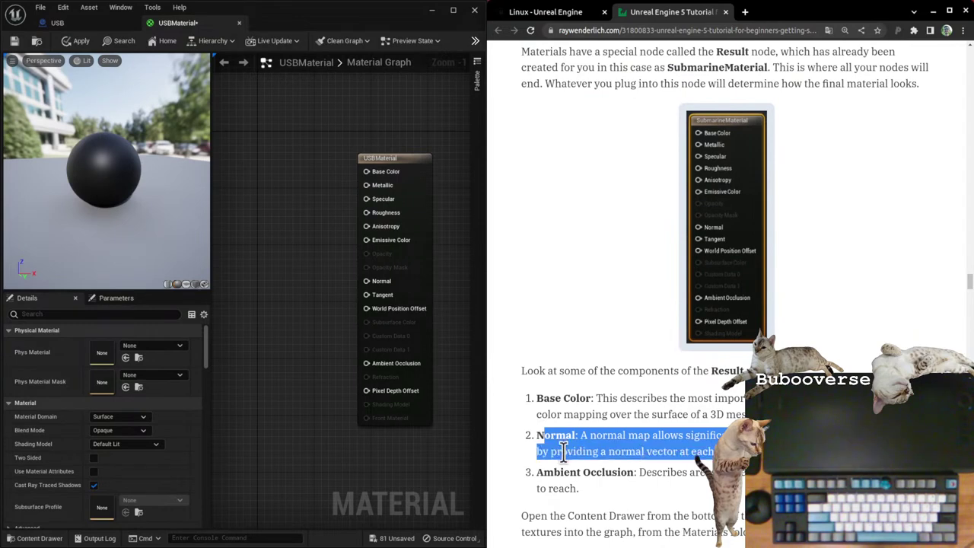
pyautogui.scroll(-1, 646, 446)
pyautogui.moveTo(583, 450); pyautogui.dragTo(640, 462)
pyautogui.click(640, 459)
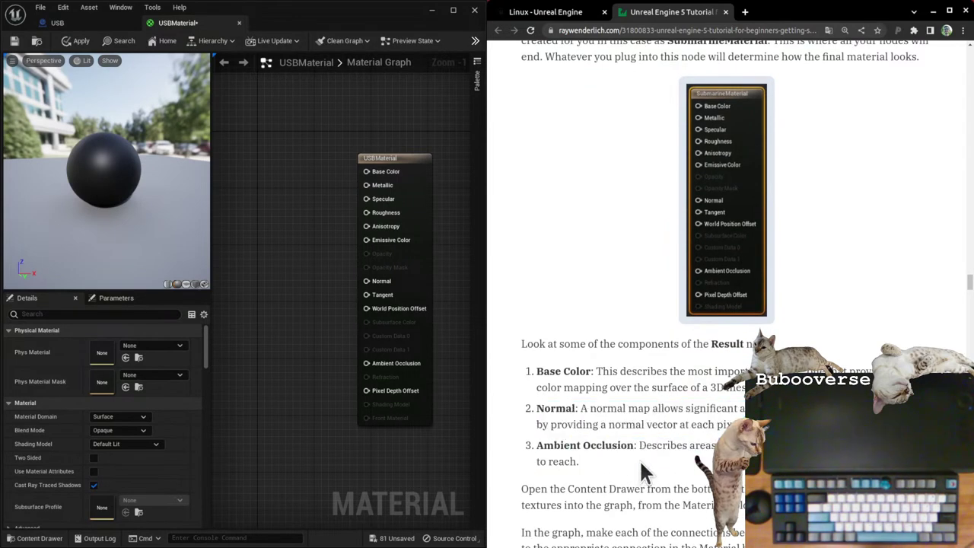
pyautogui.scroll(-4, 638, 460)
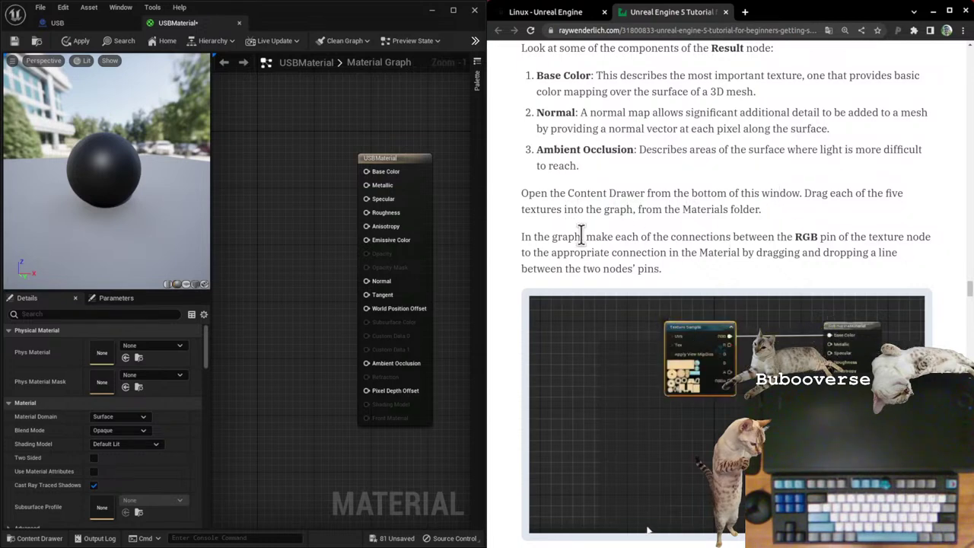
# Step: Drag Texture_PCB_Top_baseColor from the TMP folder, filtered by 'Texture', into the USBMaterial graph
pyautogui.click(42, 538)
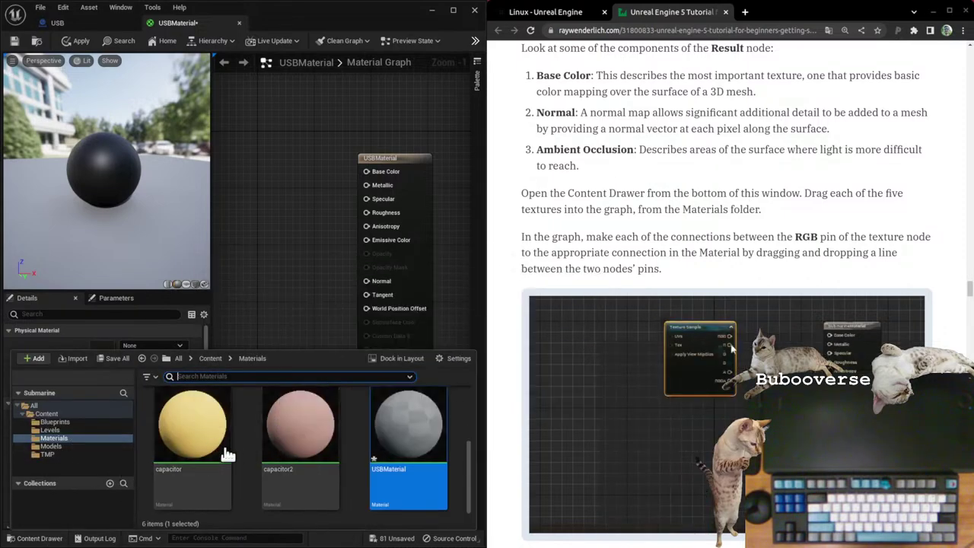
pyautogui.scroll(2, 226, 451)
pyautogui.click(68, 454)
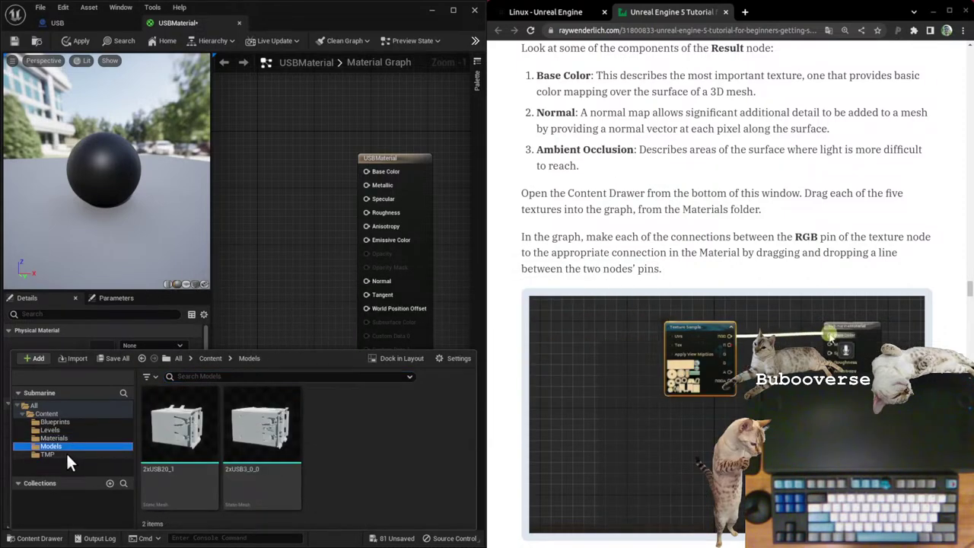
pyautogui.scroll(-3, 390, 450)
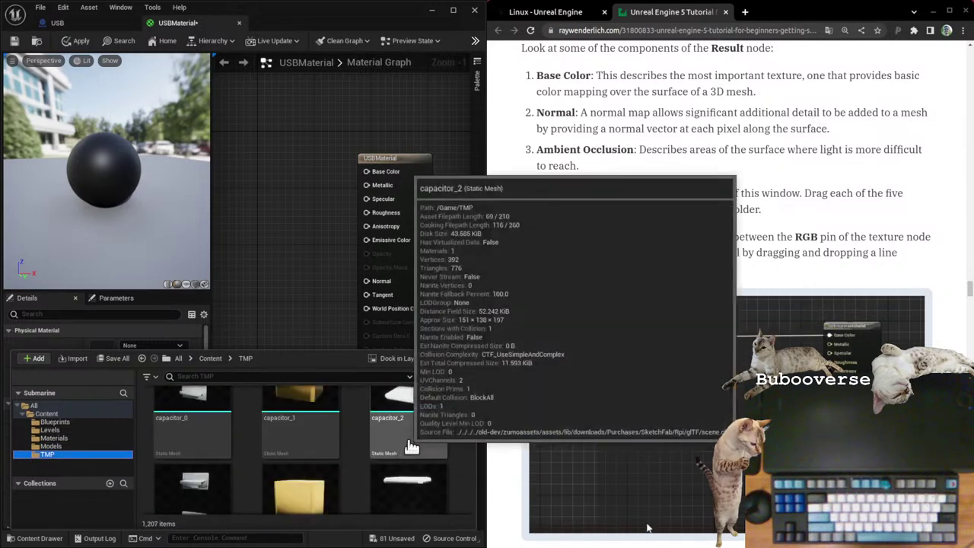
pyautogui.moveTo(471, 395); pyautogui.dragTo(467, 439)
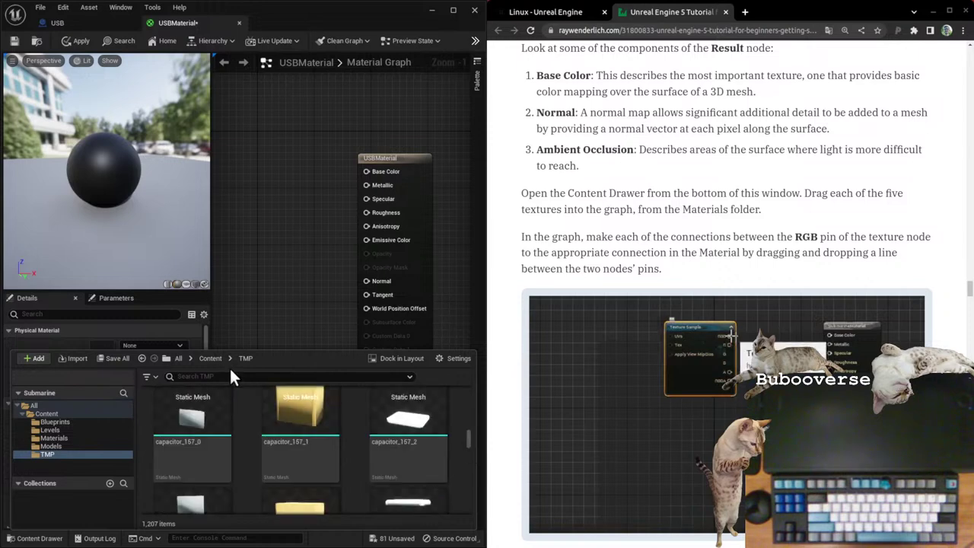
pyautogui.click(233, 374)
pyautogui.write('Texture')
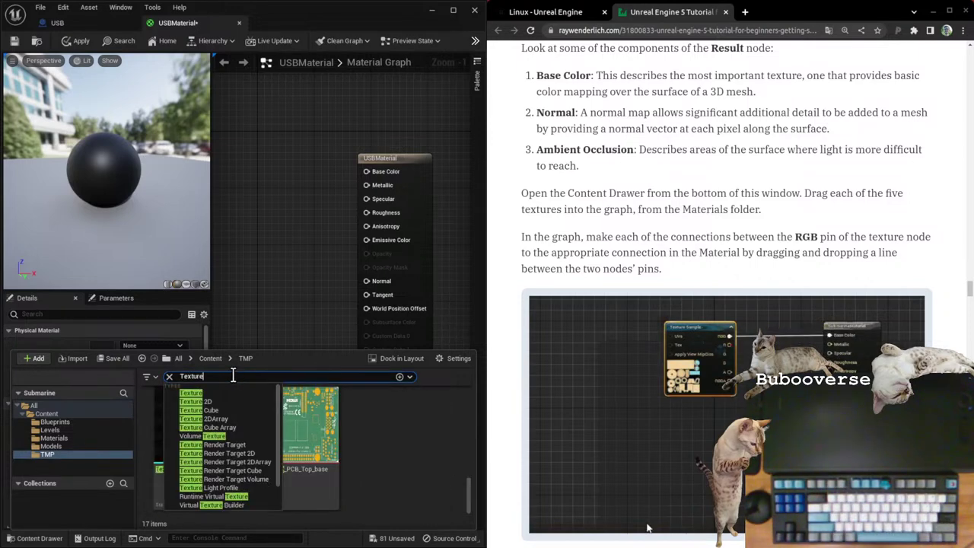
pyautogui.click(385, 411)
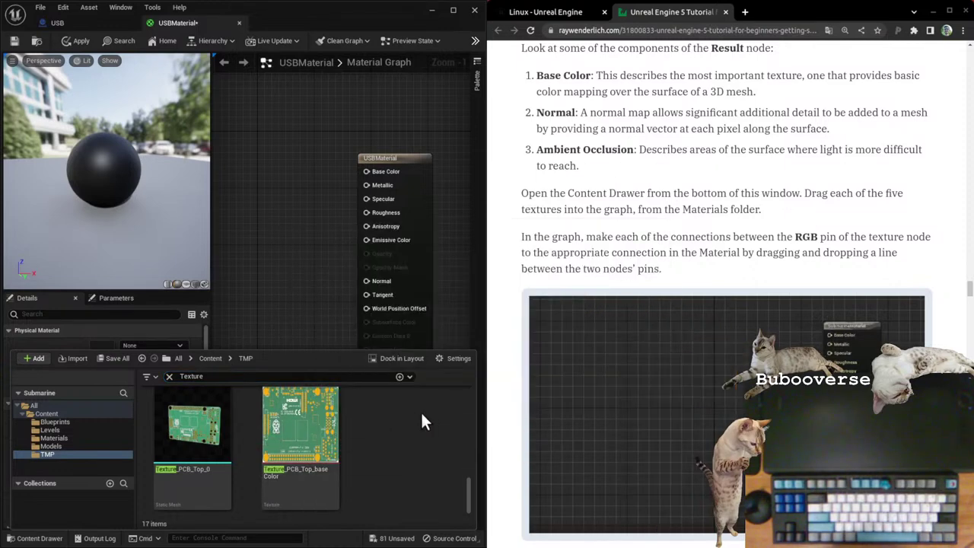
pyautogui.moveTo(299, 424); pyautogui.dragTo(281, 204)
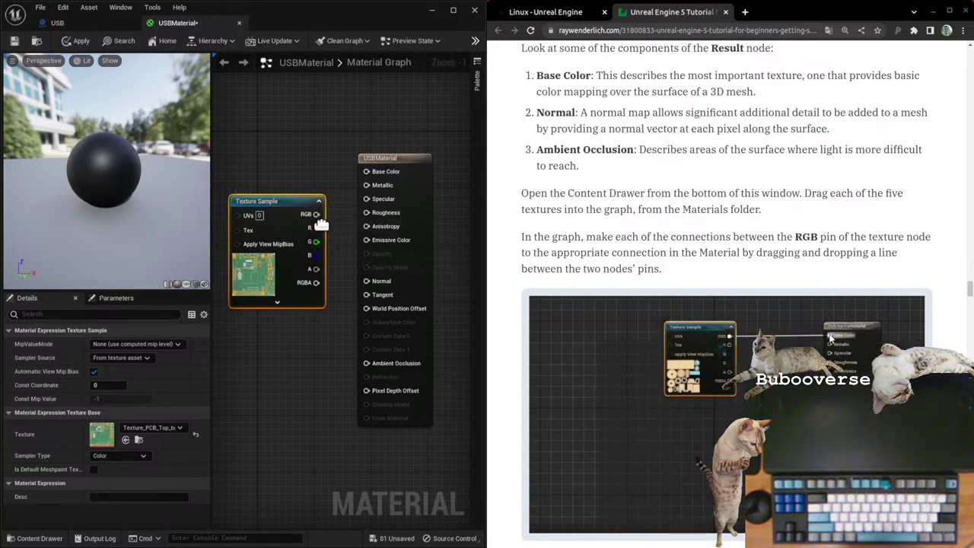
# Step: Wire the PCB texture's RGB into Base Color and move the Texture Sample node higher
pyautogui.moveTo(320, 223); pyautogui.dragTo(368, 171)
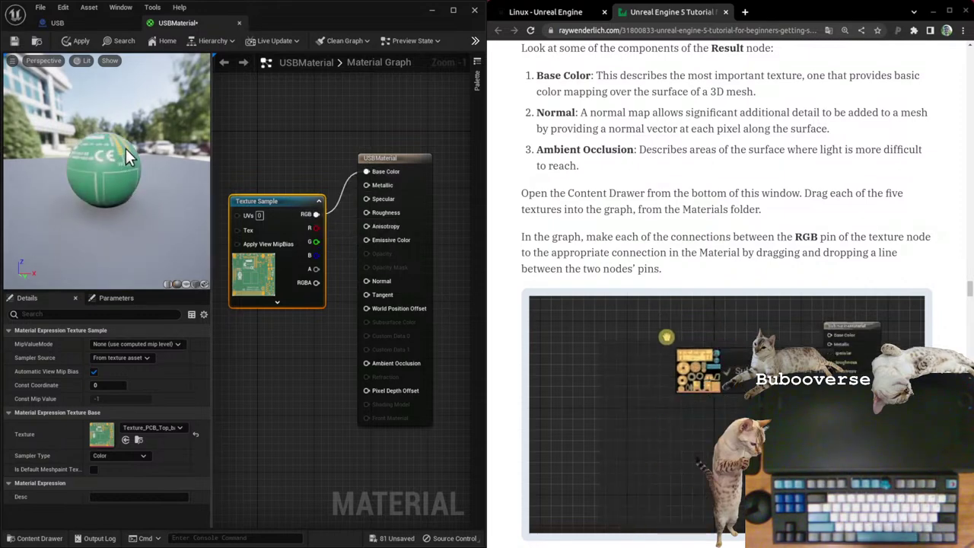
pyautogui.moveTo(126, 157); pyautogui.dragTo(90, 195)
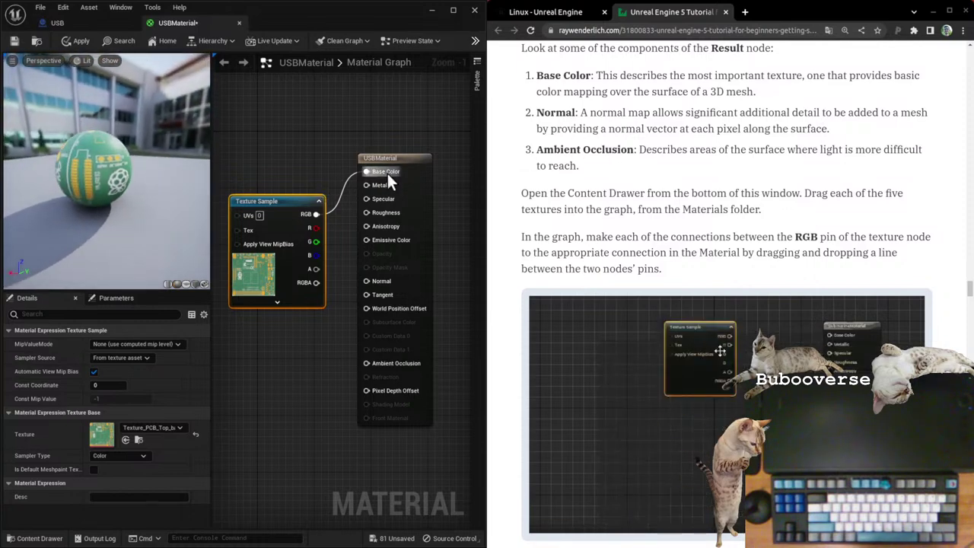
pyautogui.moveTo(292, 199); pyautogui.dragTo(303, 120)
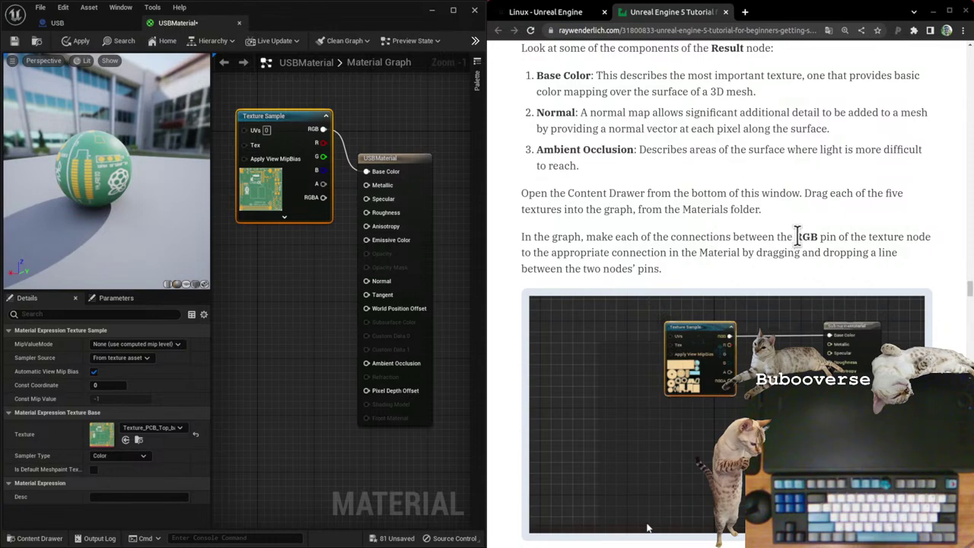
pyautogui.scroll(-6, 711, 290)
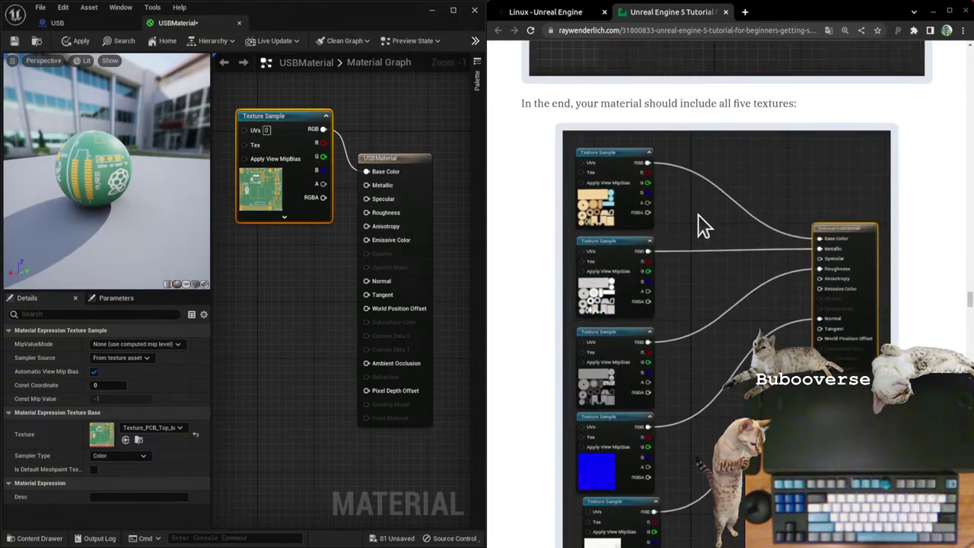
pyautogui.scroll(-4, 594, 348)
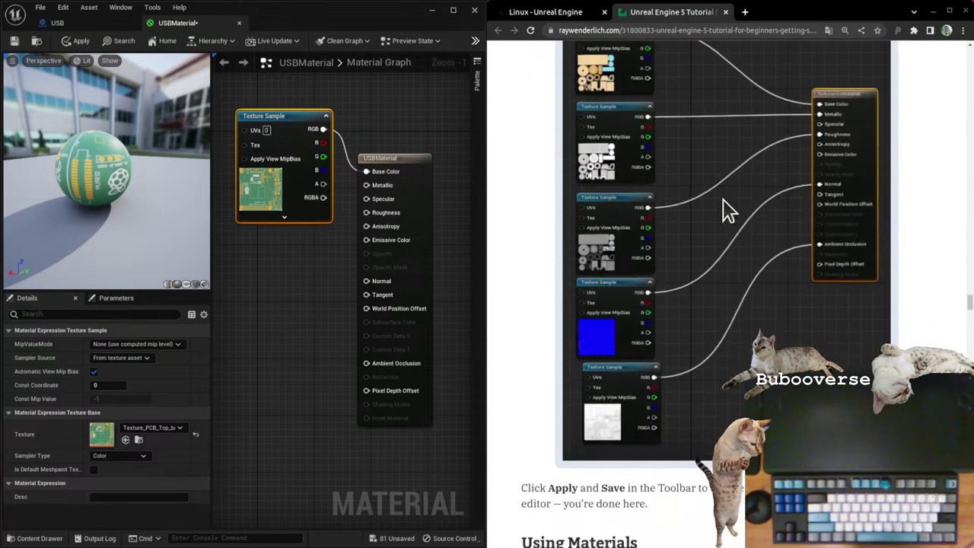
# Step: Add a Constant node and connect it to USBMaterial's Metallic input
pyautogui.rightClick(254, 292)
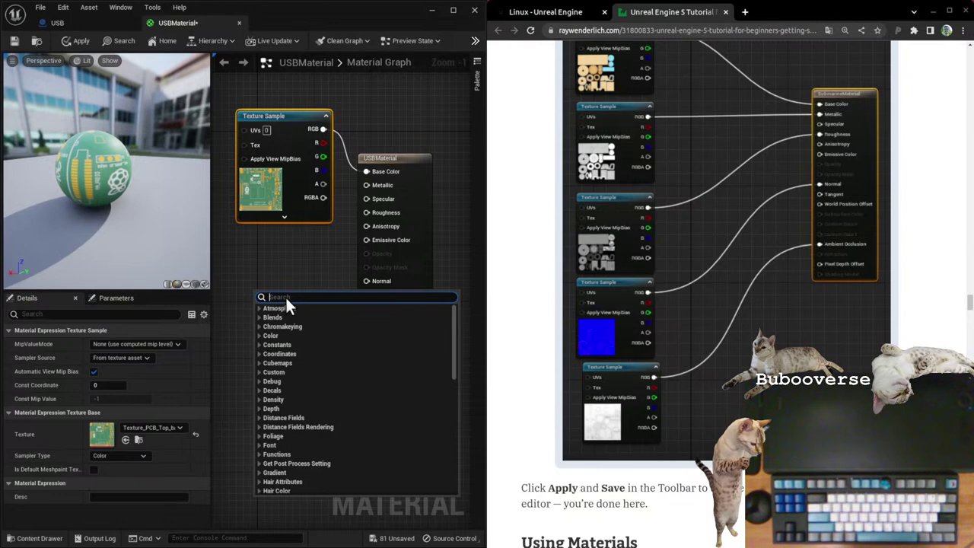
pyautogui.write('consta')
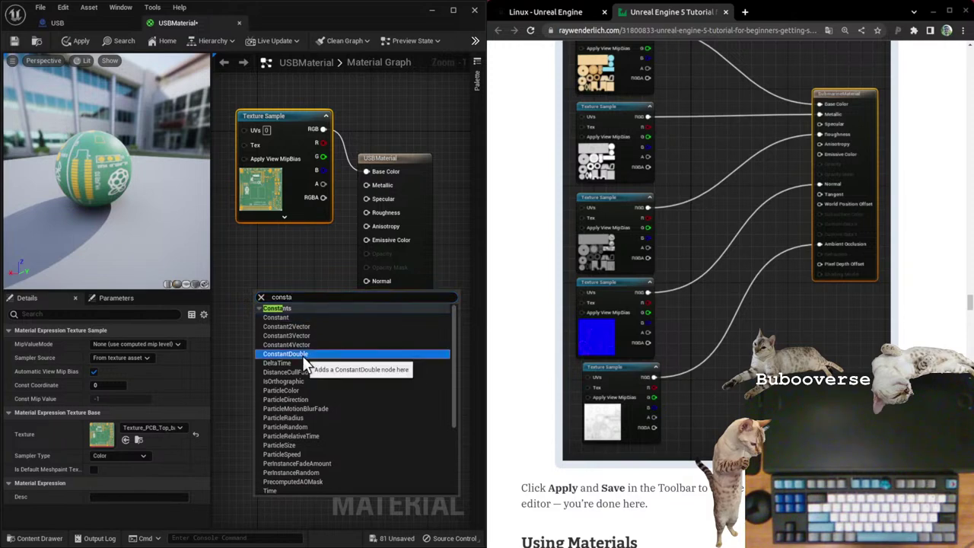
pyautogui.click(300, 317)
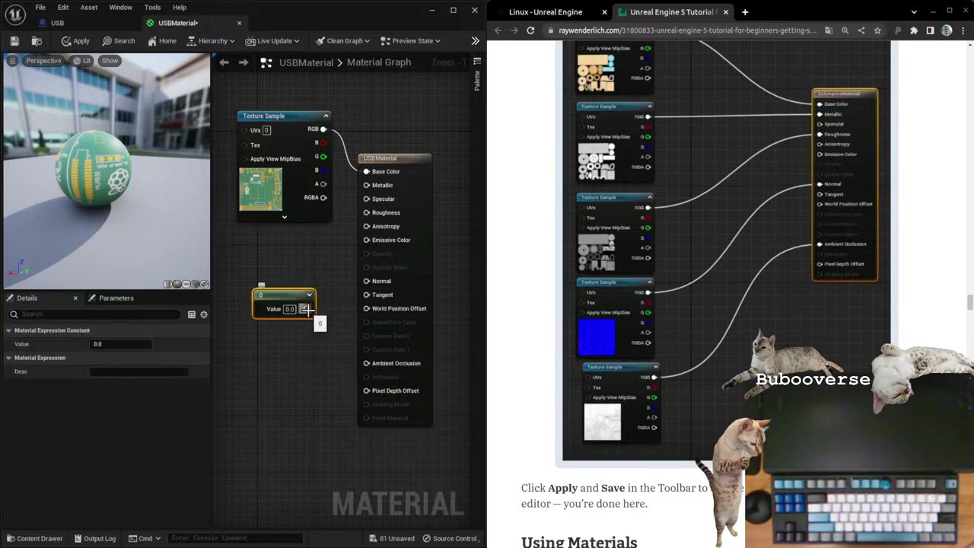
pyautogui.moveTo(307, 308); pyautogui.dragTo(366, 185)
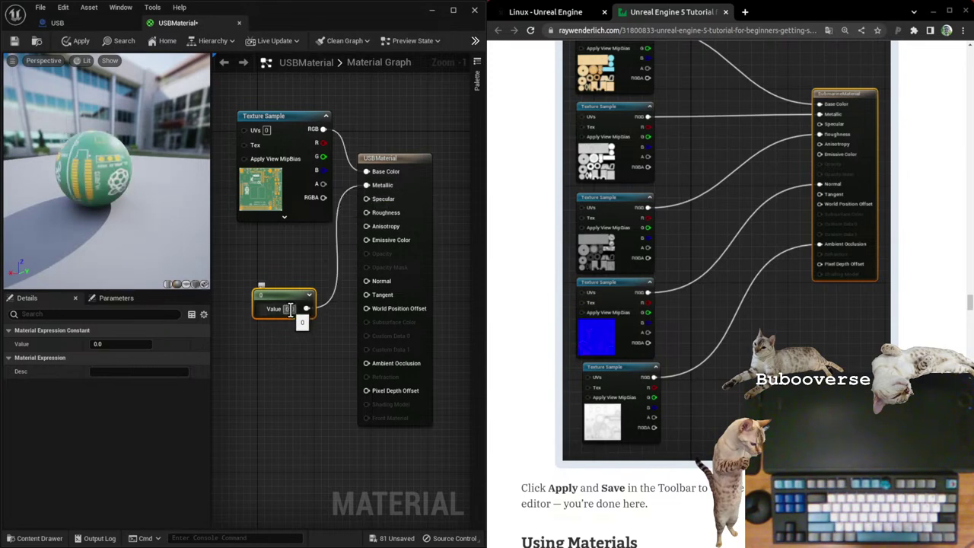
# Step: Try constant values 1 and 10, settle on 0.1, and link it to Roughness
pyautogui.write('1')
pyautogui.press('Return')
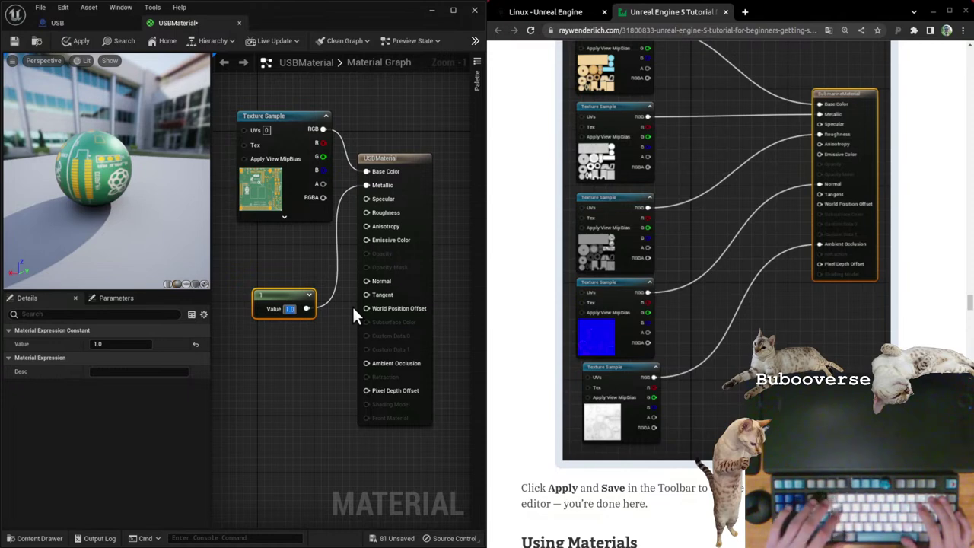
pyautogui.write('10')
pyautogui.press('Return')
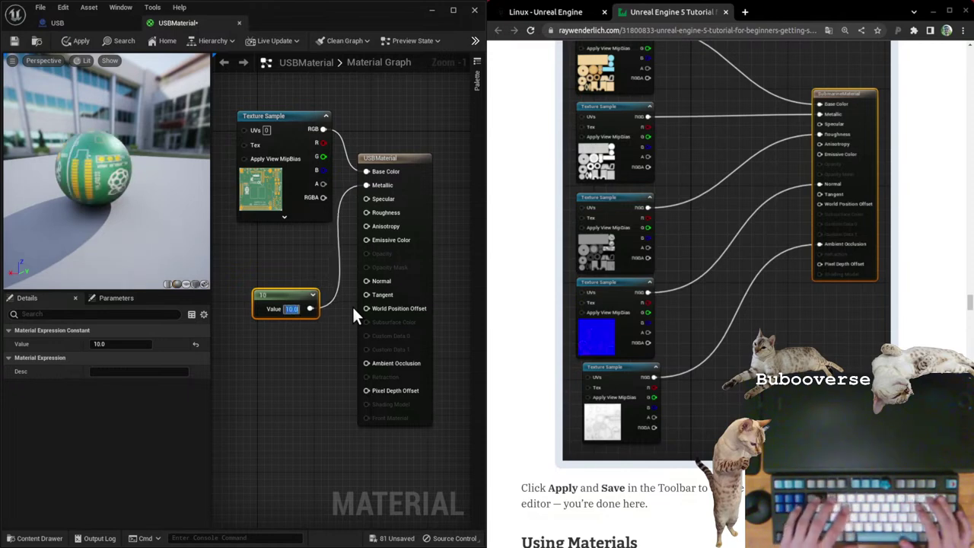
pyautogui.moveTo(114, 182); pyautogui.dragTo(487, 351)
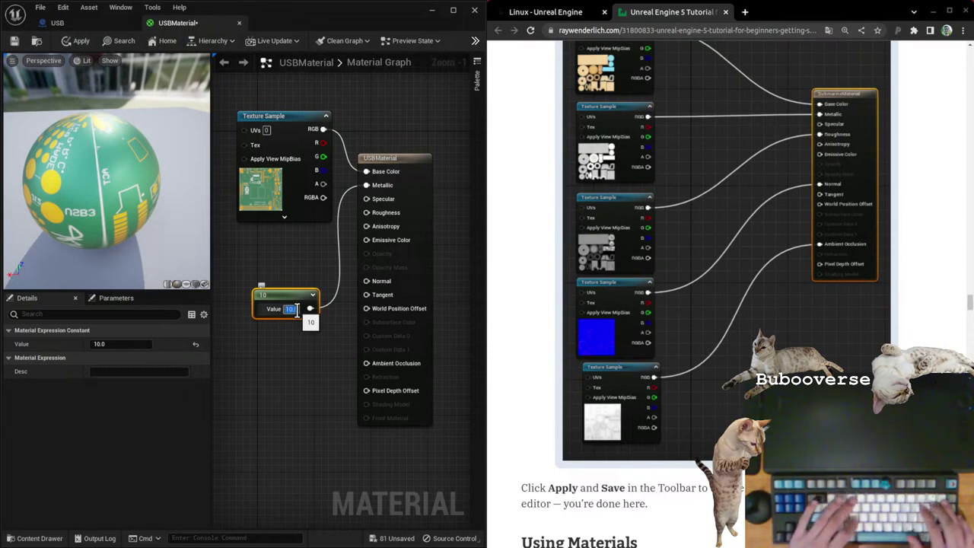
pyautogui.write('0.1')
pyautogui.press('Return')
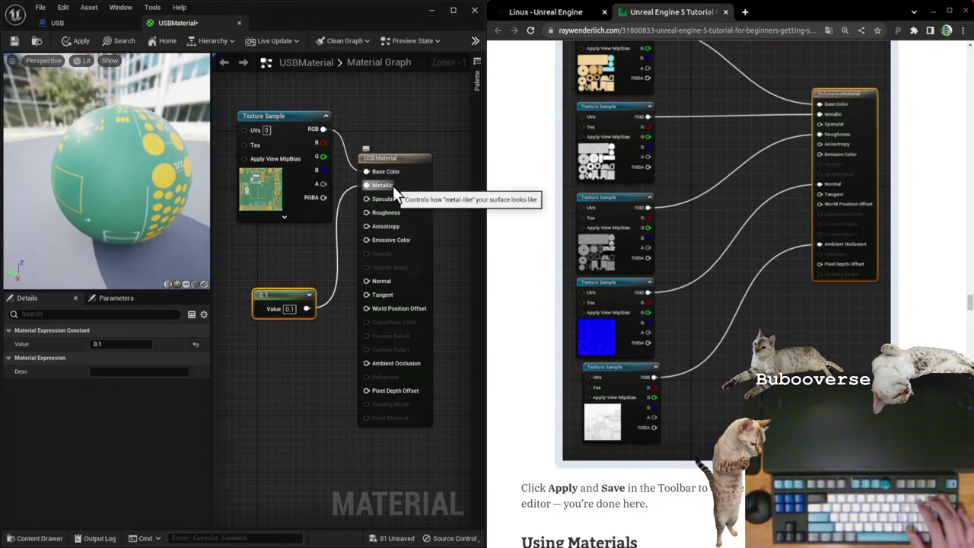
pyautogui.moveTo(363, 190); pyautogui.dragTo(363, 212)
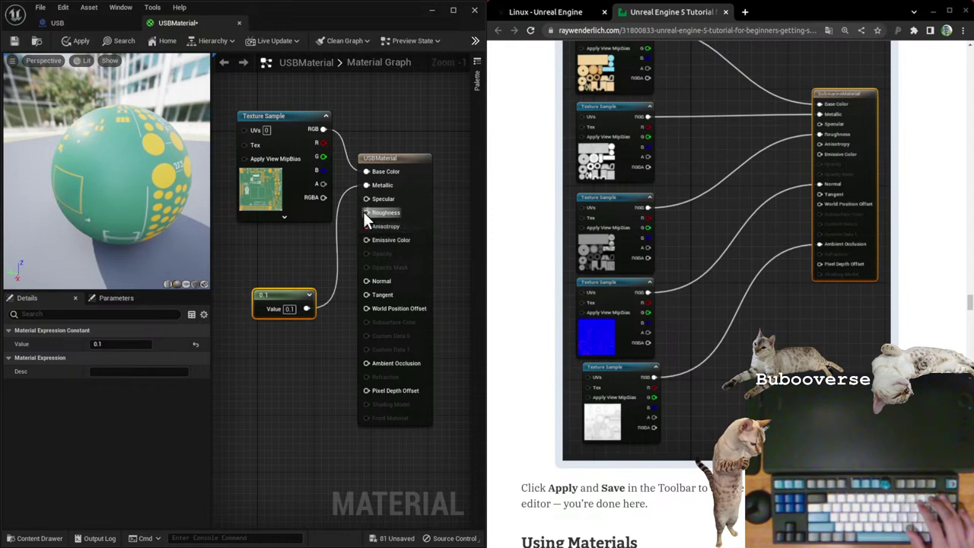
pyautogui.moveTo(307, 308); pyautogui.dragTo(369, 212)
# Step: Finish the Roughness connection and preview the sphere with the constant set to 10
pyautogui.click(344, 188)
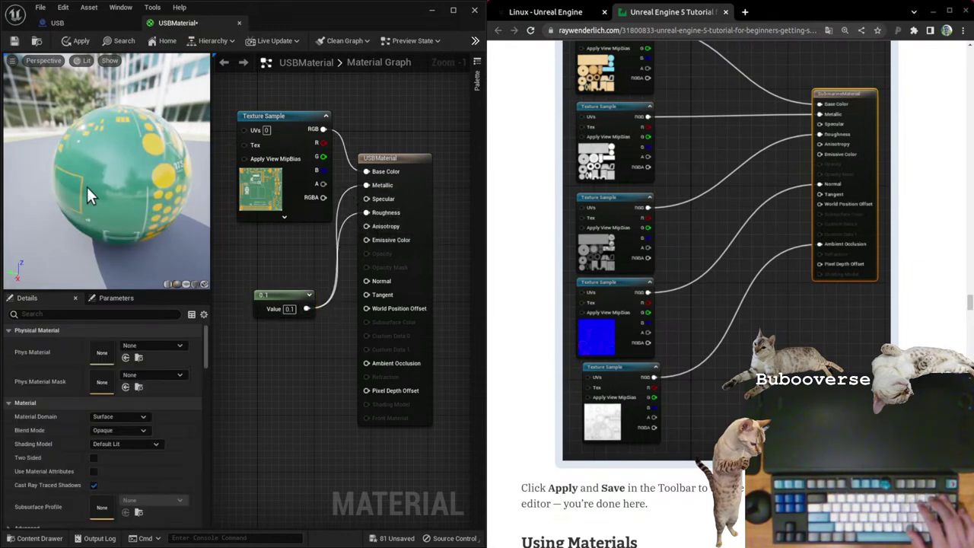
pyautogui.moveTo(87, 187); pyautogui.dragTo(160, 189)
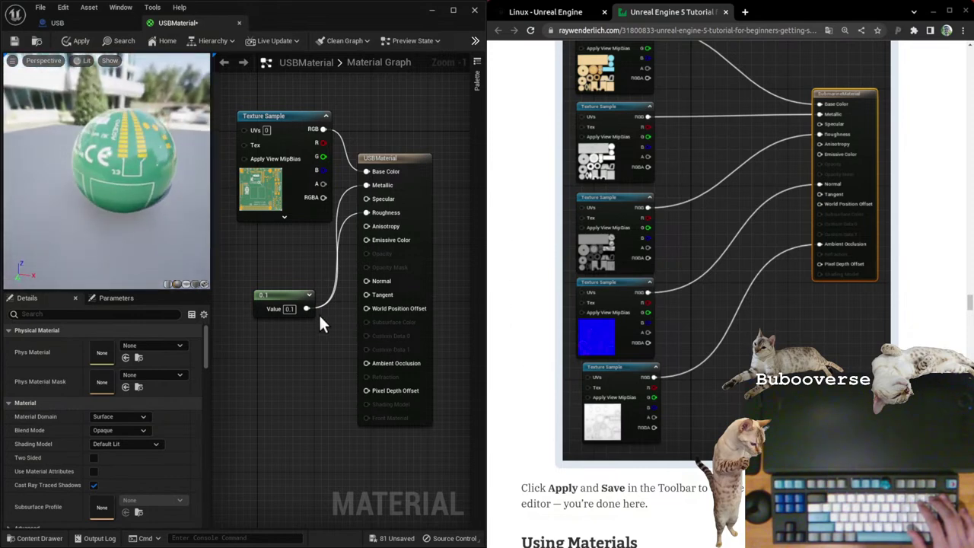
pyautogui.click(294, 309)
pyautogui.write('10')
pyautogui.press('Return')
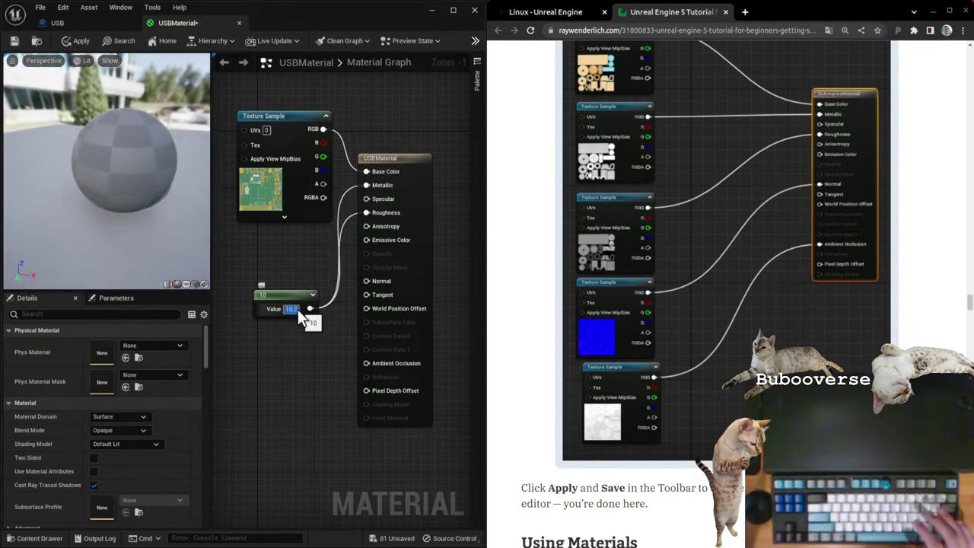
pyautogui.moveTo(146, 188); pyautogui.dragTo(198, 193)
pyautogui.scroll(5, 134, 160)
pyautogui.scroll(-8, 131, 164)
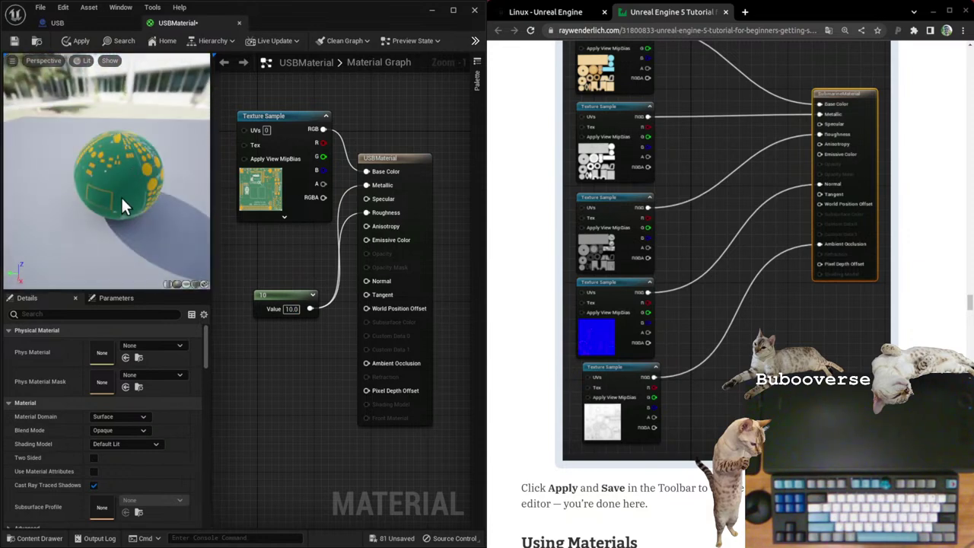
pyautogui.moveTo(121, 195); pyautogui.dragTo(141, 159)
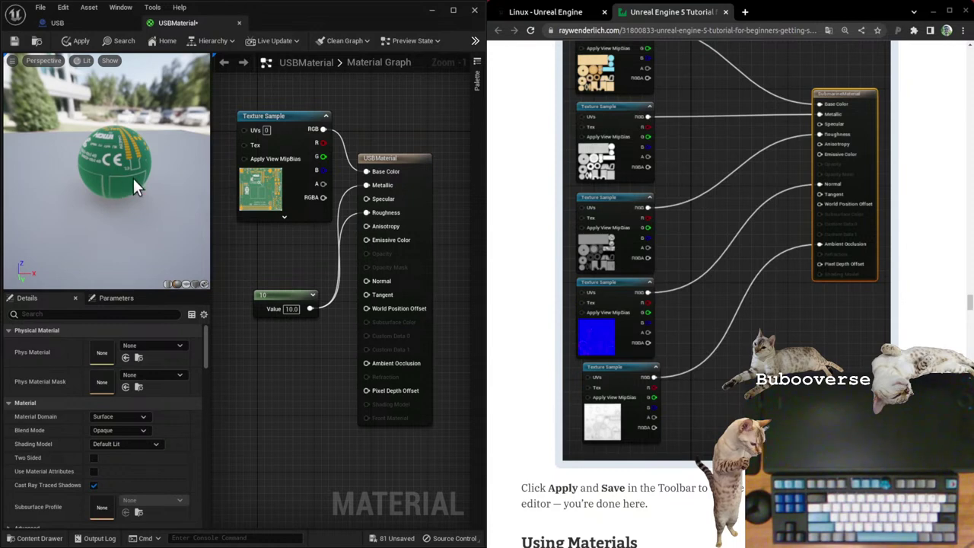
pyautogui.scroll(6, 132, 179)
pyautogui.scroll(-4, 131, 176)
pyautogui.moveTo(131, 178)
pyautogui.mouseDown()
pyautogui.moveTo(133, 198)
pyautogui.moveTo(141, 183)
pyautogui.mouseUp()
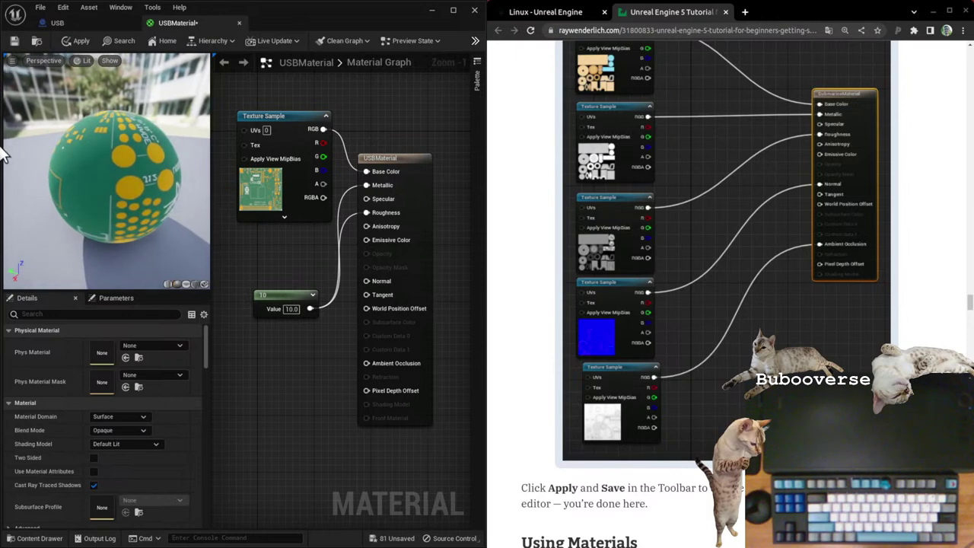
# Step: Reset the constant to 0.1, apply the USBMaterial changes, and close the material editor
pyautogui.click(293, 308)
pyautogui.write('0.1')
pyautogui.press('Return')
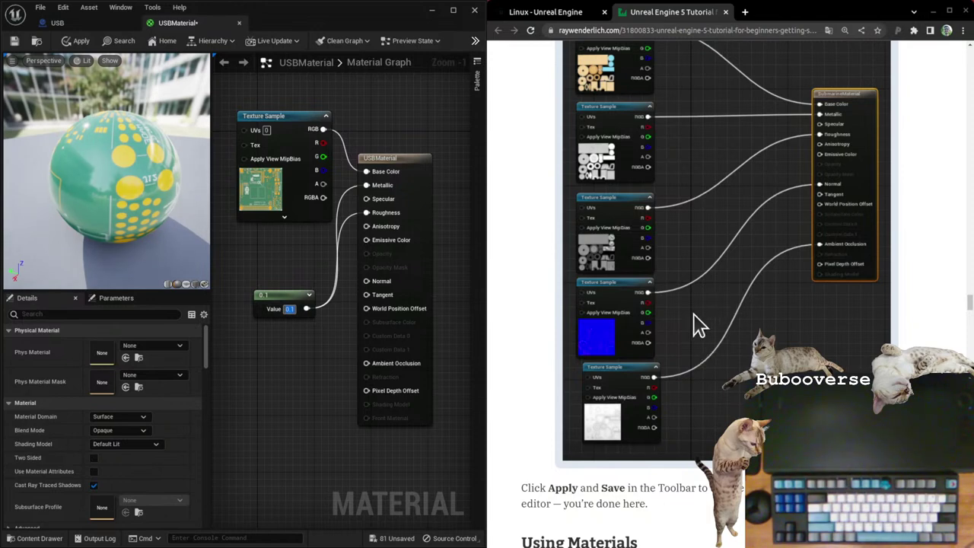
pyautogui.scroll(-3, 699, 326)
pyautogui.moveTo(615, 381); pyautogui.dragTo(732, 384)
pyautogui.click(732, 384)
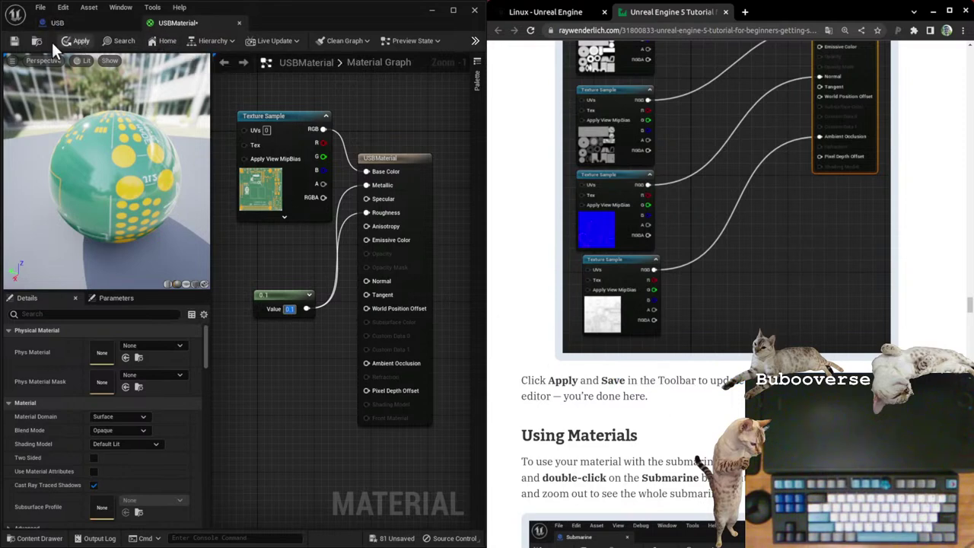
pyautogui.click(82, 40)
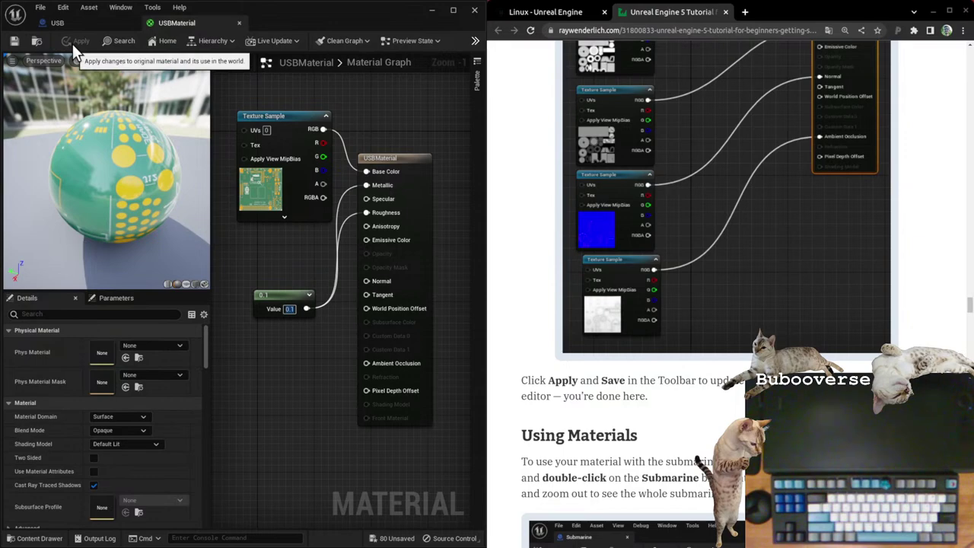
pyautogui.click(237, 22)
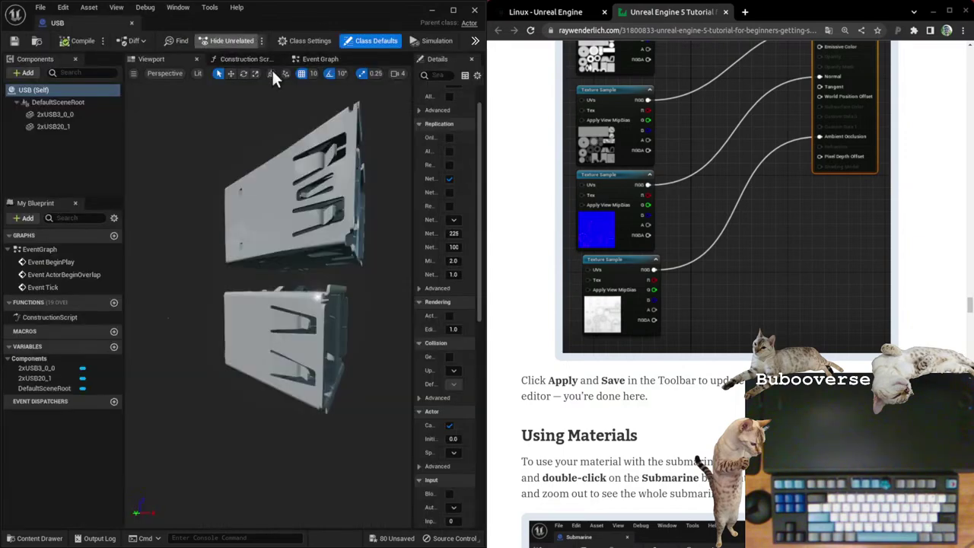
# Step: Widen the Details panel so labels read fully, then zoom out and orbit the USB model
pyautogui.scroll(-5, 600, 424)
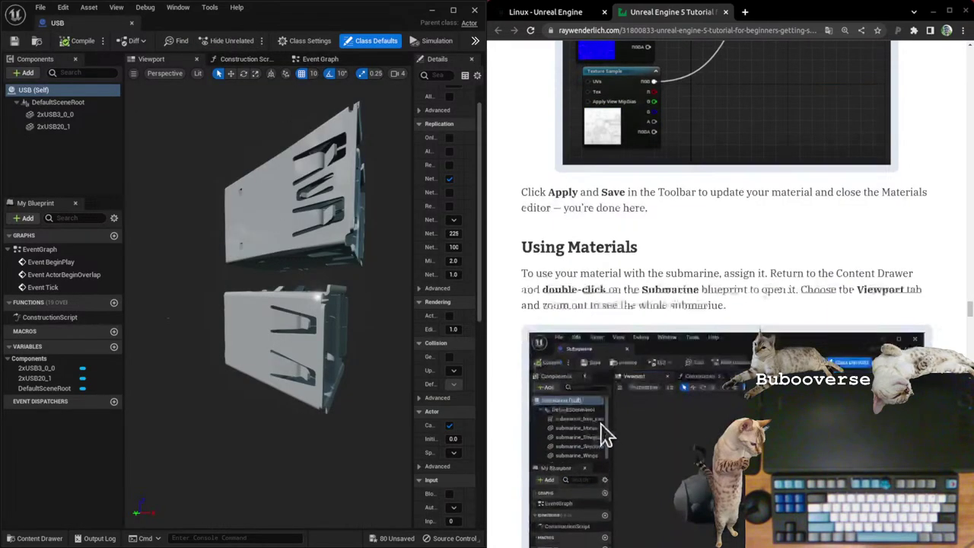
pyautogui.scroll(1, 662, 407)
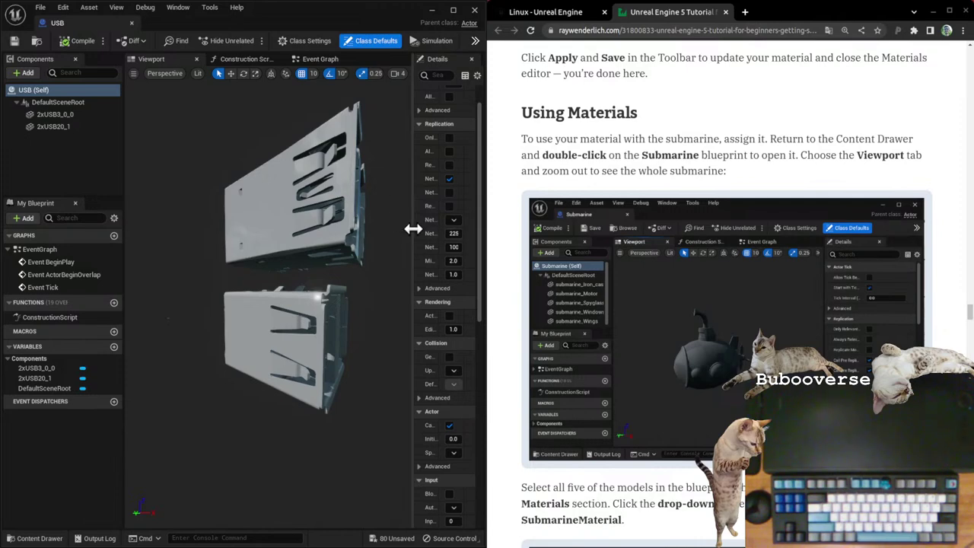
pyautogui.moveTo(413, 228); pyautogui.dragTo(321, 233)
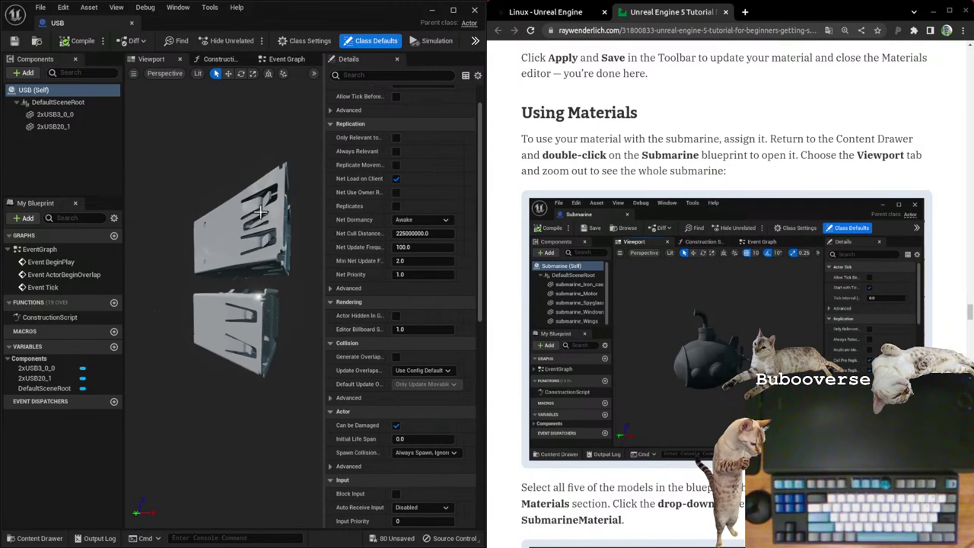
pyautogui.scroll(-4, 260, 248)
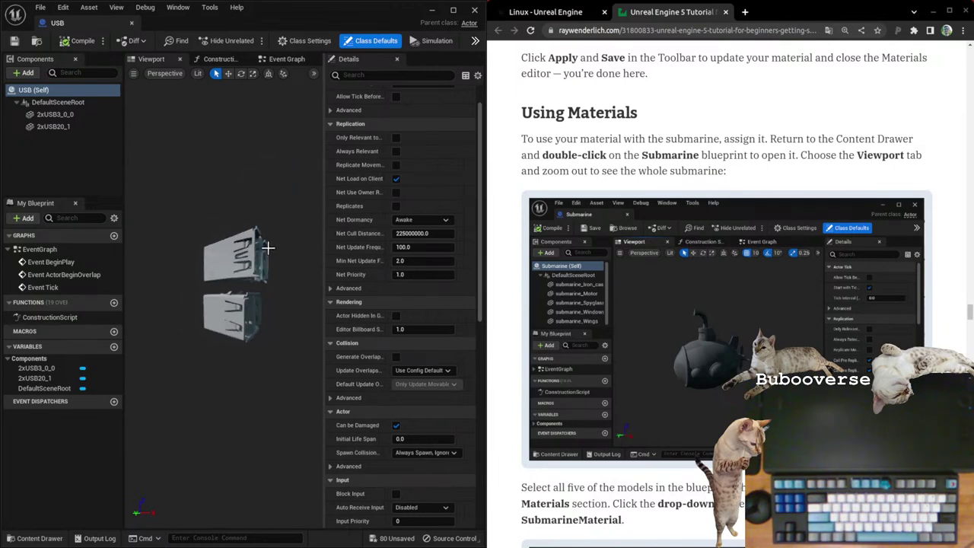
pyautogui.moveTo(263, 242); pyautogui.dragTo(267, 244)
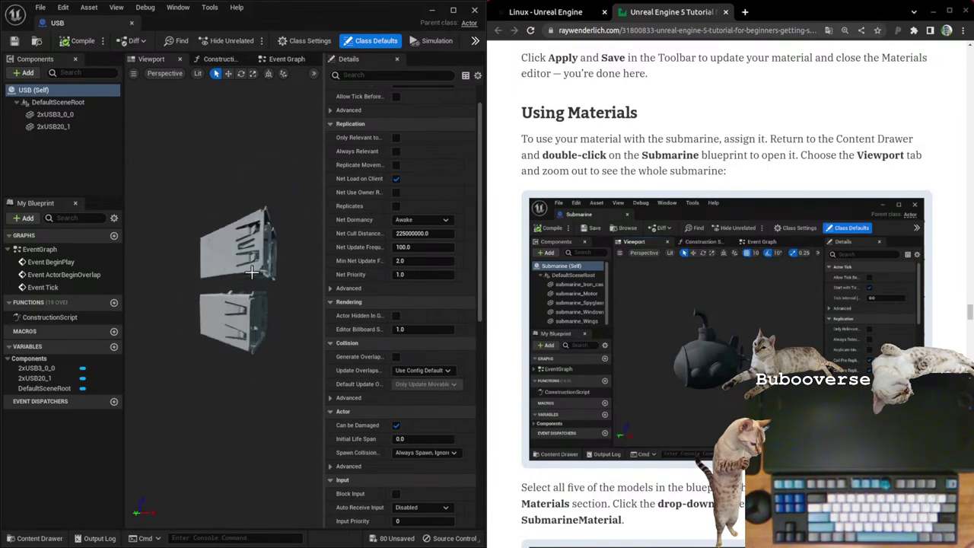
pyautogui.scroll(-4, 749, 297)
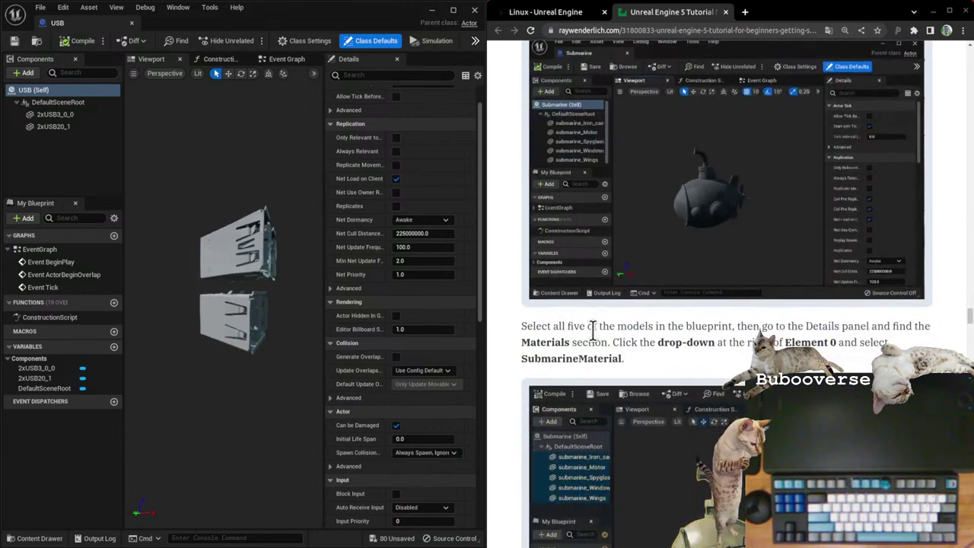
# Step: Select 2xUSB3_0_0 and 2xUSB20_1 and set their Element 0 material to USBMaterial
pyautogui.click(225, 261)
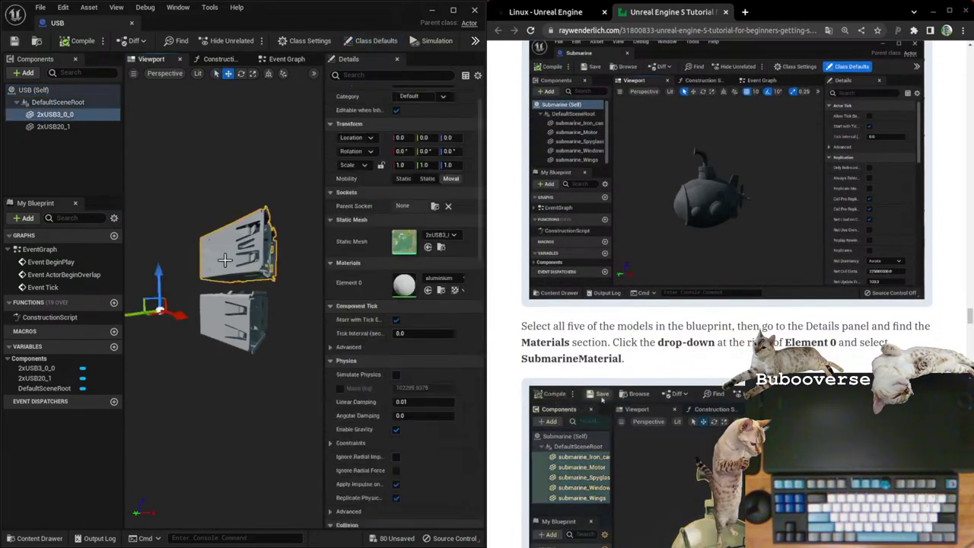
pyautogui.keyDown('ctrl'); pyautogui.click(230, 317); pyautogui.keyUp('ctrl')
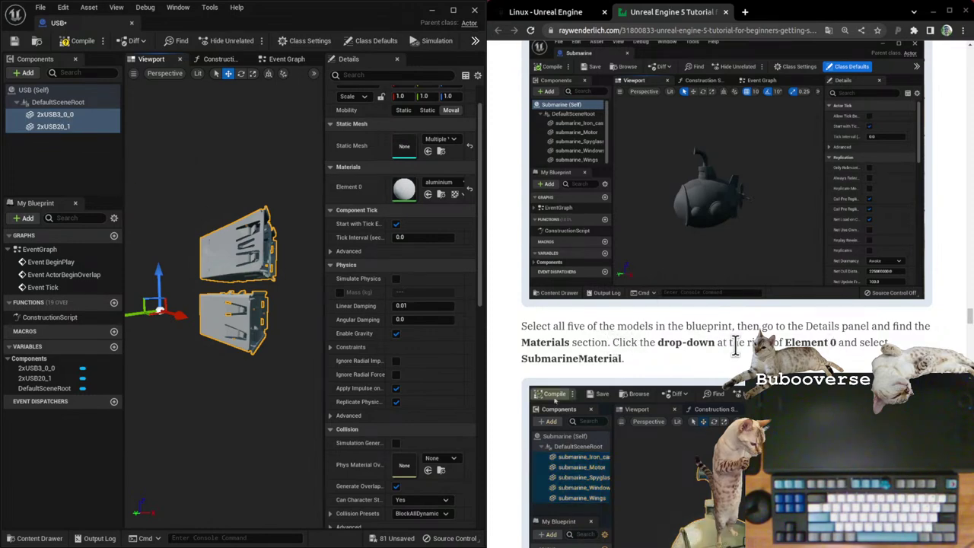
pyautogui.click(449, 183)
pyautogui.scroll(-5, 495, 342)
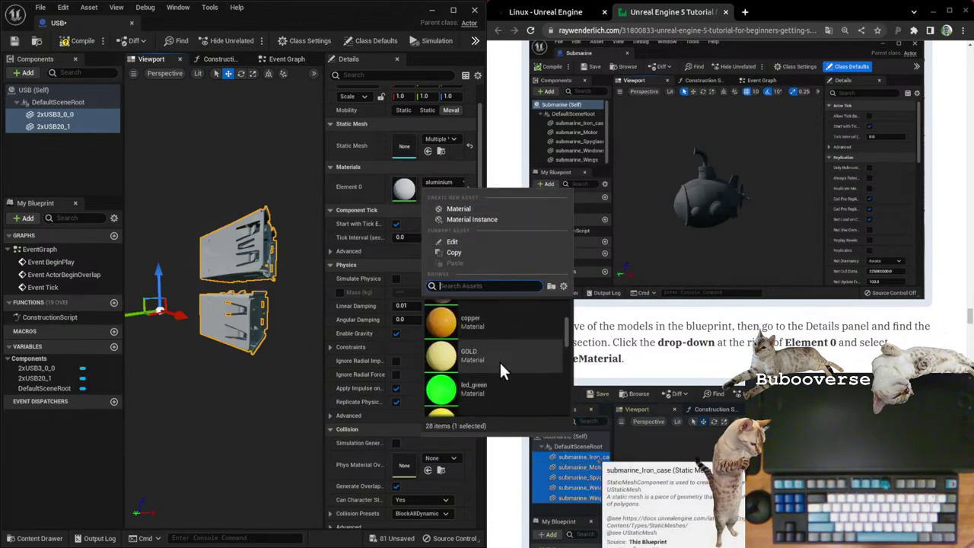
pyautogui.moveTo(569, 347); pyautogui.dragTo(565, 402)
pyautogui.click(495, 361)
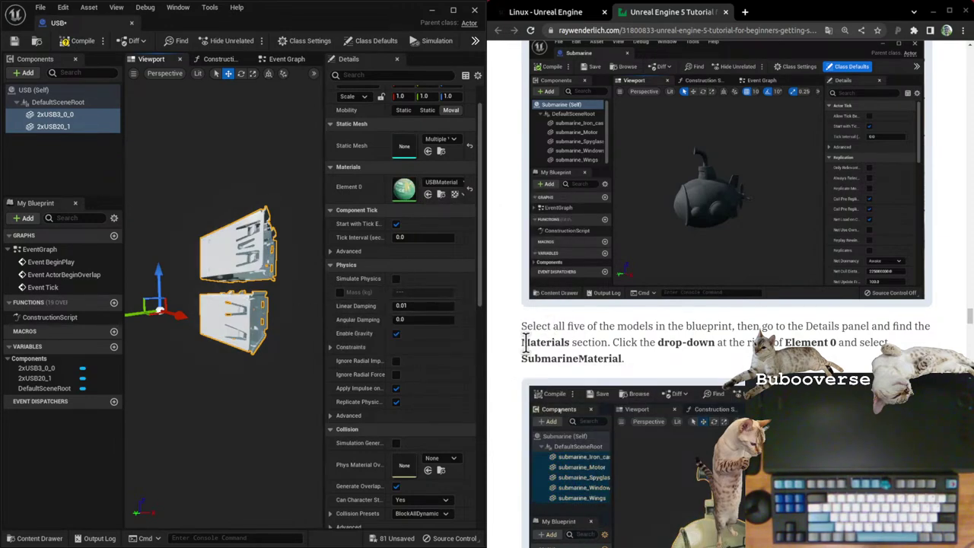
pyautogui.scroll(-3, 646, 372)
pyautogui.scroll(-4, 646, 375)
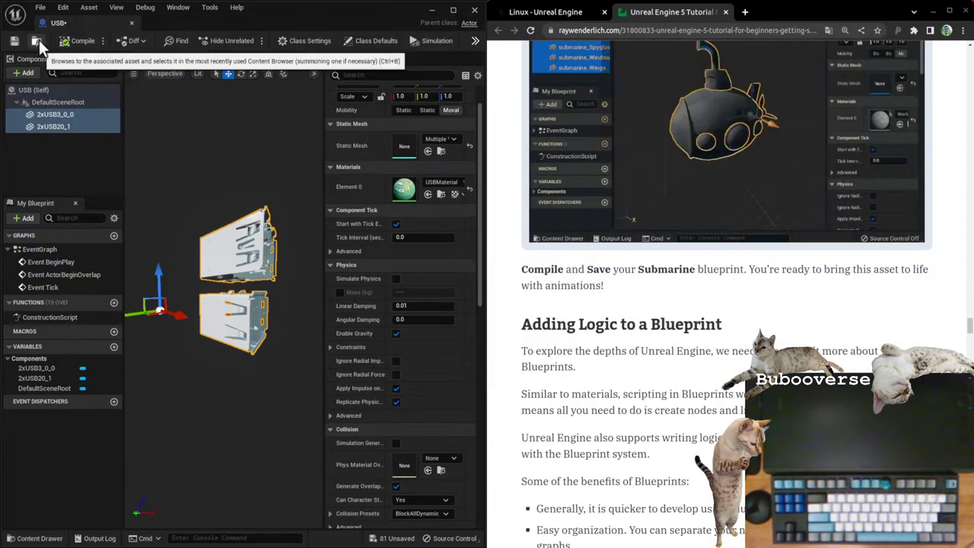
# Step: Save the USB blueprint and orbit the viewport to inspect the textured meshes
pyautogui.click(13, 41)
pyautogui.scroll(5, 290, 304)
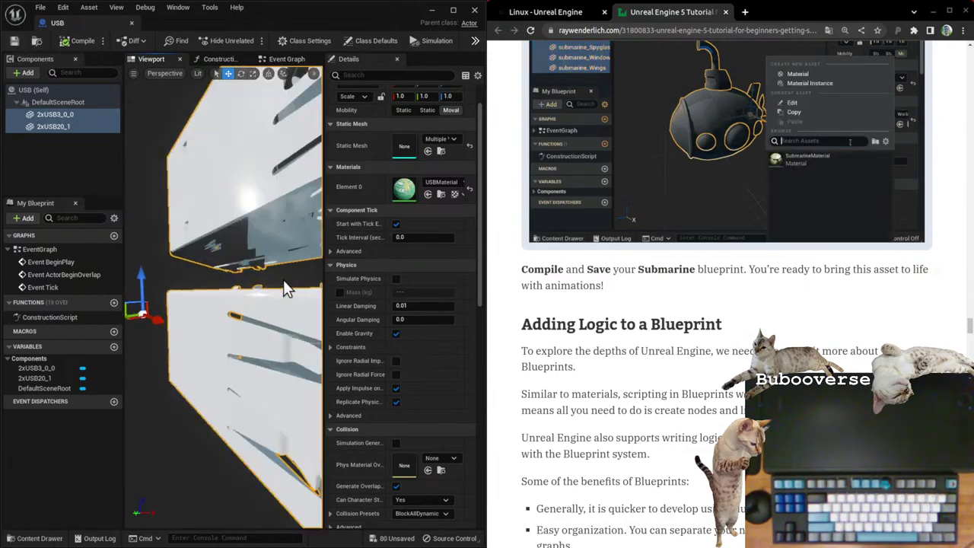
pyautogui.scroll(3, 283, 274)
pyautogui.scroll(-3, 254, 276)
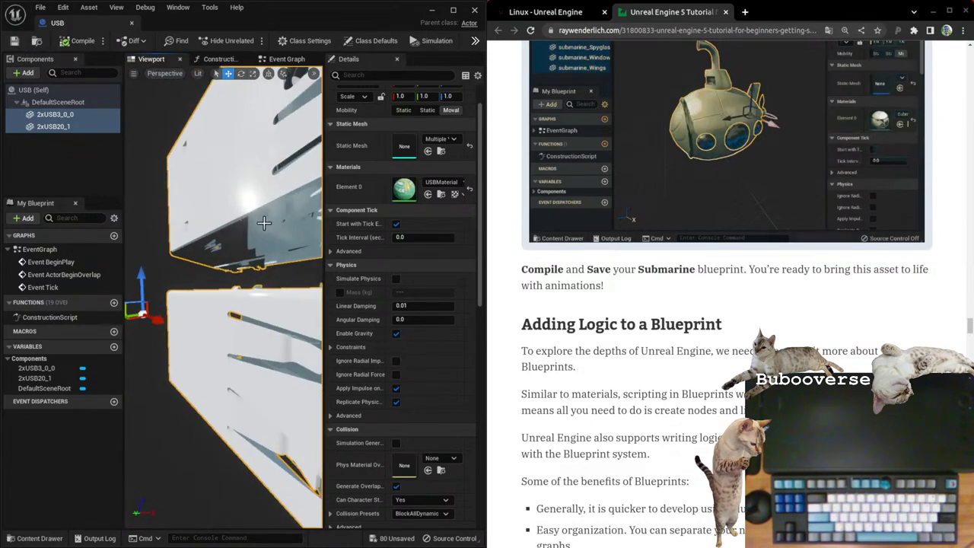
pyautogui.moveTo(264, 222); pyautogui.dragTo(267, 322, button='right')
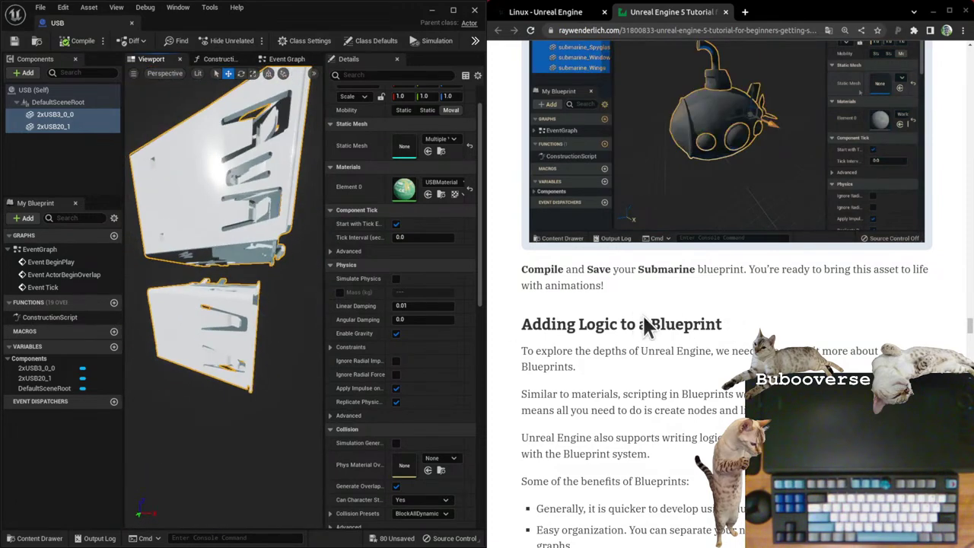
pyautogui.scroll(-3, 647, 320)
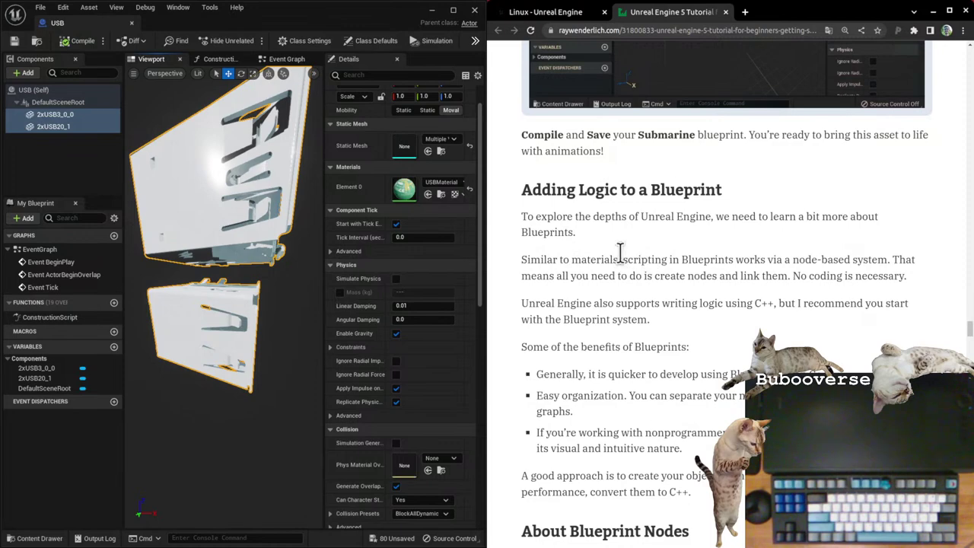
# Step: Read the tutorial's Blueprint intro, highlighting lines on node-based scripting, C++ support and Blueprint benefits
pyautogui.moveTo(620, 260); pyautogui.dragTo(891, 260)
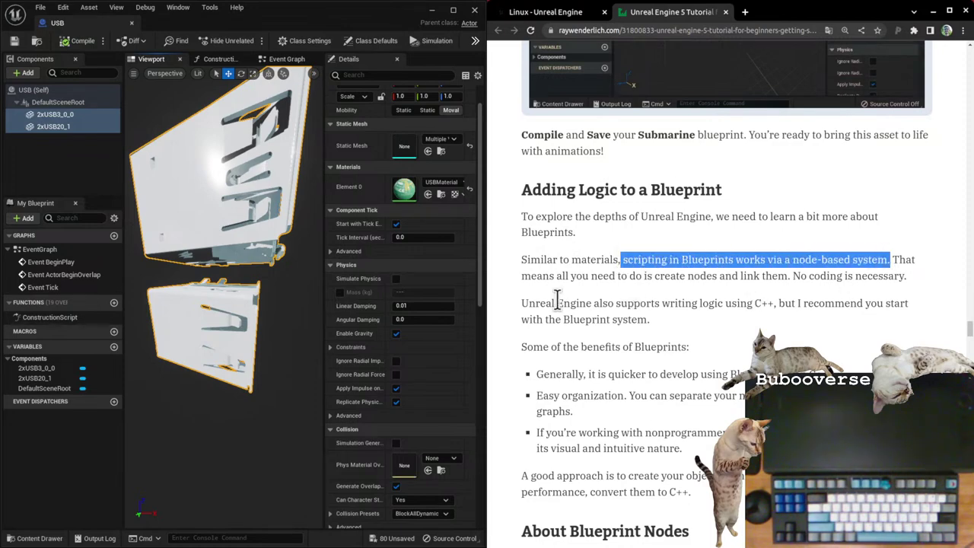
pyautogui.moveTo(554, 303); pyautogui.dragTo(685, 329)
pyautogui.moveTo(627, 304); pyautogui.dragTo(819, 305)
pyautogui.moveTo(687, 320); pyautogui.dragTo(523, 320)
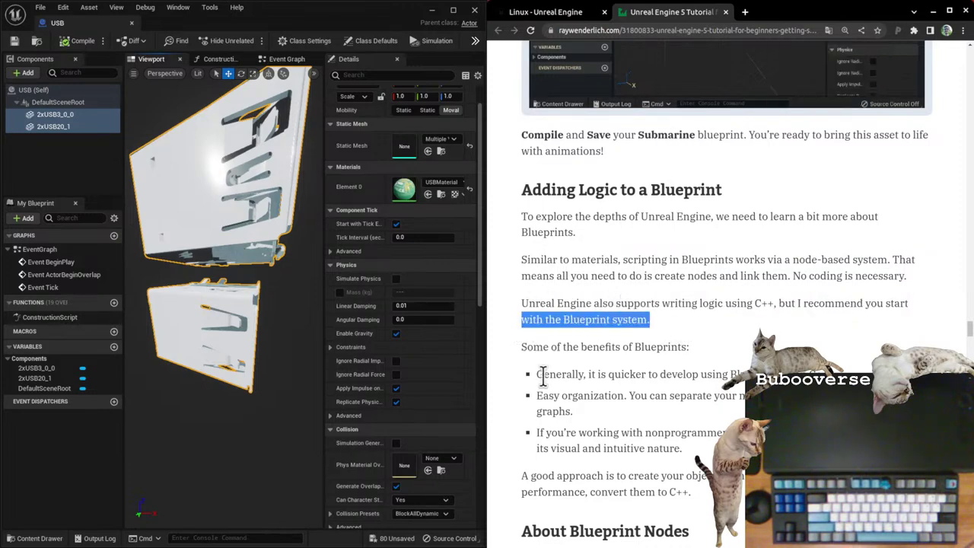
pyautogui.click(545, 377)
pyautogui.moveTo(548, 374); pyautogui.dragTo(825, 374)
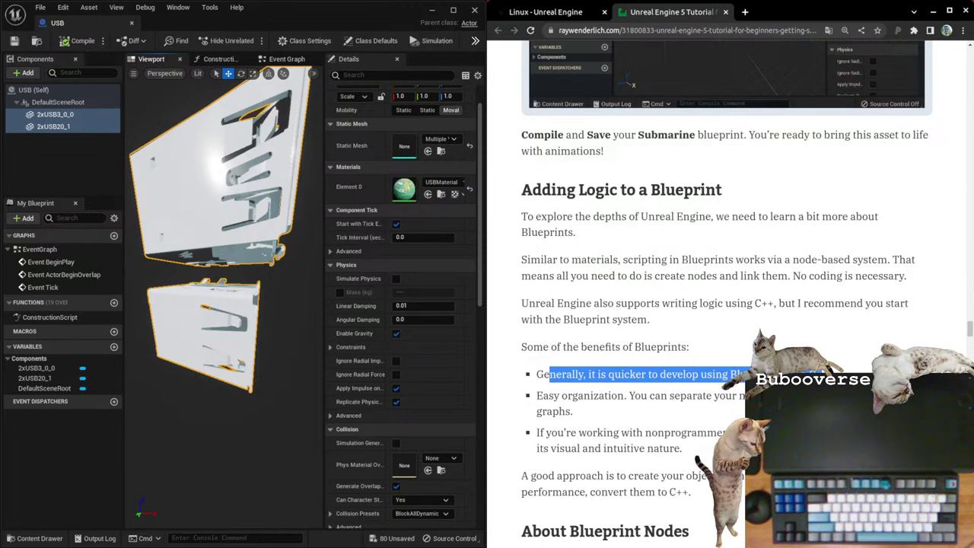
pyautogui.scroll(-2, 570, 261)
pyautogui.moveTo(544, 315); pyautogui.dragTo(661, 342)
pyautogui.click(659, 354)
pyautogui.moveTo(549, 356); pyautogui.dragTo(851, 358)
pyautogui.click(743, 375)
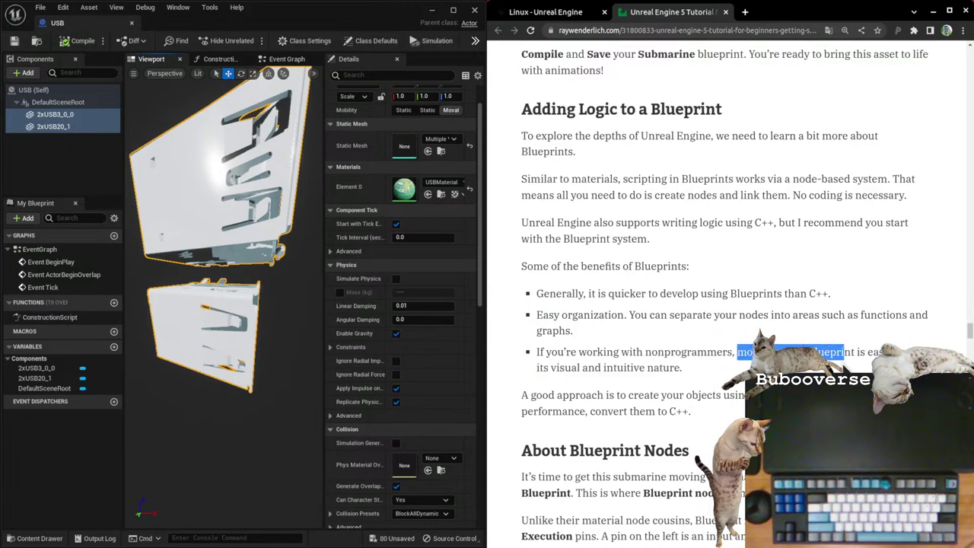
pyautogui.click(845, 358)
# Step: Read the C++ conversion advice and the execution-pins explanation with the Node A–D example
pyautogui.scroll(-1, 540, 426)
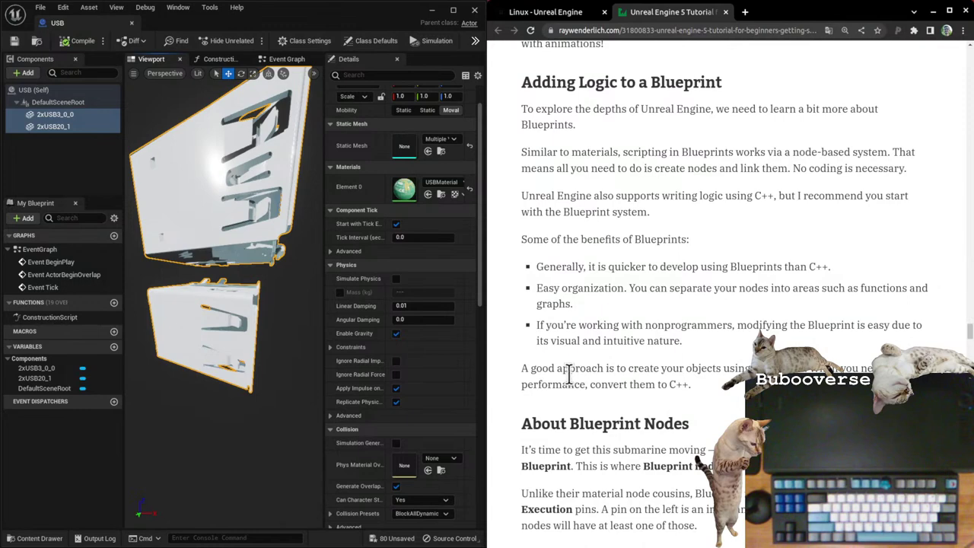
pyautogui.moveTo(529, 371); pyautogui.dragTo(691, 386)
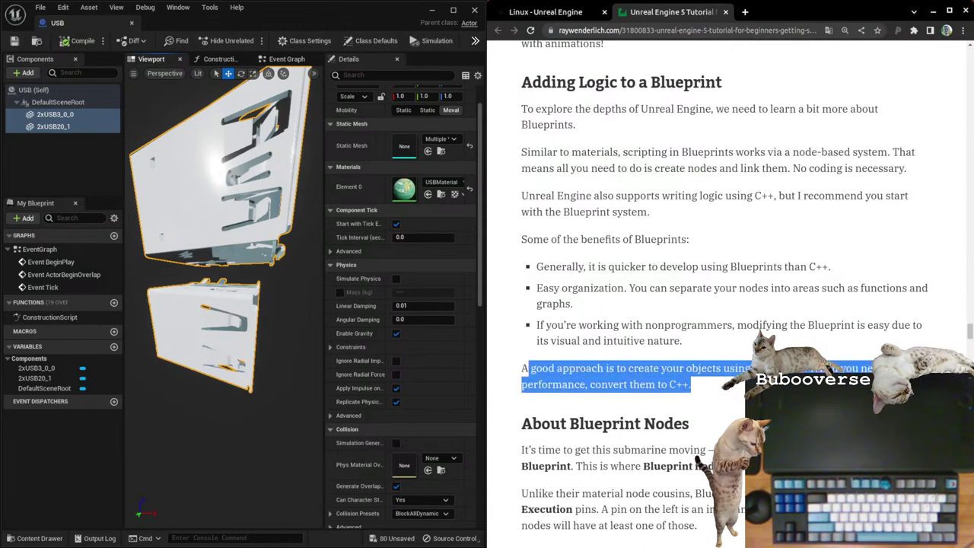
pyautogui.click(679, 411)
pyautogui.scroll(-5, 681, 417)
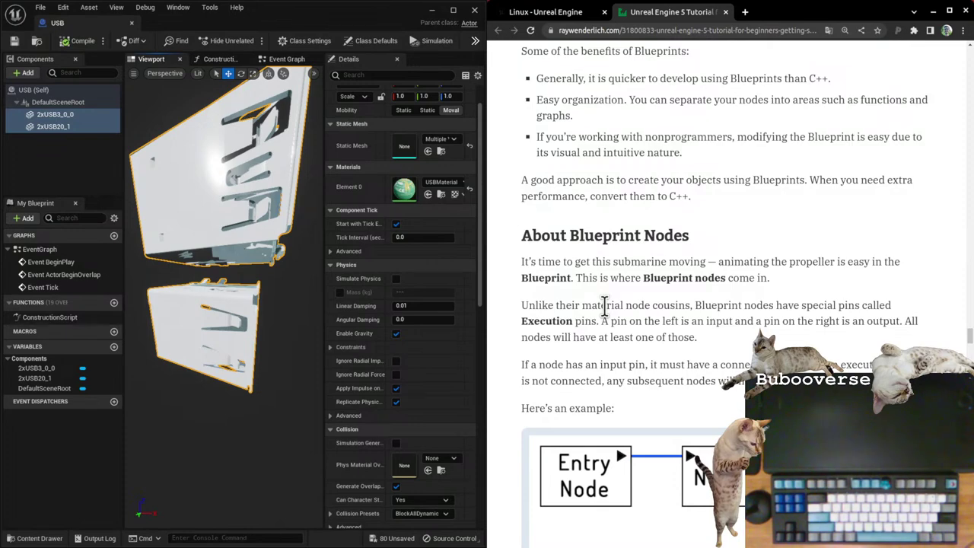
pyautogui.scroll(-5, 567, 280)
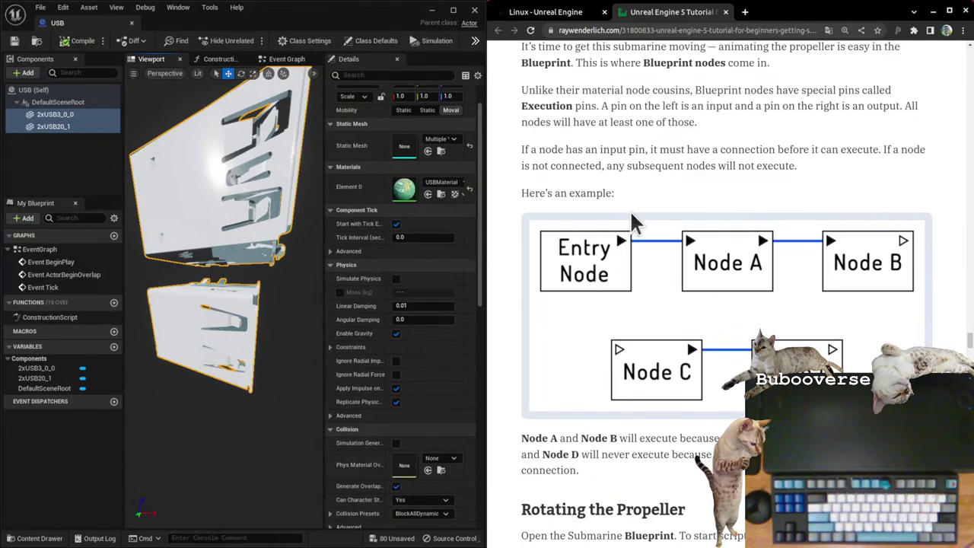
pyautogui.scroll(-5, 646, 219)
pyautogui.scroll(2, 646, 219)
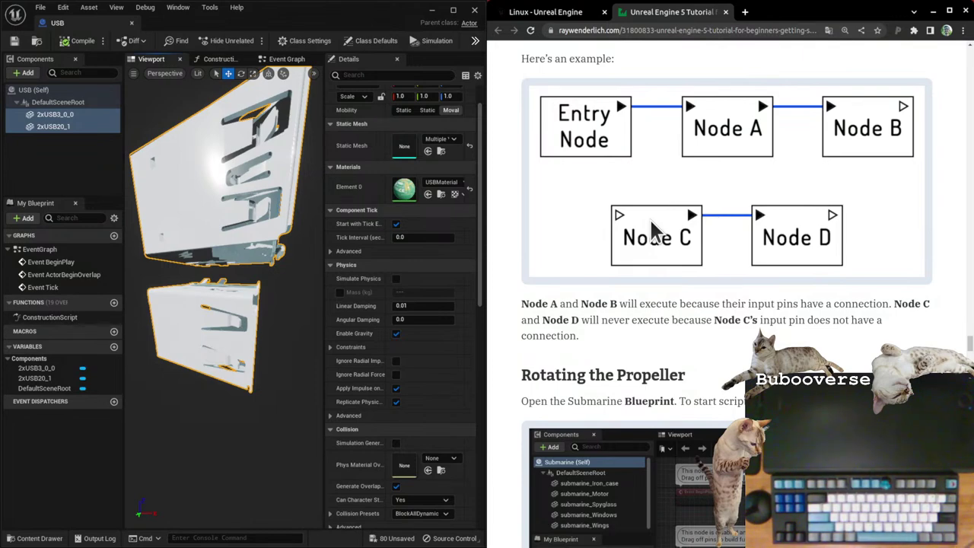
pyautogui.scroll(3, 657, 185)
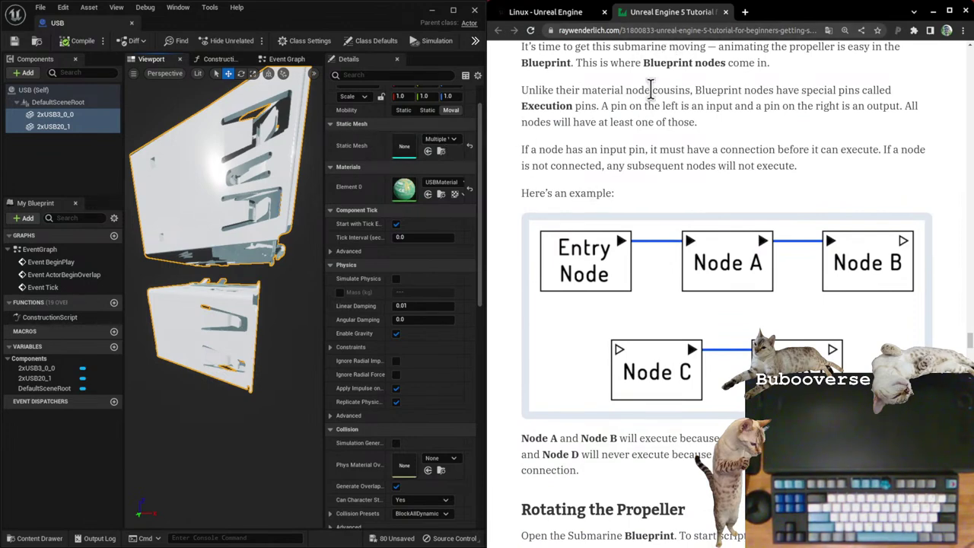
pyautogui.click(287, 58)
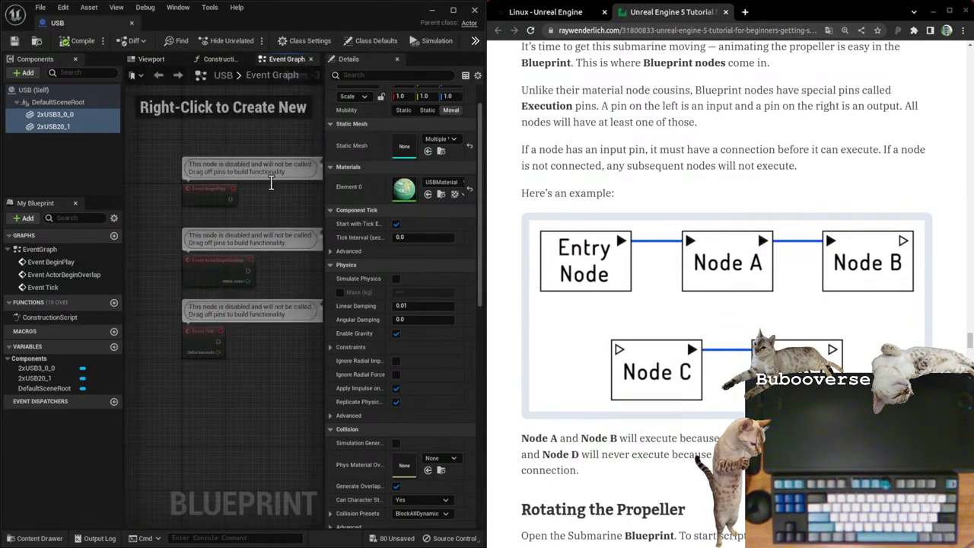
pyautogui.scroll(-2, 267, 156)
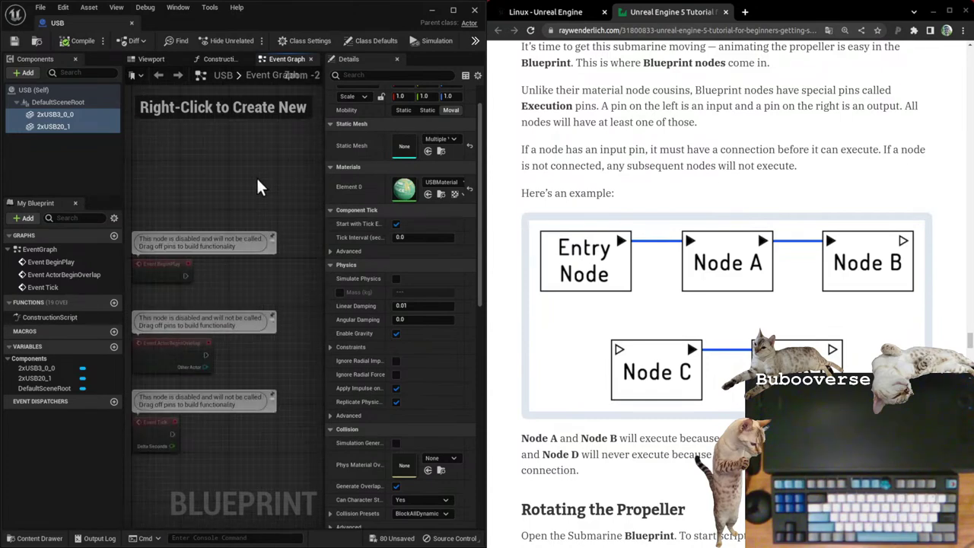
pyautogui.click(84, 115)
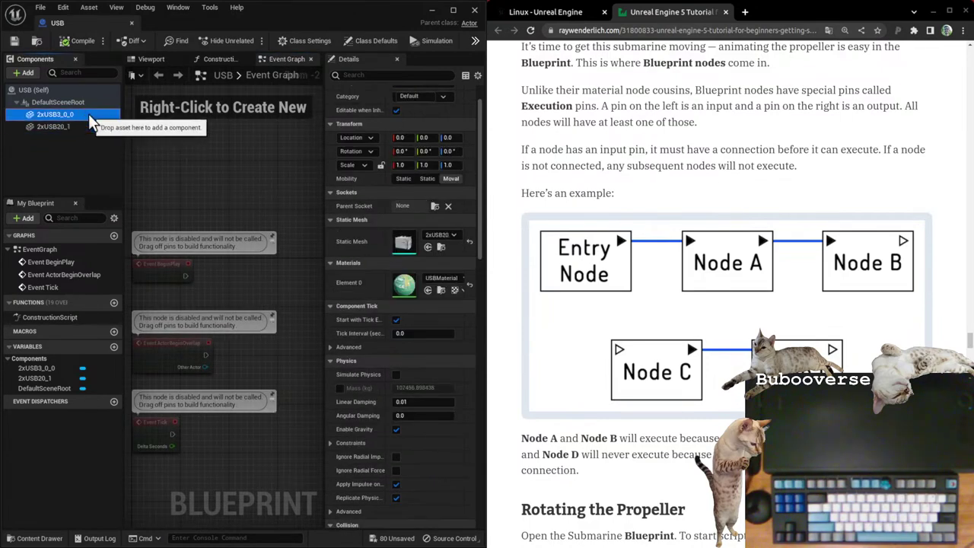
pyautogui.click(216, 215)
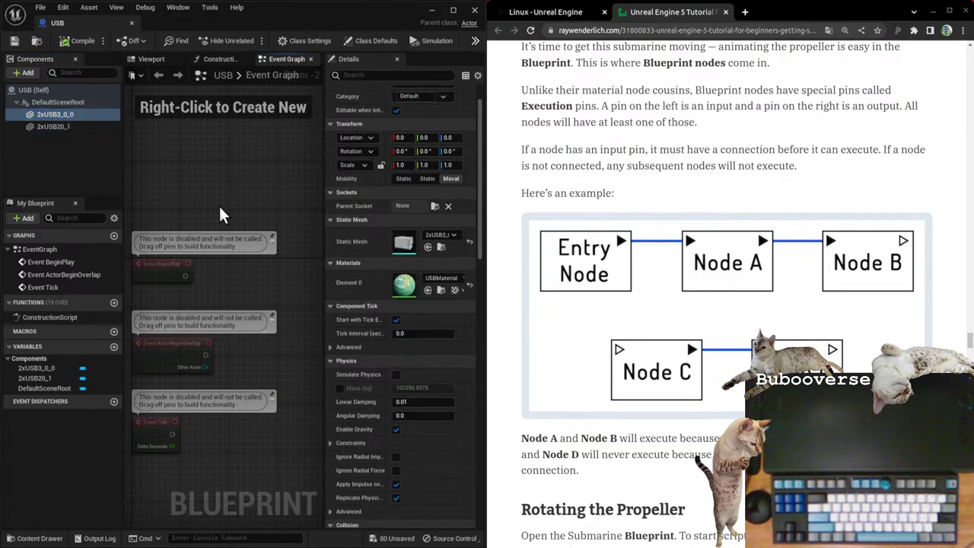
pyautogui.moveTo(218, 215); pyautogui.dragTo(233, 183, button='right')
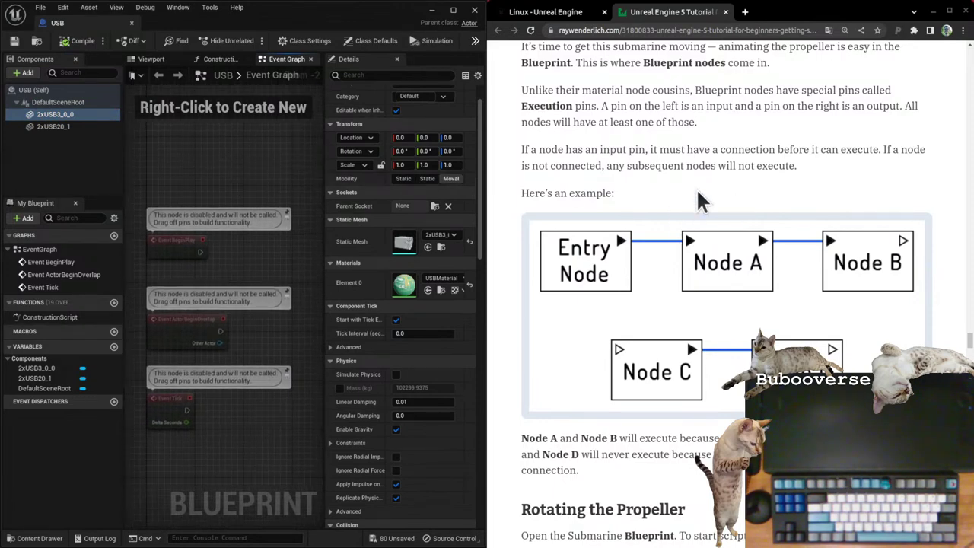
pyautogui.moveTo(525, 150); pyautogui.dragTo(802, 152)
pyautogui.click(765, 150)
pyautogui.moveTo(576, 165); pyautogui.dragTo(785, 167)
pyautogui.scroll(-2, 791, 160)
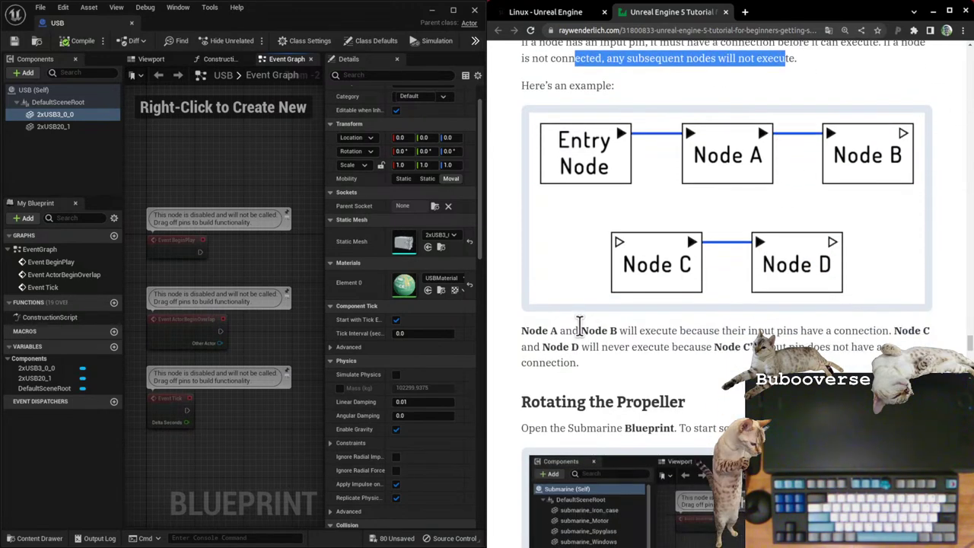
pyautogui.moveTo(522, 328); pyautogui.dragTo(667, 346)
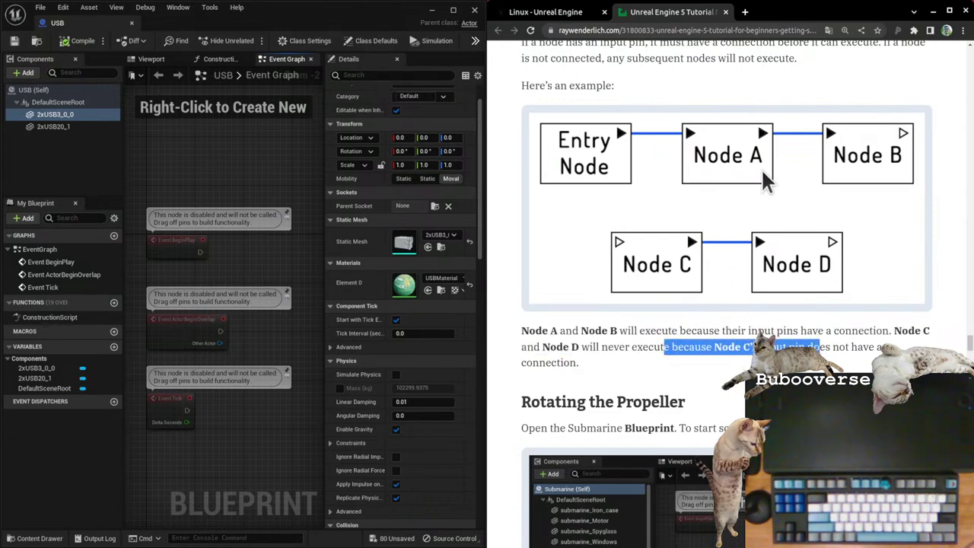
pyautogui.click(641, 325)
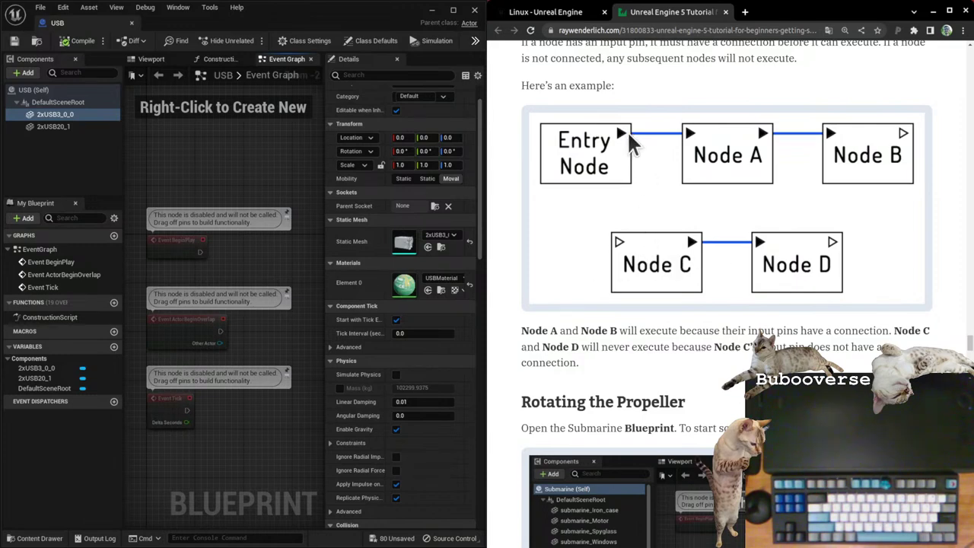
pyautogui.scroll(-1, 669, 246)
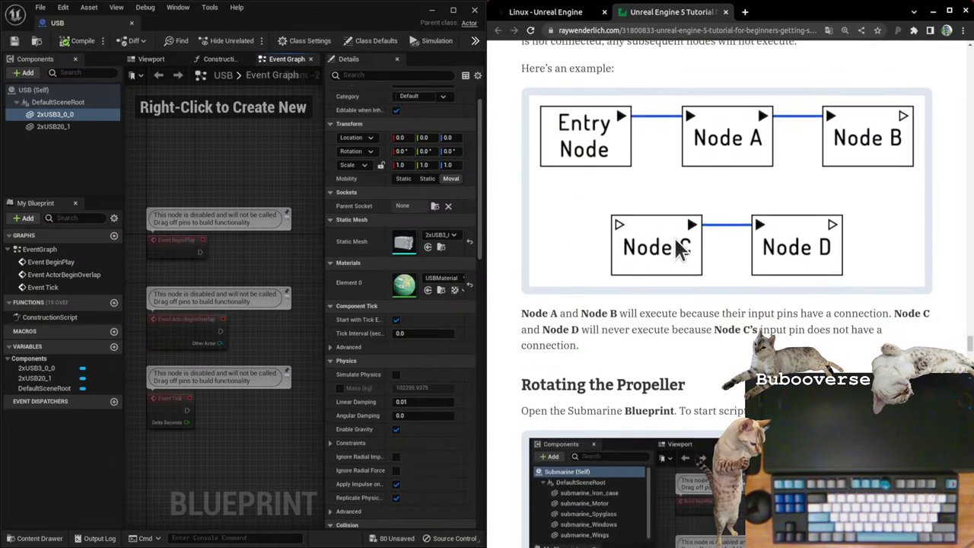
pyautogui.scroll(-3, 685, 274)
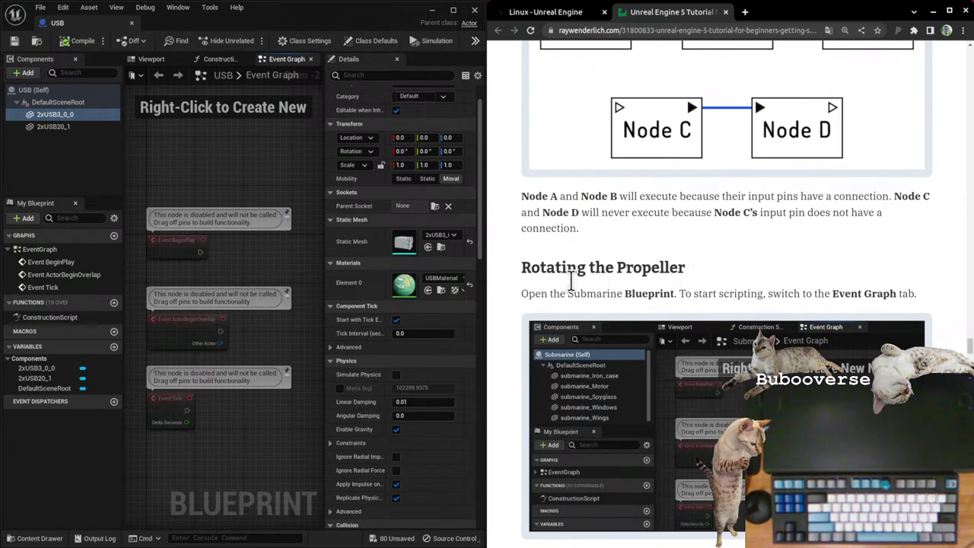
pyautogui.click(68, 127)
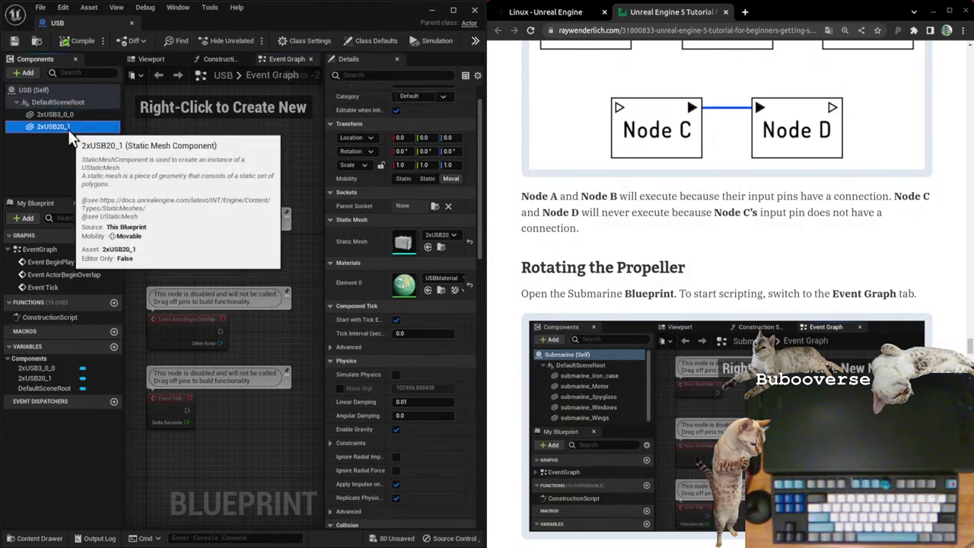
pyautogui.click(67, 92)
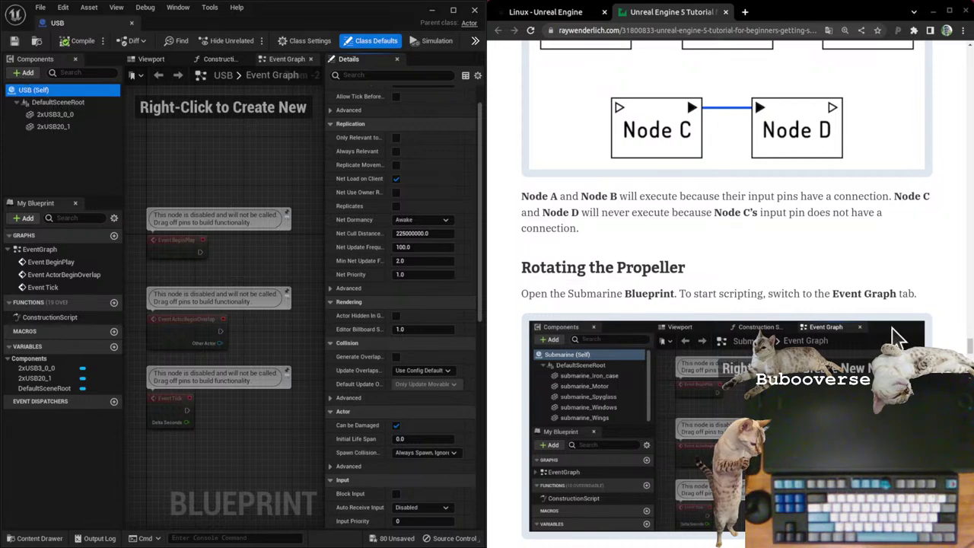
pyautogui.scroll(-5, 800, 277)
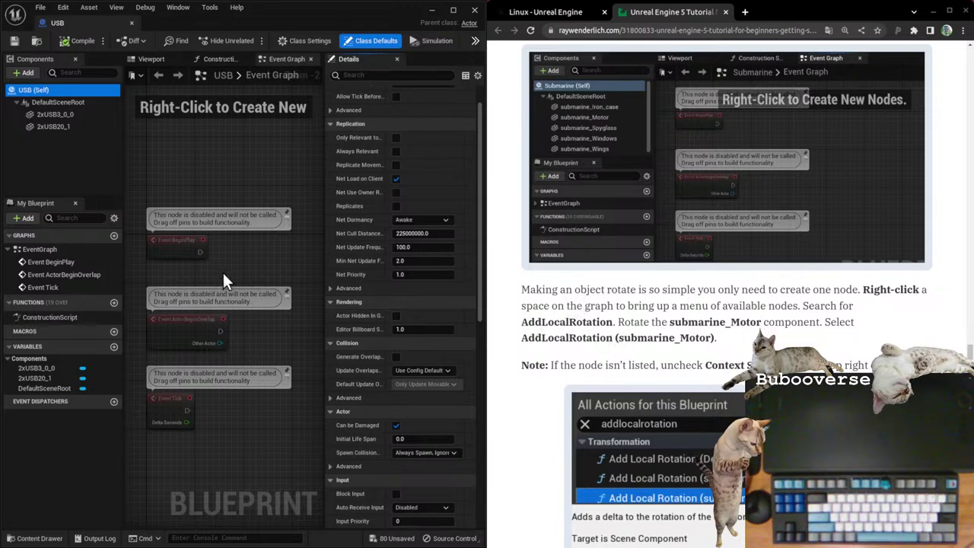
pyautogui.scroll(-1, 225, 257)
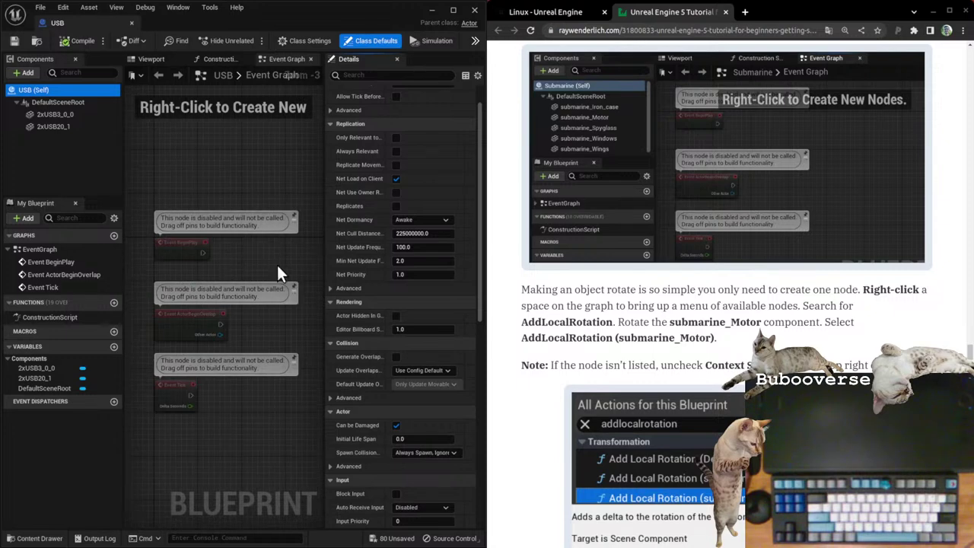
# Step: Add an Add Local Rotation node targeting the 2xUSB3_0_0 component to the Event Graph
pyautogui.rightClick(277, 262)
pyautogui.click(279, 252)
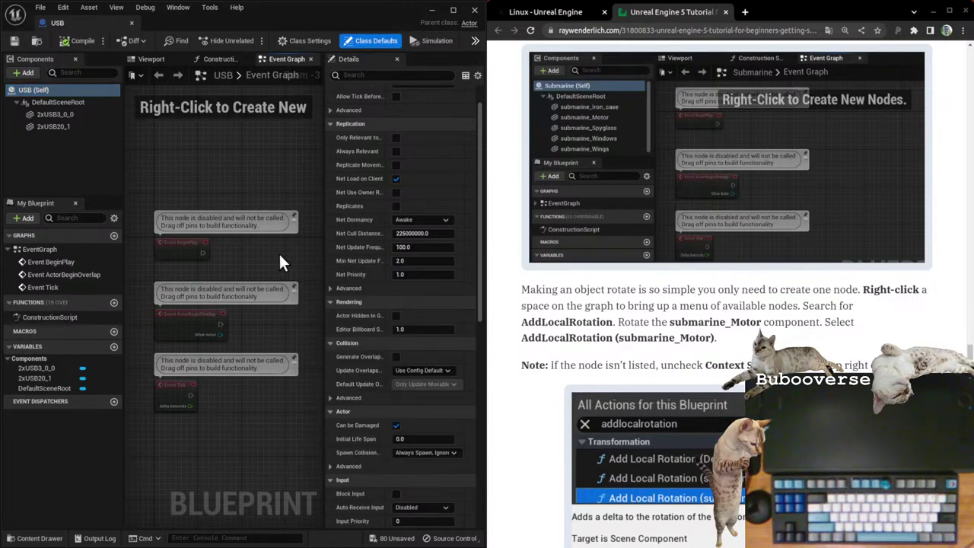
pyautogui.rightClick(280, 257)
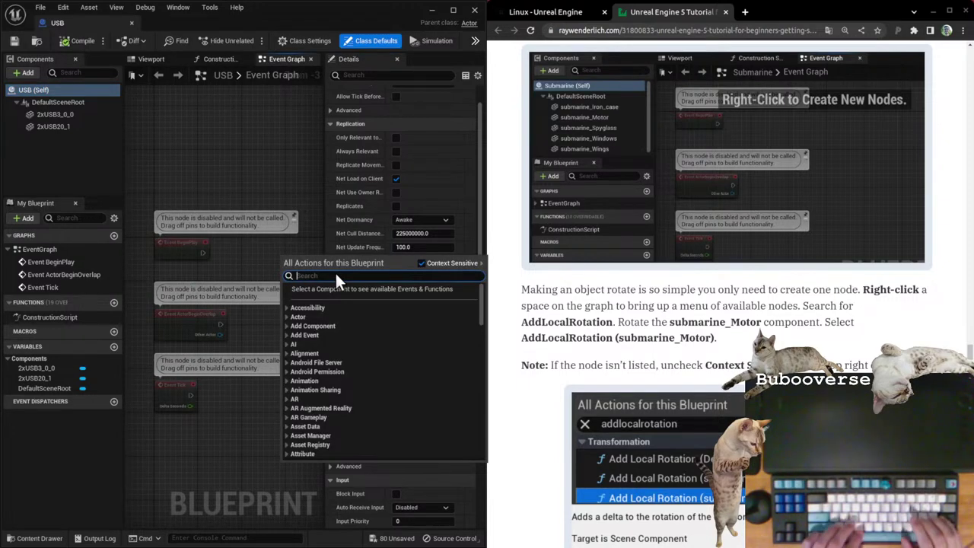
pyautogui.write('AddLocalR')
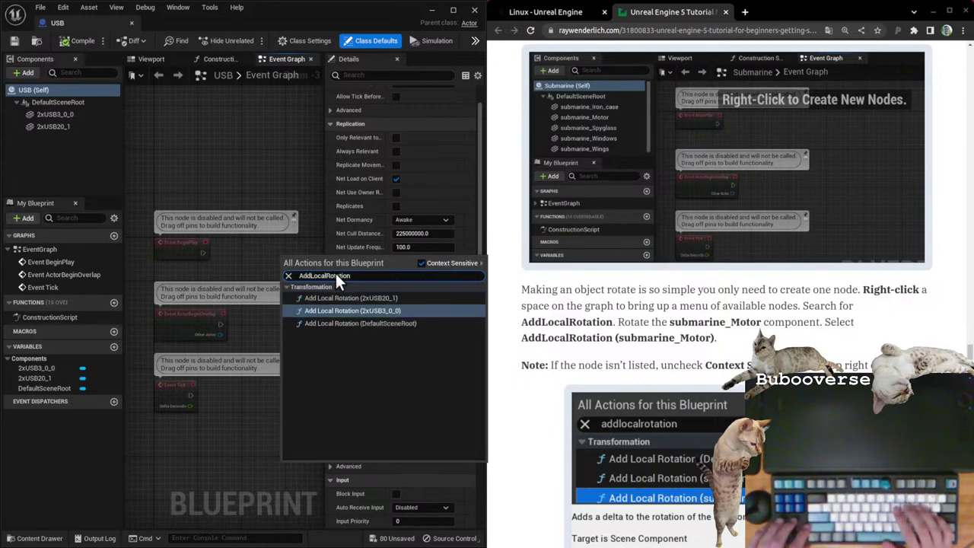
pyautogui.write('otation')
pyautogui.press('Up')
pyautogui.press('Up')
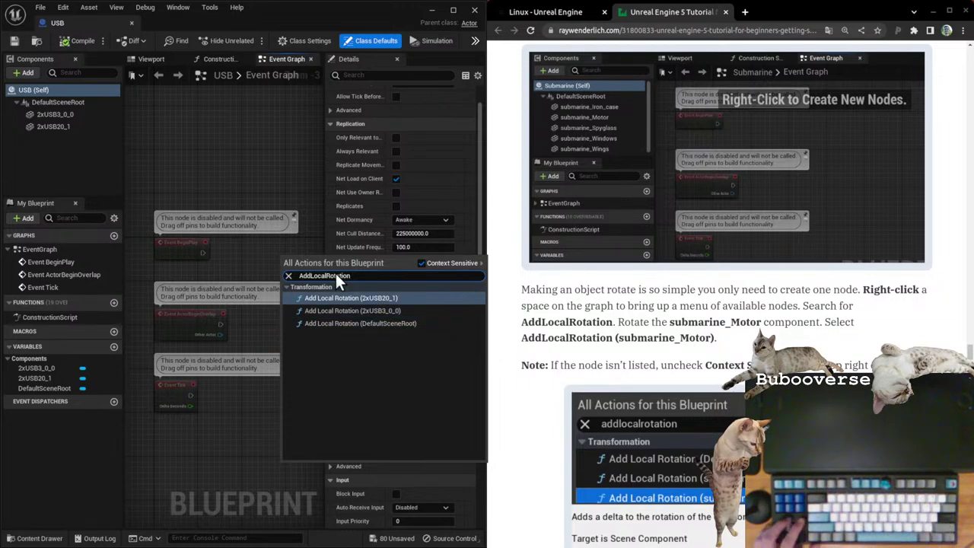
pyautogui.press('Down')
pyautogui.press('Up')
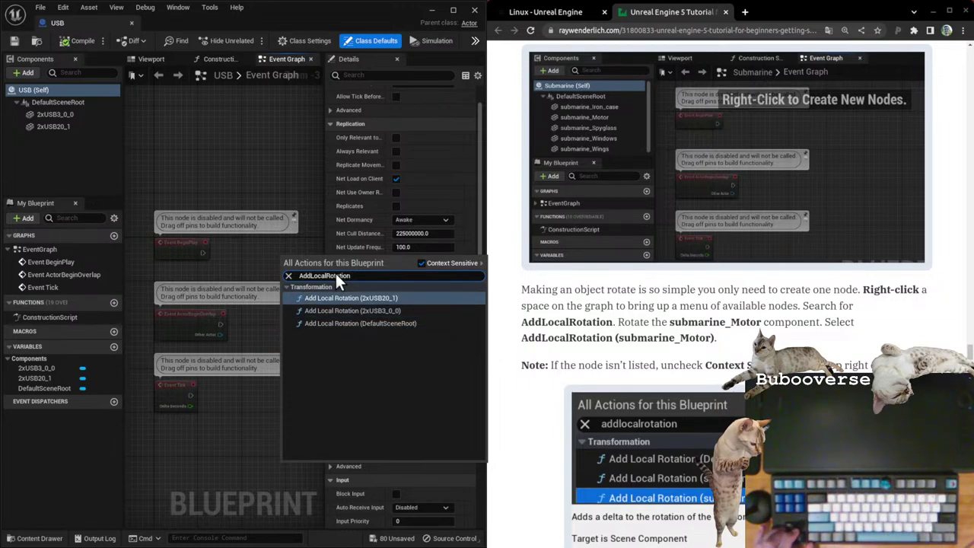
pyautogui.press('Down')
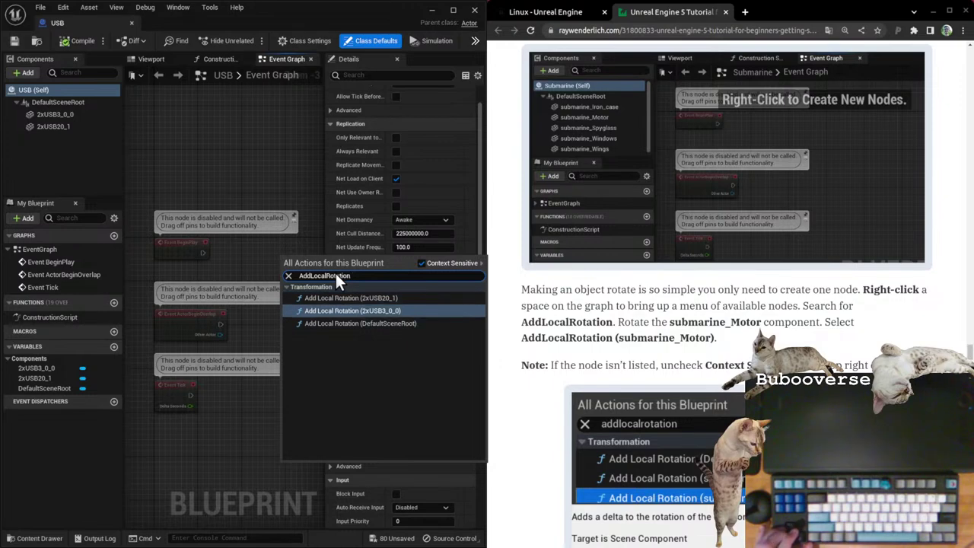
pyautogui.press('Up')
pyautogui.press('Down')
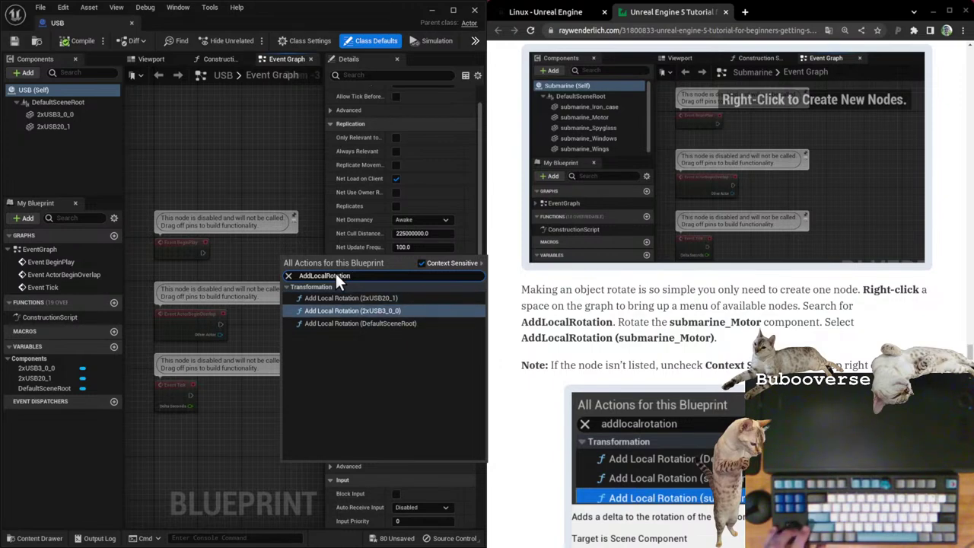
pyautogui.press('Return')
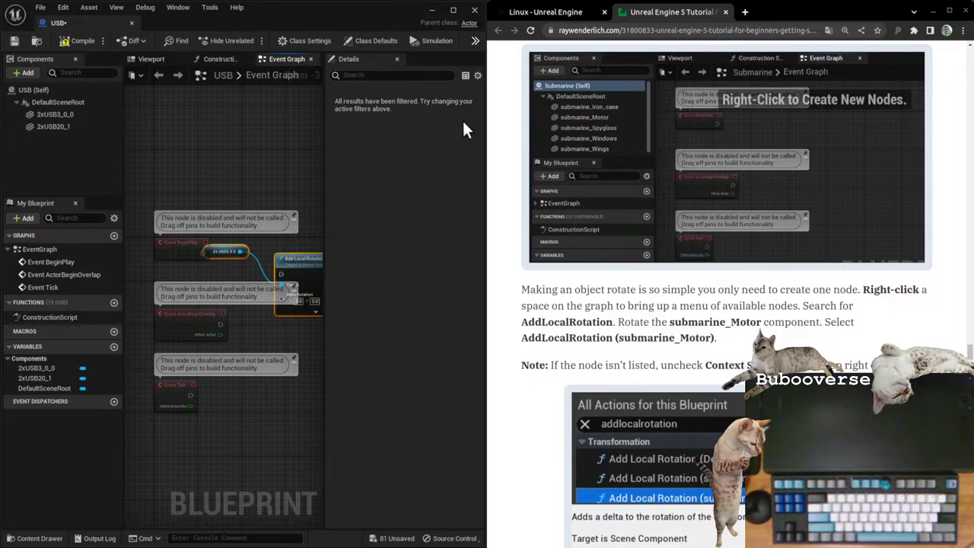
# Step: Move the two new nodes above the event nodes and highlight the tutorial's rotation instructions
pyautogui.moveTo(324, 172); pyautogui.dragTo(417, 172)
pyautogui.moveTo(305, 263); pyautogui.dragTo(318, 163)
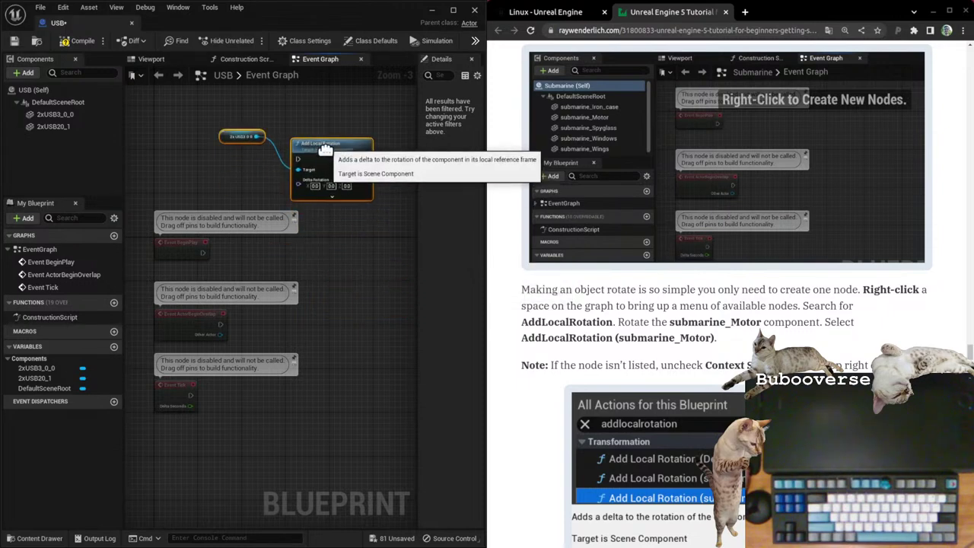
pyautogui.scroll(3, 260, 142)
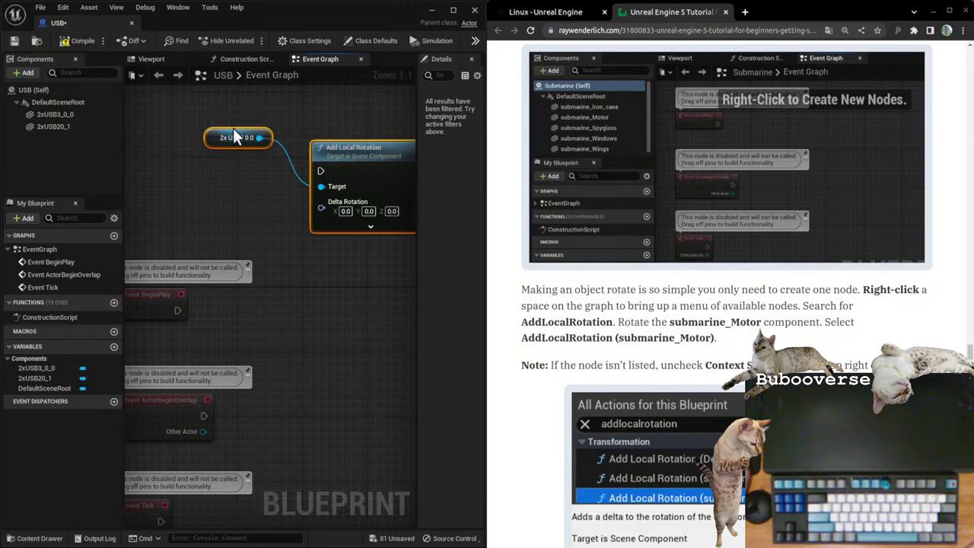
pyautogui.moveTo(335, 156); pyautogui.dragTo(303, 156)
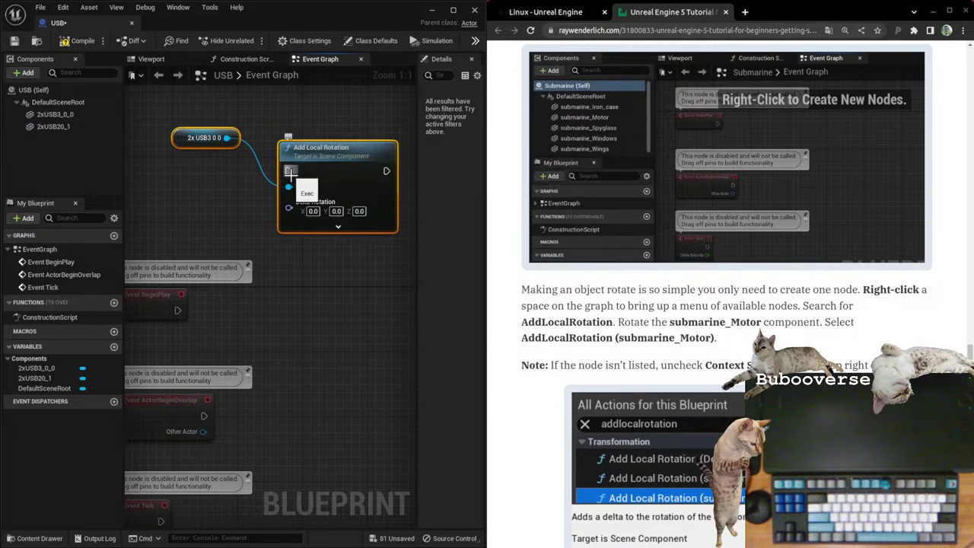
pyautogui.scroll(-3, 289, 198)
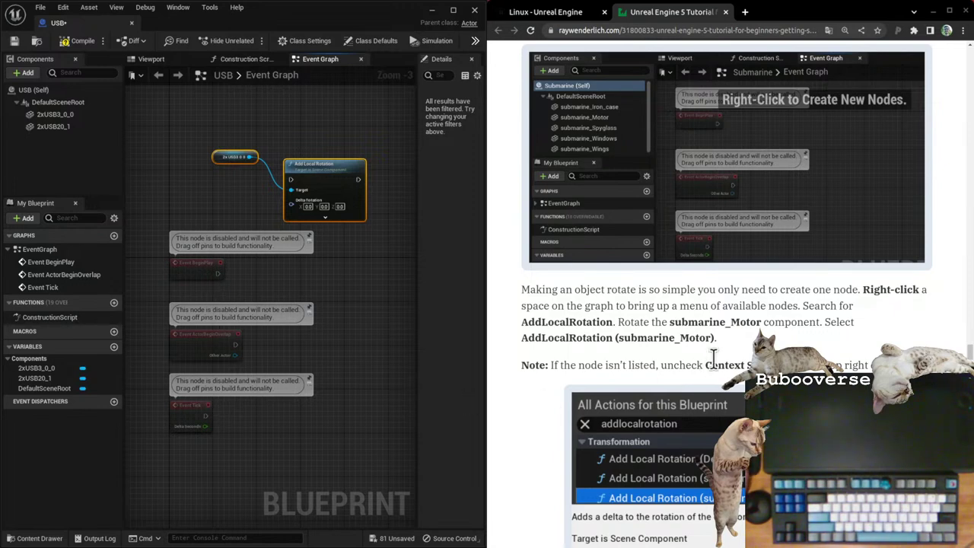
pyautogui.scroll(-4, 703, 373)
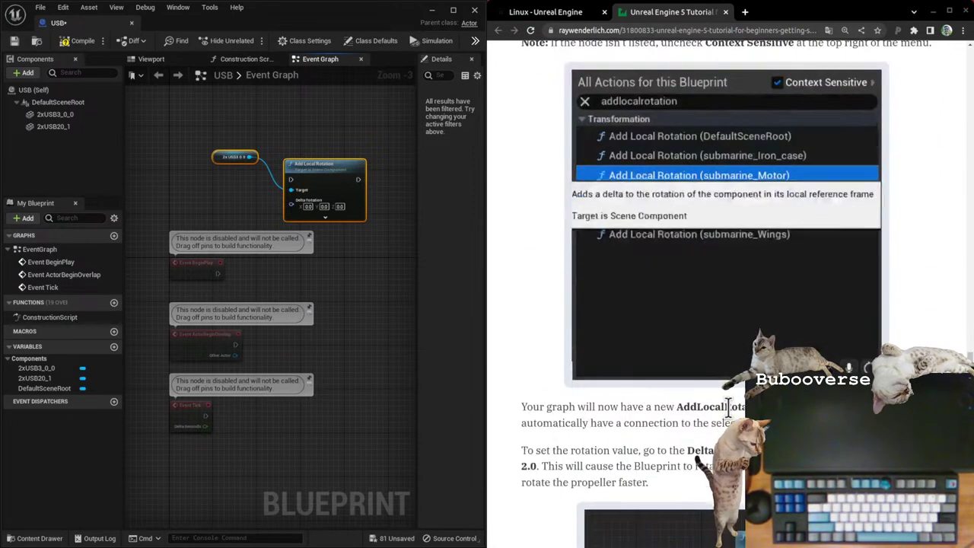
pyautogui.moveTo(667, 407); pyautogui.dragTo(757, 408)
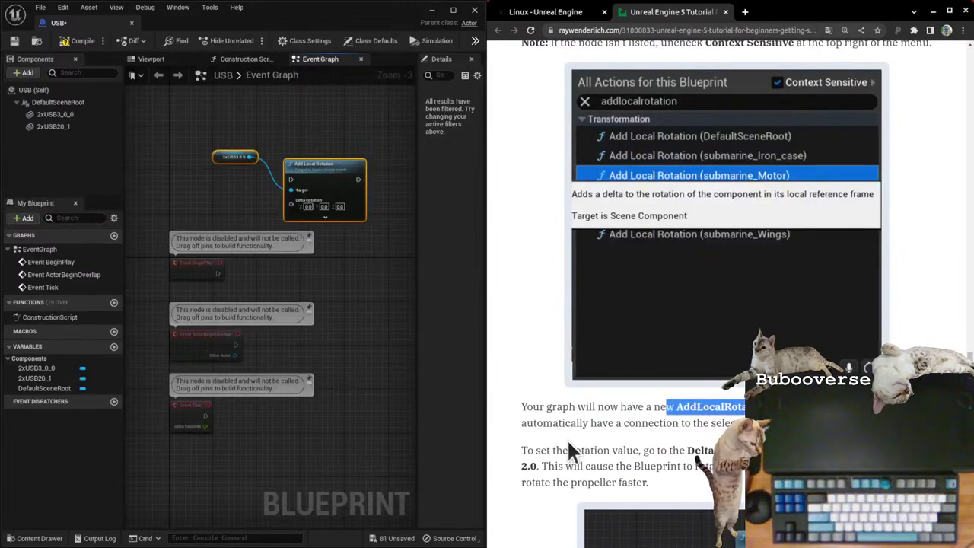
pyautogui.moveTo(590, 449); pyautogui.dragTo(699, 463)
# Step: Set the Add Local Rotation node's Delta Rotation Y to 2.0
pyautogui.click(628, 472)
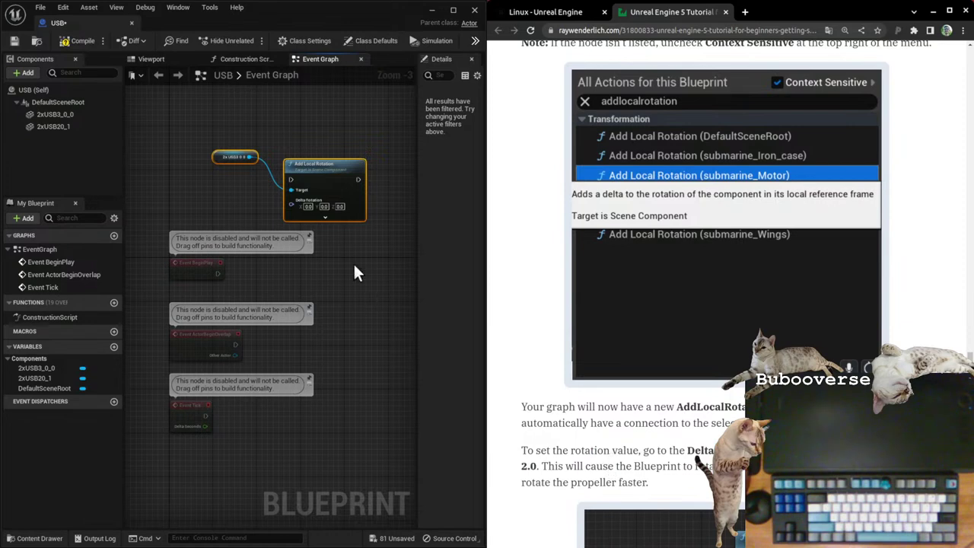
pyautogui.scroll(3, 310, 213)
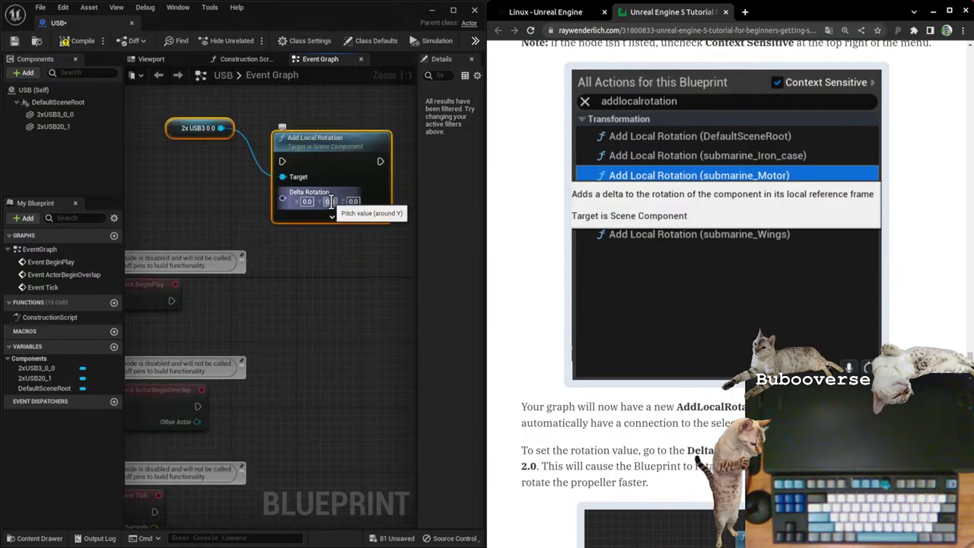
pyautogui.click(330, 201)
pyautogui.write('2.0')
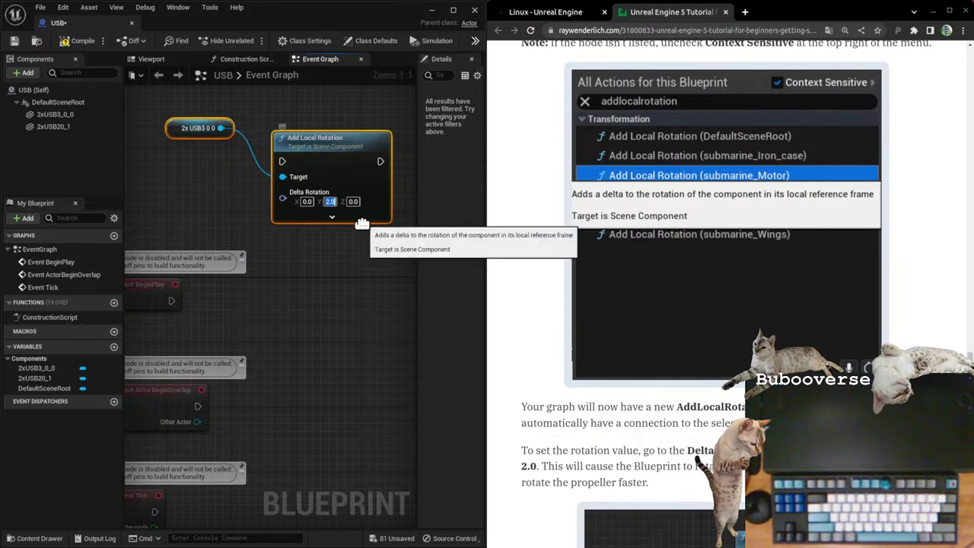
pyautogui.click(337, 207)
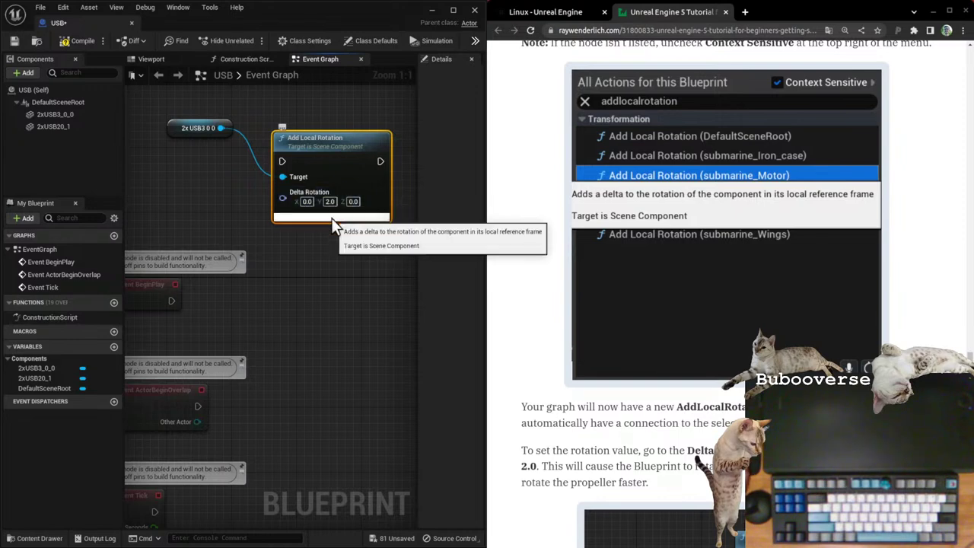
pyautogui.click(332, 220)
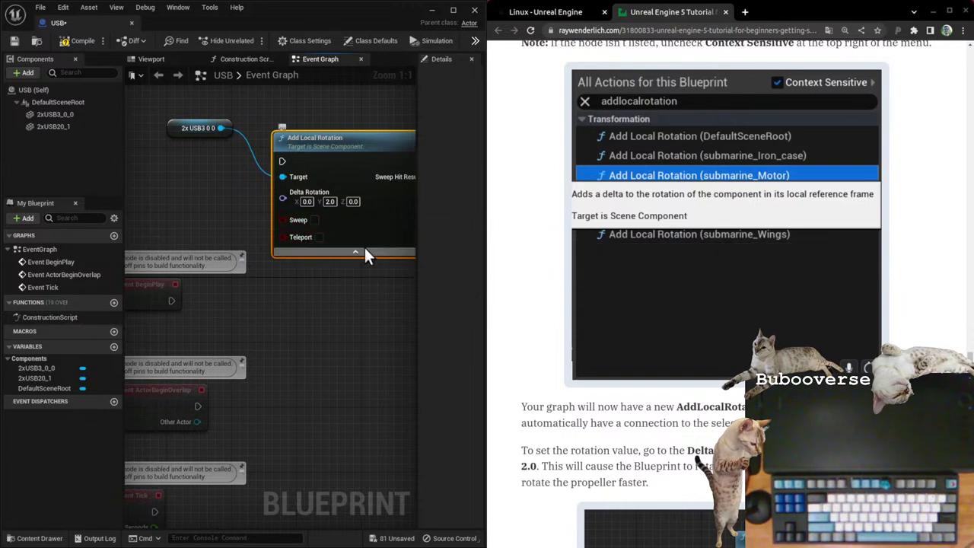
pyautogui.click(364, 251)
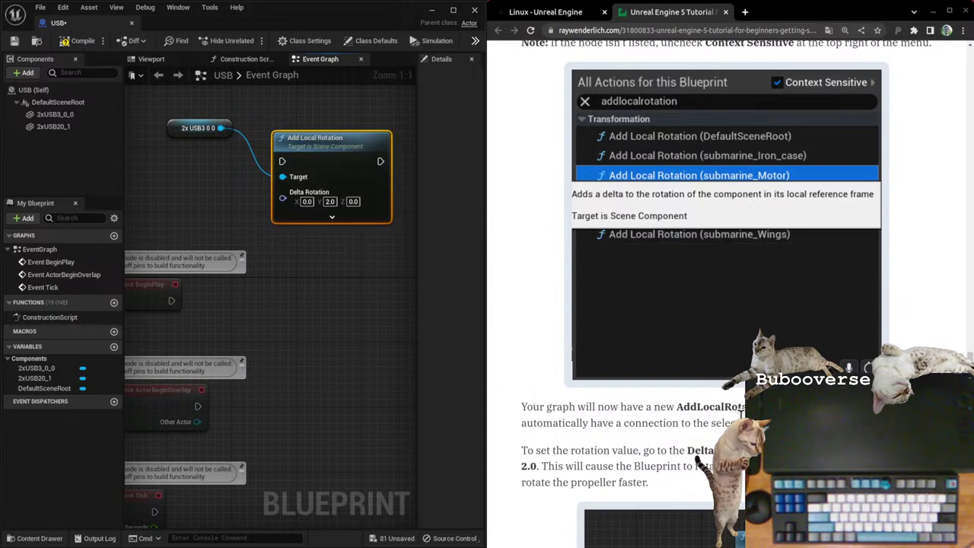
# Step: Move the Event Tick node up beside the Add Local Rotation node
pyautogui.scroll(-3, 635, 450)
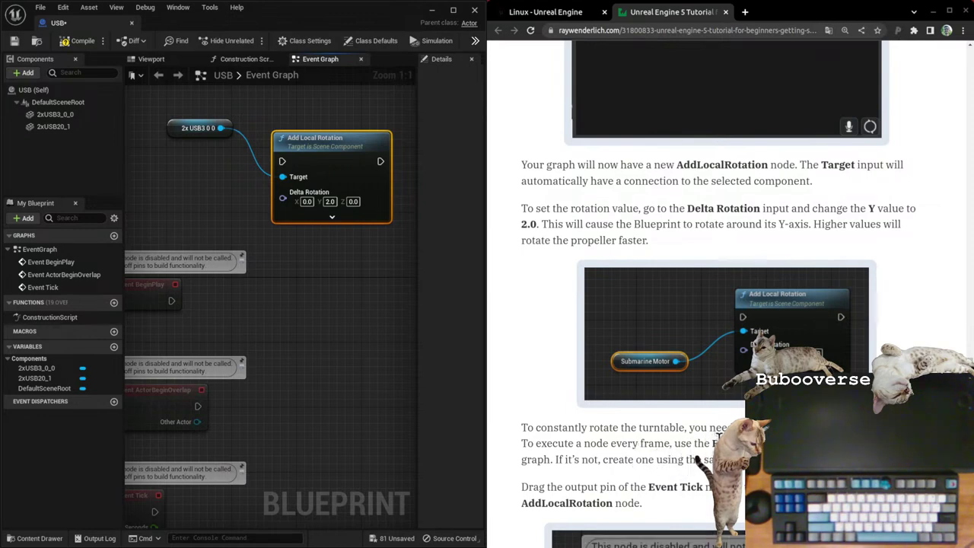
pyautogui.scroll(-2, 717, 438)
pyautogui.scroll(-2, 716, 449)
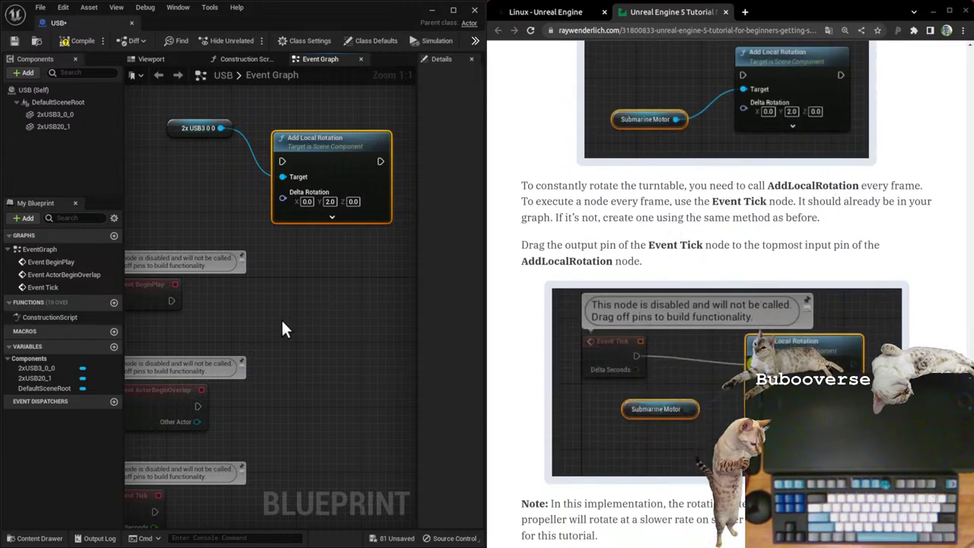
pyautogui.moveTo(281, 329); pyautogui.dragTo(326, 309, button='right')
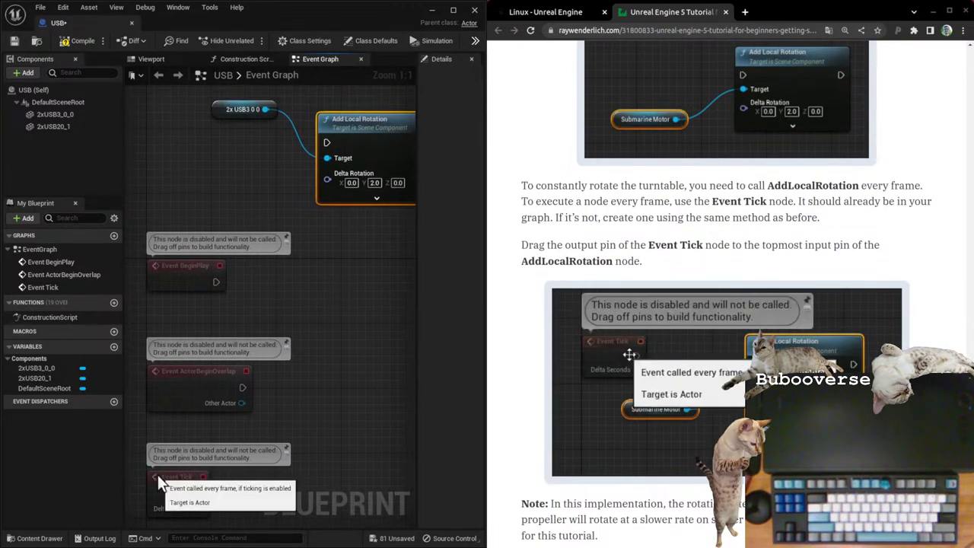
pyautogui.moveTo(159, 481); pyautogui.dragTo(152, 175)
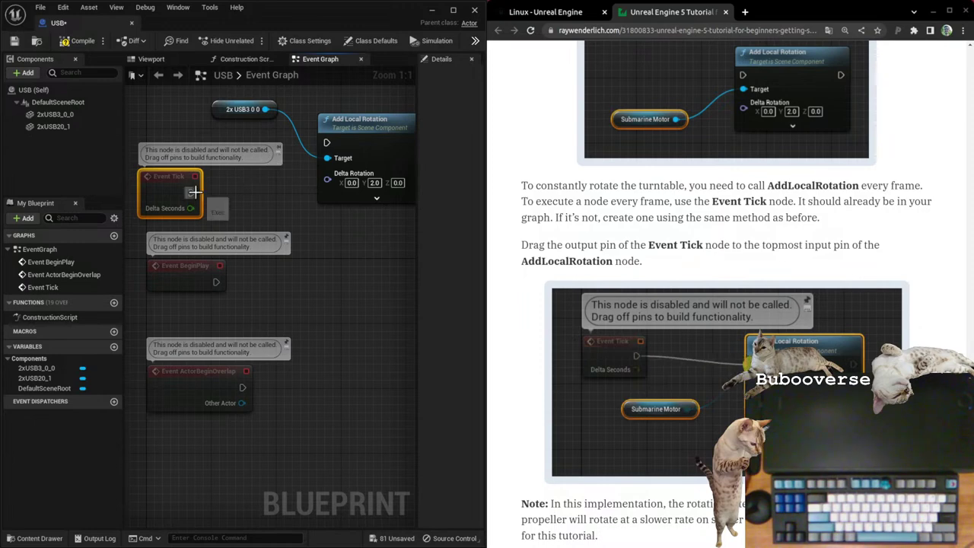
# Step: Wire Event Tick's exec output into Add Local Rotation's exec input so it rotates every frame
pyautogui.moveTo(192, 193); pyautogui.dragTo(321, 149)
pyautogui.moveTo(328, 141); pyautogui.dragTo(328, 140)
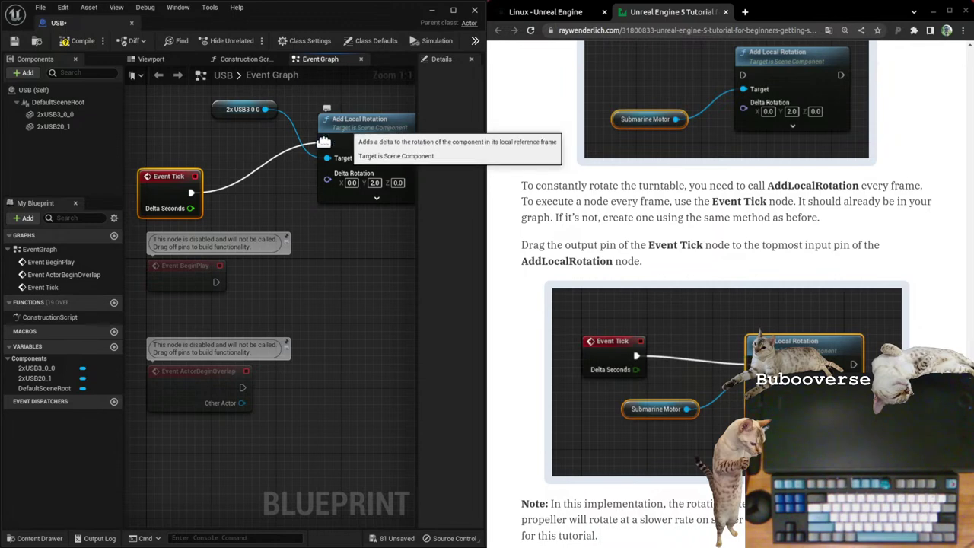
pyautogui.moveTo(264, 109); pyautogui.dragTo(296, 105)
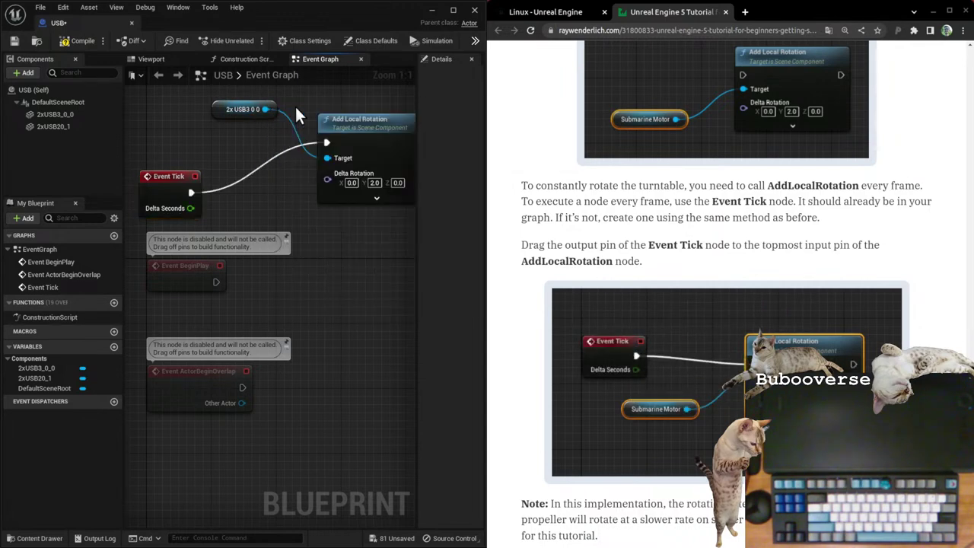
pyautogui.scroll(-2, 671, 262)
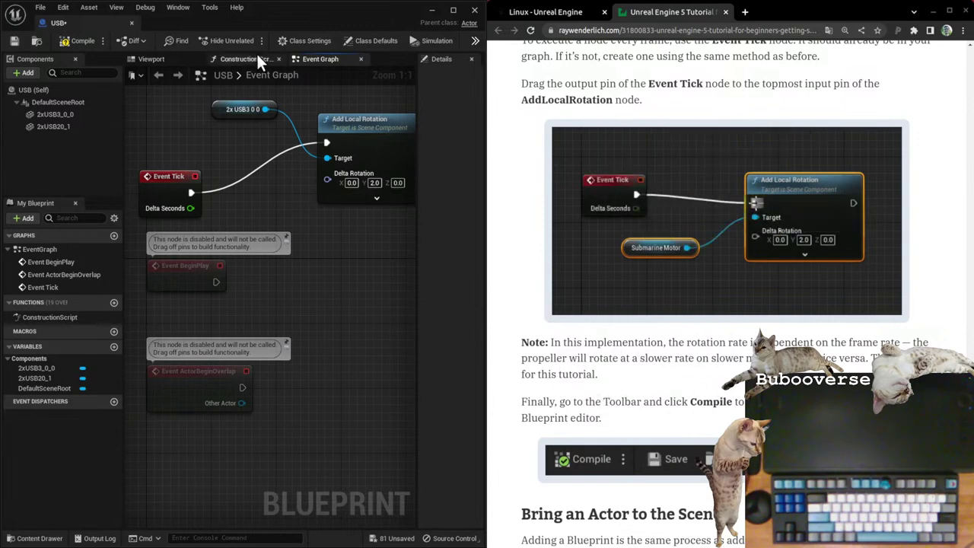
# Step: Compile and save the USB Blueprint, then close the Blueprint editor window
pyautogui.click(80, 42)
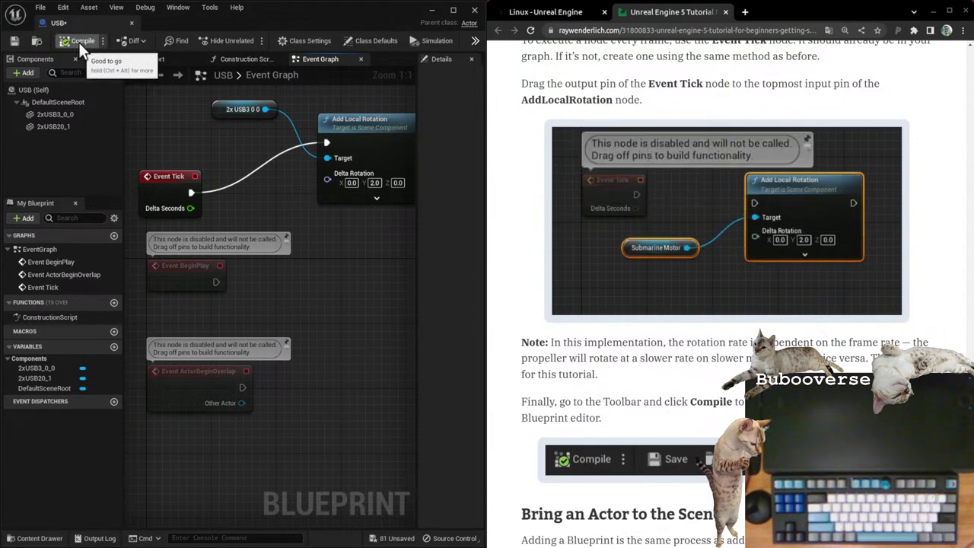
pyautogui.click(14, 40)
pyautogui.scroll(-2, 586, 380)
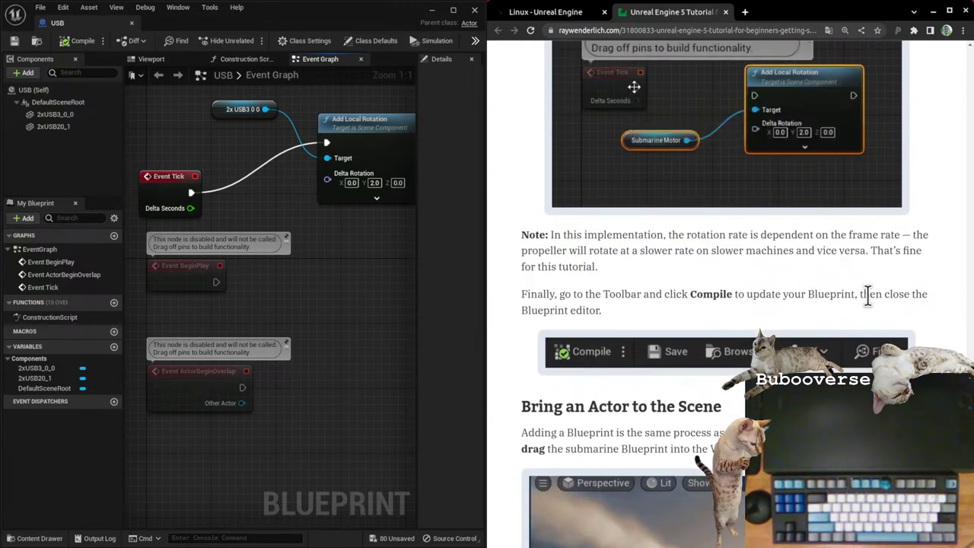
pyautogui.moveTo(860, 294); pyautogui.dragTo(602, 310)
pyautogui.click(327, 310)
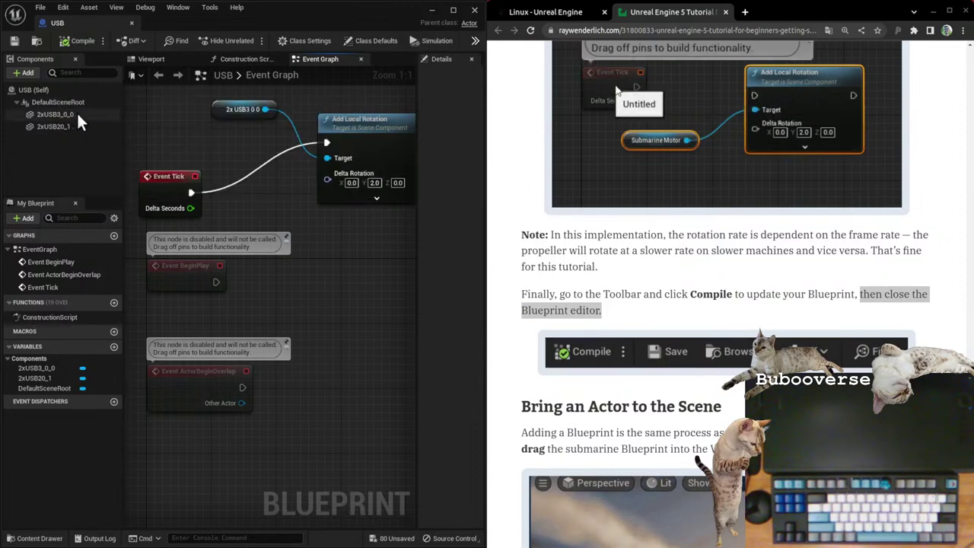
pyautogui.click(474, 11)
# Step: Delete the 2xUSB20_1 actor from the Outliner, leaving 137 actors in BaseLevel
pyautogui.moveTo(211, 312); pyautogui.dragTo(139, 347, button='right')
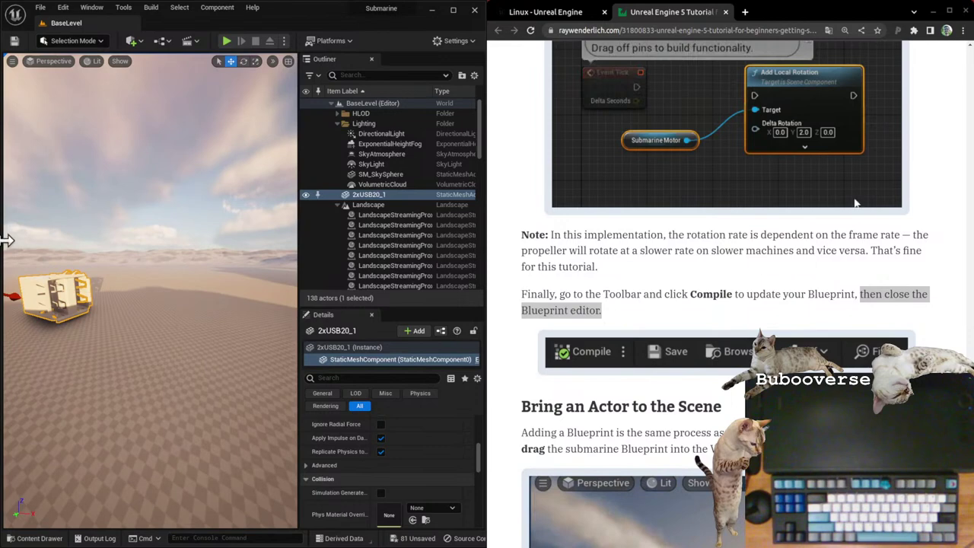
pyautogui.rightClick(379, 195)
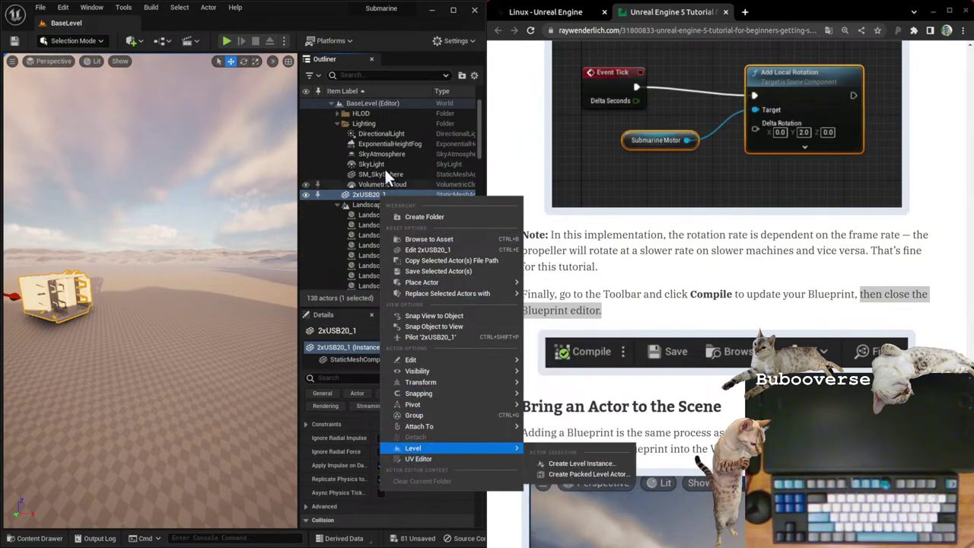
pyautogui.click(362, 192)
pyautogui.press('F2')
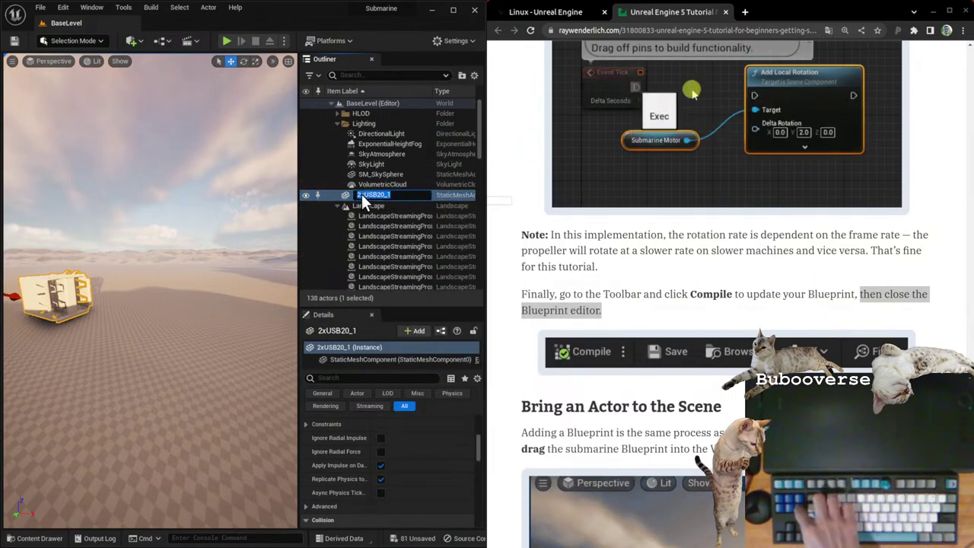
pyautogui.click(332, 194)
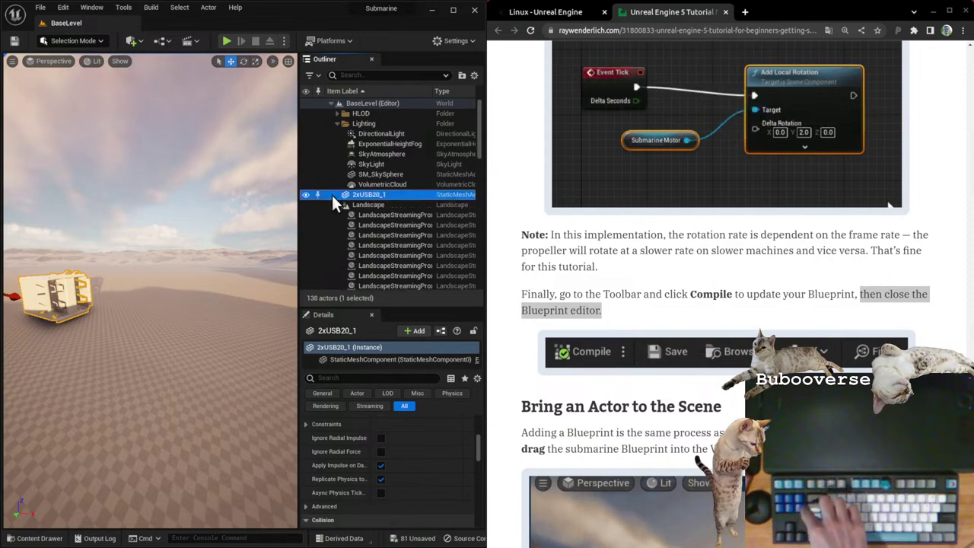
pyautogui.press('Delete')
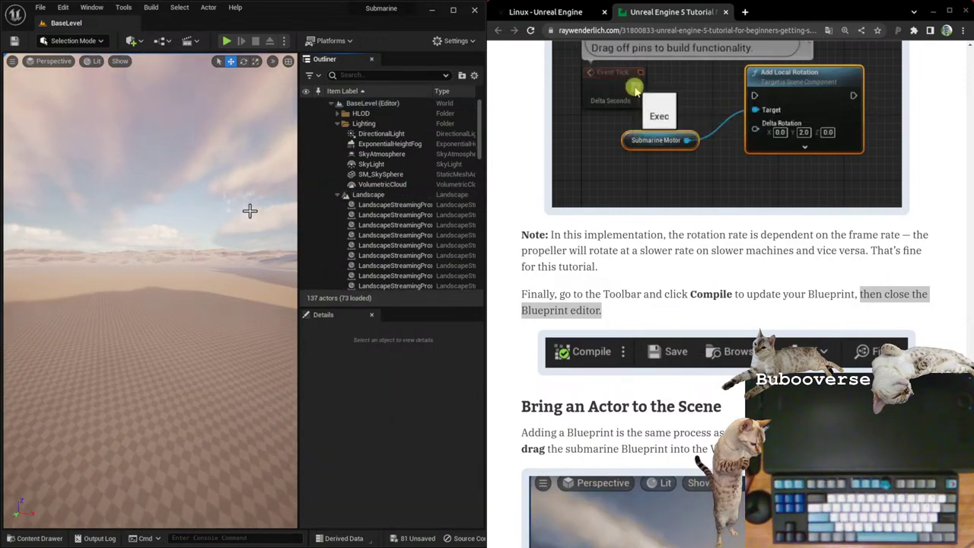
pyautogui.scroll(-3, 726, 305)
pyautogui.scroll(-2, 687, 239)
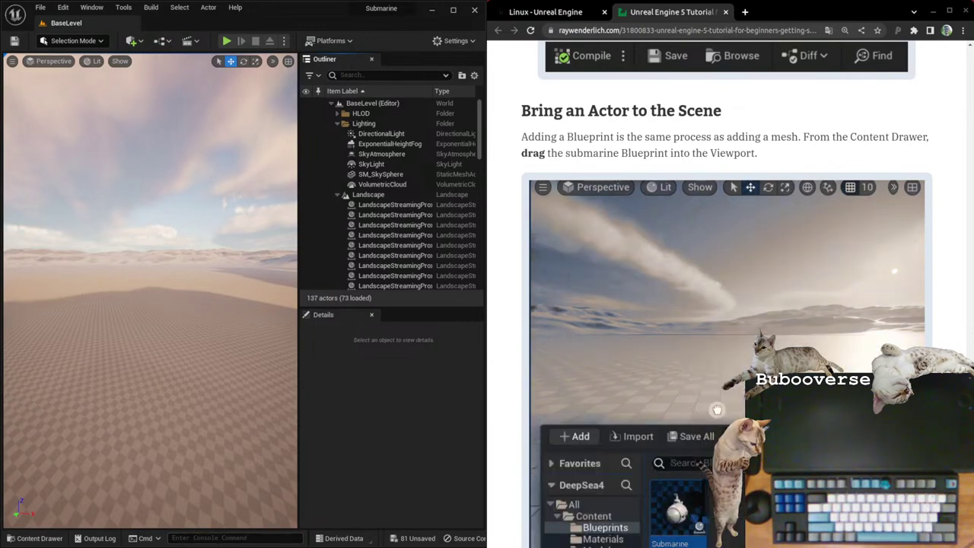
# Step: Drag the USB blueprint from Content > Blueprints into the BaseLevel desert
pyautogui.click(36, 538)
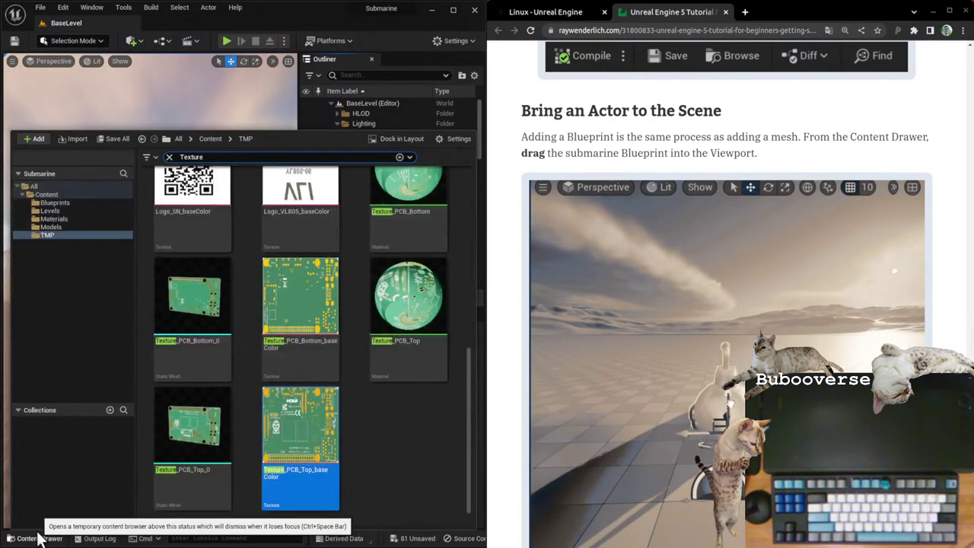
pyautogui.click(111, 202)
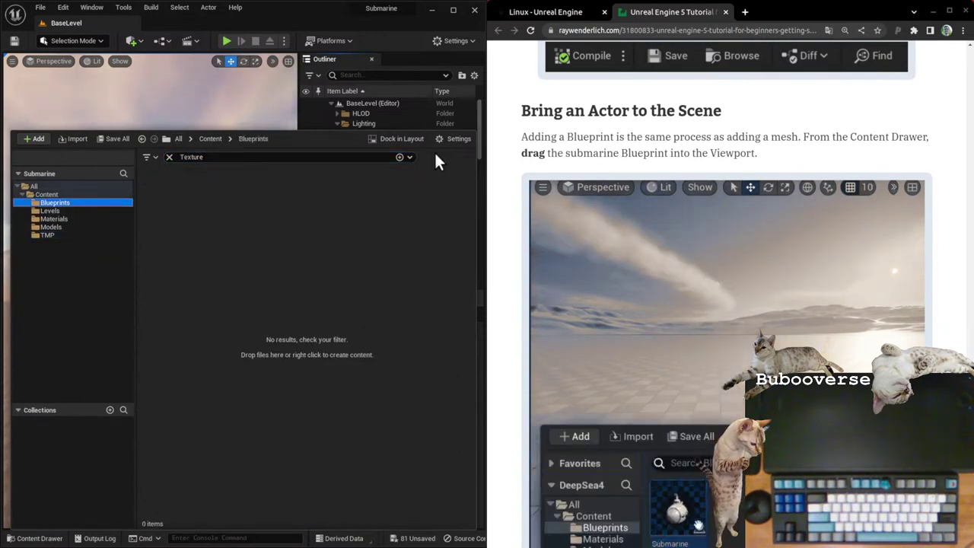
pyautogui.click(169, 156)
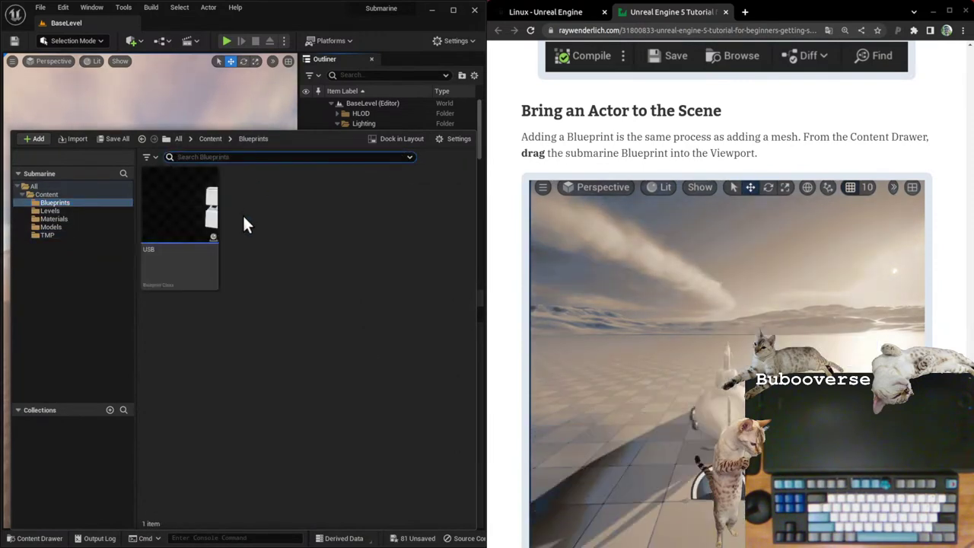
pyautogui.click(268, 203)
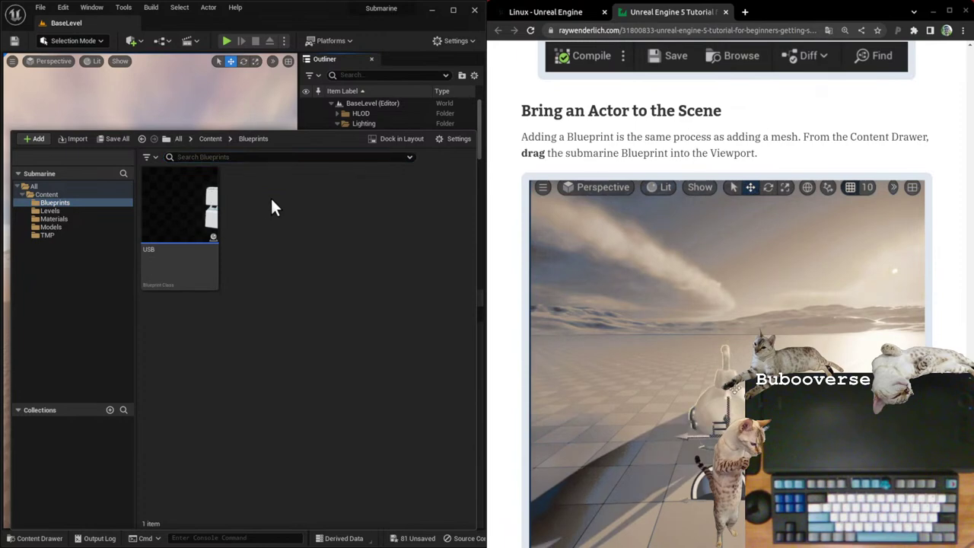
pyautogui.click(200, 218)
pyautogui.click(185, 120)
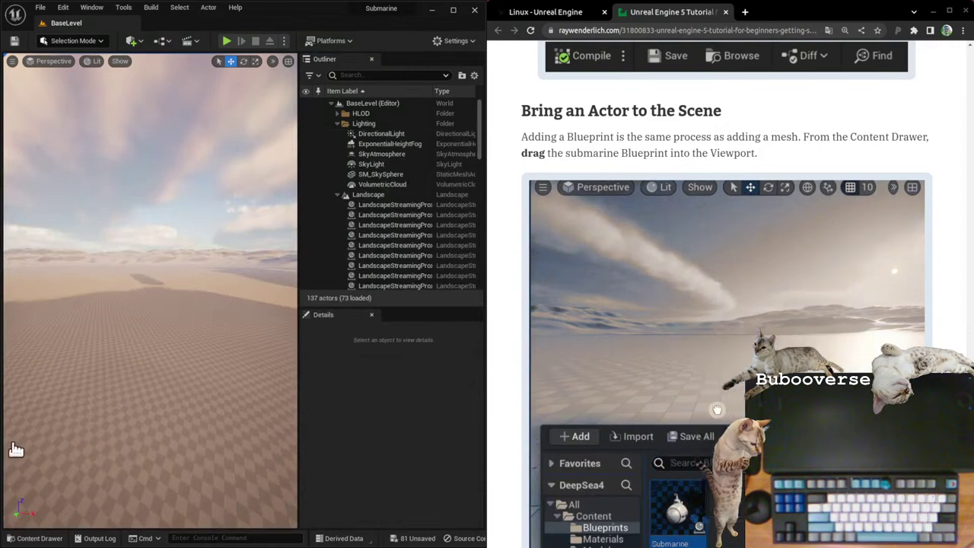
pyautogui.moveTo(16, 450); pyautogui.dragTo(26, 311)
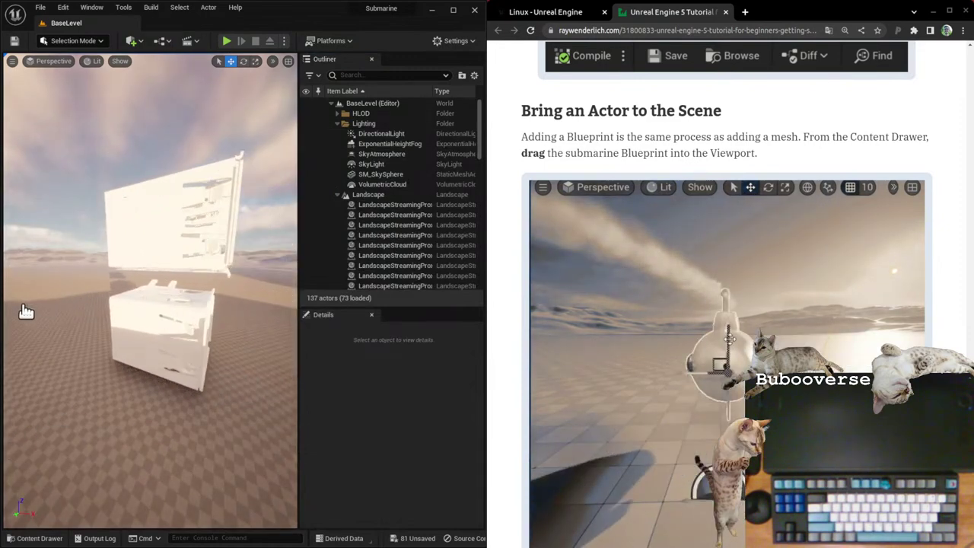
pyautogui.click(159, 338)
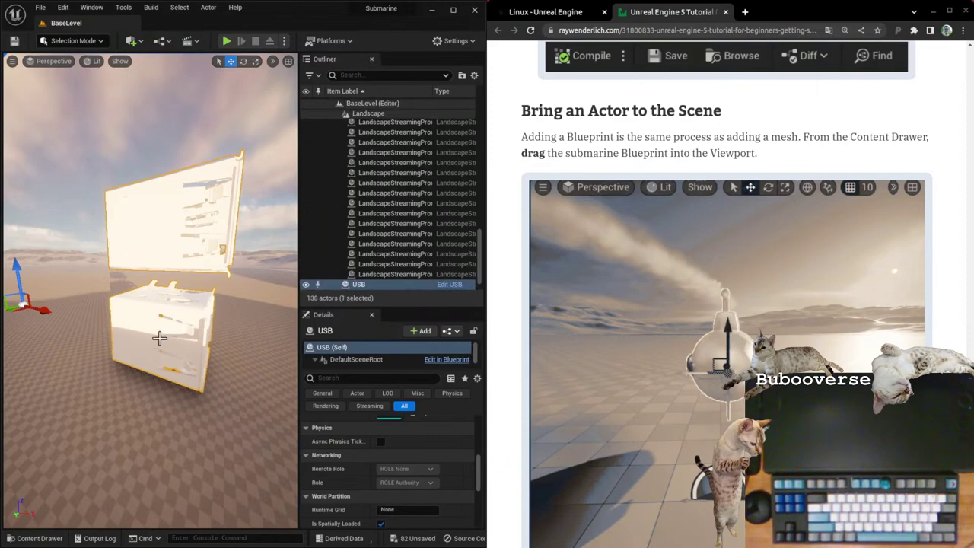
pyautogui.click(148, 157)
pyautogui.click(190, 221)
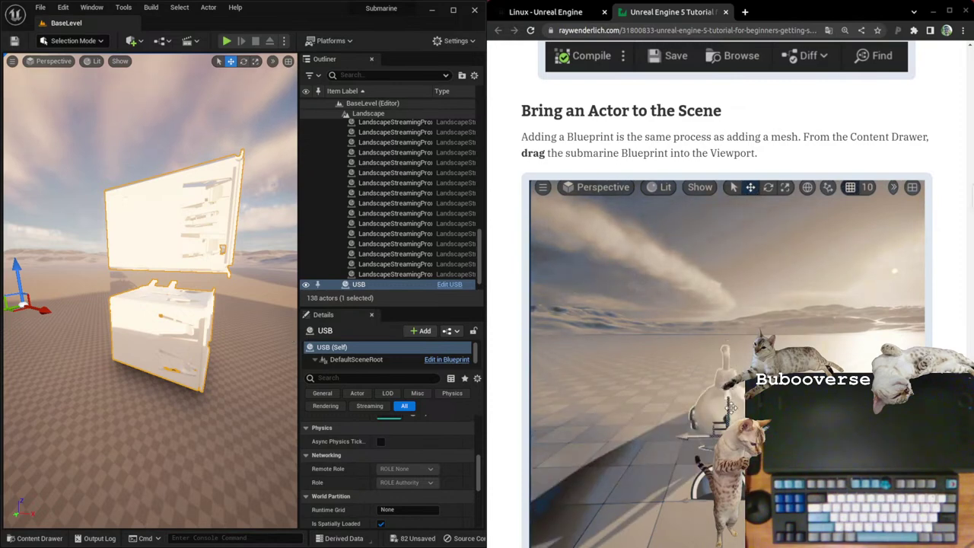
pyautogui.scroll(-4, 791, 317)
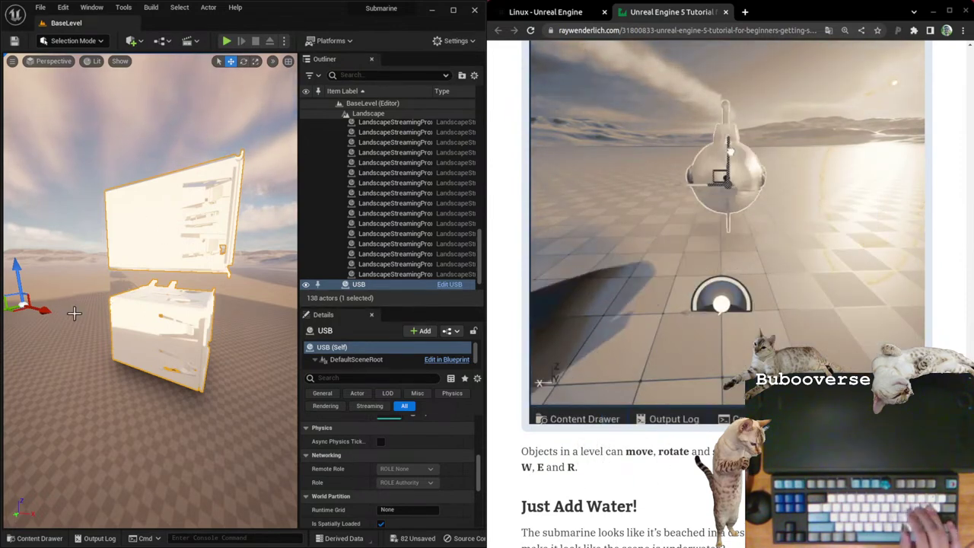
pyautogui.click(99, 163)
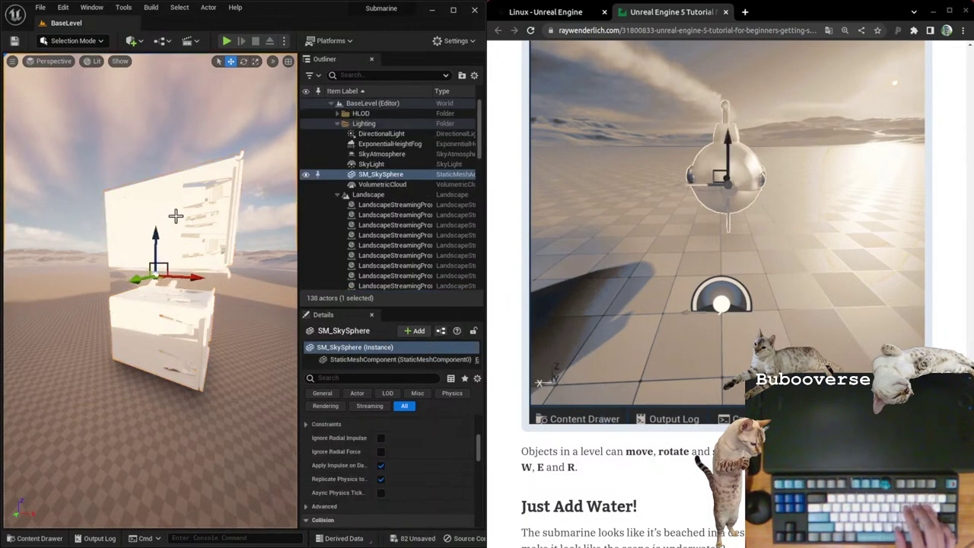
pyautogui.click(175, 217)
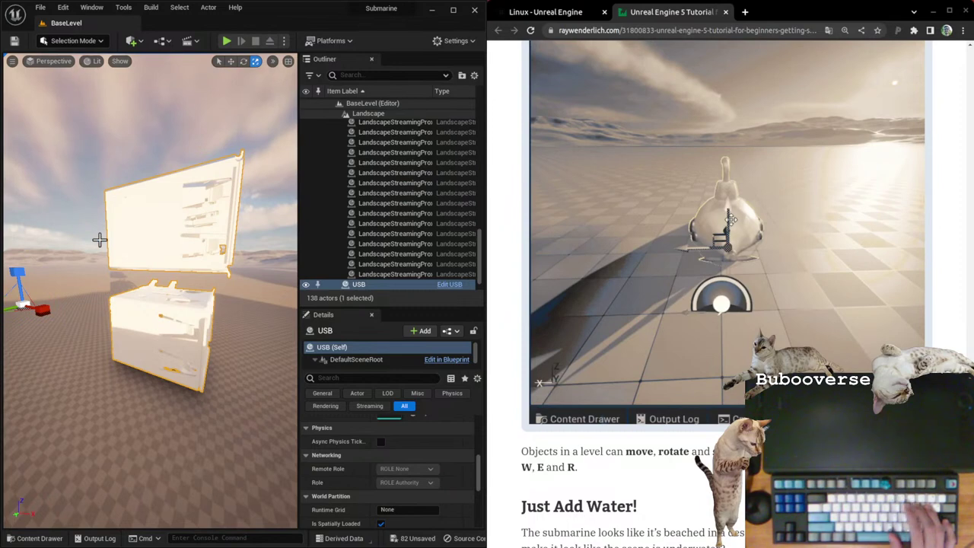
pyautogui.press('w')
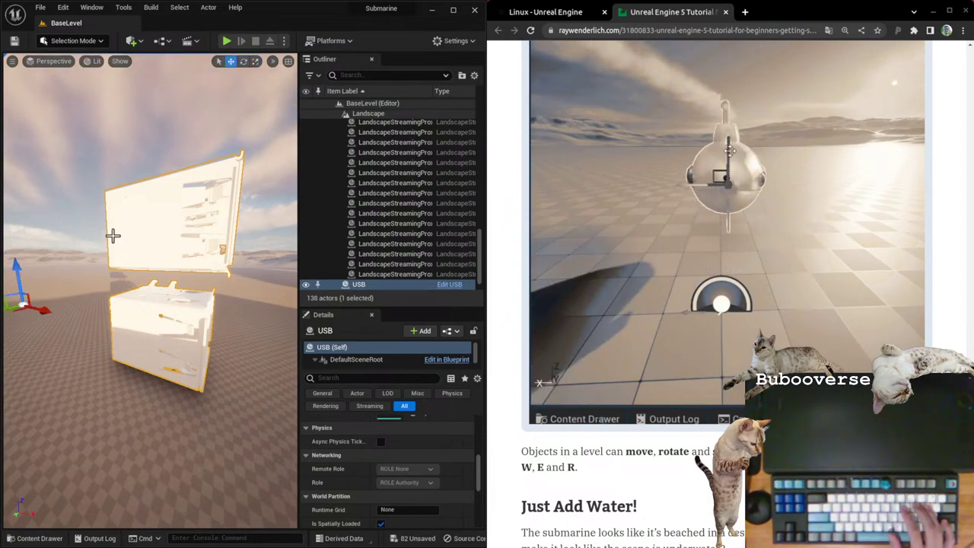
pyautogui.moveTo(45, 280); pyautogui.dragTo(234, 312)
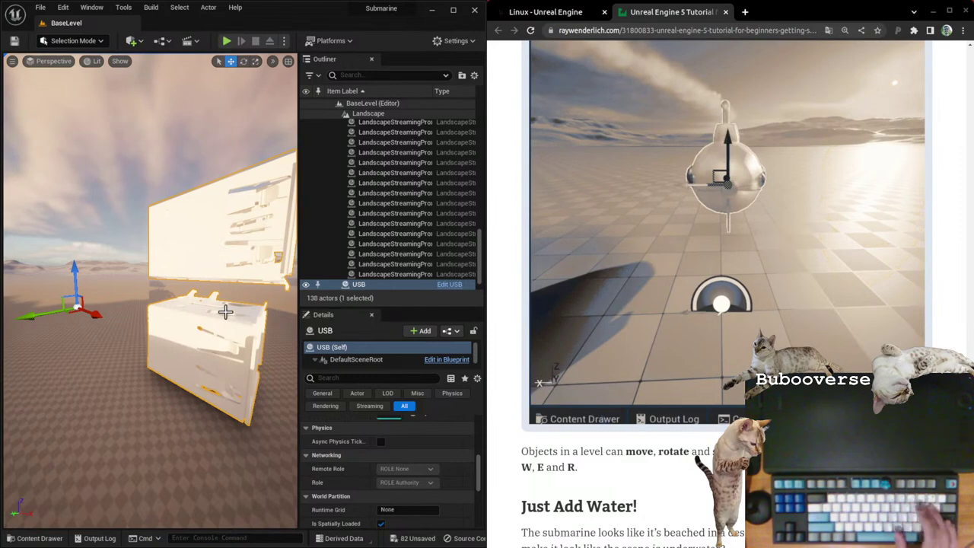
pyautogui.press('e')
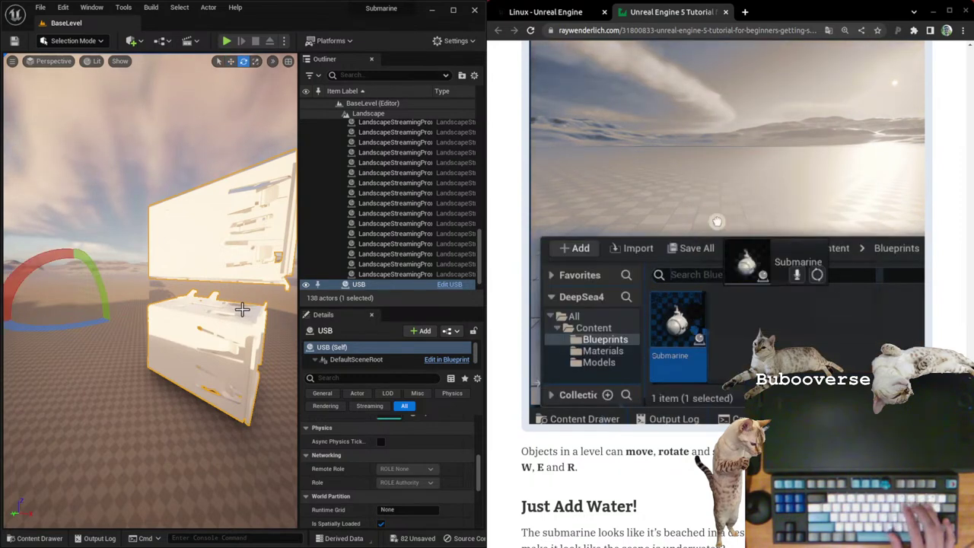
pyautogui.moveTo(246, 314)
pyautogui.mouseDown(button='right')
pyautogui.moveTo(221, 313)
pyautogui.moveTo(246, 314)
pyautogui.mouseUp(button='right')
pyautogui.press('r')
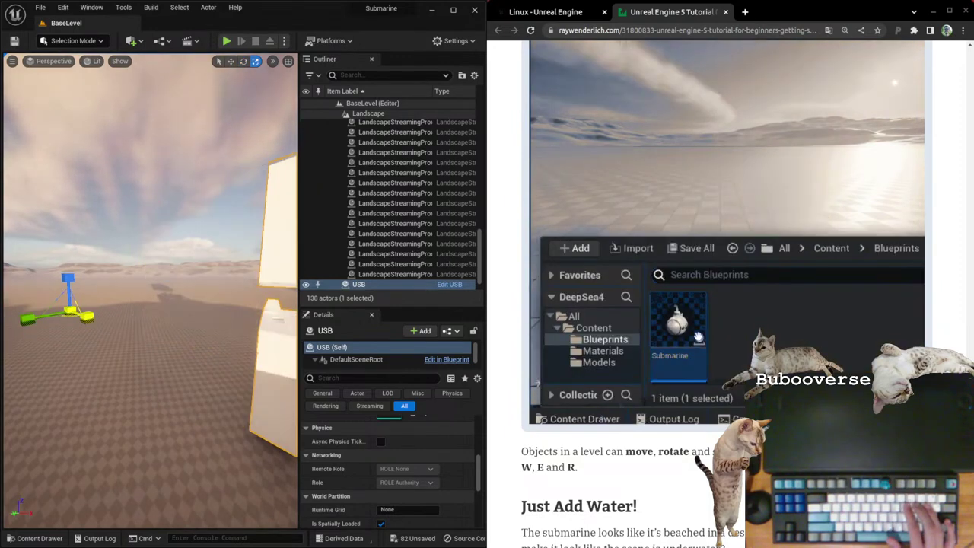
pyautogui.click(115, 249)
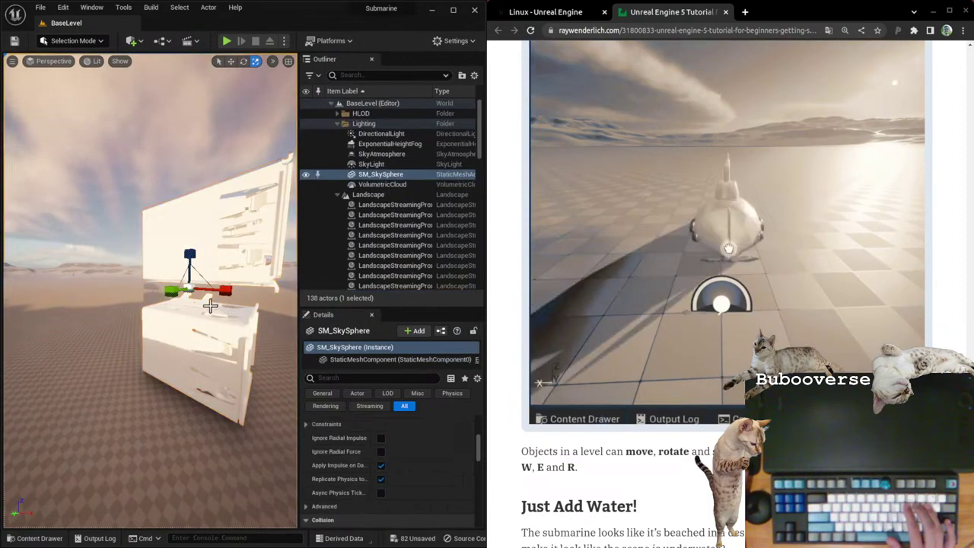
pyautogui.click(175, 197)
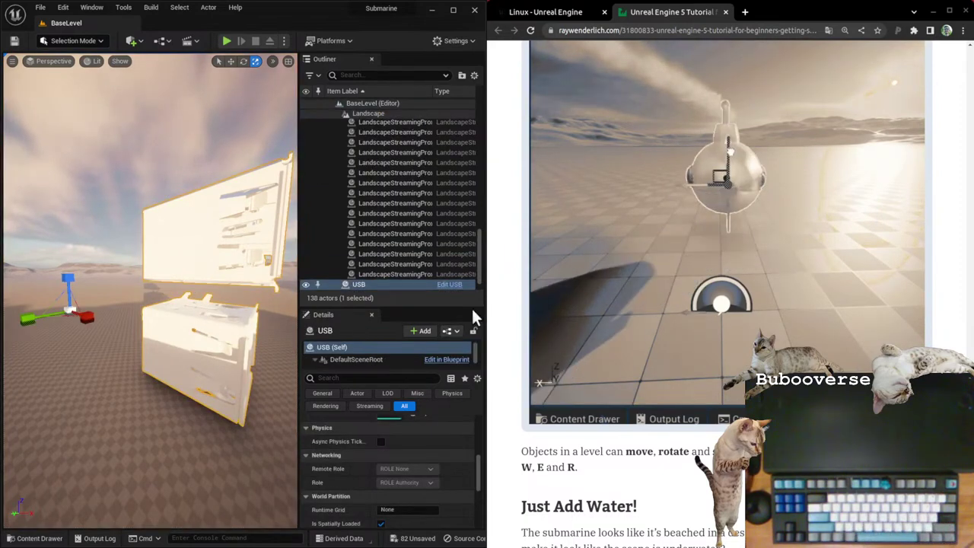
pyautogui.scroll(-3, 660, 409)
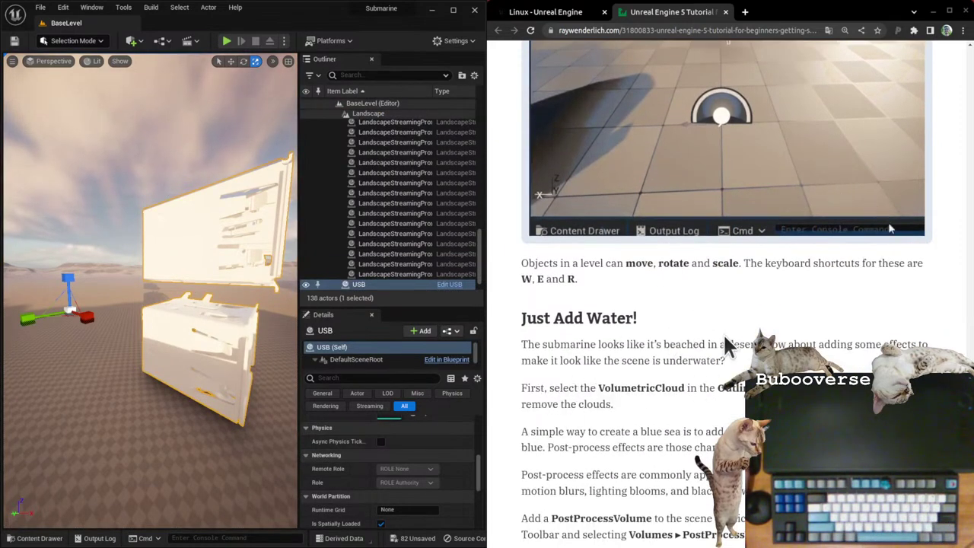
pyautogui.moveTo(531, 389); pyautogui.dragTo(737, 389)
pyautogui.scroll(-4, 737, 389)
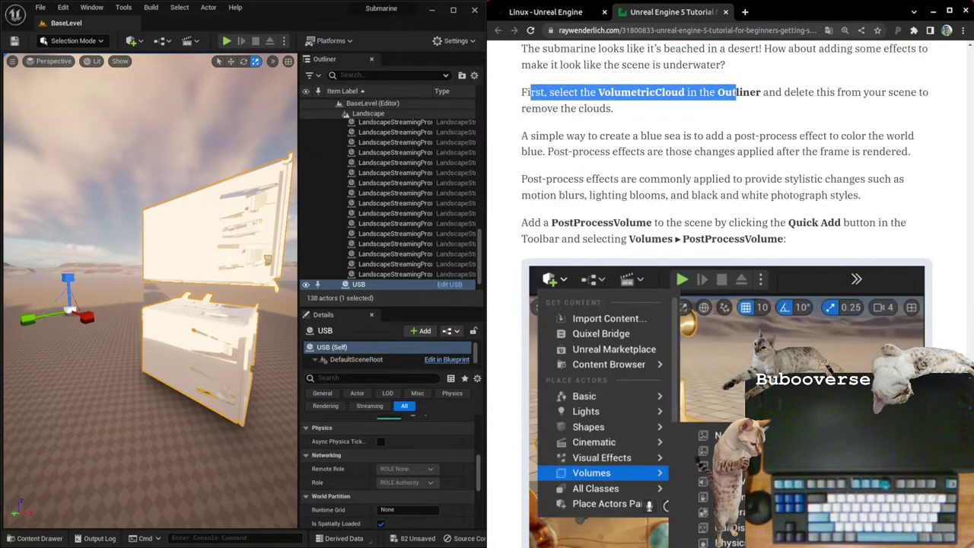
pyautogui.scroll(3, 731, 350)
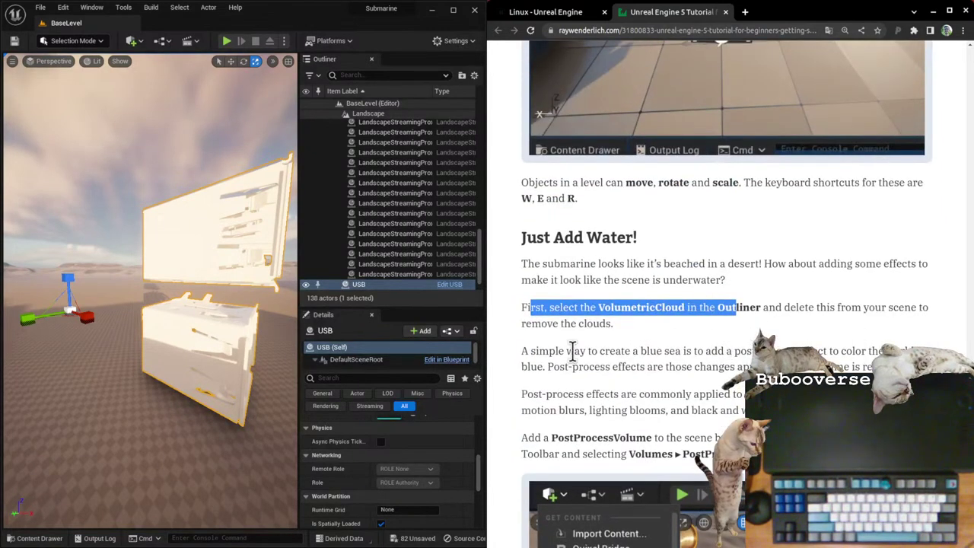
pyautogui.moveTo(550, 351); pyautogui.dragTo(866, 351)
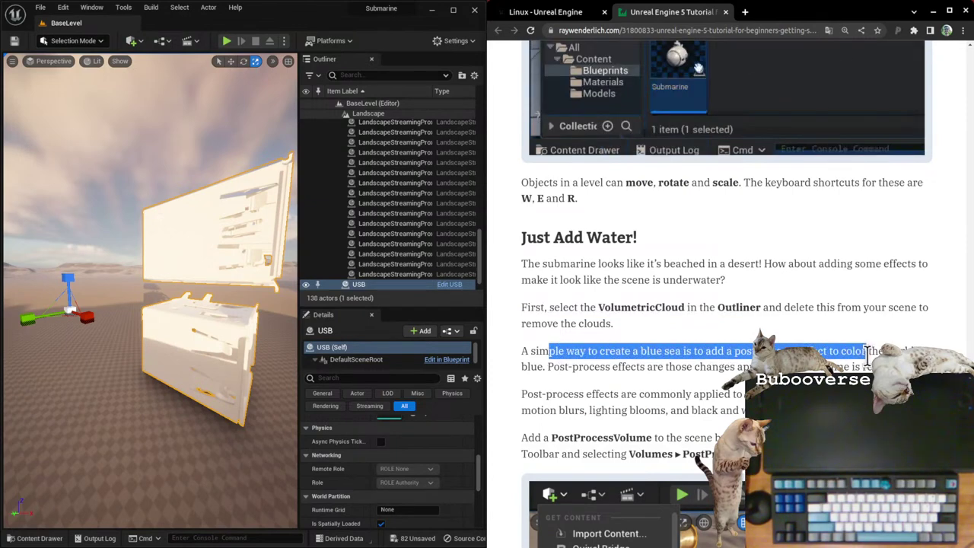
pyautogui.scroll(-1, 609, 368)
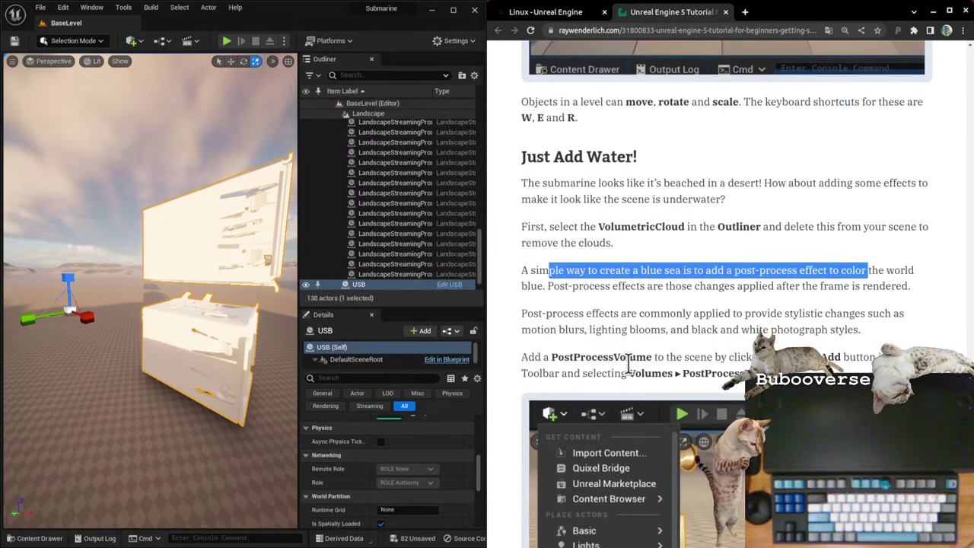
pyautogui.scroll(-6, 669, 354)
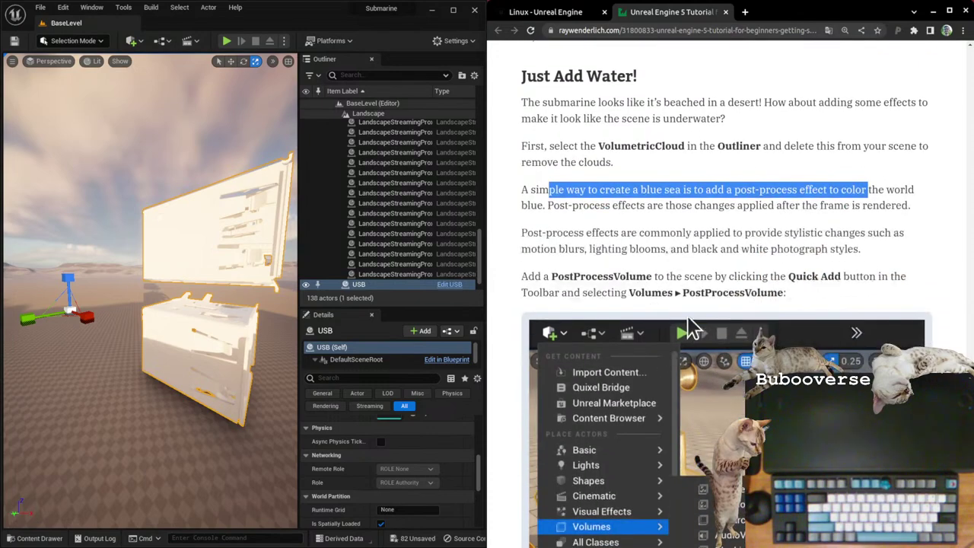
pyautogui.scroll(-1, 729, 363)
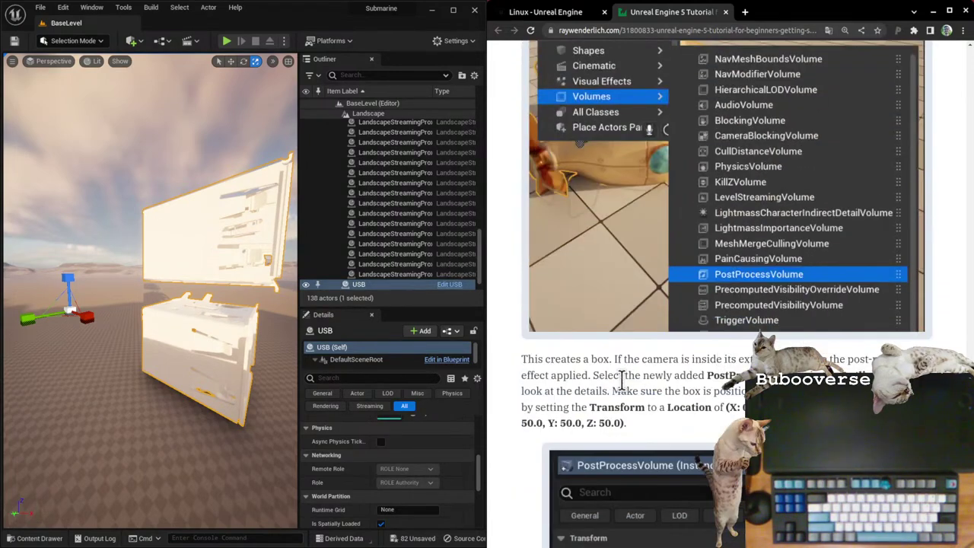
pyautogui.scroll(-12, 622, 379)
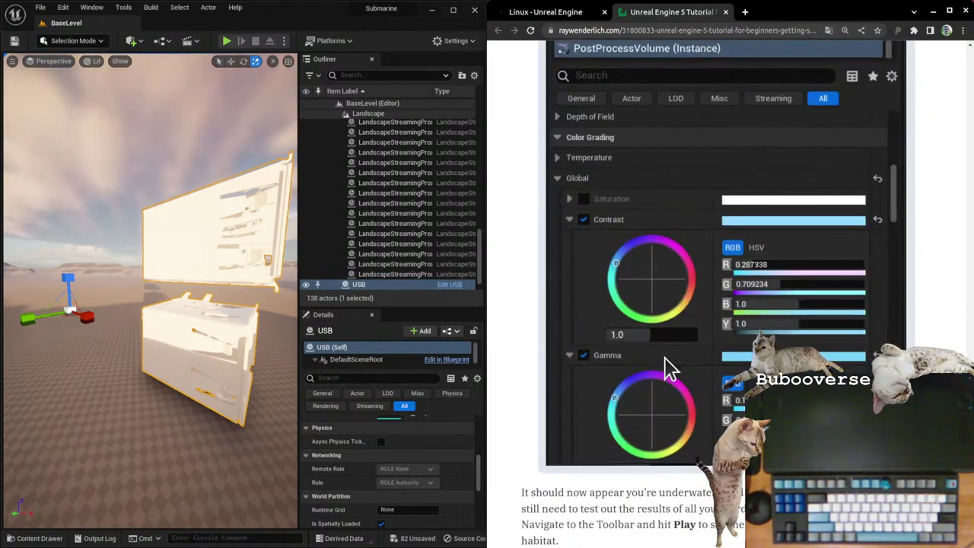
pyautogui.scroll(-6, 664, 363)
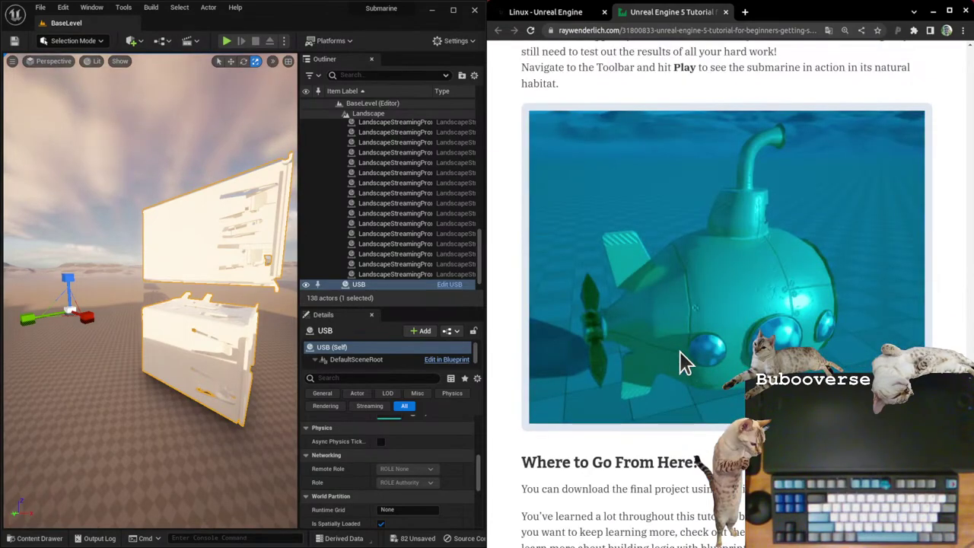
pyautogui.scroll(18, 680, 351)
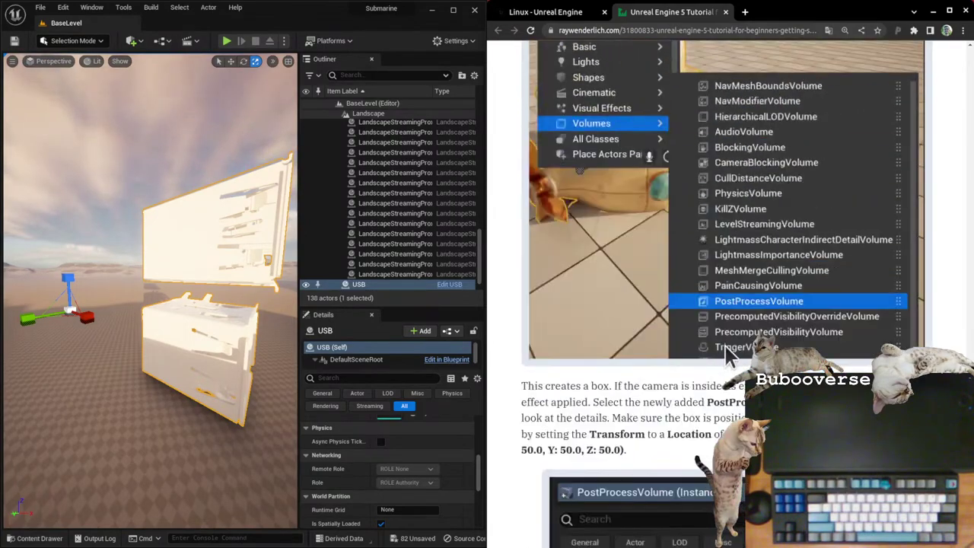
pyautogui.scroll(8, 727, 354)
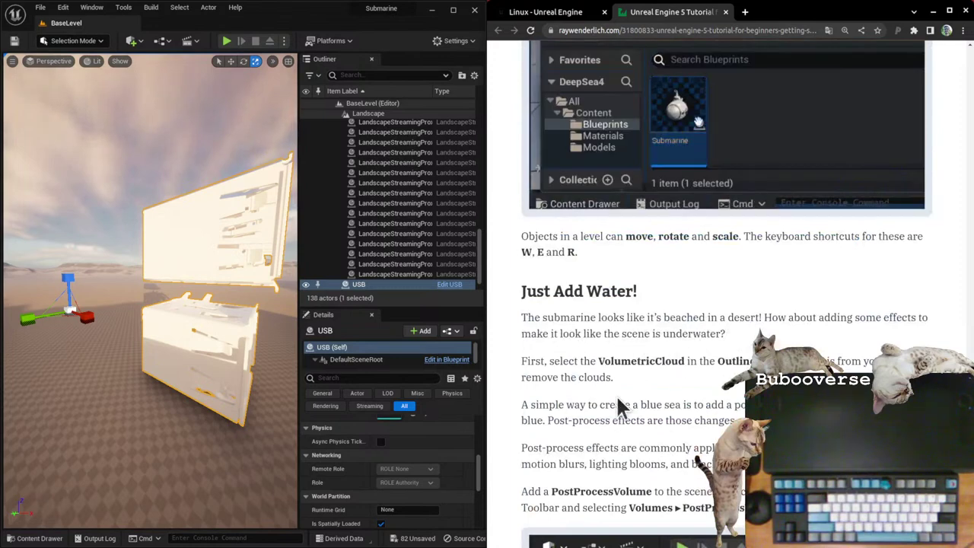
pyautogui.scroll(-2, 618, 407)
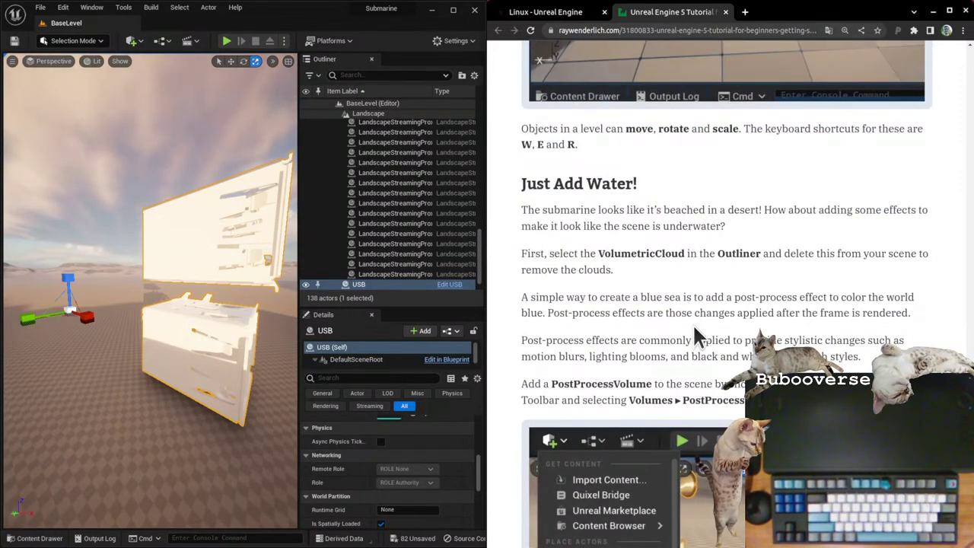
pyautogui.scroll(-2, 609, 359)
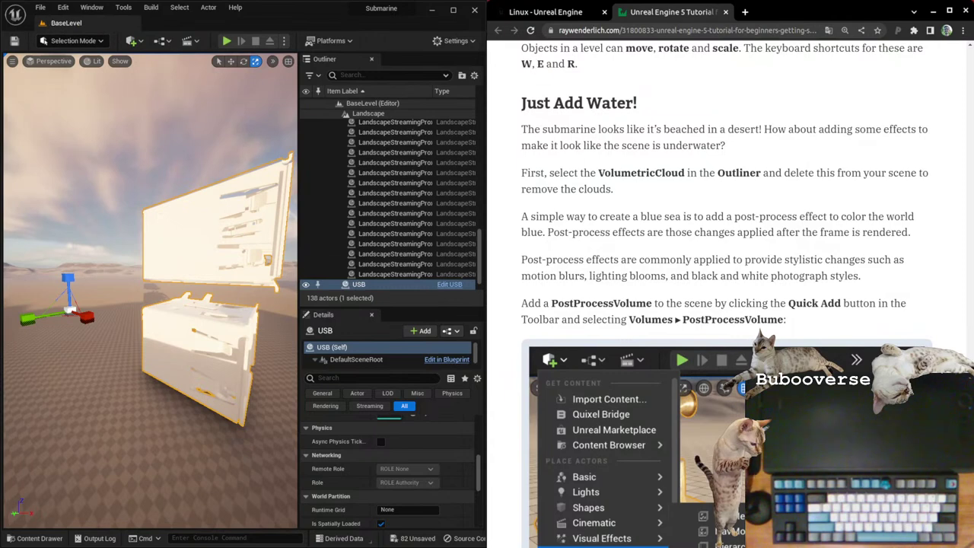
pyautogui.scroll(-2, 695, 349)
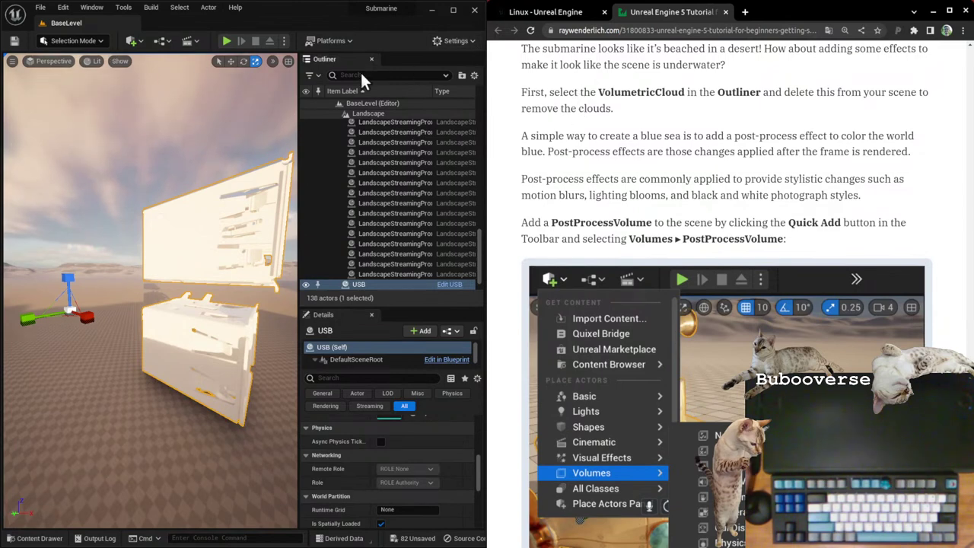
pyautogui.scroll(2, 489, 231)
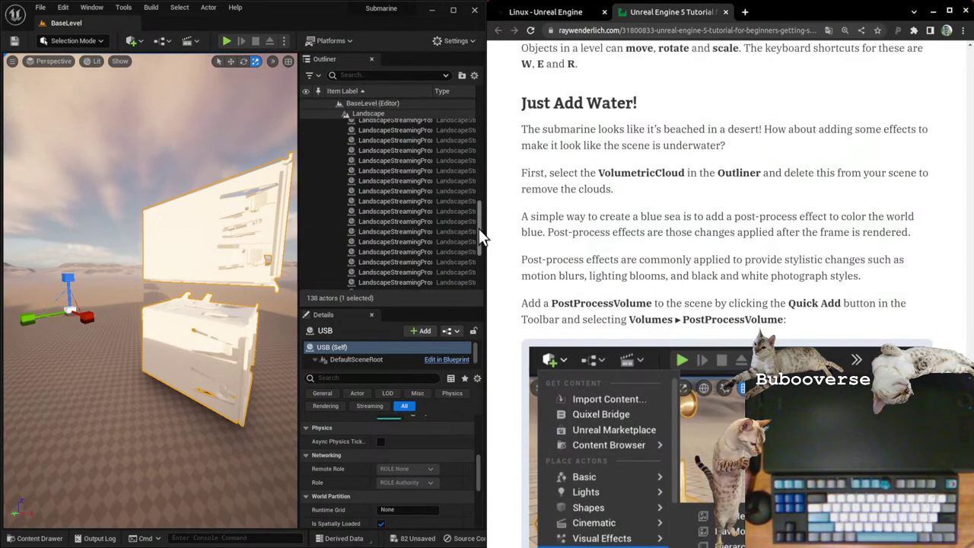
pyautogui.scroll(8, 479, 229)
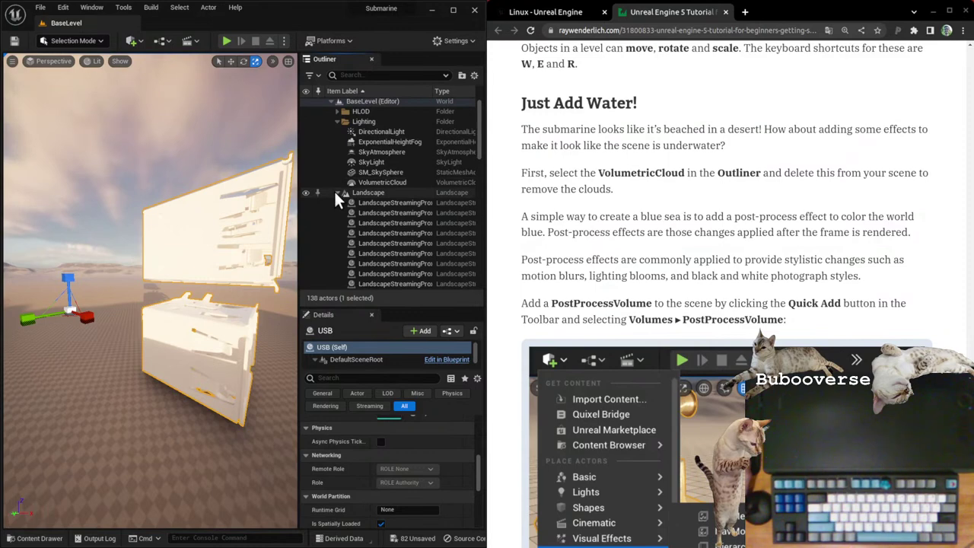
# Step: Select VolumetricCloud in the Outliner, frame it, and delete it from the level
pyautogui.click(336, 191)
pyautogui.click(374, 185)
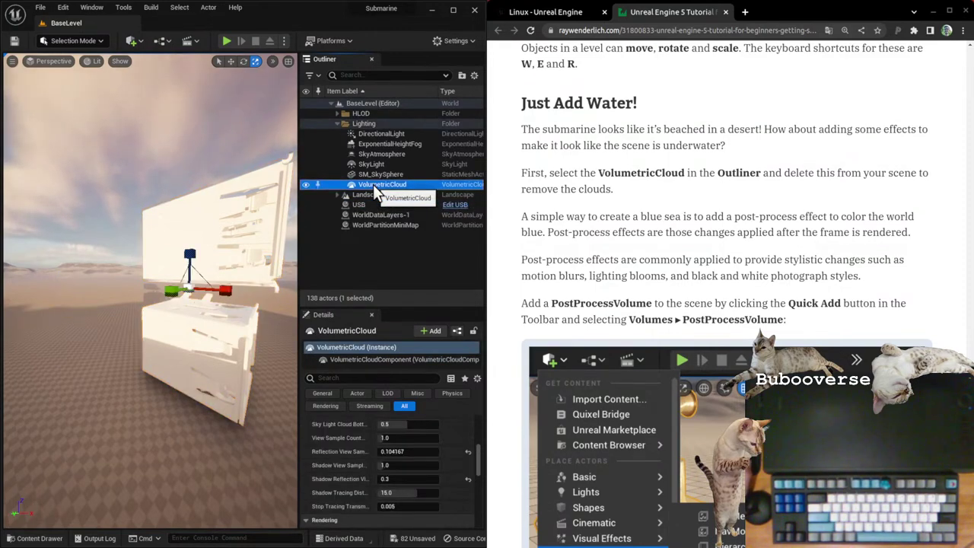
pyautogui.rightClick(375, 190)
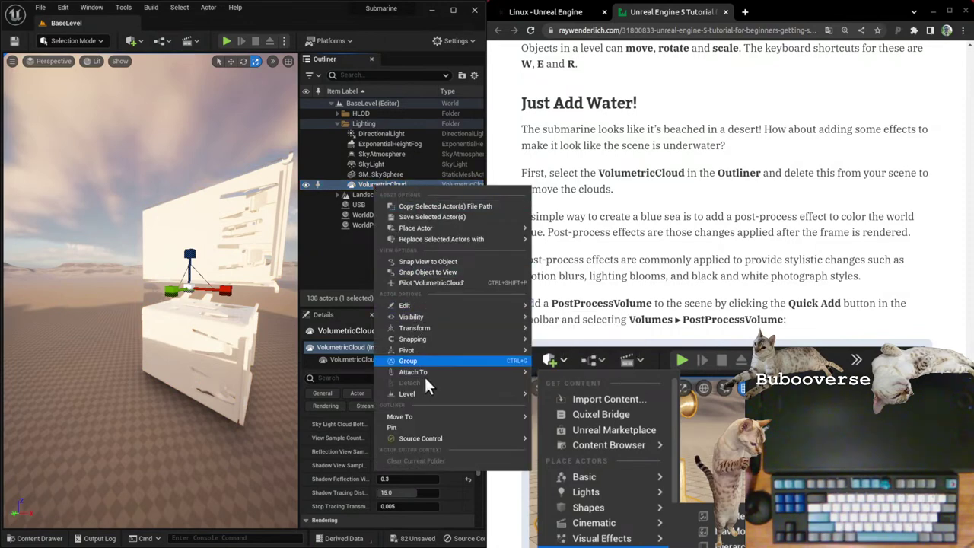
pyautogui.click(352, 190)
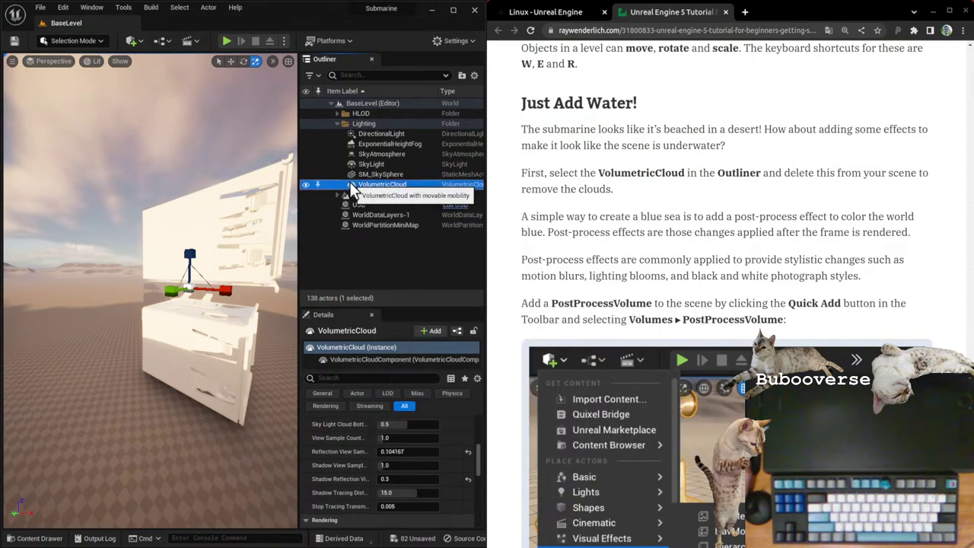
pyautogui.scroll(-3, 177, 221)
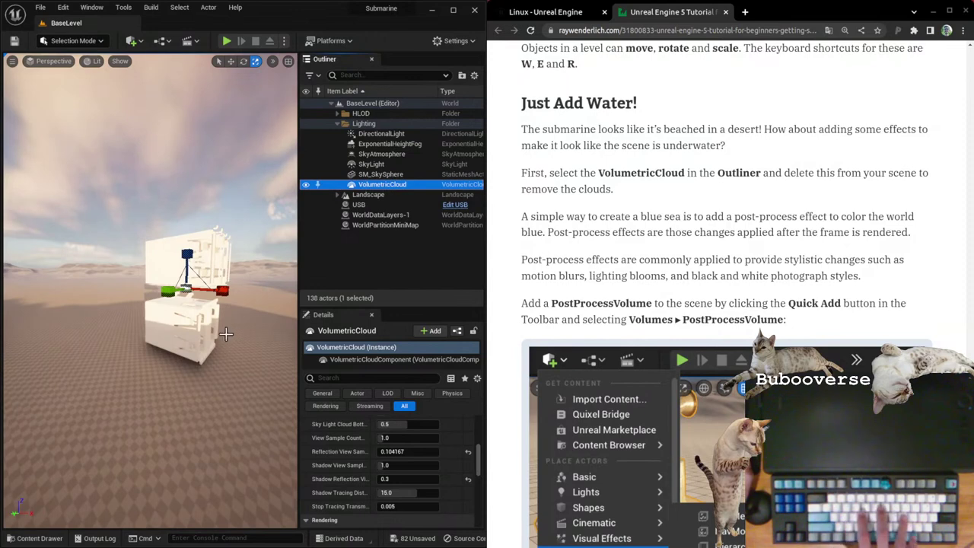
pyautogui.press('e')
pyautogui.press('f')
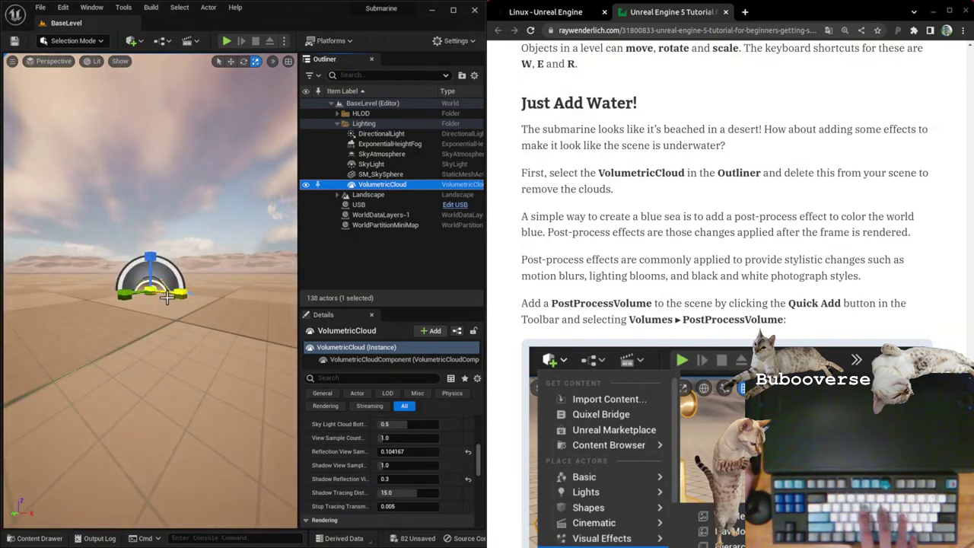
pyautogui.press('Delete')
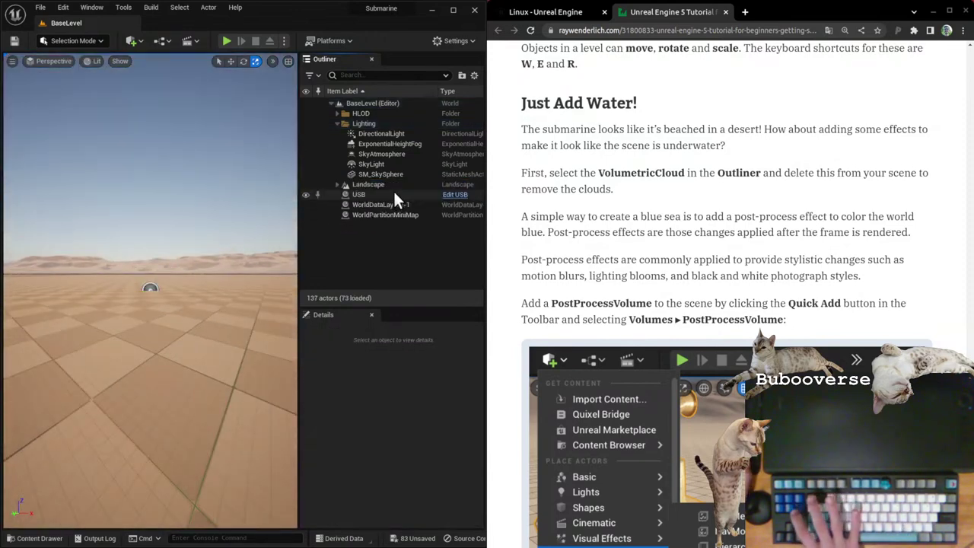
# Step: Place a PostProcessVolume from the Quick Add Volumes menu
pyautogui.scroll(5, 152, 283)
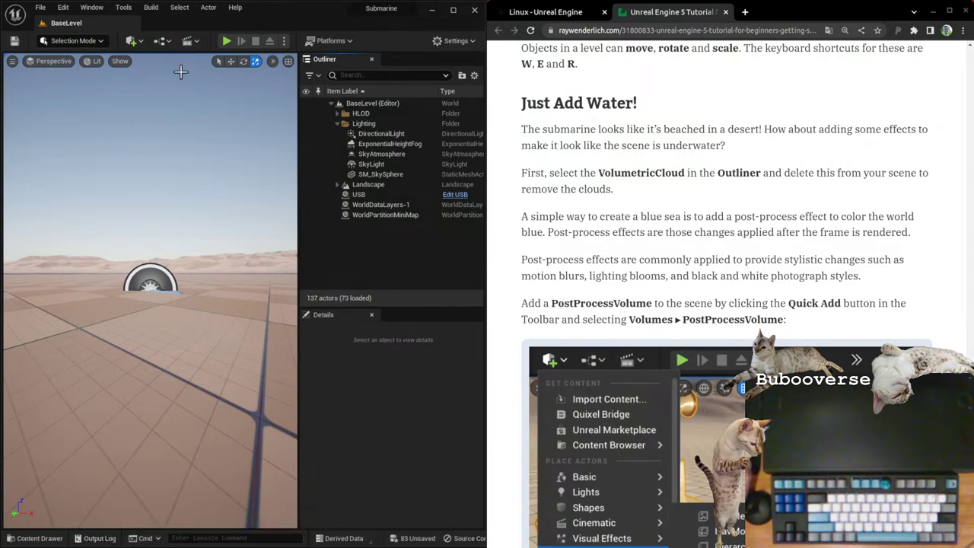
pyautogui.click(139, 40)
pyautogui.moveTo(185, 146)
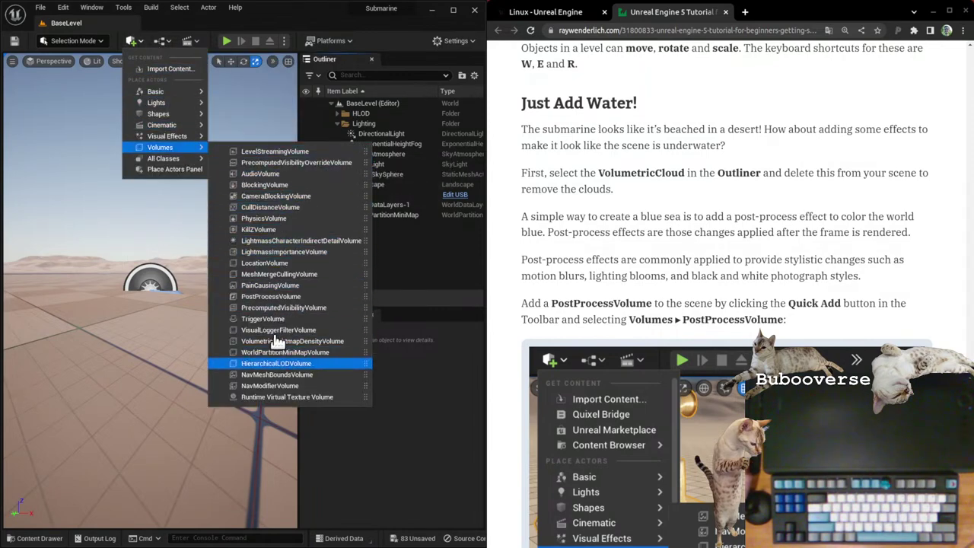
pyautogui.click(274, 296)
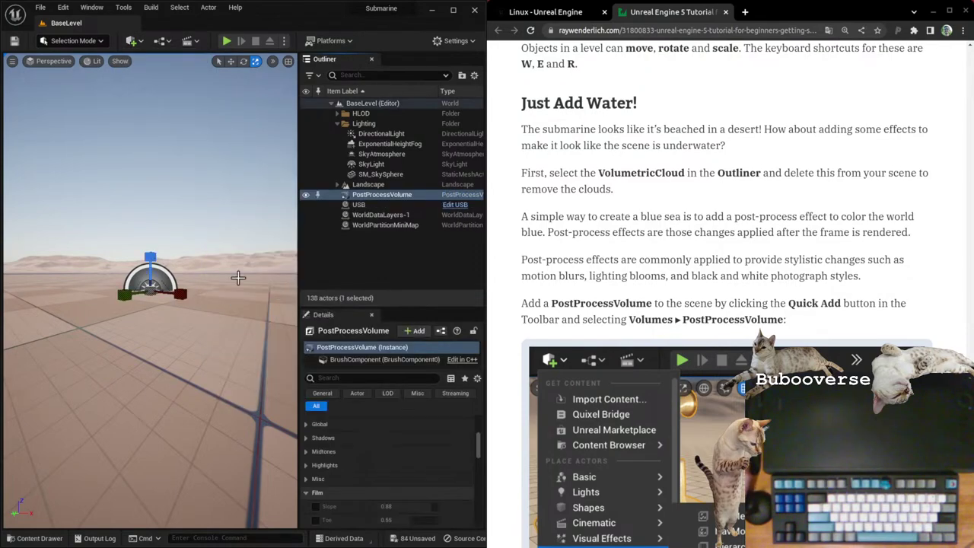
# Step: Select the PostProcessVolume in the Outliner and frame it in the viewport
pyautogui.scroll(-5, 750, 335)
pyautogui.scroll(-6, 742, 327)
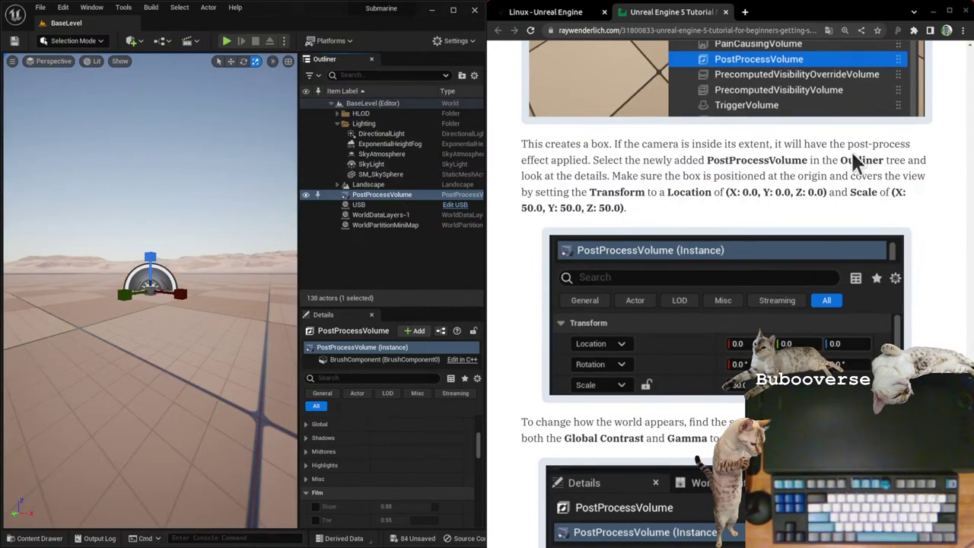
pyautogui.click(385, 195)
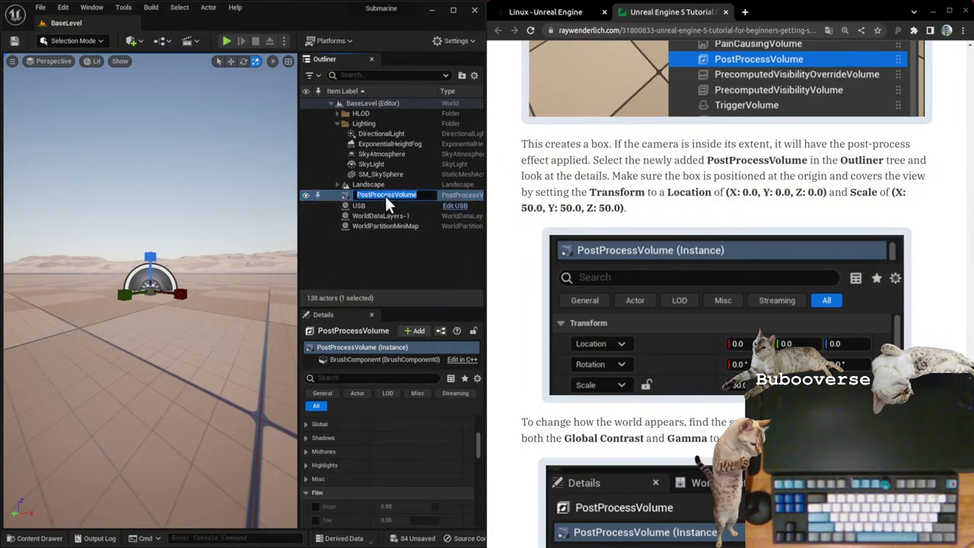
pyautogui.doubleClick(341, 194)
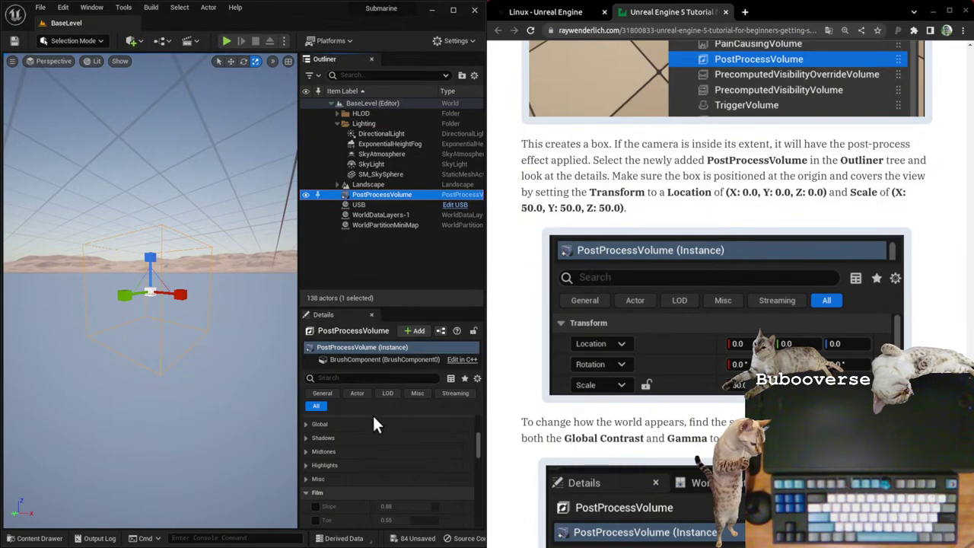
pyautogui.click(351, 423)
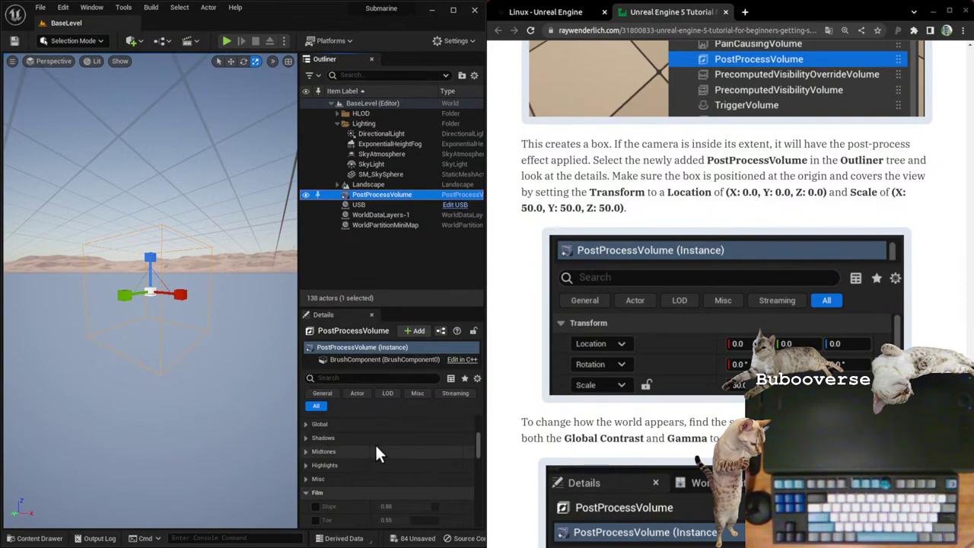
pyautogui.click(317, 425)
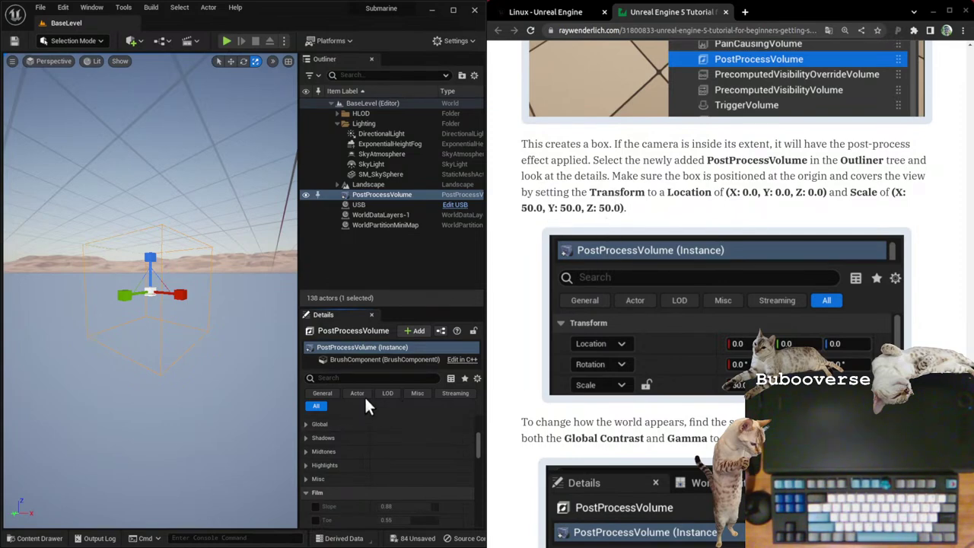
# Step: Set the PostProcessVolume's location to 0, 0, 0 in Details
pyautogui.click(319, 395)
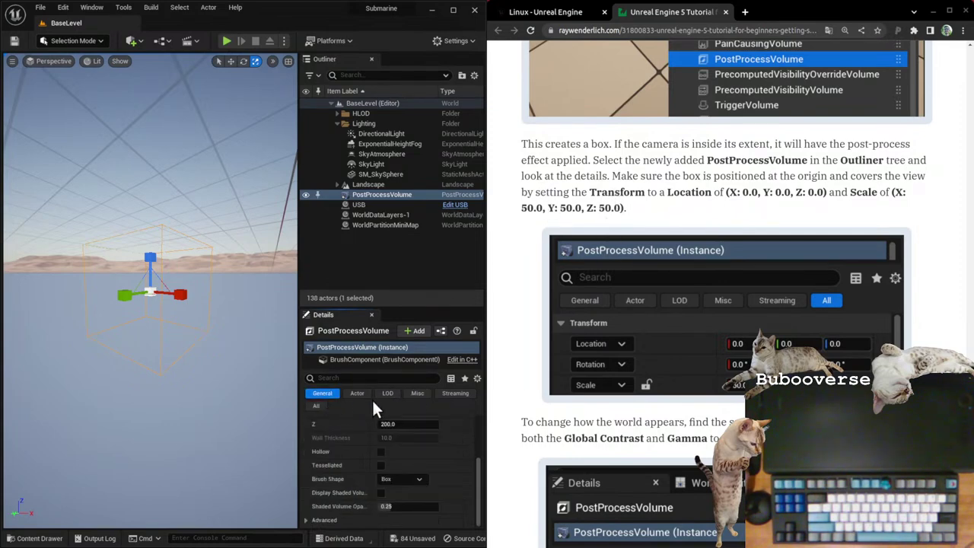
pyautogui.click(356, 396)
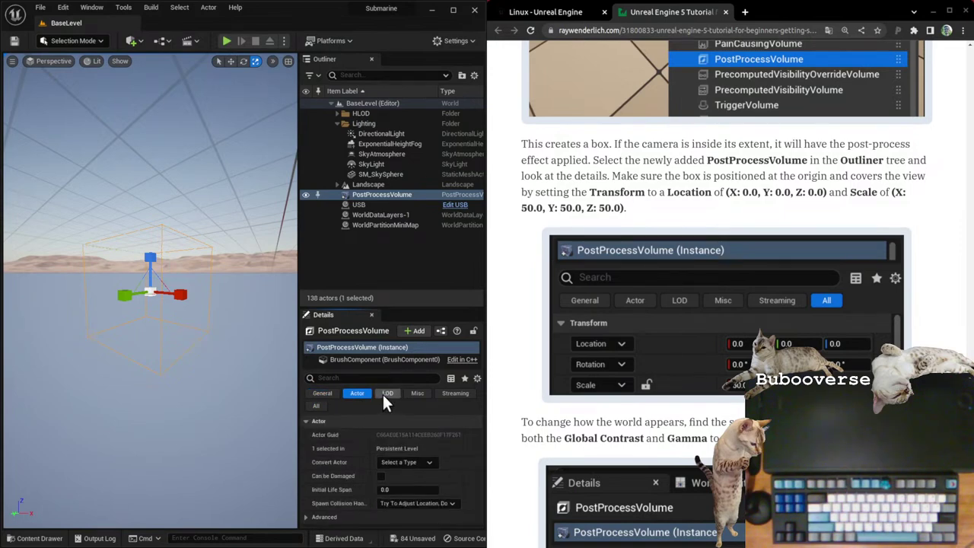
pyautogui.click(386, 394)
pyautogui.click(417, 394)
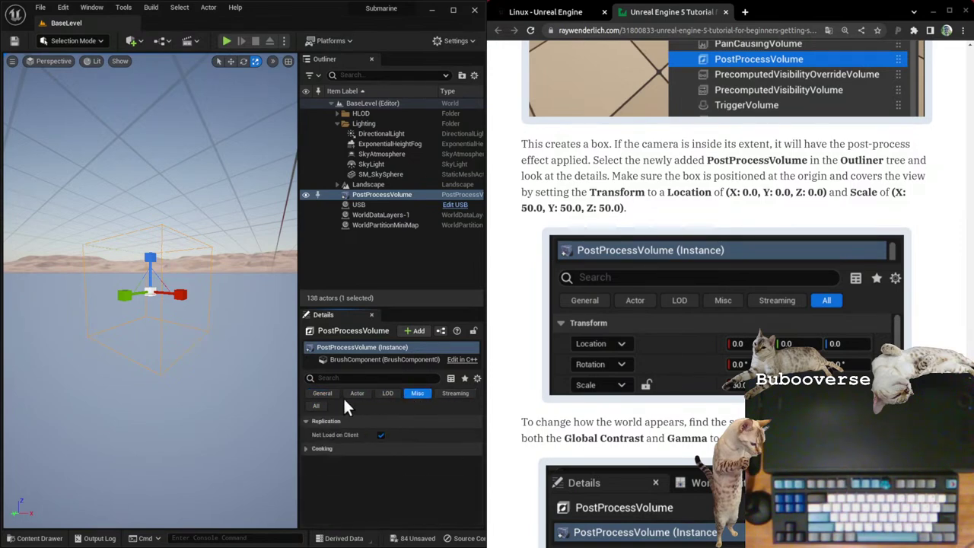
pyautogui.click(323, 406)
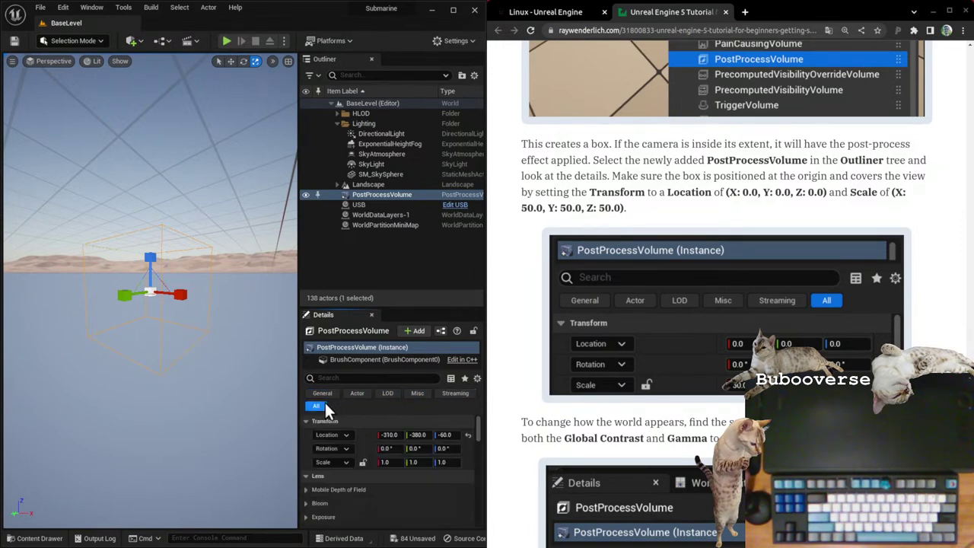
pyautogui.click(392, 434)
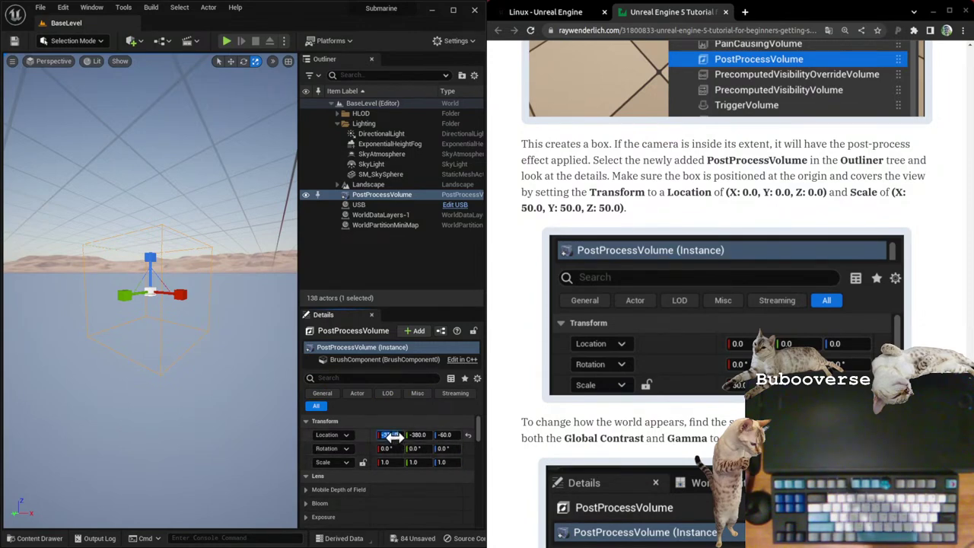
pyautogui.write('0')
pyautogui.press('Tab')
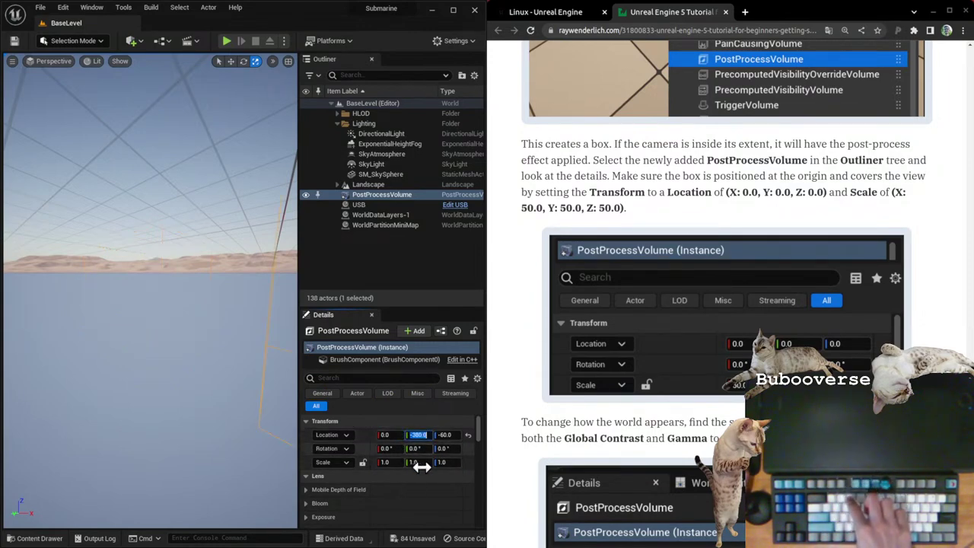
pyautogui.write('0')
pyautogui.press('Tab')
pyautogui.write('0')
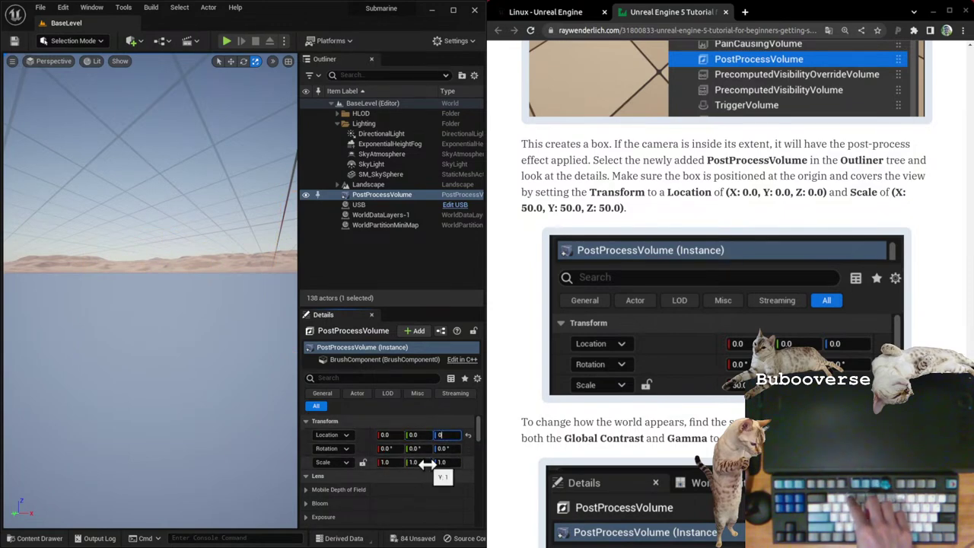
# Step: Scale the PostProcessVolume to 50 on every axis and frame it in the viewport
pyautogui.click(390, 462)
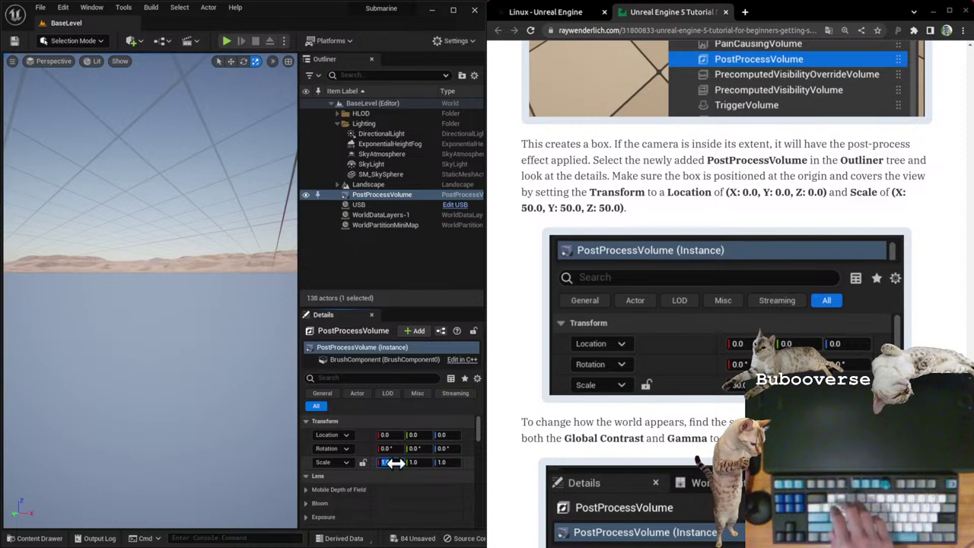
pyautogui.write('50')
pyautogui.press('Tab')
pyautogui.write('50')
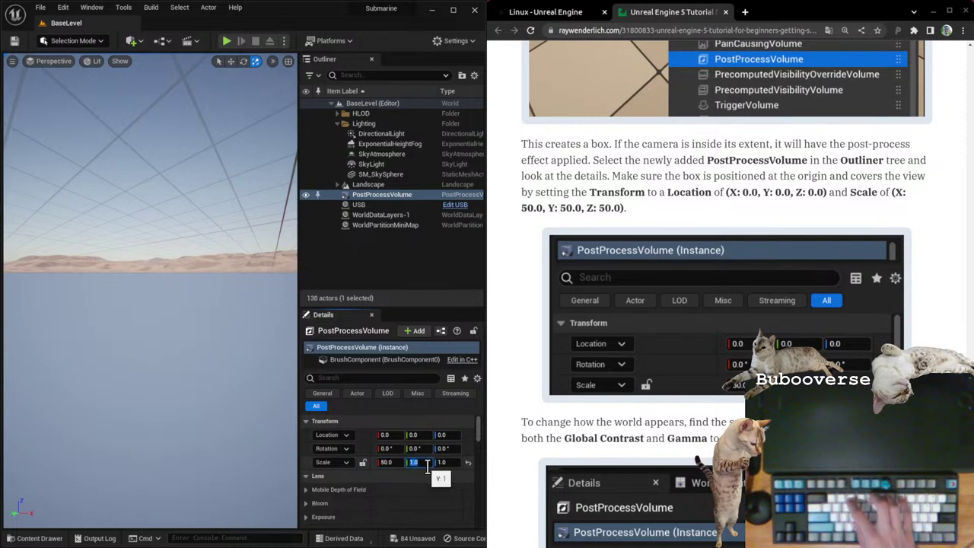
pyautogui.click(220, 398)
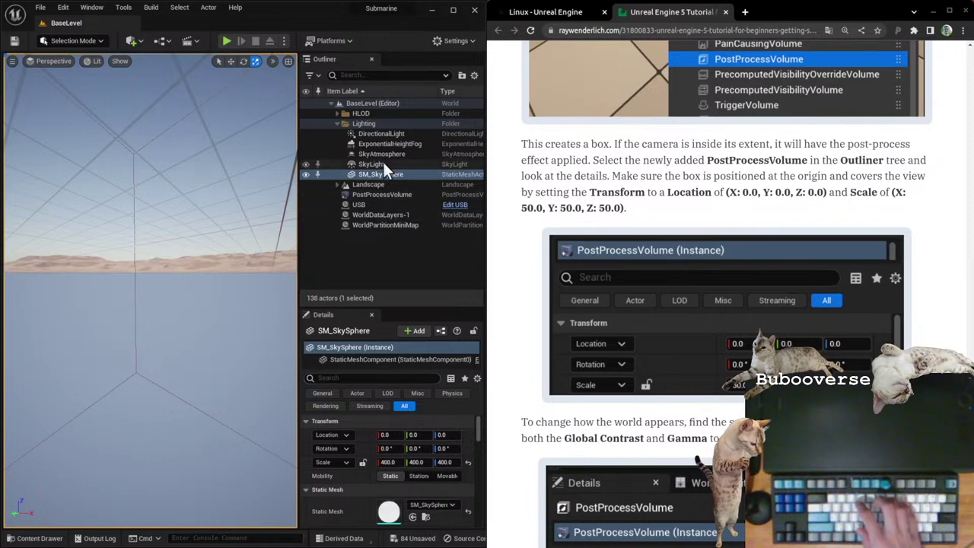
pyautogui.click(403, 195)
pyautogui.press('f')
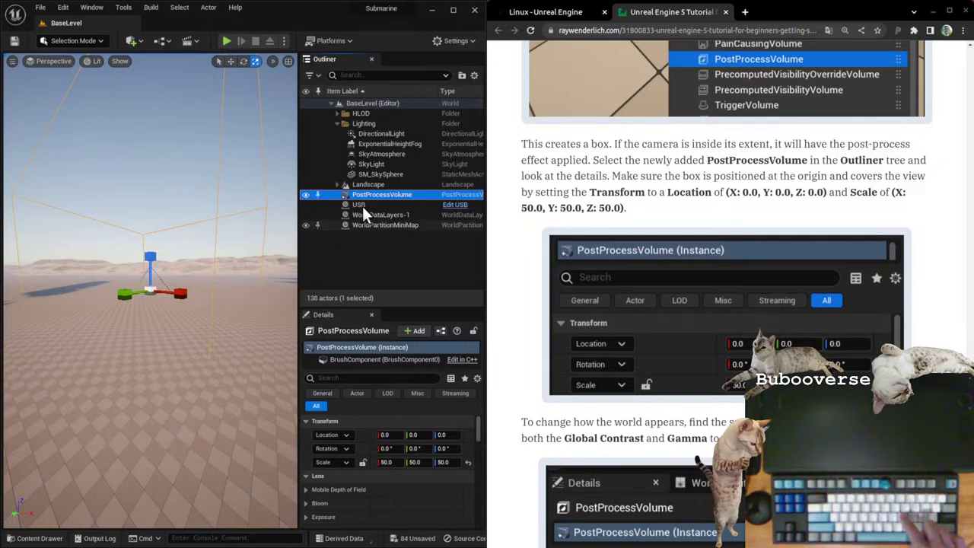
# Step: Move the USB actor to Location X 0 and frame it in the viewport
pyautogui.click(385, 204)
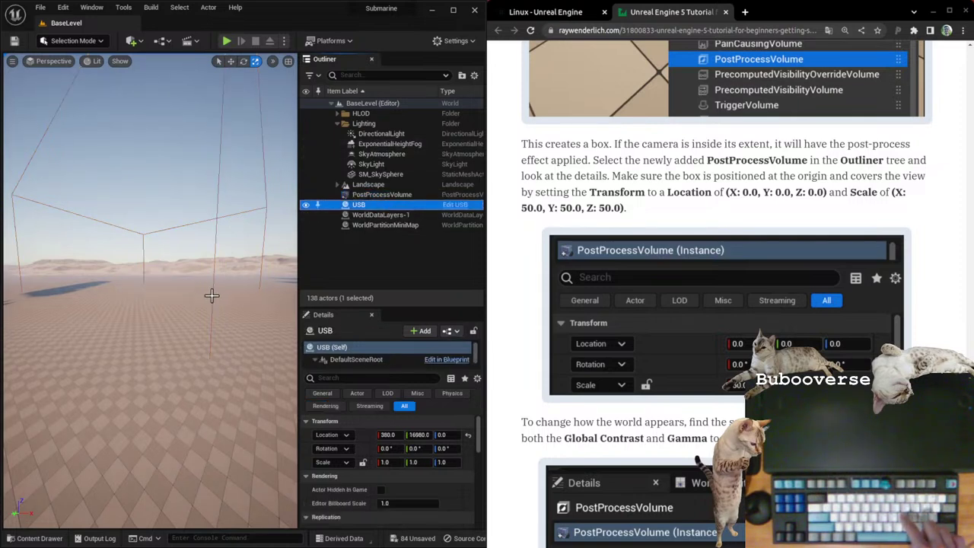
pyautogui.press('f')
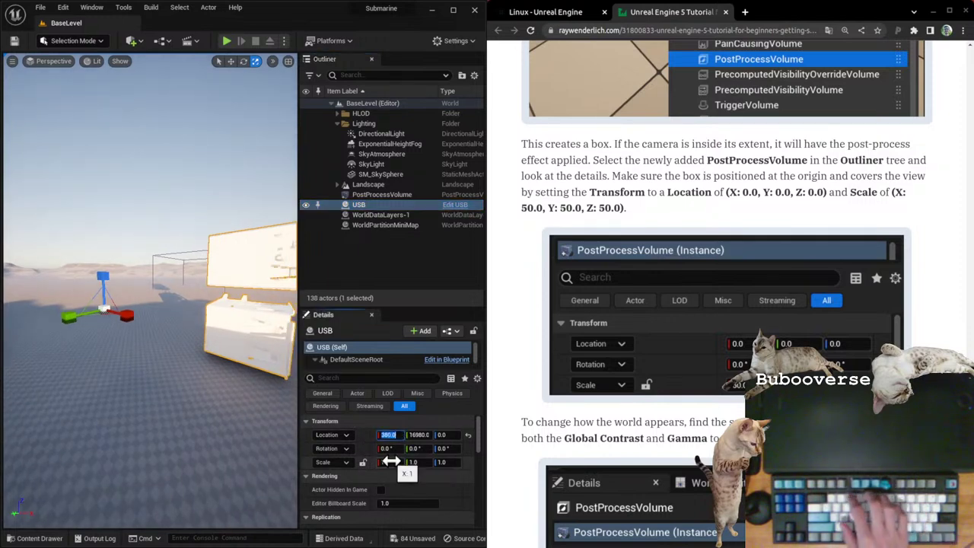
pyautogui.click(388, 435)
pyautogui.write('0')
pyautogui.press('Return')
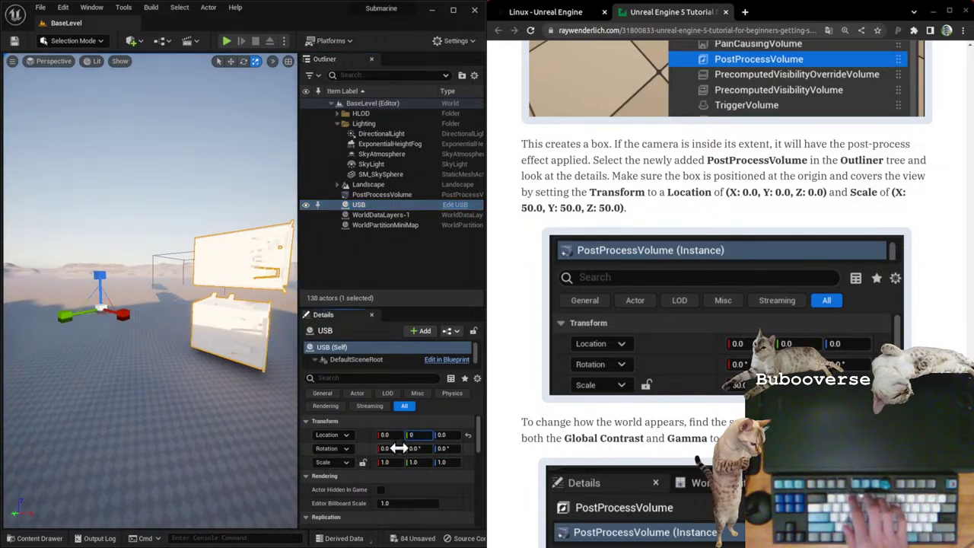
pyautogui.click(225, 433)
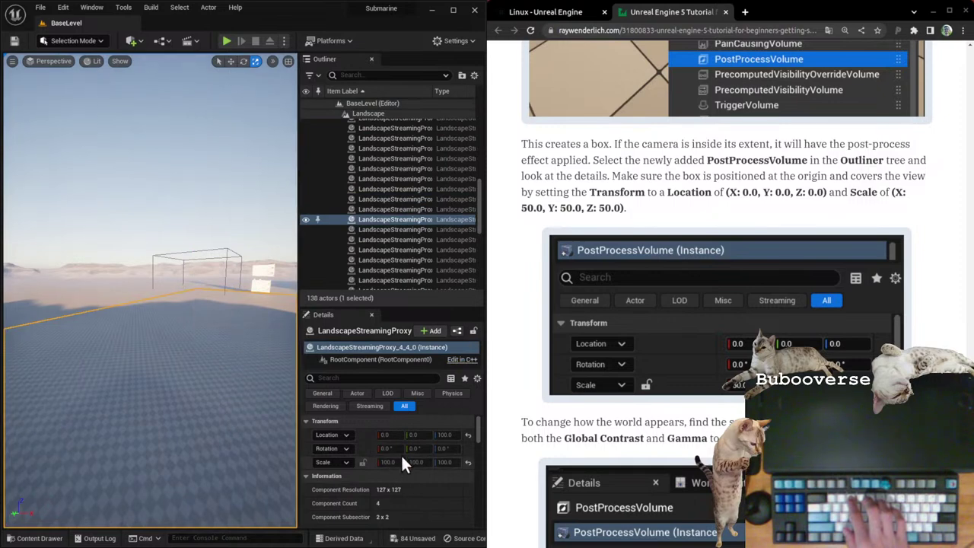
pyautogui.scroll(10, 406, 198)
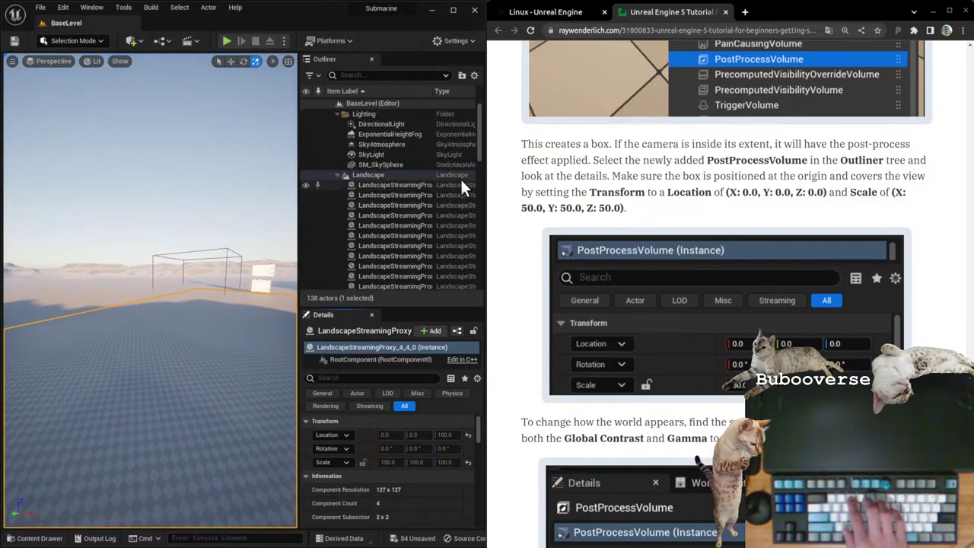
pyautogui.click(338, 184)
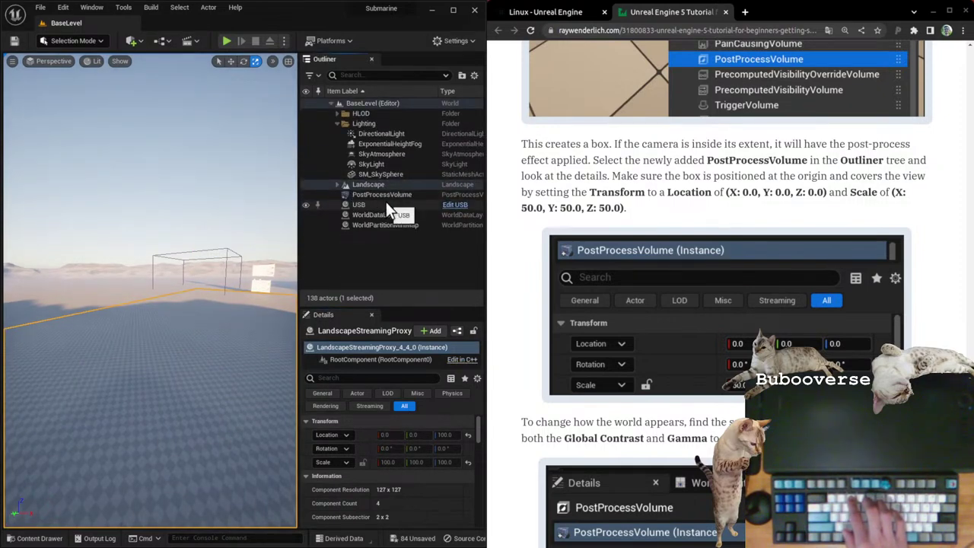
pyautogui.click(384, 204)
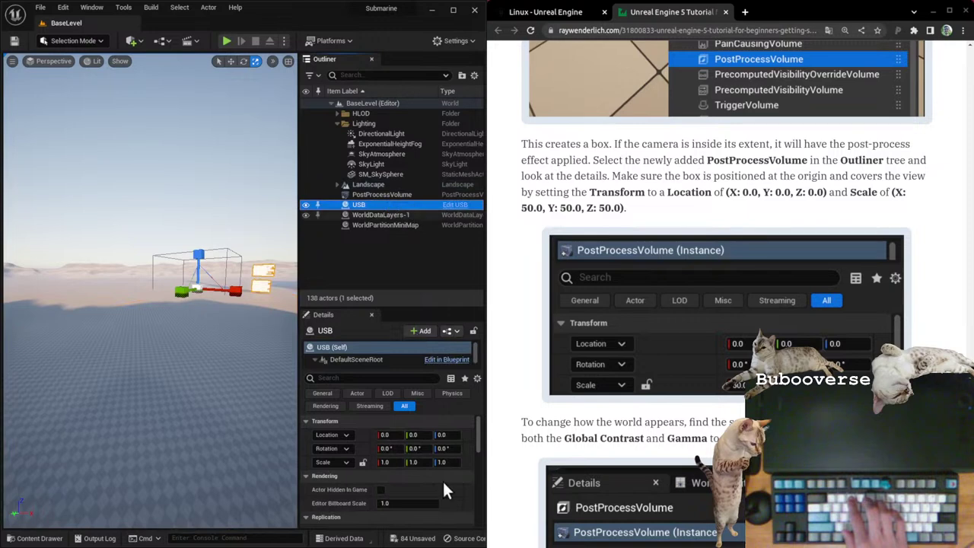
pyautogui.click(199, 259)
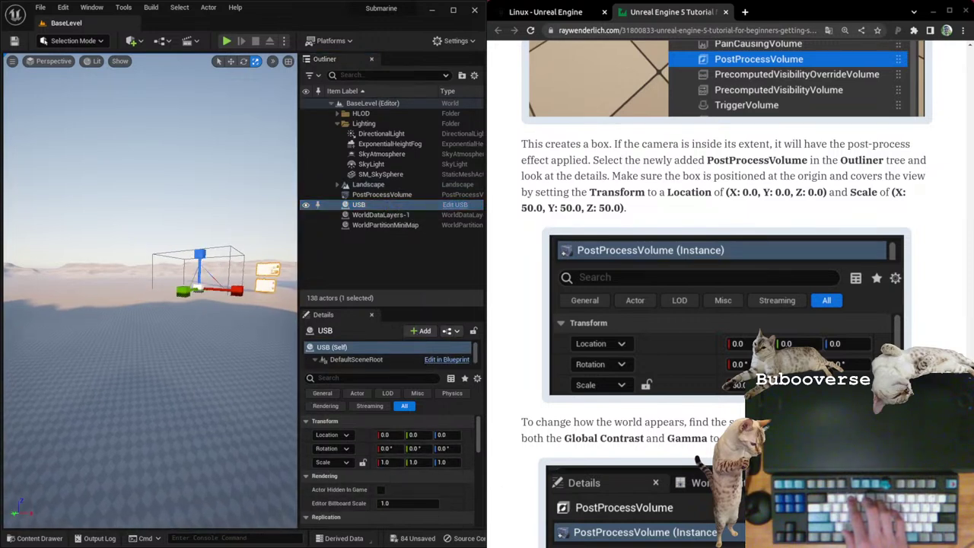
pyautogui.press('f')
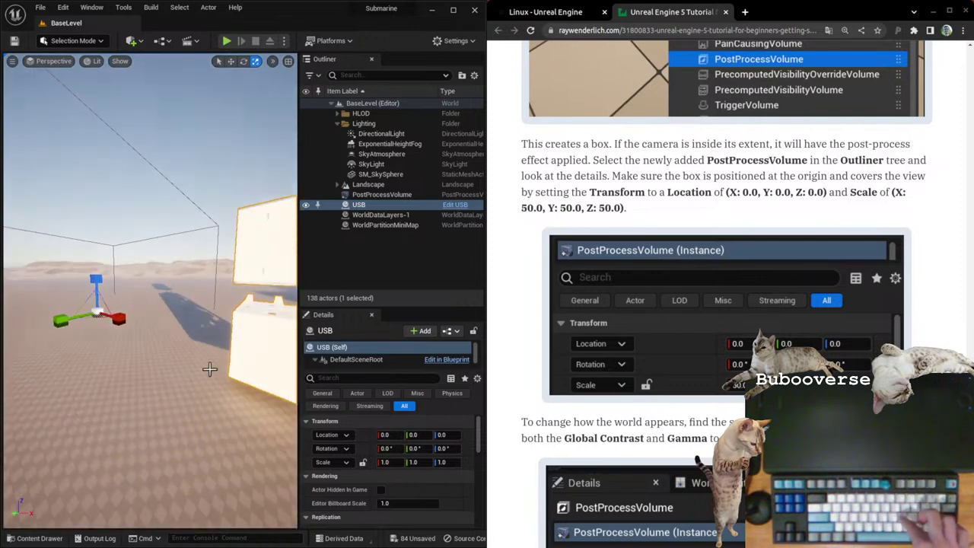
# Step: Set the USB actor's Scale X, Y and Z to 0.1
pyautogui.click(391, 464)
pyautogui.write('0.12')
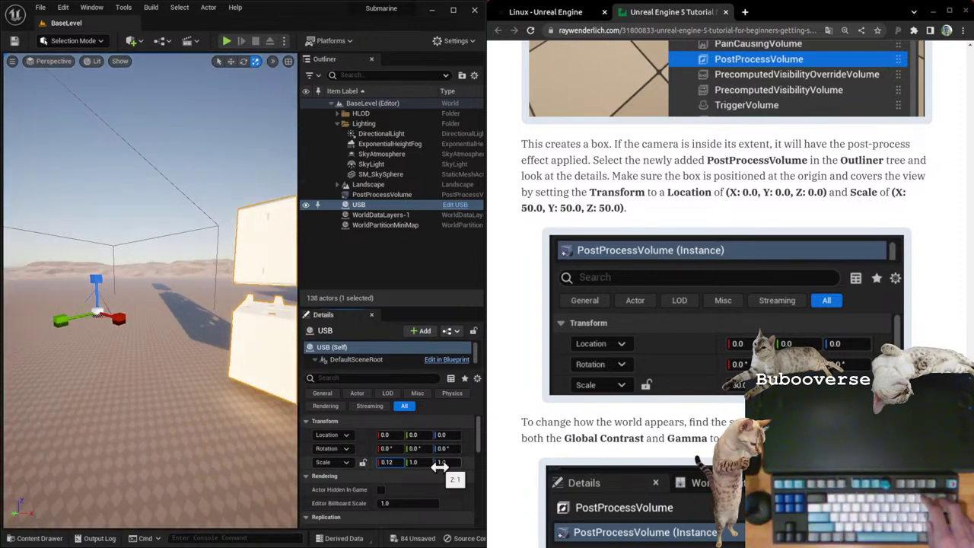
pyautogui.press('Return')
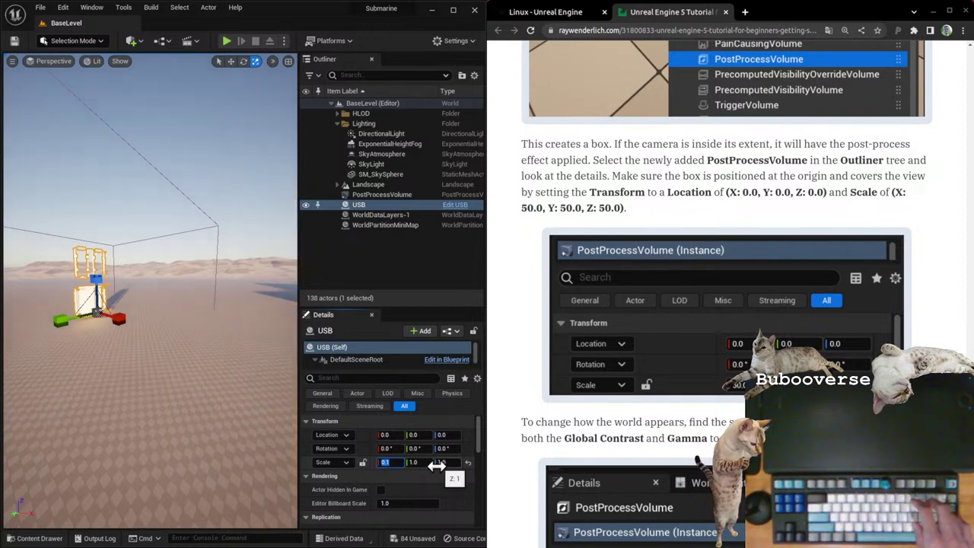
pyautogui.click(430, 464)
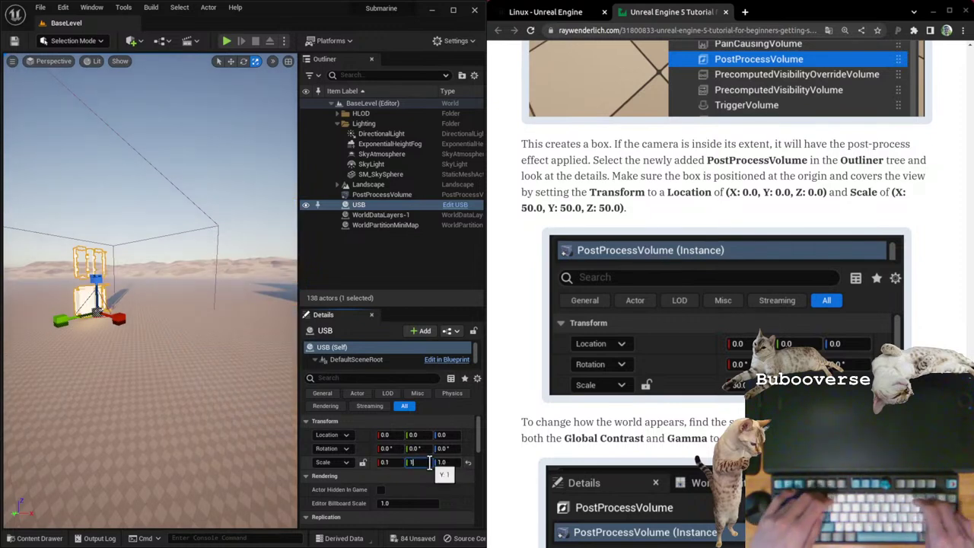
pyautogui.write('0.12')
pyautogui.press('Return')
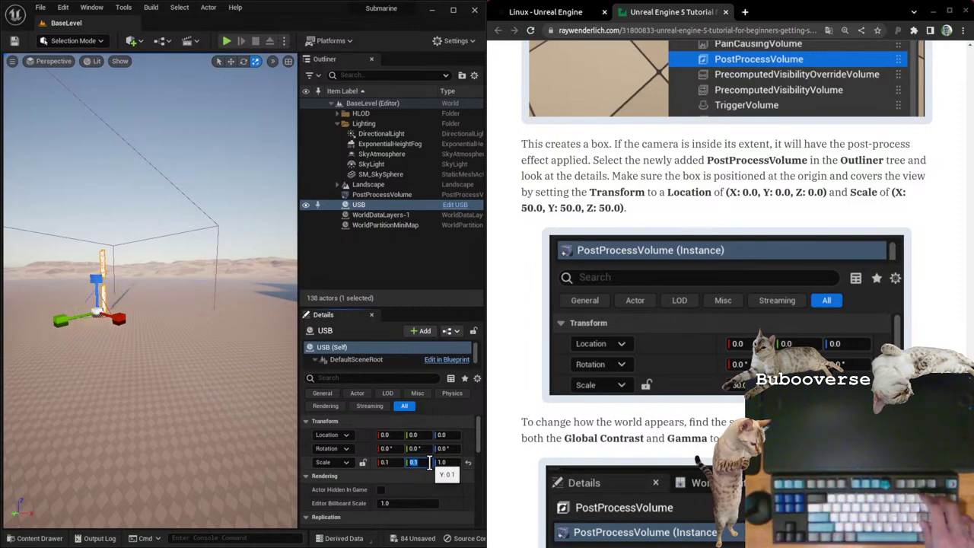
pyautogui.click(461, 463)
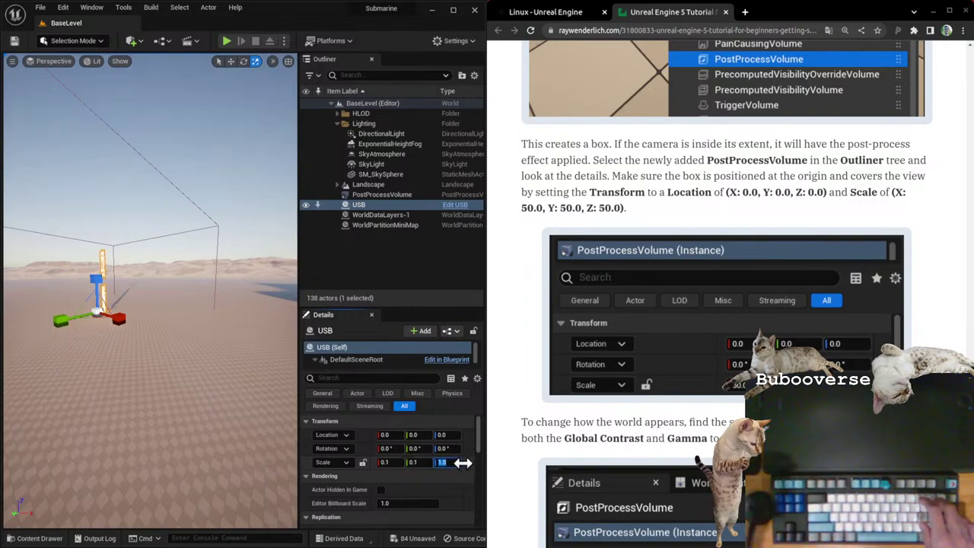
pyautogui.write('0.1')
pyautogui.press('Return')
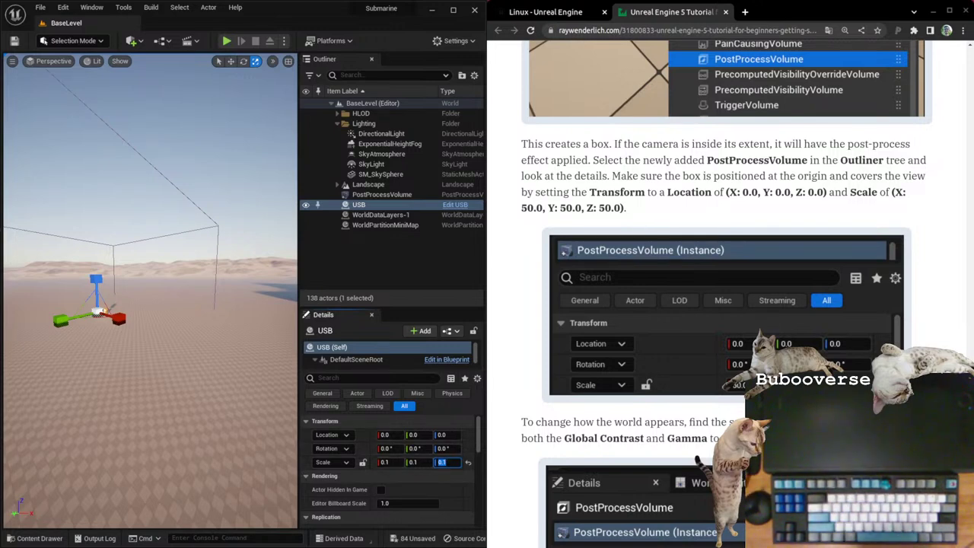
# Step: Compare the sky sphere's and PostProcessVolume's scales, then reselect the USB actor
pyautogui.click(378, 174)
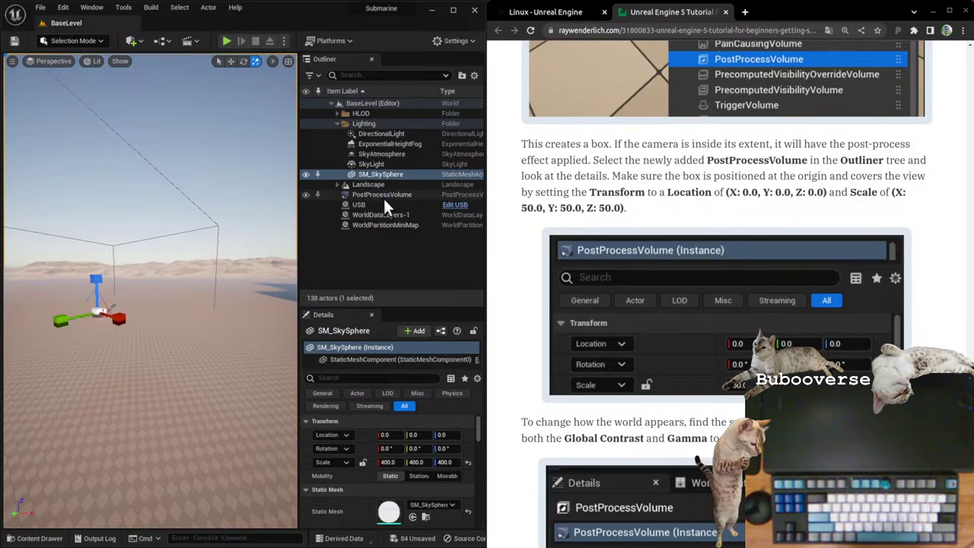
pyautogui.click(383, 197)
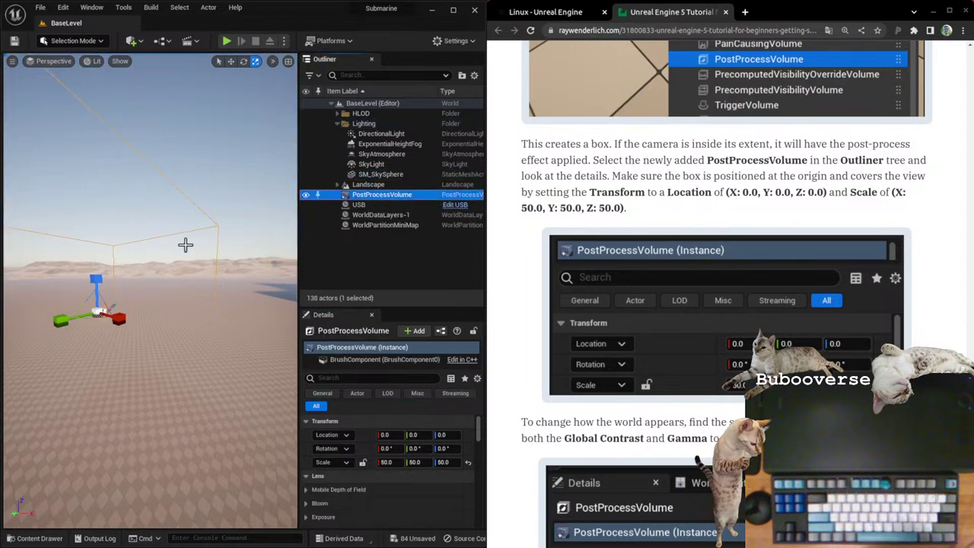
pyautogui.click(364, 205)
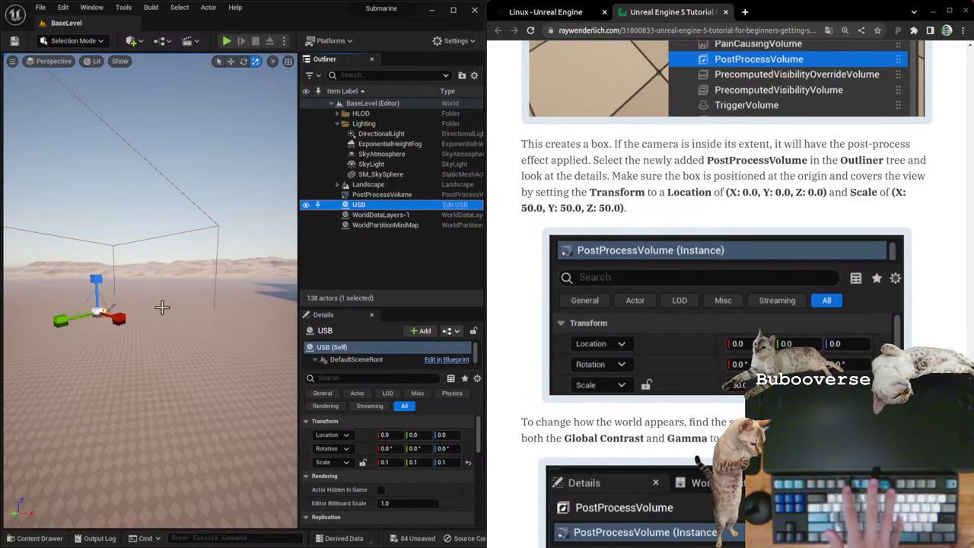
pyautogui.moveTo(163, 307); pyautogui.dragTo(190, 299)
pyautogui.scroll(5, 385, 187)
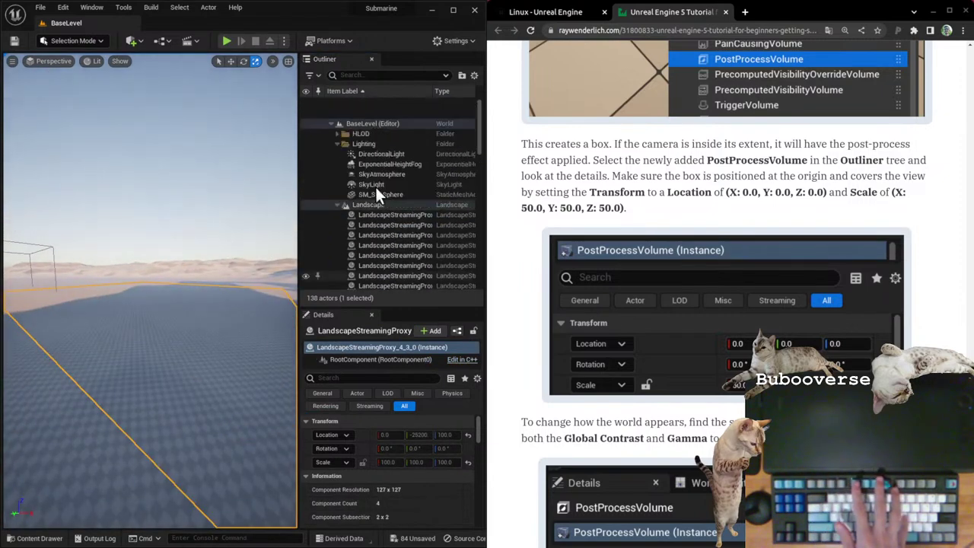
pyautogui.click(337, 184)
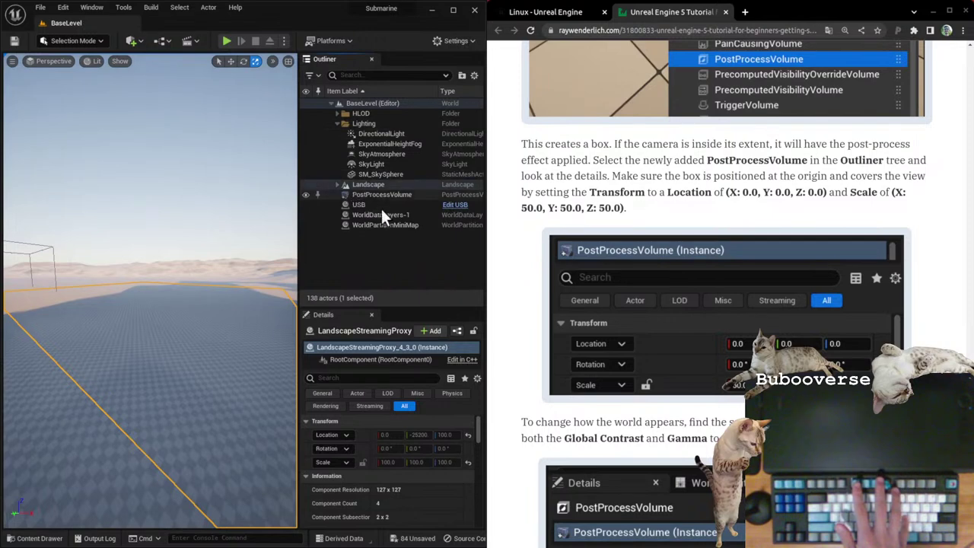
pyautogui.click(374, 209)
# Step: Focus the viewport on the shrunken USB and scroll the tutorial to Color Grading
pyautogui.doubleClick(373, 210)
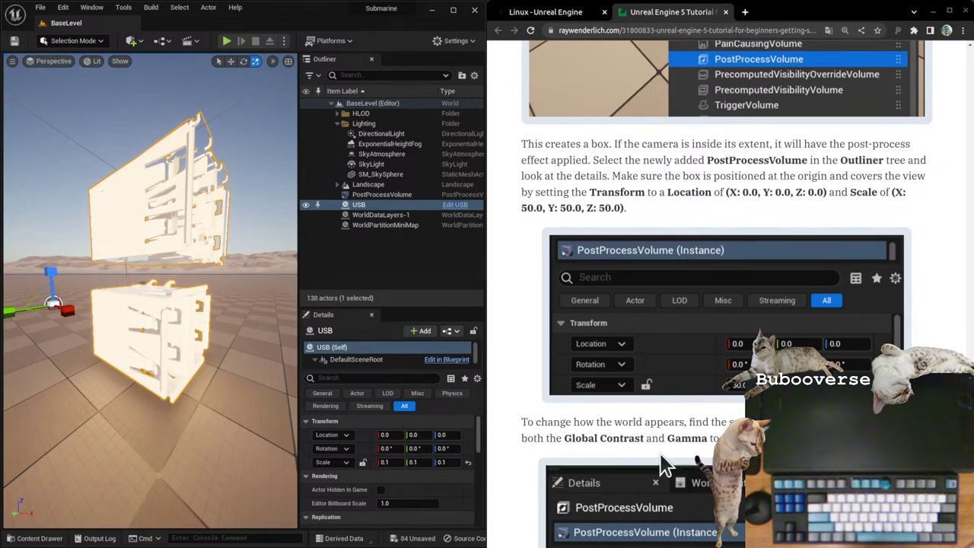
pyautogui.click(186, 89)
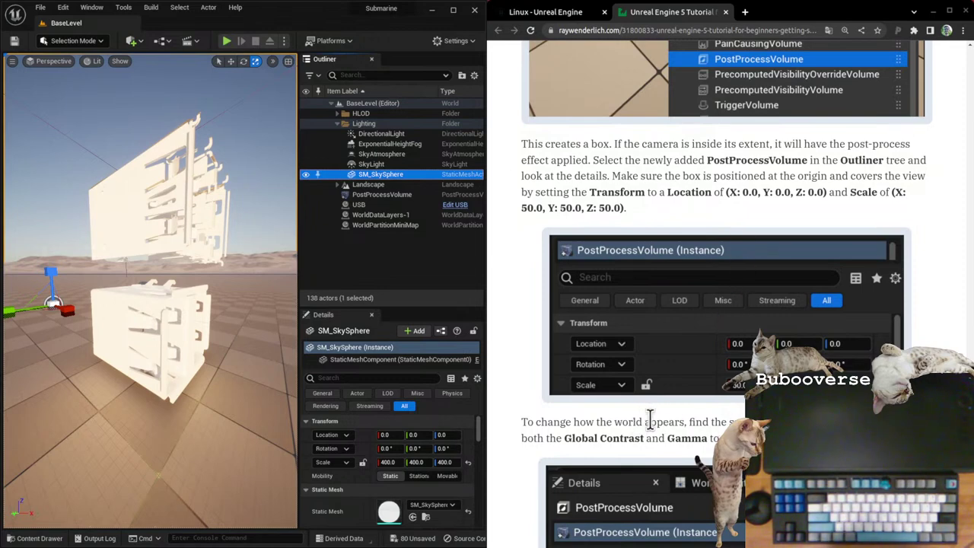
pyautogui.moveTo(614, 421); pyautogui.dragTo(713, 438)
pyautogui.scroll(-3, 723, 305)
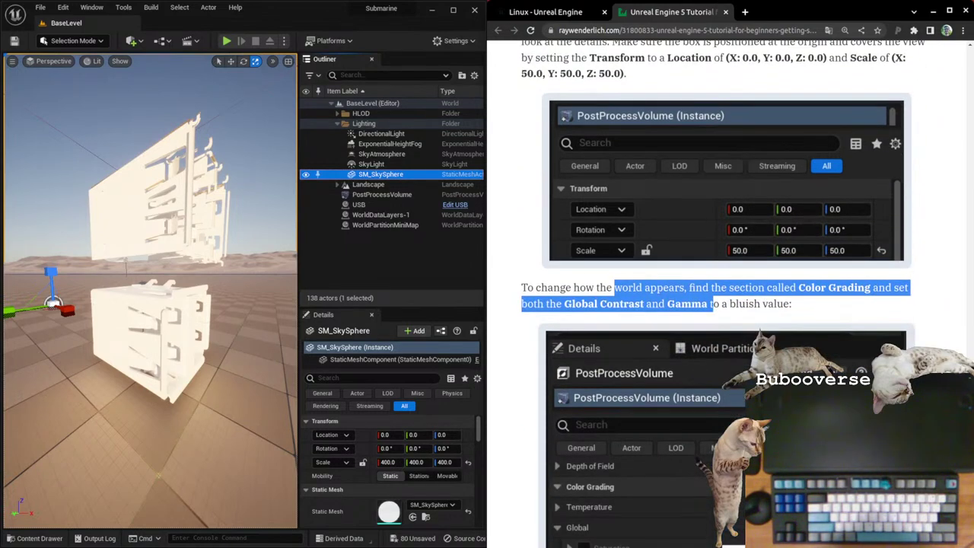
pyautogui.scroll(-5, 782, 280)
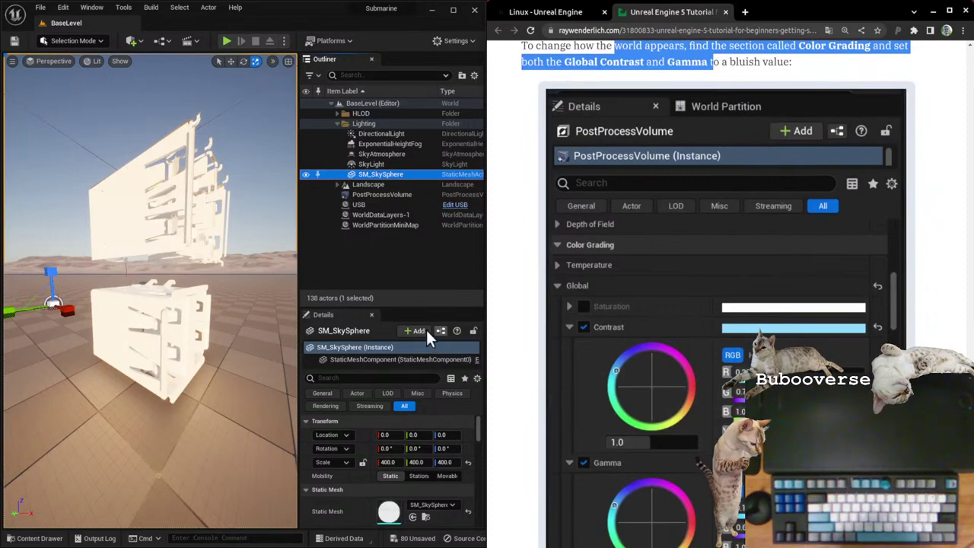
# Step: Select the PostProcessVolume and expand its Color Grading > Global settings
pyautogui.click(387, 193)
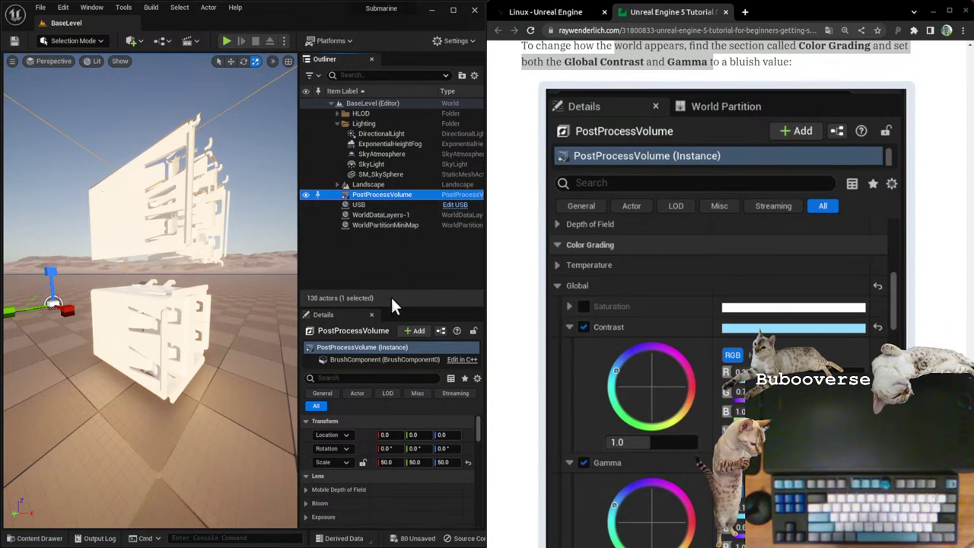
pyautogui.click(330, 394)
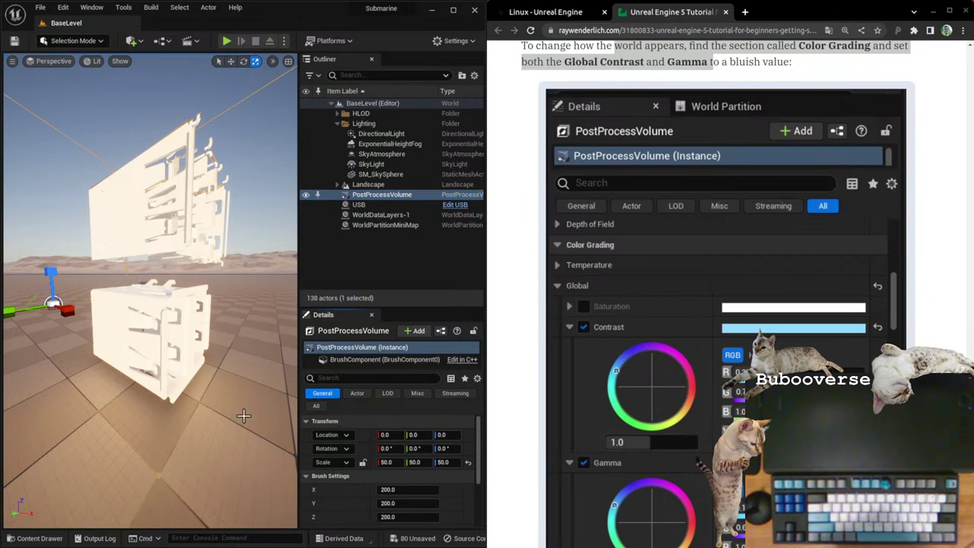
pyautogui.click(321, 407)
pyautogui.scroll(-5, 391, 447)
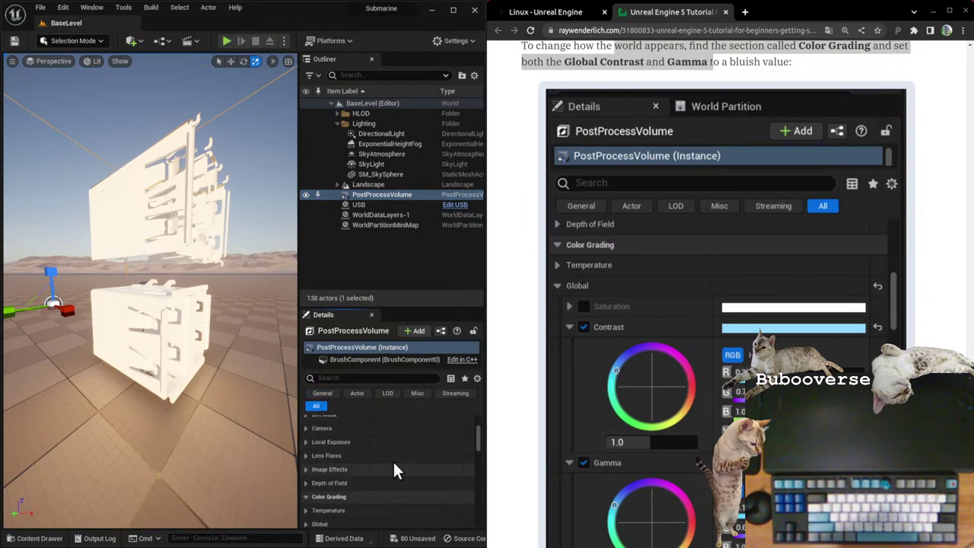
pyautogui.scroll(-2, 369, 461)
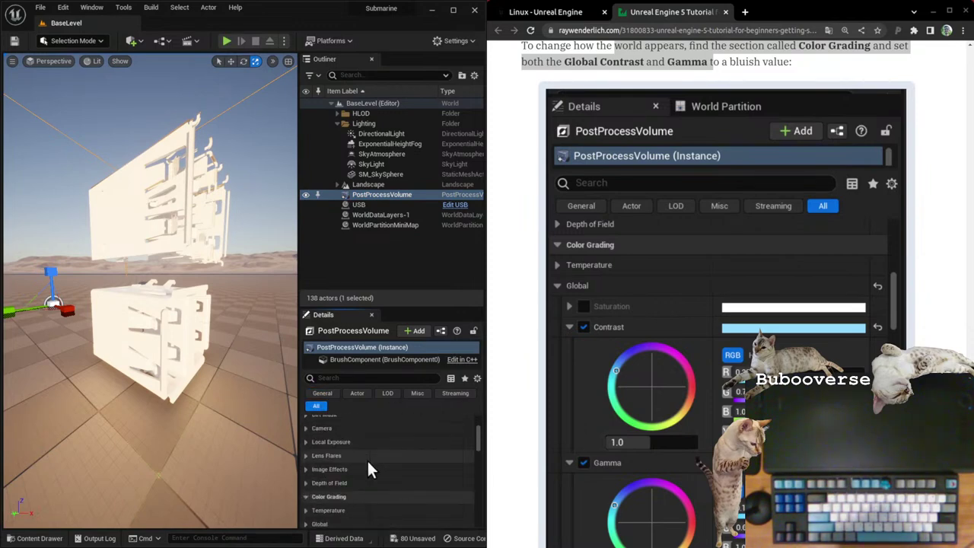
pyautogui.click(367, 462)
pyautogui.click(306, 491)
pyautogui.scroll(-3, 319, 480)
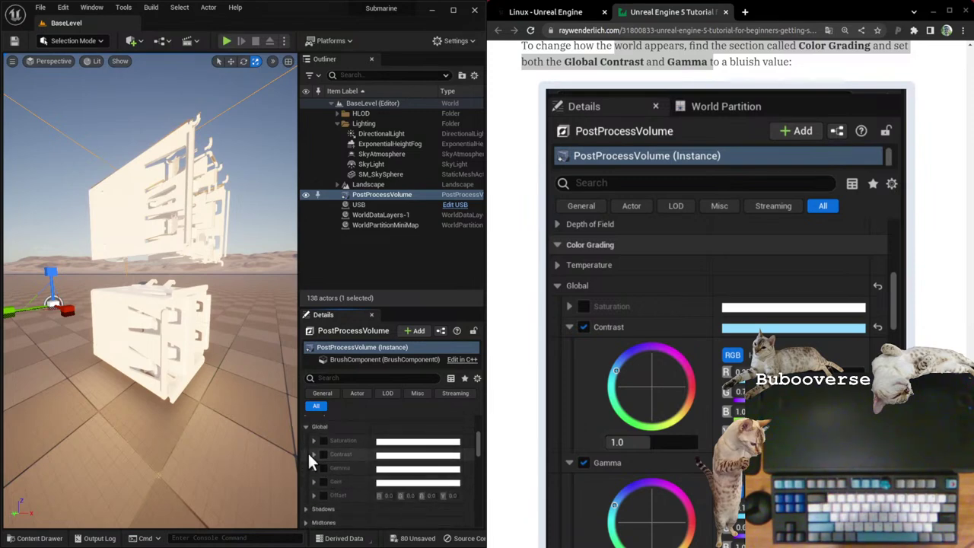
# Step: Enable global Contrast and tint it a bluish teal on the colour wheel
pyautogui.click(314, 454)
pyautogui.click(323, 454)
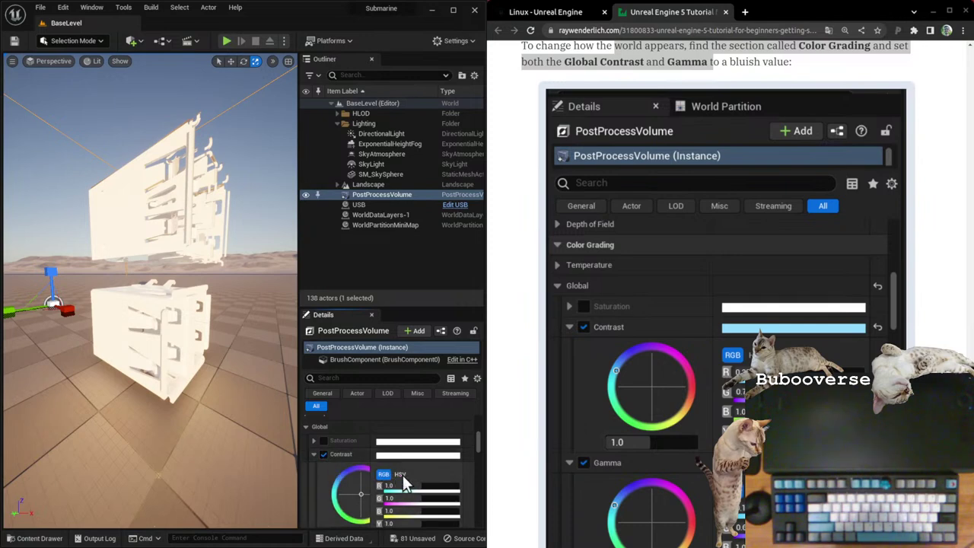
pyautogui.scroll(-1, 418, 461)
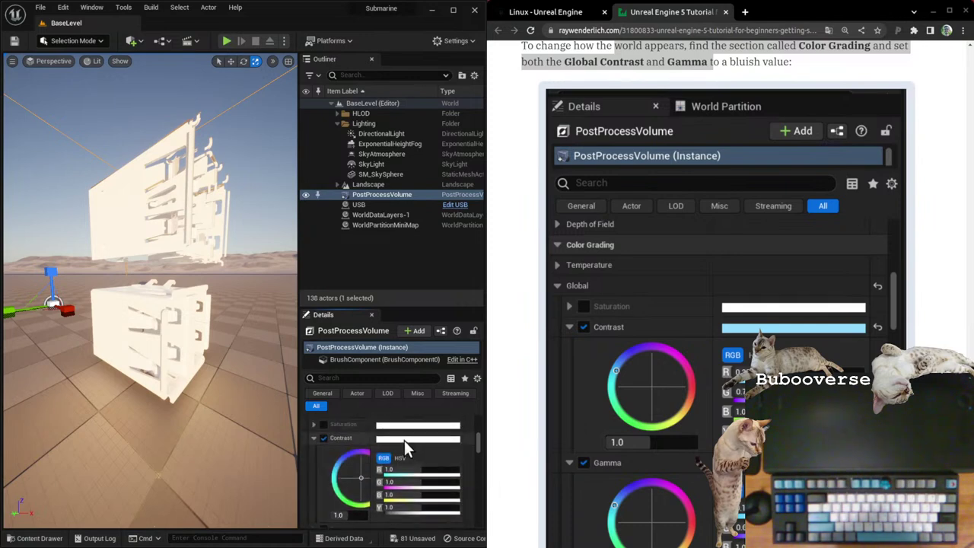
pyautogui.click(337, 481)
pyautogui.moveTo(335, 473); pyautogui.dragTo(333, 472)
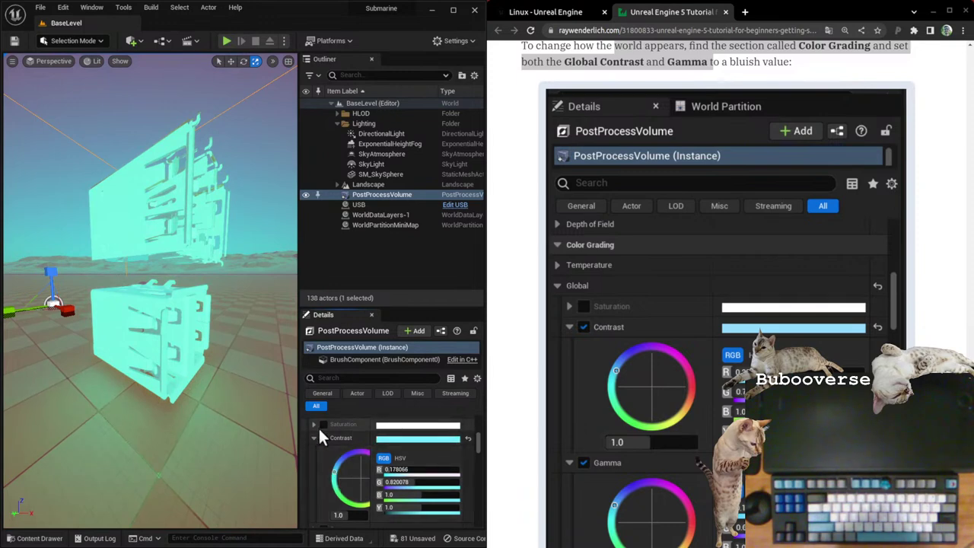
pyautogui.click(313, 438)
# Step: Tint the global Gamma a deeper bluish teal
pyautogui.click(313, 452)
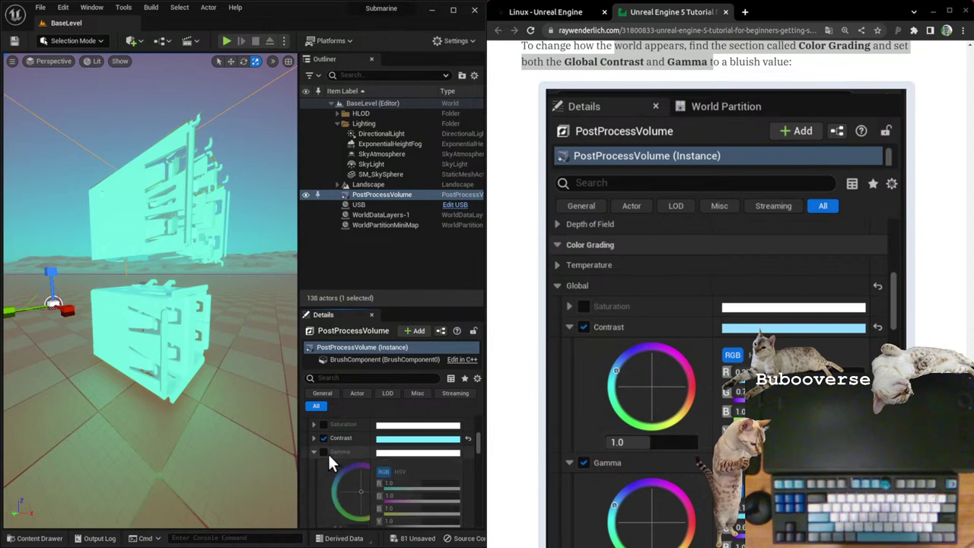
pyautogui.moveTo(339, 495)
pyautogui.mouseDown()
pyautogui.moveTo(351, 488)
pyautogui.moveTo(335, 503)
pyautogui.mouseUp()
pyautogui.scroll(-3, 196, 267)
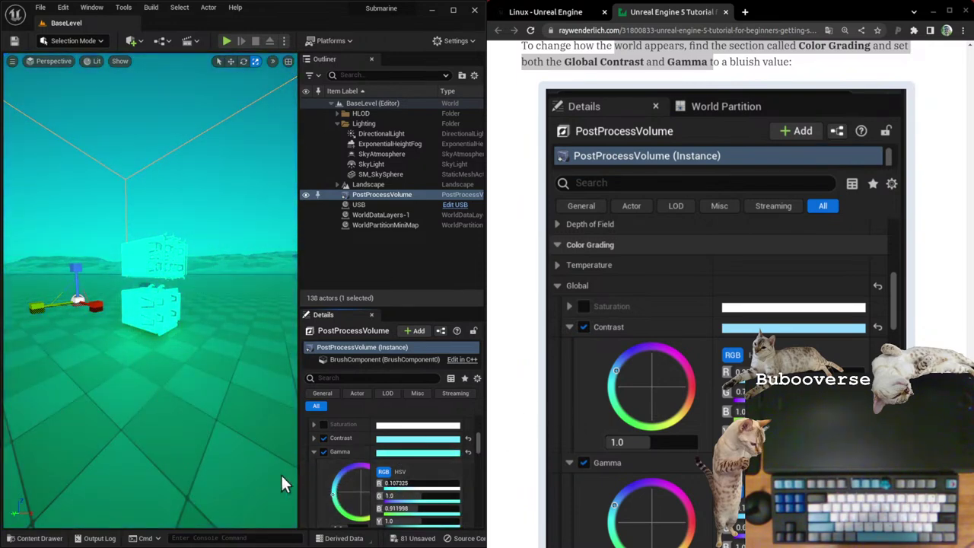
pyautogui.click(314, 452)
pyautogui.scroll(-5, 641, 361)
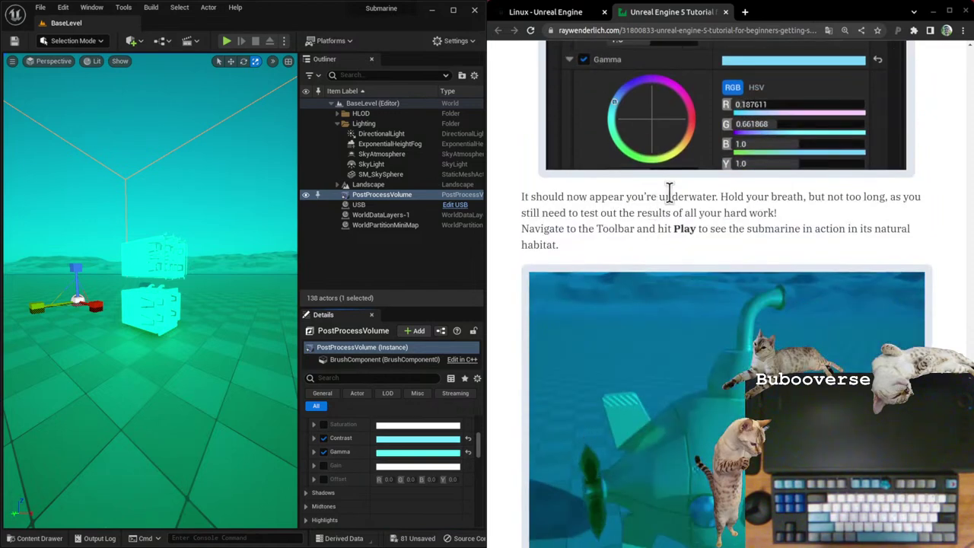
# Step: Save BaseLevel and run it in Play In Editor to test the teal look
pyautogui.scroll(-1, 572, 221)
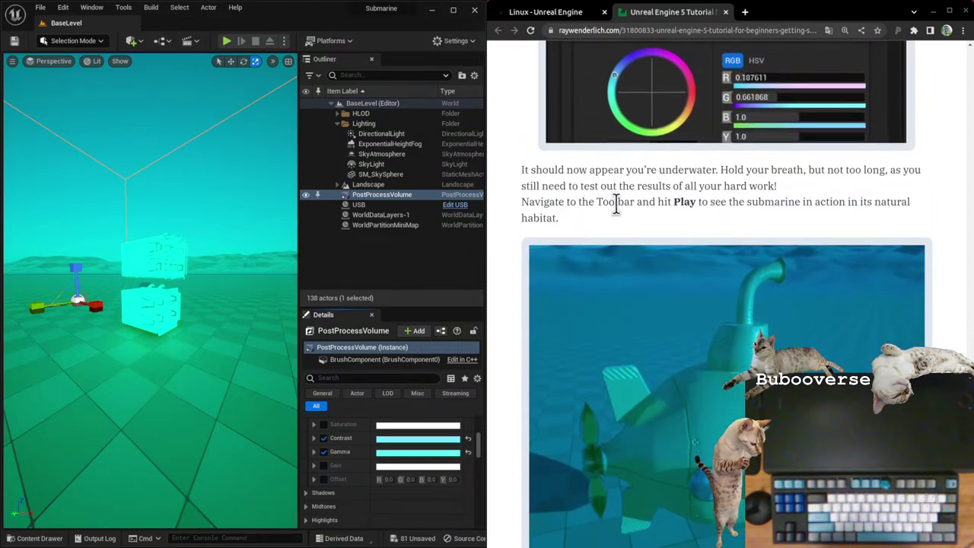
pyautogui.scroll(-4, 648, 243)
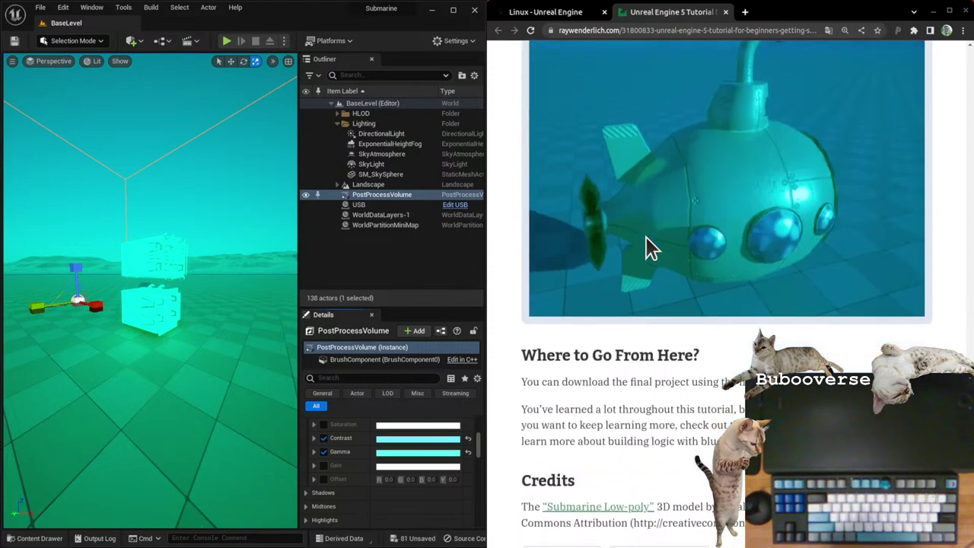
pyautogui.scroll(3, 646, 240)
pyautogui.click(236, 211)
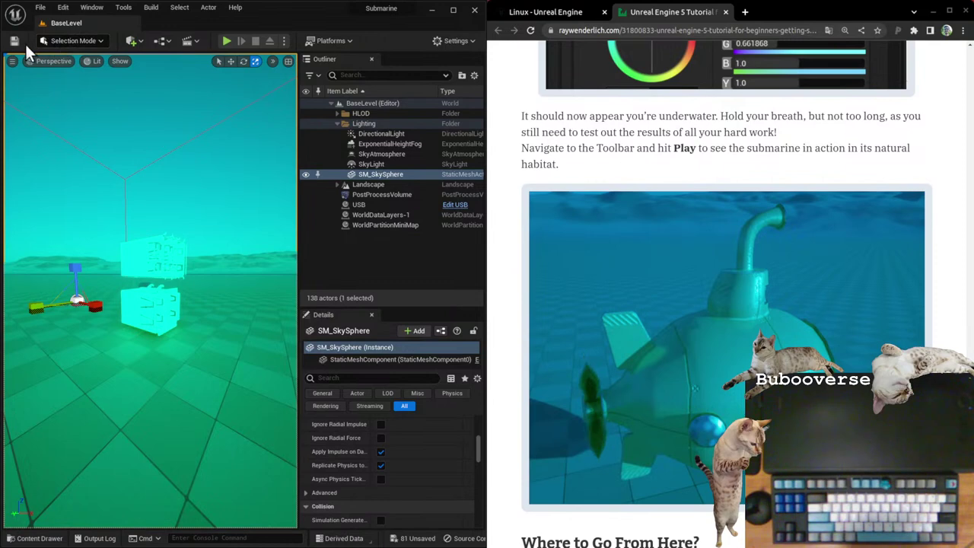
pyautogui.click(142, 263)
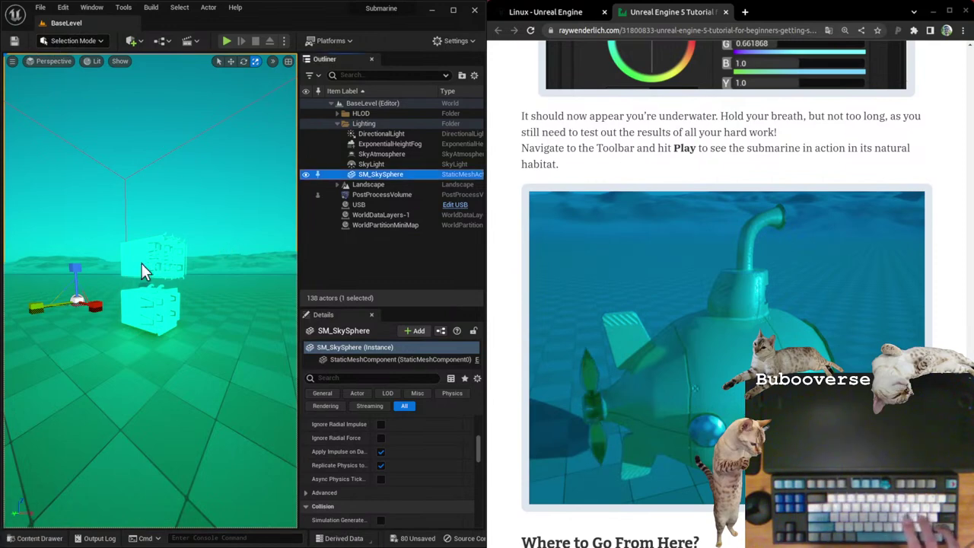
pyautogui.click(226, 42)
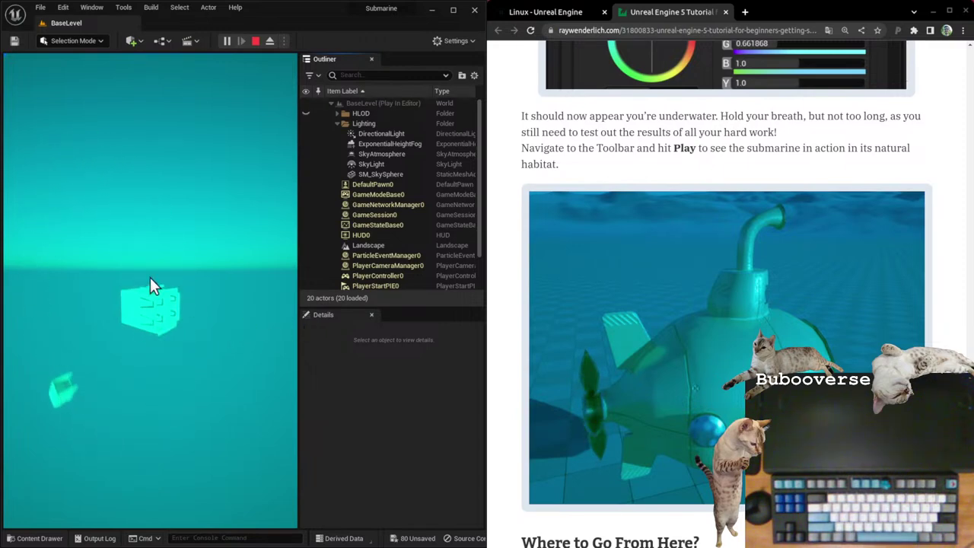
# Step: Stop the play session and read the tutorial's closing lines
pyautogui.click(256, 40)
pyautogui.moveTo(100, 312); pyautogui.dragTo(107, 296)
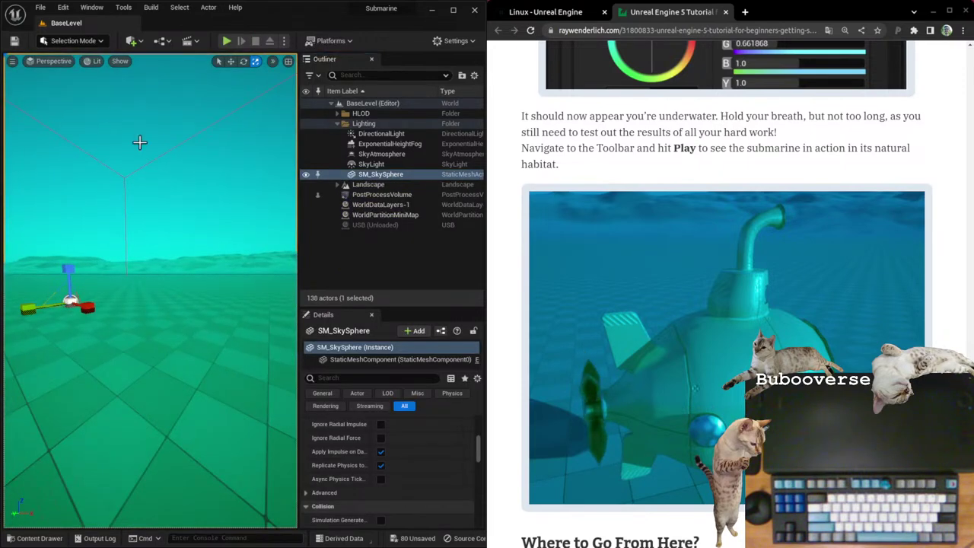
pyautogui.scroll(-3, 722, 390)
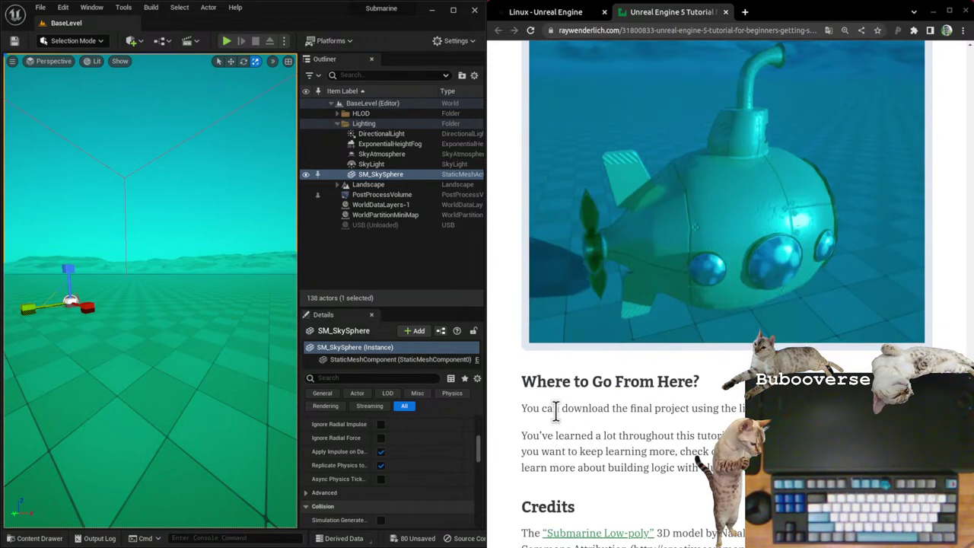
pyautogui.moveTo(554, 408); pyautogui.dragTo(754, 409)
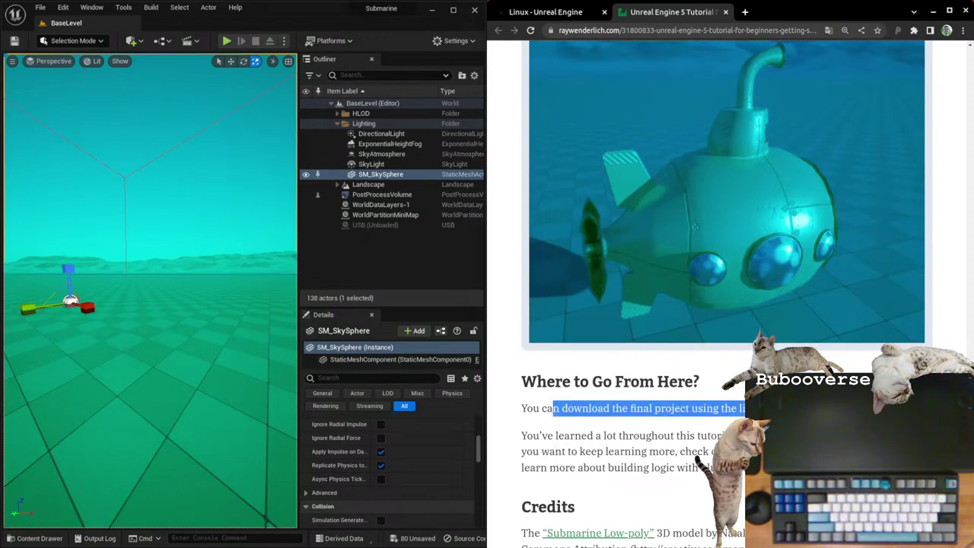
pyautogui.moveTo(569, 436); pyautogui.dragTo(727, 435)
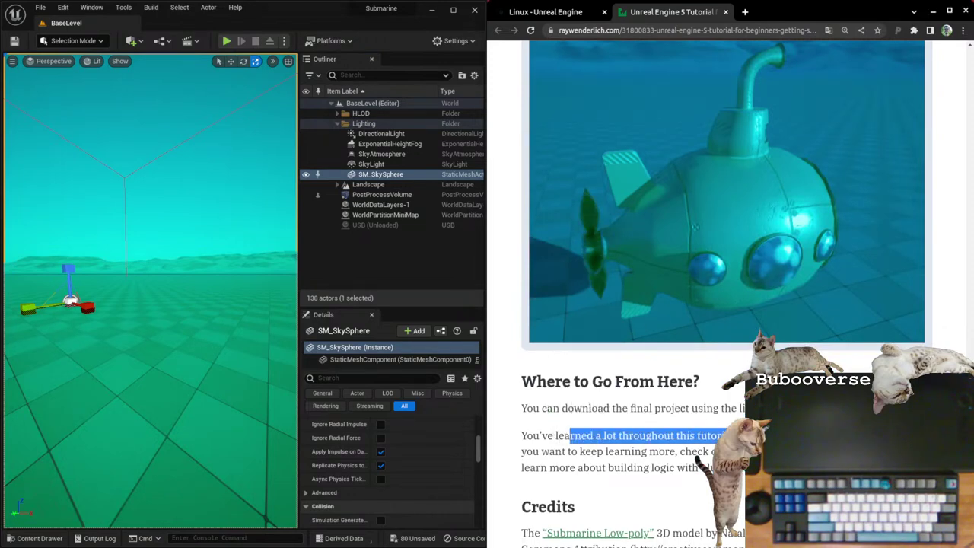
pyautogui.moveTo(580, 451); pyautogui.dragTo(727, 451)
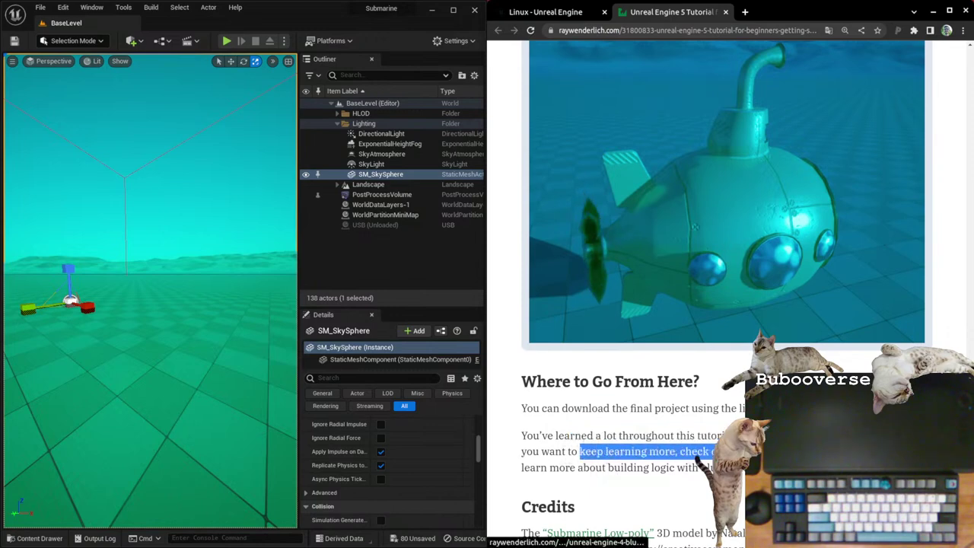
pyautogui.moveTo(522, 451); pyautogui.dragTo(727, 451)
pyautogui.click(727, 452)
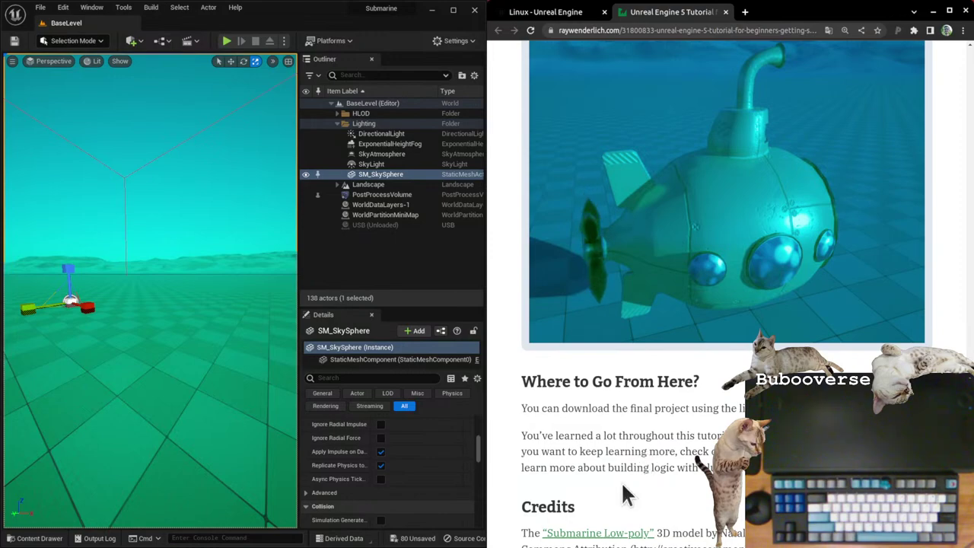
pyautogui.scroll(-3, 621, 481)
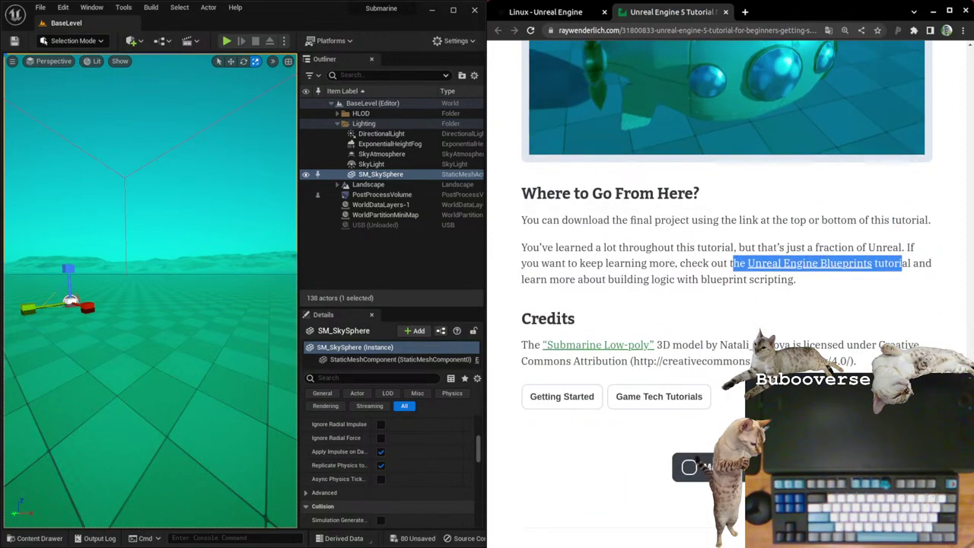
pyautogui.scroll(-10, 727, 305)
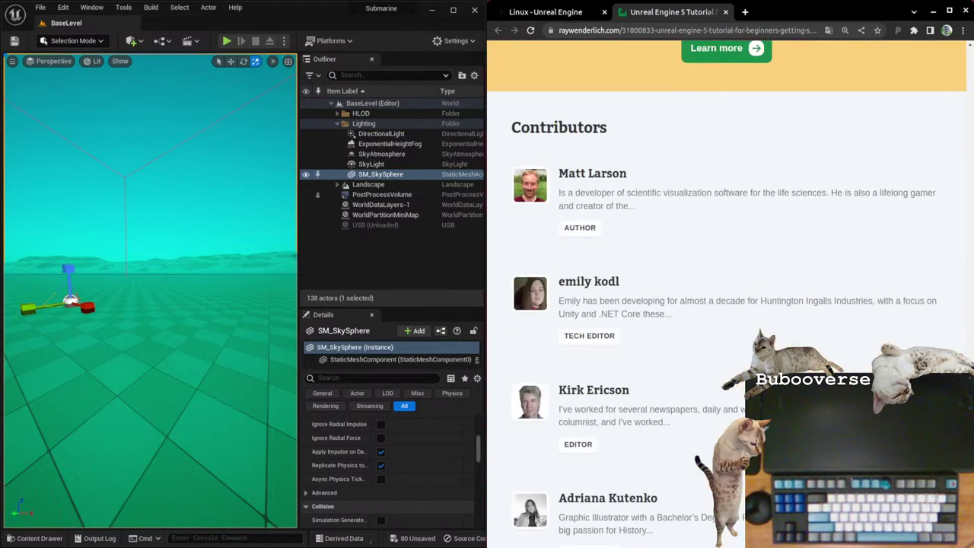
pyautogui.scroll(1, 696, 324)
# Step: Navigate the viewport around the teal-tinted scene and USB actor
pyautogui.moveTo(608, 284); pyautogui.dragTo(845, 427)
pyautogui.scroll(20, 970, 299)
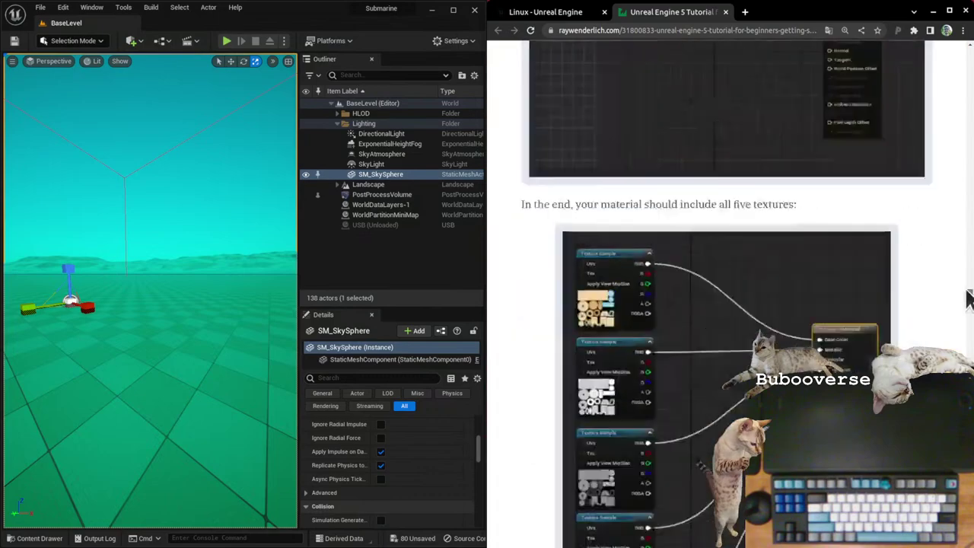
pyautogui.moveTo(970, 299); pyautogui.dragTo(970, 61)
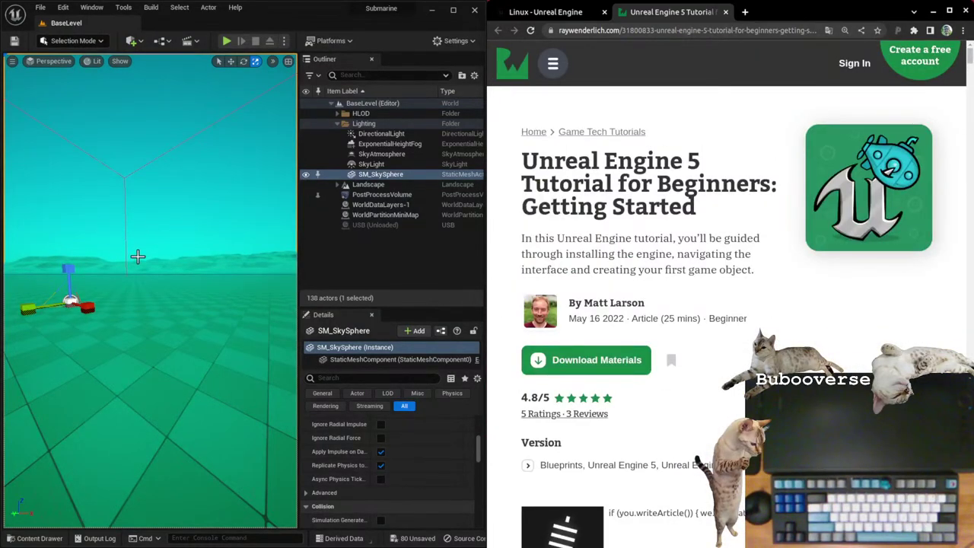
pyautogui.moveTo(137, 256); pyautogui.dragTo(122, 264, button='middle')
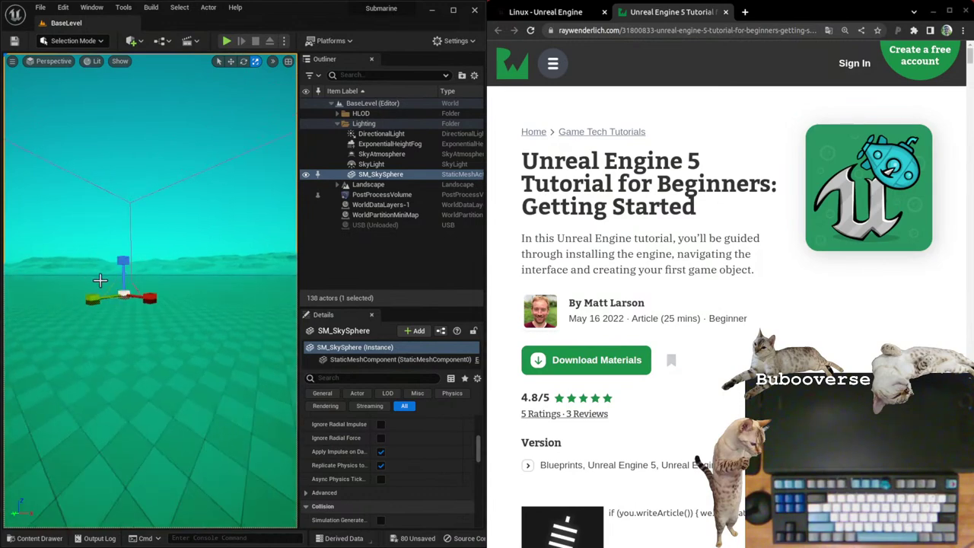
pyautogui.moveTo(99, 280); pyautogui.dragTo(194, 237, button='right')
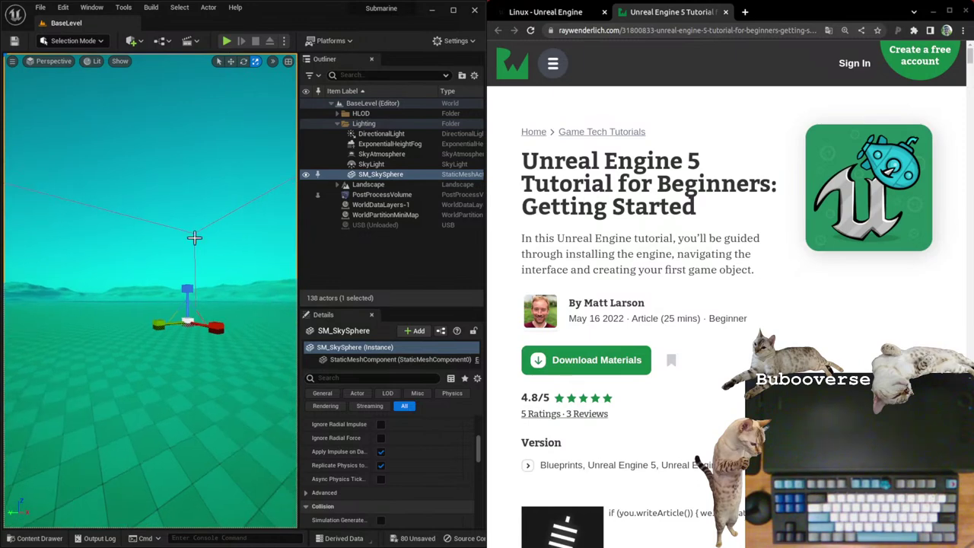